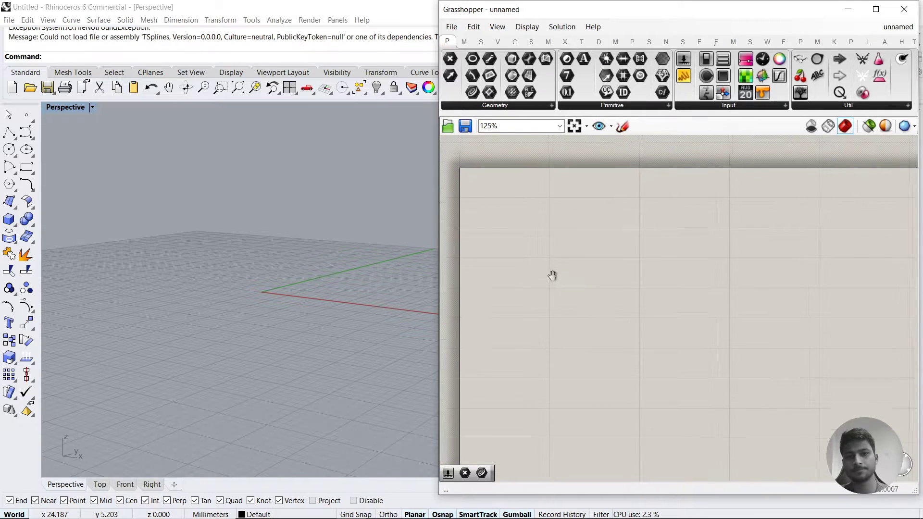
Add a Bifocals component to the canvas so that every component shows its name label
double_click(558, 281)
type("bifocal")
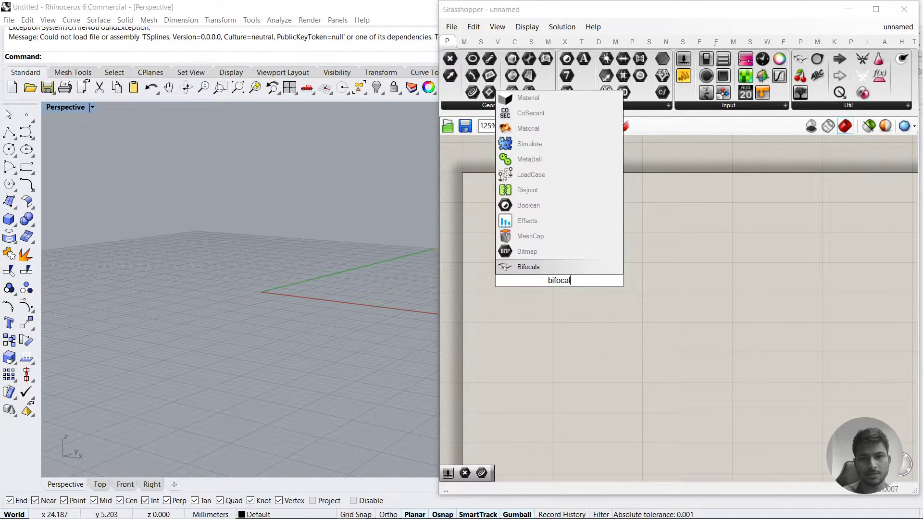
key("Return")
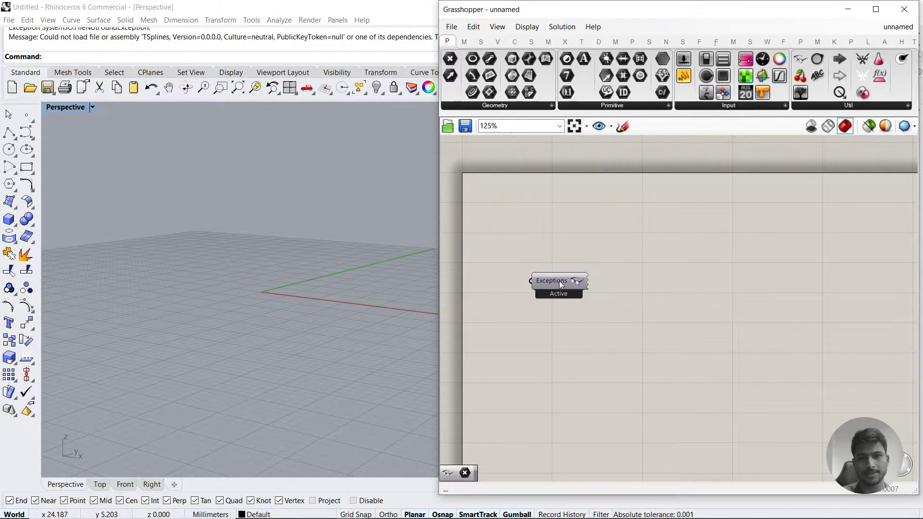
left_click(562, 251)
right_click_drag(606, 352, 599, 322)
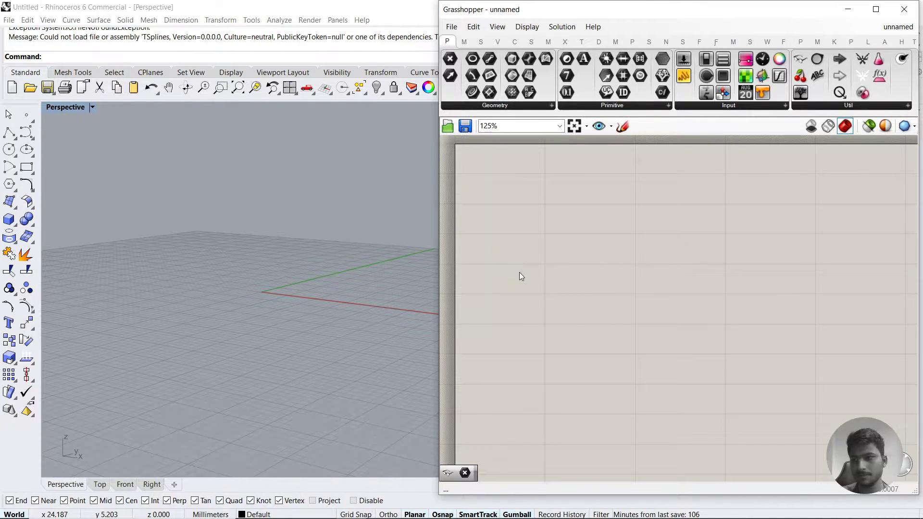
Place a Construct Point component on the canvas to create a point at the origin
double_click(579, 240)
type("point")
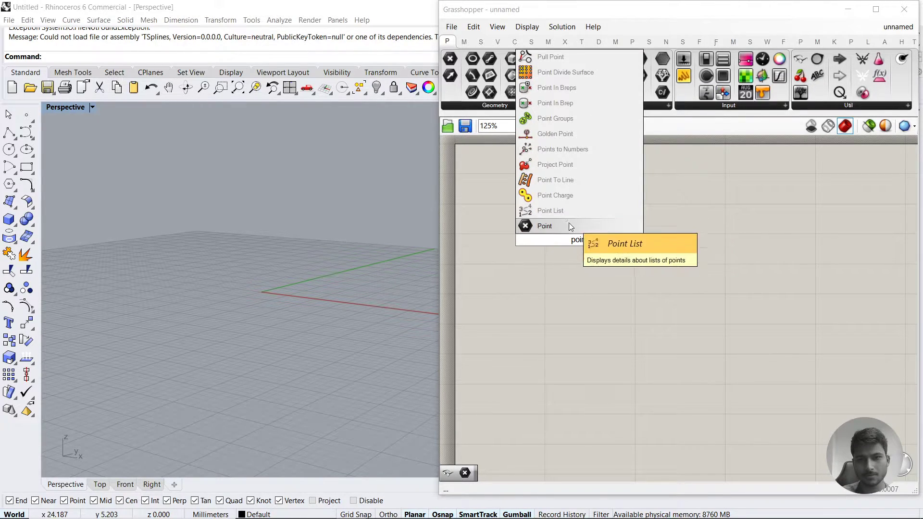
double_click(579, 289)
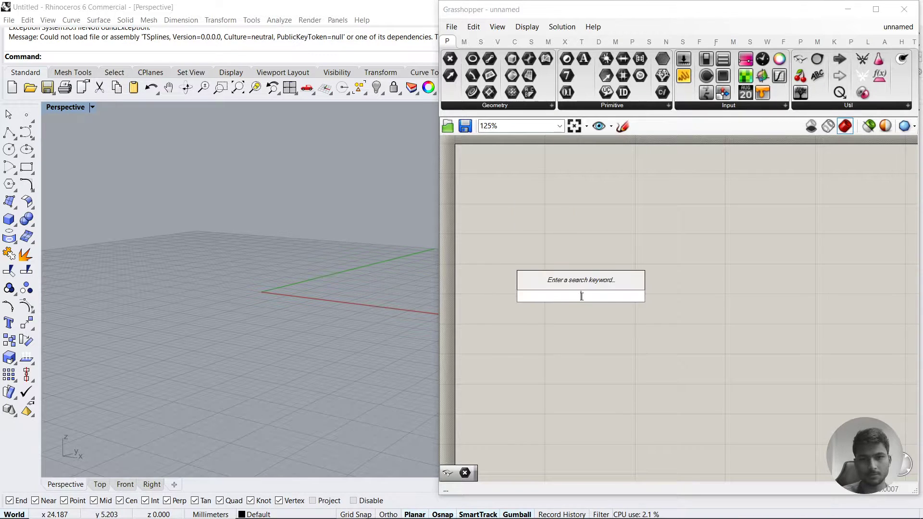
type("xyz")
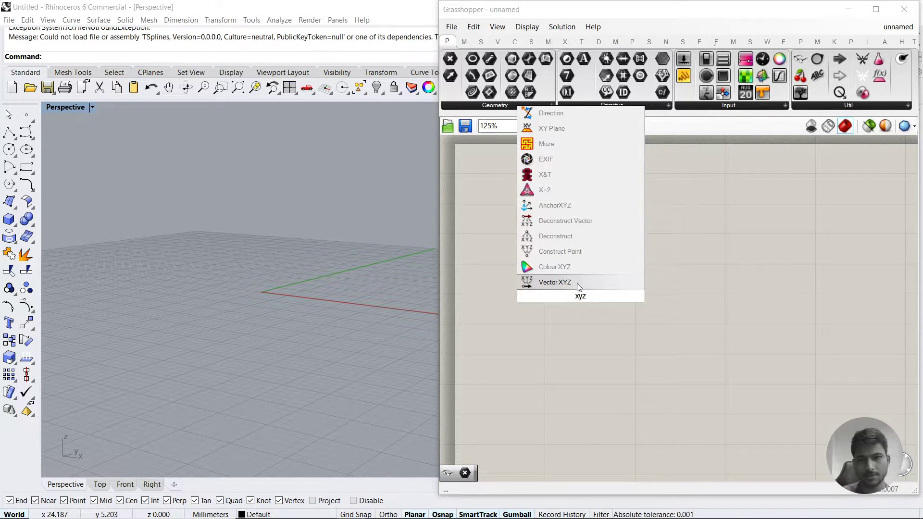
left_click(571, 253)
left_click(681, 289)
right_click_drag(200, 235, 179, 294)
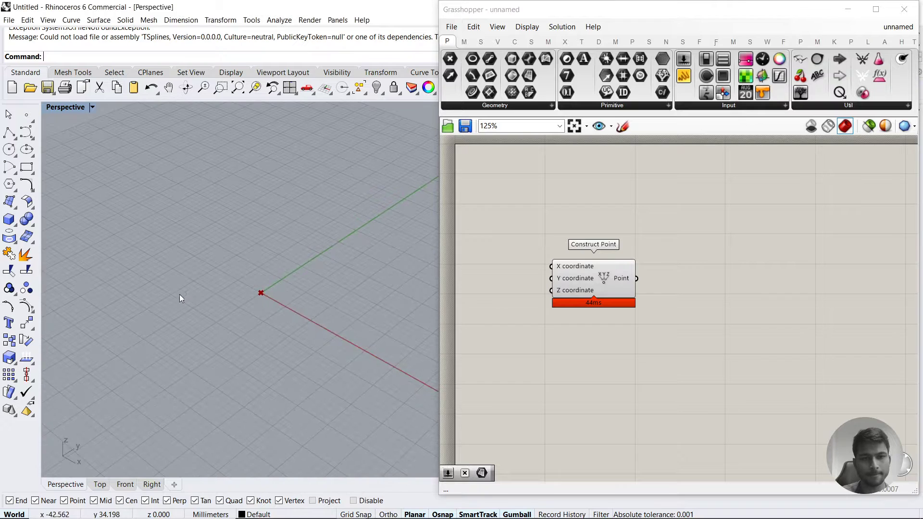
right_click_drag(330, 300, 257, 285, "shift")
Add a Move component and connect the Construct Point output to its Geometry input
right_click_drag(730, 341, 702, 310)
double_click(736, 333)
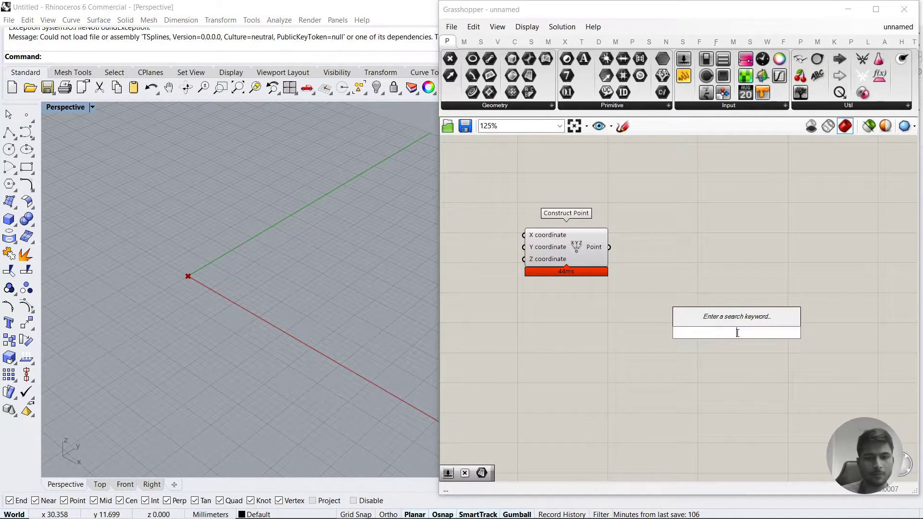
type("move")
key("Return")
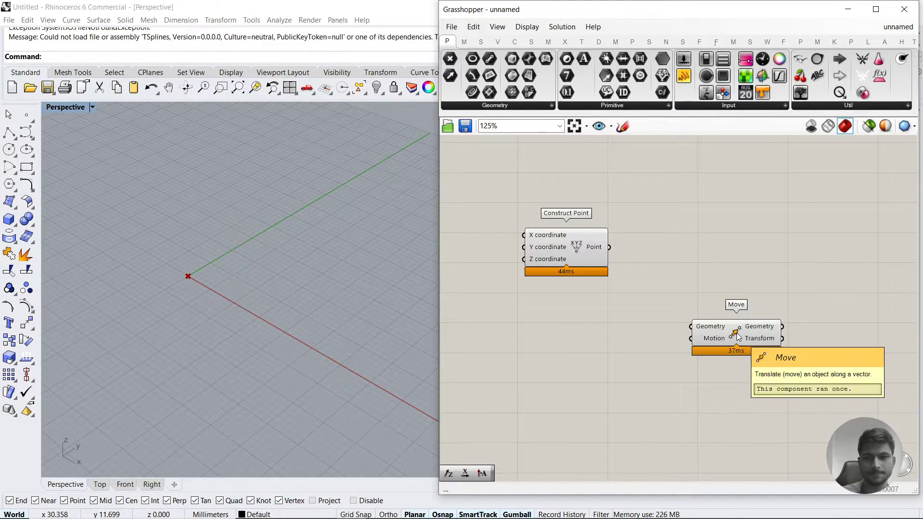
left_click_drag(688, 313, 780, 279)
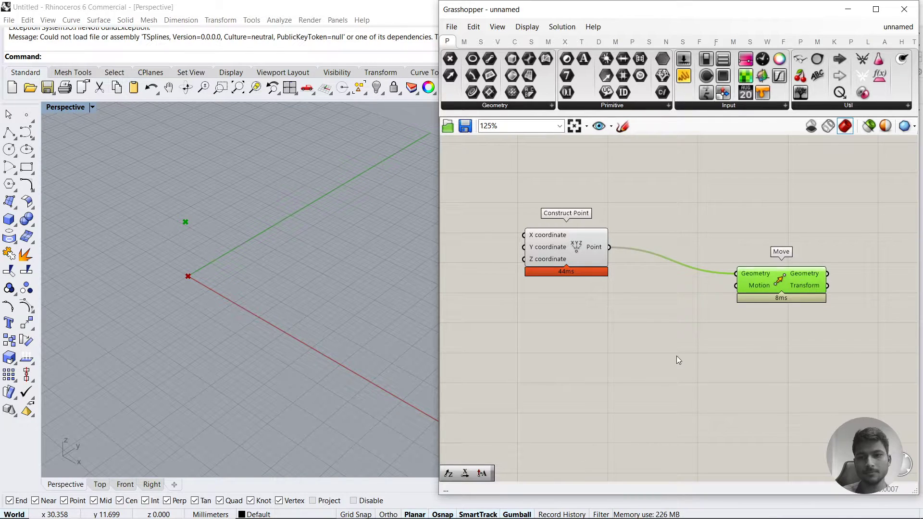
Add a Vector XYZ component and connect its Vector output to the Motion input of Move
double_click(677, 356)
type("vec")
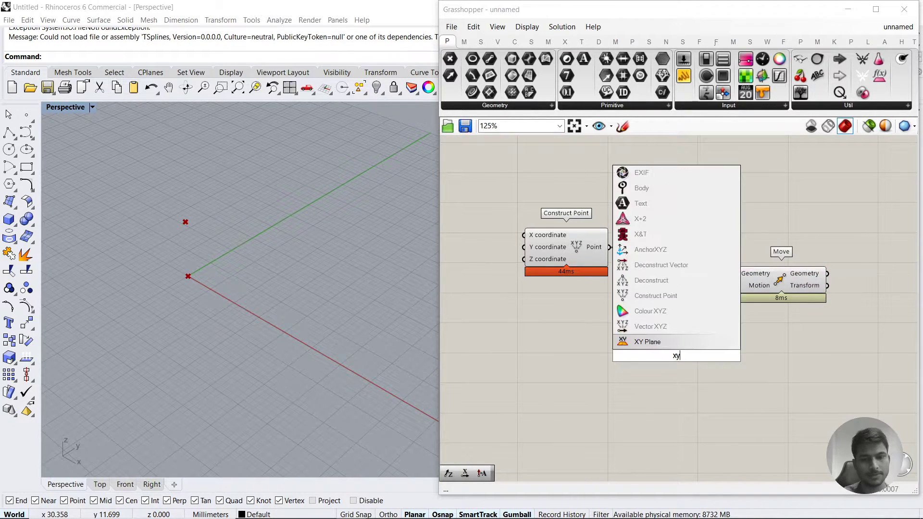
key("Return")
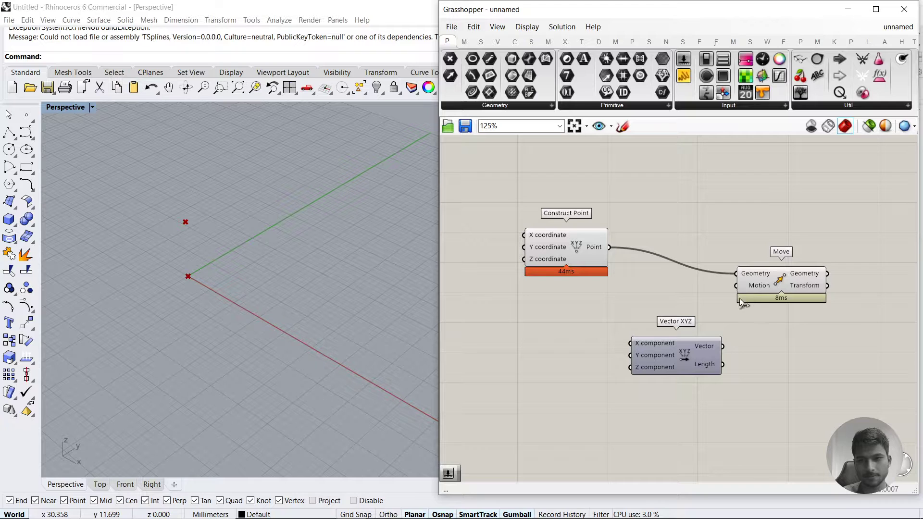
left_click_drag(735, 286, 694, 335)
left_click(644, 411)
Create three number sliders with value 20 and connect them to the X, Y and Z components of Vector XYZ
double_click(564, 417)
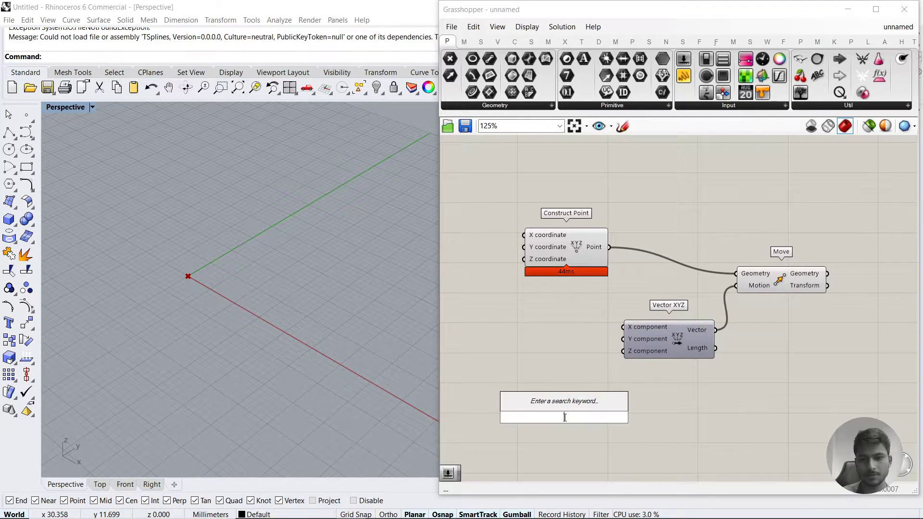
type("20")
key("Return")
left_click_drag(555, 419, 514, 333)
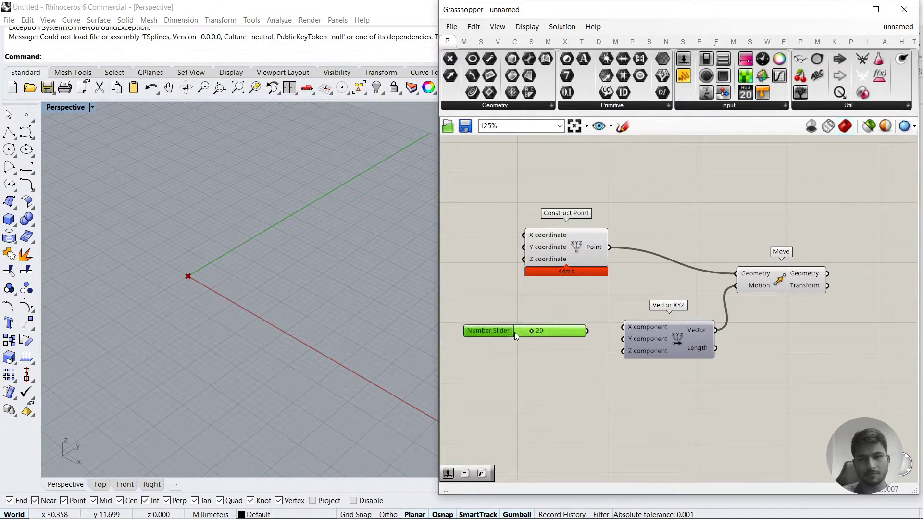
left_click_drag(587, 331, 623, 339)
key("ctrl+c")
key("ctrl+v")
key("ctrl+v")
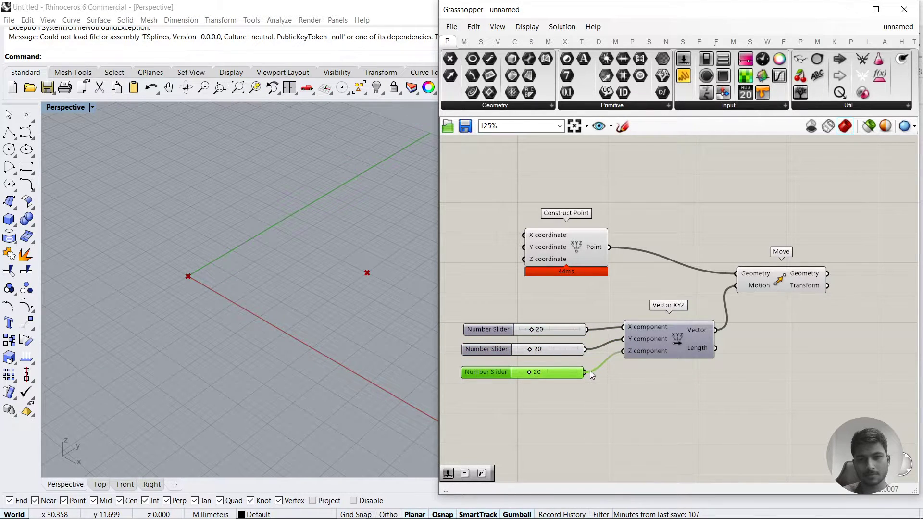
right_click_drag(241, 365, 269, 332)
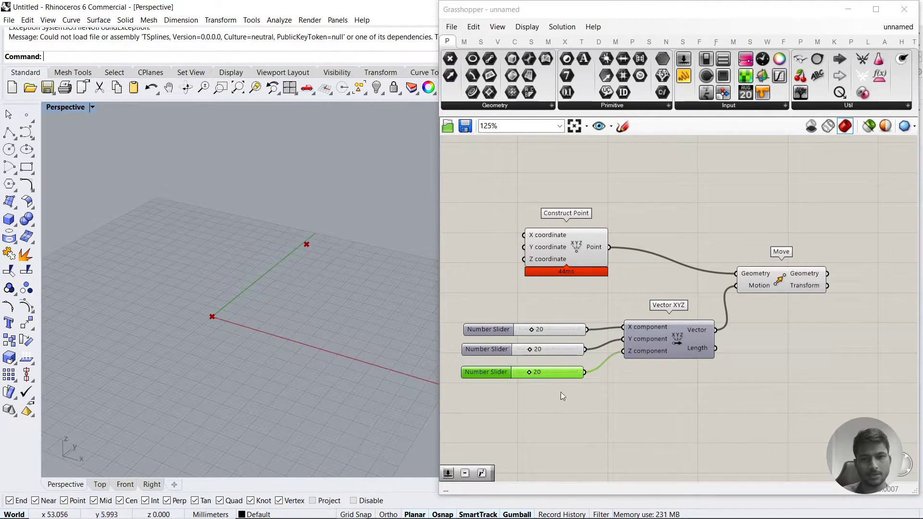
Duplicate Move with its Vector XYZ and sliders, and feed the first Move's Geometry output into the copied Move
right_click_drag(808, 348, 722, 355)
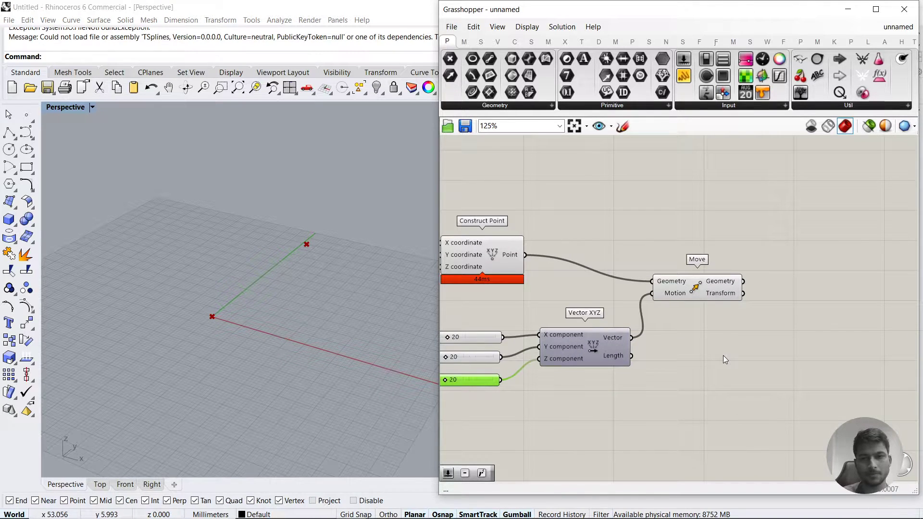
right_click_drag(317, 315, 329, 281)
scroll(530, 330, "down", 3)
left_click_drag(752, 372, 524, 227)
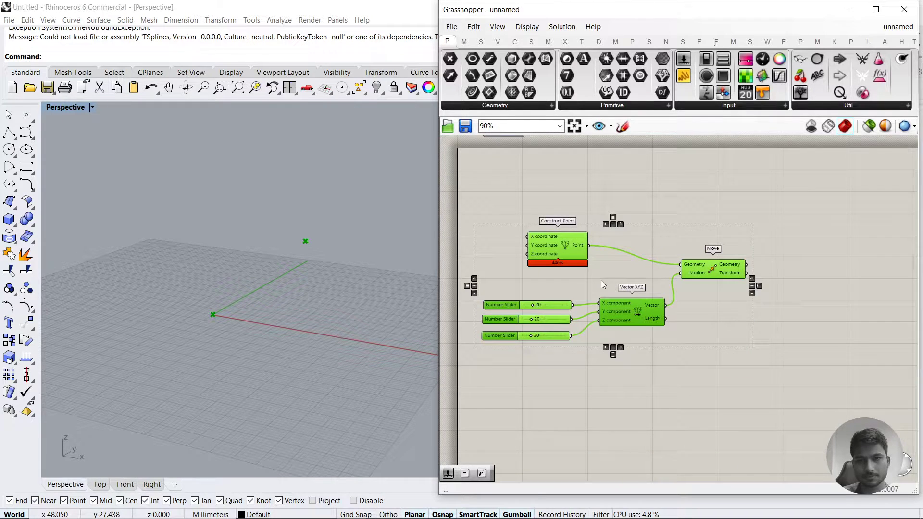
left_click(638, 344)
left_click_drag(748, 351, 509, 244)
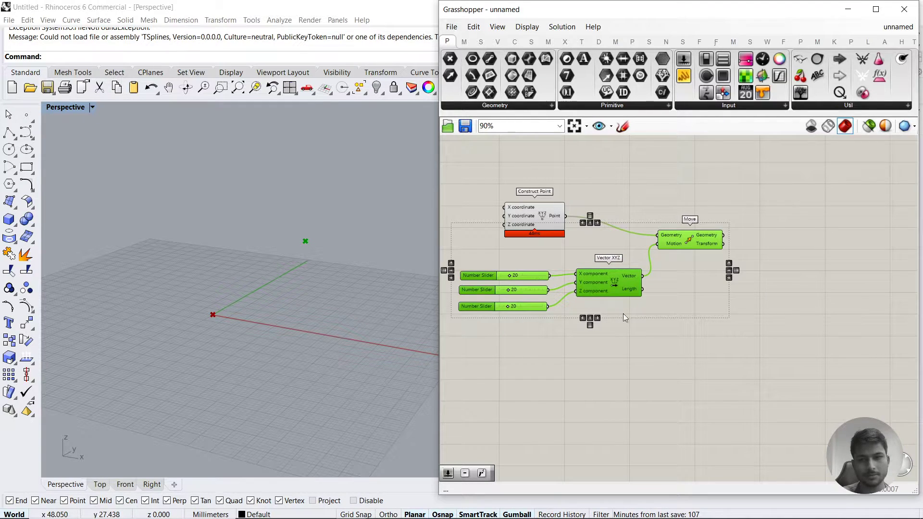
left_click_drag(641, 324, 820, 379, "alt")
right_click_drag(801, 247, 734, 213)
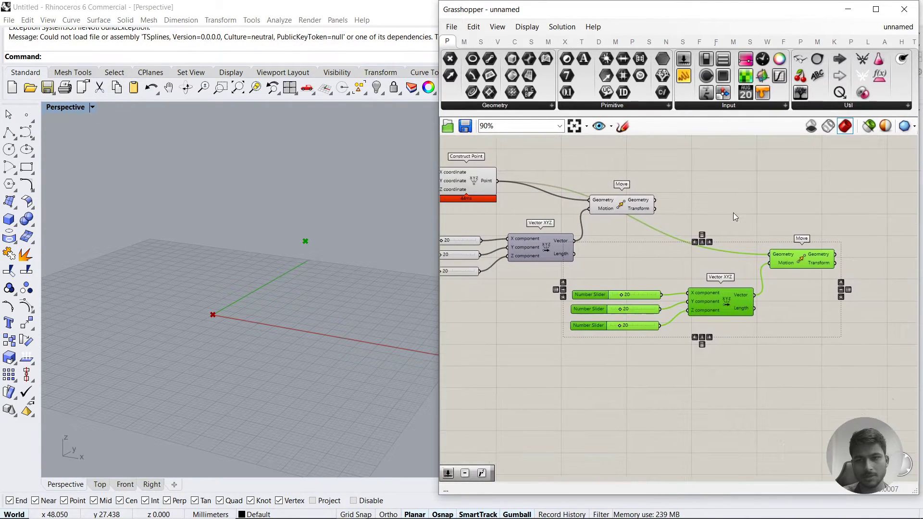
left_click(733, 212)
left_click_drag(706, 235, 770, 254)
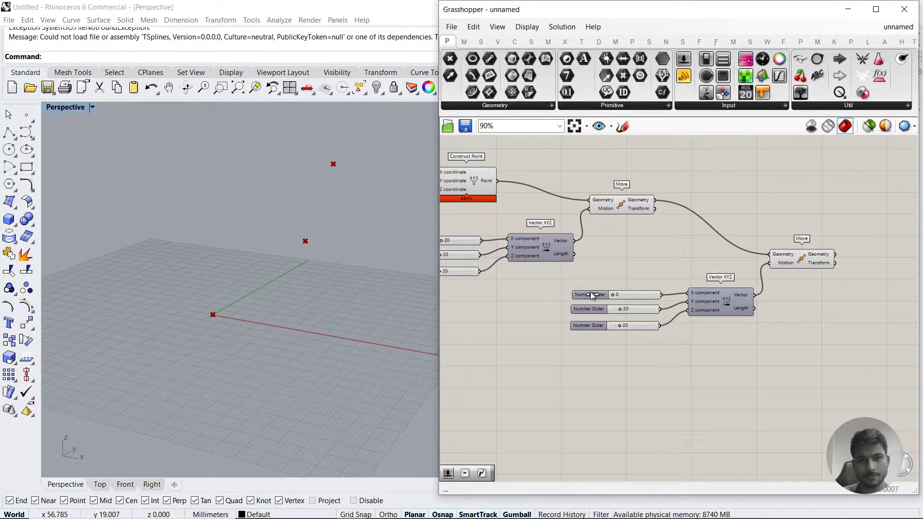
Set the second vector's sliders to 34 for X, 58 for Y and 0 for Z
left_click_drag(625, 296, 628, 296)
right_click_drag(340, 299, 375, 311)
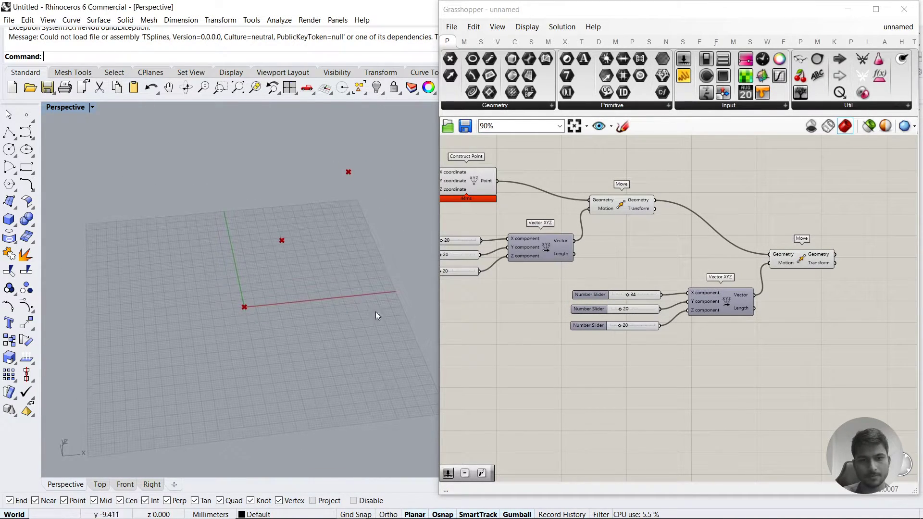
left_click_drag(620, 312, 641, 312)
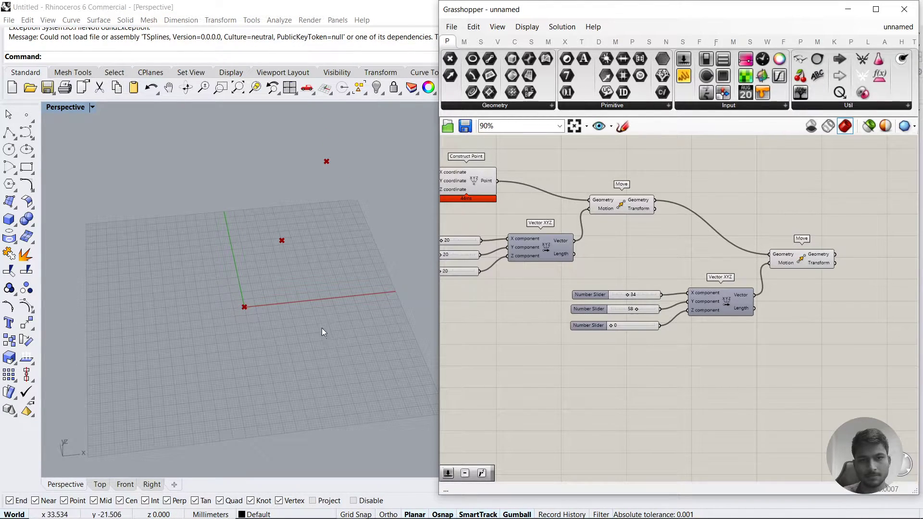
right_click_drag(321, 328, 290, 291)
Duplicate the second Move with its Vector XYZ and sliders, and take the third Move's geometry only from the second Move
right_click_drag(839, 368, 757, 369)
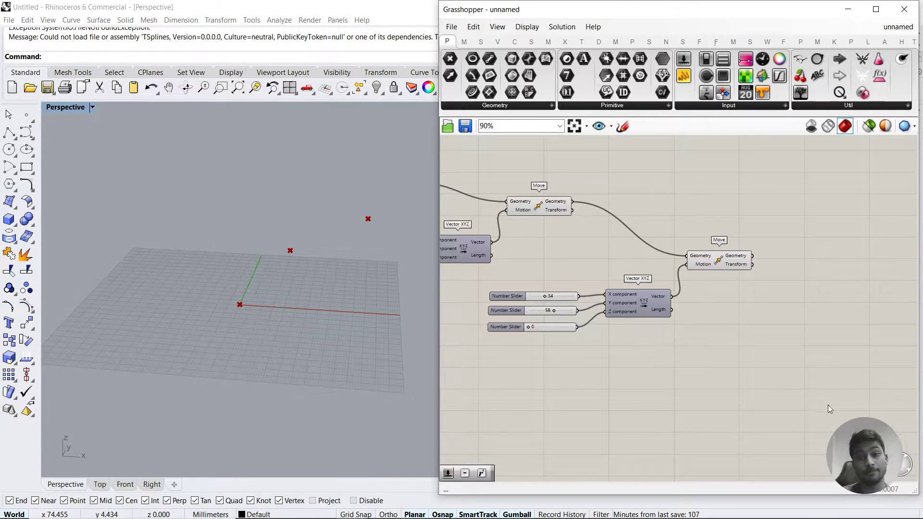
left_click_drag(819, 402, 519, 247)
left_click_drag(720, 261, 765, 323)
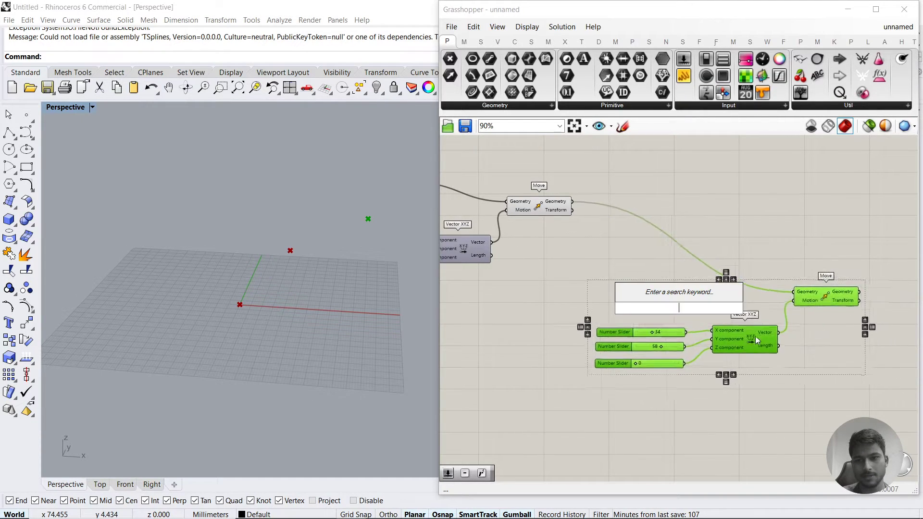
left_click_drag(684, 364, 634, 295)
left_click_drag(749, 349, 479, 238)
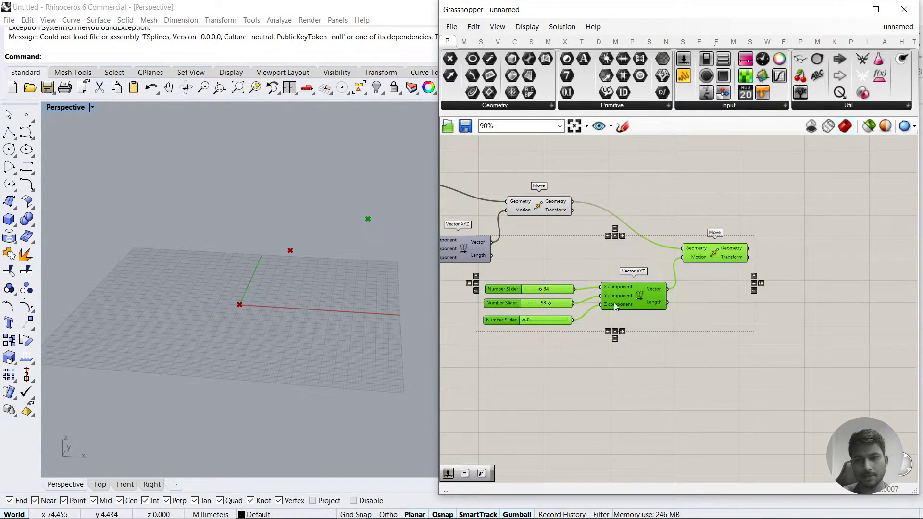
left_click_drag(627, 305, 694, 221)
left_click(676, 199)
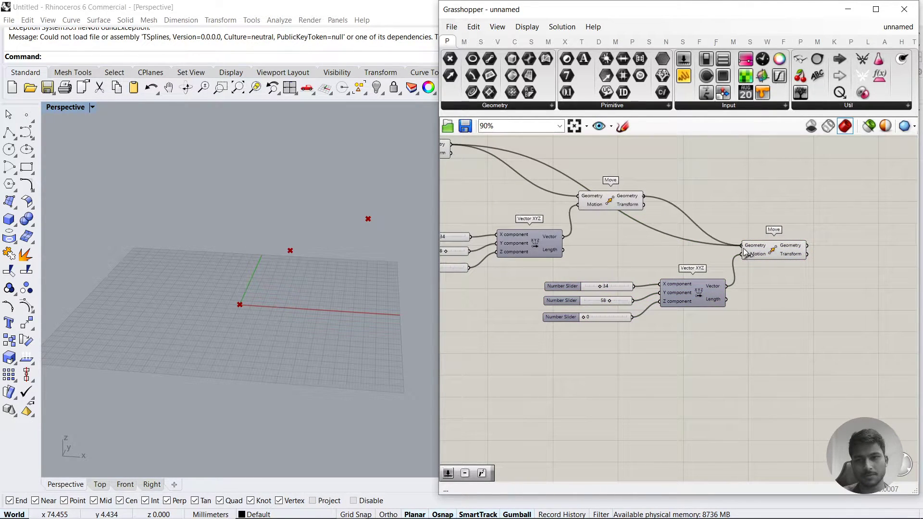
left_click_drag(743, 250, 743, 246)
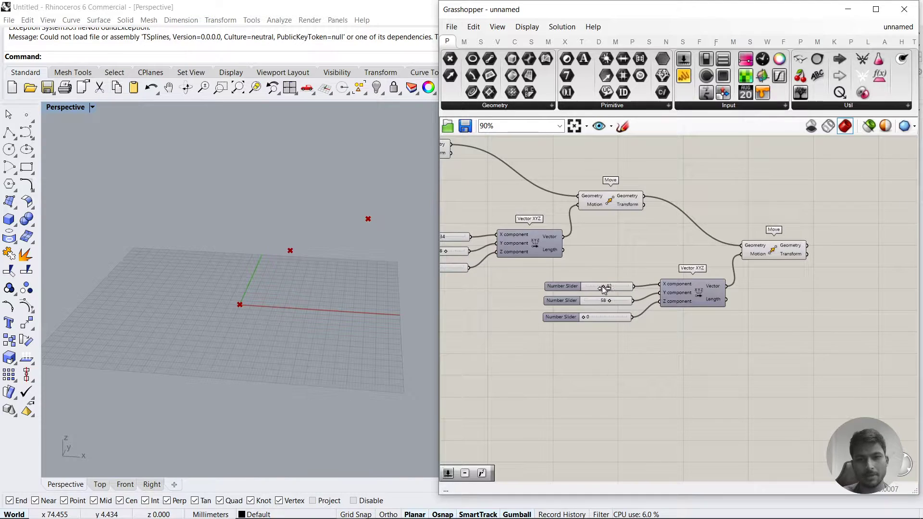
Set the third vector's X component slider to 48
left_click_drag(602, 286, 606, 286)
right_click_drag(162, 301, 296, 307)
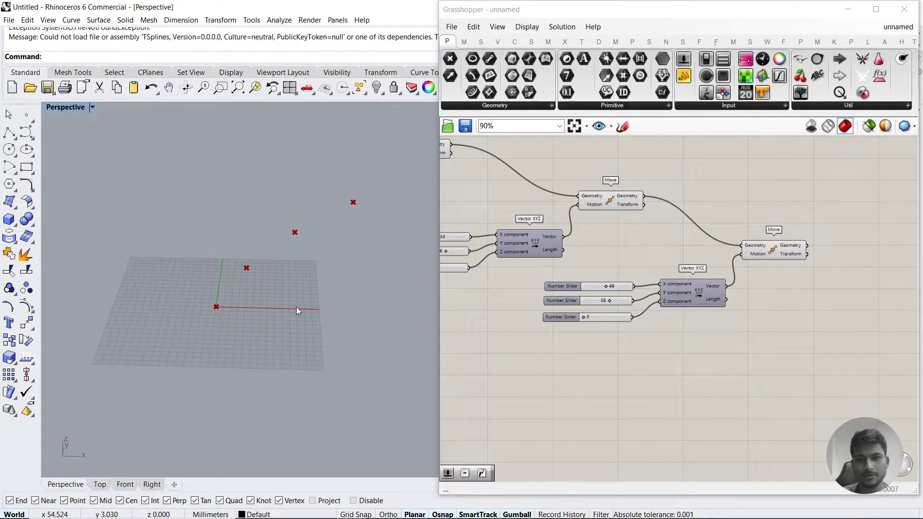
key("ctrl+v")
scroll(703, 337, "down", 2)
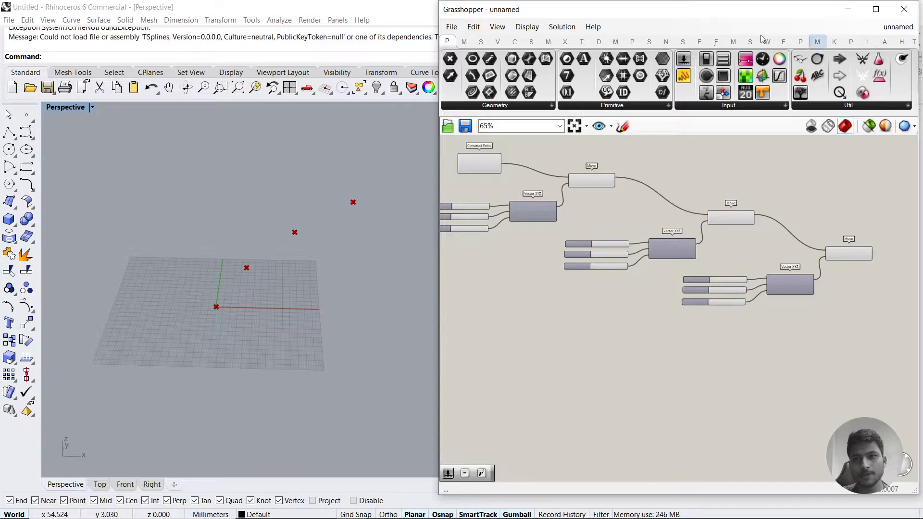
Place a classic Loop Start component on empty canvas below the chain of Moves
left_click(884, 42)
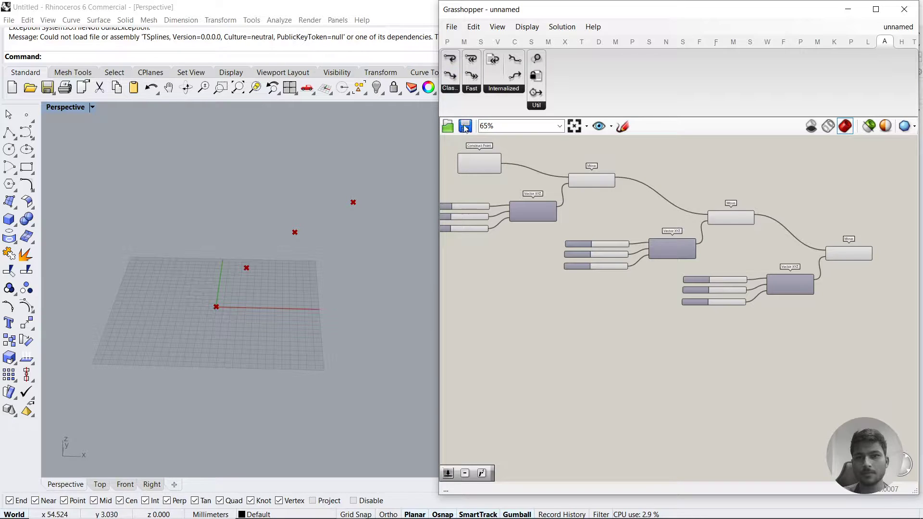
scroll(634, 313, "up", 4)
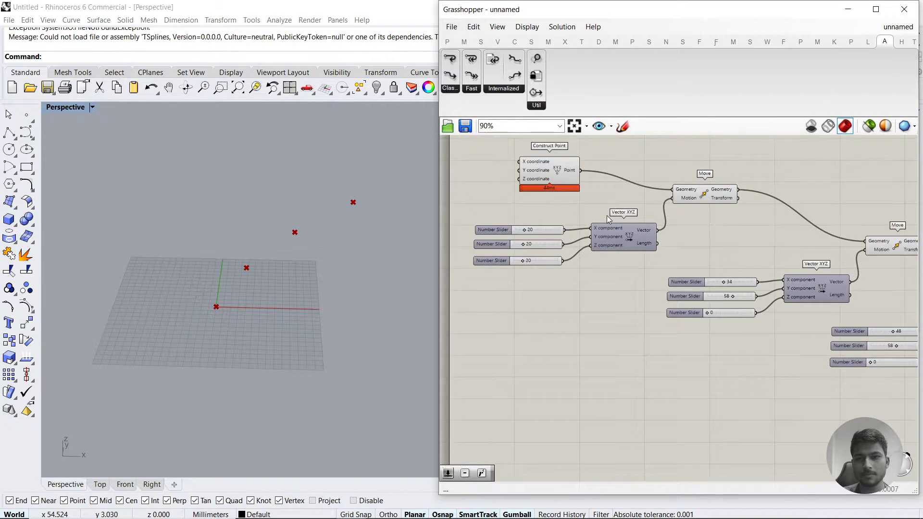
right_click_drag(801, 447, 690, 309)
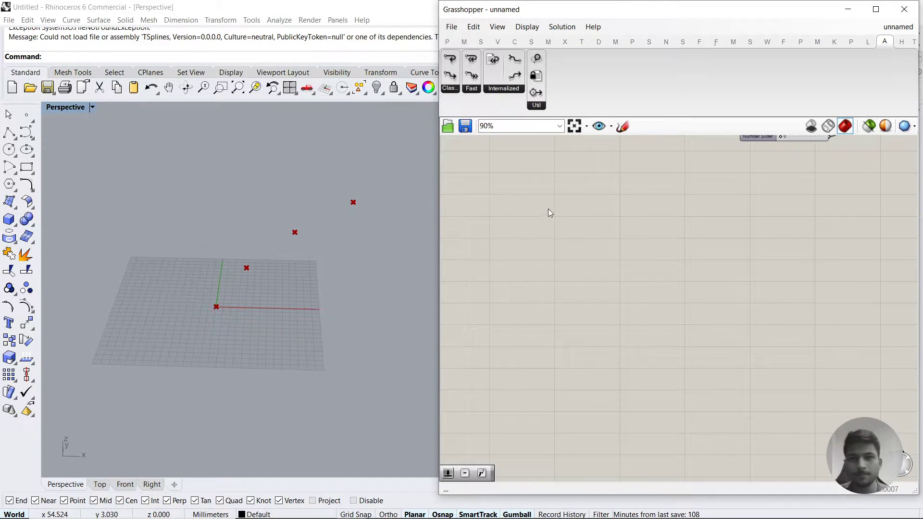
mouse_move(550, 213)
right_mouse_down()
mouse_move(601, 239)
mouse_move(609, 208)
mouse_move(562, 206)
right_mouse_up()
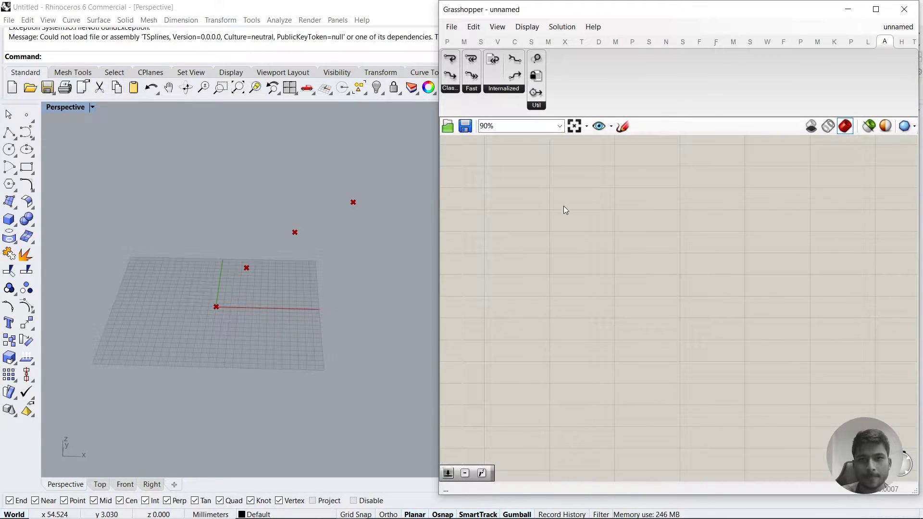
left_click(447, 90)
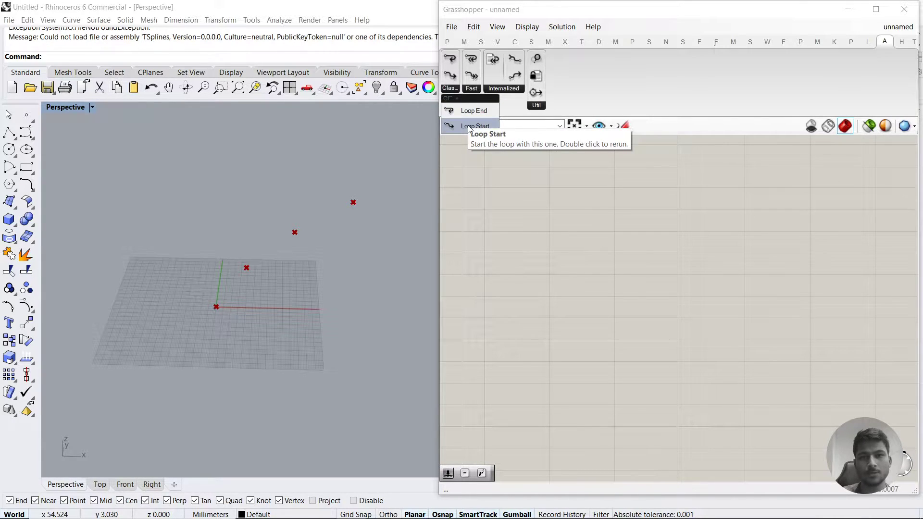
left_click_drag(470, 127, 550, 256)
Add a classic Loop End component beside Loop Start, leaving a gap between the two
left_click(455, 90)
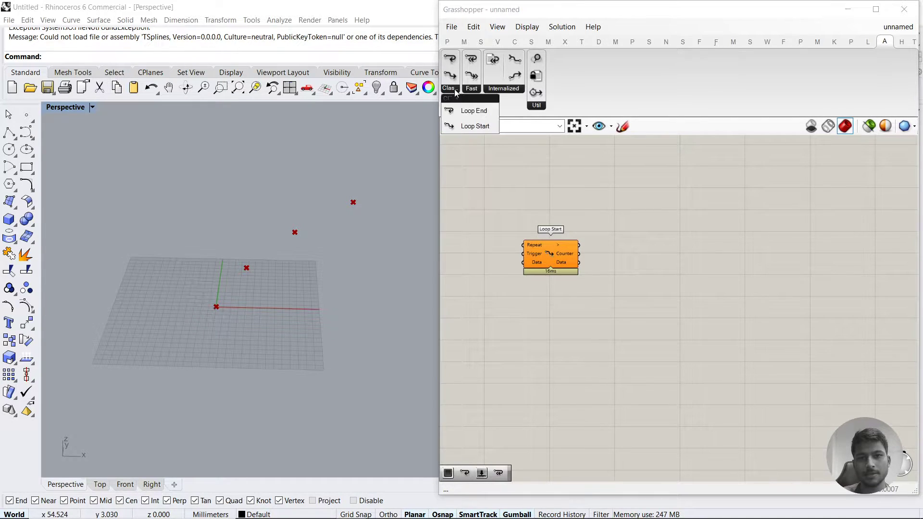
left_click_drag(539, 163, 610, 276)
scroll(639, 269, "up", 4)
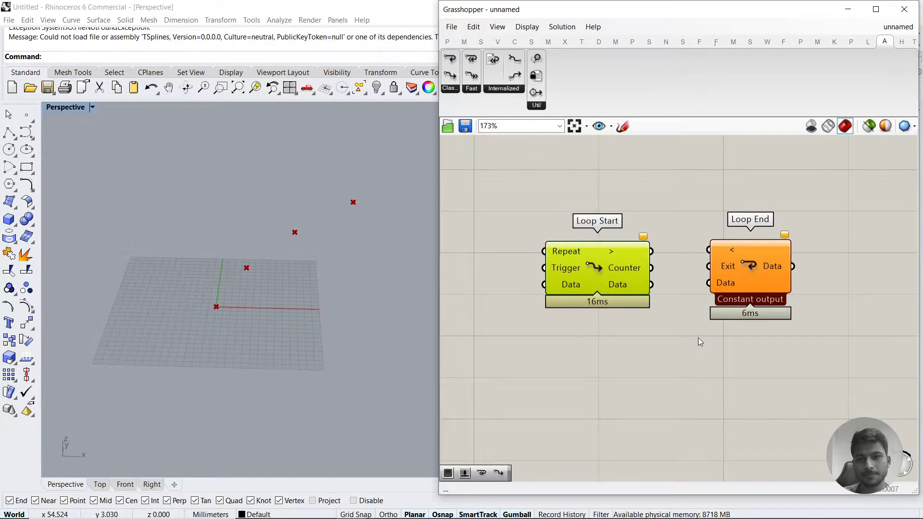
left_click_drag(760, 272, 795, 276)
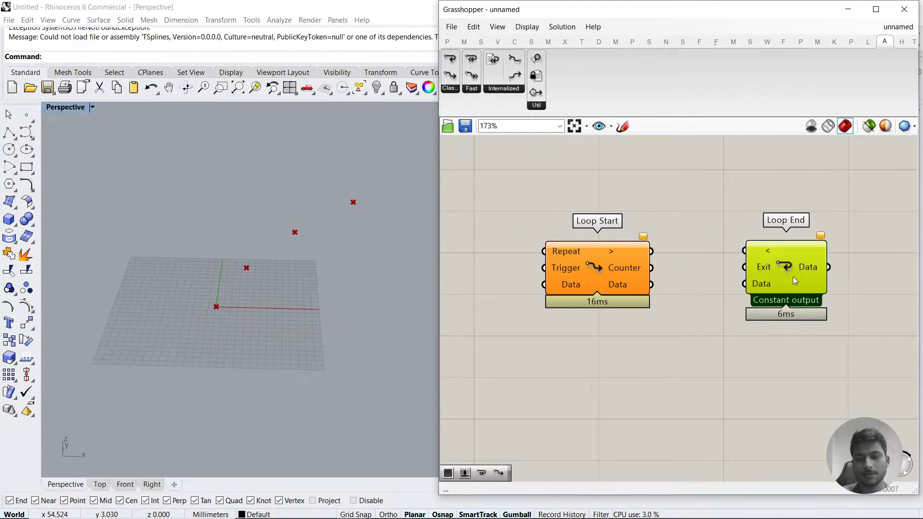
left_click(666, 279)
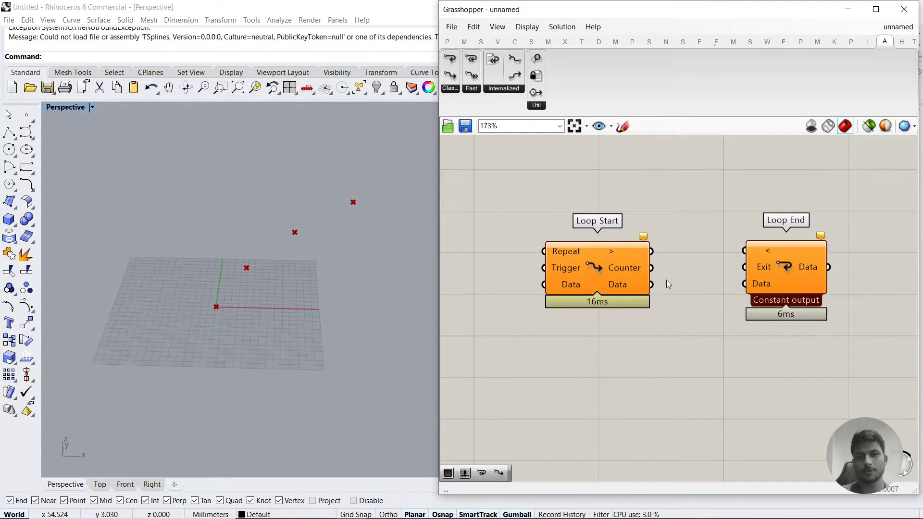
left_click(447, 41)
double_click(679, 182)
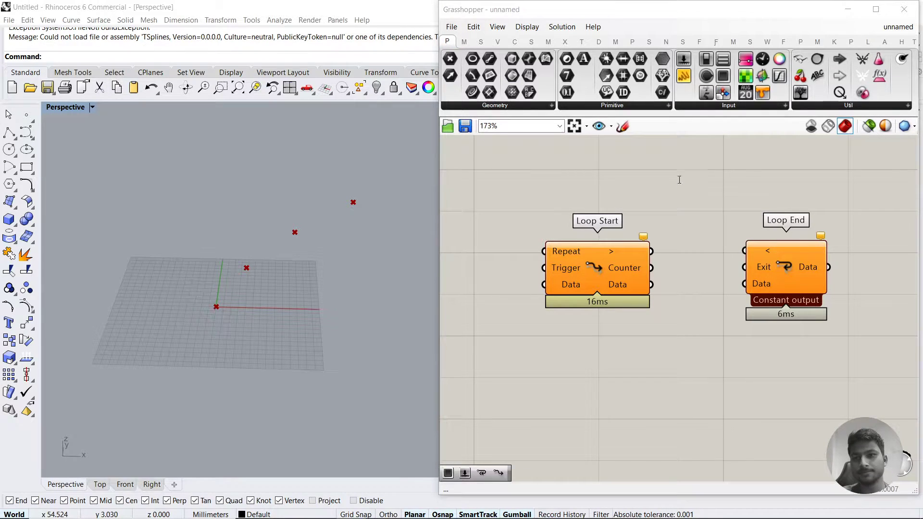
type("s")
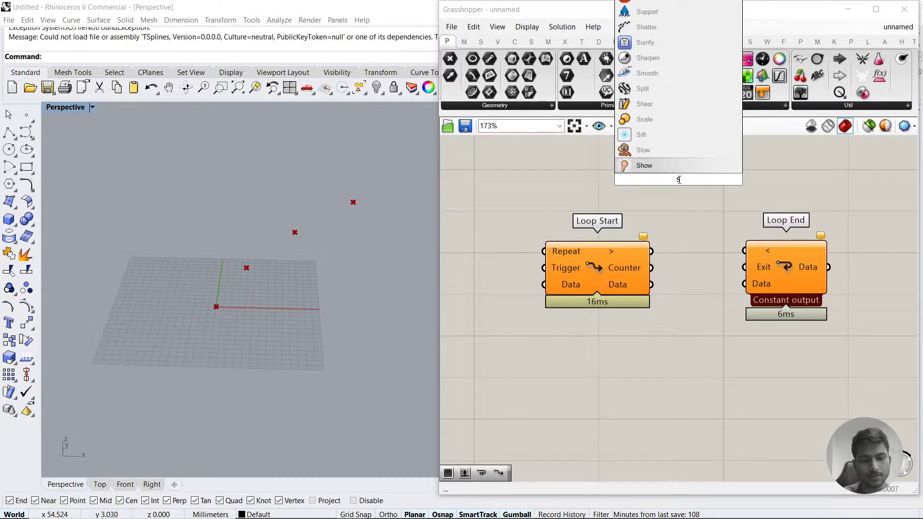
type("cr")
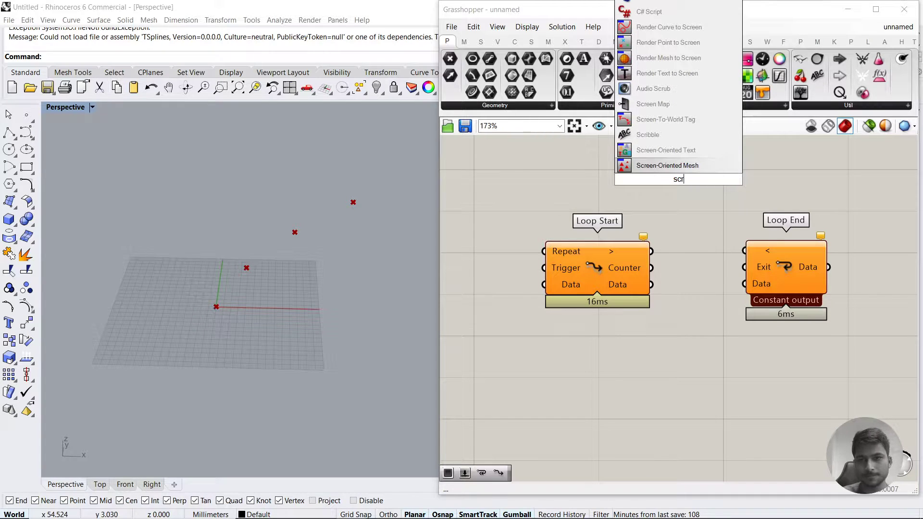
left_click(670, 139)
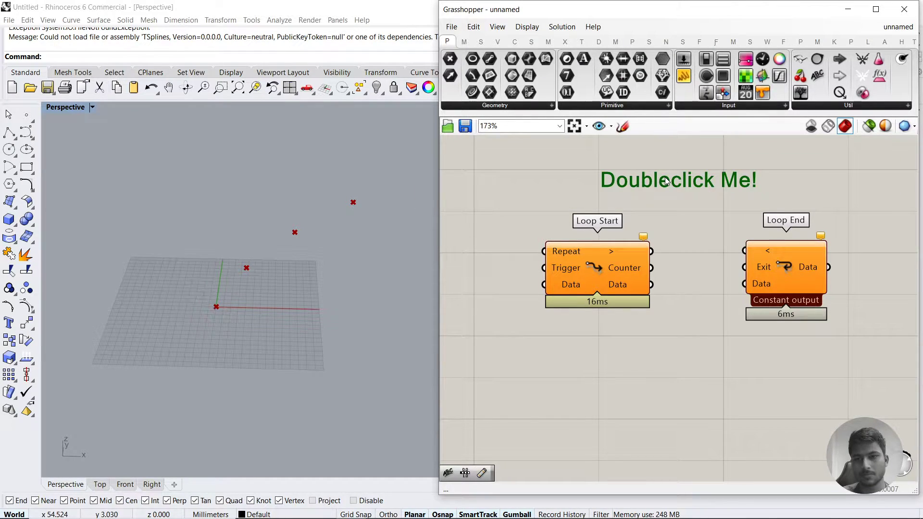
key("Delete")
left_click(622, 126)
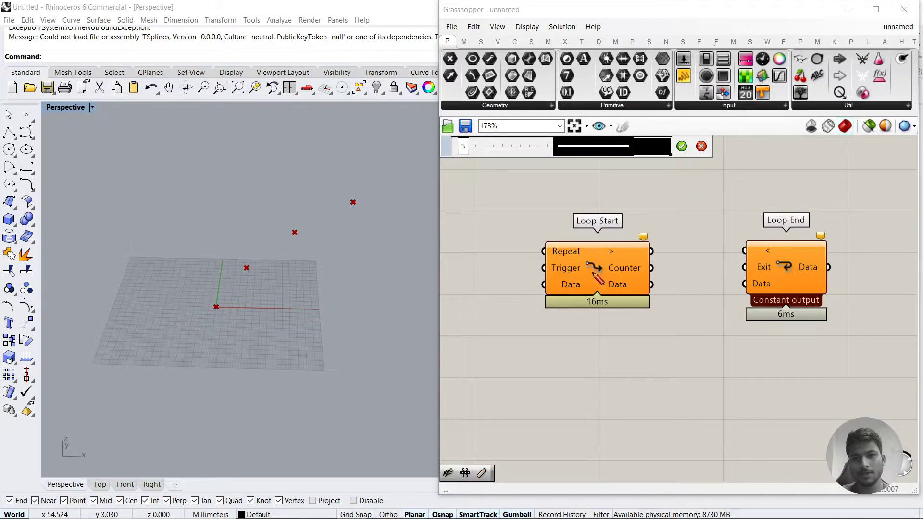
scroll(615, 360, "down", 1)
right_click(616, 344)
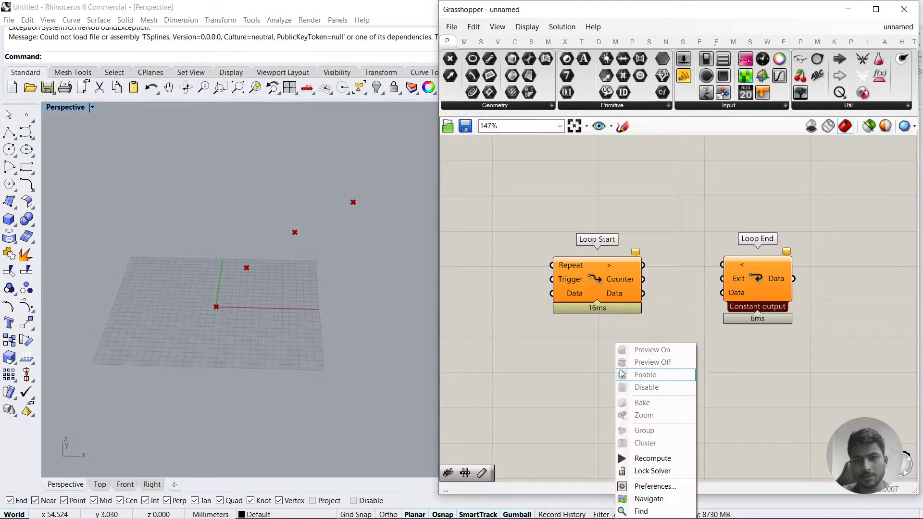
right_click_drag(578, 369, 599, 257)
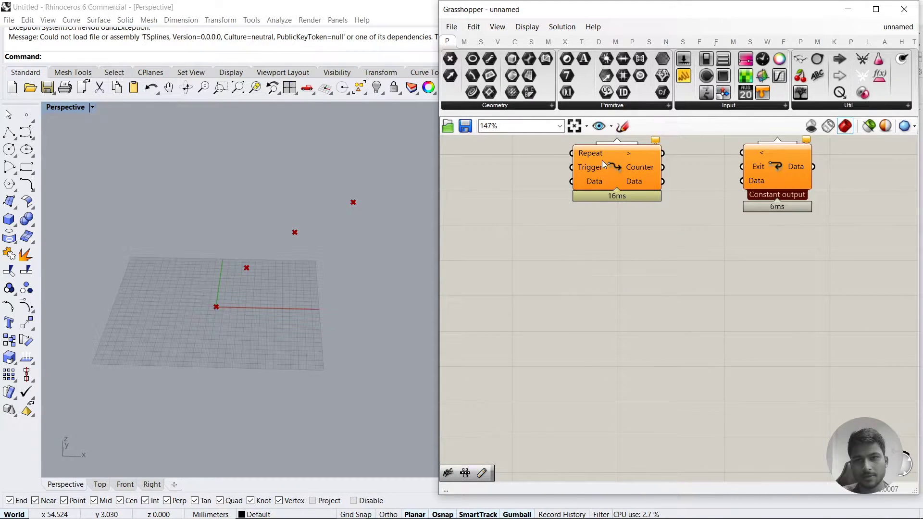
Sketch a pair of curly braces with dots between them below the loop components, and discard the sketch
left_click(623, 126)
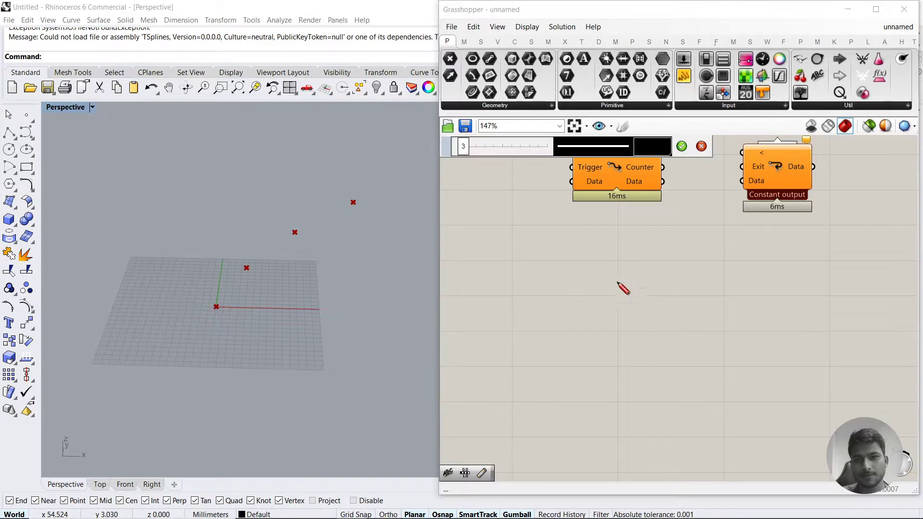
left_click_drag(600, 268, 589, 272)
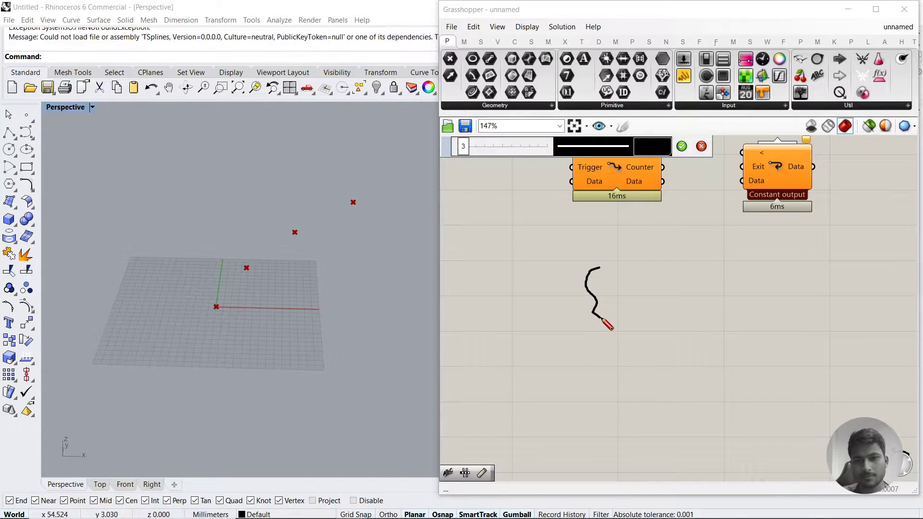
left_click_drag(602, 319, 594, 357)
left_click_drag(652, 266, 672, 299)
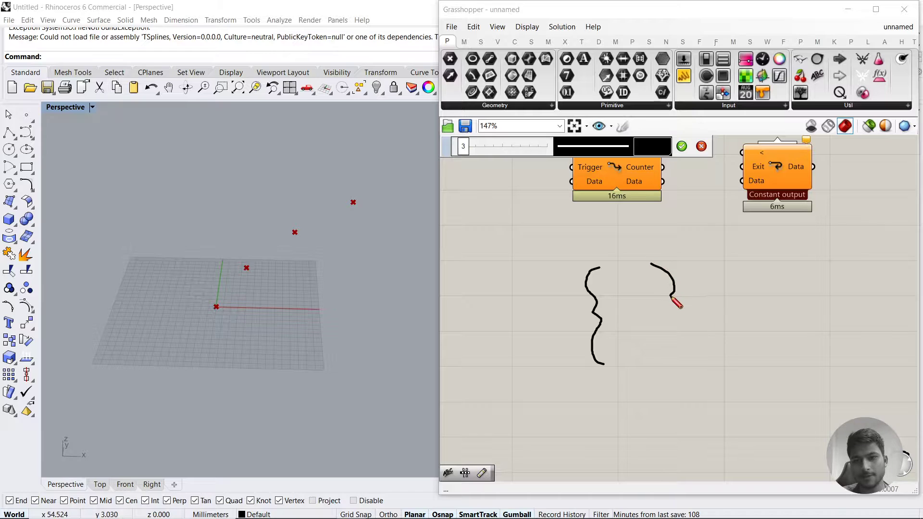
mouse_move(683, 347)
left_mouse_down()
mouse_move(664, 360)
mouse_move(618, 354)
mouse_move(645, 349)
left_mouse_up()
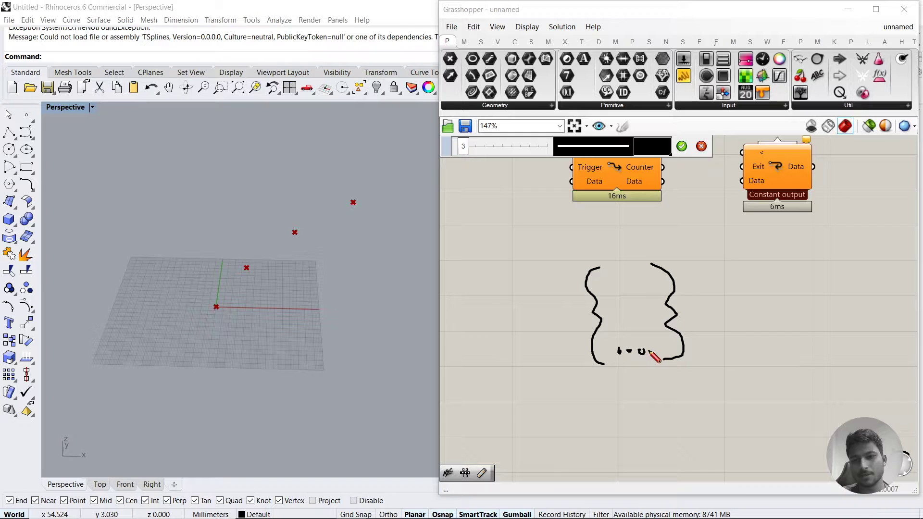
left_click(702, 146)
Connect Loop Start's > output to Loop End's < input and move Loop End farther from Loop Start
mouse_move(692, 266)
right_mouse_down()
mouse_move(687, 287)
mouse_move(652, 318)
right_mouse_up()
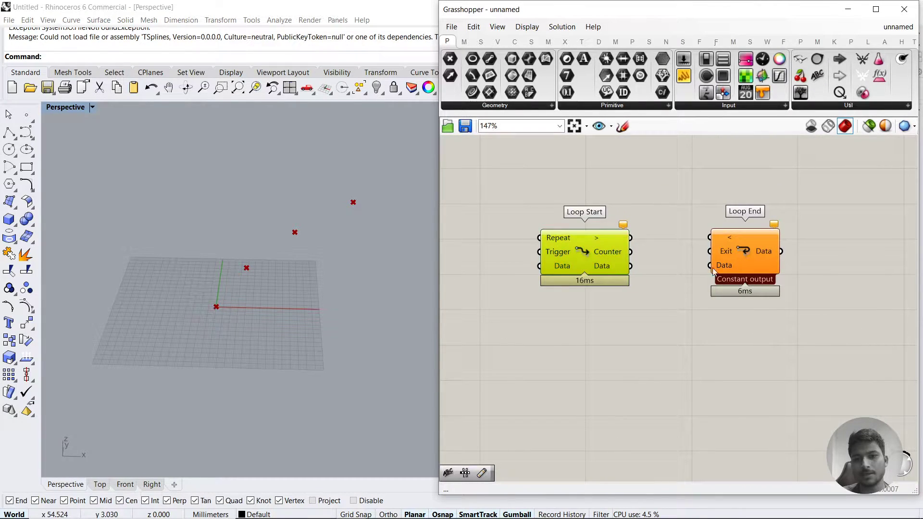
left_click_drag(766, 340, 606, 223)
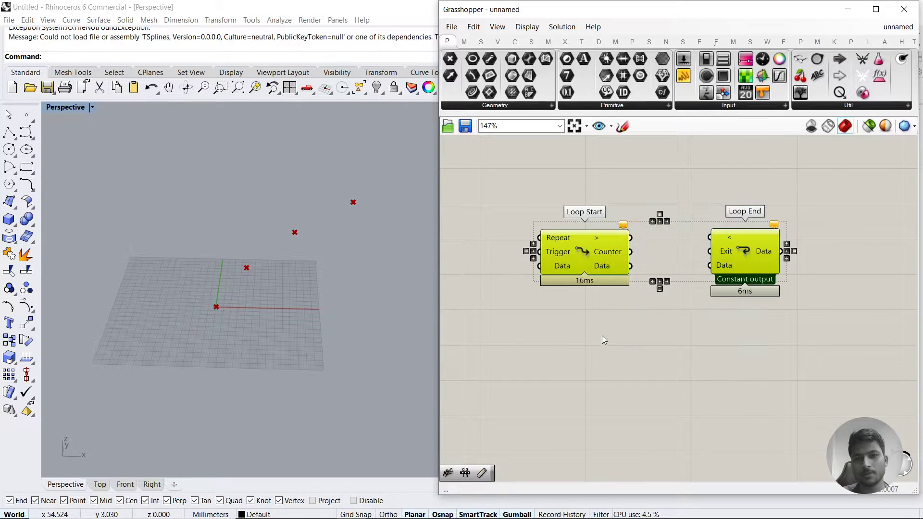
left_click(587, 338)
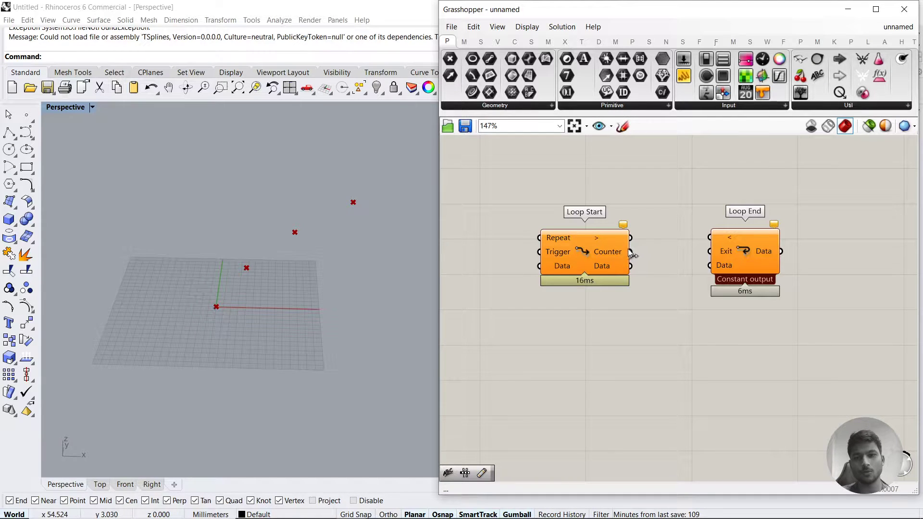
left_click_drag(630, 238, 788, 252)
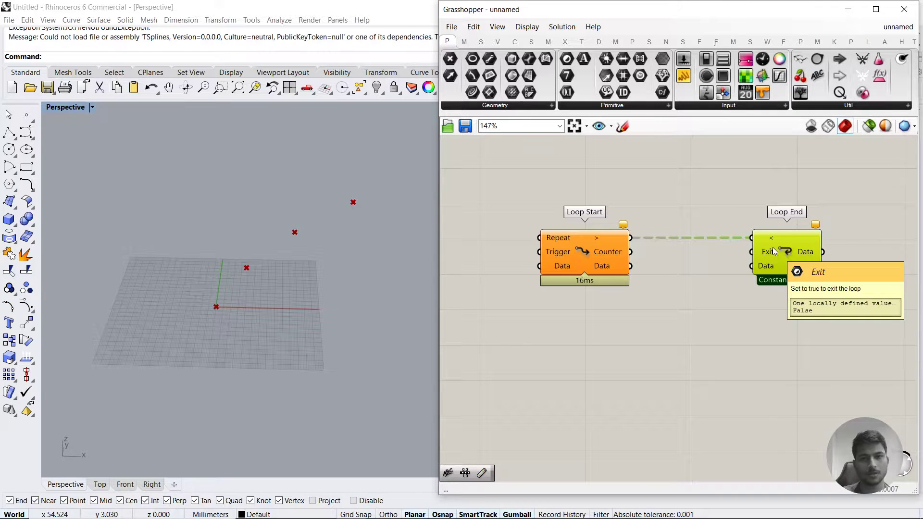
Duplicate the Construct Point, first Vector XYZ with its three sliders and first Move below the original chain
scroll(772, 247, "down", 3)
right_click_drag(668, 225, 690, 361)
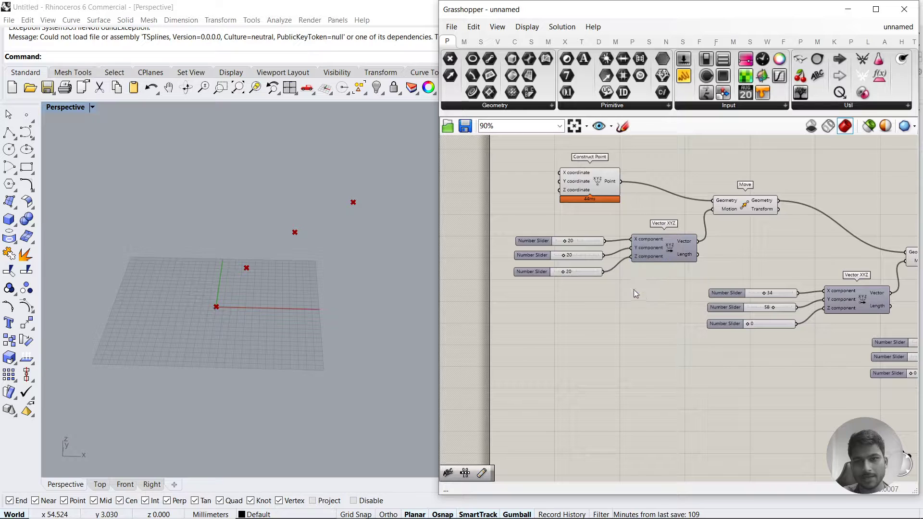
left_click_drag(652, 299, 512, 166)
right_click_drag(744, 271, 744, 267)
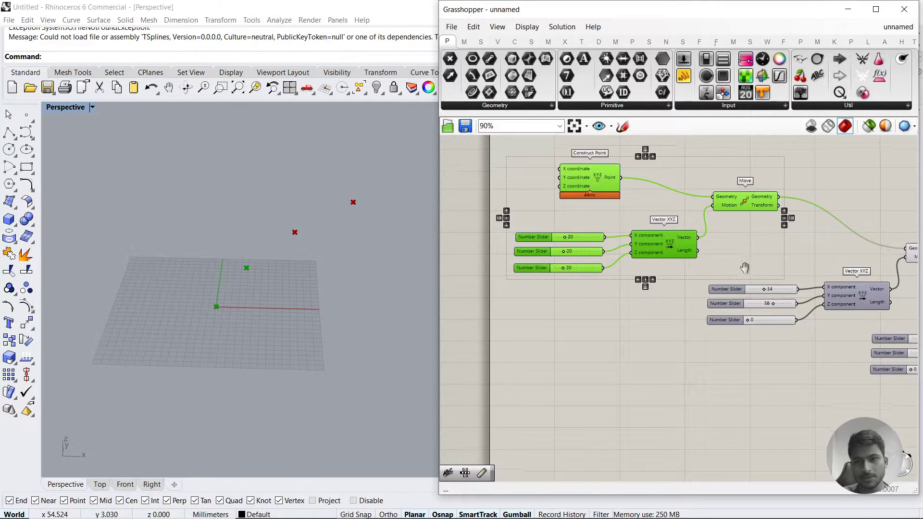
left_click_drag(736, 200, 720, 419, "alt")
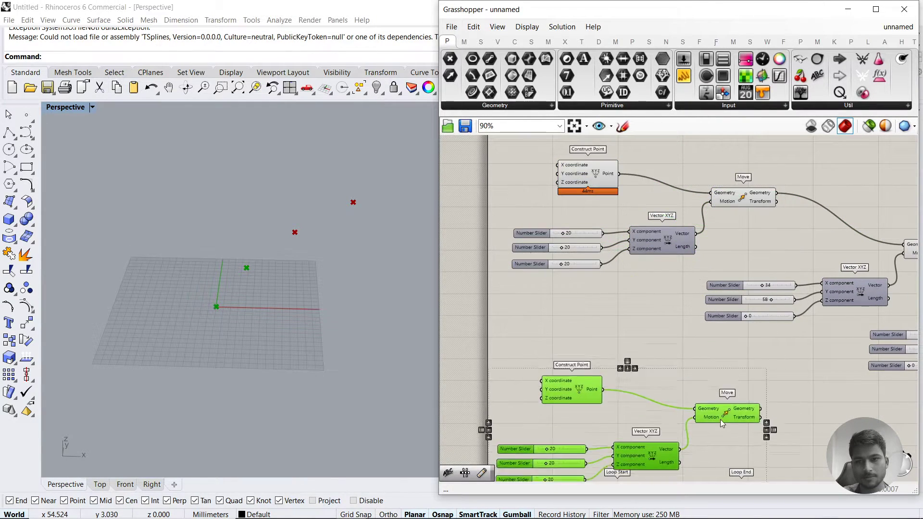
right_click_drag(720, 419, 722, 303)
Arrange the copied point, vector and Move group beneath the loop components, and widen the gap between Loop Start and Loop End
left_click_drag(722, 303, 753, 404)
right_click_drag(752, 403, 698, 269)
left_click_drag(678, 299, 751, 346)
left_click_drag(761, 254, 554, 193)
left_click_drag(688, 216, 745, 258)
left_click(735, 288)
scroll(725, 290, "up", 2)
right_click_drag(726, 290, 727, 220)
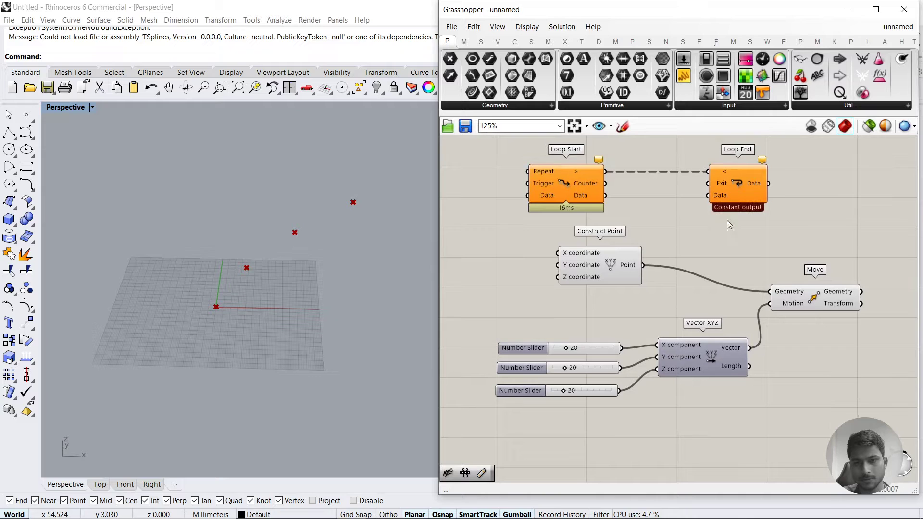
left_click_drag(740, 194, 828, 194)
right_click_drag(707, 253, 749, 249)
Disconnect the copied Construct Point from Move's Geometry input and separate it from the vector and Move group, left of Loop Start
left_click(780, 371)
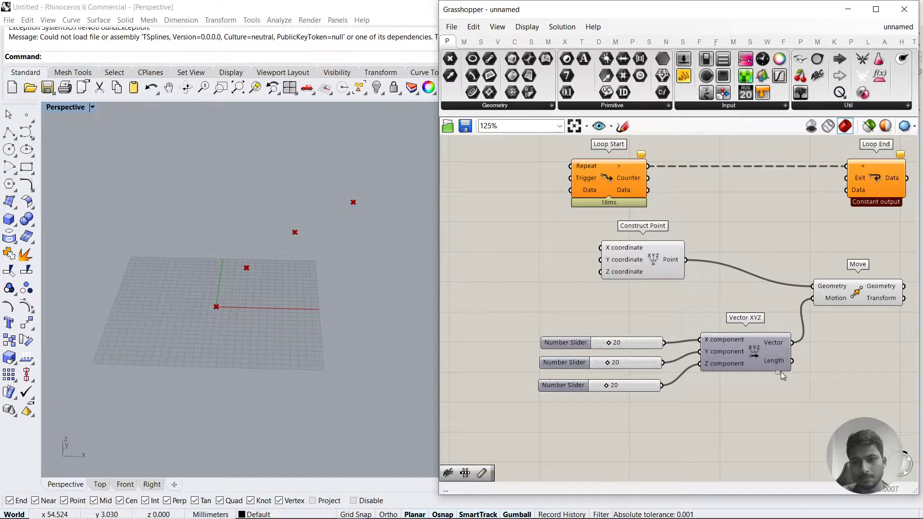
left_click_drag(780, 371, 694, 274)
left_click(740, 261)
left_click_drag(835, 298, 579, 291)
right_click_drag(635, 301, 676, 313)
left_click_drag(584, 299, 562, 262)
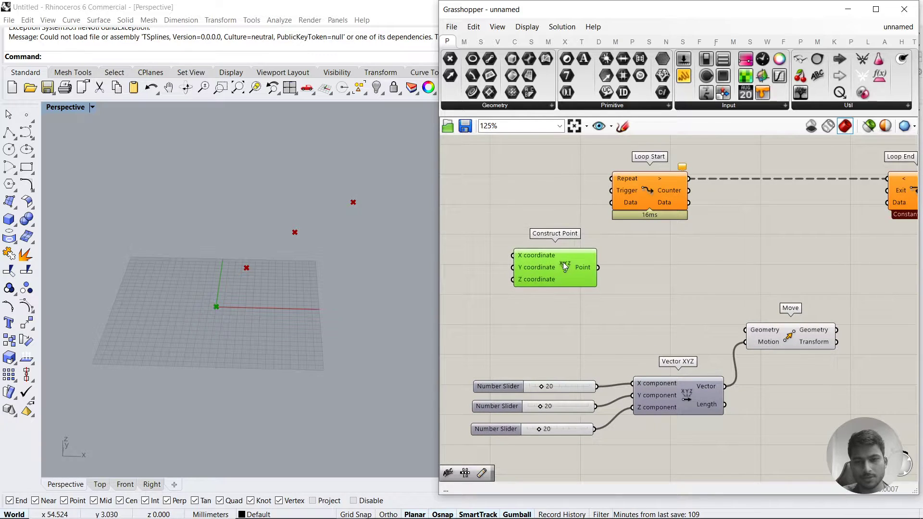
Disable the whole original chain: Construct Point, all three Moves, their Vector XYZ components and sliders
scroll(563, 261, "down", 5)
left_click_drag(830, 329, 557, 215)
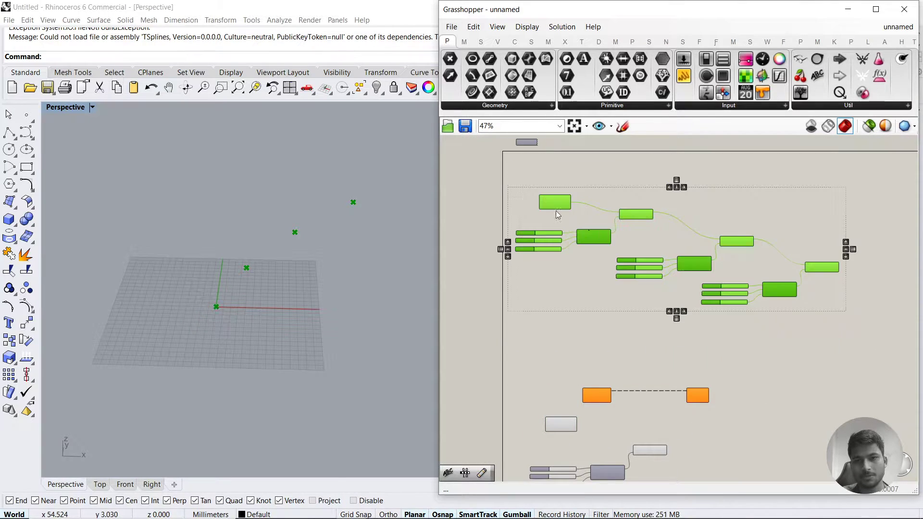
middle_click(587, 215)
left_click(640, 230)
right_click_drag(650, 265, 714, 147)
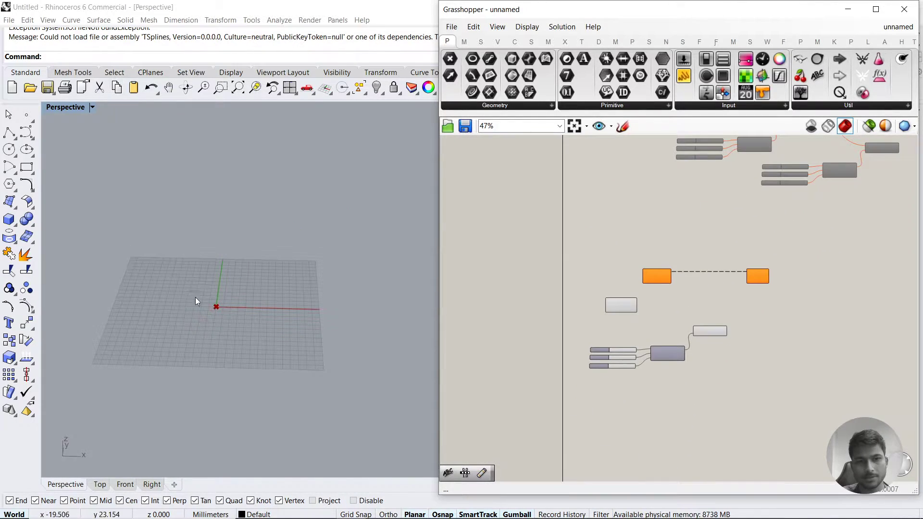
Examine the copied Construct Point's position in the Rhino viewport and the inputs of the Loop Start component
scroll(203, 304, "up", 4)
scroll(572, 365, "up", 3)
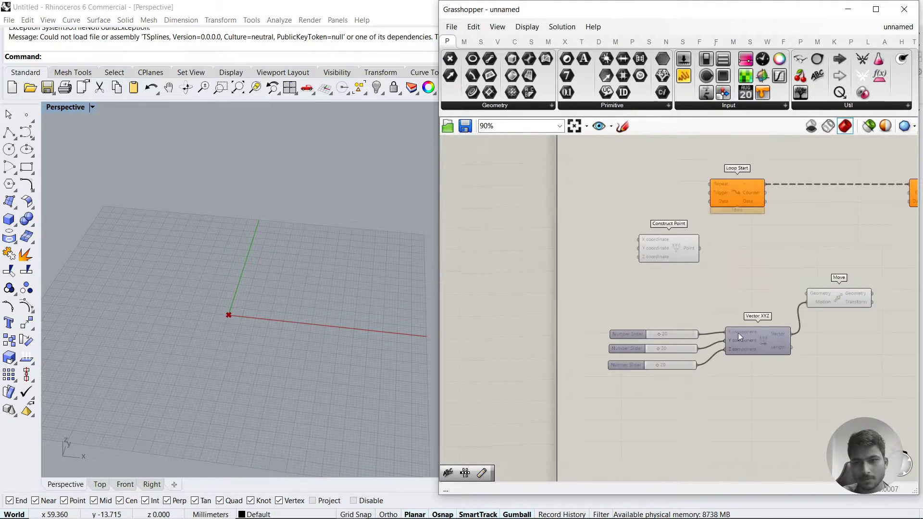
right_click_drag(737, 333, 618, 344)
left_click(550, 260)
right_click_drag(653, 259, 623, 288)
scroll(559, 275, "up", 1)
right_click_drag(559, 275, 604, 295)
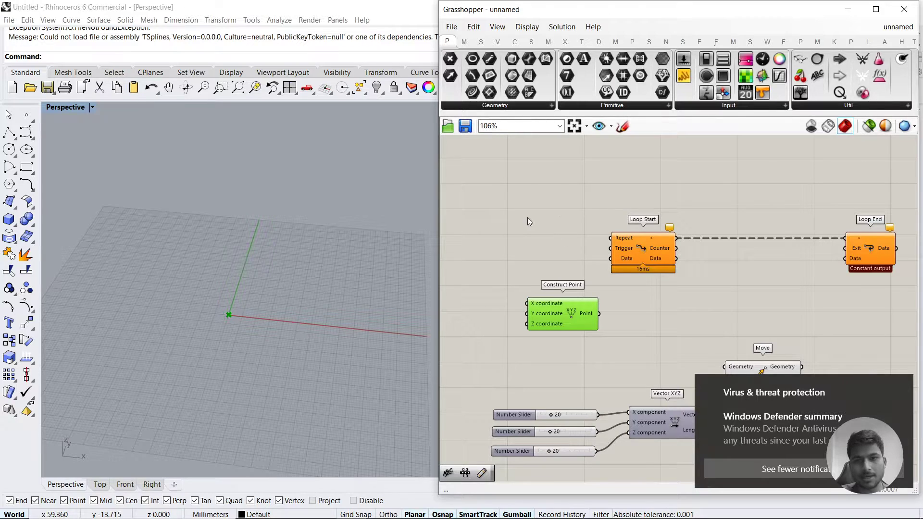
scroll(621, 241, "up", 4)
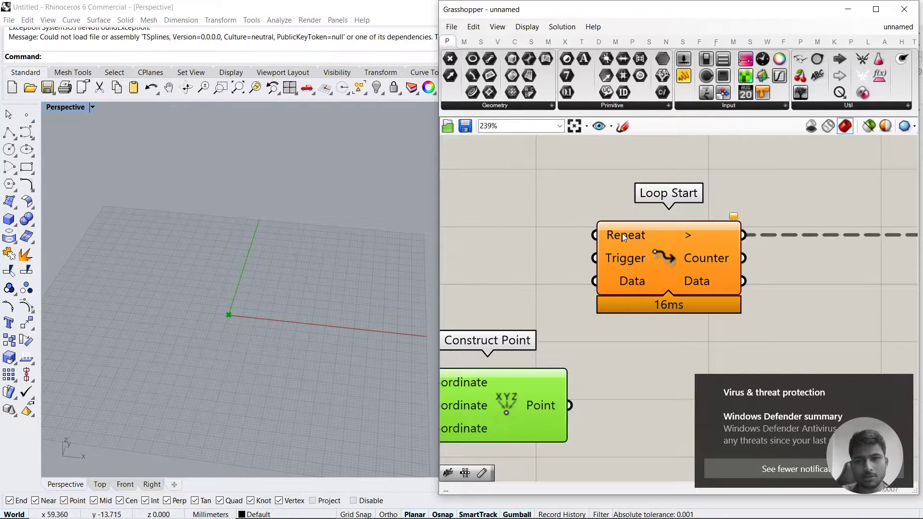
Connect the copied Construct Point's Point output to Loop Start's Data input
scroll(619, 291, "down", 2)
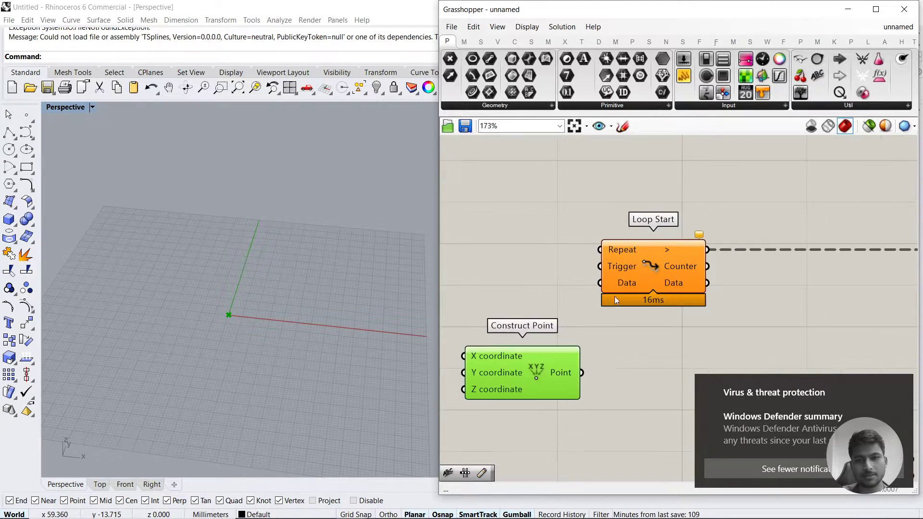
left_click_drag(571, 327, 590, 238)
left_click(590, 276)
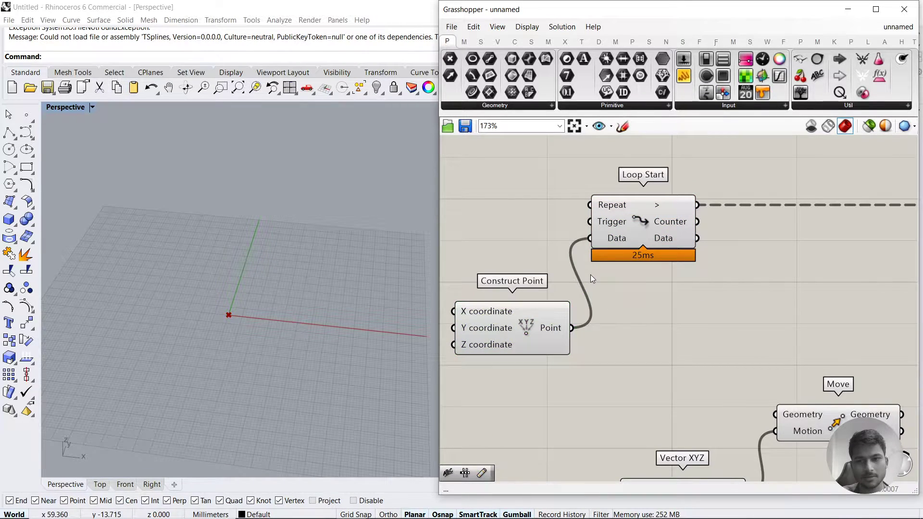
Wire Loop Start's Data output into the copied Move's Geometry input
right_click_drag(692, 323, 628, 278)
scroll(644, 292, "down", 1)
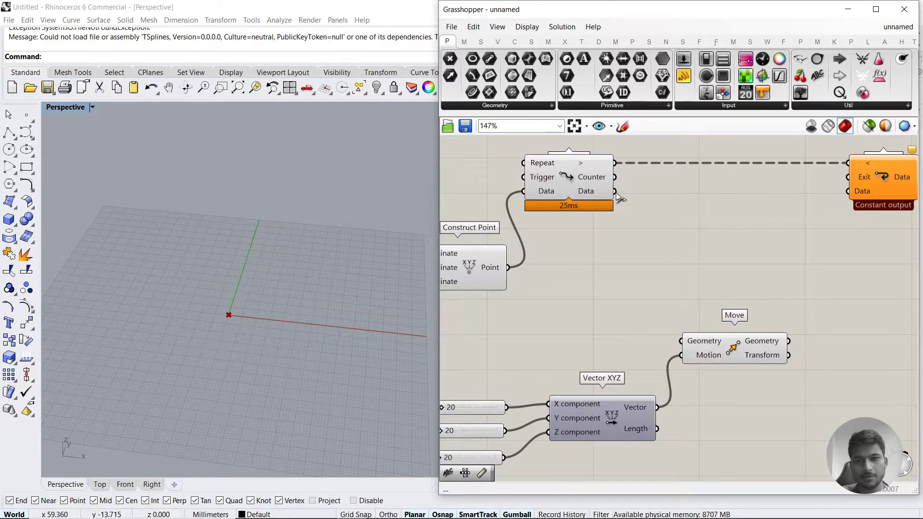
left_click_drag(615, 192, 654, 286)
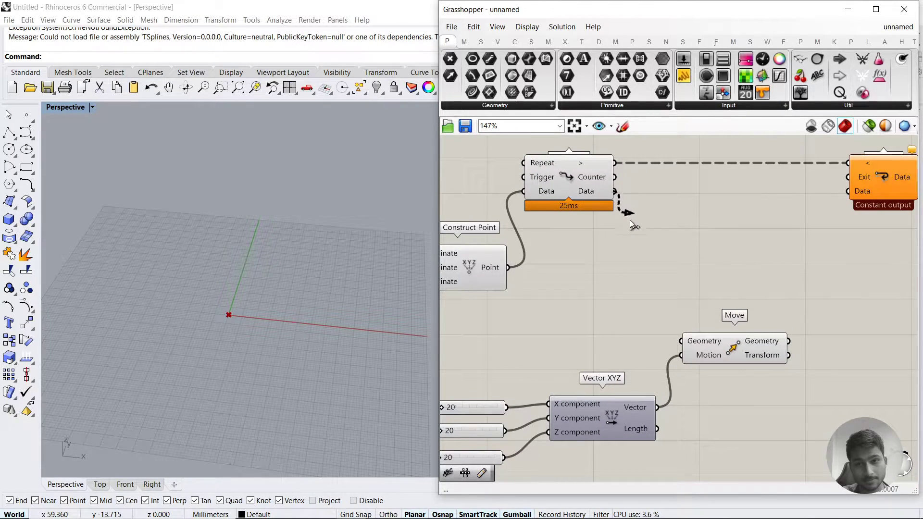
left_click_drag(633, 225, 680, 341)
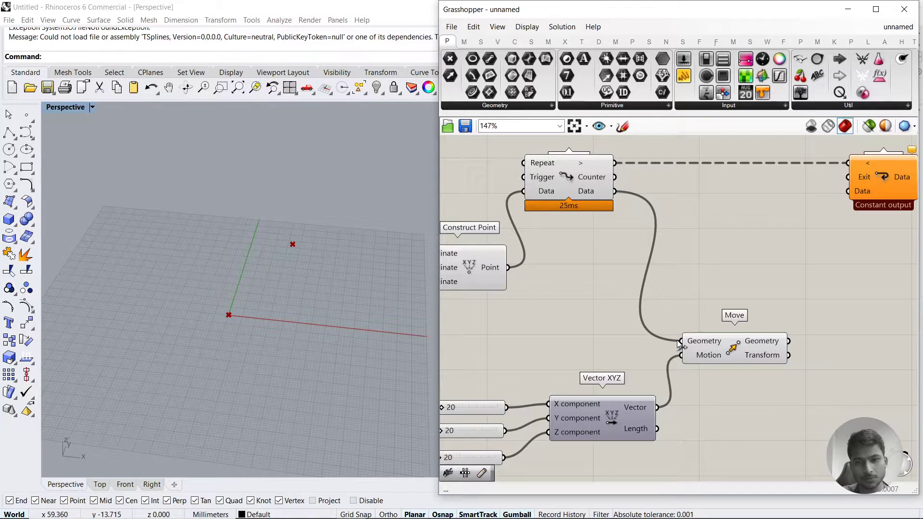
Connect Move's Geometry output to Loop End's Data input to close the loop
mouse_move(759, 346)
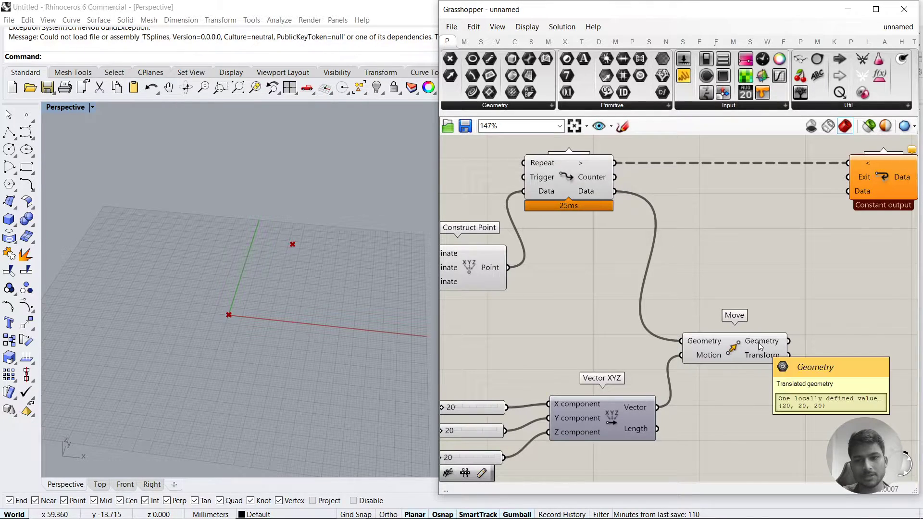
right_click_drag(807, 330, 726, 346)
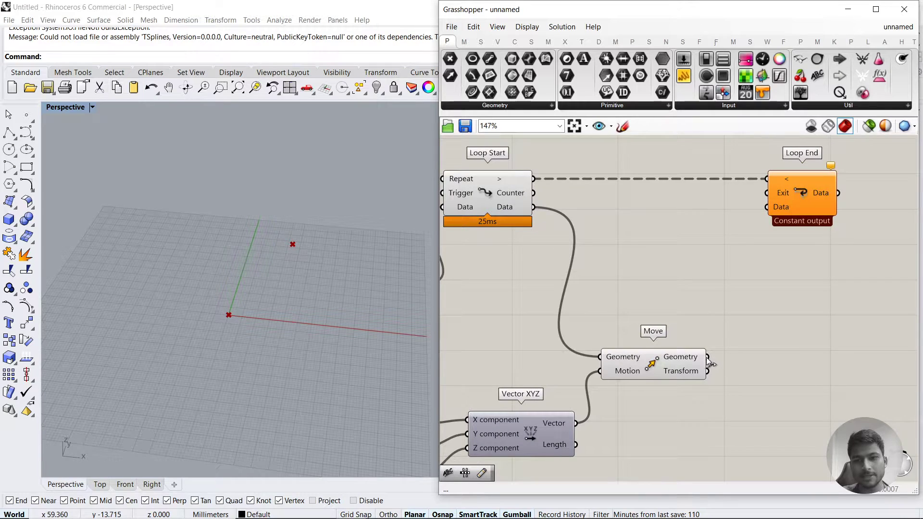
left_click_drag(714, 357, 761, 213)
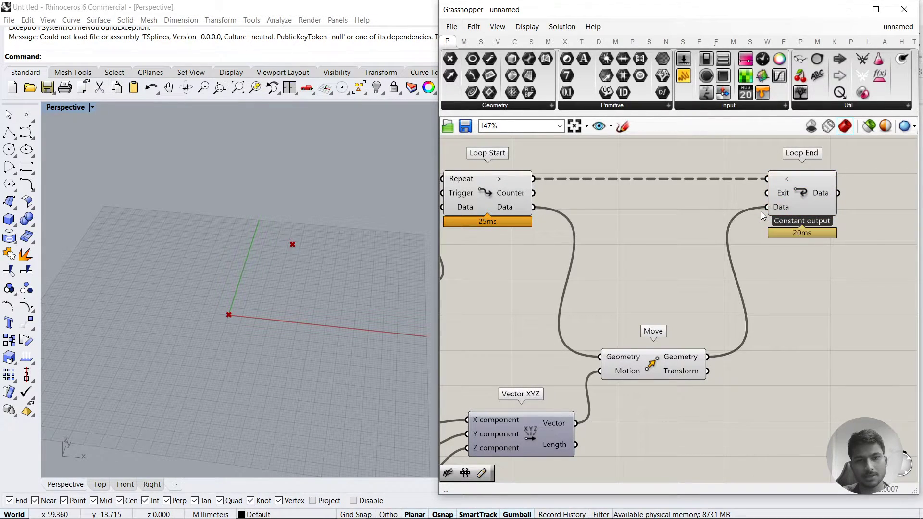
scroll(662, 322, "down", 5)
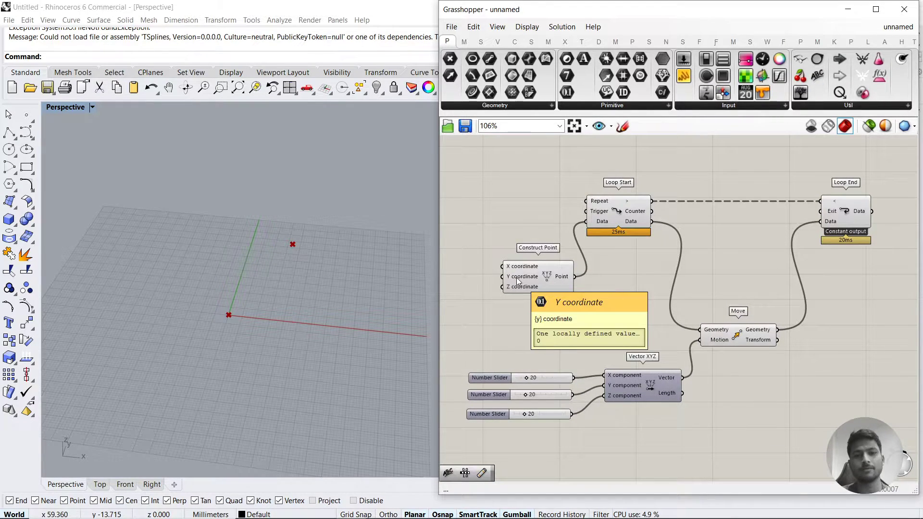
Reposition the Construct Point component farther left of Loop Start and roughly level with its Data input
left_click_drag(533, 276, 506, 271)
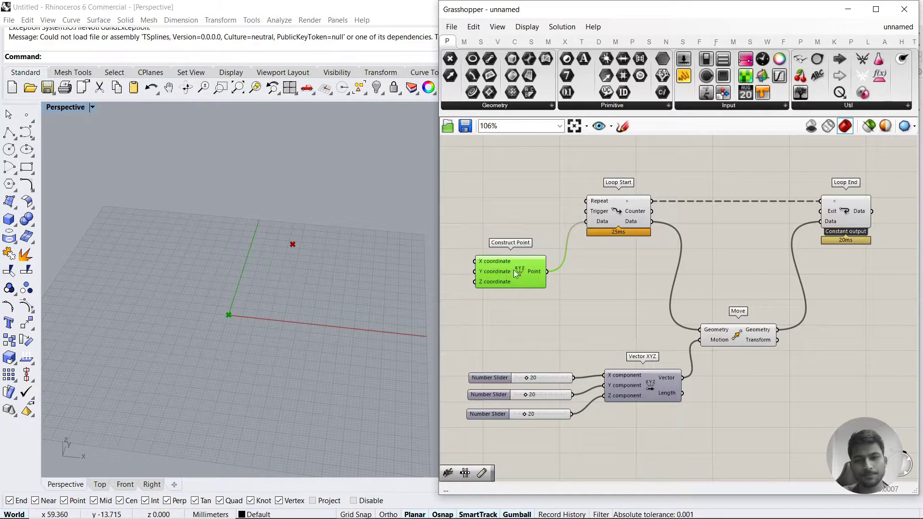
left_click(615, 213)
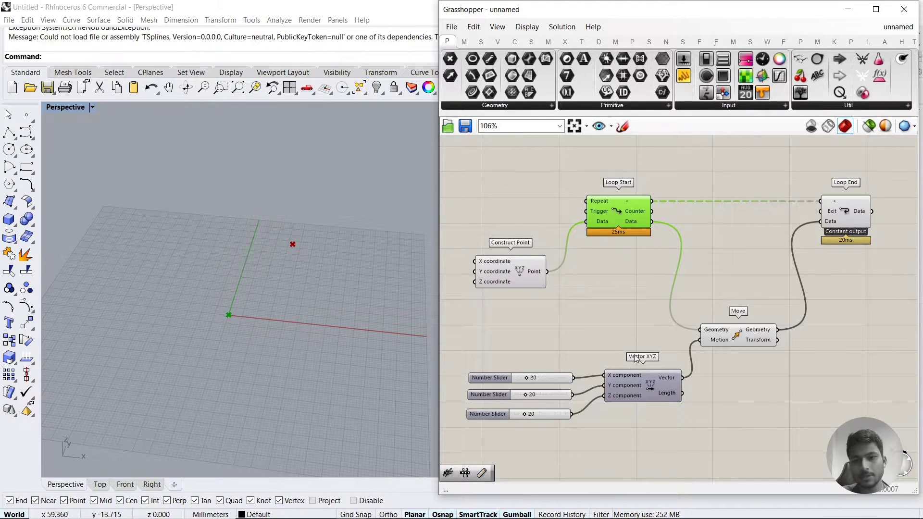
left_click_drag(641, 340, 466, 453)
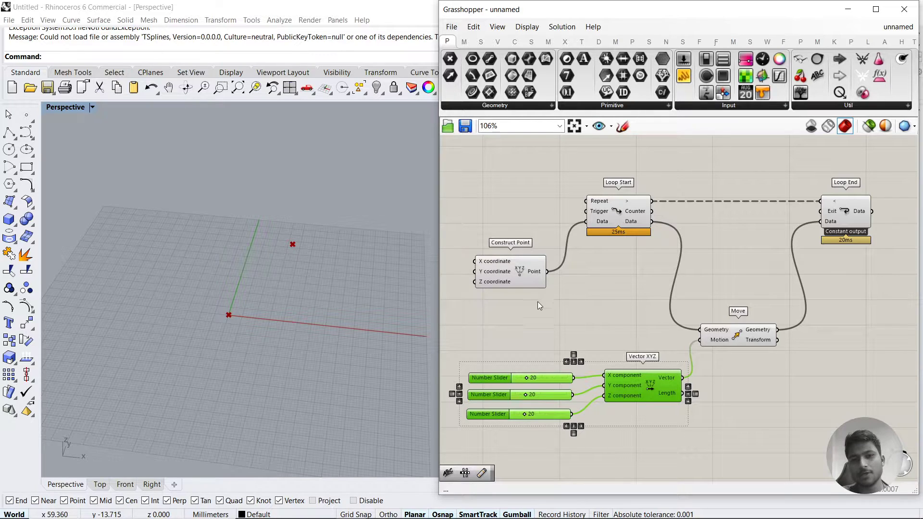
left_click_drag(537, 301, 465, 232)
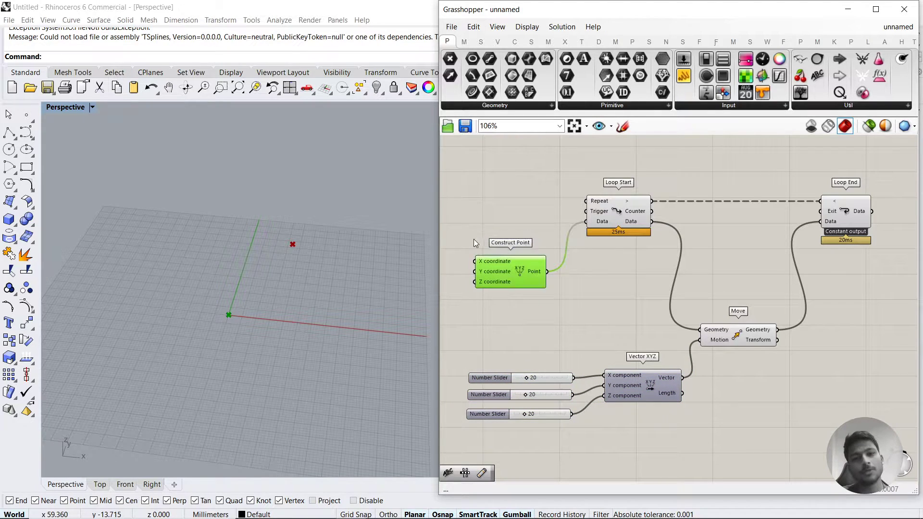
left_click(594, 226)
left_click_drag(553, 204, 448, 315)
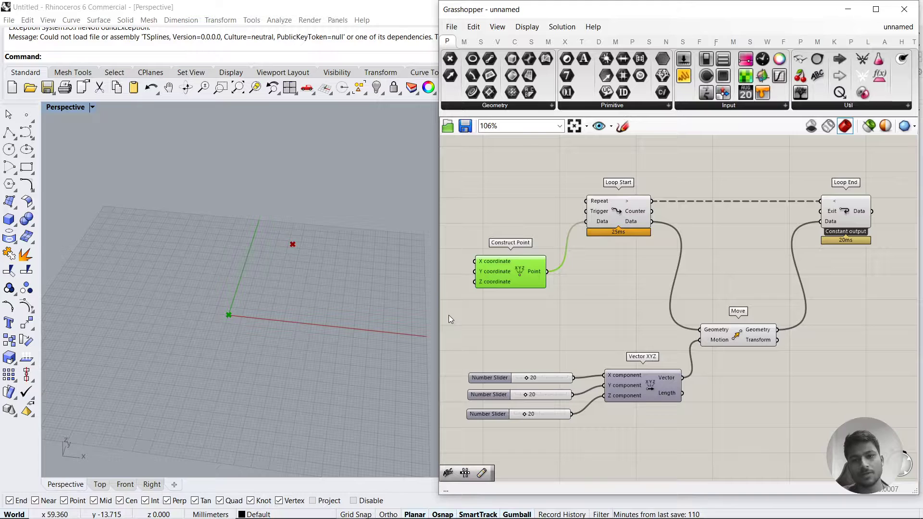
left_click_drag(514, 285, 510, 252)
left_click(517, 289)
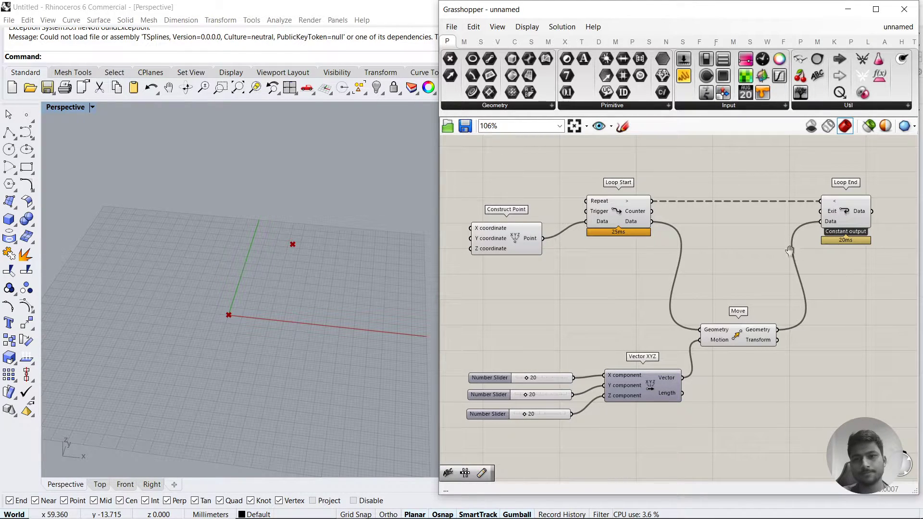
Shift the Vector XYZ component together with its three sliders slightly closer beneath Move
right_click_drag(797, 262, 784, 242)
left_click_drag(640, 443, 451, 345)
left_click_drag(647, 358, 668, 368)
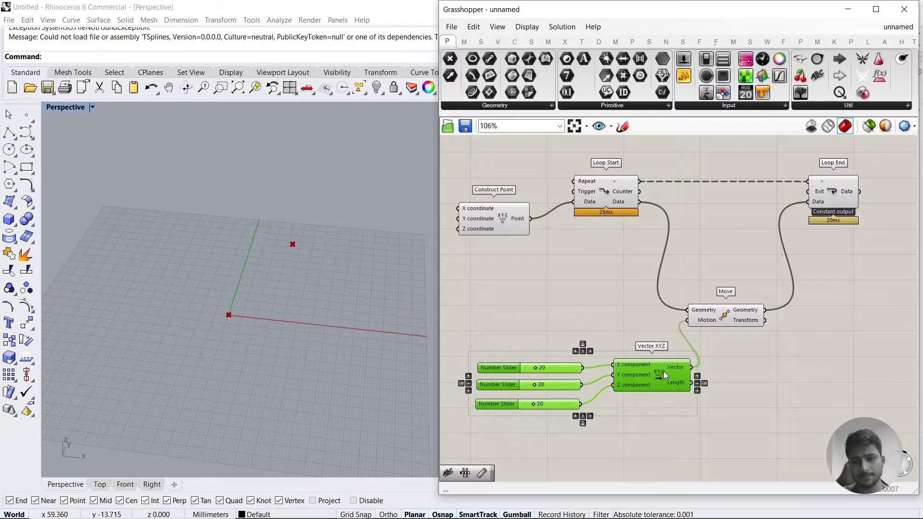
left_click(774, 358)
Add a Number Slider with value 20 above Construct Point and connect it to Loop Start's Repeat input
right_click_drag(720, 284, 785, 324)
scroll(210, 375, "down", 3)
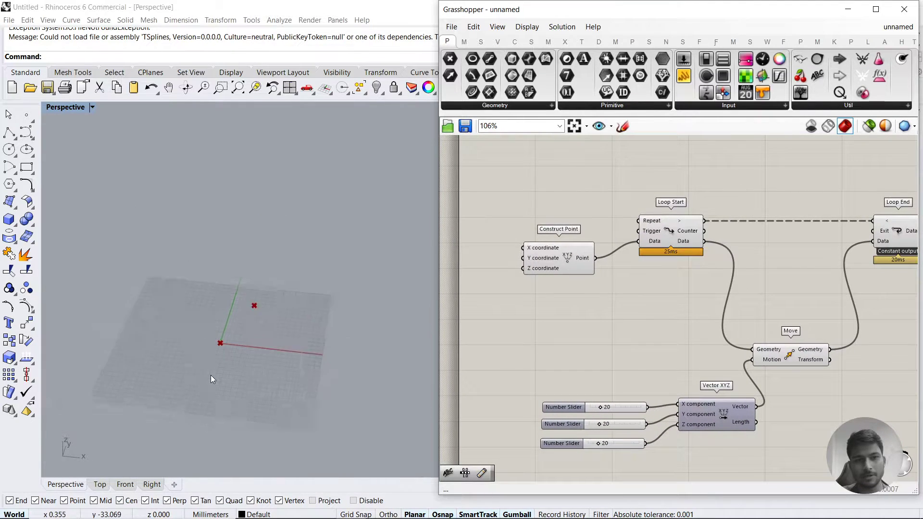
double_click(543, 198)
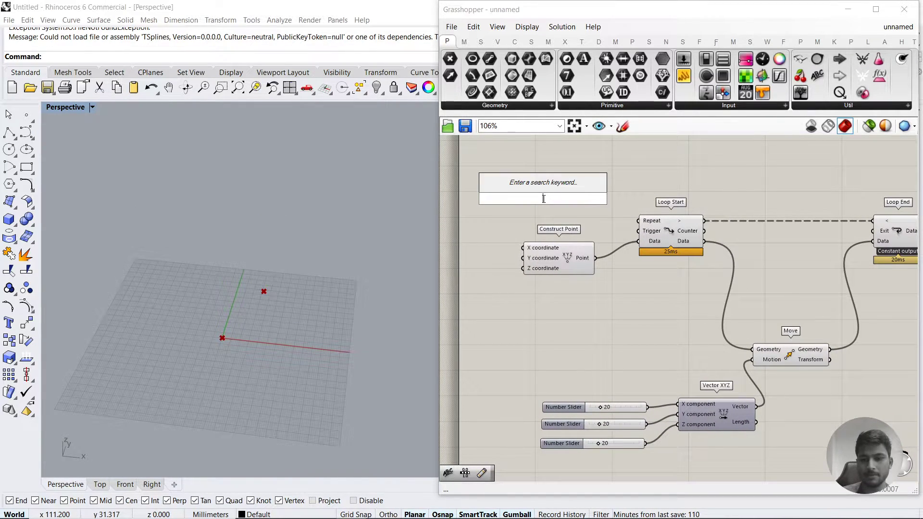
type("20")
key("Return")
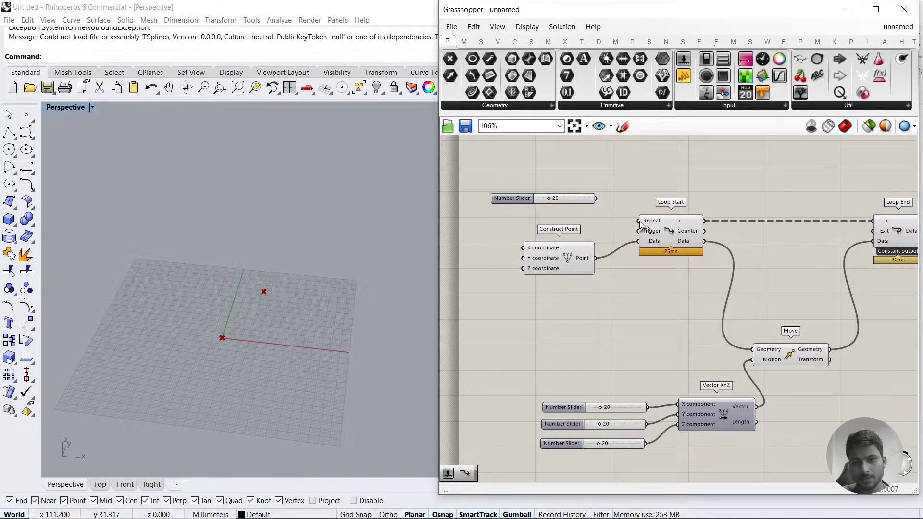
left_click_drag(639, 221, 596, 198)
scroll(220, 365, "down", 6)
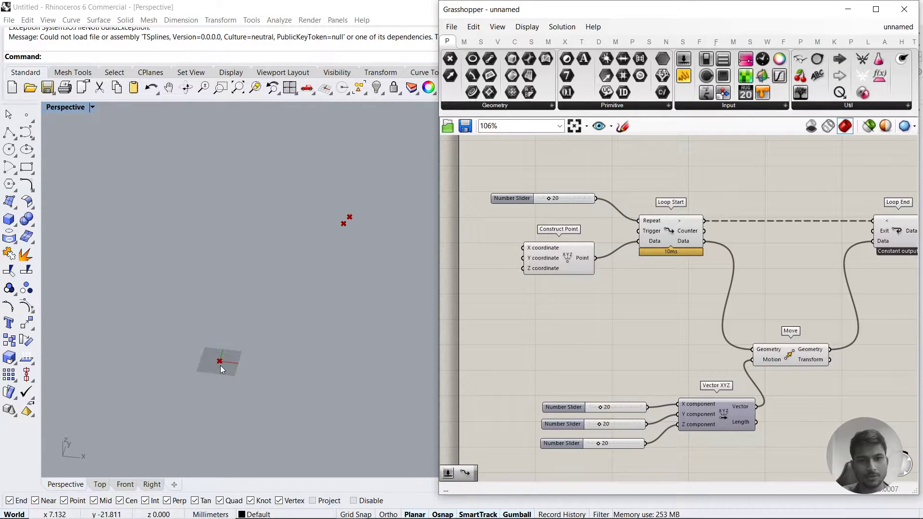
Add a Button between the slider and Construct Point and connect it to Loop Start's Trigger input
double_click(536, 221)
type("bu")
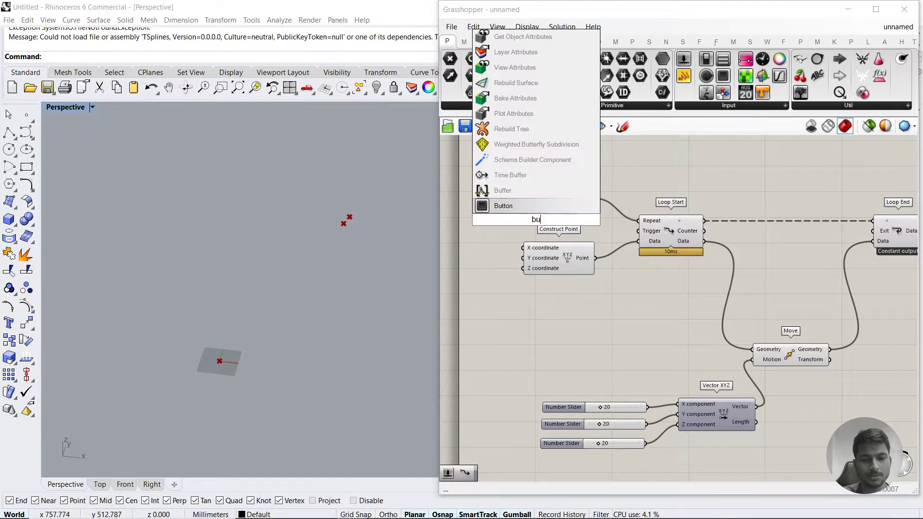
key("Return")
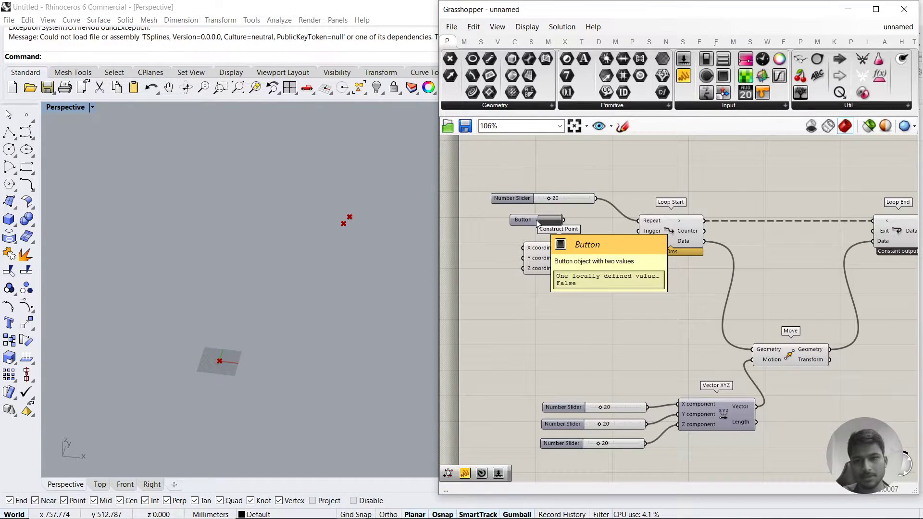
scroll(557, 214, "up", 2)
left_click_drag(556, 211, 657, 227)
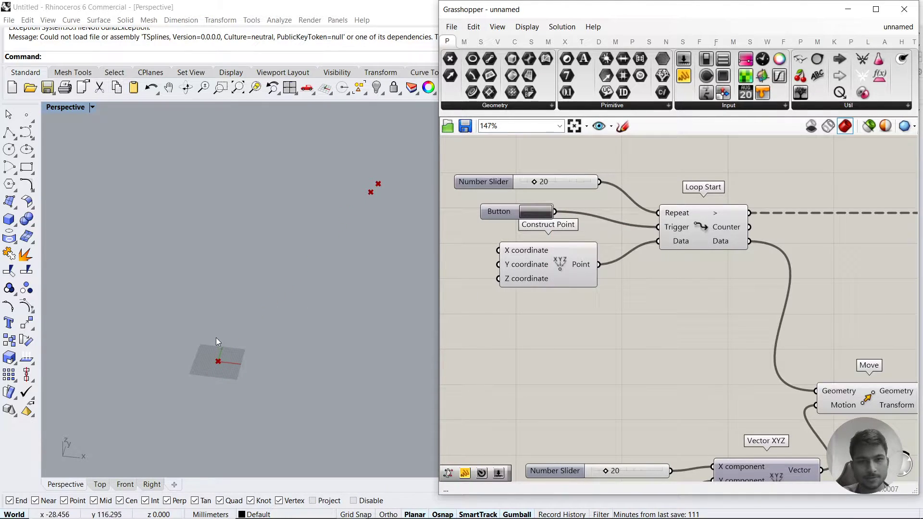
Trigger the loop, set the Repeat slider to 65, and trigger it again while viewing the points in Rhino
left_click(537, 214)
left_click_drag(535, 182, 566, 182)
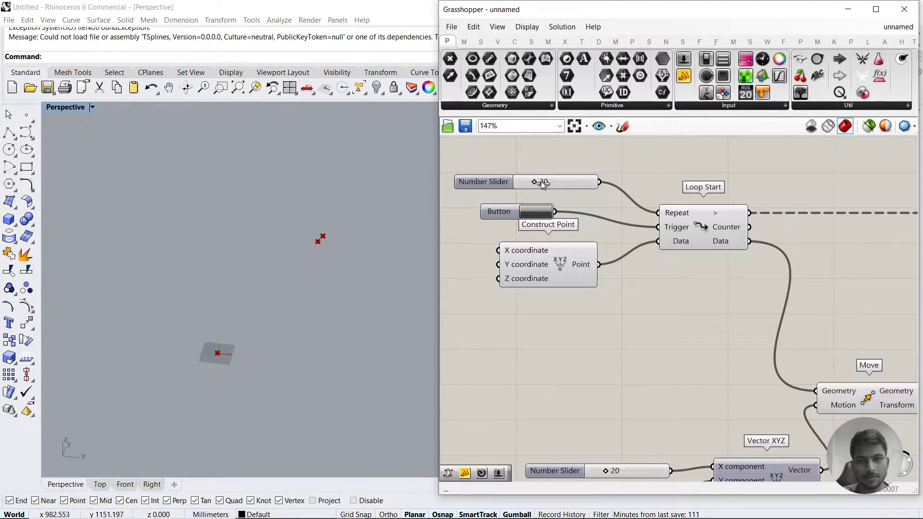
left_click(537, 214)
scroll(220, 339, "down", 5)
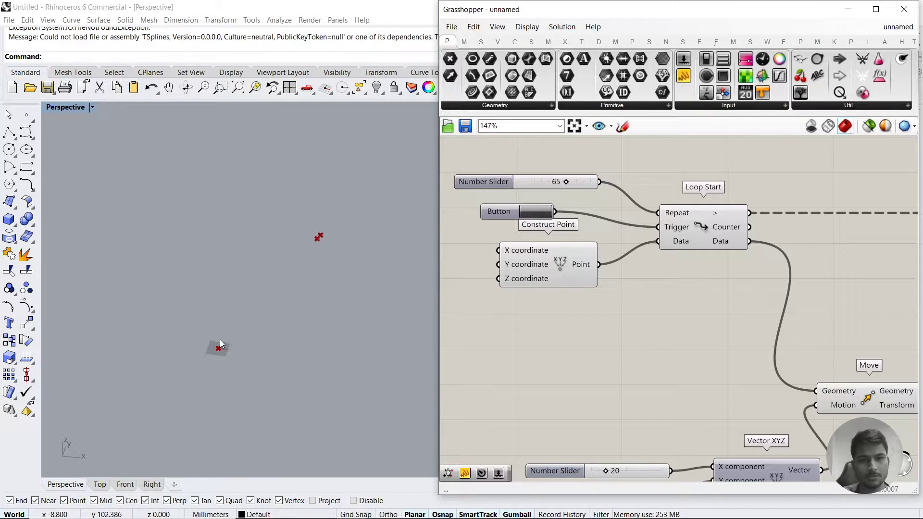
right_click_drag(237, 337, 231, 316)
Set the Vector XYZ sliders to X 0, Y 0 and Z 2 and inspect the moved points in the Rhino viewport
right_click_drag(560, 409, 567, 312)
left_click_drag(611, 374, 597, 374)
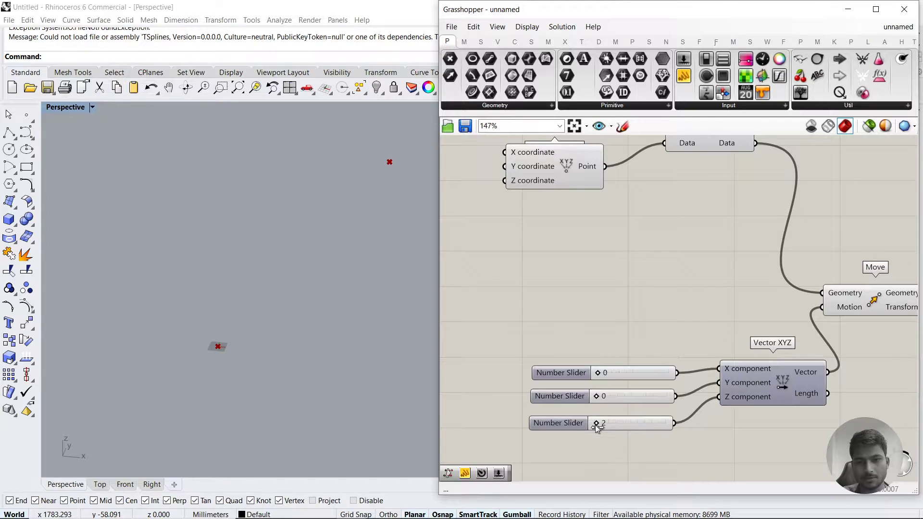
right_click_drag(517, 165, 531, 266)
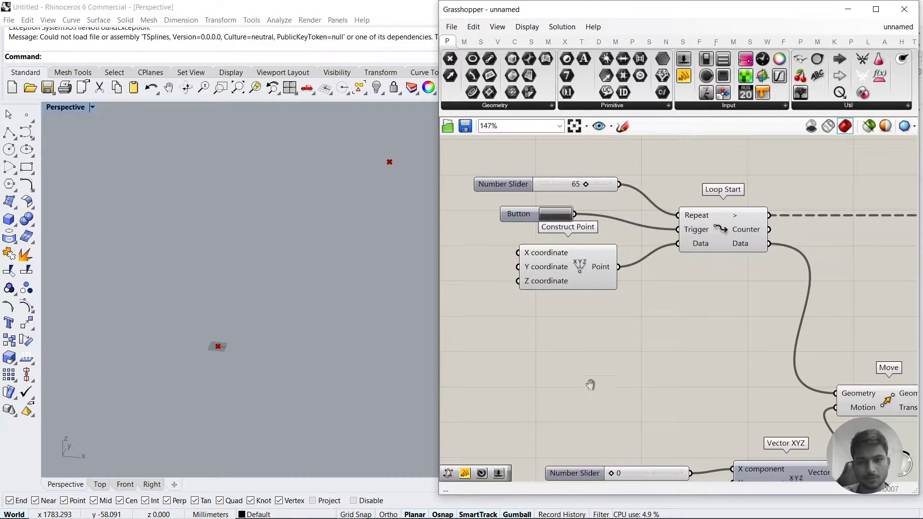
right_click_drag(590, 385, 618, 380)
left_click(215, 374)
scroll(236, 328, "up", 3)
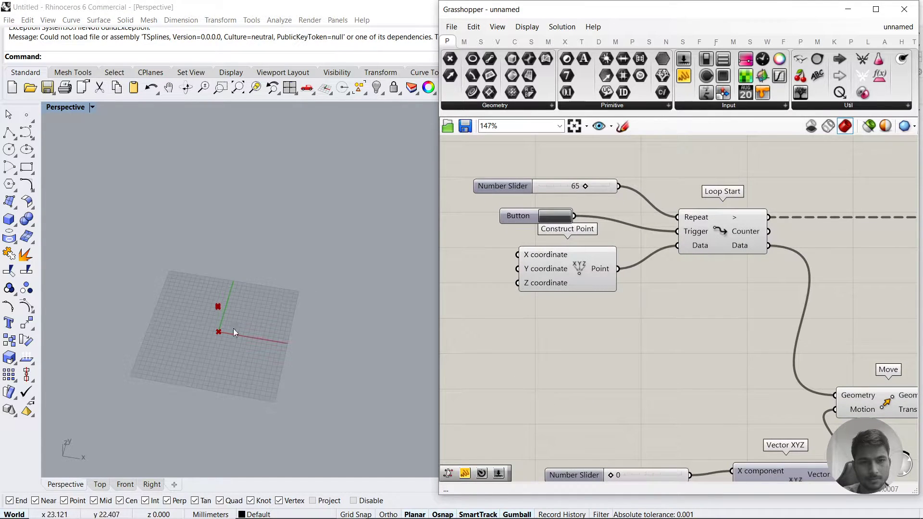
right_click_drag(233, 327, 218, 283)
Set the Vector XYZ sliders to 10 for X and 8 for Y
left_click(632, 269)
scroll(633, 269, "down", 4)
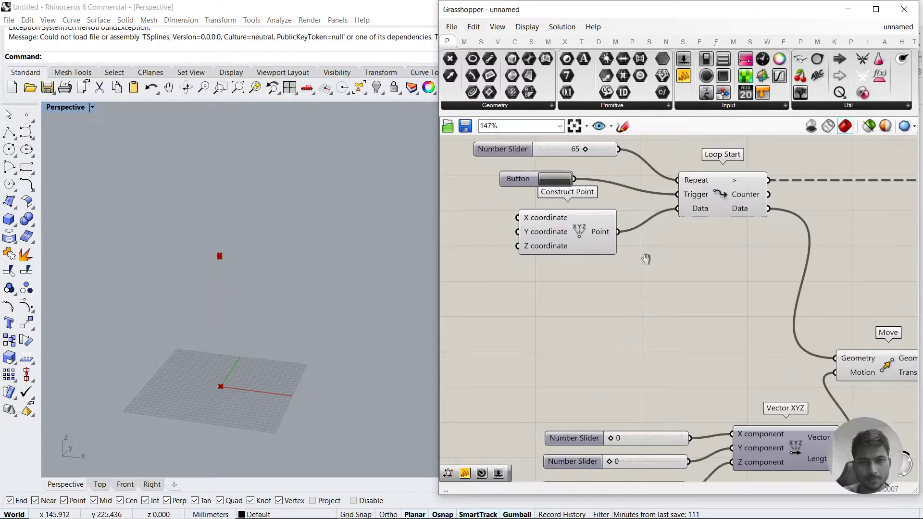
left_click_drag(609, 363, 613, 383)
right_click_drag(615, 281, 625, 381)
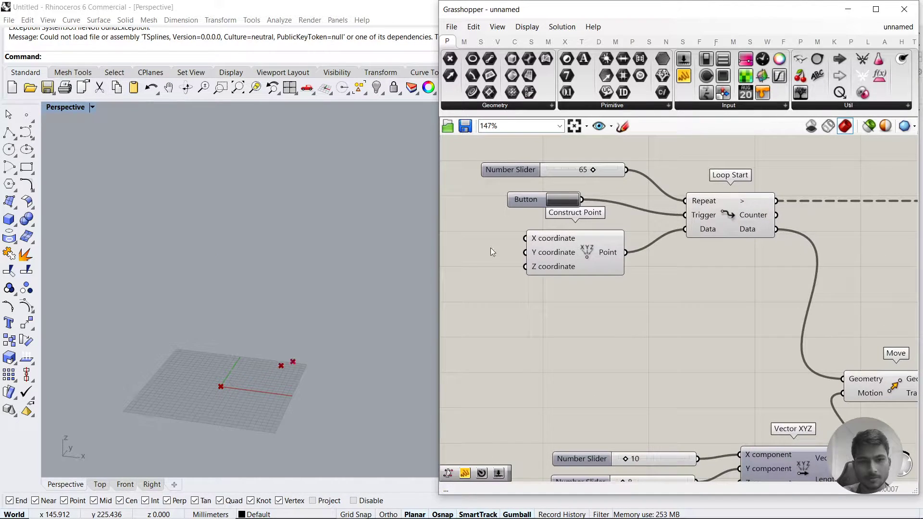
Turn off the preview of every loop component except Loop End, and trigger the loop with the Button
scroll(233, 363, "down", 3)
right_click_drag(645, 297, 471, 271)
scroll(749, 402, "down", 3)
left_click_drag(758, 438, 467, 163)
middle_click(562, 298)
left_click(596, 263)
left_click(584, 288)
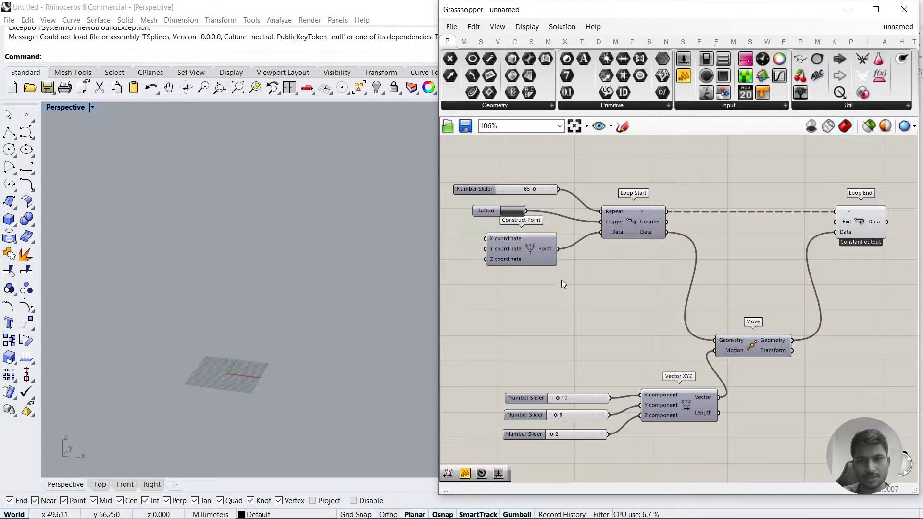
left_click(508, 210)
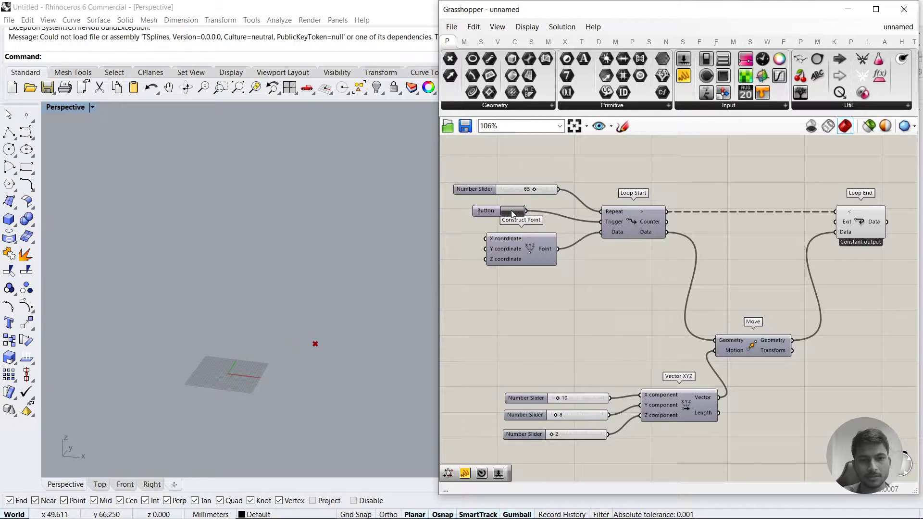
right_click_drag(182, 356, 249, 368)
Examine the output options available for the Loop End component
right_click_drag(784, 321, 661, 325)
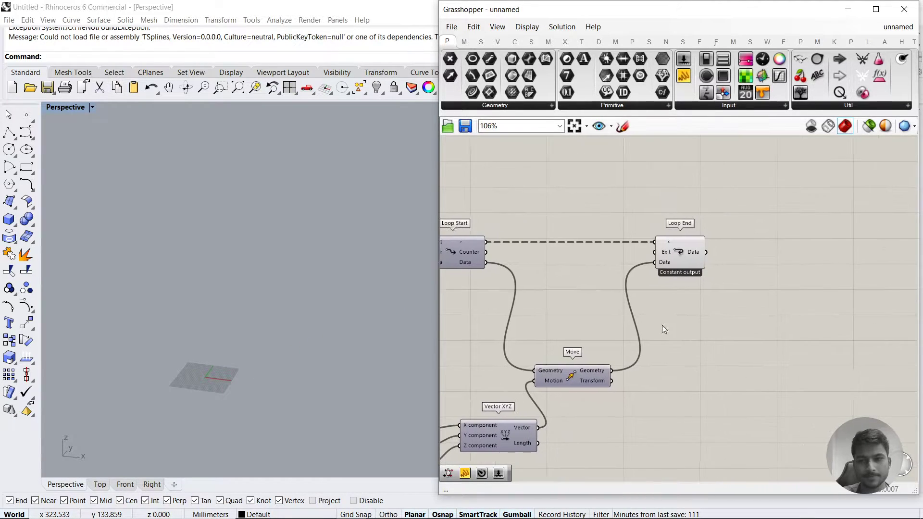
scroll(673, 248, "up", 3)
left_click(671, 245)
right_click(672, 245)
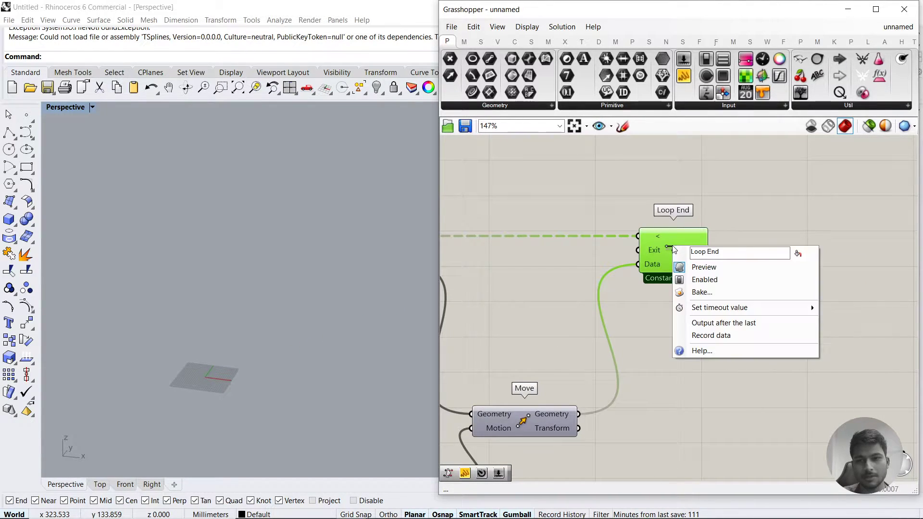
key("Escape")
scroll(672, 246, "up", 2)
right_click(671, 255)
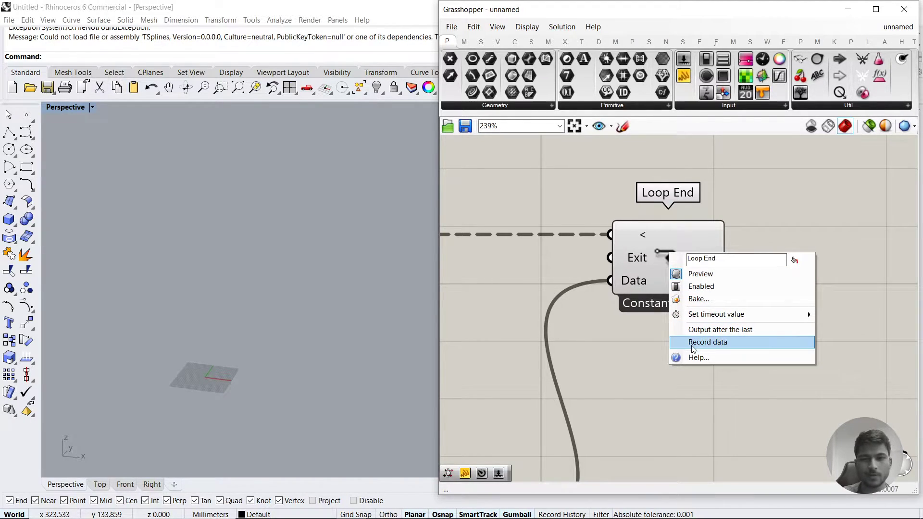
Add a Data Recorder fed by Loop End's Data output, trigger the loop and view the recorded points in Rhino
double_click(717, 417)
type("recor")
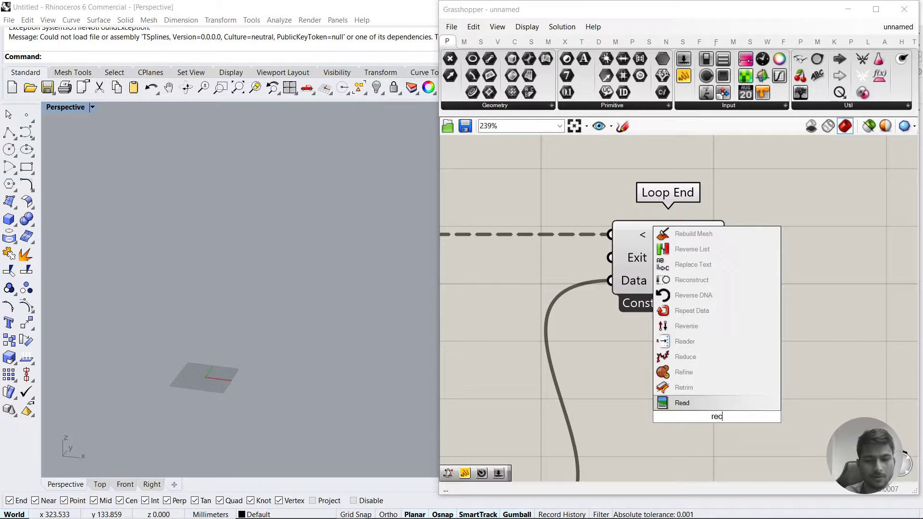
left_click(697, 389)
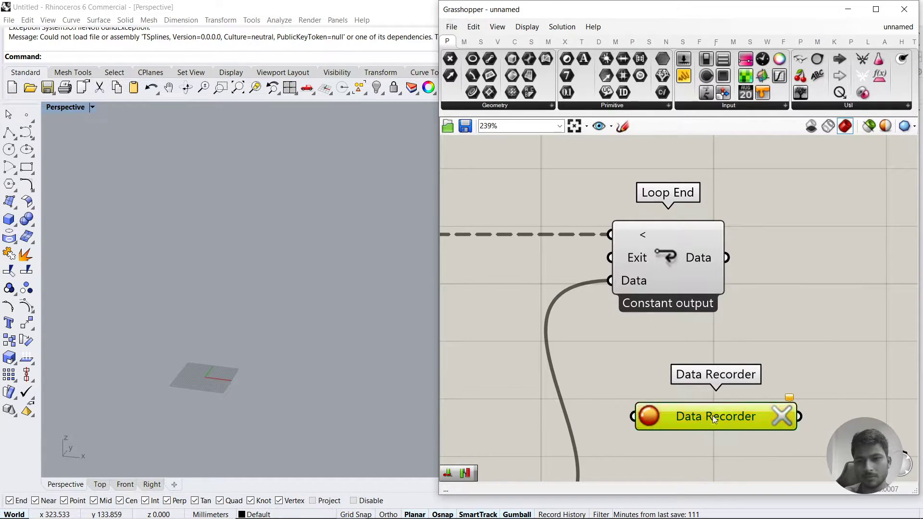
left_click_drag(712, 415, 785, 393)
left_click_drag(726, 257, 702, 394)
scroll(669, 385, "down", 5)
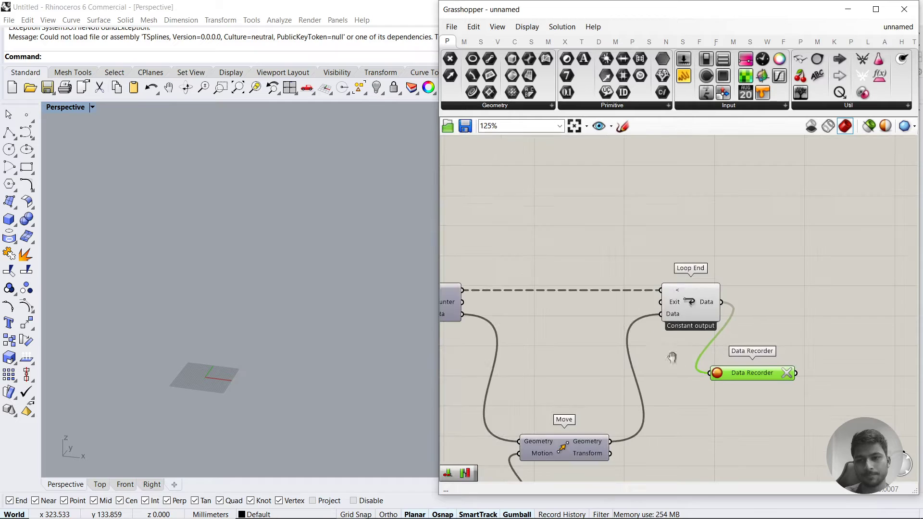
right_click_drag(669, 356, 735, 342)
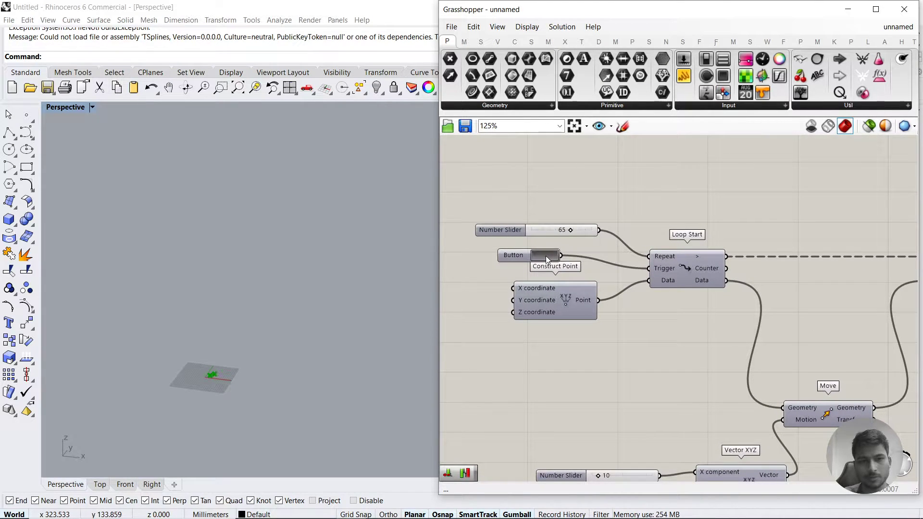
scroll(277, 368, "up", 2)
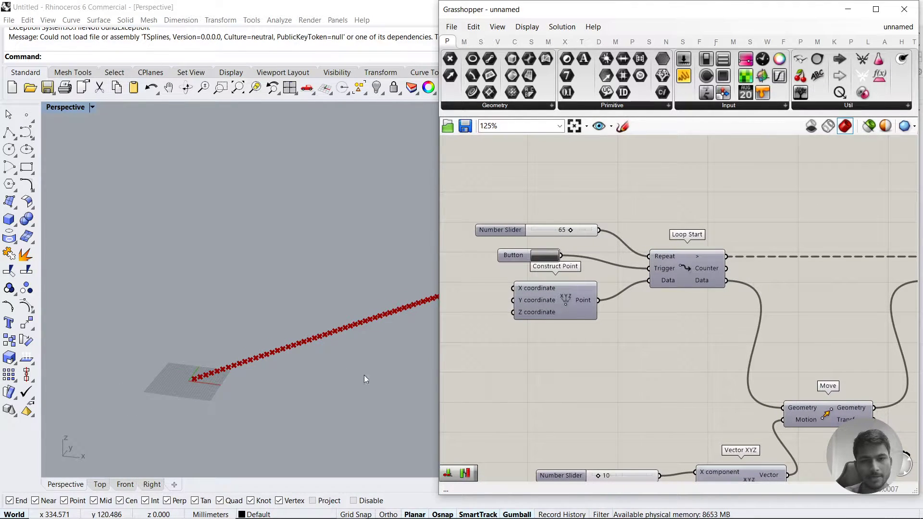
Delete the Data Recorder and turn on Record data for Loop End
right_click_drag(778, 383, 470, 364)
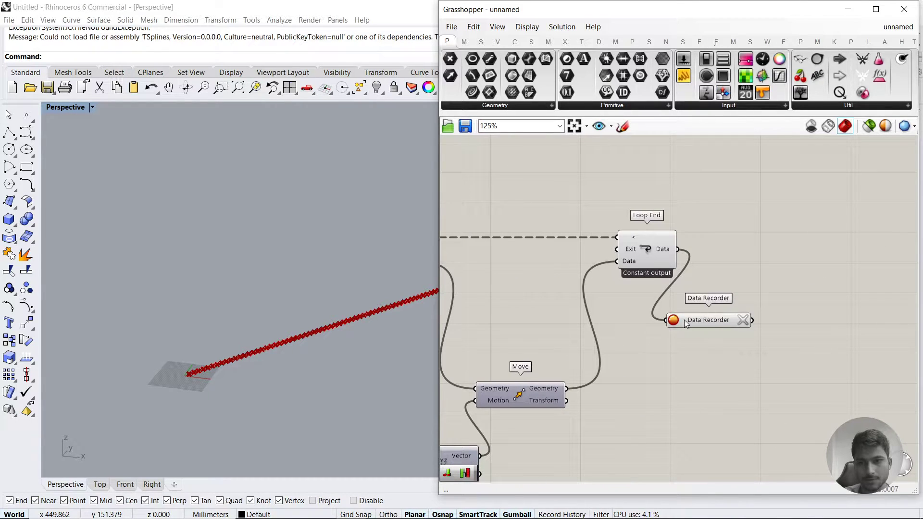
left_click(707, 321)
key("Delete")
left_click(647, 249)
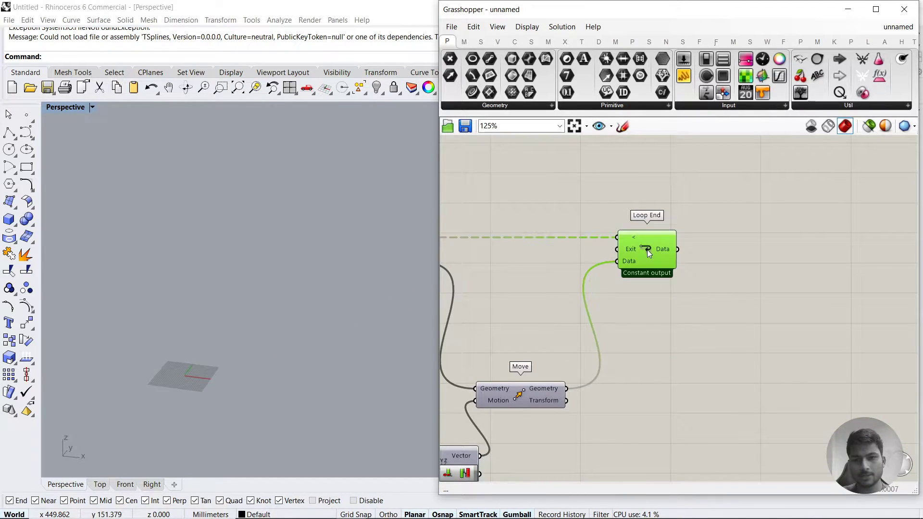
right_click(647, 250)
left_click(660, 338)
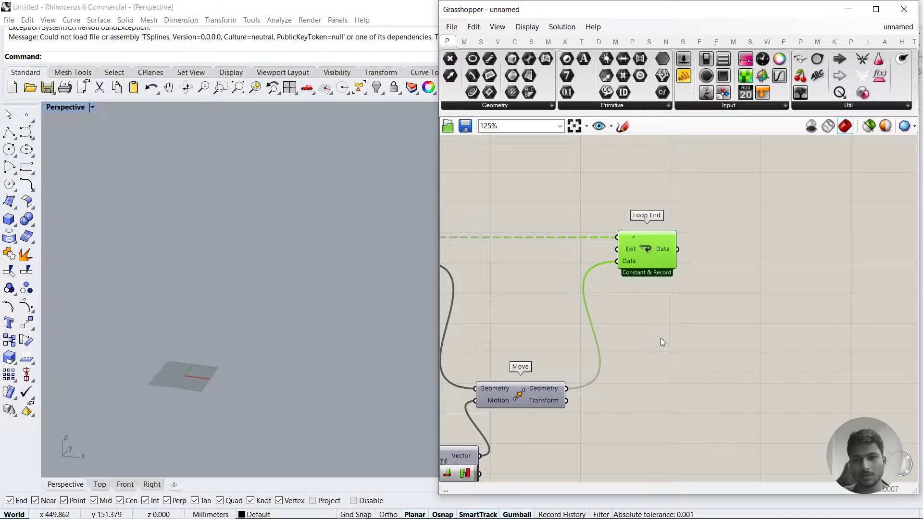
left_click(552, 304)
Trigger the loop with the Button and inspect the recorded points in the Rhino viewport
right_click_drag(553, 304, 875, 298)
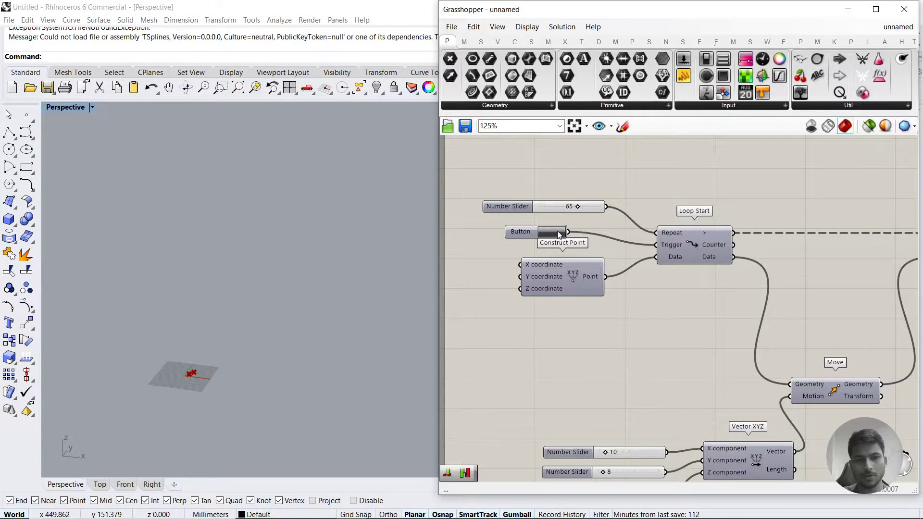
left_click(559, 234)
right_click_drag(258, 355, 307, 379)
left_click(705, 350)
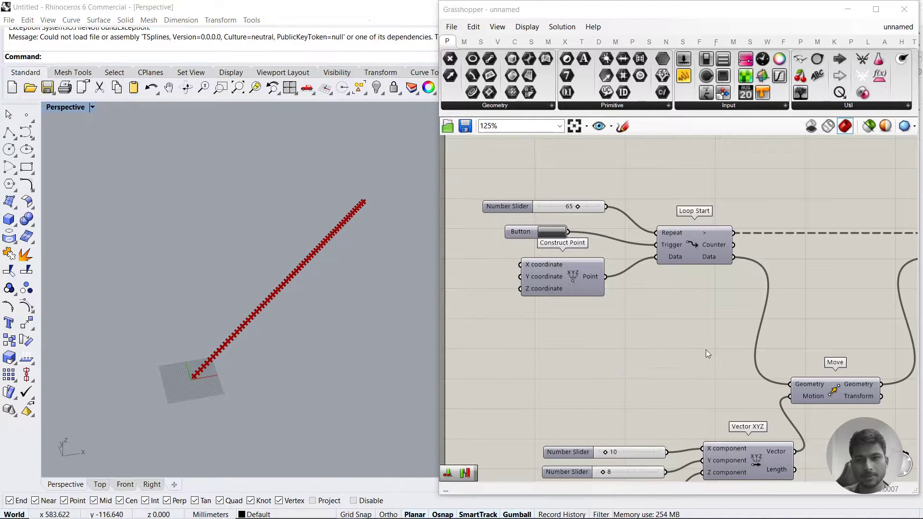
Disable all components of the point-moving loop definition
right_click_drag(706, 350, 670, 331)
scroll(708, 316, "down", 2)
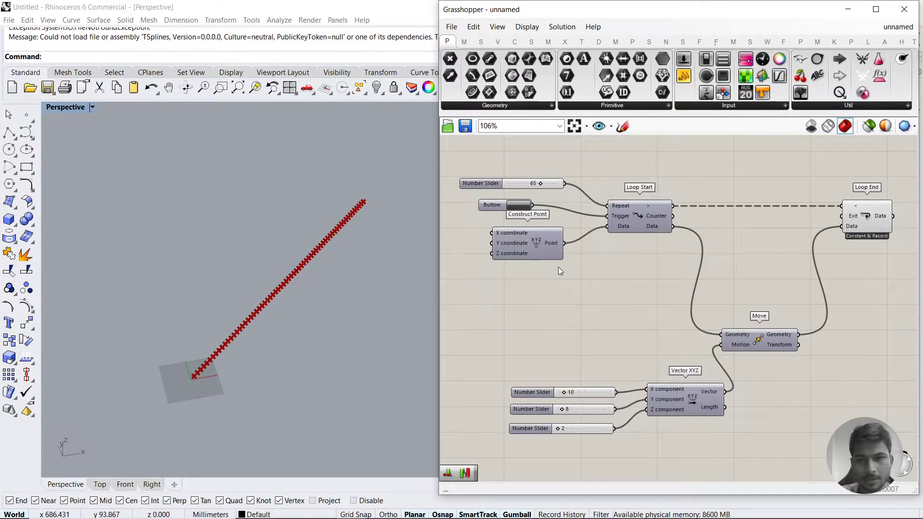
right_click_drag(557, 267, 565, 247)
scroll(565, 247, "down", 3)
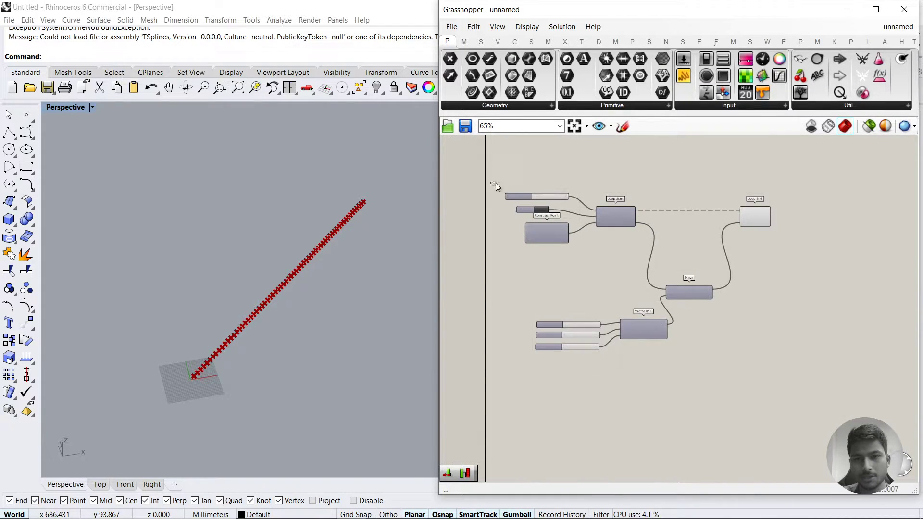
left_click_drag(495, 183, 771, 364)
key("space")
left_click(724, 289)
Add a Populate 3D component on an empty canvas area and zoom the Rhino view to its preview
scroll(743, 361, "up", 4)
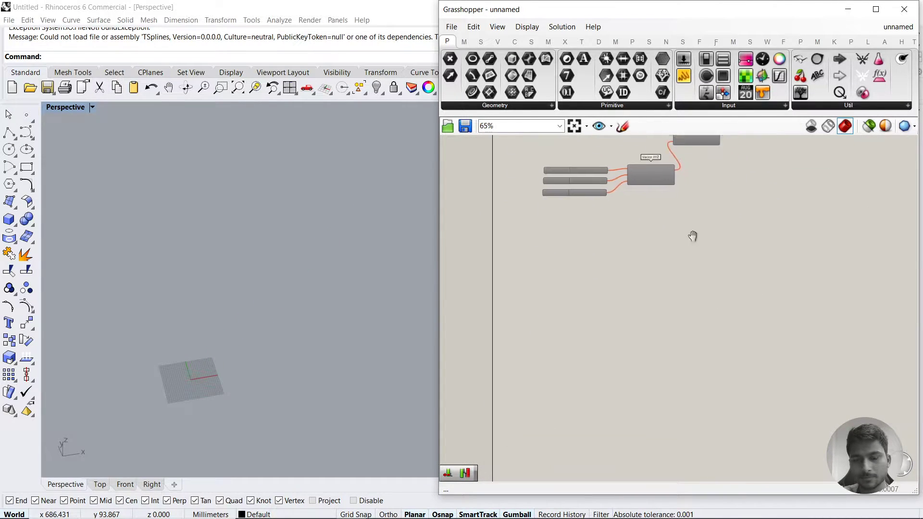
double_click(598, 282)
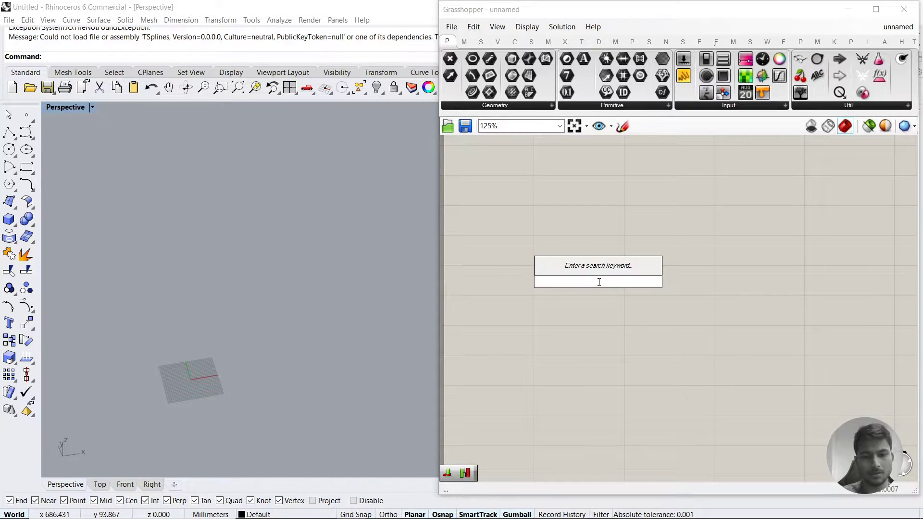
type("pop")
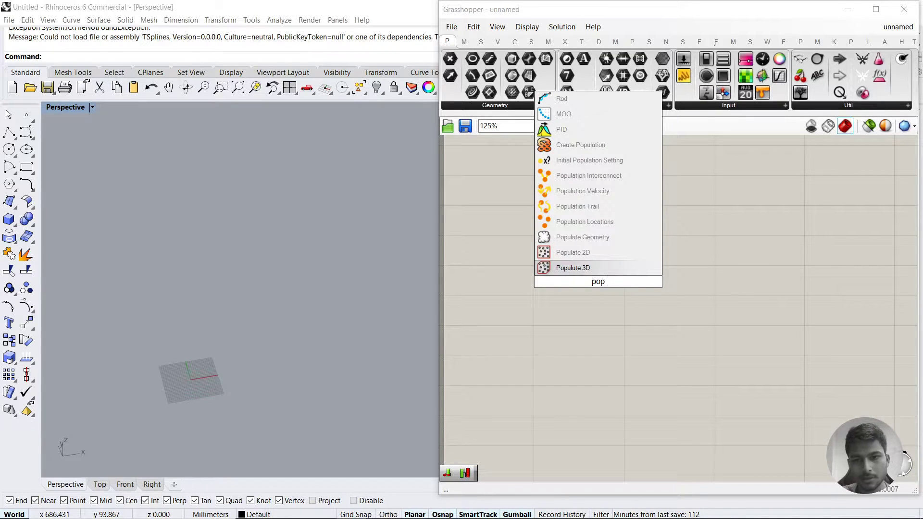
left_click(591, 268)
scroll(583, 297, "up", 2)
scroll(155, 378, "up", 5)
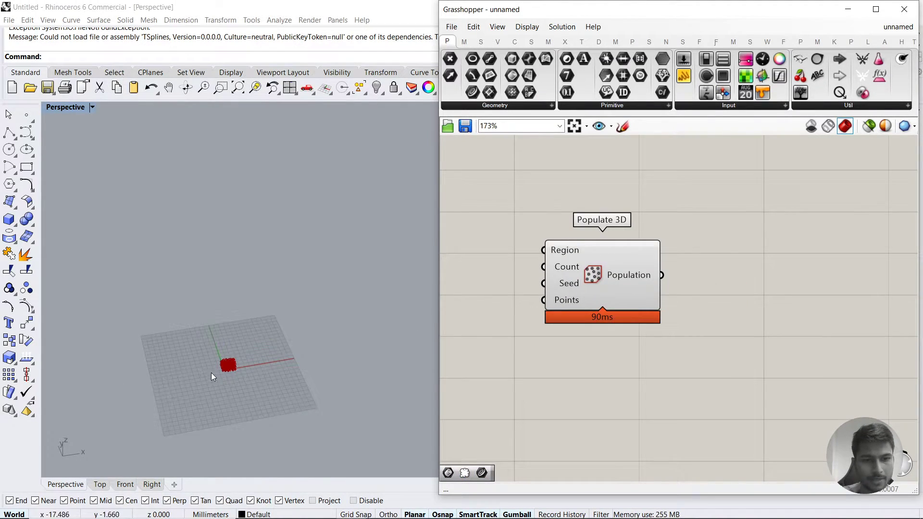
left_click(590, 277)
middle_click(648, 305)
left_click(636, 336)
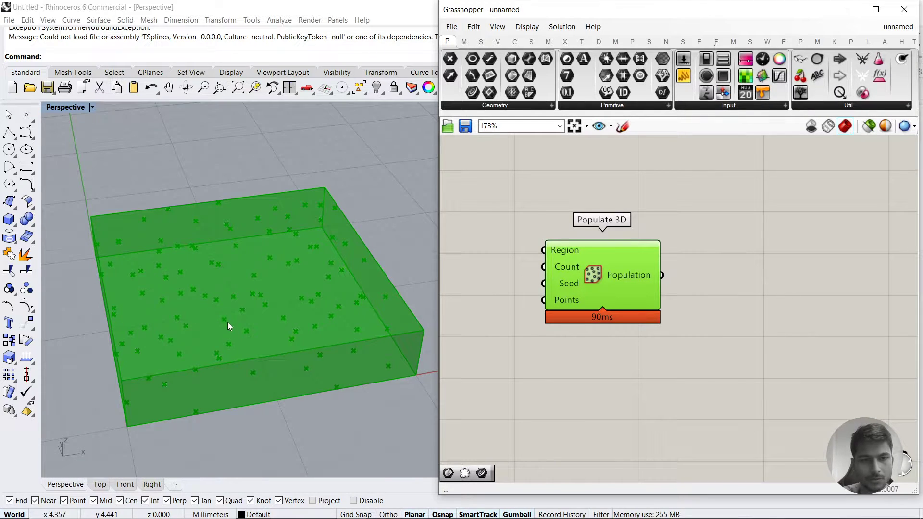
scroll(226, 323, "down", 1)
left_click(683, 383)
Create a Number Slider with value 5 and connect it to Populate 3D's Count input
right_click_drag(683, 383, 727, 340)
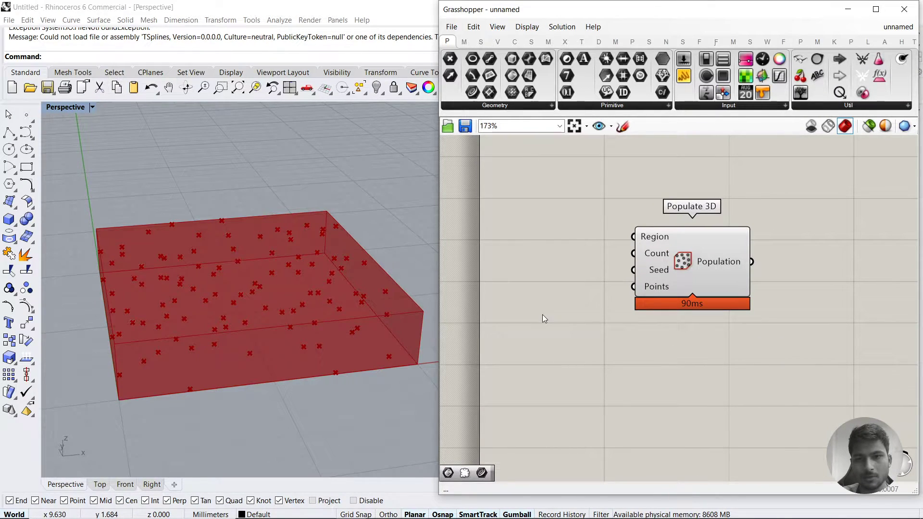
double_click(542, 314)
type("5")
key("Return")
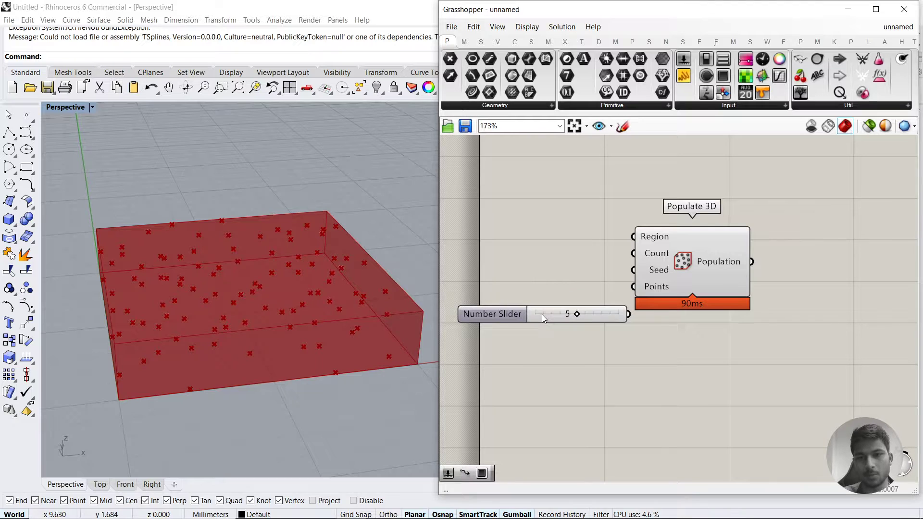
left_click_drag(634, 265, 575, 259)
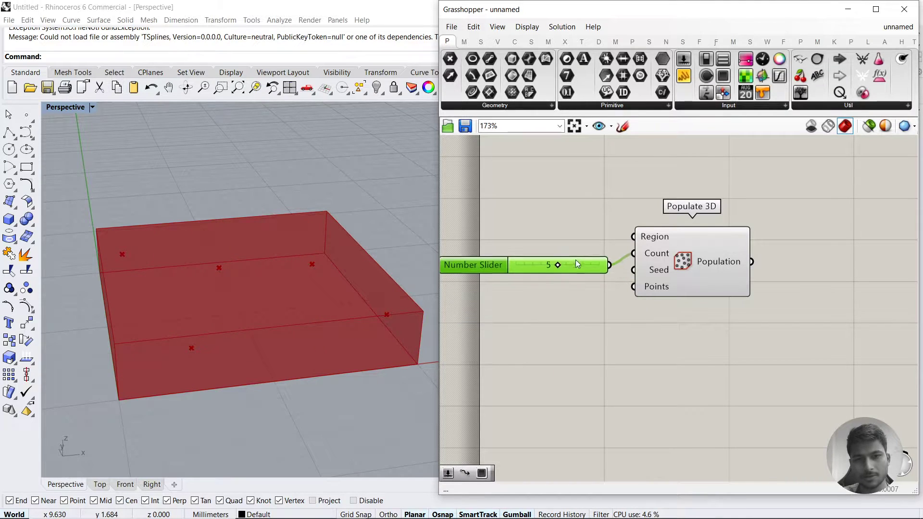
left_click(711, 283)
left_click(671, 316)
right_click_drag(675, 350, 625, 360)
left_click_drag(627, 369, 590, 351)
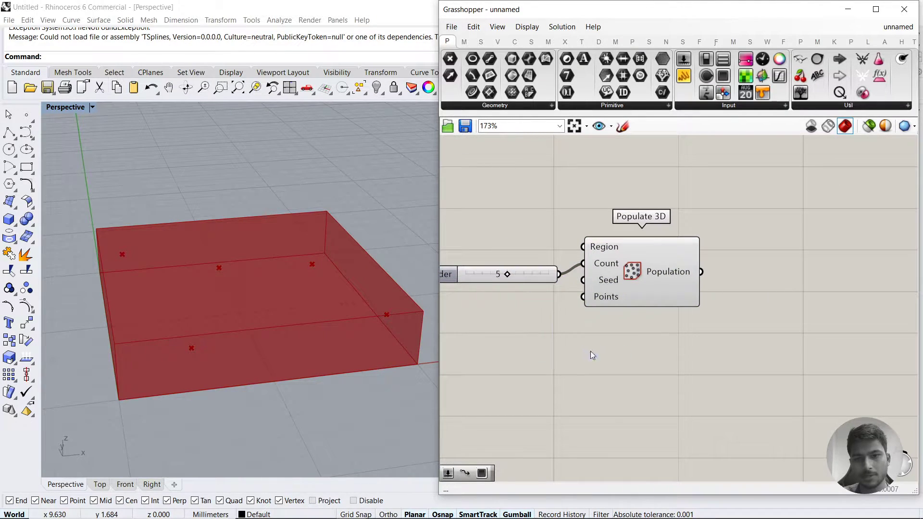
Add a Point component and connect Populate 3D's Population output to it
right_click_drag(711, 361, 622, 392)
double_click(702, 319)
type("point")
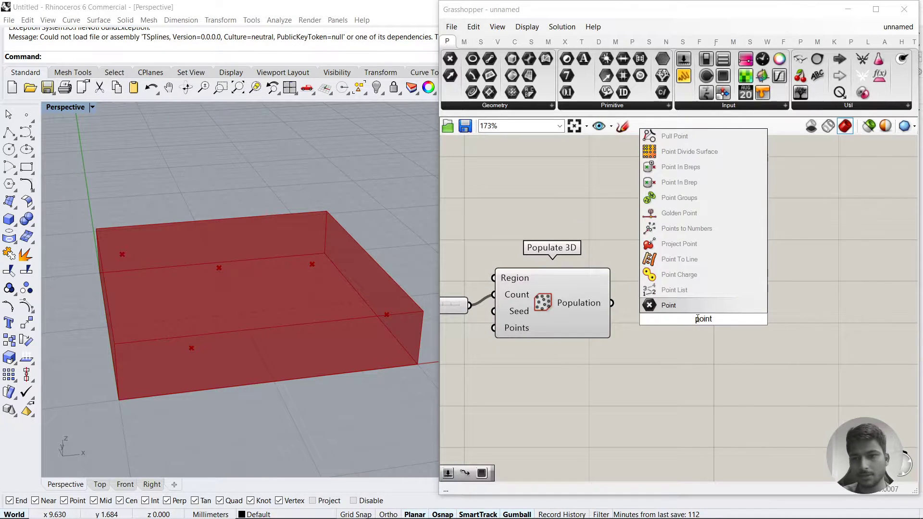
key("Return")
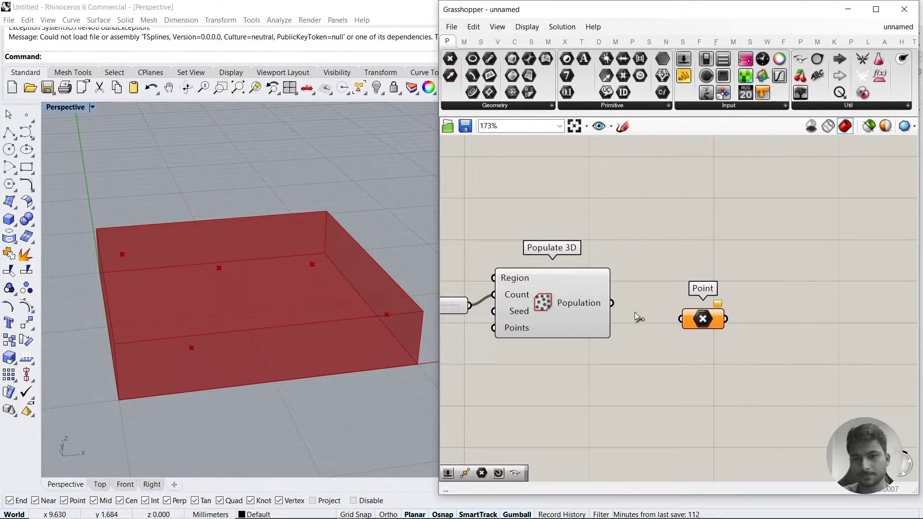
left_click_drag(611, 303, 682, 316)
right_click_drag(632, 354, 734, 351)
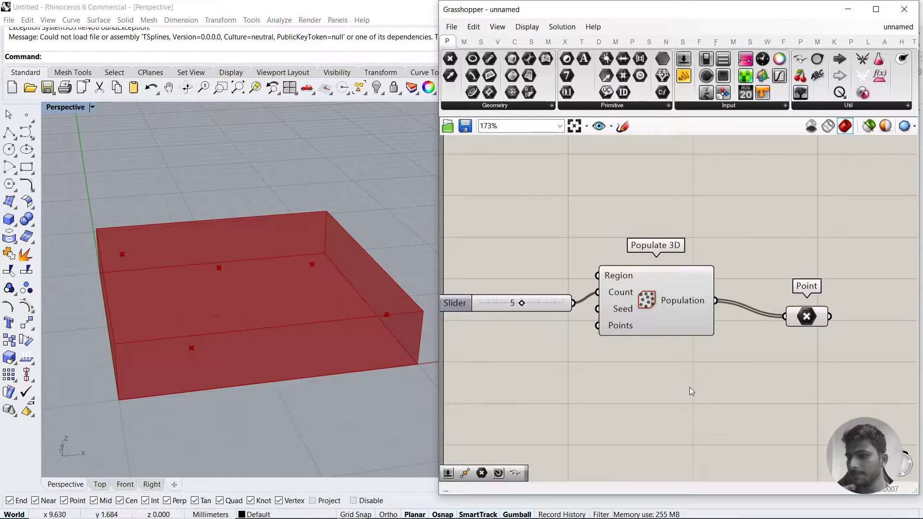
scroll(689, 387, "down", 1)
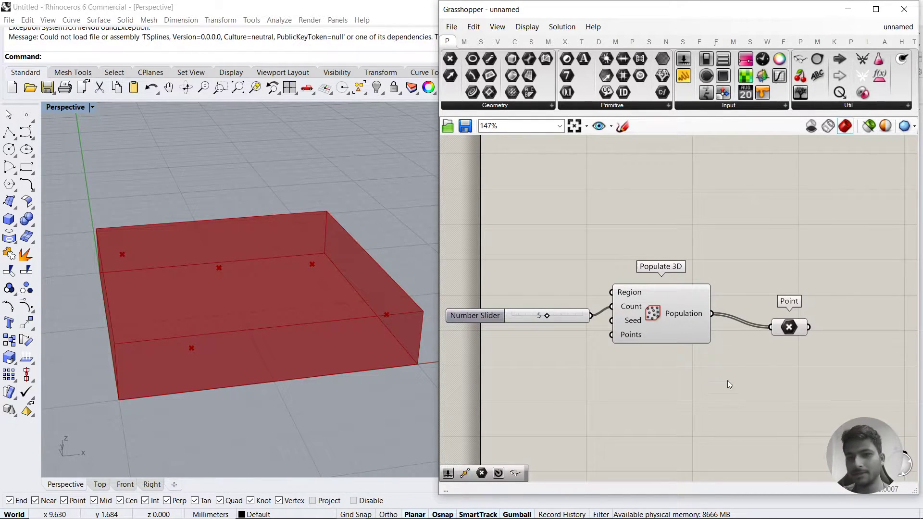
scroll(713, 360, "down", 1)
Turn off the preview of Populate 3D so only the Point component's points are drawn
left_click_drag(777, 371, 661, 314)
right_click_drag(653, 370, 705, 342)
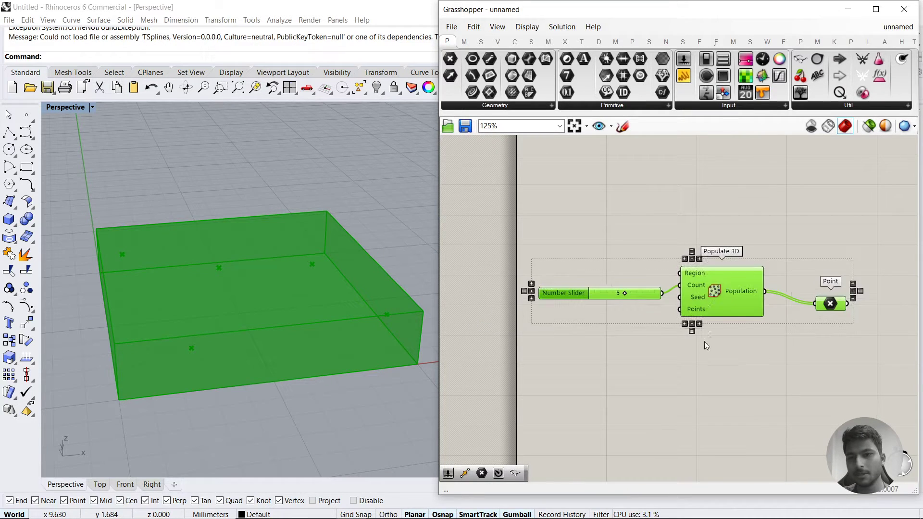
left_click_drag(710, 350, 624, 250)
middle_click(690, 269)
left_click(737, 231)
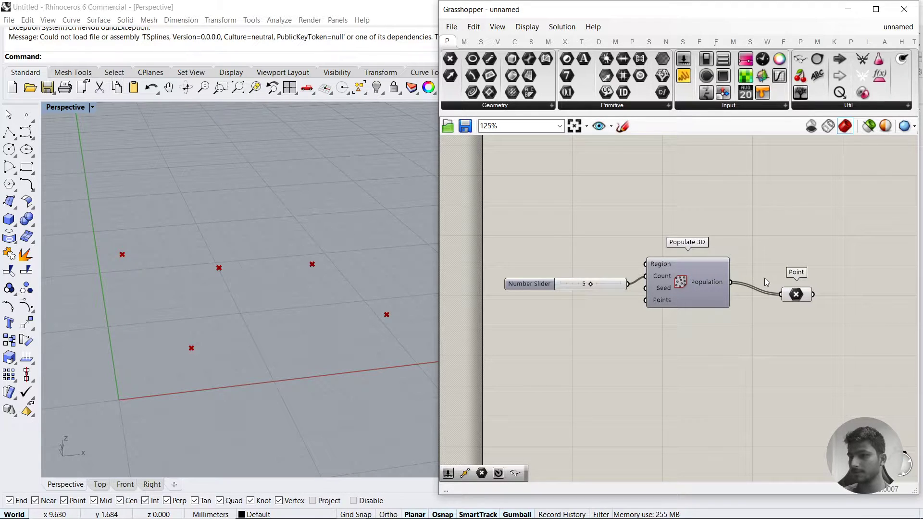
Align the Number Slider with Populate 3D's Count input and the Point component with its Population output
left_click_drag(618, 288, 618, 280)
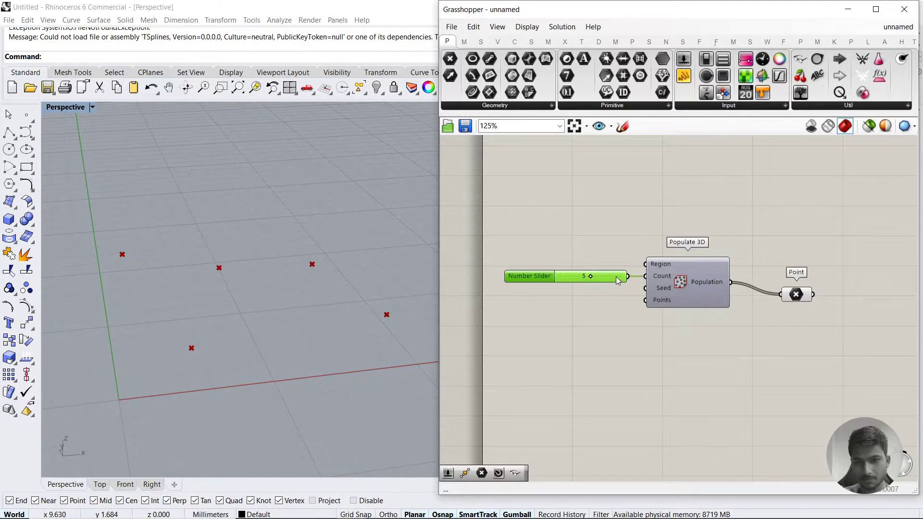
left_click_drag(784, 296, 758, 284)
left_click(781, 313)
right_click_drag(780, 313, 767, 335)
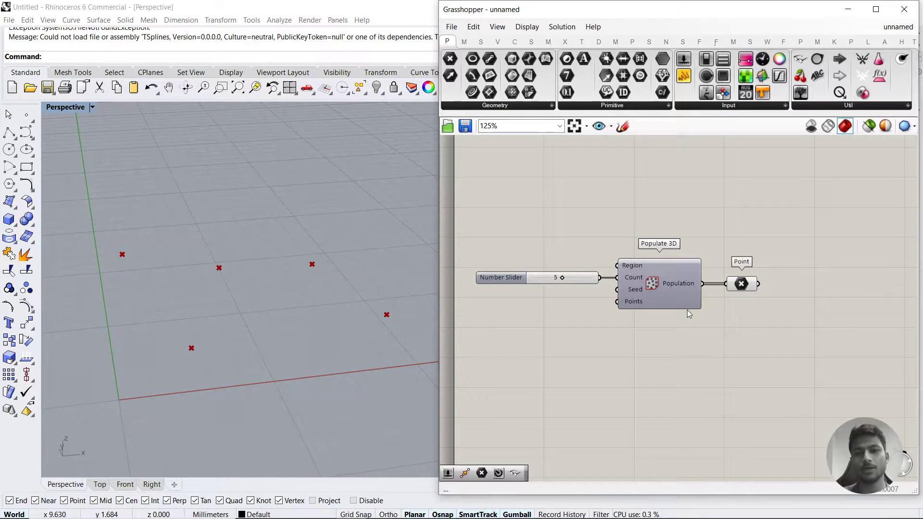
Turn the Populate 3D preview on and hide it again
left_click_drag(658, 329, 515, 240)
middle_click(655, 283)
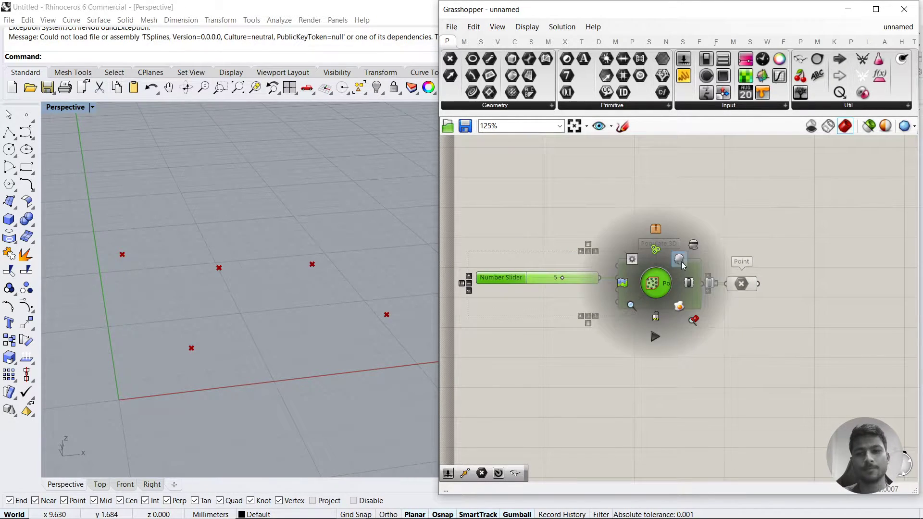
left_click(681, 262)
left_click_drag(665, 354, 585, 254)
middle_click(621, 253)
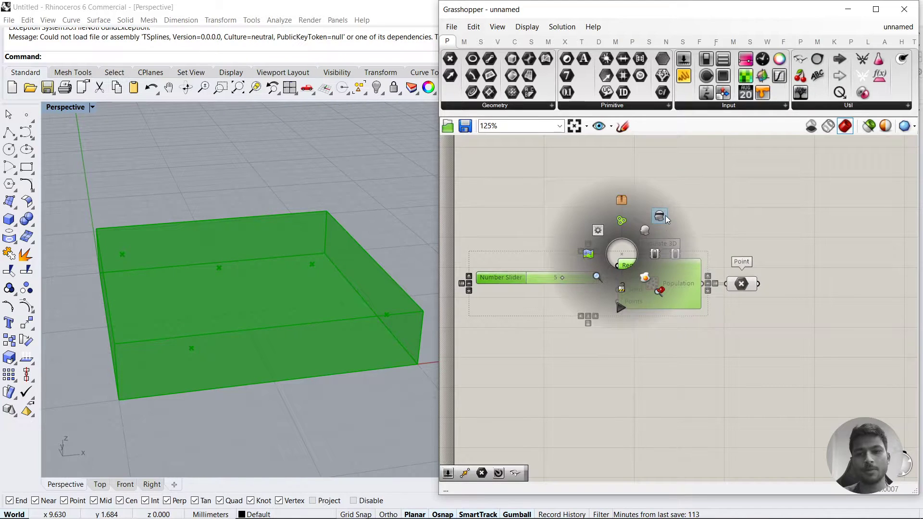
left_click(659, 215)
Orbit the Rhino view around the populated points and highlight them by selecting the Point component
left_click(587, 336)
right_click_drag(269, 332, 309, 321)
left_click(743, 288)
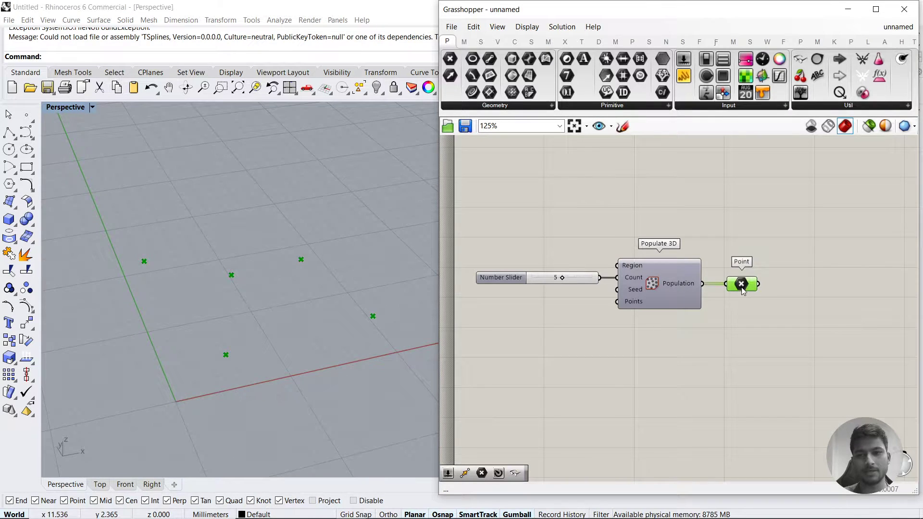
Show the preview of Populate 3D to view its region box around the points, and hide it again
left_click_drag(678, 339, 587, 274)
scroll(642, 266, "up", 1)
middle_click(642, 264)
left_click(666, 240)
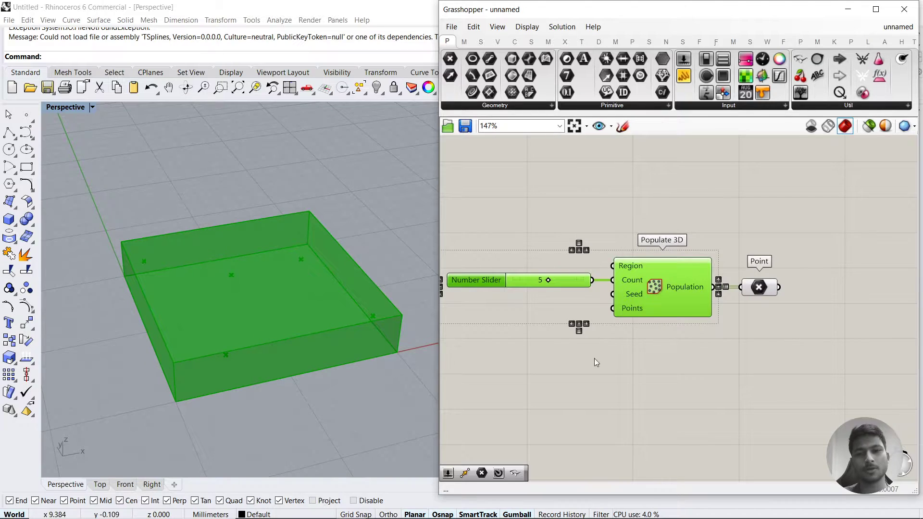
middle_click(634, 288)
left_click(672, 251)
left_click(794, 293)
Place an Anemone Loop End component on the canvas above the Populate 3D group
scroll(705, 321, "down", 3)
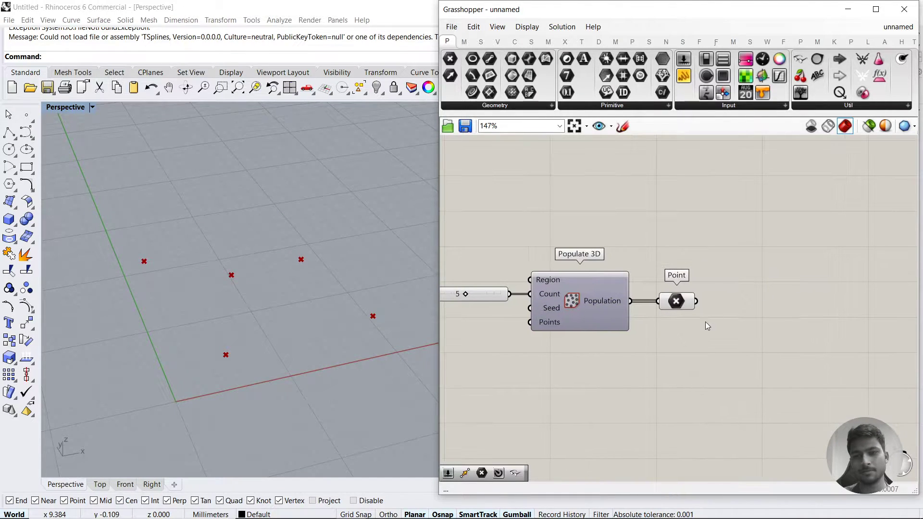
right_click_drag(695, 303, 718, 241)
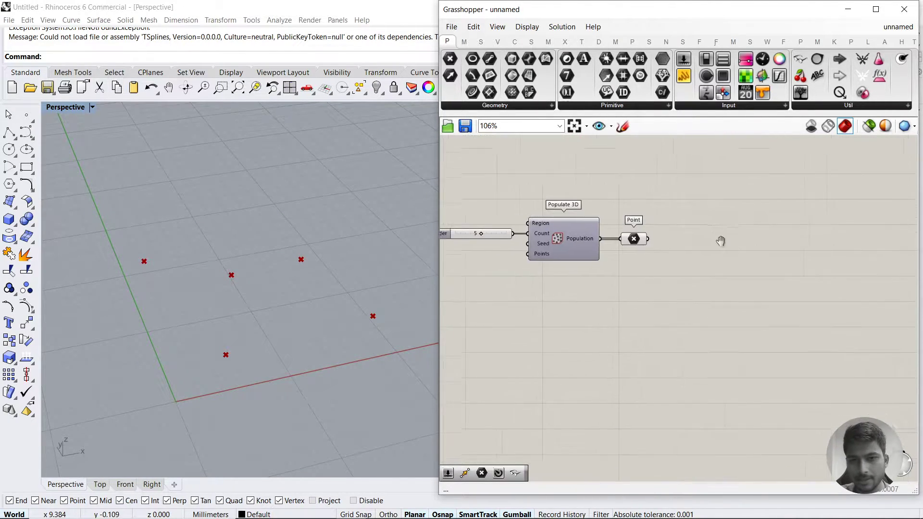
left_click_drag(702, 294, 438, 211)
left_click_drag(586, 258, 601, 315)
left_click(809, 146)
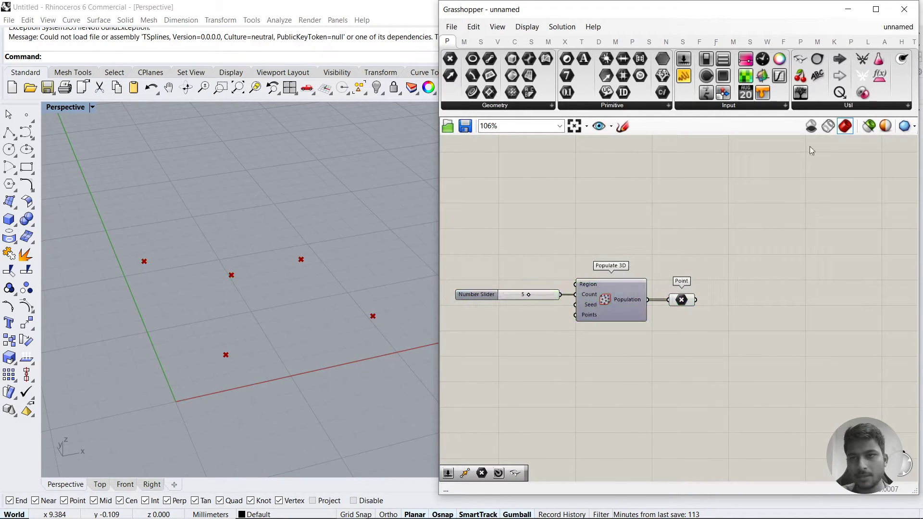
left_click(884, 41)
left_click(447, 92)
left_click(463, 115)
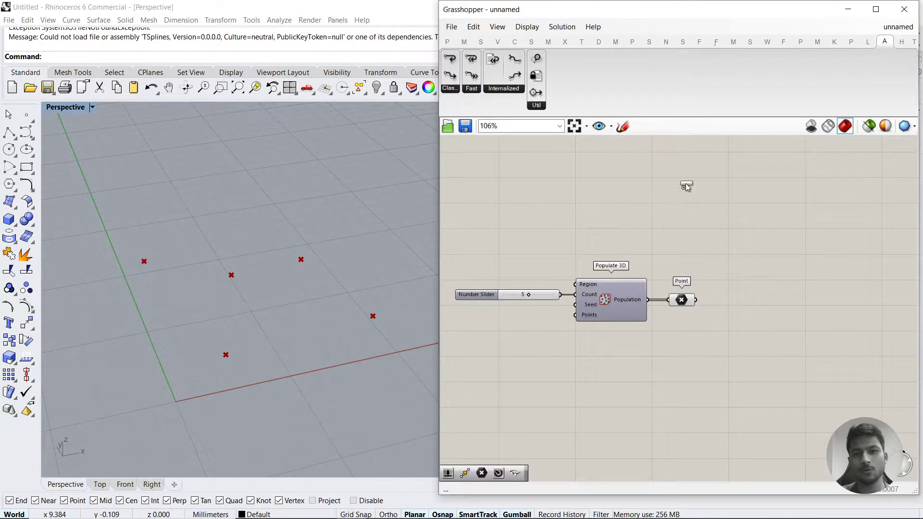
left_click(628, 201)
Add a Loop Start component above Populate 3D and space it well apart from Loop End
left_click(450, 88)
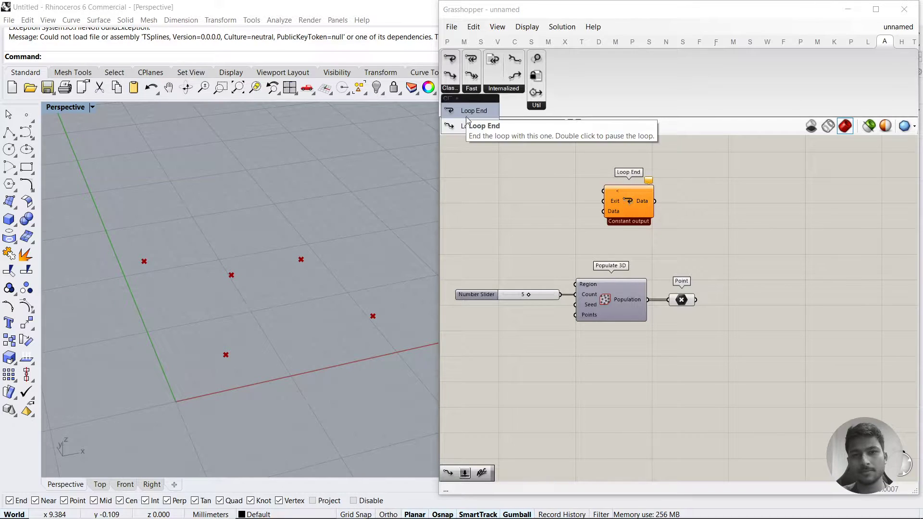
left_click(464, 102)
left_click(529, 207)
left_click_drag(625, 209, 828, 216)
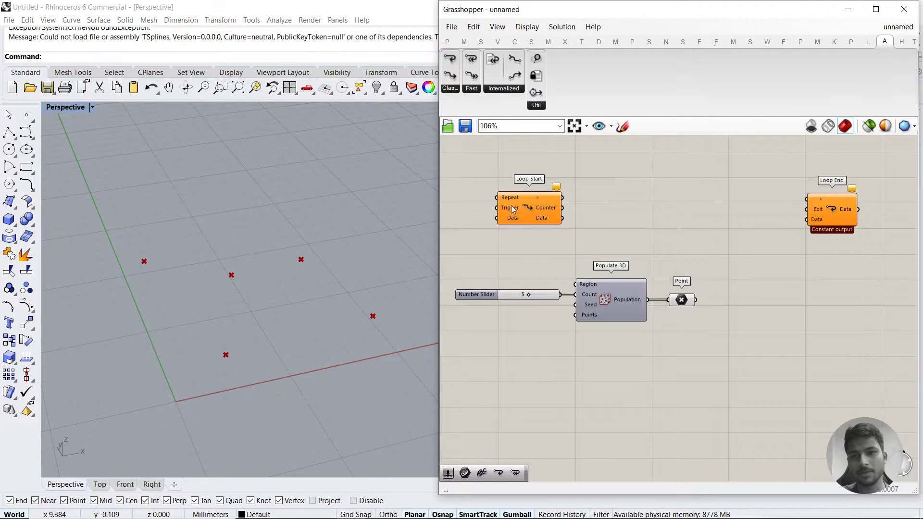
left_click_drag(536, 207, 602, 215)
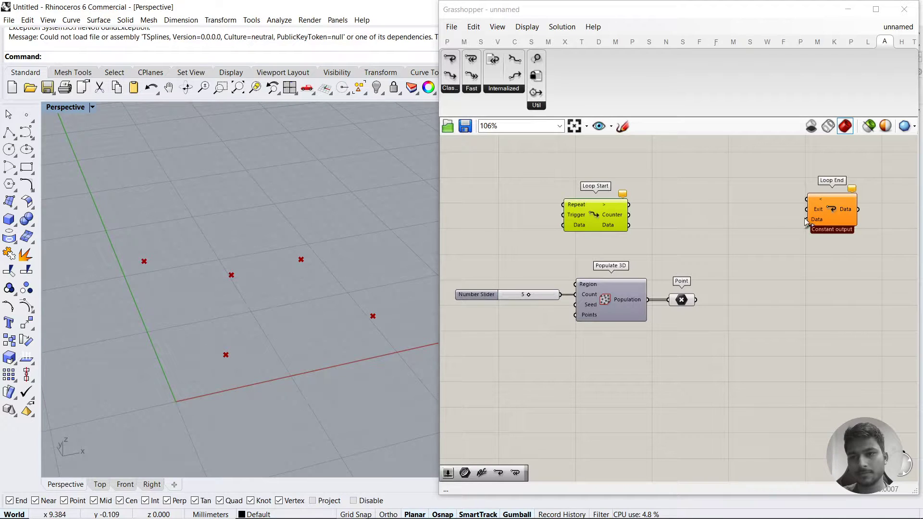
Connect Loop Start's > output to Loop End's < input and shift Loop Start closer to Loop End
left_click(711, 212)
left_click(656, 204)
left_click_drag(611, 205, 807, 199)
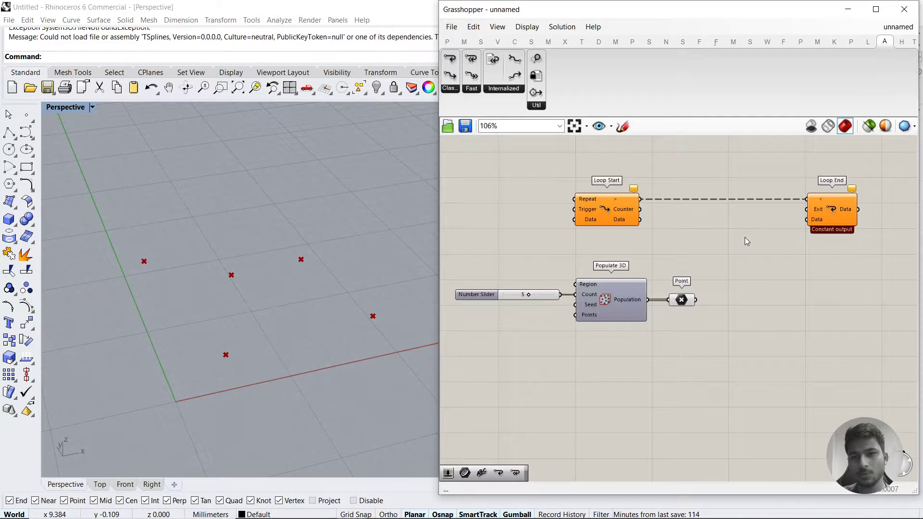
left_click_drag(596, 214, 662, 208)
left_click(591, 192)
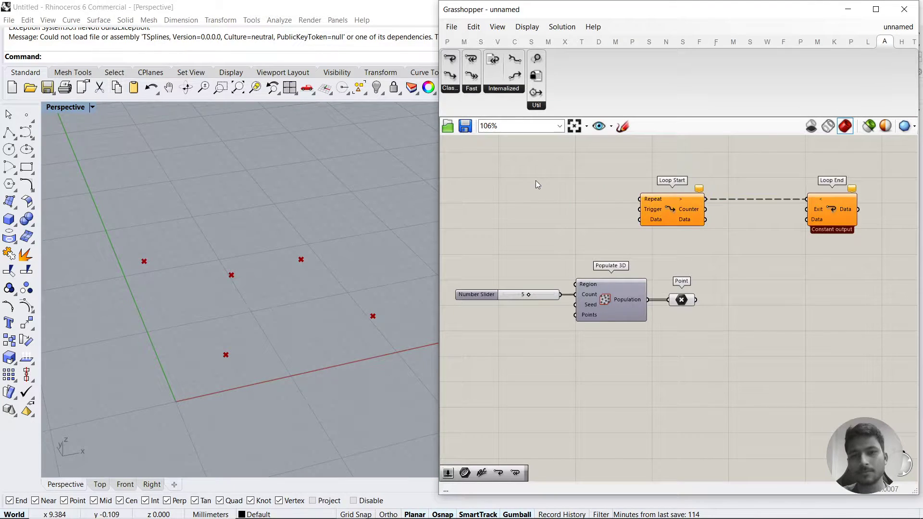
Add a Number Slider set to 50, wire it to Loop Start's Repeat input and align it with that input
double_click(506, 168)
type("50")
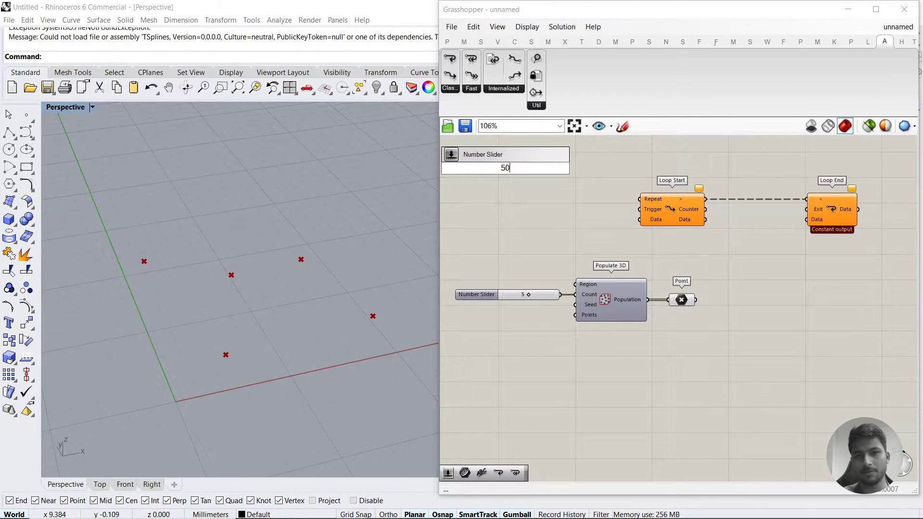
key("Return")
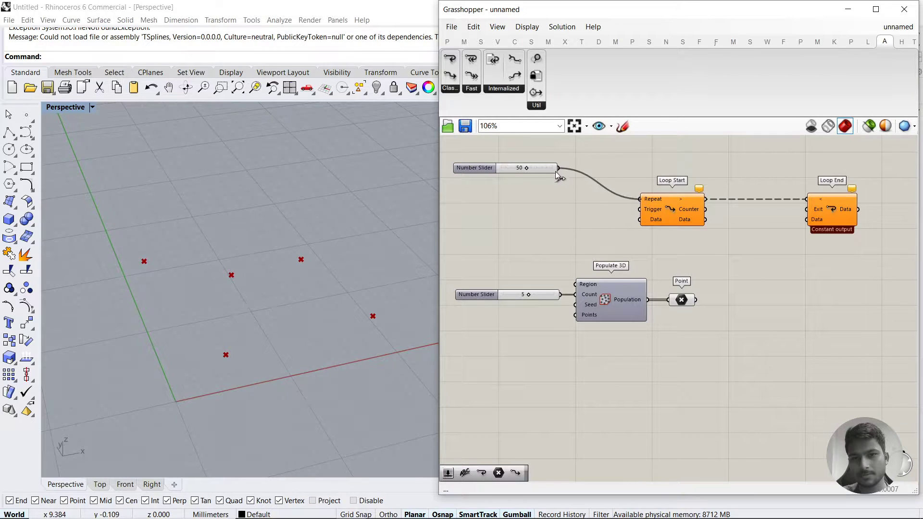
left_click_drag(555, 171, 612, 202)
left_click(500, 227)
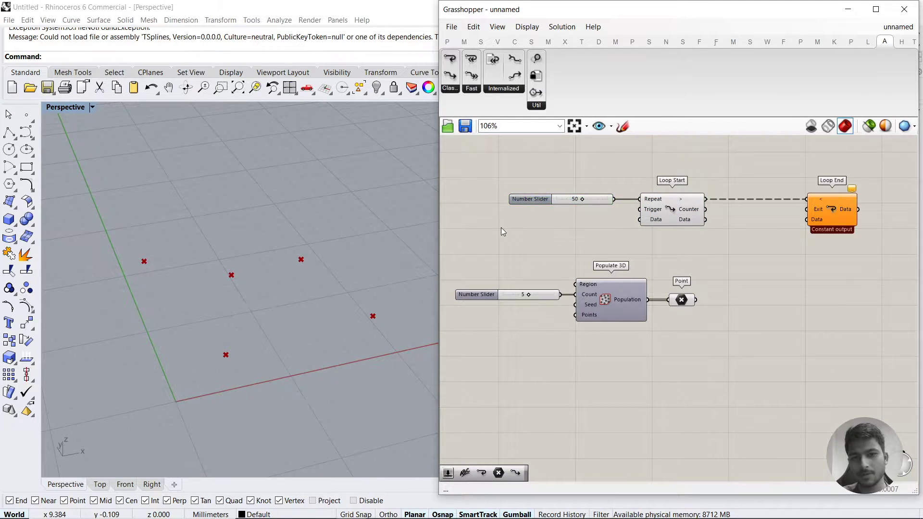
Add a Button, wire it to Loop Start's Trigger input and align it just below the 50 slider
double_click(500, 232)
type("button")
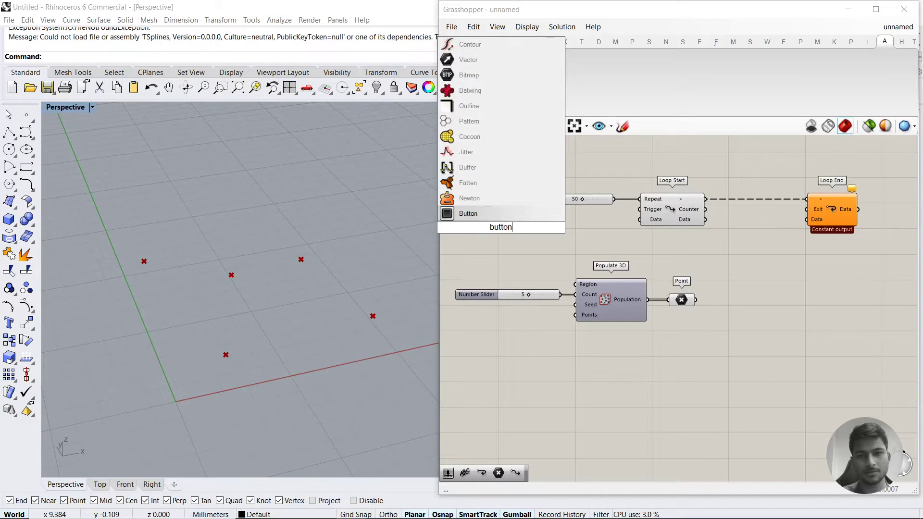
key("Return")
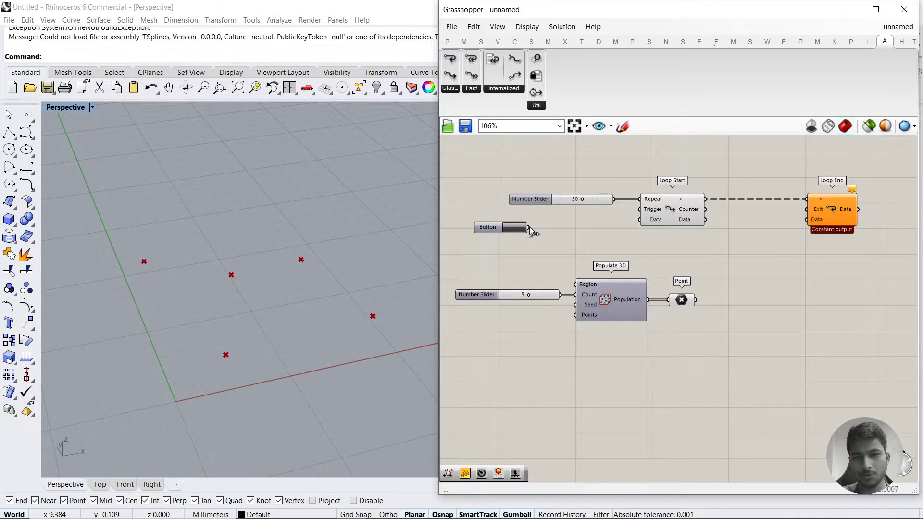
left_click_drag(529, 227, 618, 215)
left_click_drag(486, 229, 500, 209)
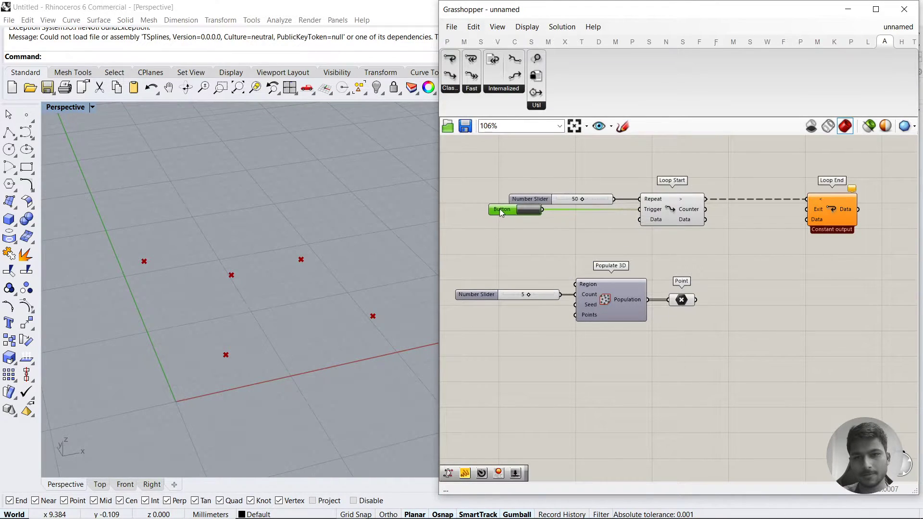
left_click(506, 230)
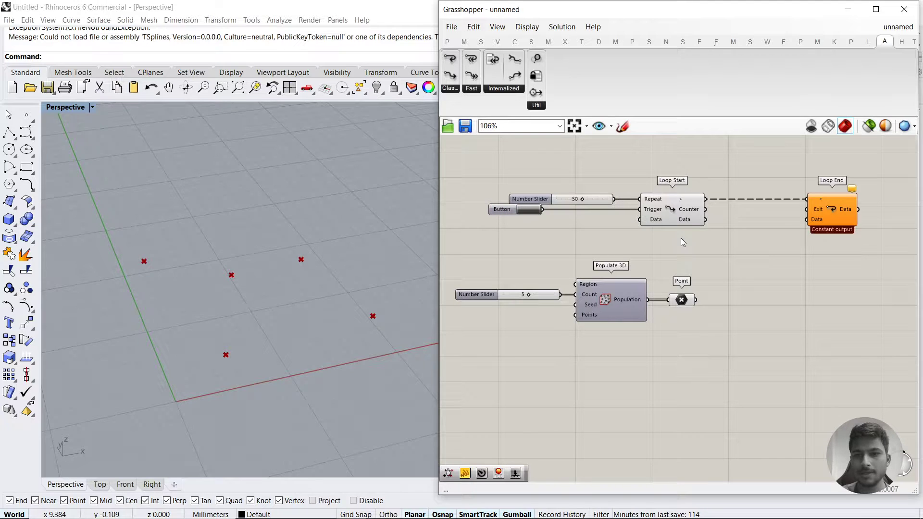
Wire the Point component's output into Loop Start's Data input and move Loop End farther from Loop Start
left_click_drag(695, 300, 639, 231)
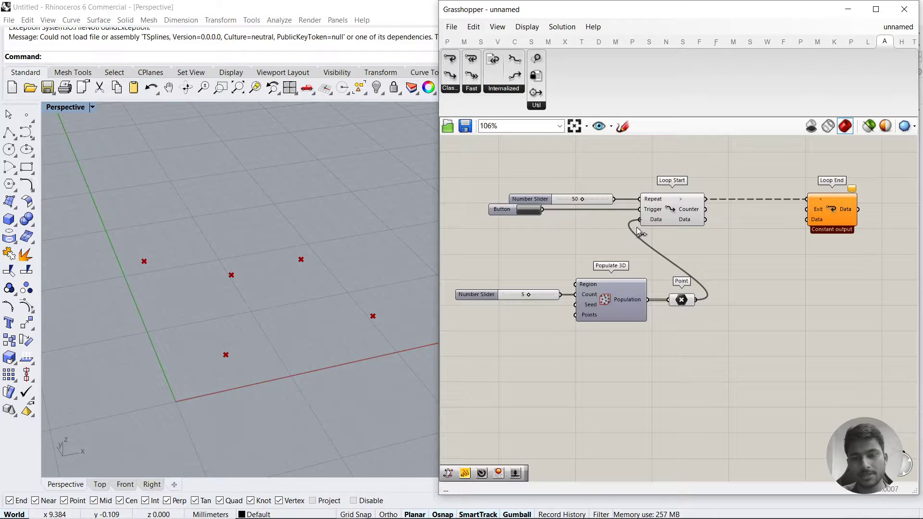
right_click_drag(698, 263, 582, 265)
left_click_drag(720, 216, 846, 212)
left_click(754, 296)
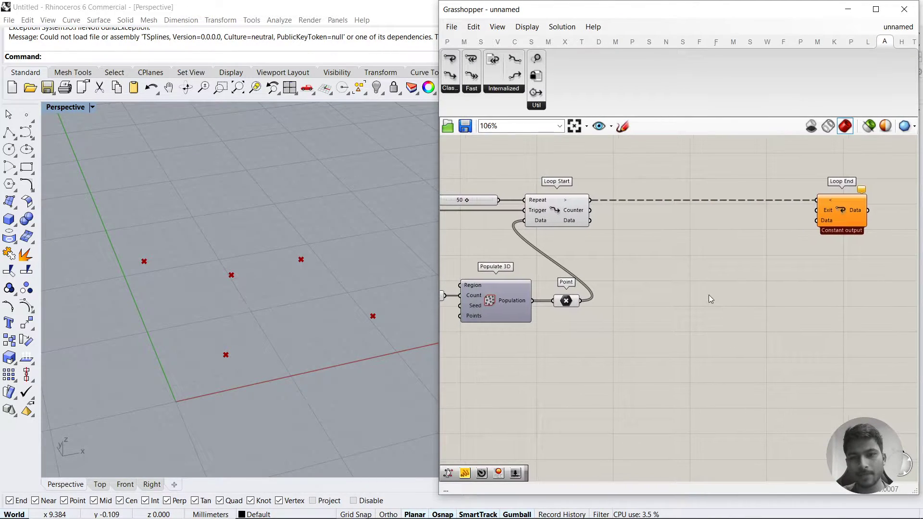
right_click_drag(633, 334, 651, 327)
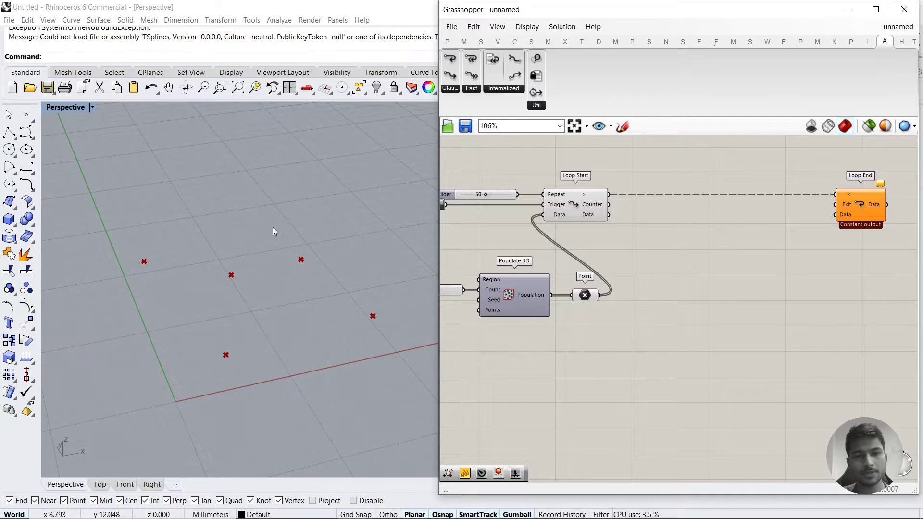
right_click_drag(695, 348, 670, 341)
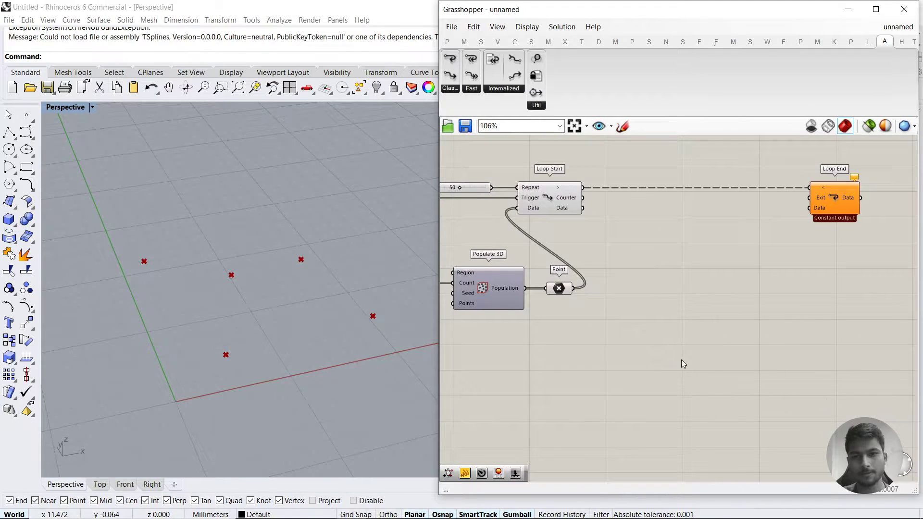
Add a Vector XYZ component in the free canvas area below the loop components
double_click(682, 359)
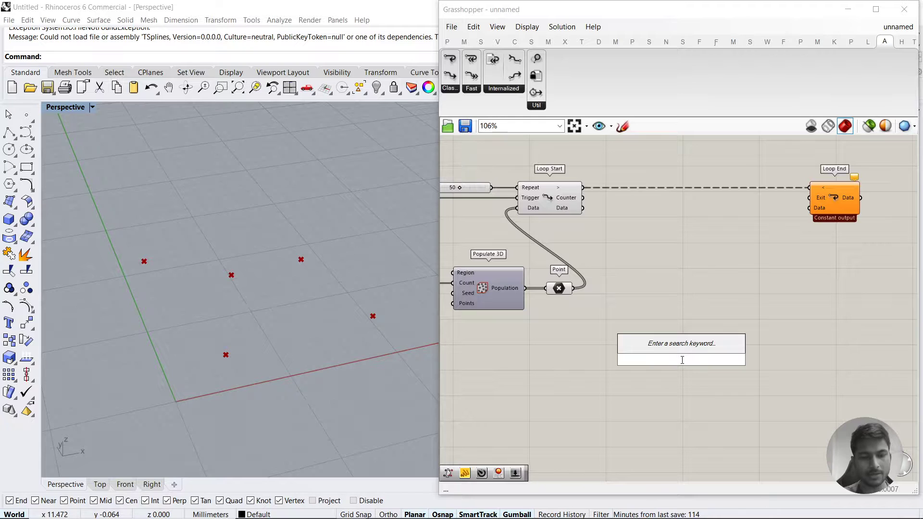
type("xyz")
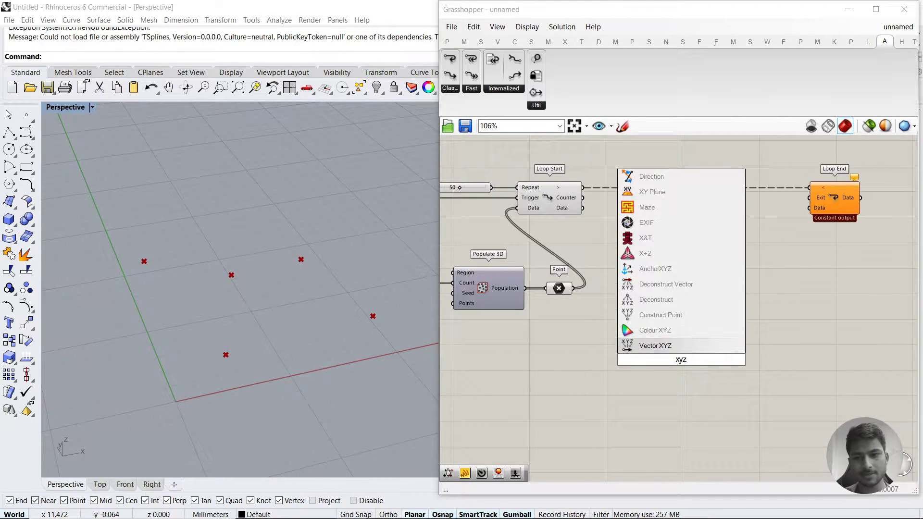
key("Return")
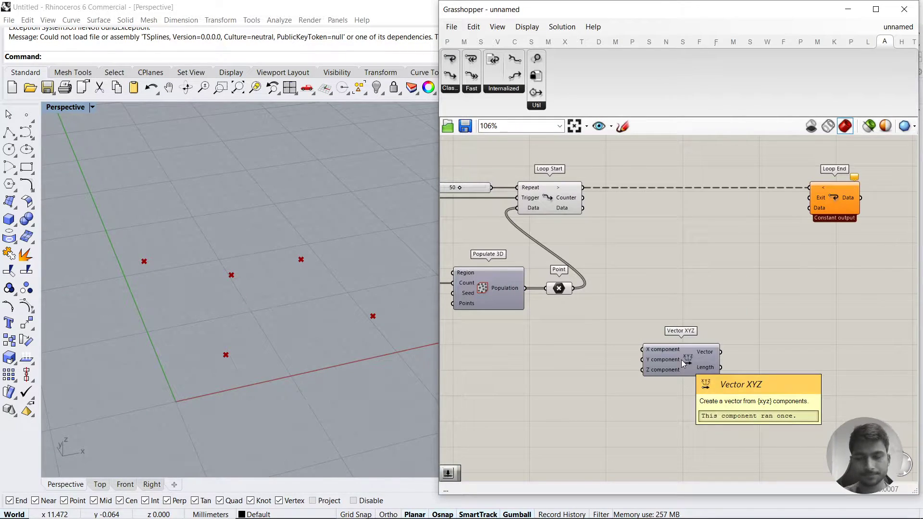
left_click_drag(681, 360, 685, 325)
right_click_drag(718, 319, 705, 281)
left_click_drag(685, 314, 686, 402, "alt")
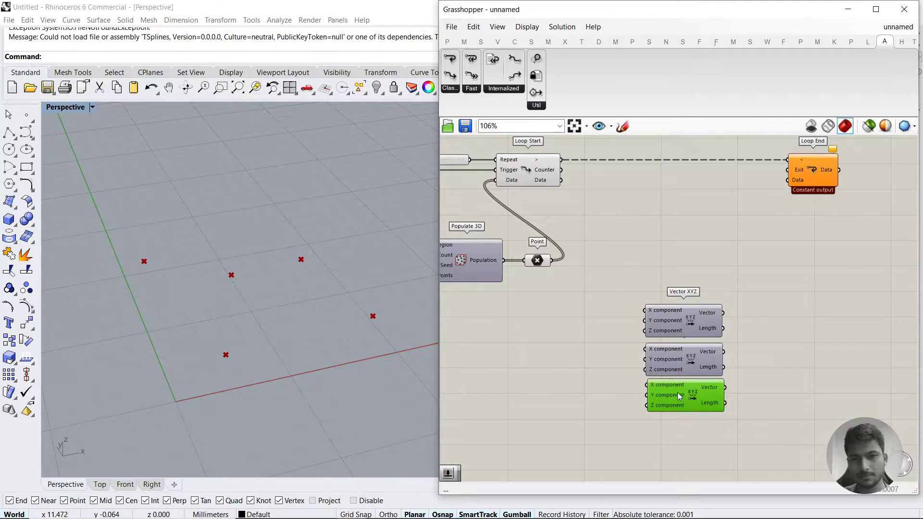
right_click_drag(677, 392, 688, 355)
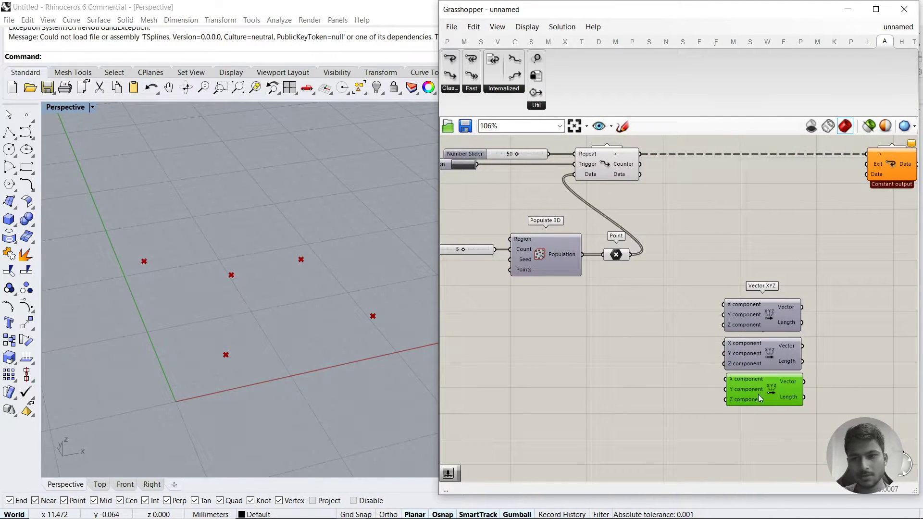
left_click_drag(769, 420, 750, 349)
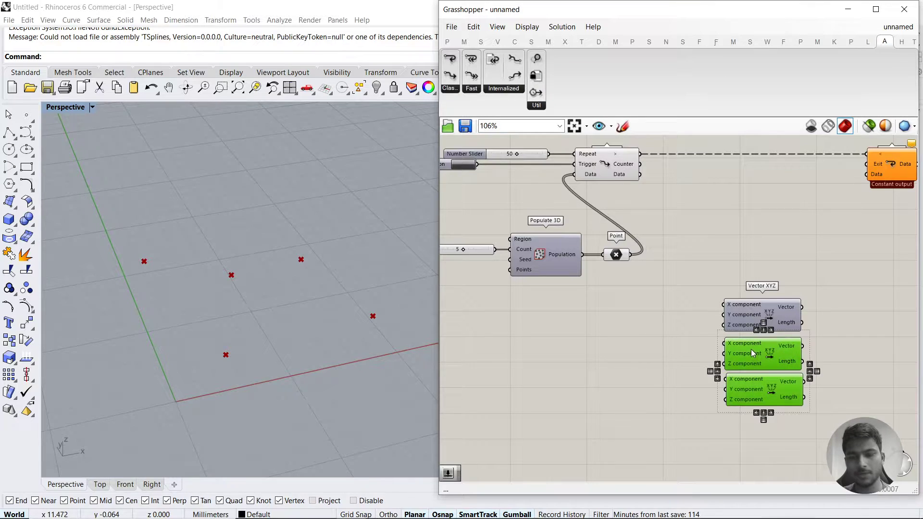
key("Delete")
Reposition Vector XYZ and add a Move component above it, with Loop Start's Data output wired to Move's Geometry input
right_click_drag(750, 326, 734, 330)
left_click_drag(734, 329, 749, 343)
left_click(650, 340)
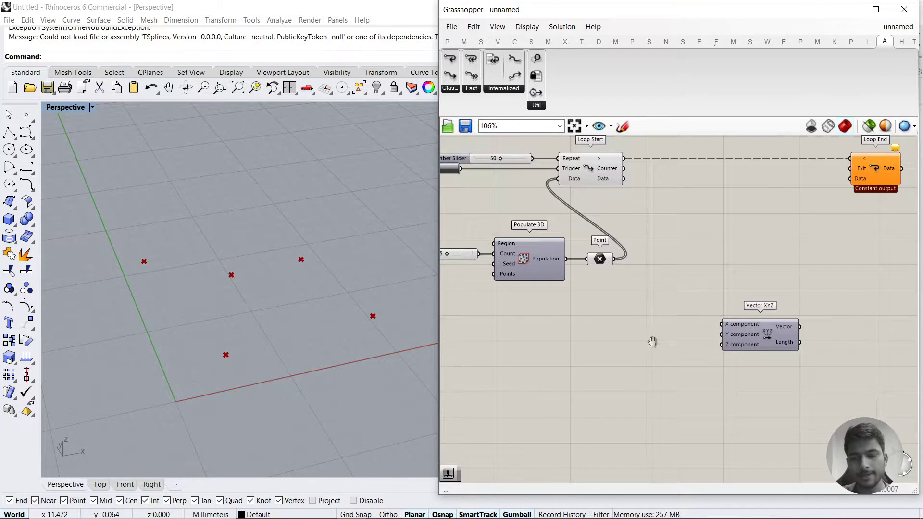
right_click_drag(652, 342, 645, 356)
double_click(675, 244)
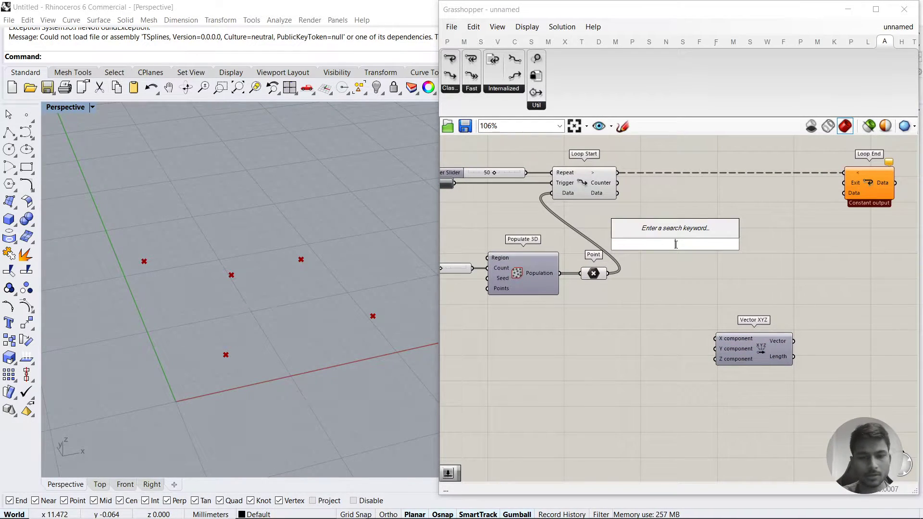
type("move")
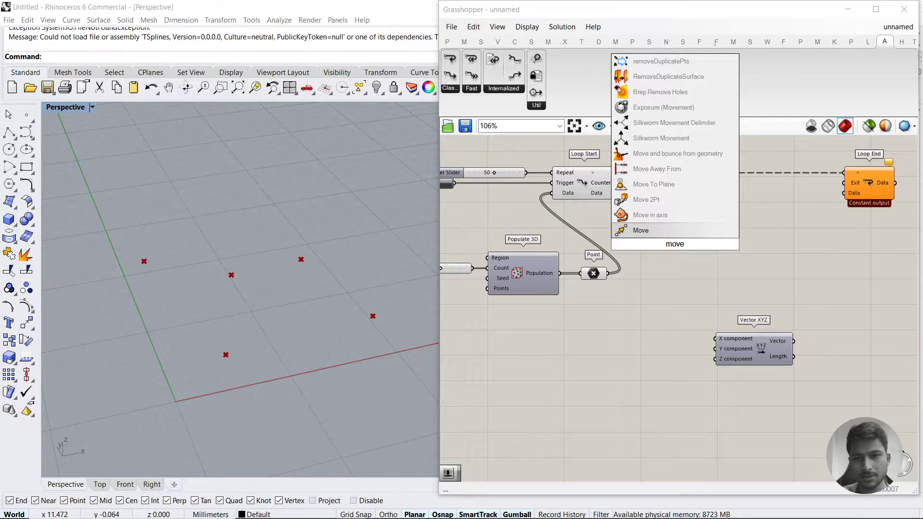
key("Return")
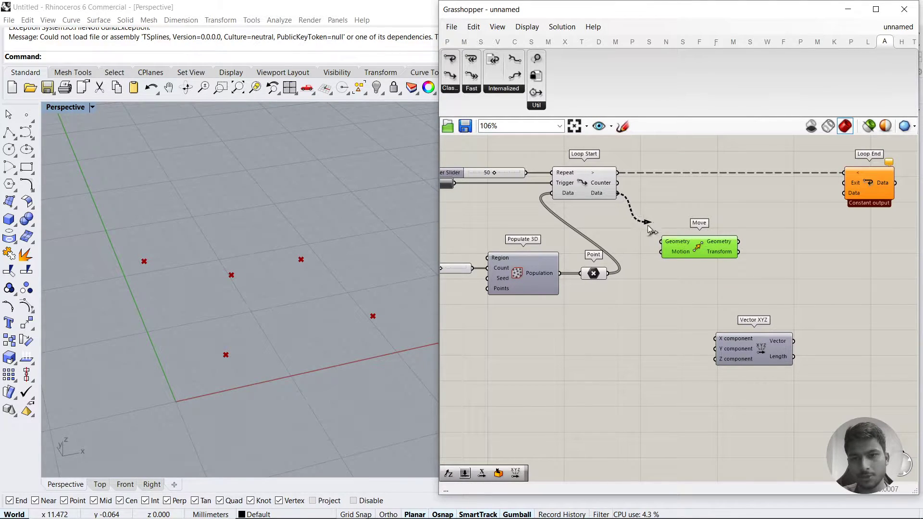
left_click_drag(647, 226, 713, 255)
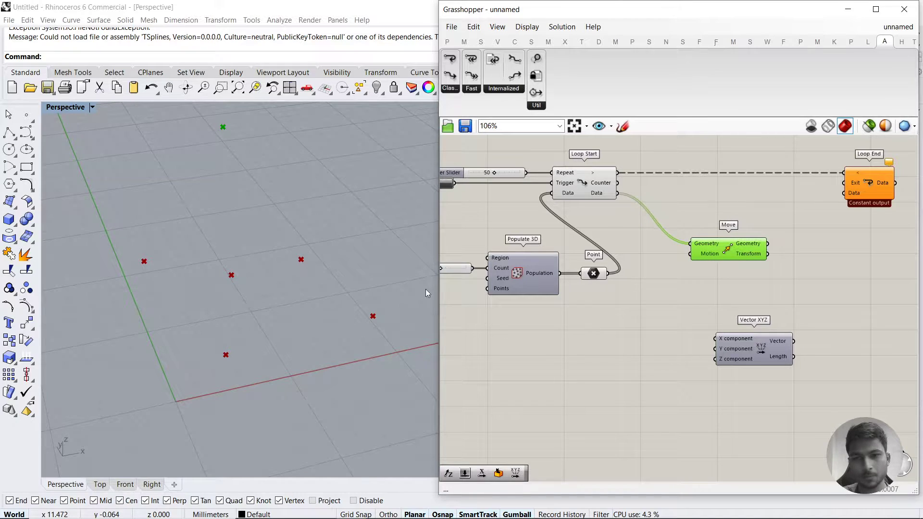
Compare the Point component's coordinate list with the points in the Rhino view, and shift Move closer to Loop End
right_click_drag(247, 153, 279, 269)
right_click_drag(592, 317, 652, 314)
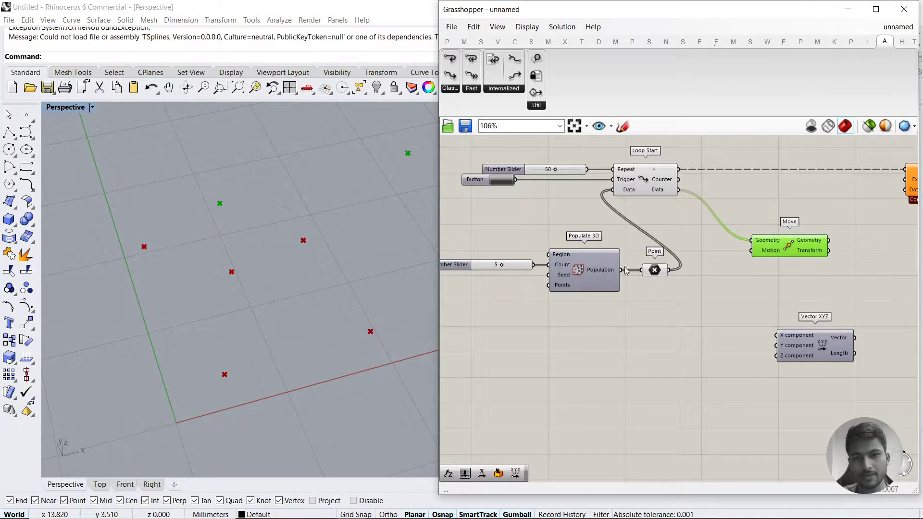
mouse_move(655, 272)
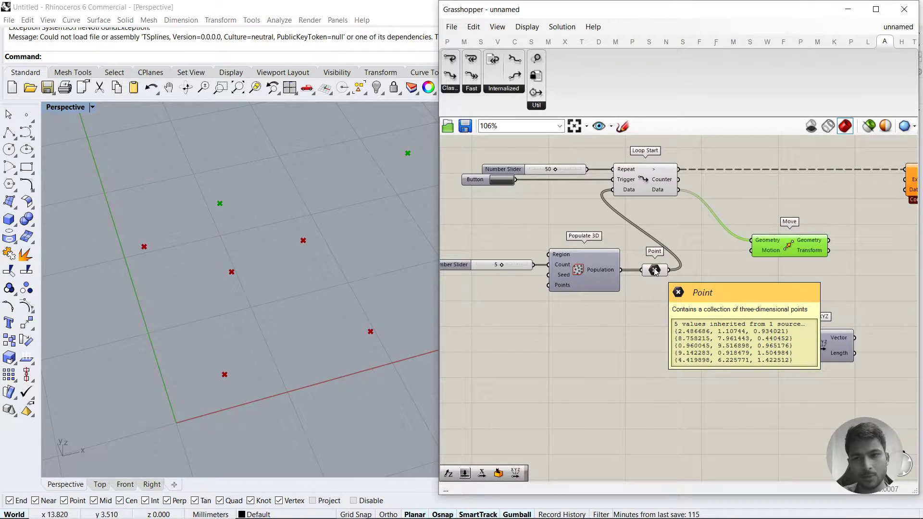
right_click_drag(655, 272, 602, 265)
left_click_drag(744, 241, 788, 240)
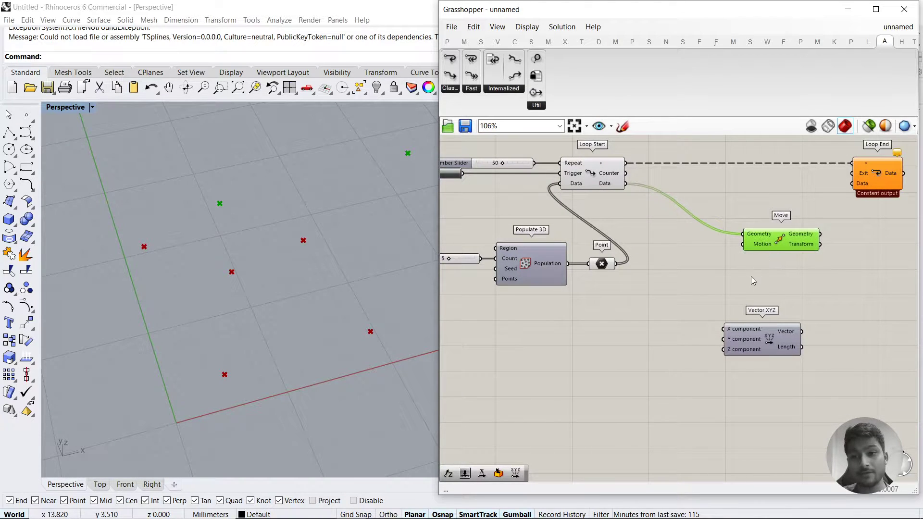
Wire Vector XYZ's Vector output into Move's Motion input and adjust the placement of both components below the loop
left_click(751, 276)
left_click_drag(772, 338, 742, 244)
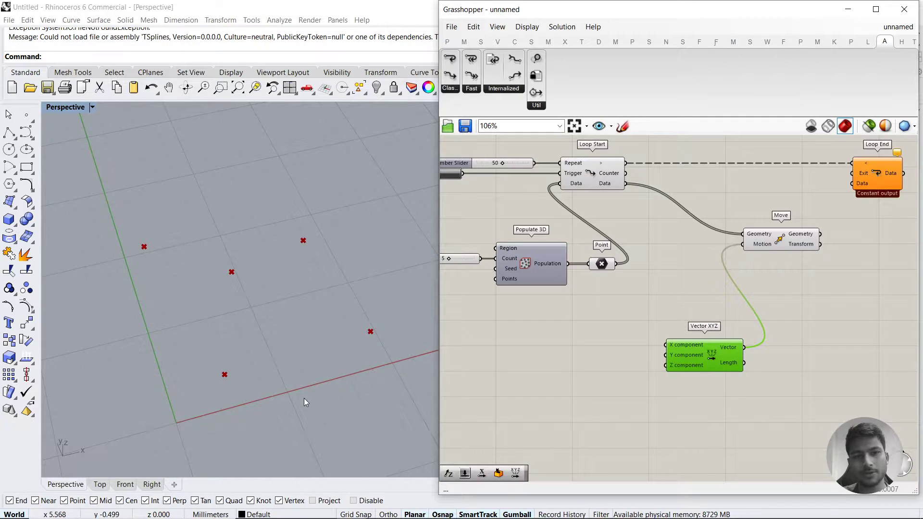
scroll(304, 397, "down", 5)
scroll(294, 386, "up", 4)
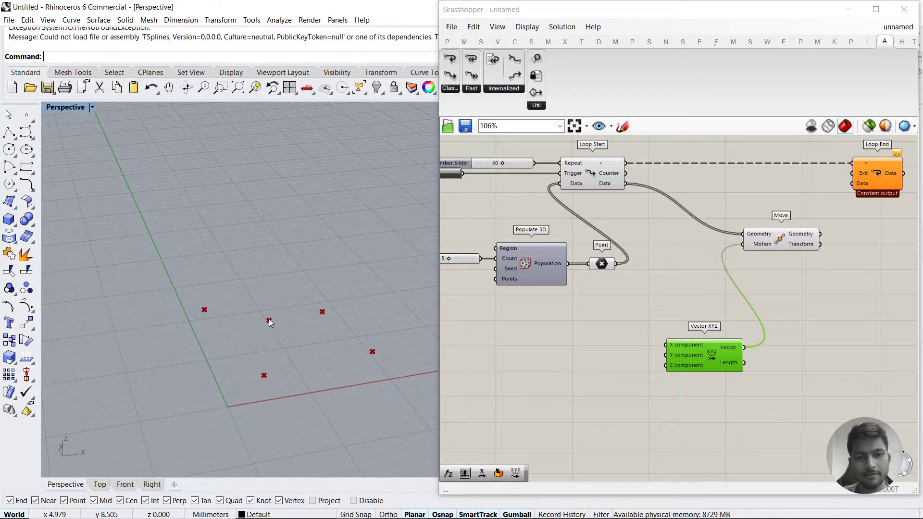
left_click(708, 340)
right_click_drag(708, 340, 747, 325)
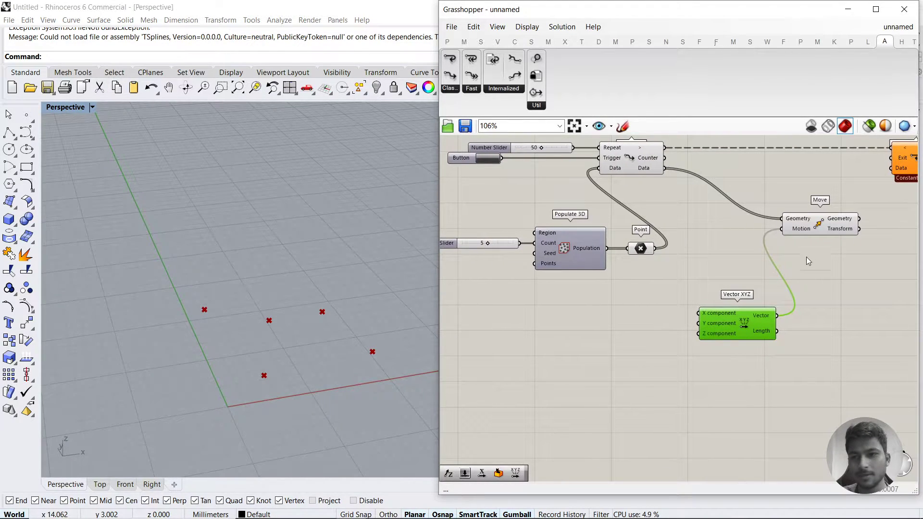
left_click(817, 250)
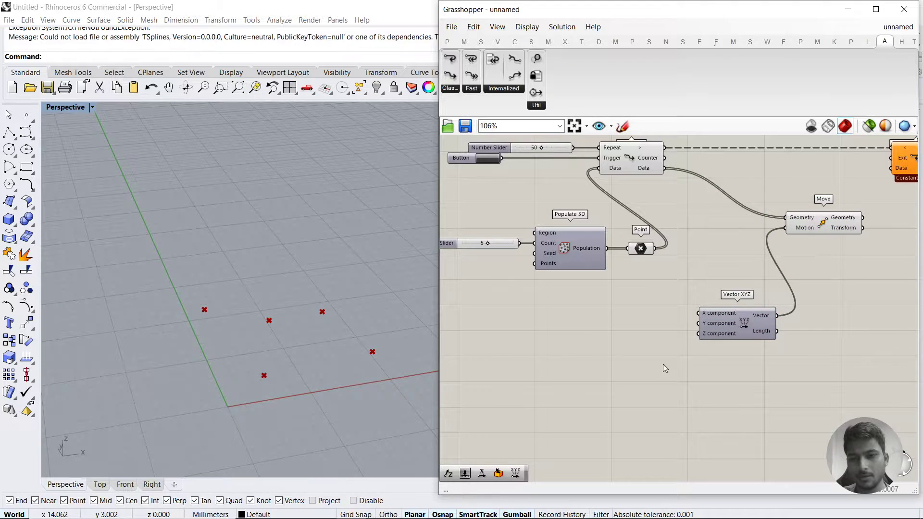
Compare the earlier loop example's Vector XYZ and Move wiring with the new loop's point inputs and components
right_click_drag(616, 372, 653, 348)
right_click_drag(737, 332, 687, 348)
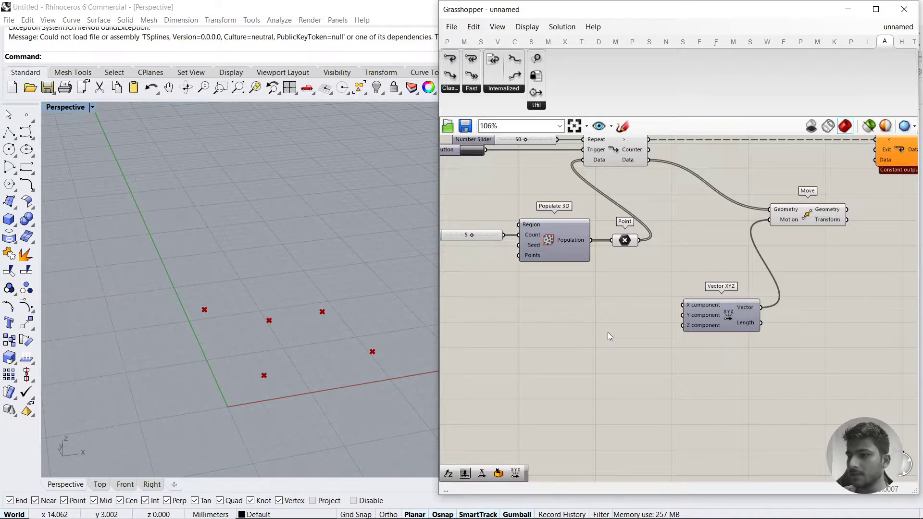
scroll(608, 342, "up", 5)
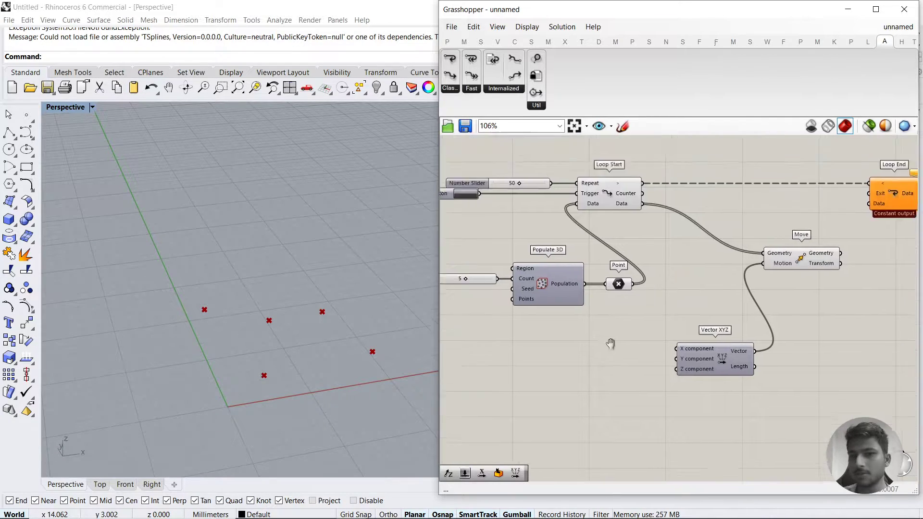
scroll(627, 372, "up", 3)
scroll(627, 372, "down", 2)
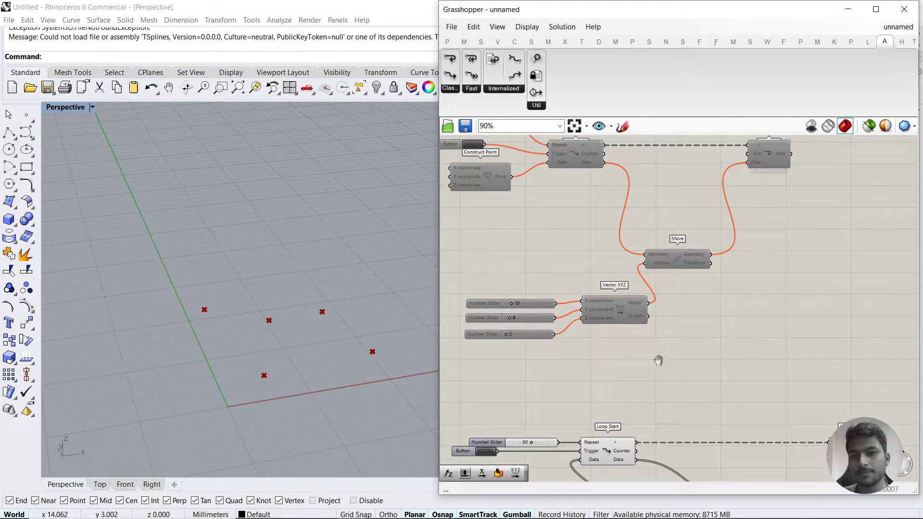
scroll(737, 336, "up", 1)
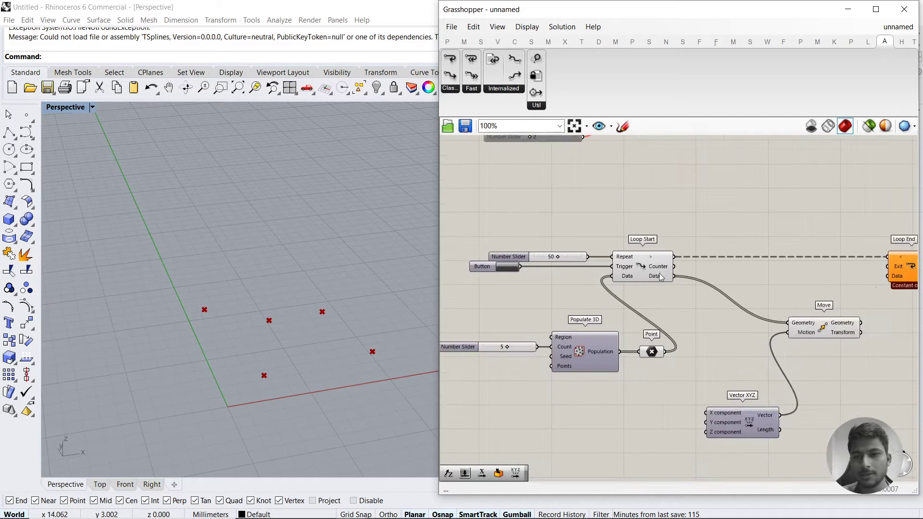
right_click_drag(661, 276, 654, 239)
left_click_drag(436, 345, 422, 345)
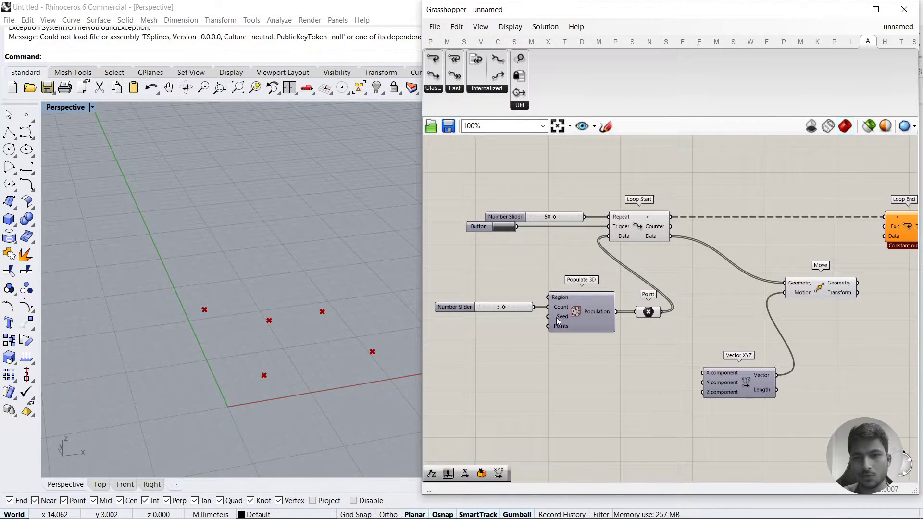
left_click_drag(430, 288, 622, 339)
left_click(659, 396)
right_click_drag(690, 388, 570, 363)
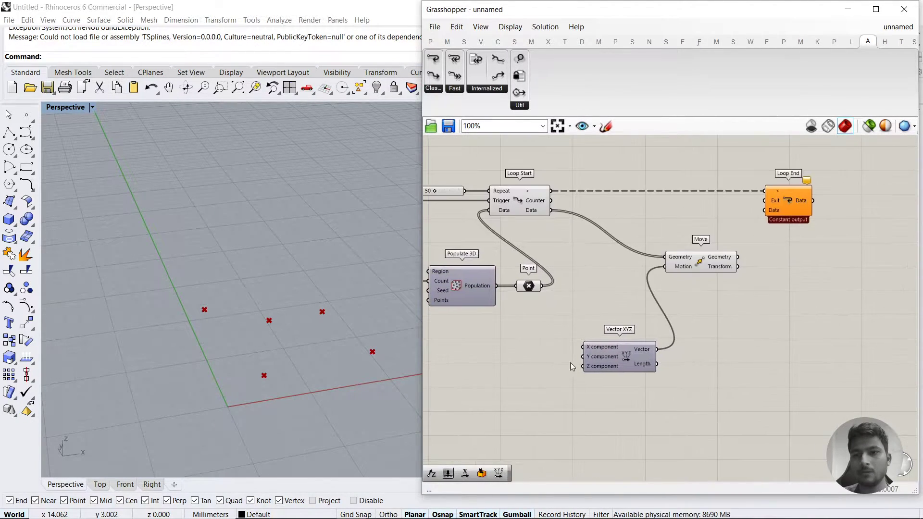
Reposition Move slightly and shift Vector XYZ lower to leave more space between them
left_click(710, 269)
left_click_drag(603, 363, 596, 381)
right_click_drag(498, 298, 577, 297)
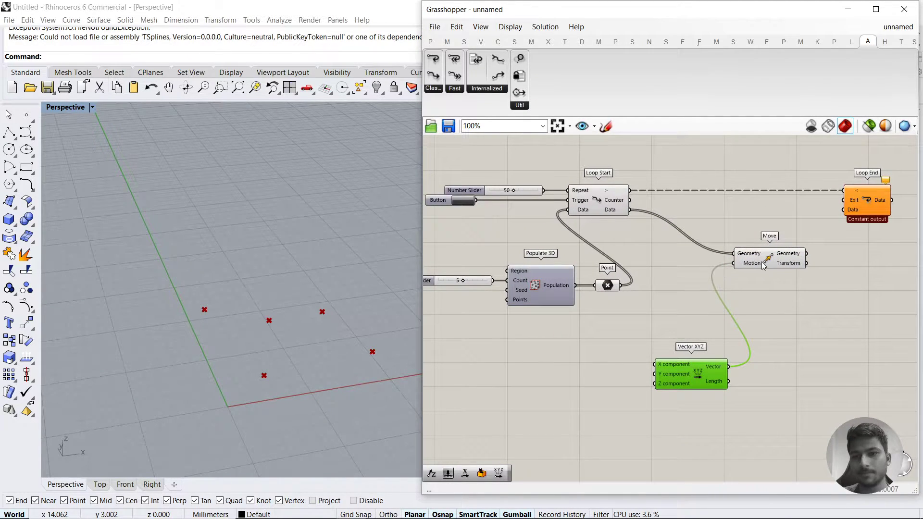
Add a Random component in the free canvas area beside Vector XYZ, below Populate 3D
right_click_drag(578, 404, 639, 352)
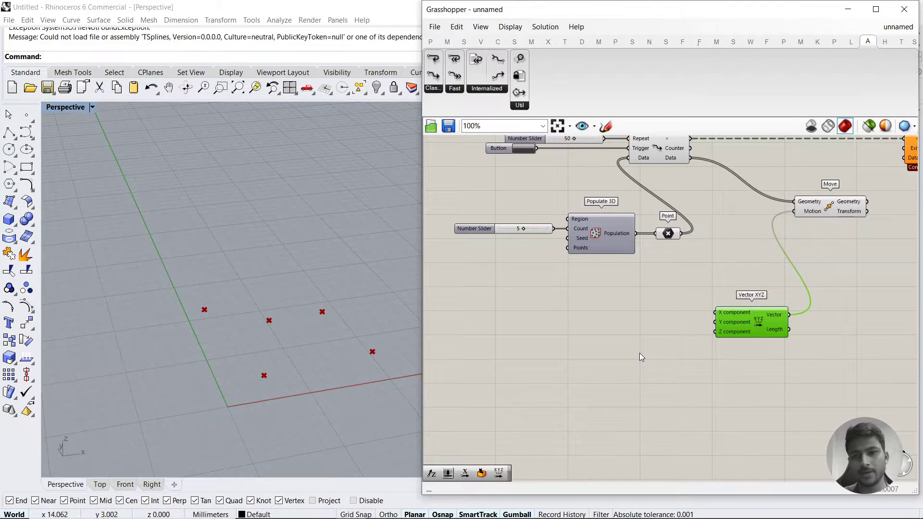
double_click(639, 354)
type("ran")
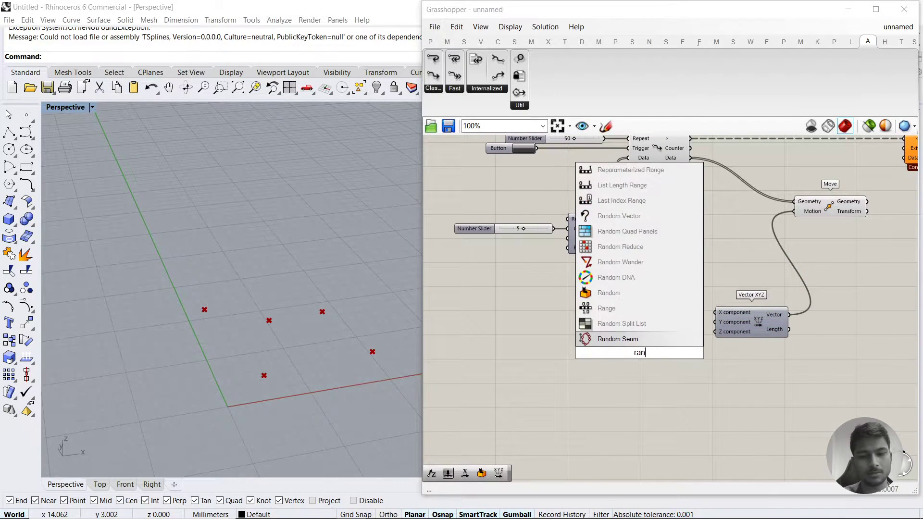
type("d")
left_click(642, 307)
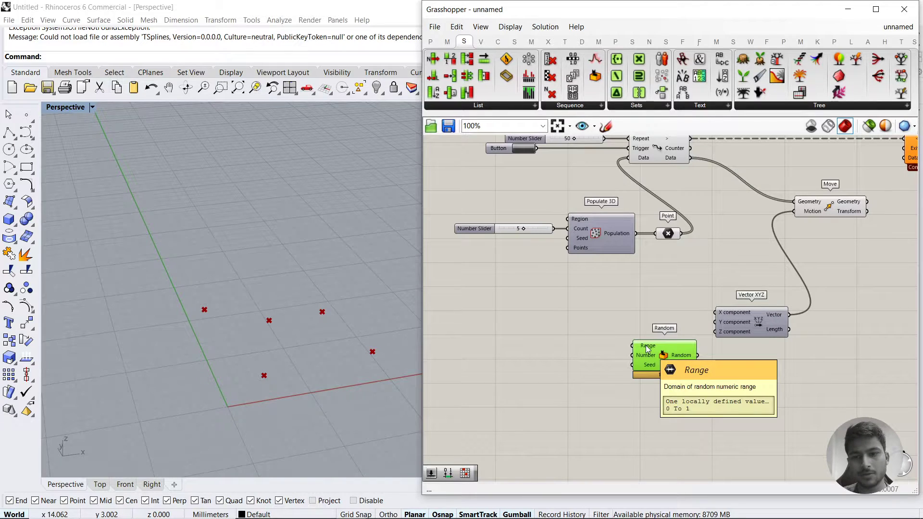
Create a number slider ranging from -2.00 to 2.00 beside the Random component, set to -2.00
double_click(543, 339)
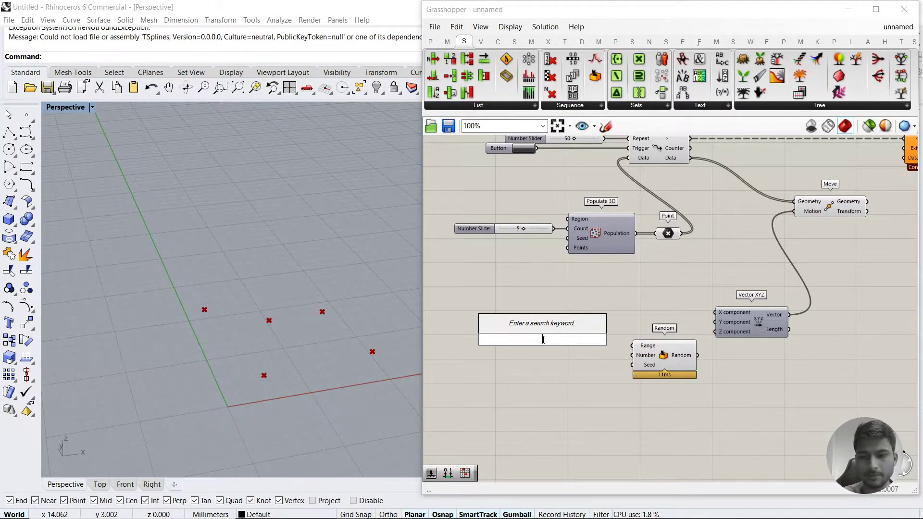
type("-")
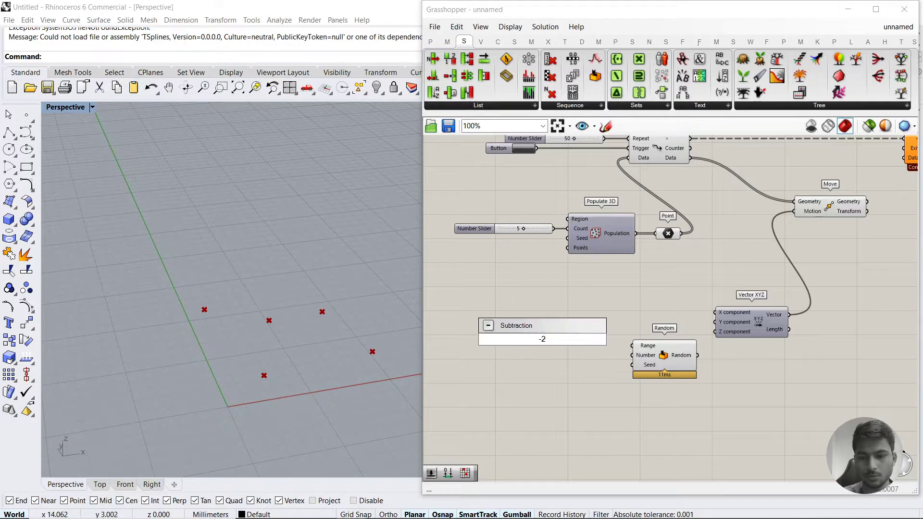
type("2.00")
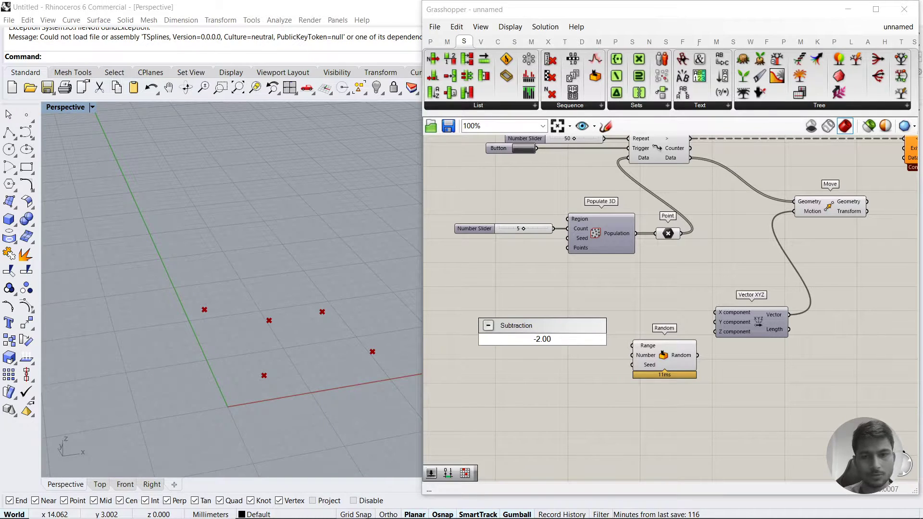
type("<")
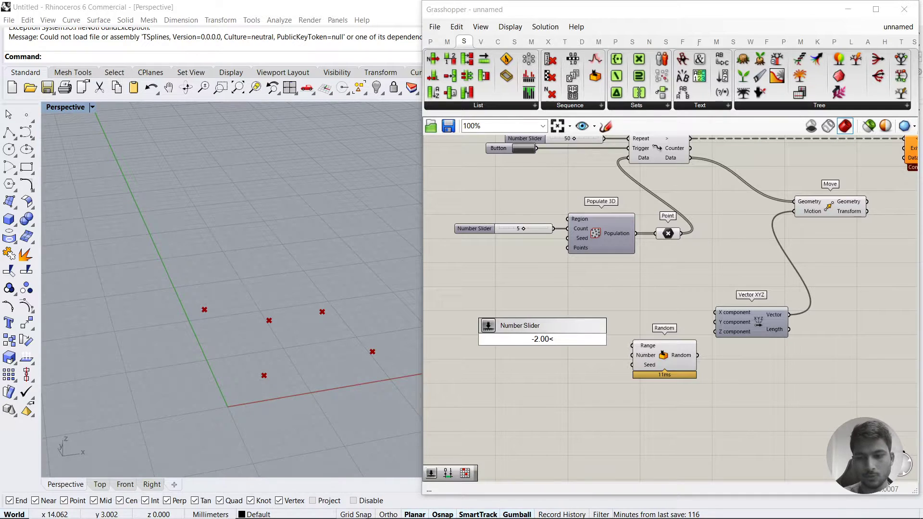
type("2.00")
key("Return")
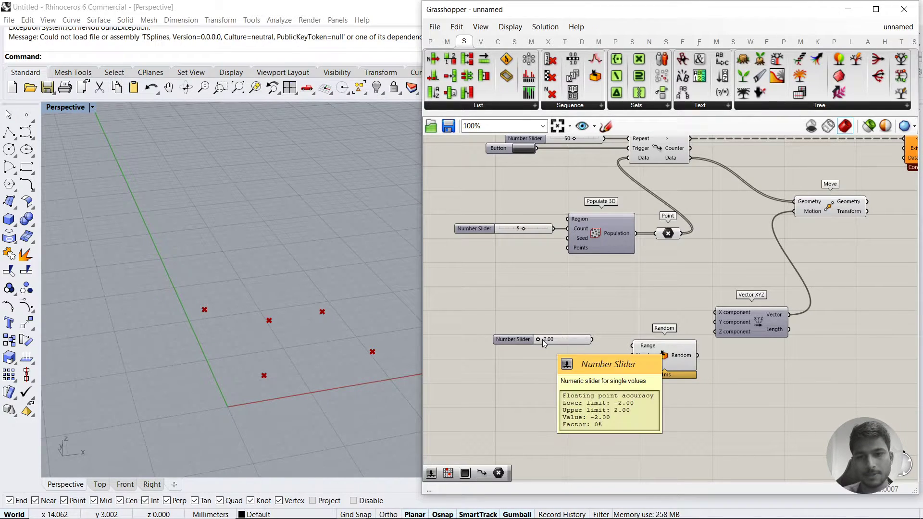
Place a second slider with the same range below the -2.00 slider and set it to 2.00
scroll(542, 339, "up", 2)
right_click(524, 339)
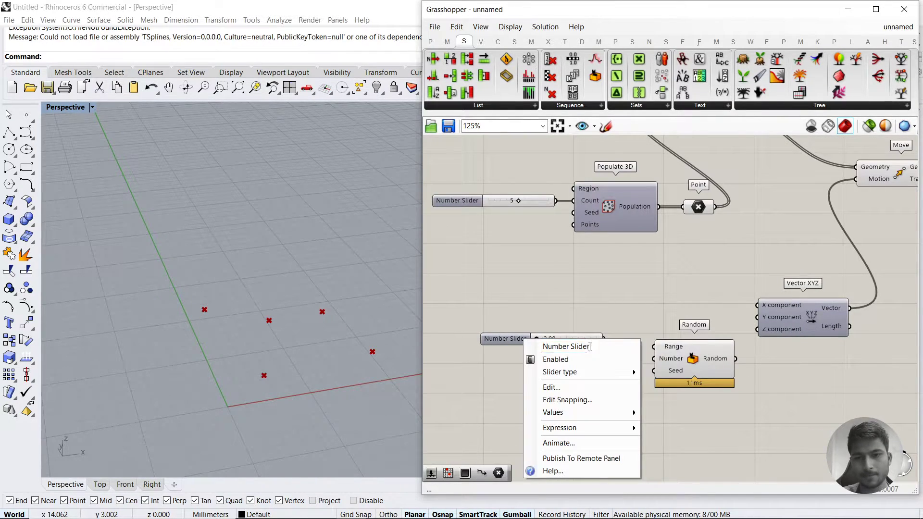
left_click_drag(590, 346, 477, 323)
type("Slider")
key("Return")
left_click(508, 358)
left_click(511, 328, "shift")
Add a Construct Domain component and wire the -2.00 slider to Domain start and the 2.00 slider to Domain end
double_click(613, 295)
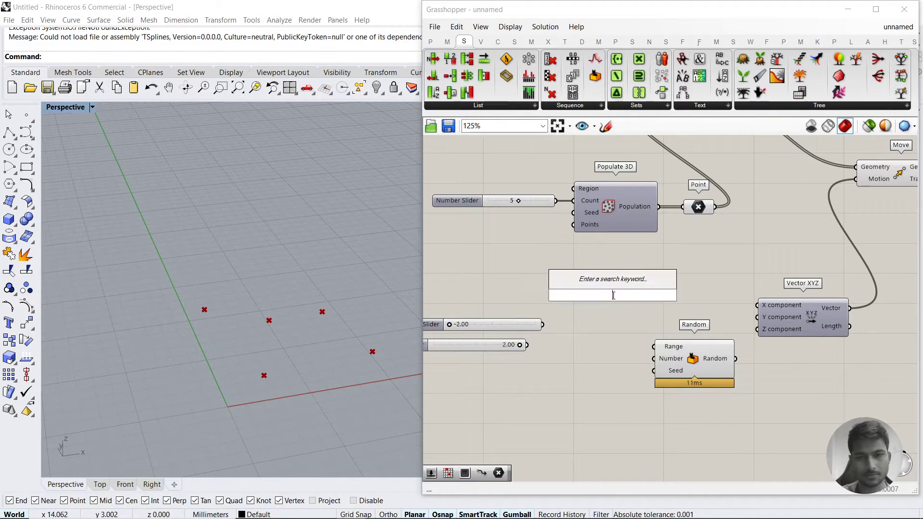
type("construct do")
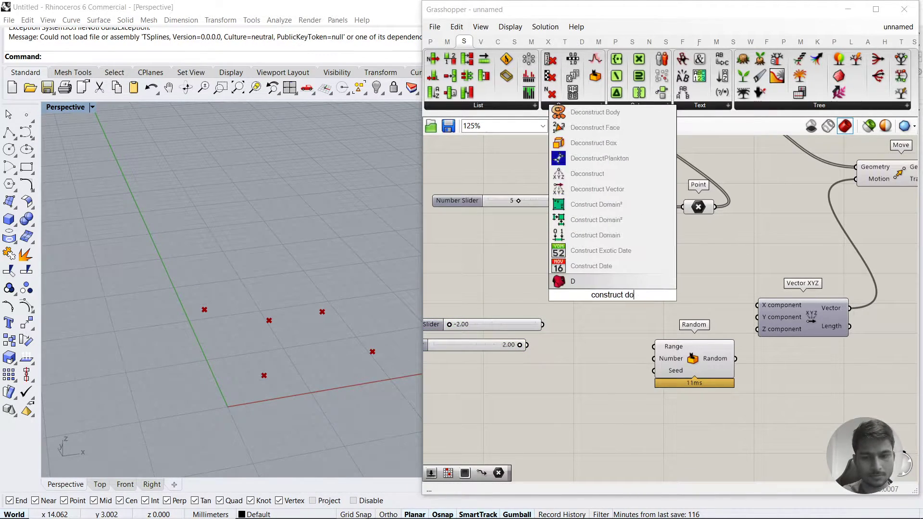
type("mai")
left_click(592, 283)
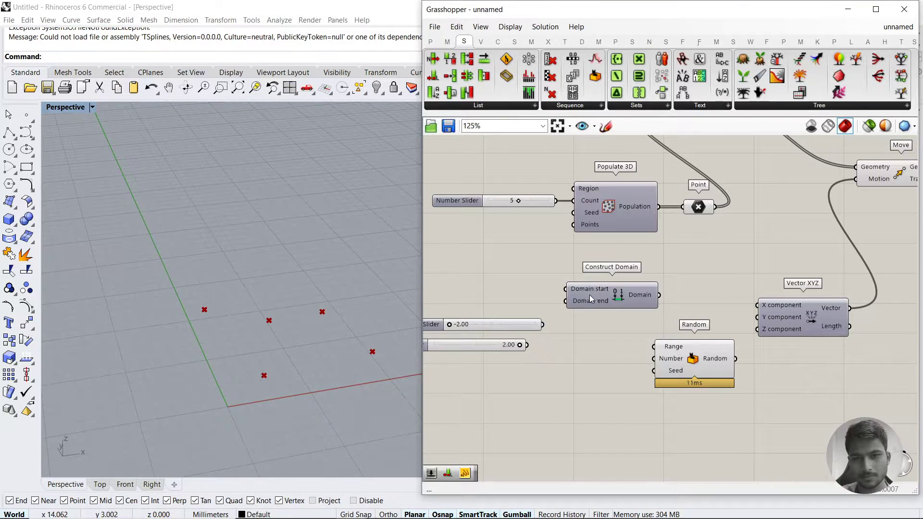
left_click_drag(542, 324, 563, 297)
left_click_drag(526, 344, 563, 308)
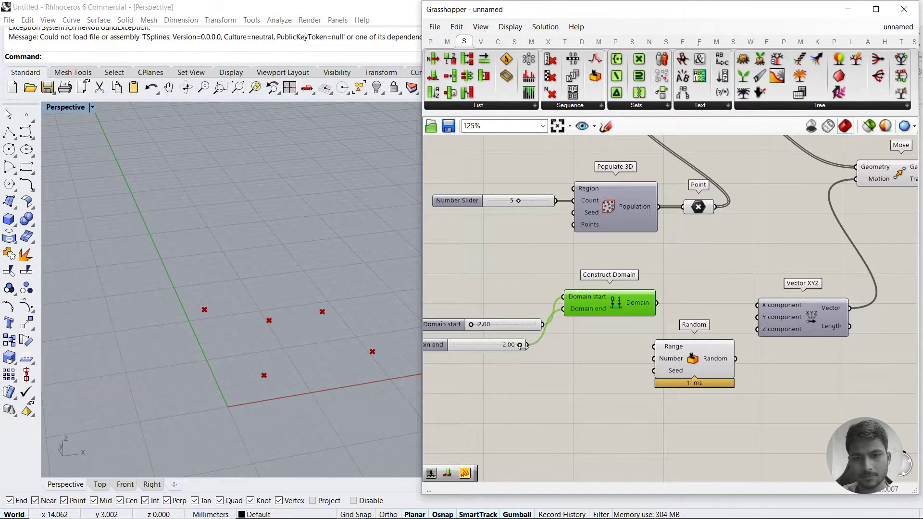
Align the two domain sliders beside Construct Domain and wire its Domain output into Random's Range input
right_click_drag(584, 354, 642, 336)
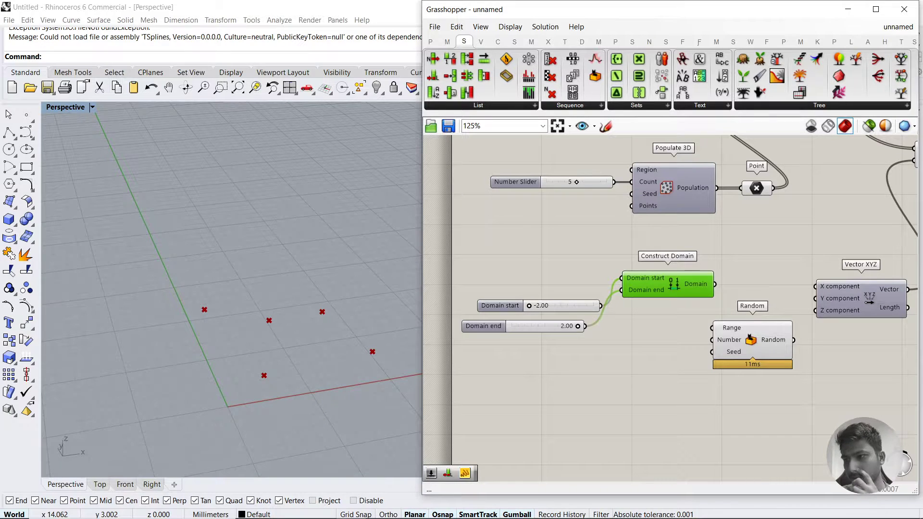
left_click_drag(575, 301, 540, 264)
left_click_drag(535, 331, 547, 281)
left_click(581, 331)
left_click_drag(715, 284, 711, 328)
Add a panel containing "-2 to 2" below Construct Domain as an alternative way to define the domain
double_click(623, 367)
type("//")
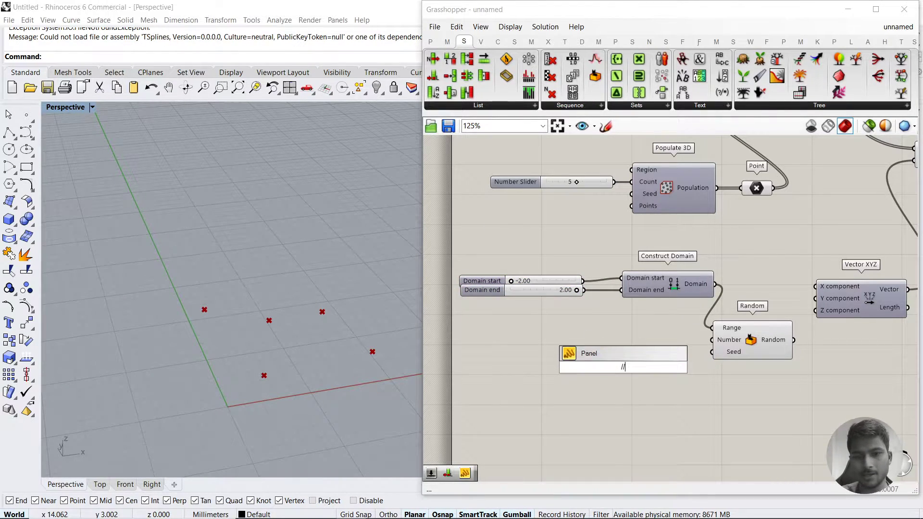
type("-2")
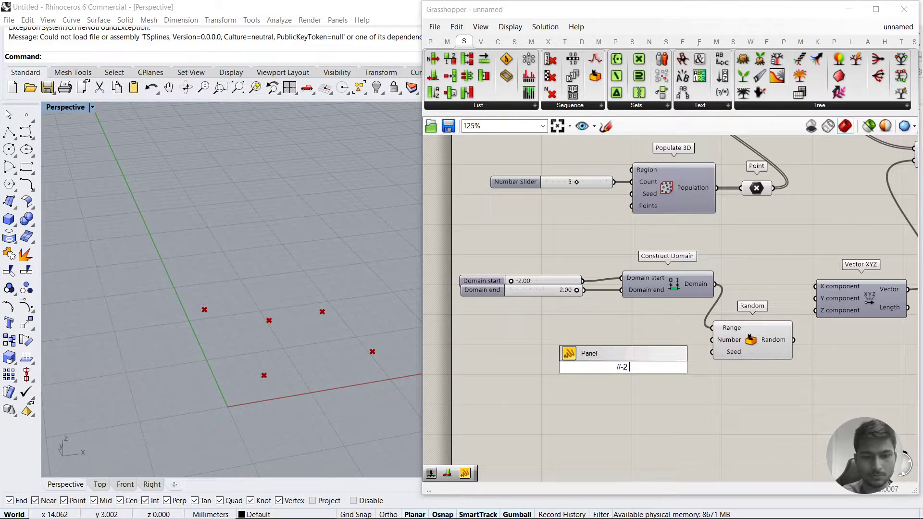
type(" to 2")
key("Return")
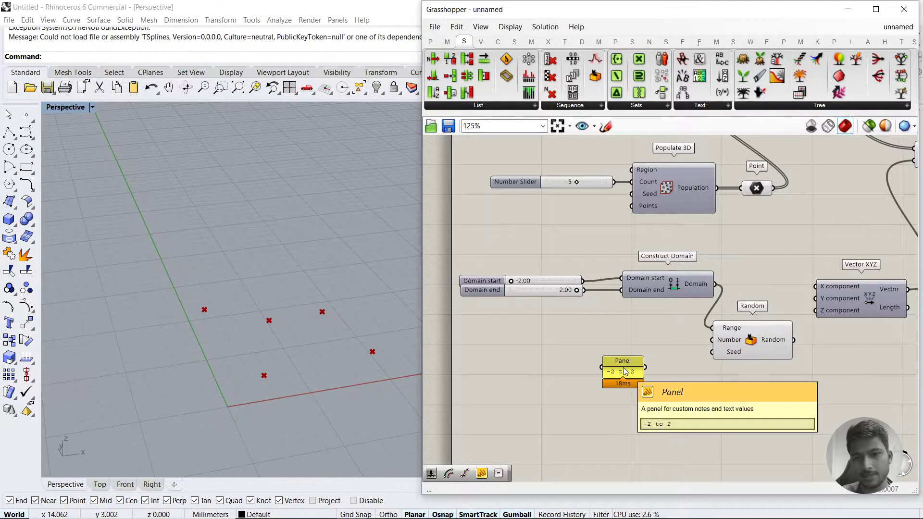
Return the Domain start slider to -2.00 and delete the "-2 to 2" panel
mouse_move(623, 368)
left_mouse_down()
mouse_move(617, 346)
mouse_move(617, 392)
mouse_move(613, 373)
left_mouse_up()
left_click(617, 347)
key("Delete")
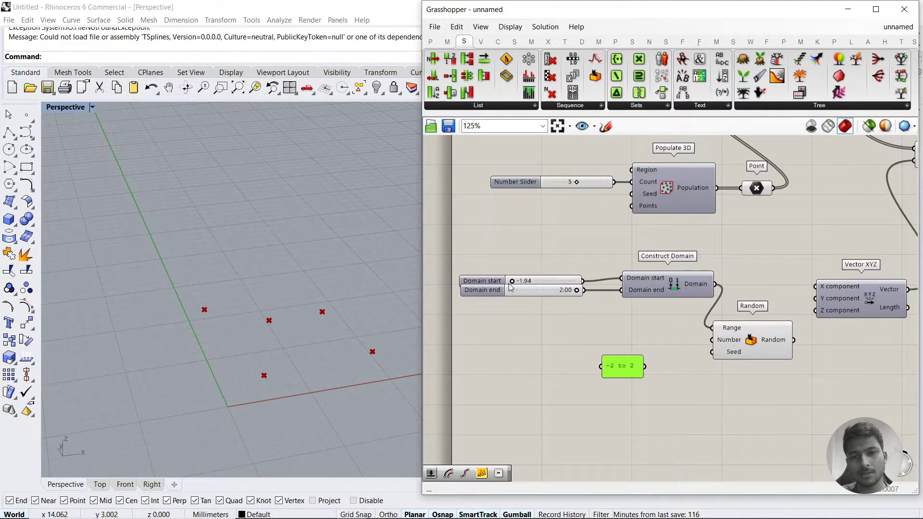
left_click_drag(510, 287, 506, 287)
left_click(636, 354)
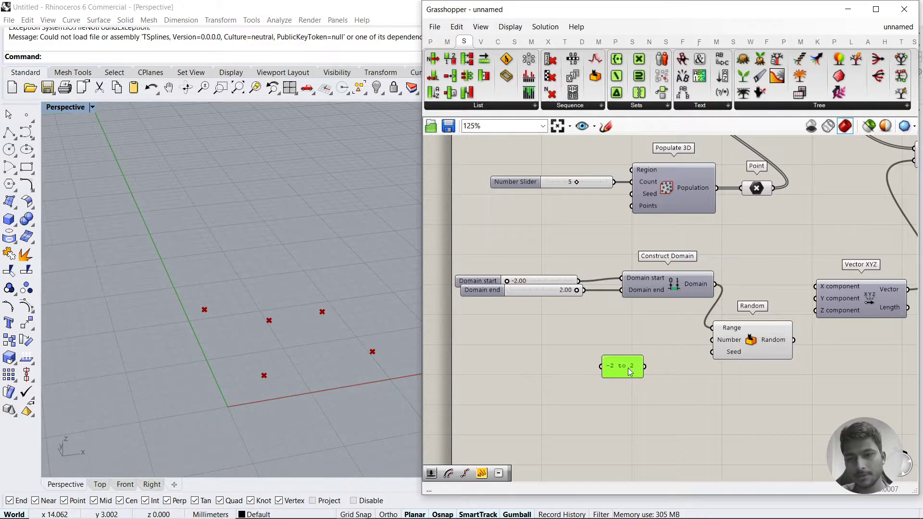
left_click(633, 372)
key("Delete")
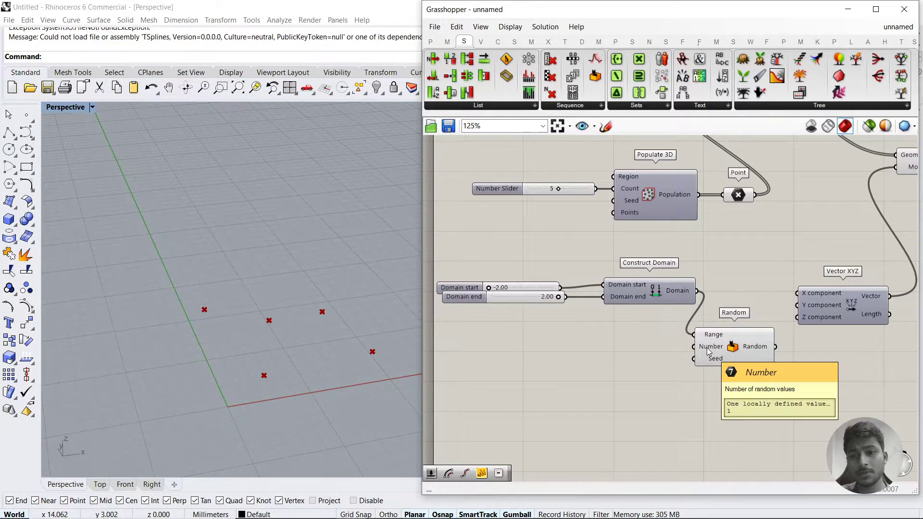
Wire the point-count slider feeding Populate 3D into Random's Number input and check the random values it outputs
left_click_drag(598, 190, 689, 351)
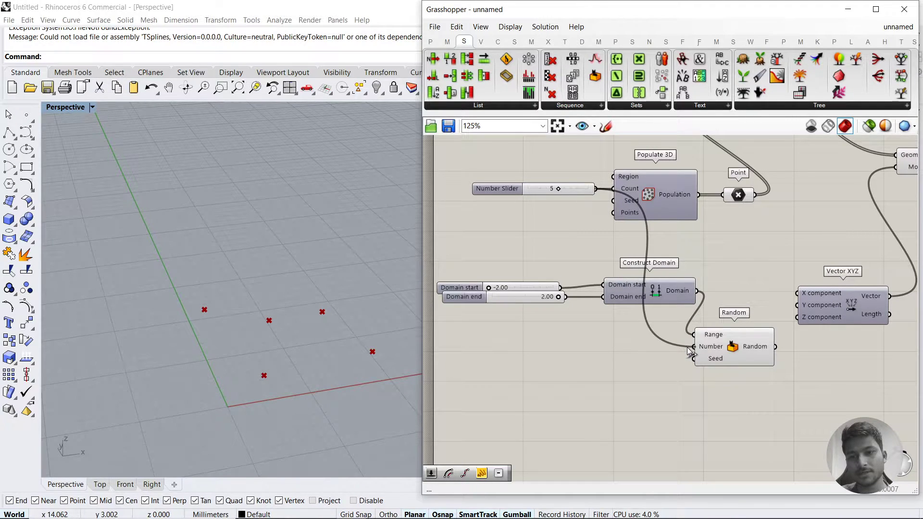
right_click_drag(622, 363, 578, 372)
left_click_drag(598, 296, 594, 299)
left_click(690, 380)
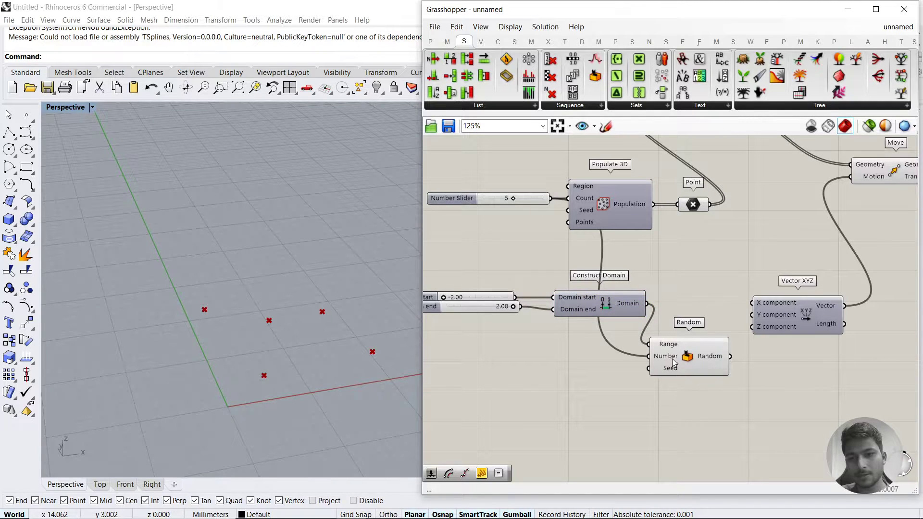
mouse_move(713, 357)
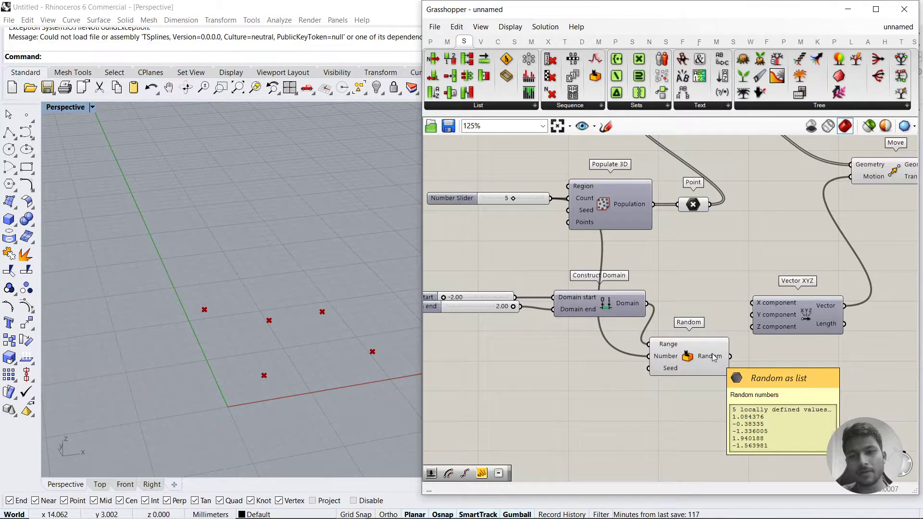
Duplicate the Random component with its wires twice and stack the copies below the original
left_click_drag(677, 406, 443, 297)
left_click(704, 365)
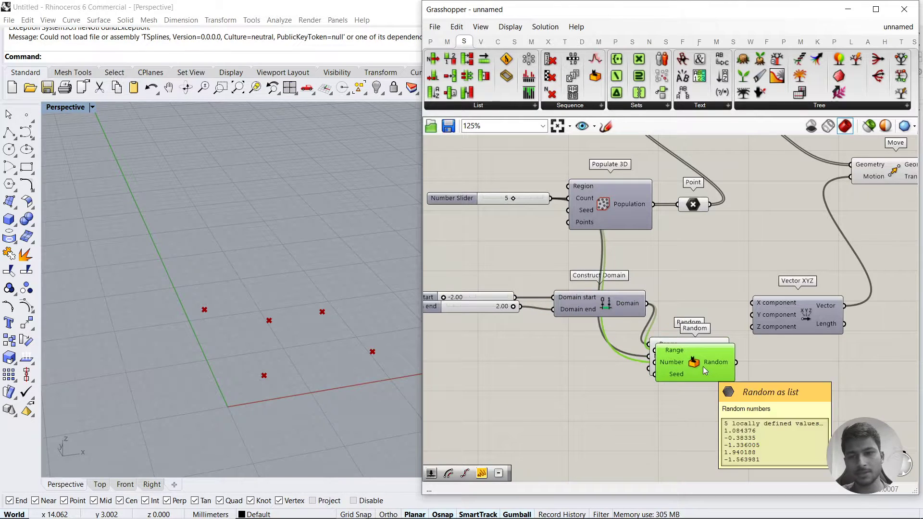
key("ctrl+c")
key("ctrl+v")
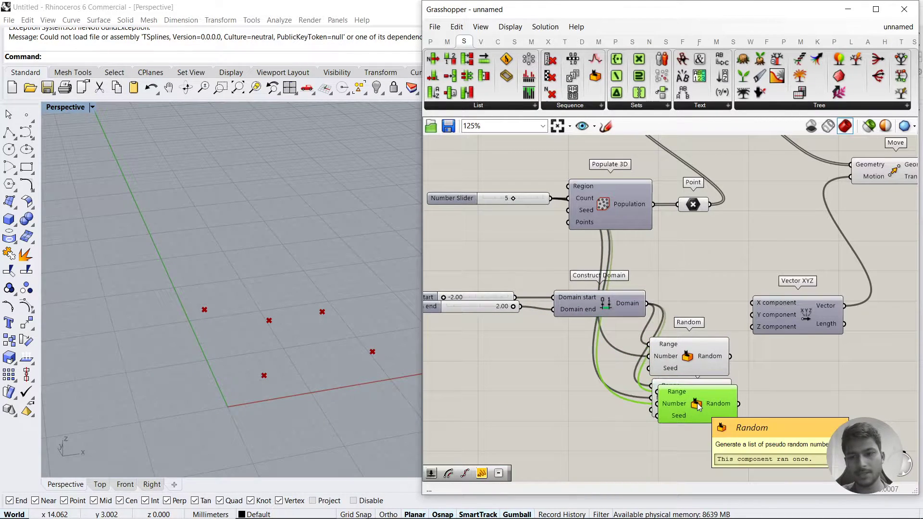
key("ctrl+v")
left_click_drag(698, 407, 696, 439)
Align the three Random components in one column and space them evenly
right_click_drag(763, 408, 728, 373)
left_click_drag(726, 411, 634, 322)
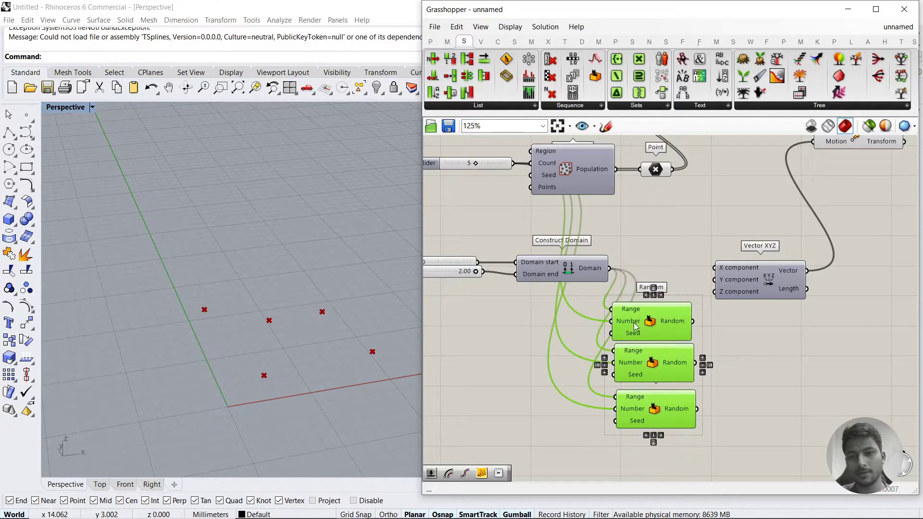
left_click(653, 286)
left_click(654, 293)
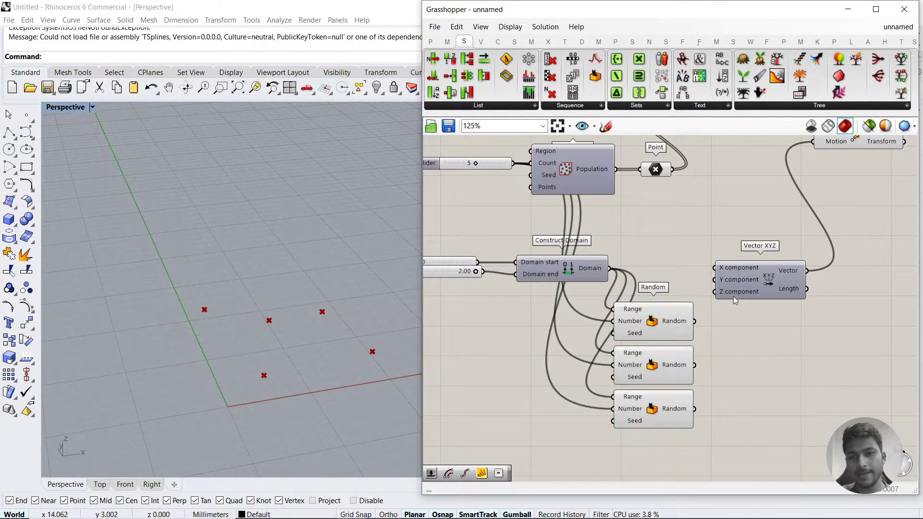
Move Vector XYZ beside the Random components, wire their outputs into its X, Y and Z inputs, and check the moved points
left_click_drag(733, 296, 749, 386)
left_click(746, 401)
left_click_drag(694, 321, 695, 410)
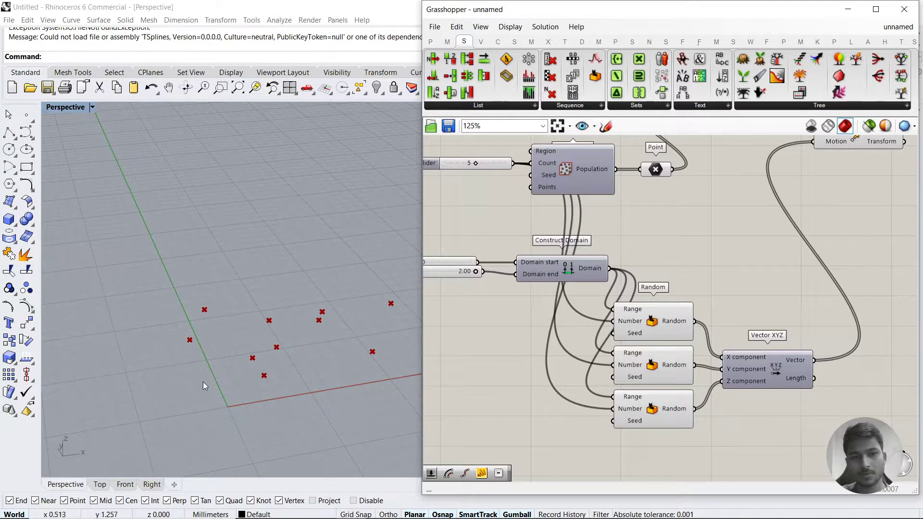
scroll(488, 367, "down", 3)
right_click_drag(690, 296, 666, 337)
scroll(817, 245, "up", 2)
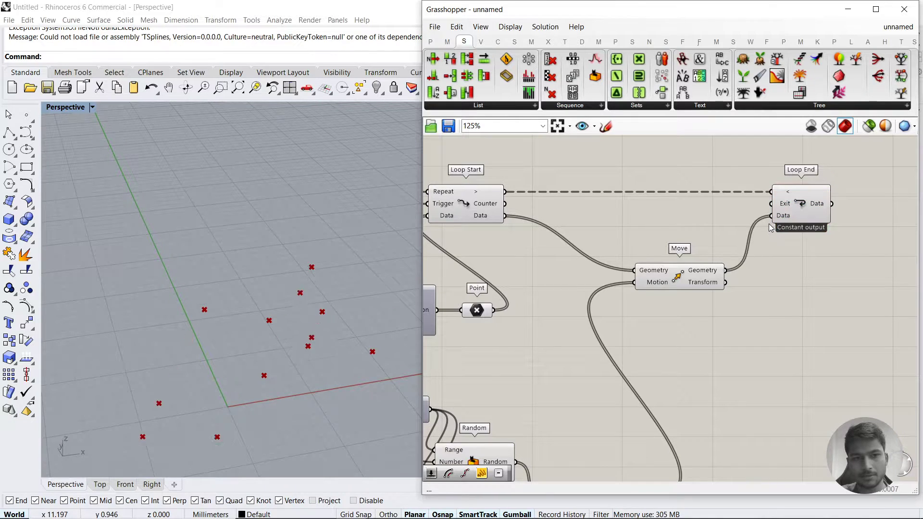
scroll(215, 327, "down", 5)
scroll(214, 327, "down", 3)
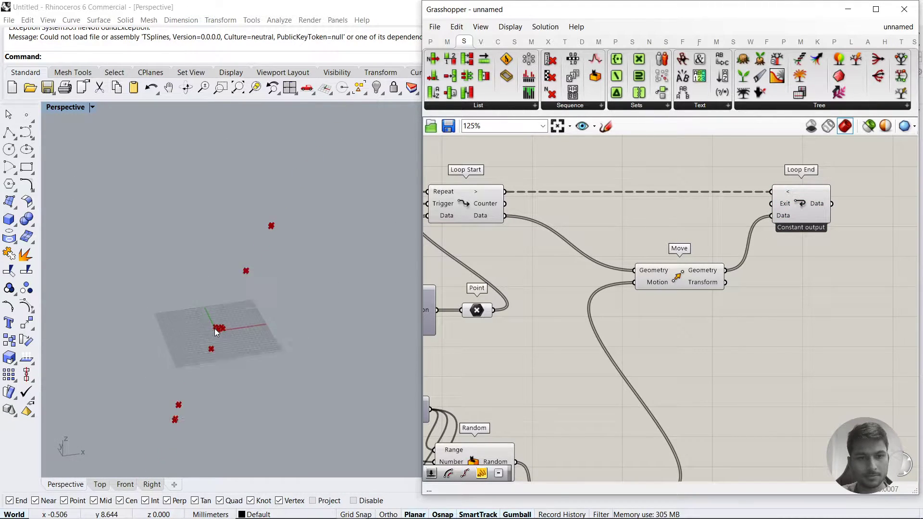
Narrow the random domain by setting Domain start to -0.95 and Domain end to 0.86
right_click_drag(595, 393, 860, 250)
scroll(528, 272, "up", 3)
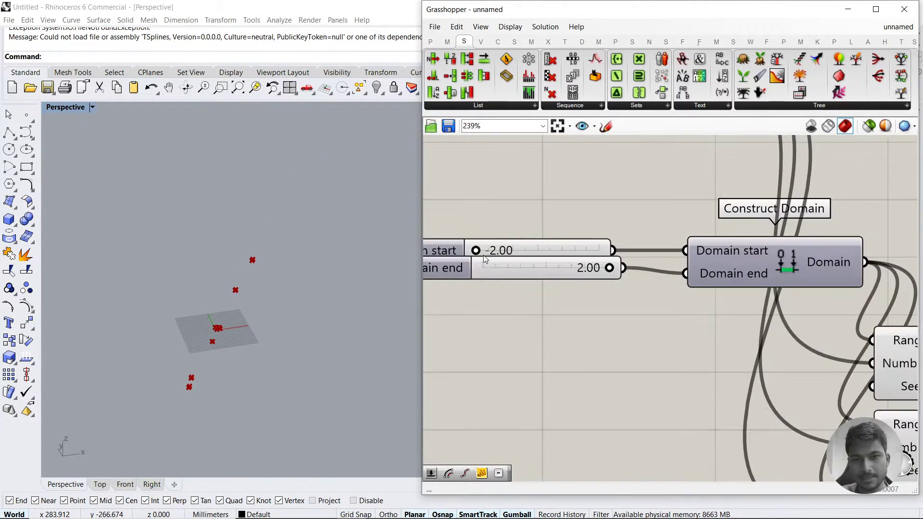
left_click_drag(609, 268, 578, 268)
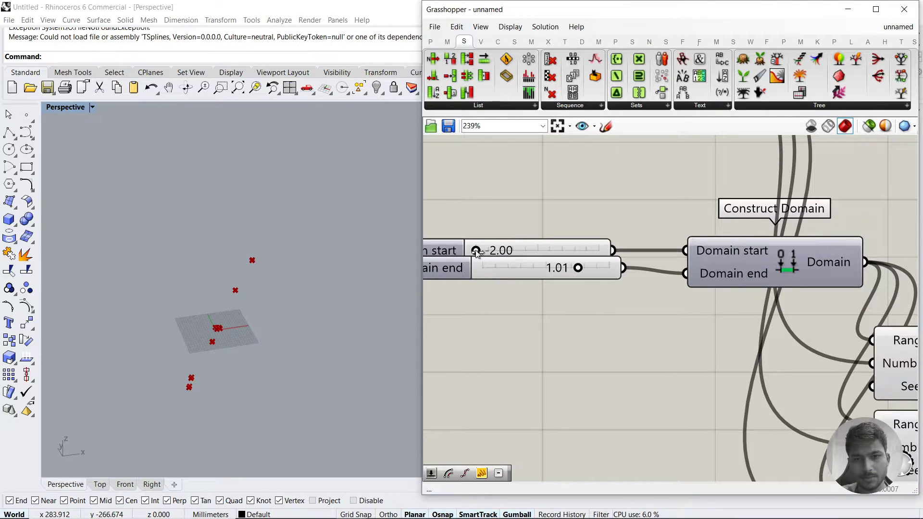
left_click_drag(475, 251, 508, 258)
scroll(508, 260, "down", 3)
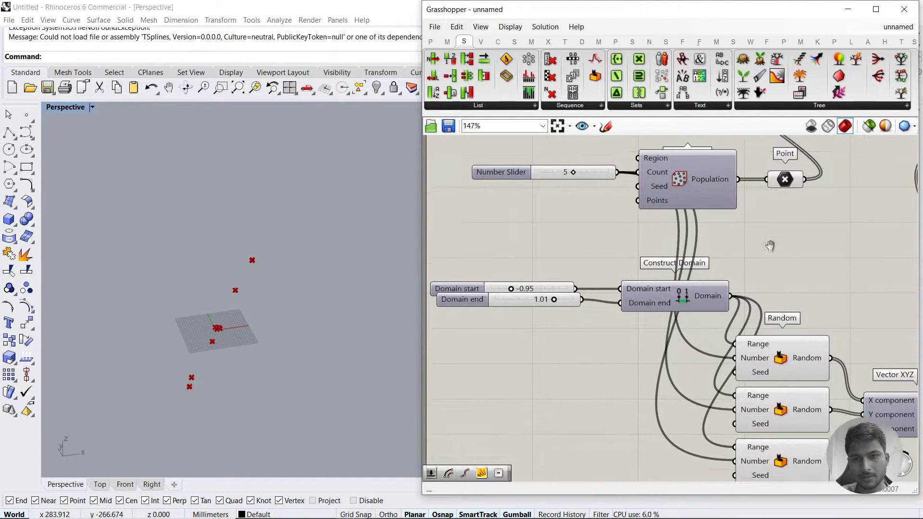
left_click_drag(557, 288, 555, 291)
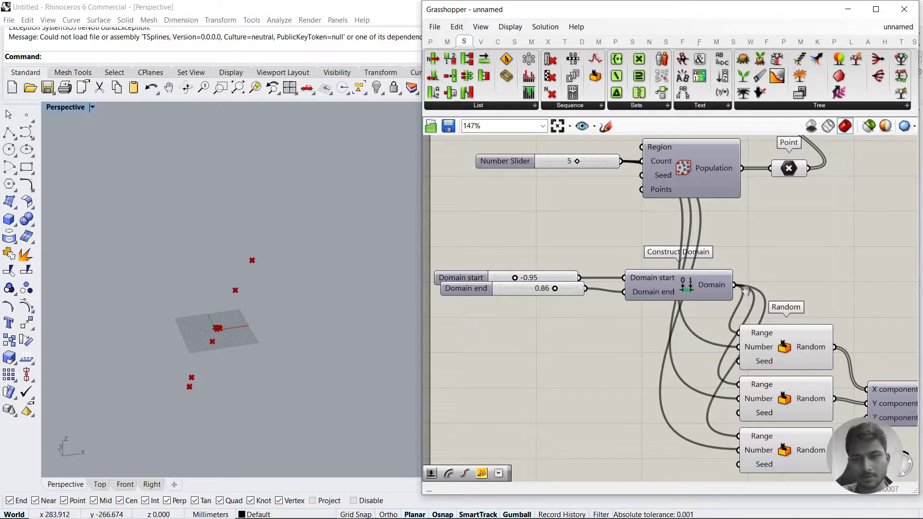
Trigger the 50-iteration loop from its button and examine the moved points in the Perspective viewport
right_click_drag(744, 292, 639, 401)
right_click_drag(458, 174, 500, 255)
left_click(513, 234)
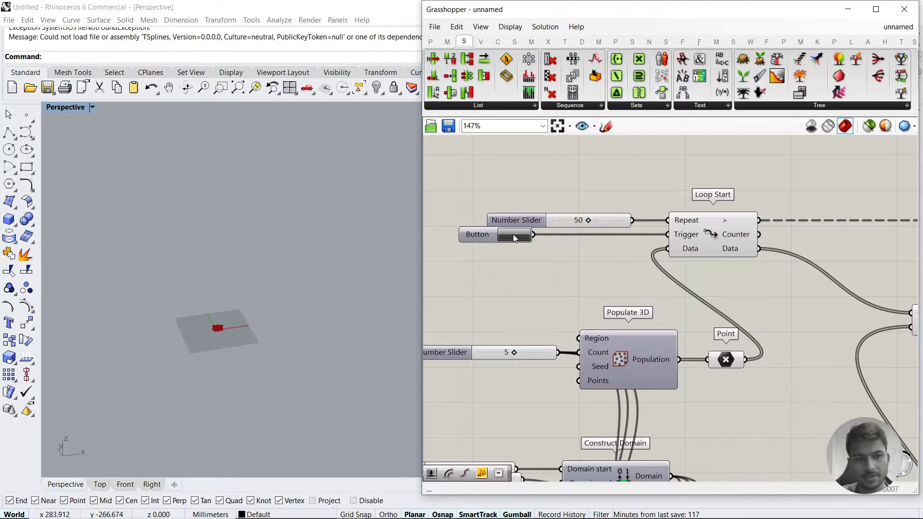
scroll(212, 331, "up", 3)
mouse_move(186, 348)
right_mouse_down()
mouse_move(194, 303)
mouse_move(190, 363)
right_mouse_up()
left_click(500, 292)
scroll(505, 291, "down", 4)
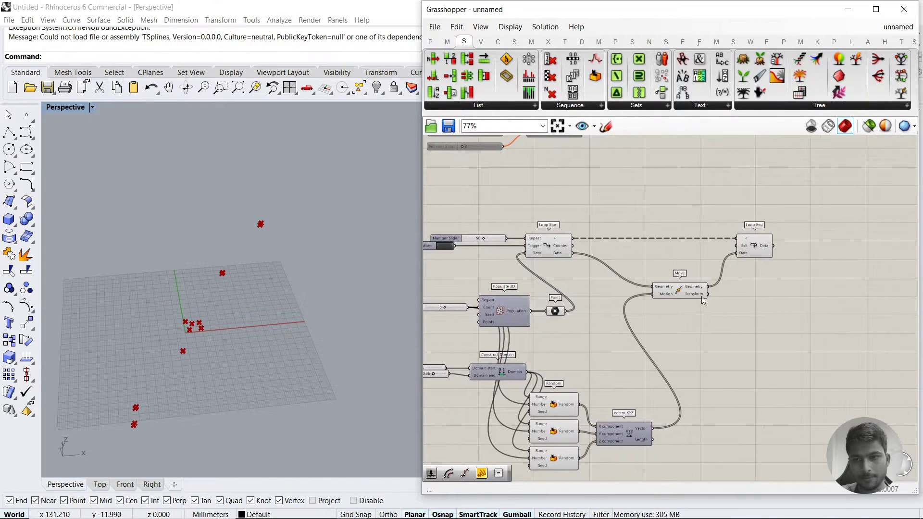
Set Loop End's output to Constant & Record, rerun the loop and examine the recorded point trails
scroll(753, 241, "up", 4)
right_click(758, 234)
left_click(780, 323)
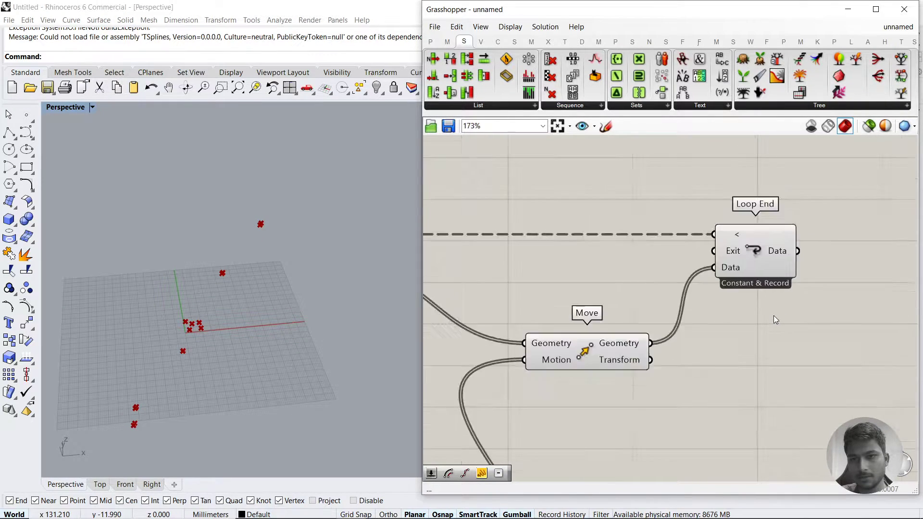
scroll(699, 270, "down", 4)
scroll(605, 207, "up", 3)
left_click(571, 213)
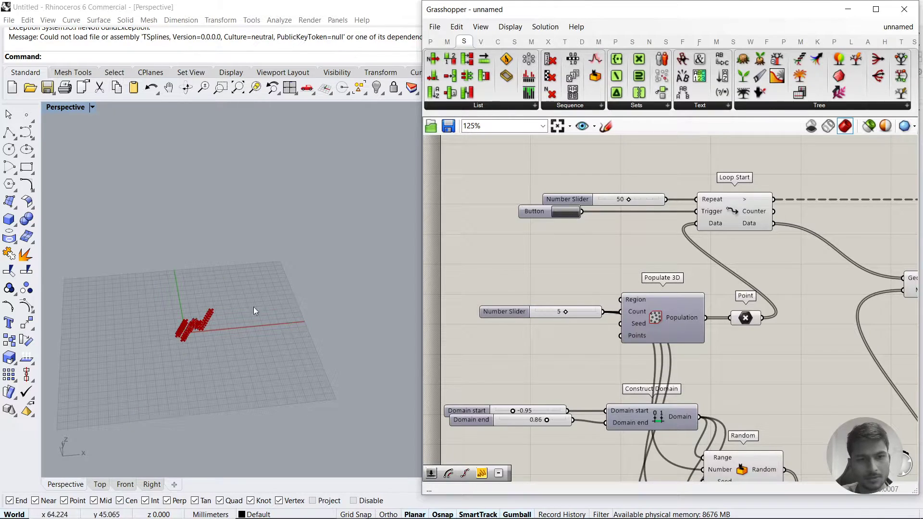
right_click_drag(188, 338, 214, 320)
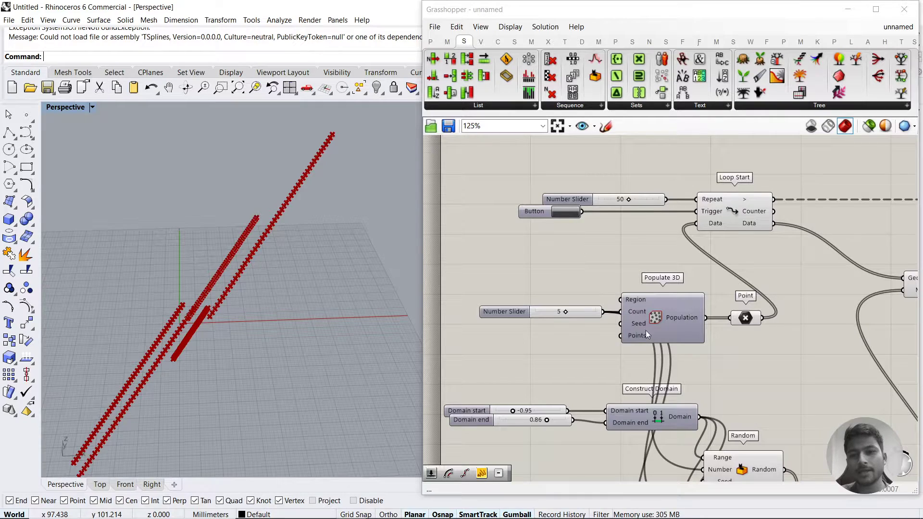
Space the Domain start and Domain end sliders apart vertically and align their right edges
right_click_drag(644, 330, 623, 180)
scroll(690, 352, "down", 2)
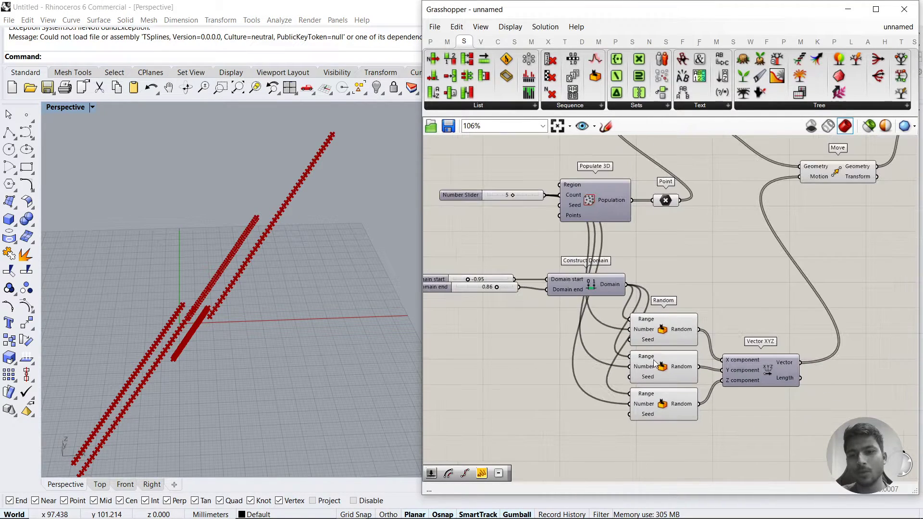
left_click(503, 290)
left_click_drag(504, 292, 500, 269)
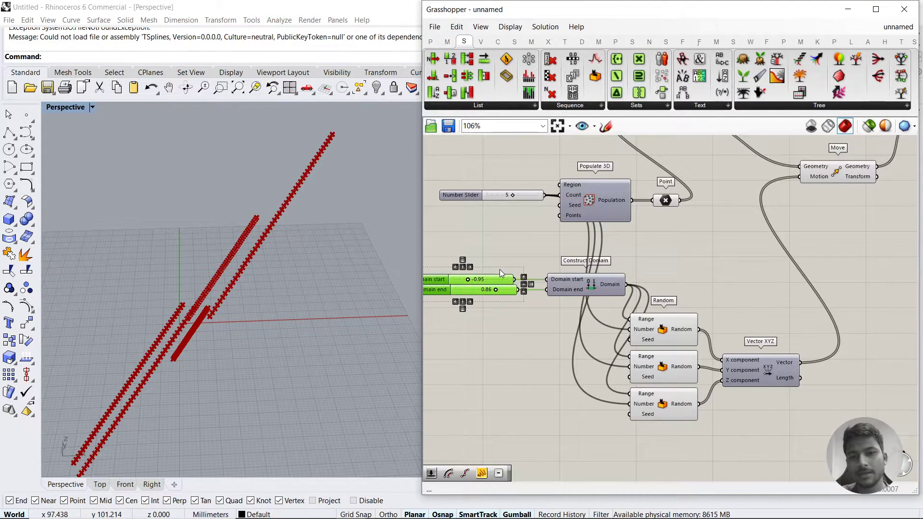
left_click(469, 268)
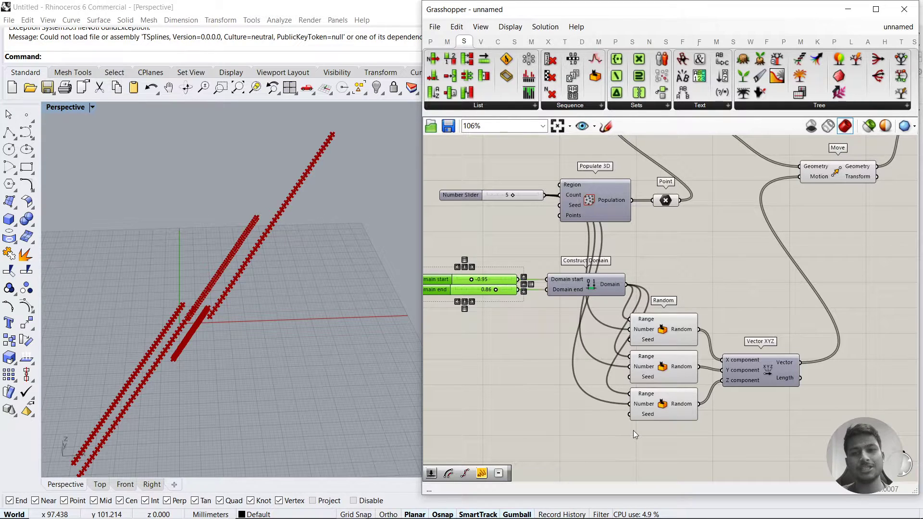
left_click(633, 430)
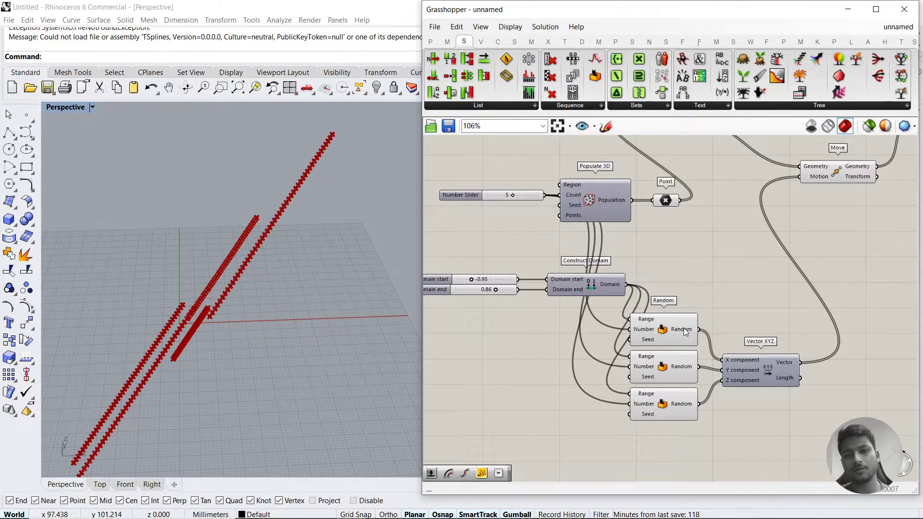
Shift the domain sliders, Construct Domain, Random components and Vector XYZ together to the right of Populate 3D's column
right_click_drag(671, 344, 699, 177)
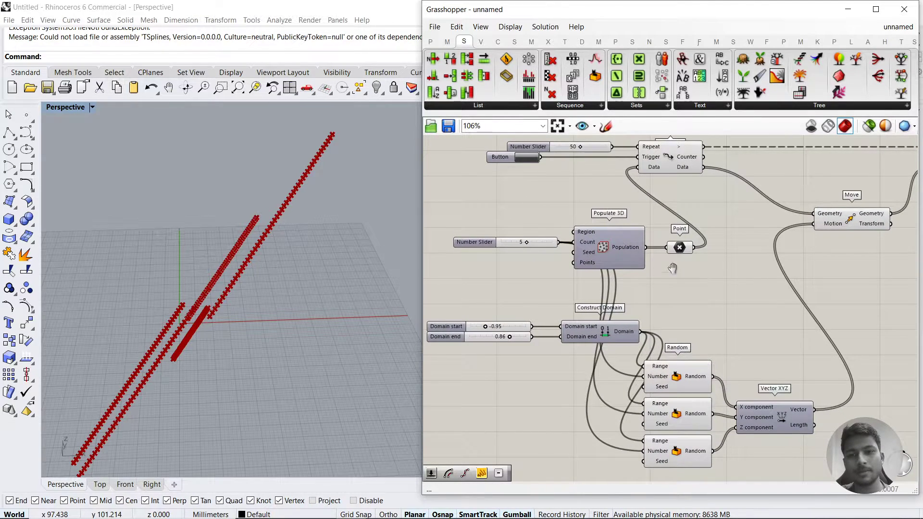
right_click_drag(672, 268, 590, 240)
left_click_drag(718, 458, 508, 312)
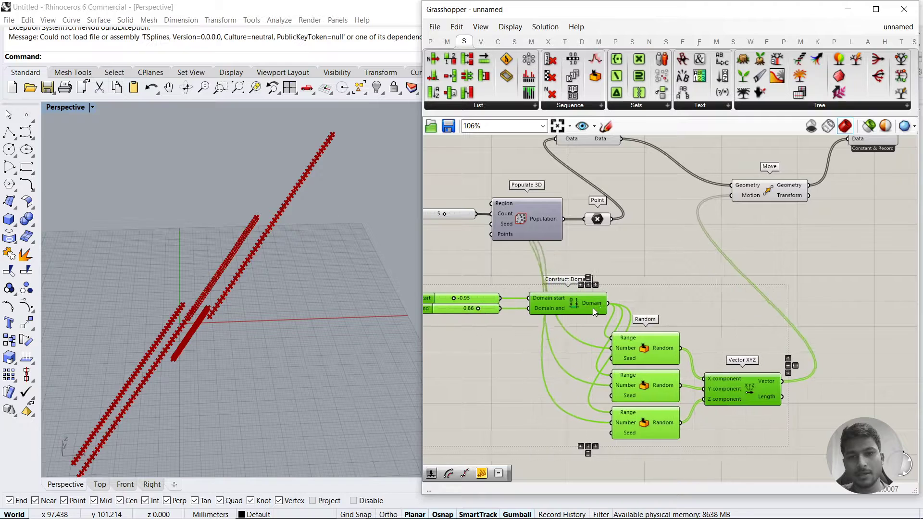
left_click_drag(593, 307, 661, 307)
left_click(622, 154)
right_click_drag(623, 155, 576, 214)
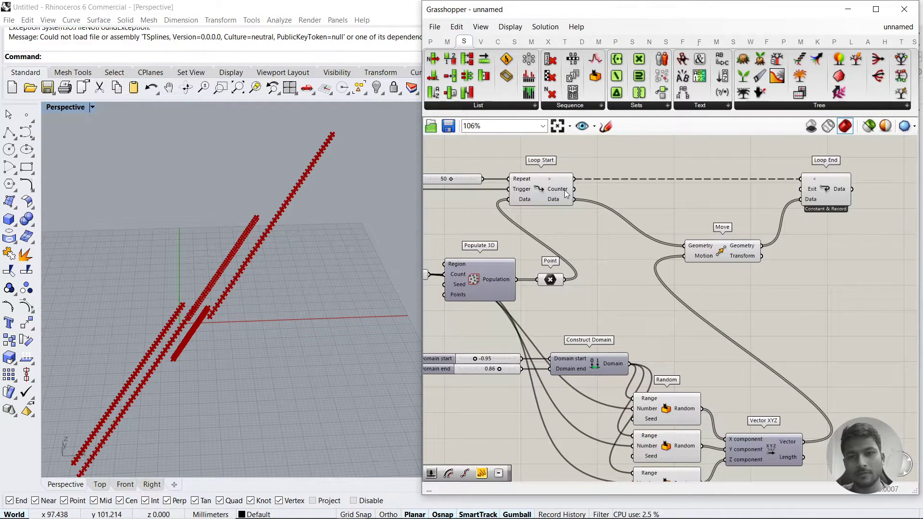
Add an empty panel above Loop Start and wire the Counter output into it
right_click_drag(621, 140, 619, 194)
double_click(619, 194)
type("panel")
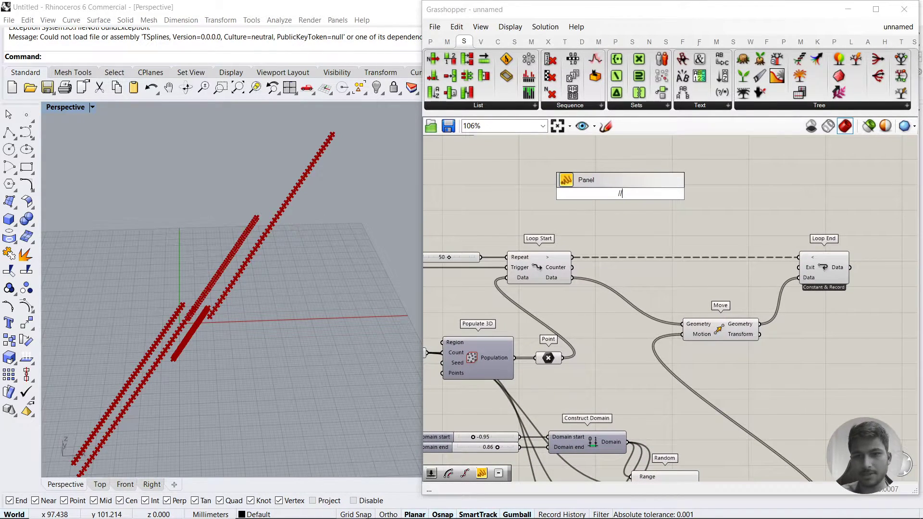
key("Return")
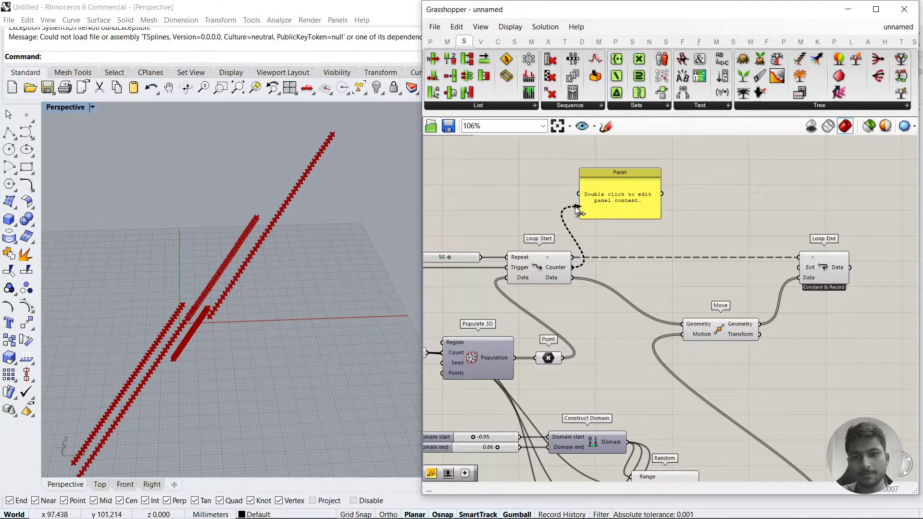
left_click_drag(578, 263, 575, 267)
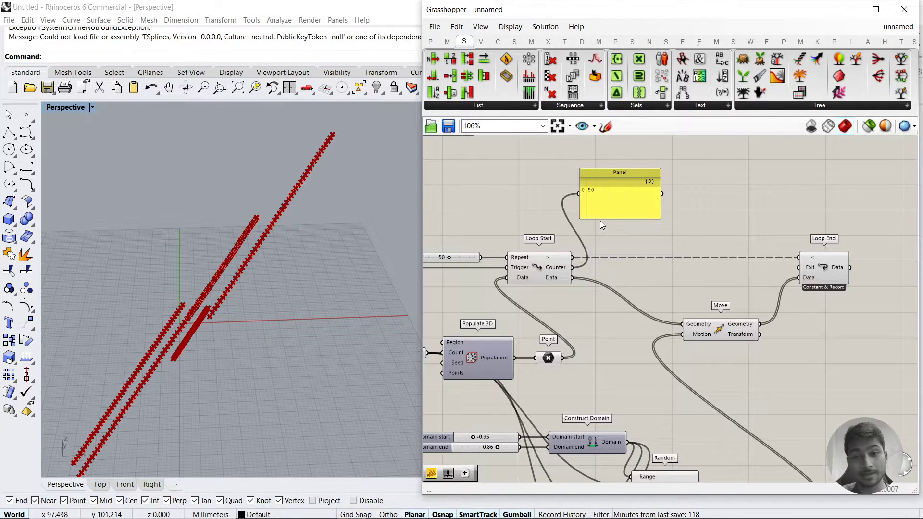
Rerun the loop while watching the iteration counter in the panel beside Loop Start, and delete the panel
scroll(600, 220, "up", 2)
right_click_drag(598, 231, 743, 229)
left_click_drag(722, 160, 721, 226)
scroll(720, 226, "up", 2)
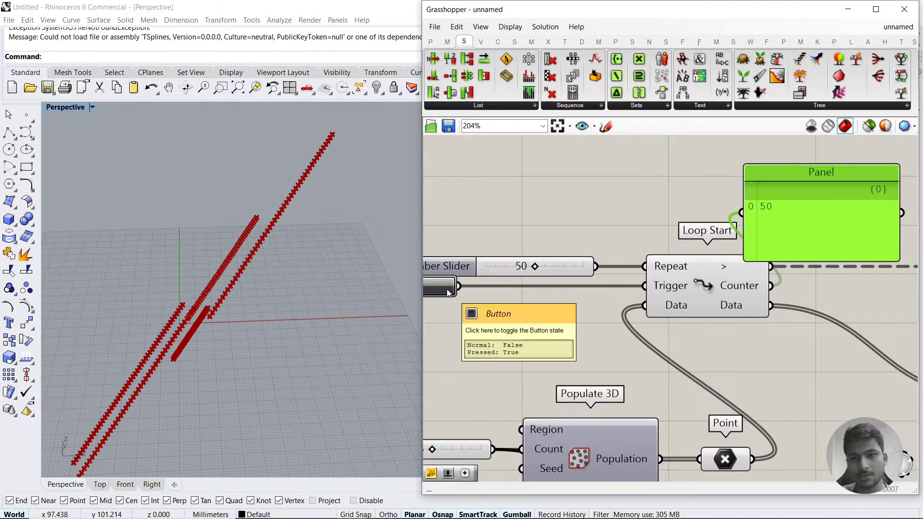
left_click(451, 290)
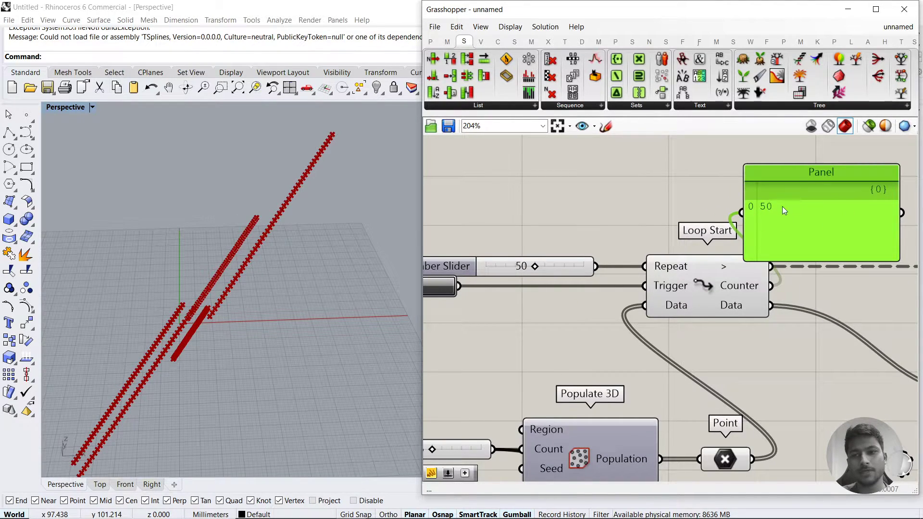
scroll(762, 222, "down", 2)
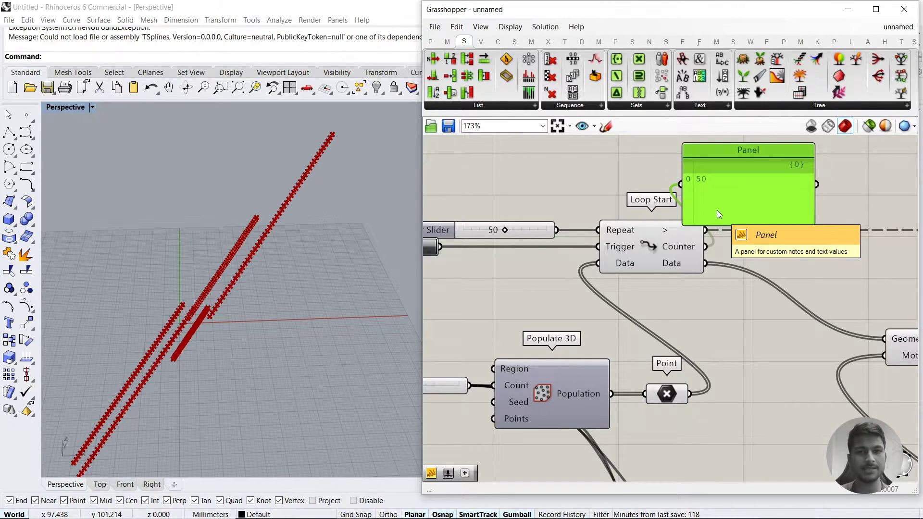
key("Delete")
Wire Loop Start's Counter output into the Seed input of all three Random components
scroll(716, 210, "down", 3)
right_click_drag(725, 338, 674, 147)
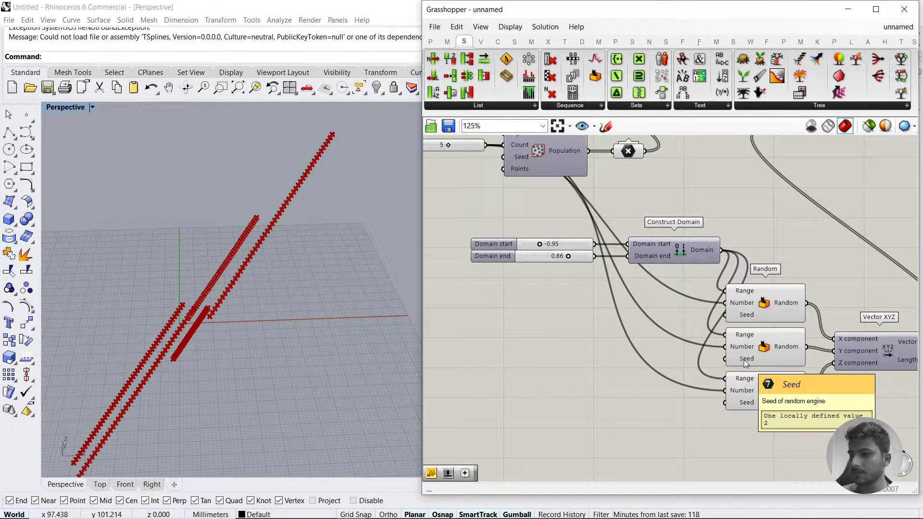
mouse_move(743, 359)
right_mouse_down()
mouse_move(729, 371)
mouse_move(738, 401)
mouse_move(739, 357)
right_mouse_up()
scroll(659, 378, "down", 3)
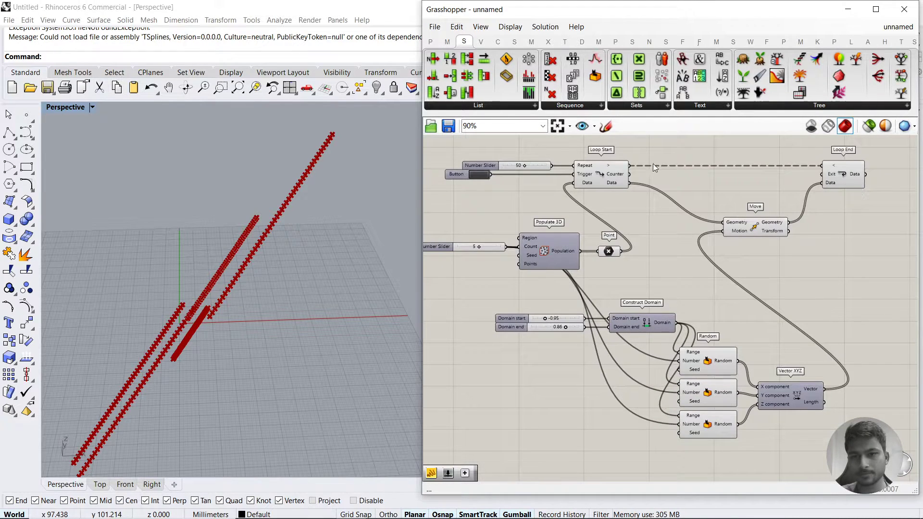
left_click_drag(629, 175, 679, 369)
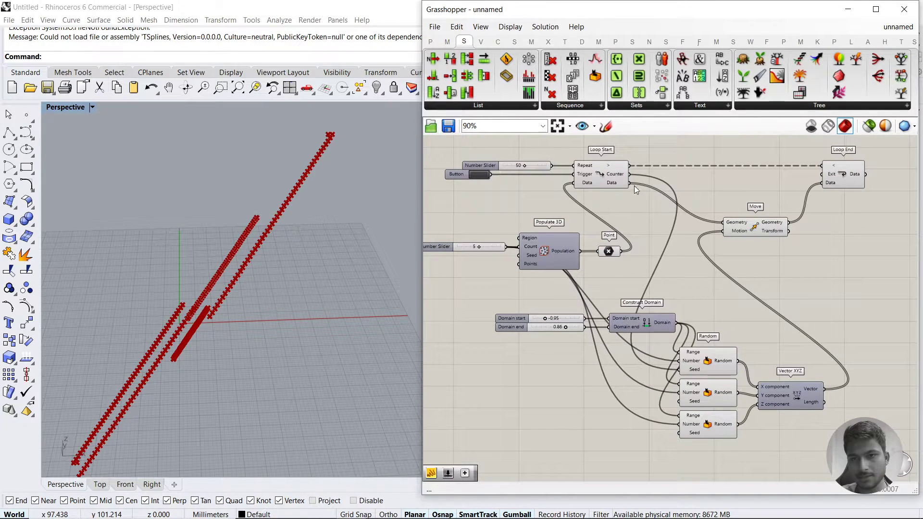
left_click_drag(660, 278, 675, 399)
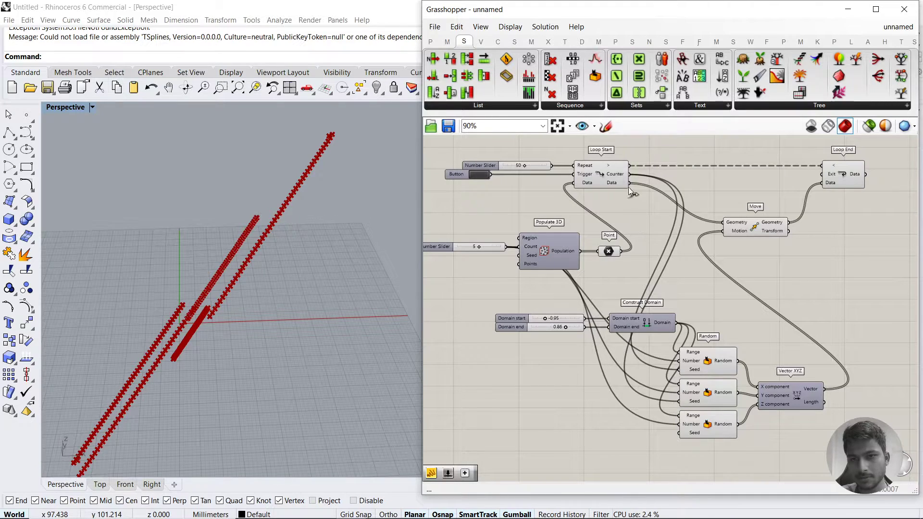
left_click_drag(650, 275, 679, 433)
Move Construct Domain and its two sliders down beside the lowest Random component, clear of the Counter wires
scroll(682, 434, "up", 2)
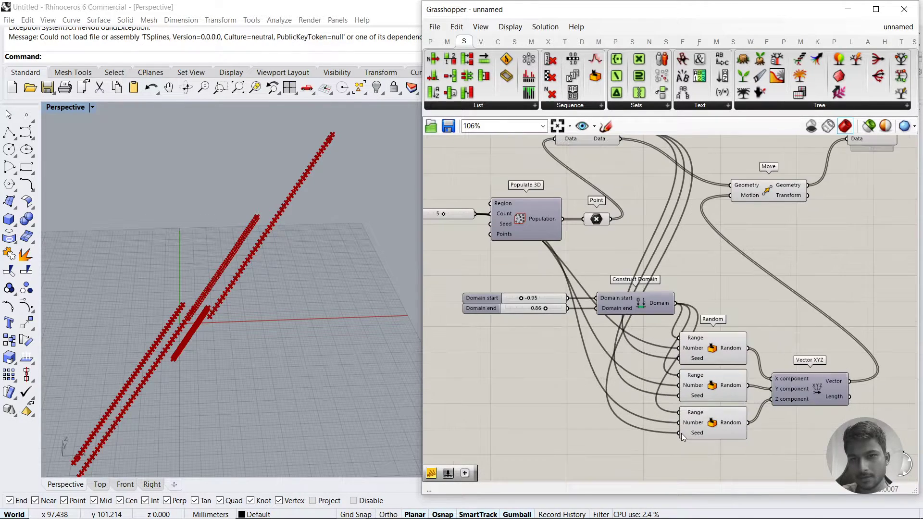
right_click_drag(735, 397, 760, 394)
left_click_drag(667, 327, 610, 414)
left_click_drag(481, 299, 596, 356)
left_click_drag(513, 329, 482, 427)
left_click(644, 458)
right_click_drag(675, 406, 713, 417)
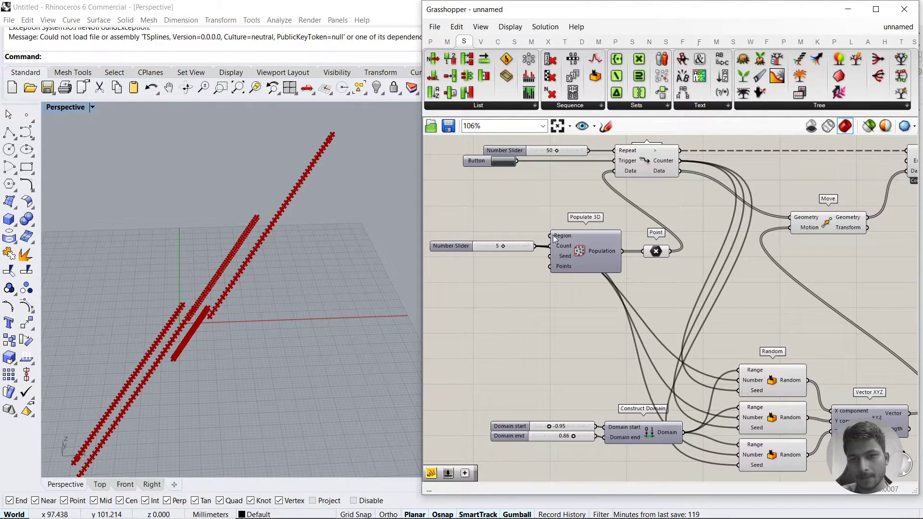
Move the Count slider down below Populate 3D, and highlight Loop End's recorded points in the viewport
left_click_drag(520, 246, 521, 338)
left_click(688, 351)
right_click_drag(688, 351, 550, 374)
left_click(812, 180)
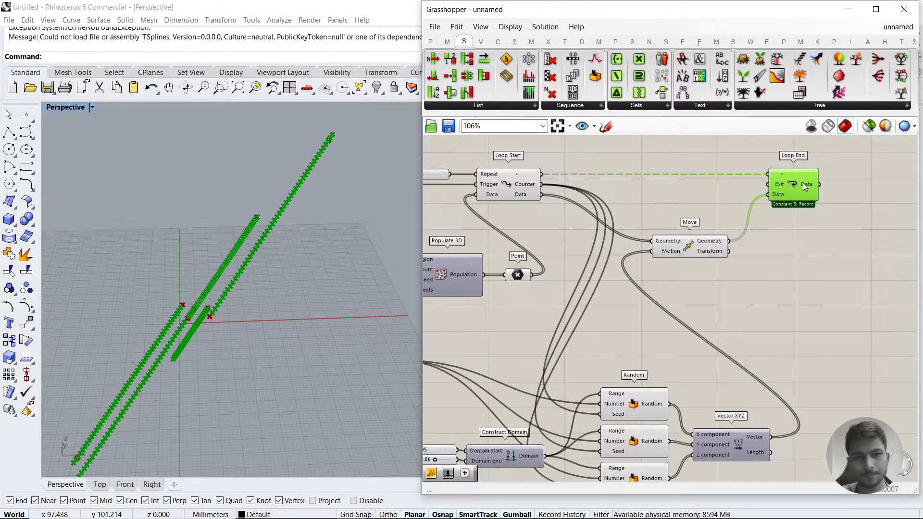
Rerun the loop with the trigger button and examine the new point trails in the Perspective viewport from another angle
left_click(453, 176)
right_click_drag(454, 176, 576, 180)
left_click(491, 190)
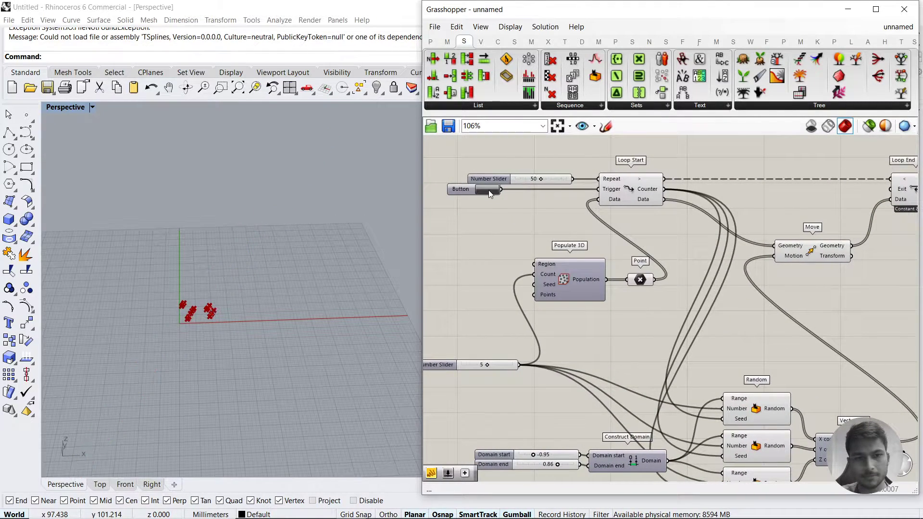
scroll(198, 327, "up", 5)
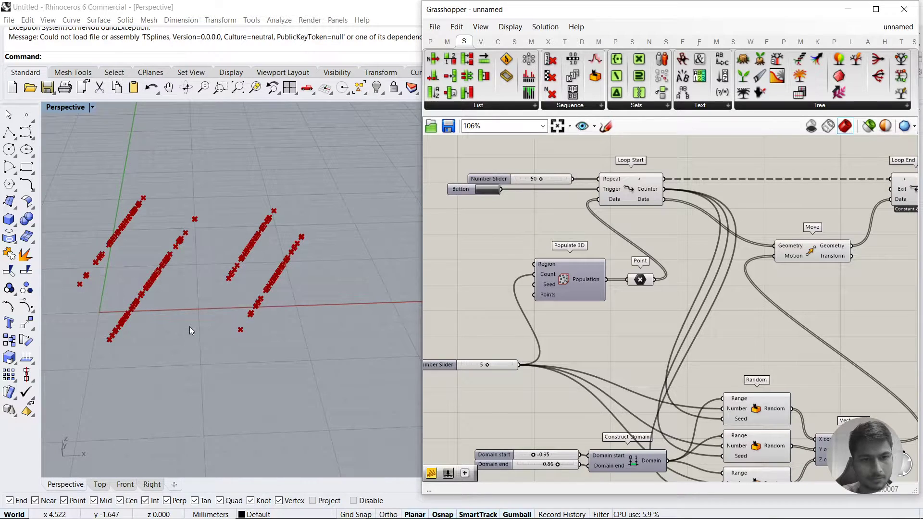
right_click_drag(189, 327, 286, 334)
Disconnect the Loop Start Counter output from the Seed inputs of all three Random components
right_click_drag(670, 363, 667, 319)
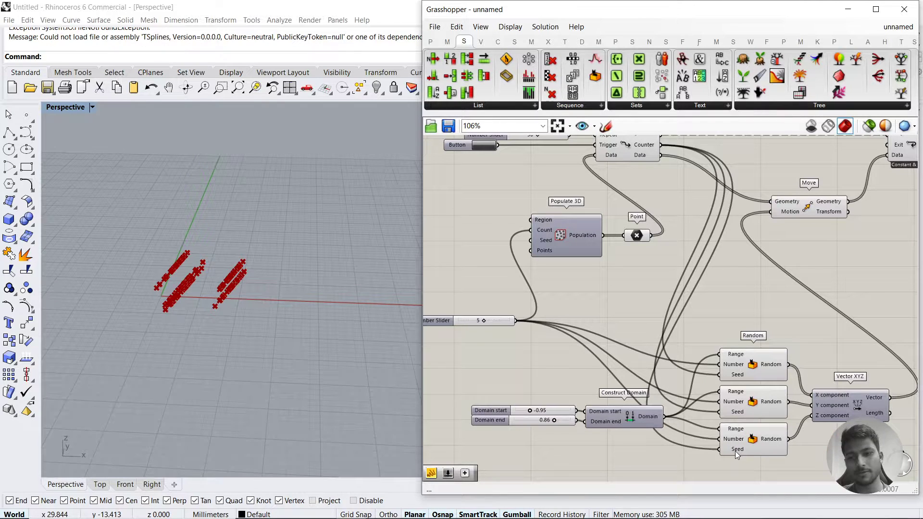
right_click(735, 374)
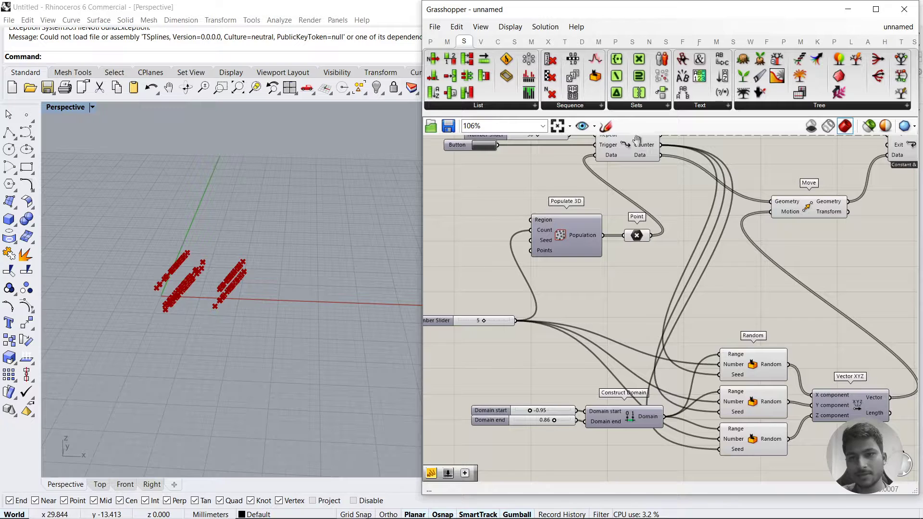
right_click(649, 144)
mouse_move(680, 165)
left_click(756, 166)
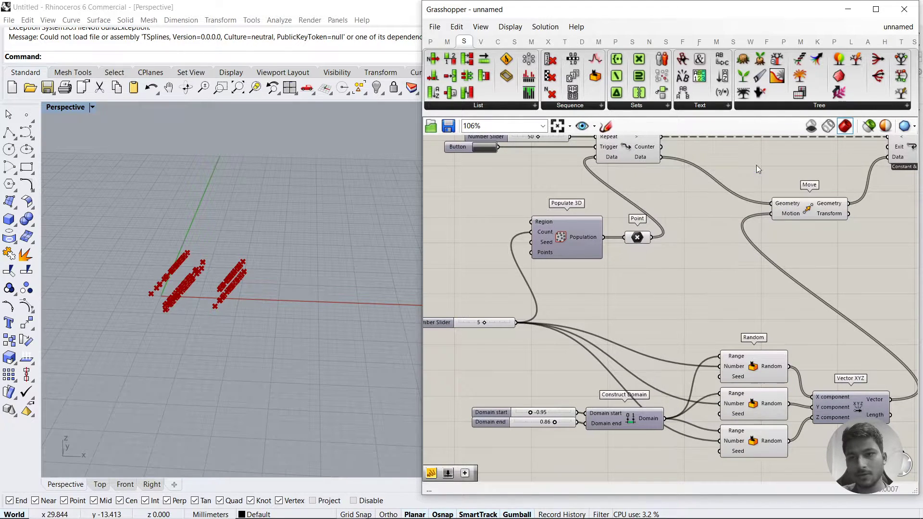
mouse_move(724, 434)
right_mouse_down()
mouse_move(728, 404)
mouse_move(721, 441)
mouse_move(720, 424)
right_mouse_up()
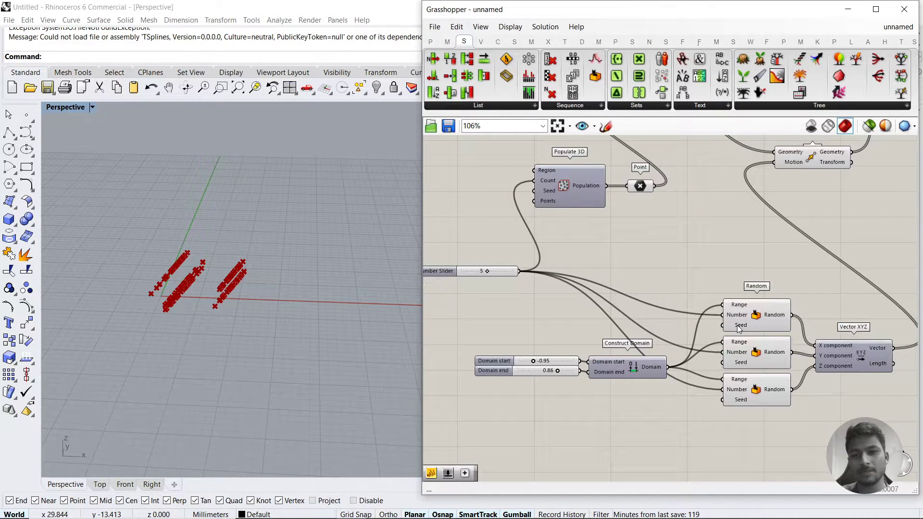
Add a Multiplication component and duplicate it twice, stacking the three above the Random components
double_click(684, 260)
type("mult")
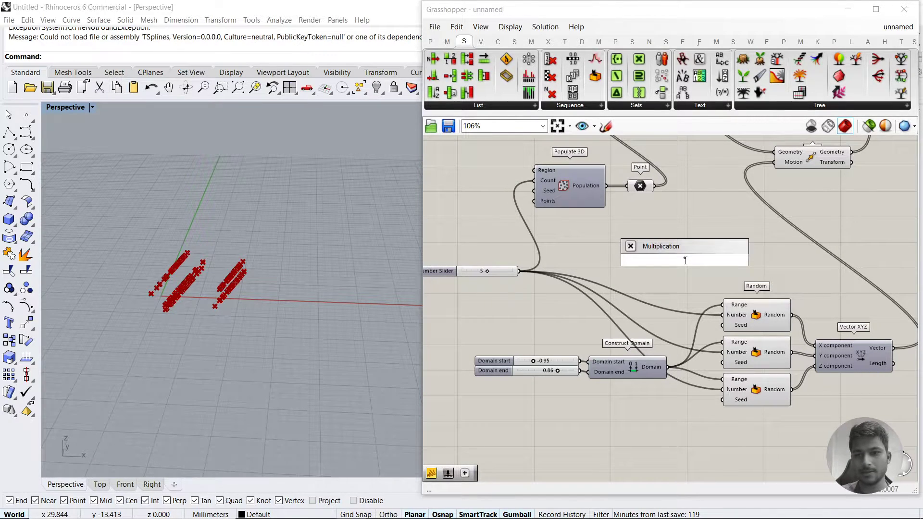
key("Return")
left_click_drag(687, 264, 694, 236)
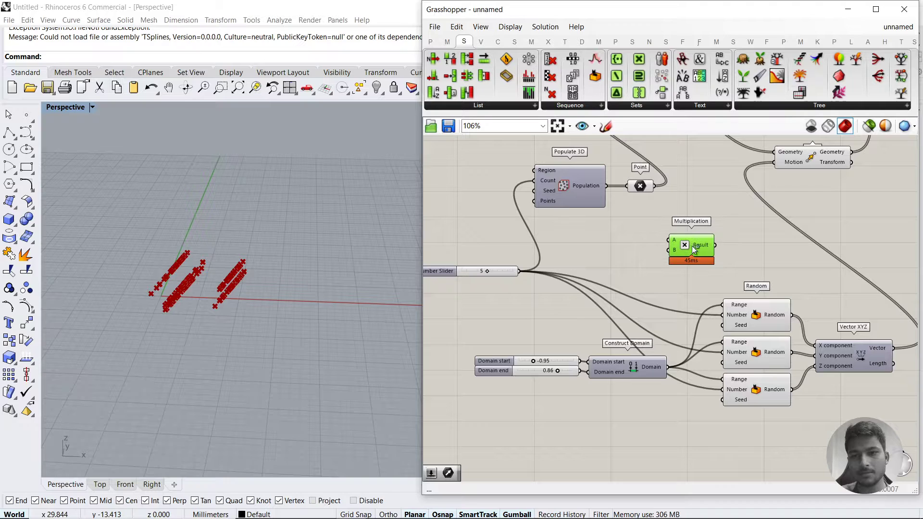
key("ctrl+c")
key("ctrl+v")
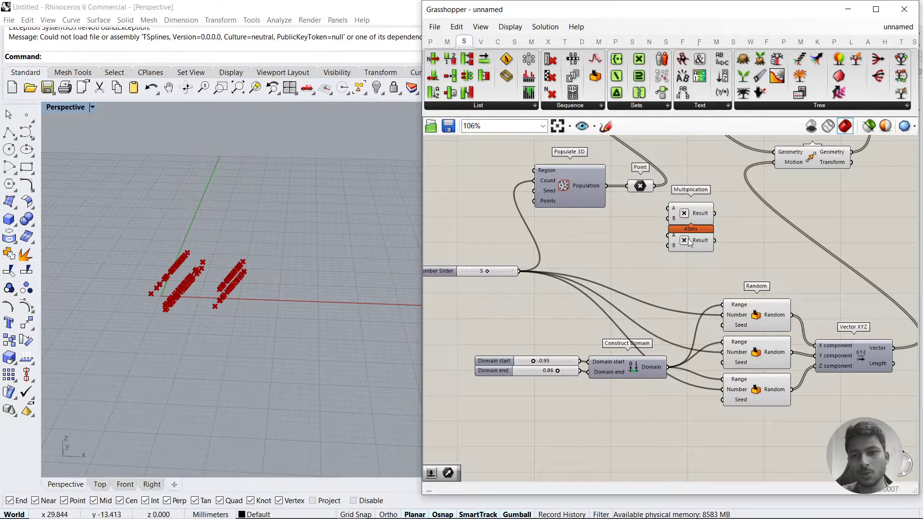
key("ctrl+v")
left_click_drag(692, 262, 688, 201)
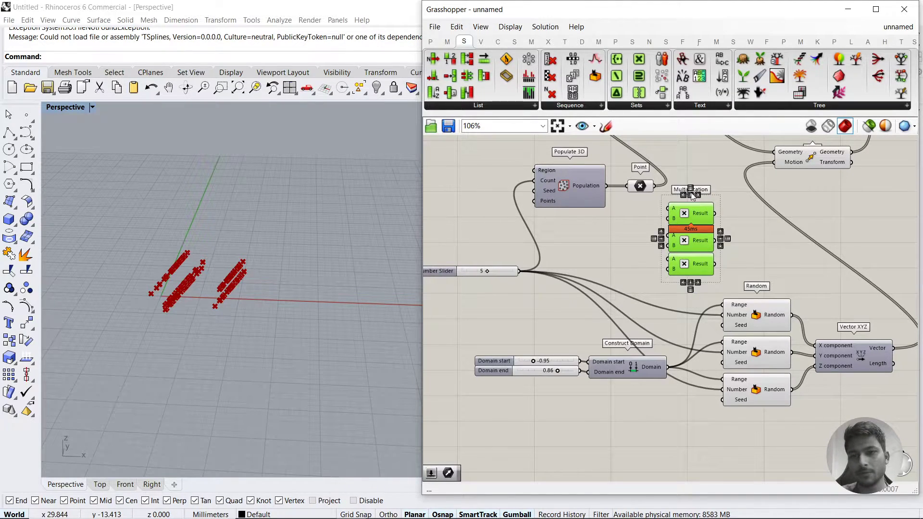
Add a panel containing 245 and wire it into the B input of the uppermost Multiplication
double_click(630, 220)
type("//")
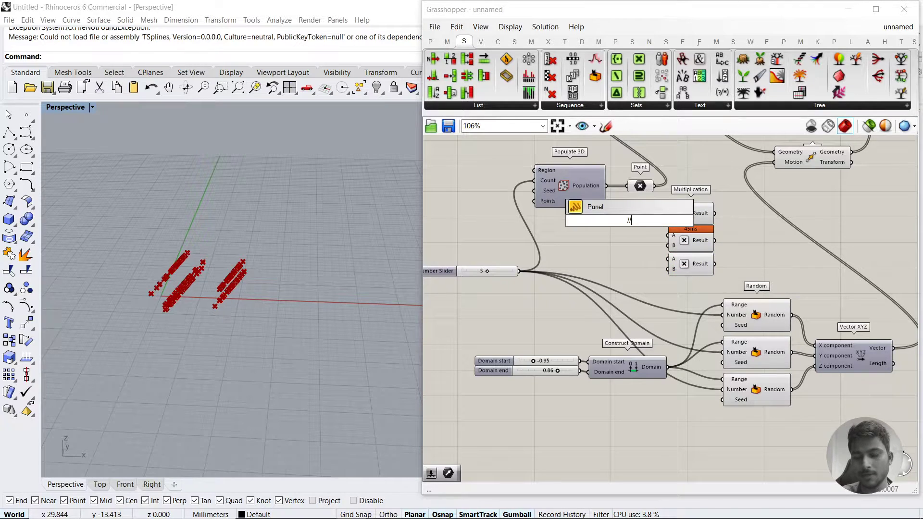
type("245")
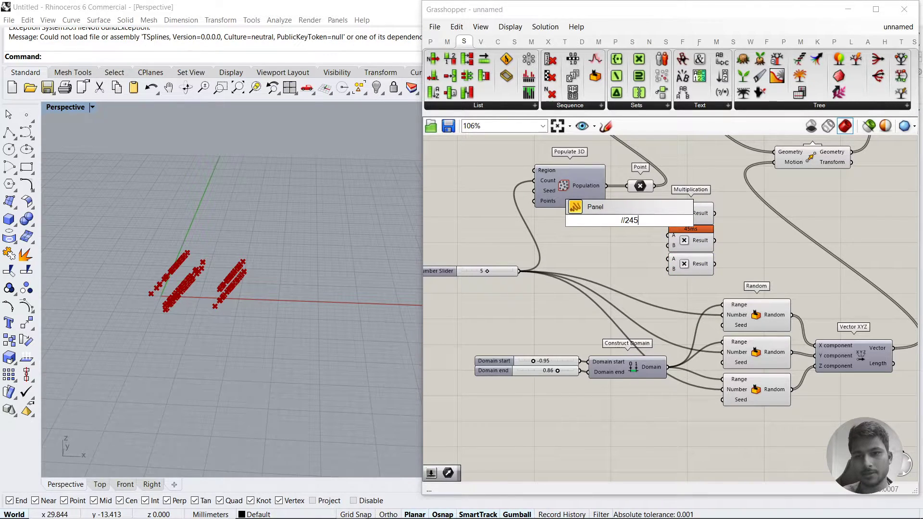
key("Return")
left_click_drag(639, 227, 630, 244)
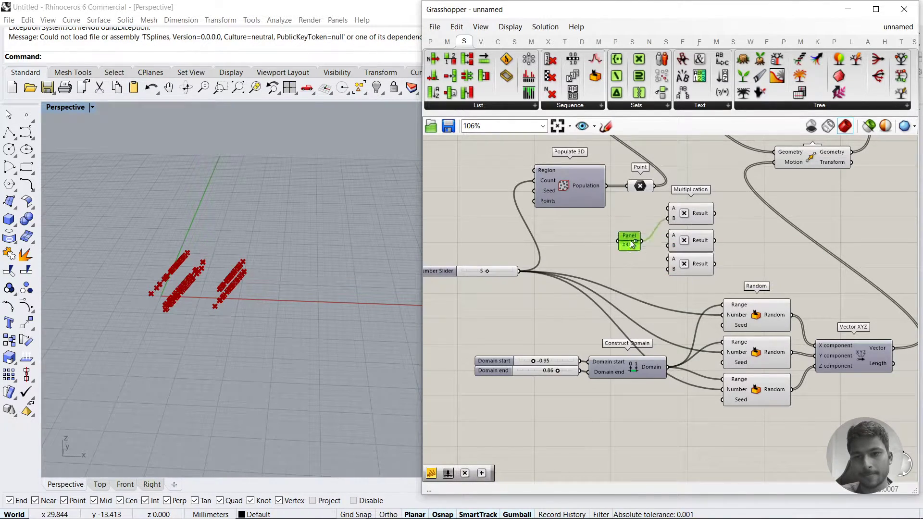
Create two more panels below the 245 panel, containing 626 and 561121
double_click(631, 245)
type("sd")
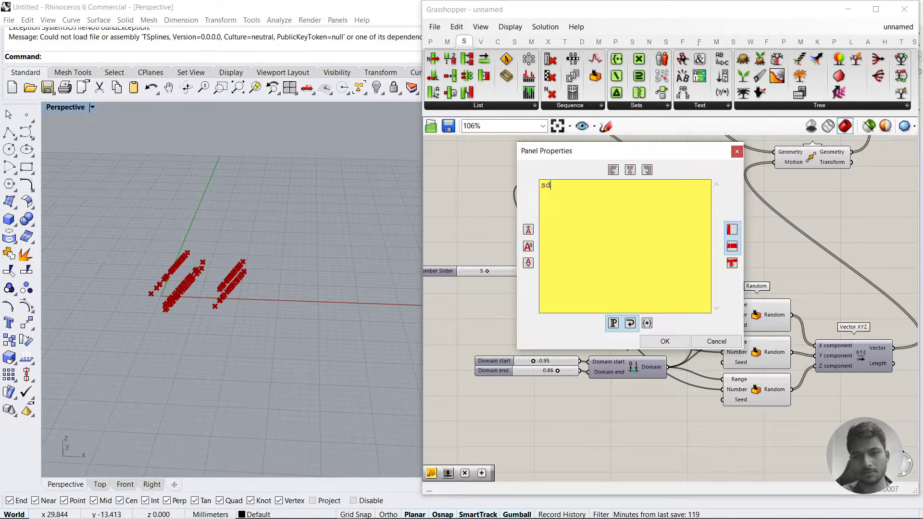
type("26+2")
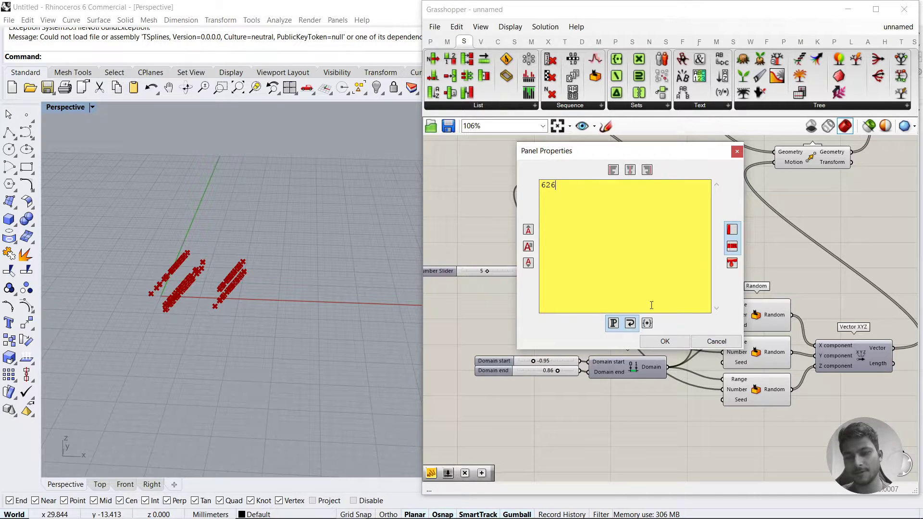
left_click(664, 341)
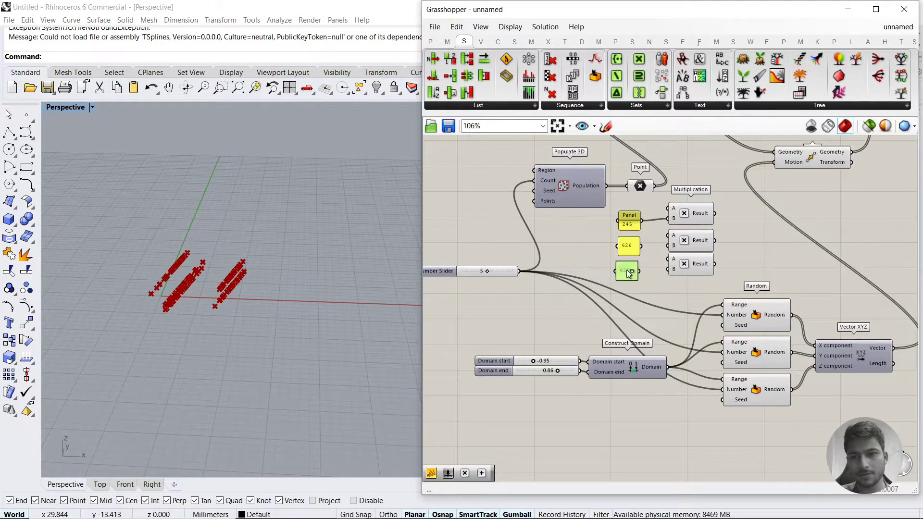
double_click(627, 249)
type("561121")
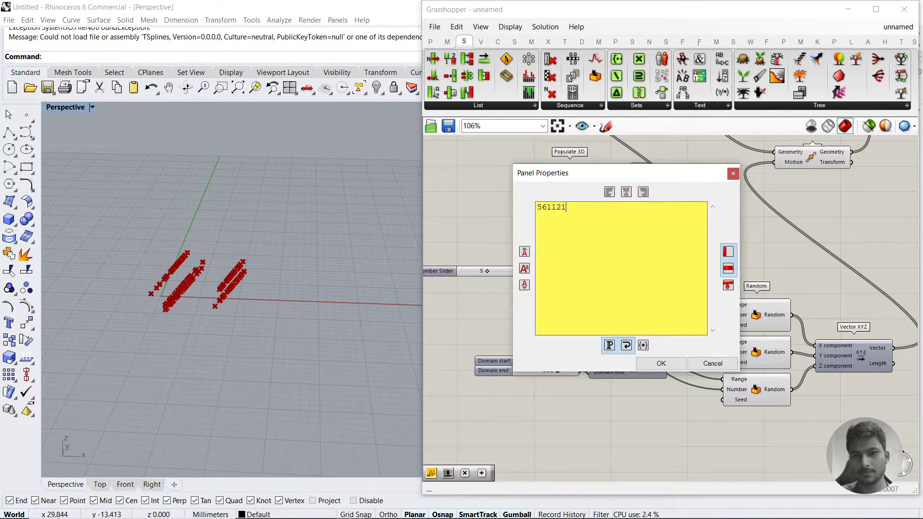
left_click(669, 365)
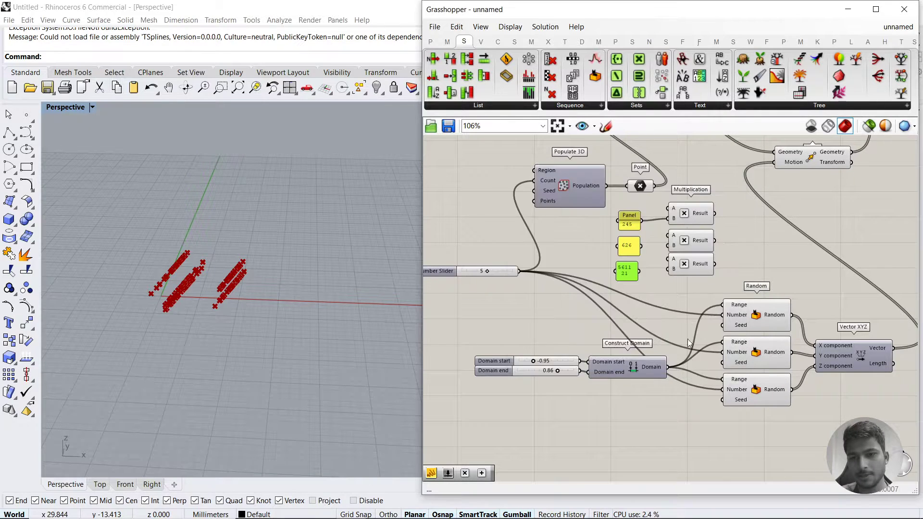
Wire the Counter into every Multiplication's A input, and the 626 and 561121 panels into the second and third B inputs
right_click_drag(712, 268, 703, 346)
left_click_drag(655, 173, 659, 287)
left_click_drag(654, 172, 661, 316)
scroll(655, 336, "up", 3)
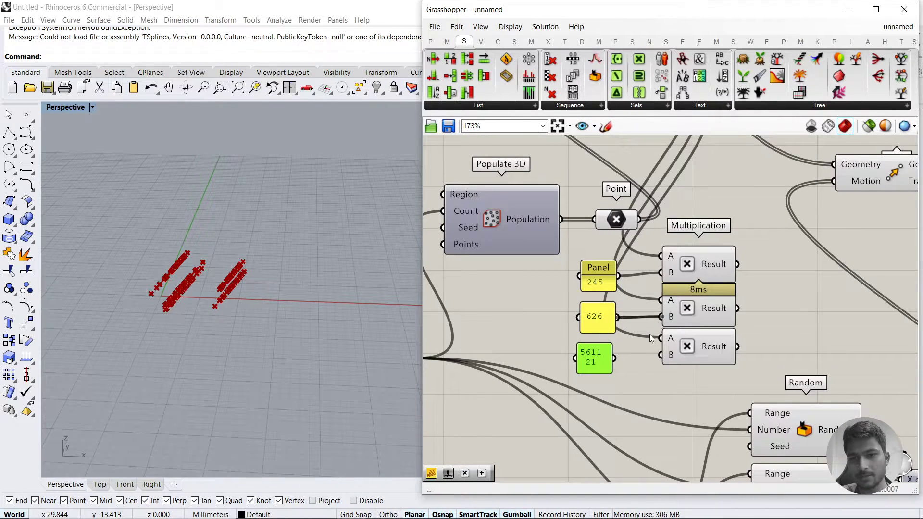
left_click_drag(614, 358, 661, 354)
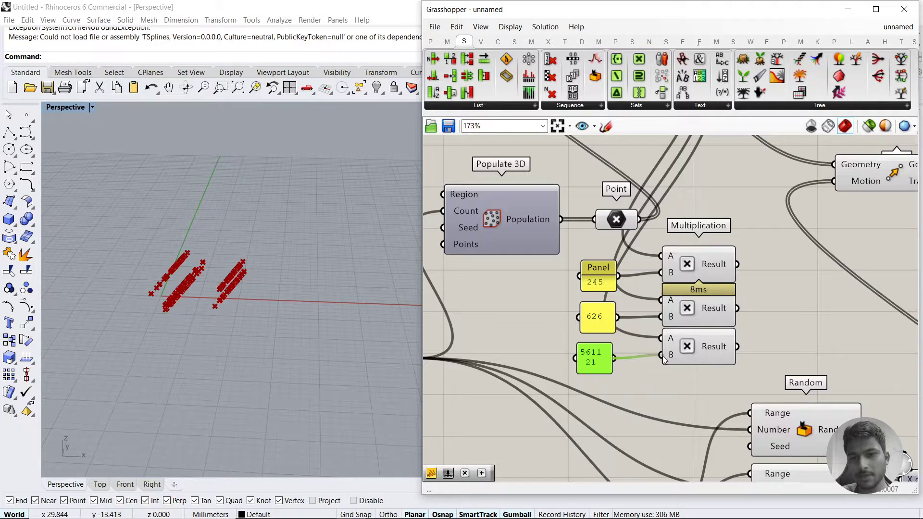
Check the Multiplication results in a temporary panel, and delete that panel
double_click(777, 278)
type("panel")
key("Return")
left_click_drag(777, 279, 853, 279)
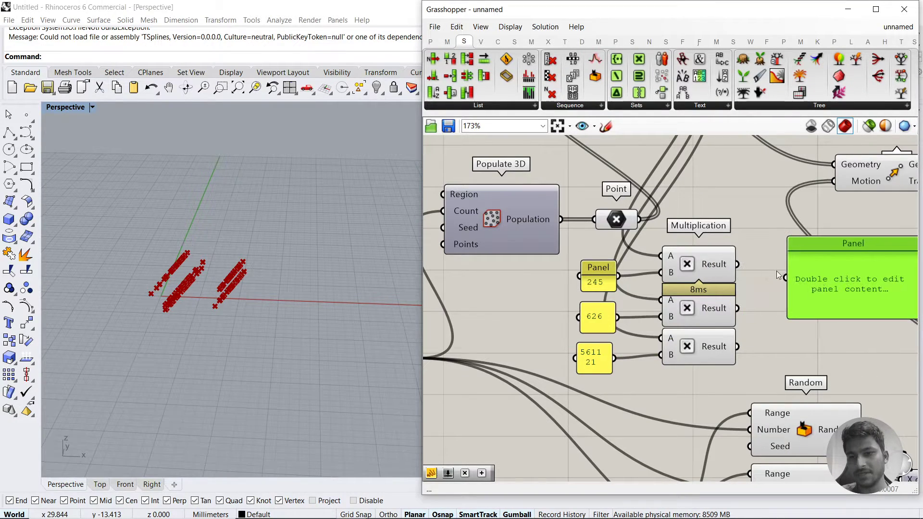
left_click_drag(737, 264, 786, 277)
right_click_drag(753, 311, 667, 282)
left_click_drag(699, 248, 651, 317)
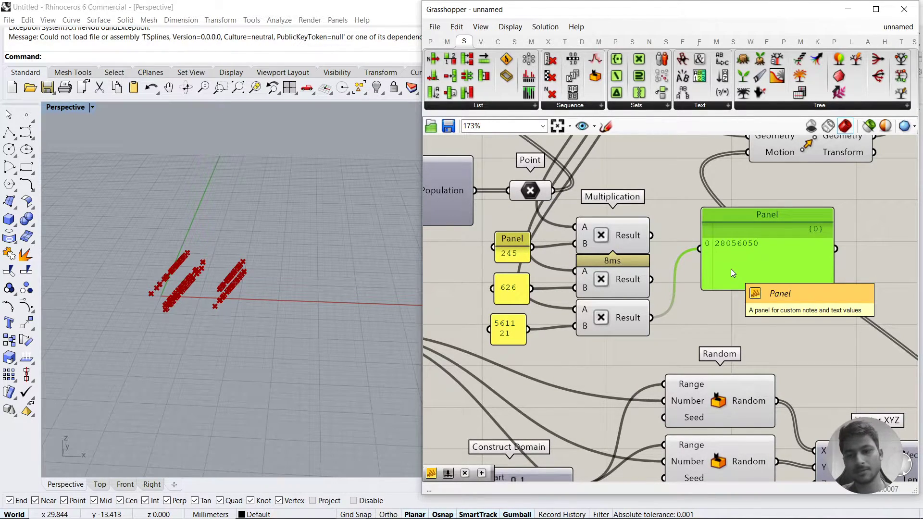
key("Delete")
Align the value panels and wire each Multiplication Result into the Seed input of its corresponding Random component
scroll(730, 269, "down", 3)
right_click_drag(687, 247, 691, 227)
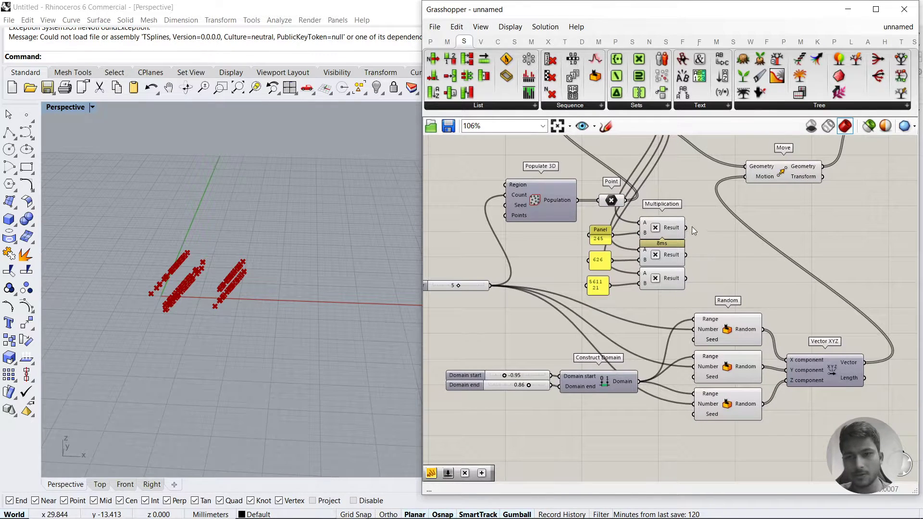
left_click_drag(602, 236, 605, 286)
left_click_drag(686, 228, 697, 341)
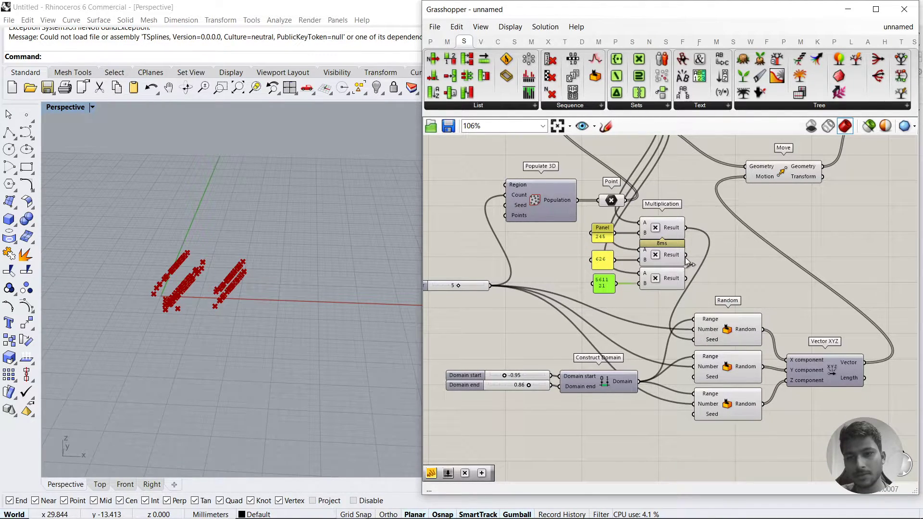
left_click_drag(686, 255, 693, 377)
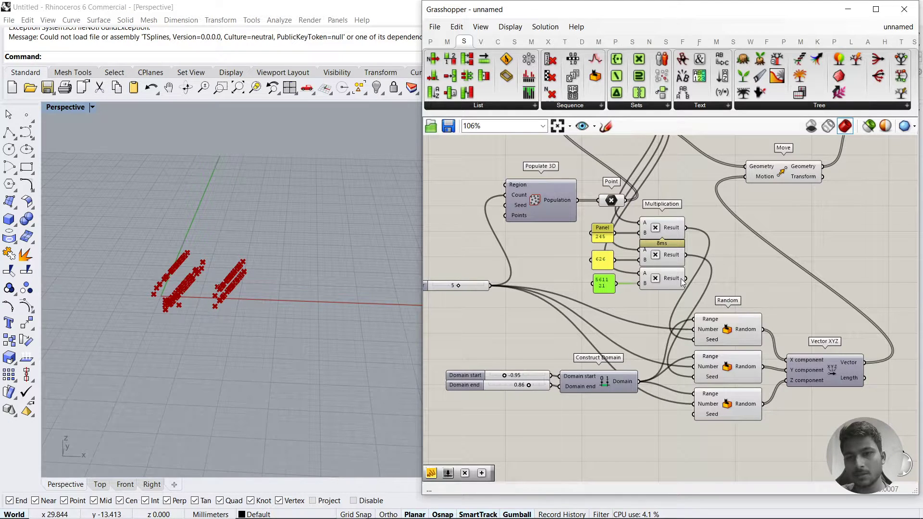
left_click_drag(686, 278, 692, 414)
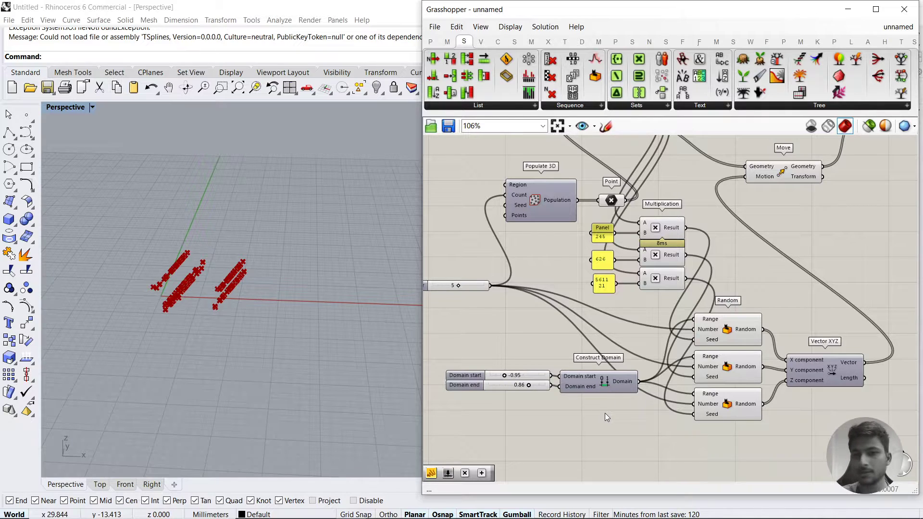
Widen the Grasshopper window and fit the whole loop definition from Loop Start to Loop End in view
scroll(594, 296, "down", 2)
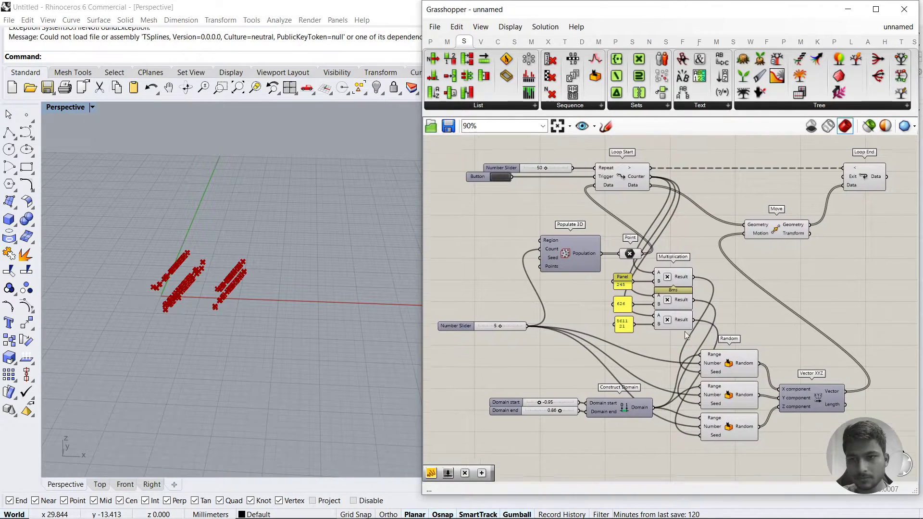
left_click_drag(422, 289, 368, 288)
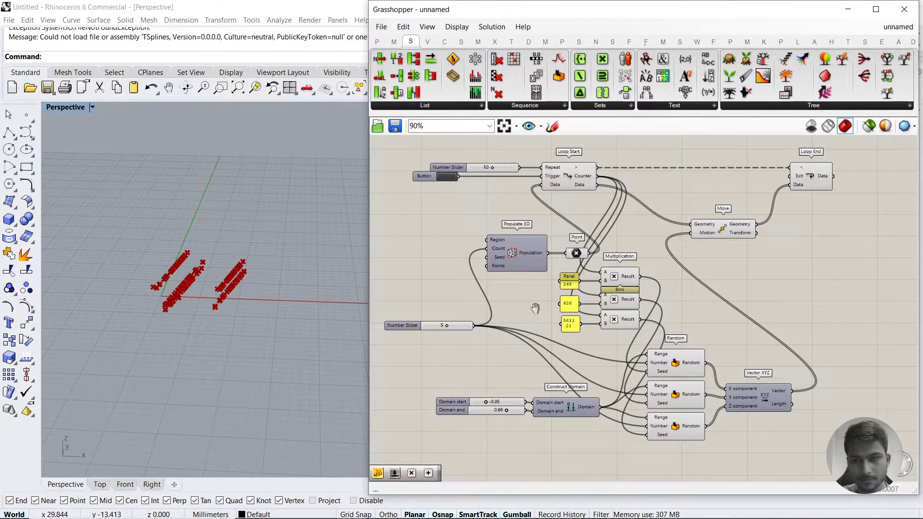
scroll(580, 274, "up", 2)
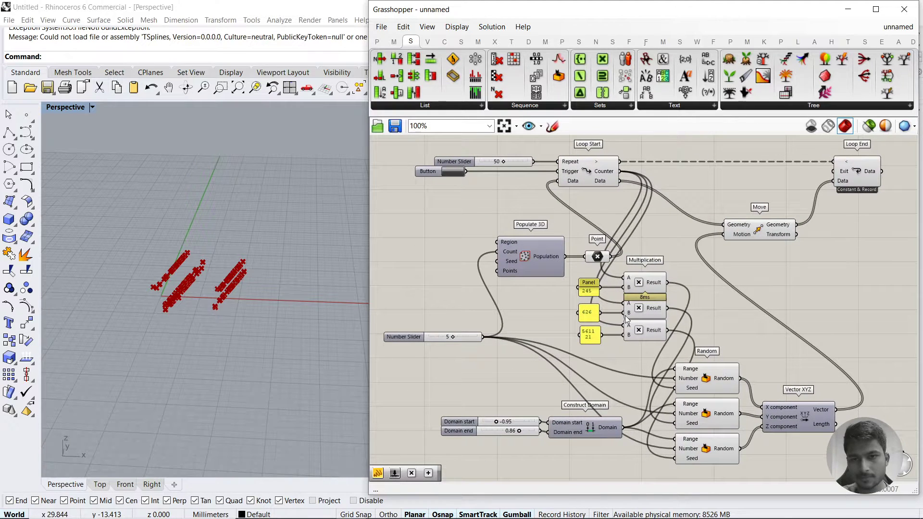
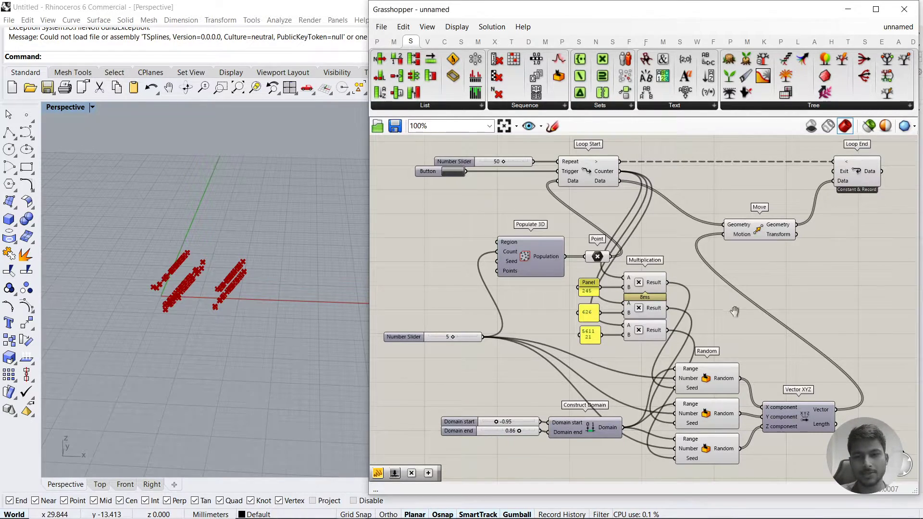
Highlight Loop Start and Loop End together to review how the loop components are connected
mouse_move(731, 296)
right_mouse_down()
mouse_move(745, 308)
mouse_move(756, 303)
mouse_move(756, 314)
right_mouse_up()
left_click_drag(498, 206, 462, 185)
left_click(612, 185)
right_click_drag(571, 242, 527, 249)
left_click(834, 197, "shift")
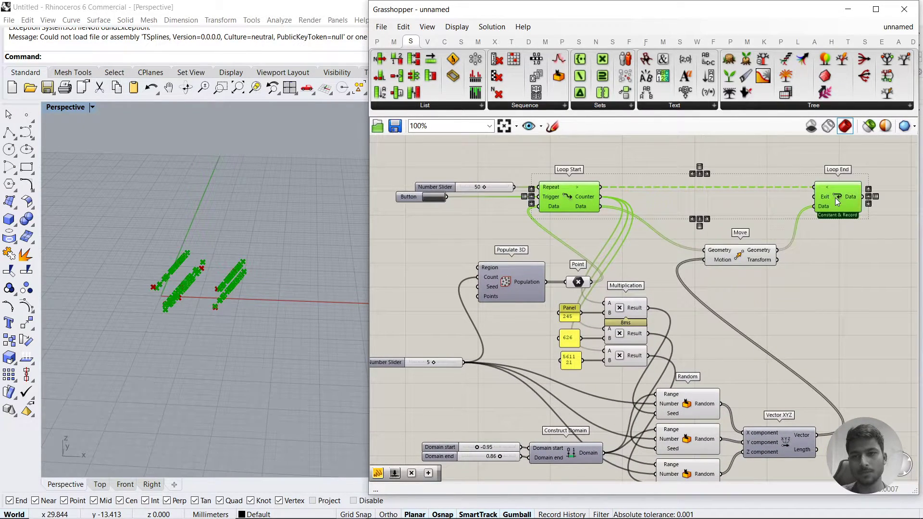
left_click(768, 291)
Move Populate 3D and Point up beside Loop Start's Data input, and shift the Count slider slightly down
right_click_drag(692, 302, 720, 300)
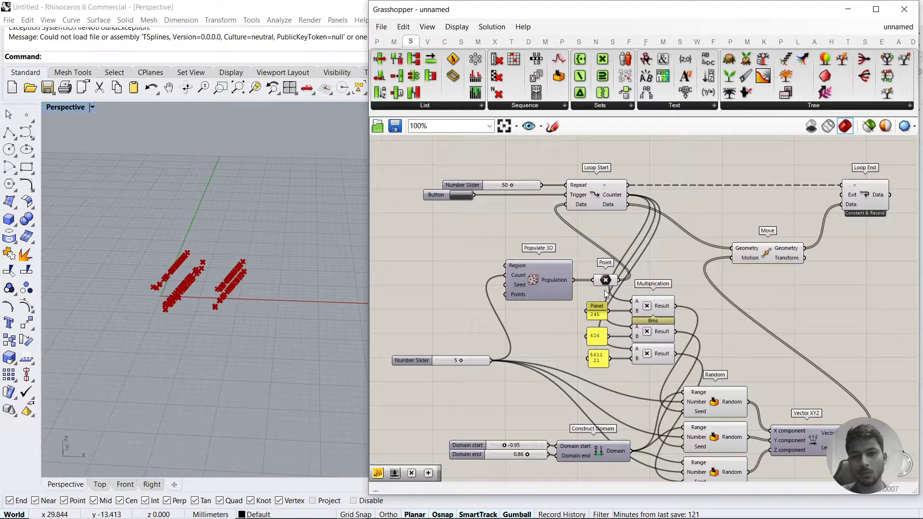
left_click_drag(601, 284, 535, 255)
left_click(548, 291)
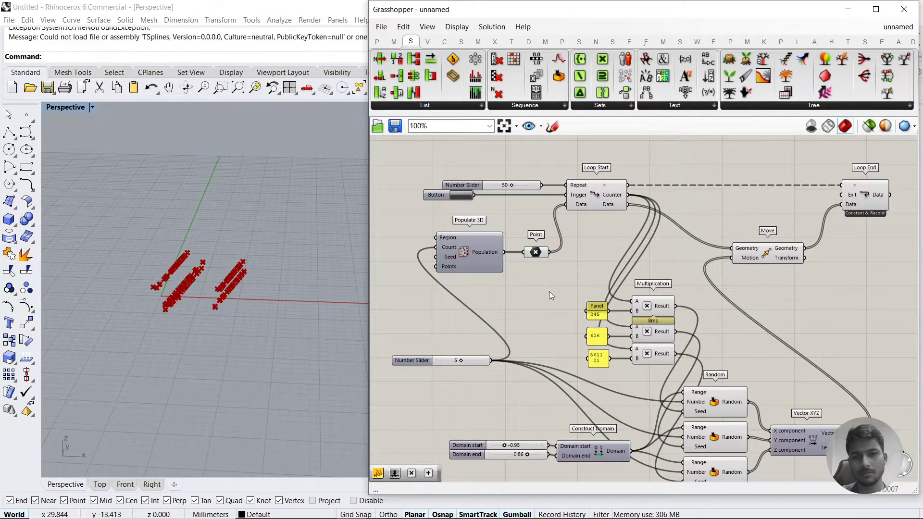
right_click_drag(516, 345, 519, 313)
left_click(477, 331)
left_click_drag(470, 327, 474, 339)
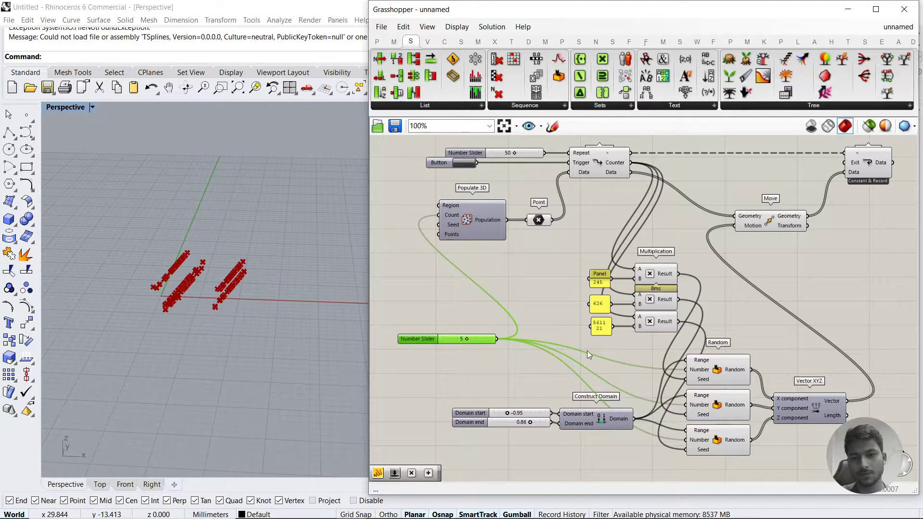
Add a panel and feed it each of the three Random outputs in turn to compare their values, then delete it
right_click_drag(791, 346, 755, 325)
double_click(755, 324)
type("panel")
key("Return")
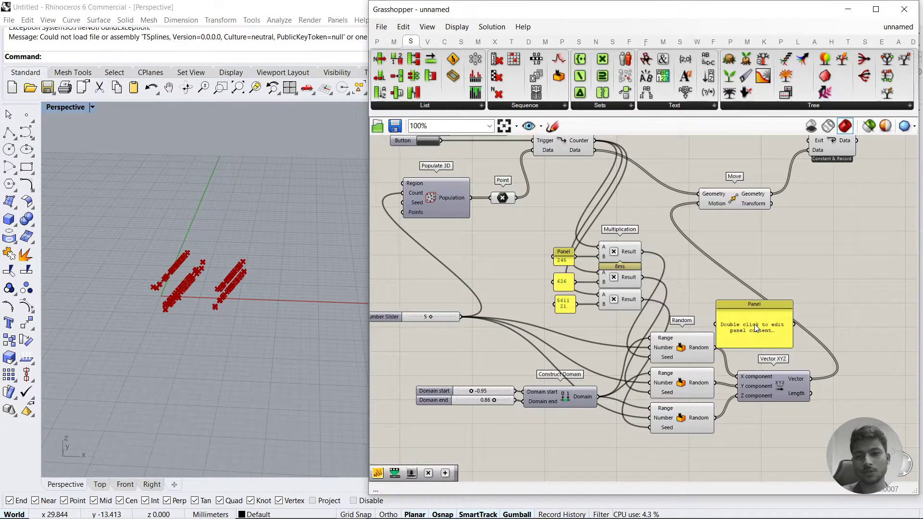
left_click_drag(715, 348, 774, 326)
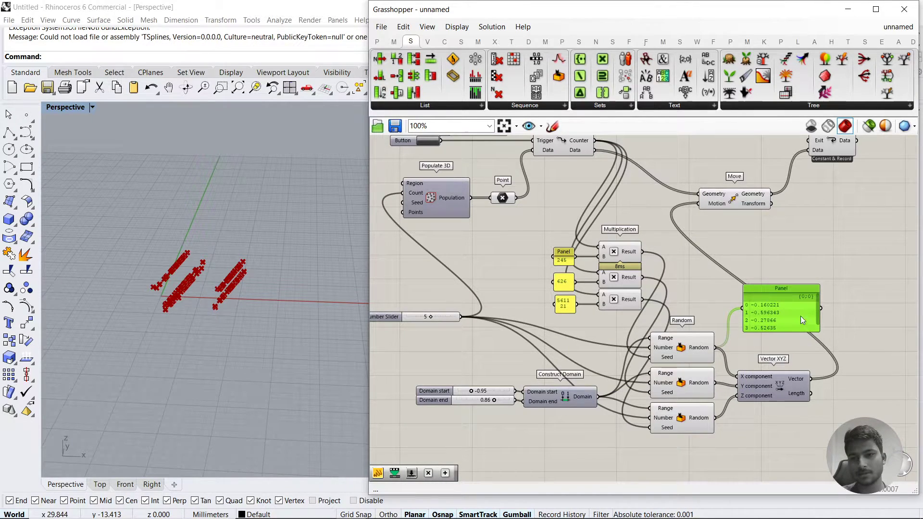
left_click(703, 347)
left_click_drag(715, 383, 740, 316)
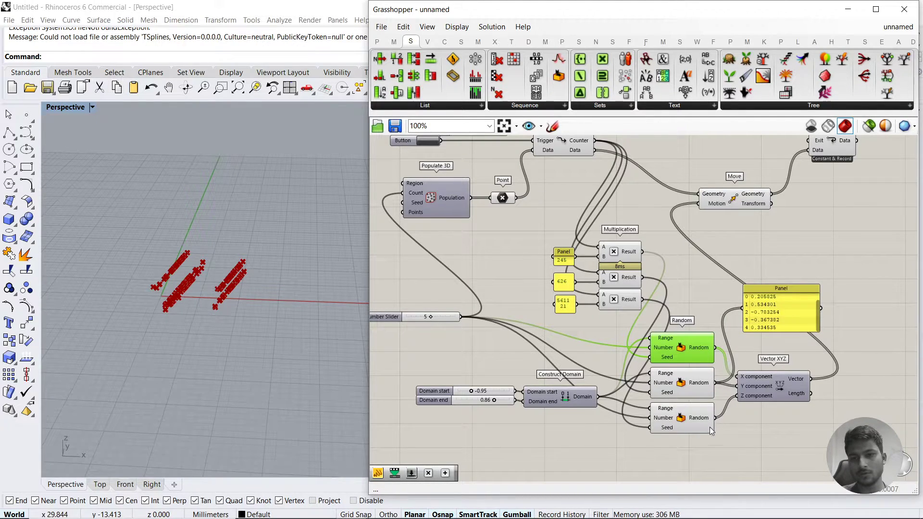
left_click_drag(715, 418, 754, 323)
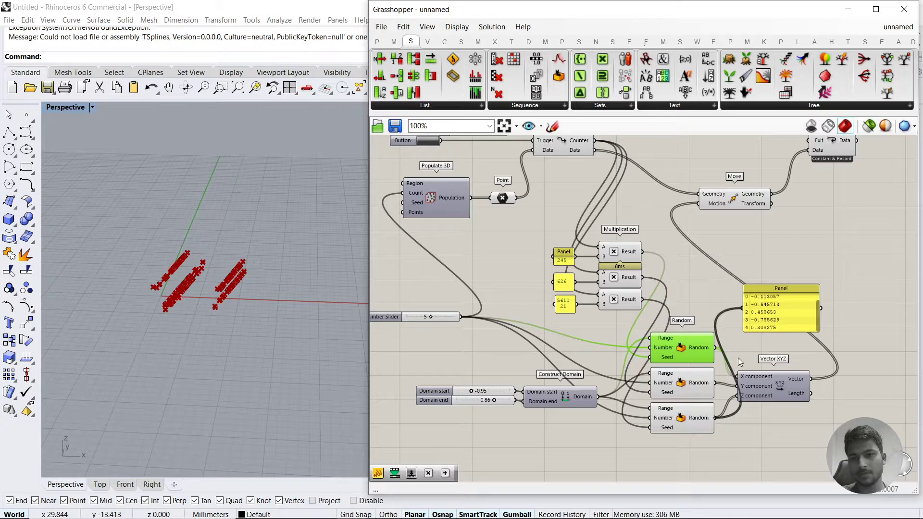
left_click(758, 328)
key("Delete")
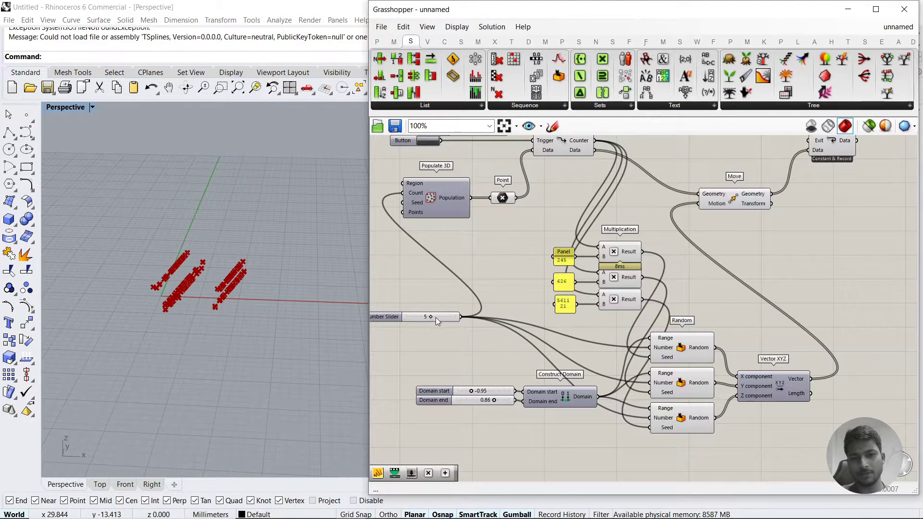
Try 6 on the shared point-count slider, then set it to 2
left_click_drag(431, 318, 436, 318)
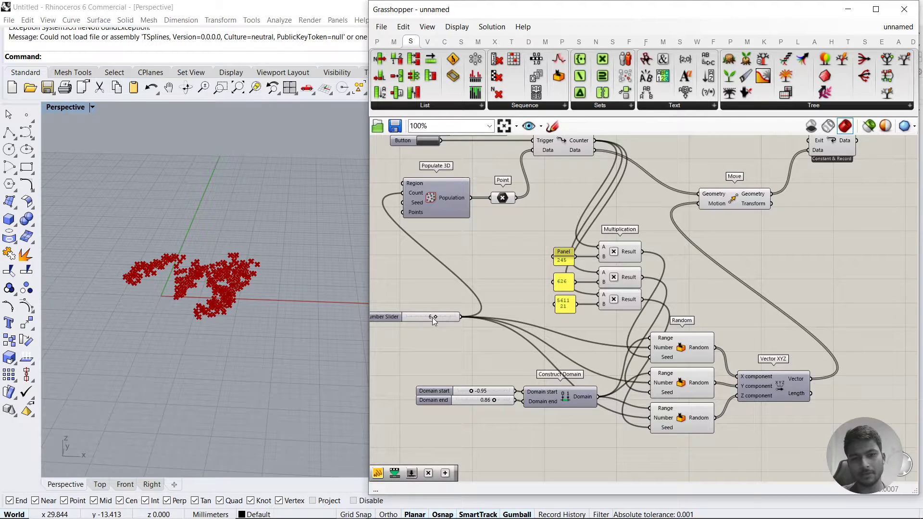
left_click_drag(434, 317, 417, 319)
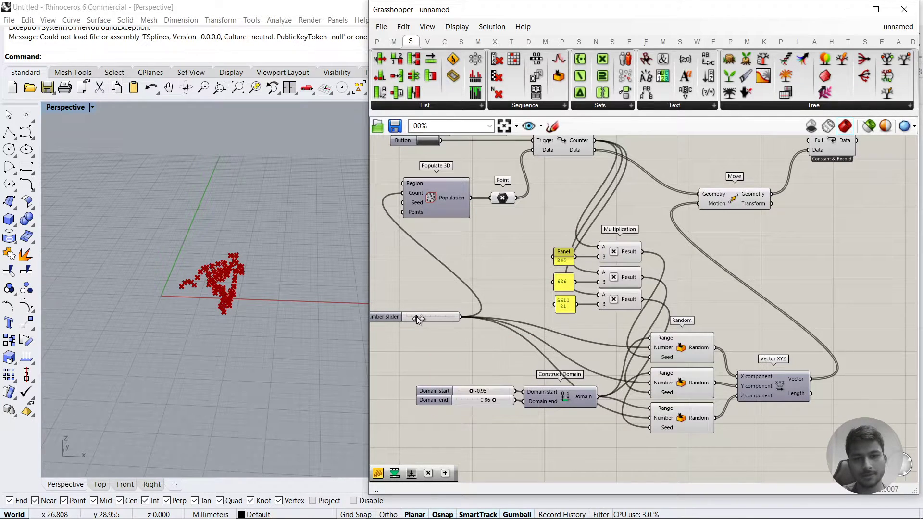
Turn off the preview of the components feeding the loop, from Loop Start through Move, keeping only Loop End's points displayed
right_click_drag(441, 281, 475, 358)
right_click_drag(849, 275, 637, 272)
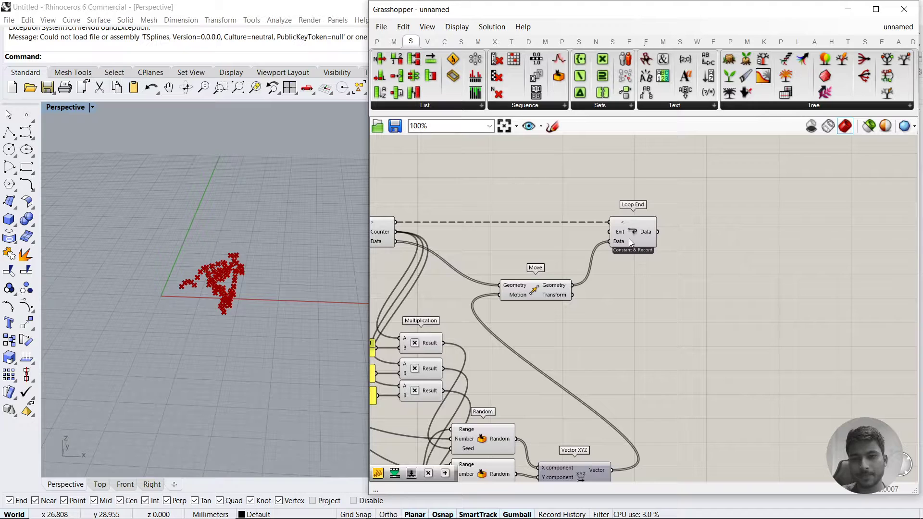
scroll(710, 302, "down", 2)
left_click_drag(688, 451, 415, 170)
middle_click(499, 222)
left_click(537, 188)
scroll(497, 224, "up", 3)
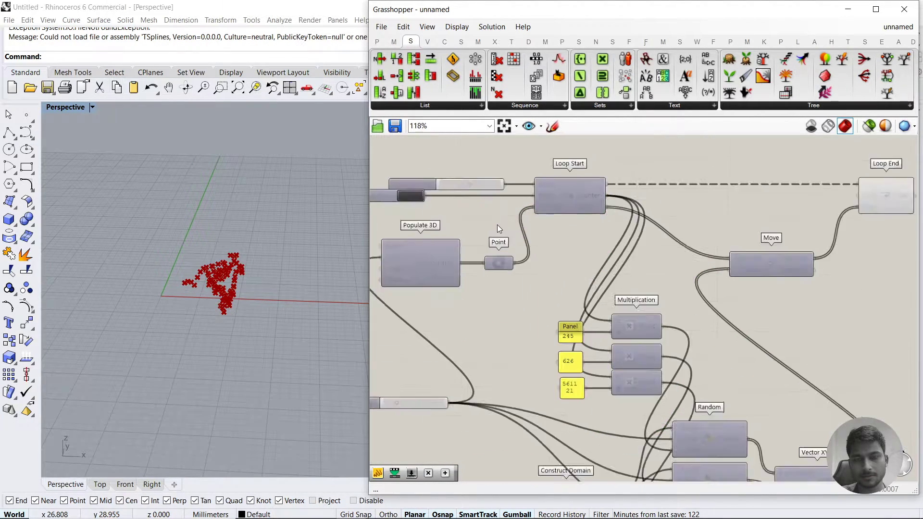
Restart the loop with the Button wired to Loop Start's Trigger and examine the recorded point trails in the Perspective view
scroll(310, 281, "up", 5)
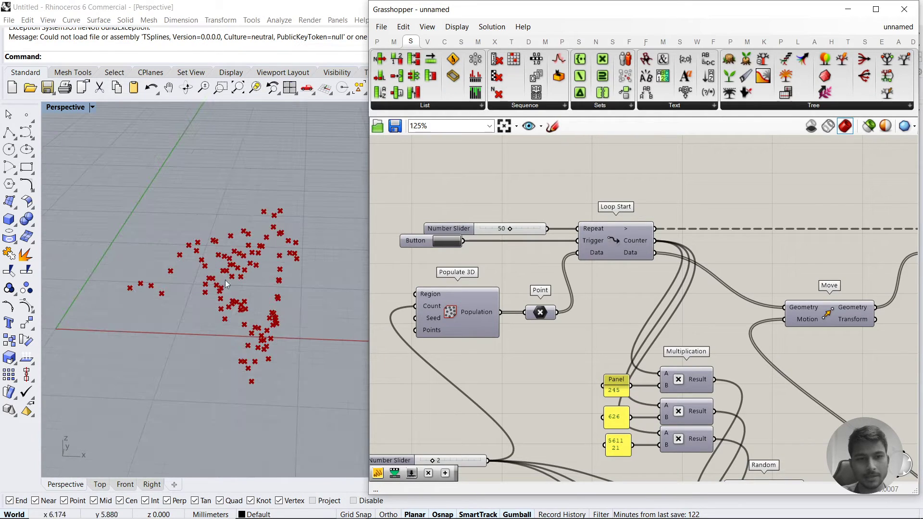
left_click(455, 242)
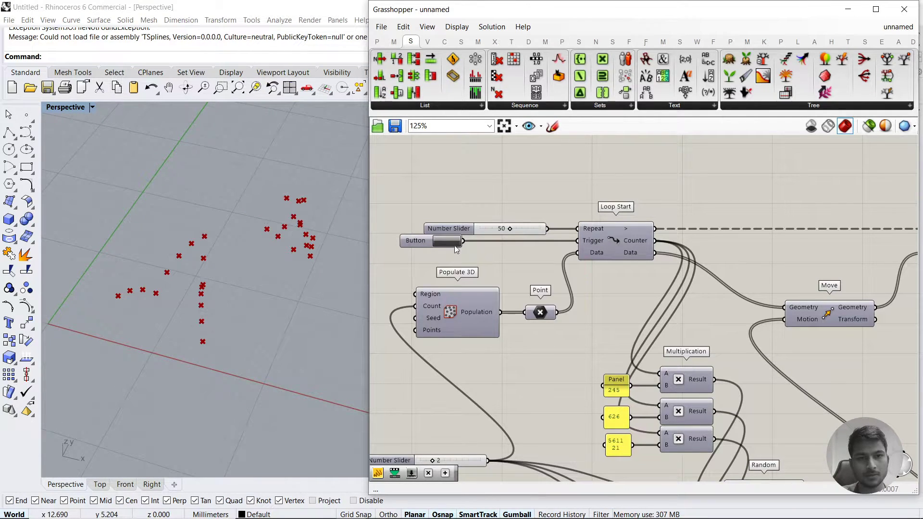
scroll(202, 311, "down", 3)
right_click_drag(182, 288, 249, 379)
right_click_drag(527, 441, 582, 342)
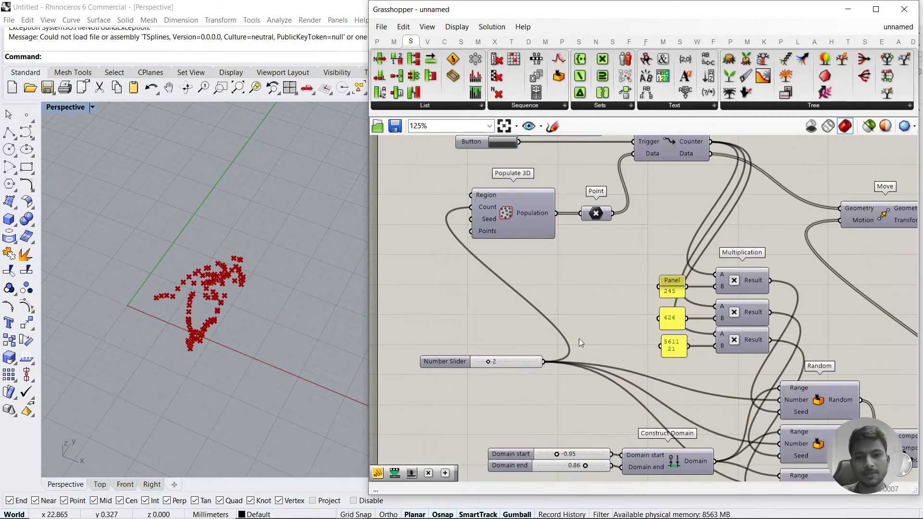
Switch to the Google Slides presentation in Chrome to review slide 7's curve-trail illustration, then return to Rhino and Grasshopper
mouse_move(258, 509)
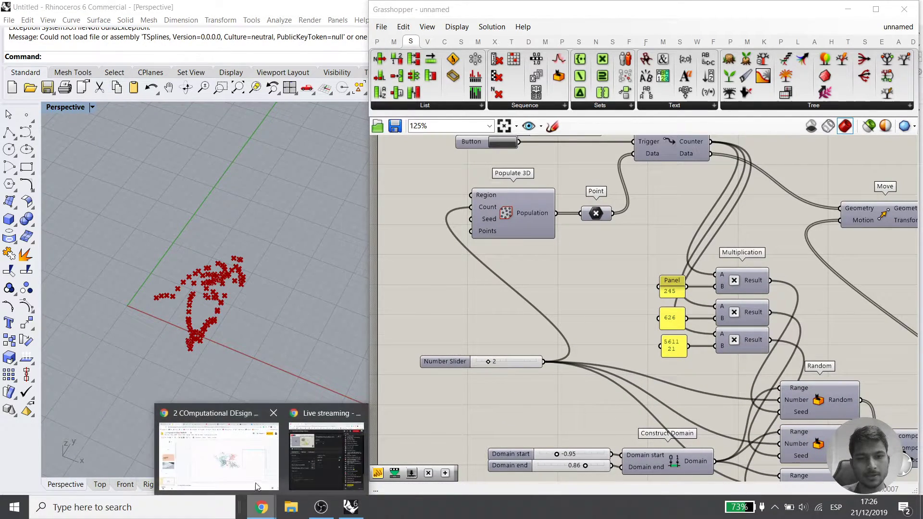
left_click(216, 447)
mouse_move(824, 206)
left_mouse_down()
mouse_move(517, 340)
mouse_move(444, 331)
mouse_move(492, 313)
mouse_move(772, 282)
left_mouse_up()
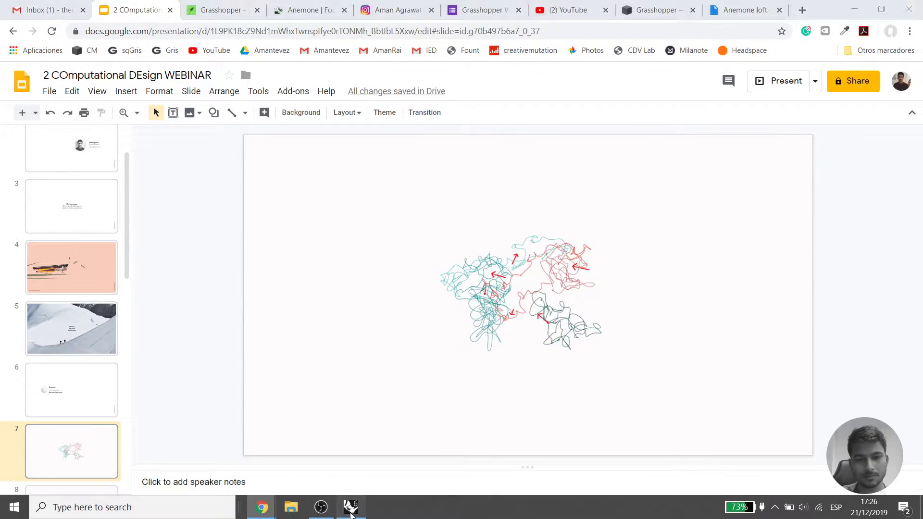
left_click(350, 509)
Add an Interpolate curve component beside Loop End and wire Loop End's Data output into its Vertices input
scroll(481, 339, "down", 2)
scroll(693, 326, "up", 4)
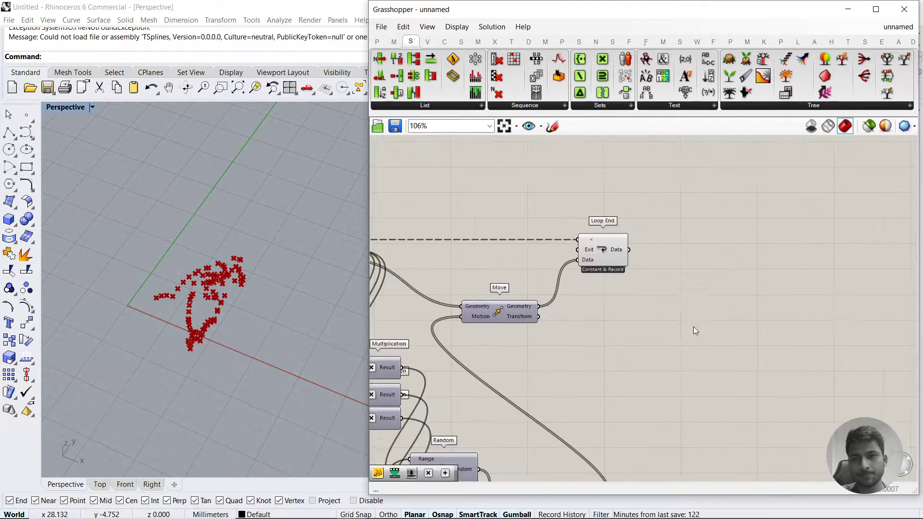
double_click(720, 260)
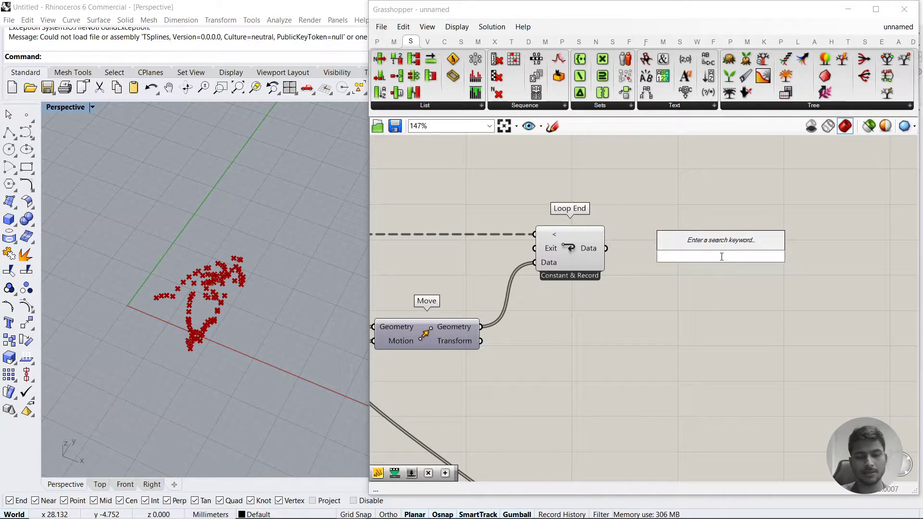
type("interpo")
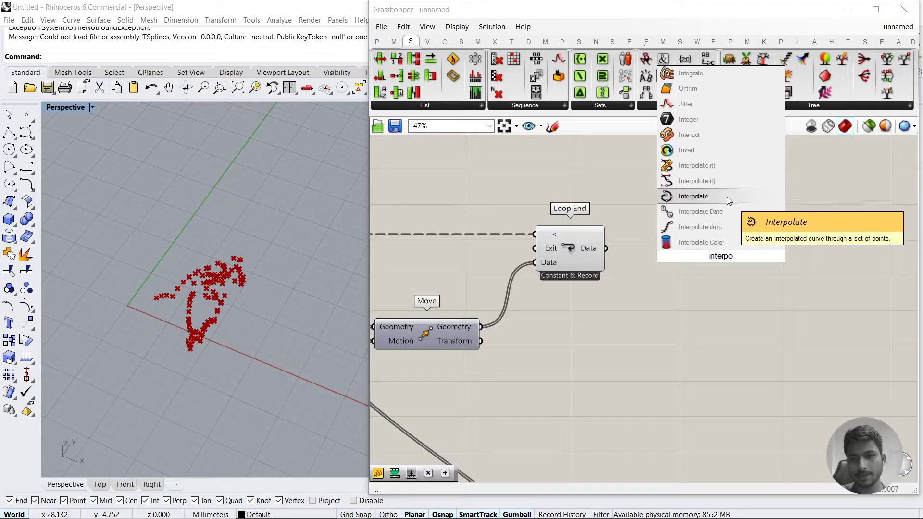
left_click(692, 222)
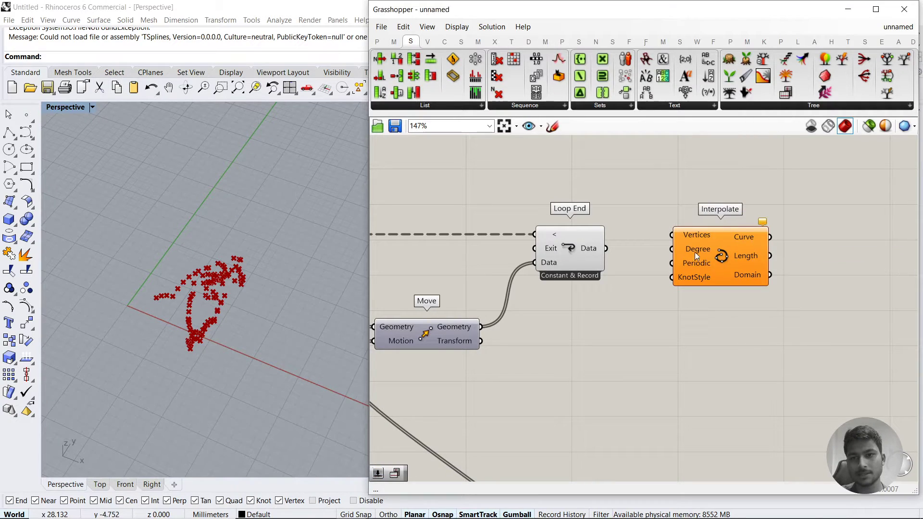
left_click_drag(672, 236, 607, 248)
left_click_drag(728, 250, 783, 259)
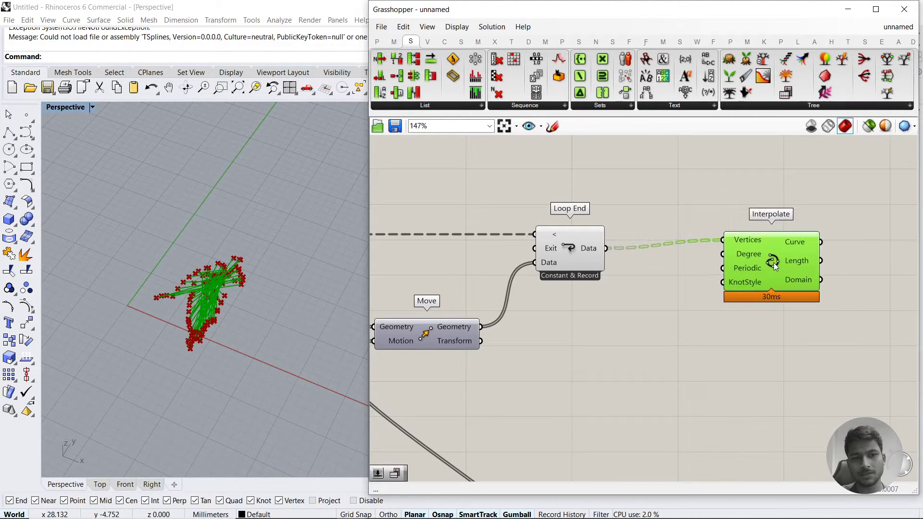
Examine how the interpolated curves connect the recorded points in the Perspective view and trace them back to the loop definition
left_click(679, 322)
scroll(221, 291, "up", 5)
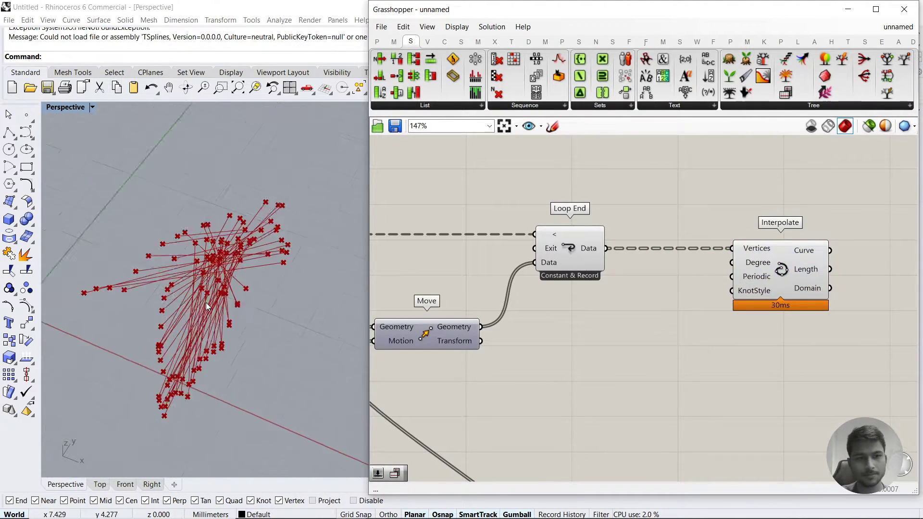
scroll(770, 287, "down", 2)
scroll(488, 244, "up", 3)
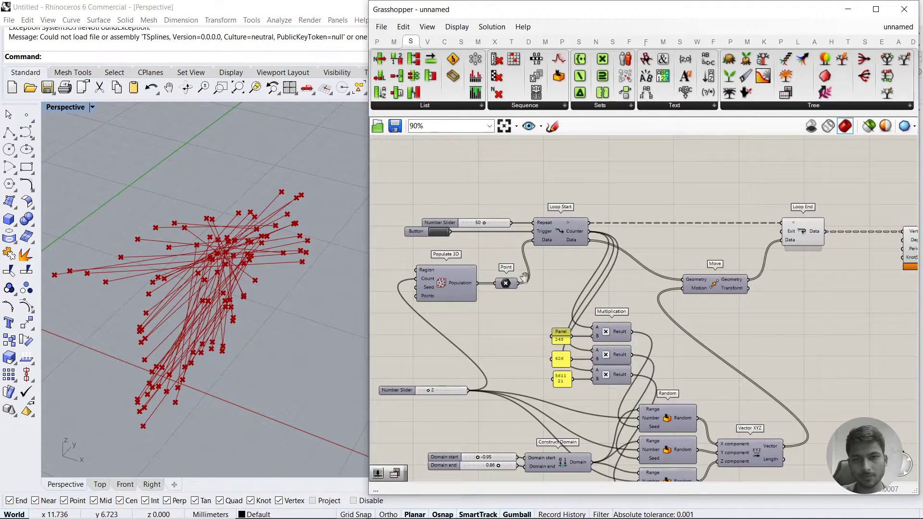
right_click_drag(269, 332, 222, 379)
scroll(610, 319, "down", 2)
scroll(728, 299, "up", 1)
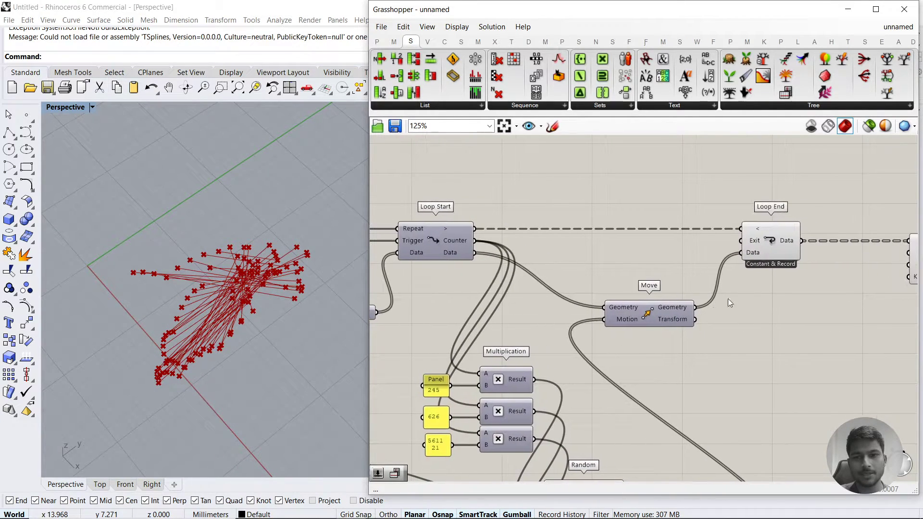
Add a panel below Interpolate and wire Loop End's Data output into it
double_click(714, 346)
type("//")
key("Return")
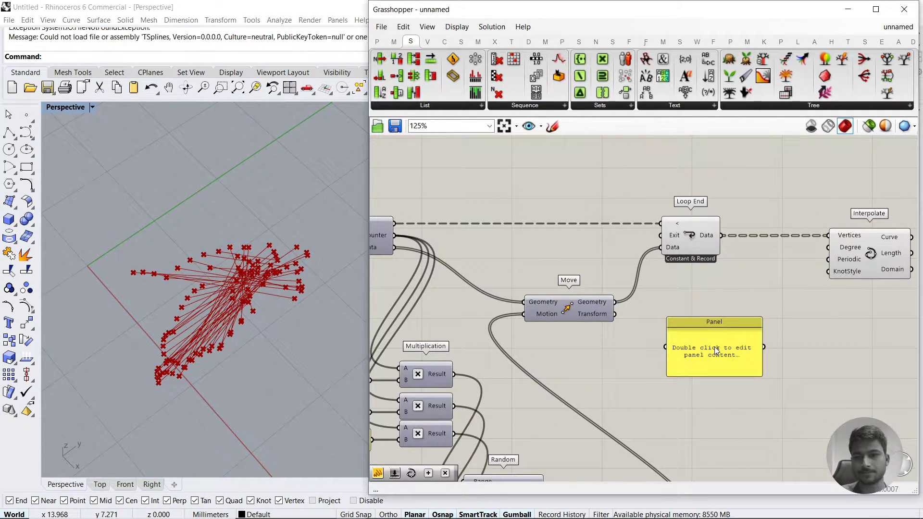
left_click_drag(706, 337, 870, 312)
left_click_drag(721, 235, 828, 318)
Enlarge the Loop End data panel so each recorded point's coordinates fit on one line
right_click_drag(829, 319, 746, 257)
right_click_drag(763, 304, 642, 279)
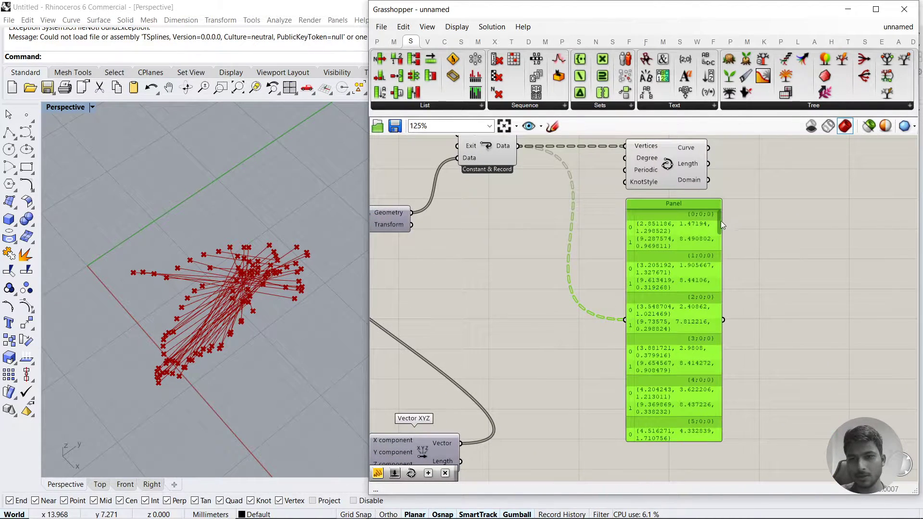
left_click_drag(719, 222, 734, 192)
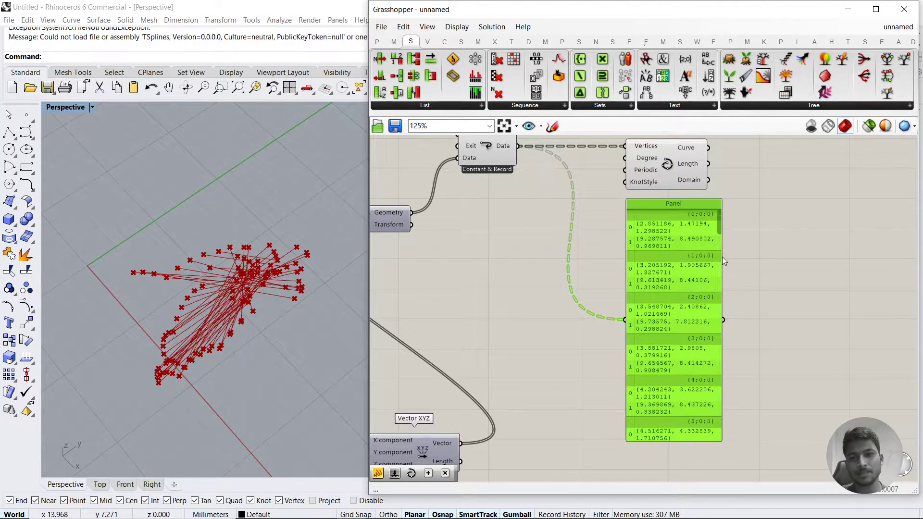
left_click_drag(722, 257, 782, 260)
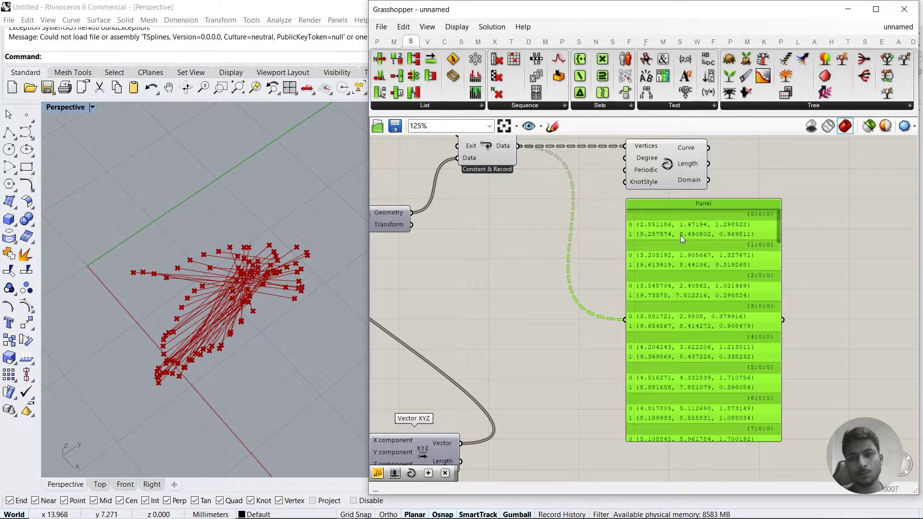
Compare the recorded data branches with the point-count slider and highlight Interpolate to examine its curves
right_click_drag(665, 235, 603, 243)
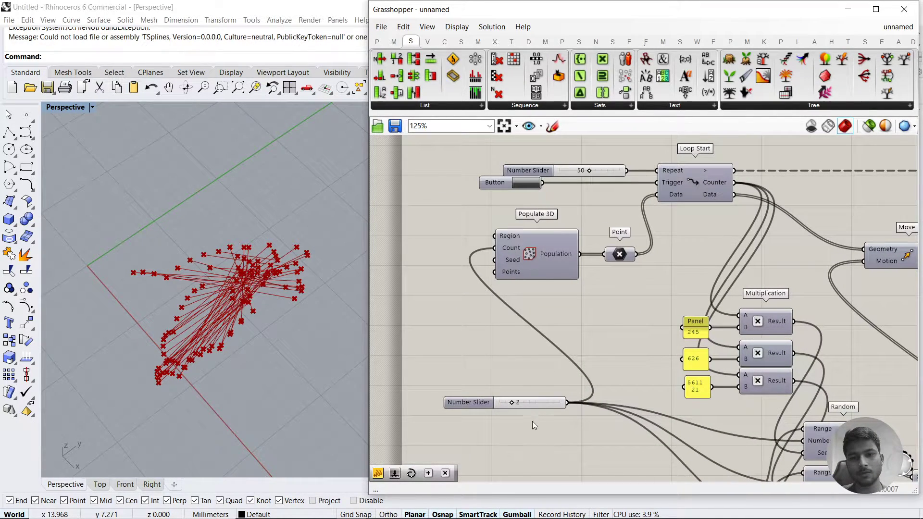
right_click_drag(734, 363, 558, 353)
right_click_drag(785, 341, 572, 351)
right_click_drag(673, 321, 564, 320)
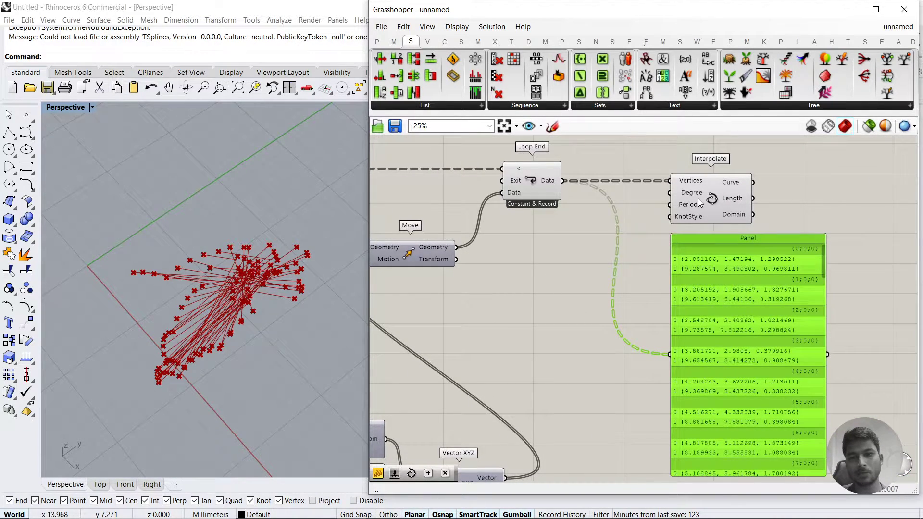
left_click(713, 198)
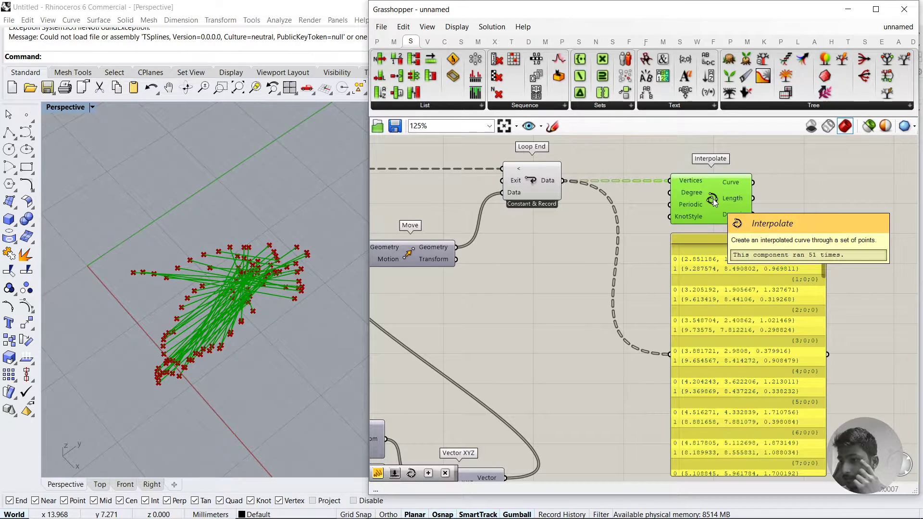
left_click_drag(778, 182, 728, 247)
Add a panel above Loop Start, wire the Counter output into it, and compare its value with the Repeat slider
right_click_drag(657, 253, 698, 270)
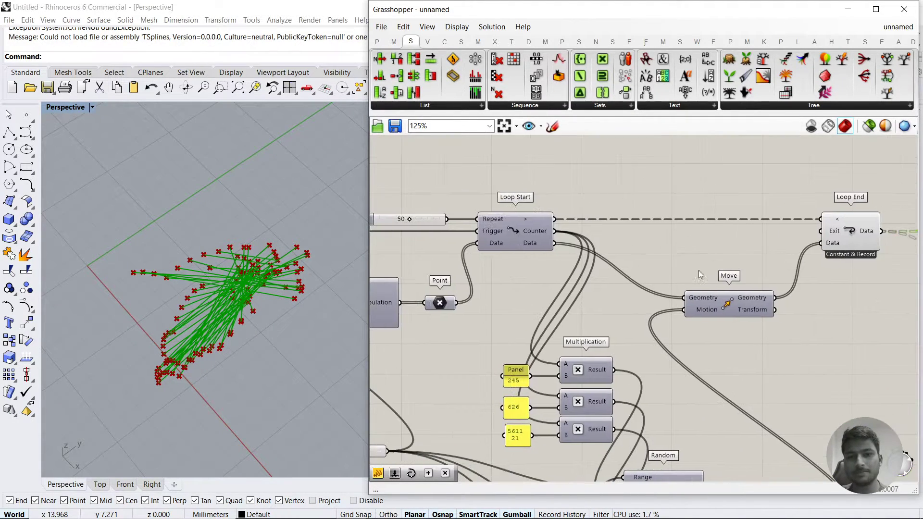
double_click(602, 174)
type("//")
key("Return")
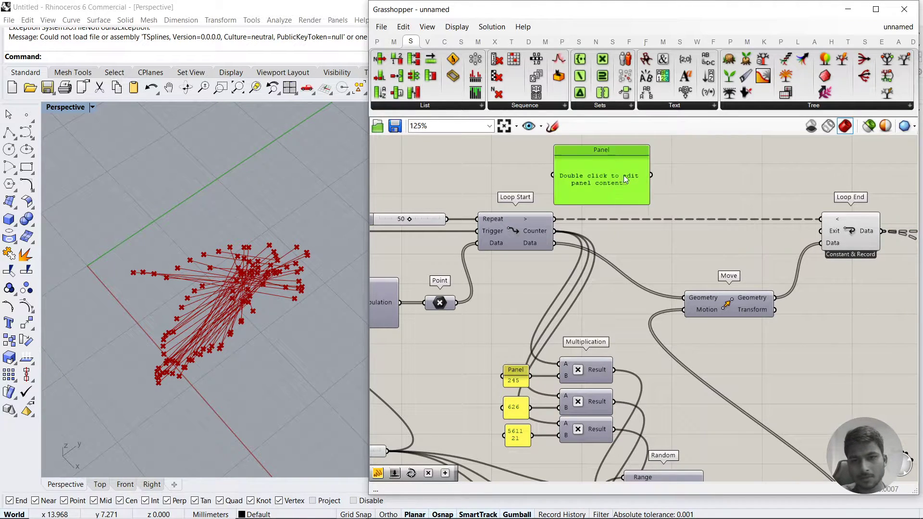
left_click_drag(624, 175, 649, 175)
left_click_drag(554, 230, 570, 184)
right_click_drag(541, 197, 593, 209)
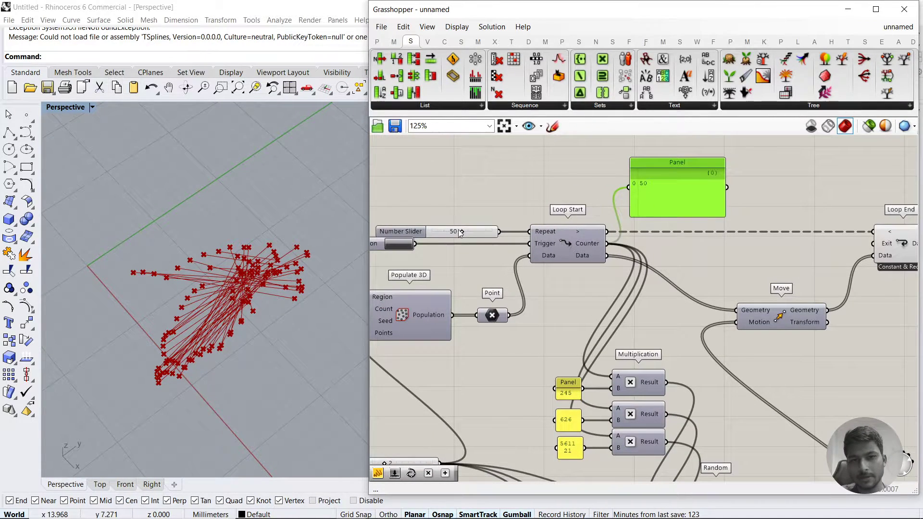
right_click_drag(467, 231, 489, 231)
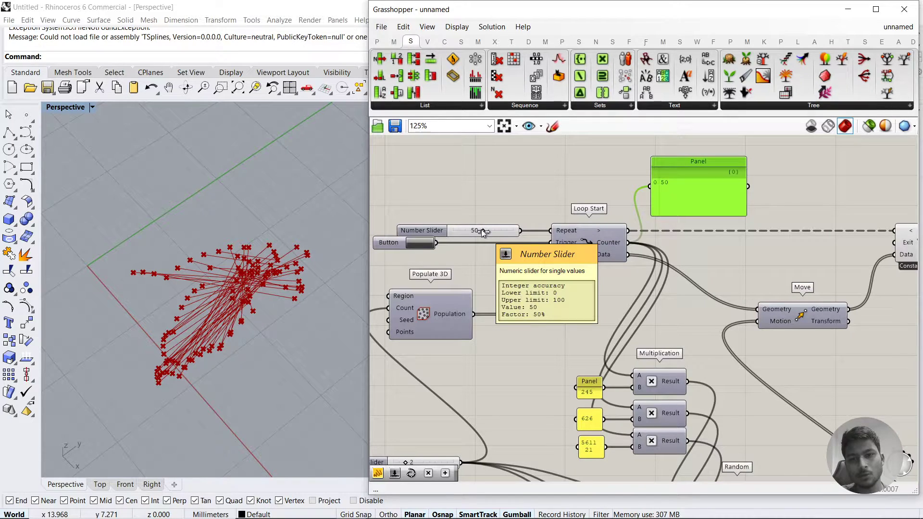
mouse_move(554, 241)
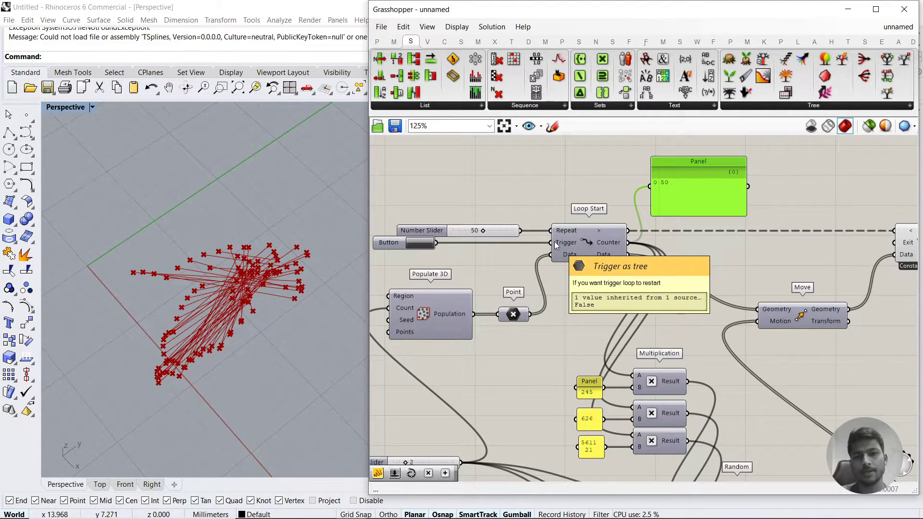
scroll(465, 286, "up", 3)
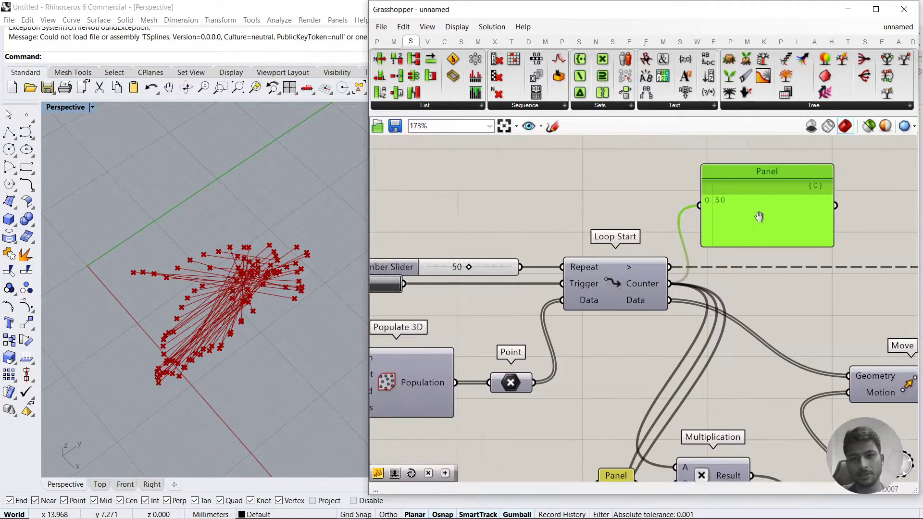
Rerun the loop with the Repeat slider set to 18, and delete the panel reading Loop Start's Counter
left_click_drag(500, 271, 473, 270)
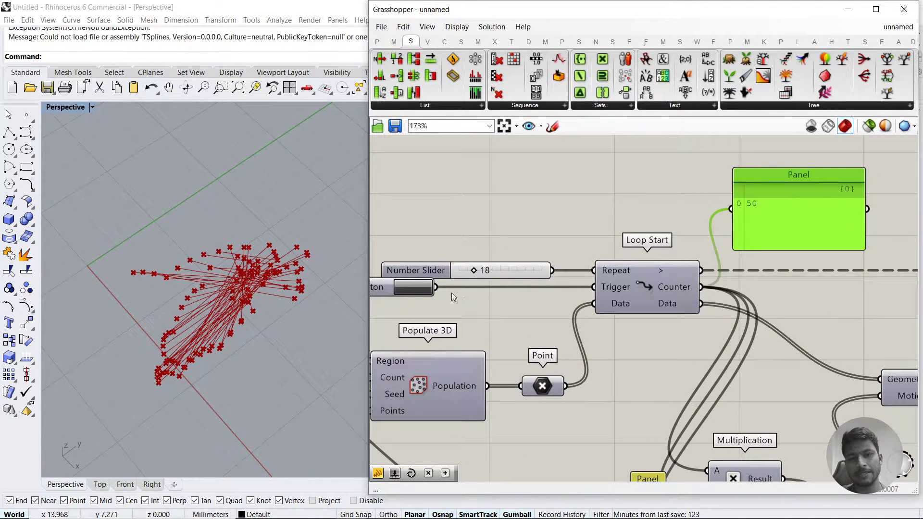
left_click(416, 288)
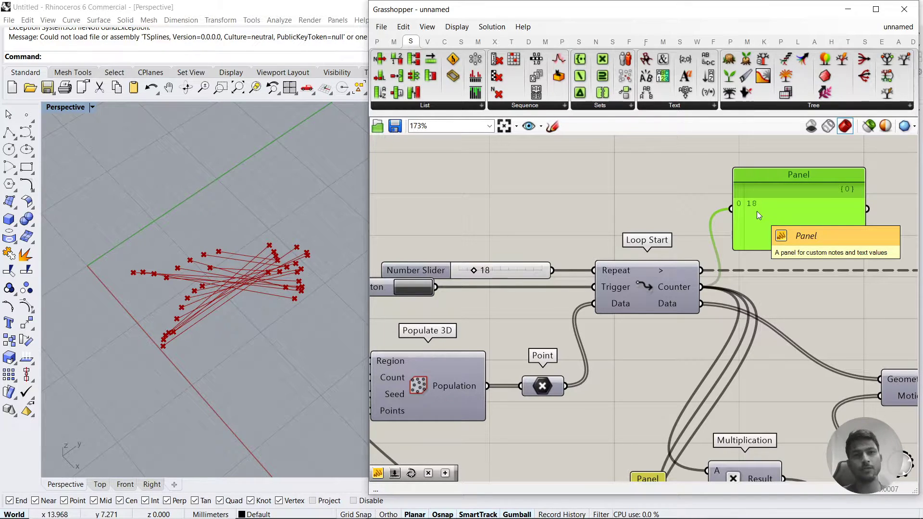
key("Delete")
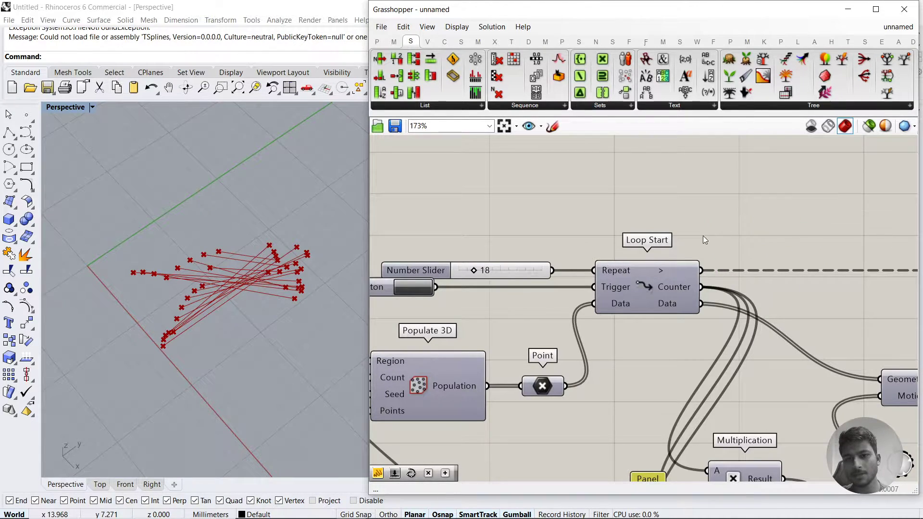
Move the Loop End data panel further down to leave more space beneath Interpolate
scroll(703, 236, "down", 2)
right_click_drag(795, 275, 384, 219)
scroll(618, 241, "down", 1)
left_click_drag(846, 199, 716, 325)
left_click(853, 197)
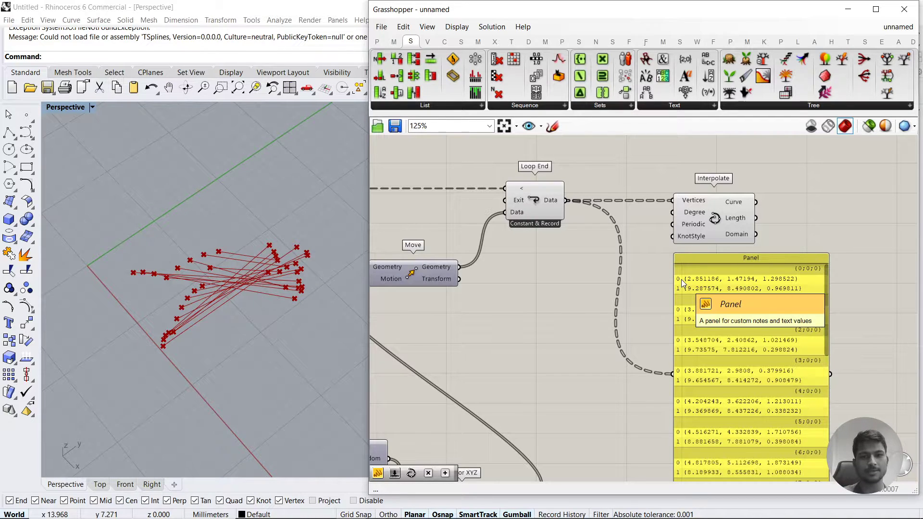
left_click_drag(681, 279, 708, 340)
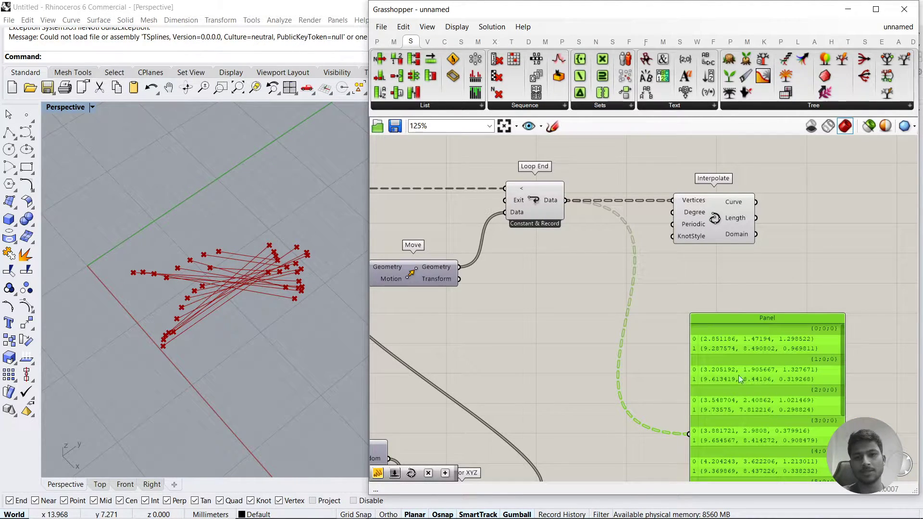
Add a Flip Matrix component below Loop End, beside the data panel
double_click(572, 359)
type("fl")
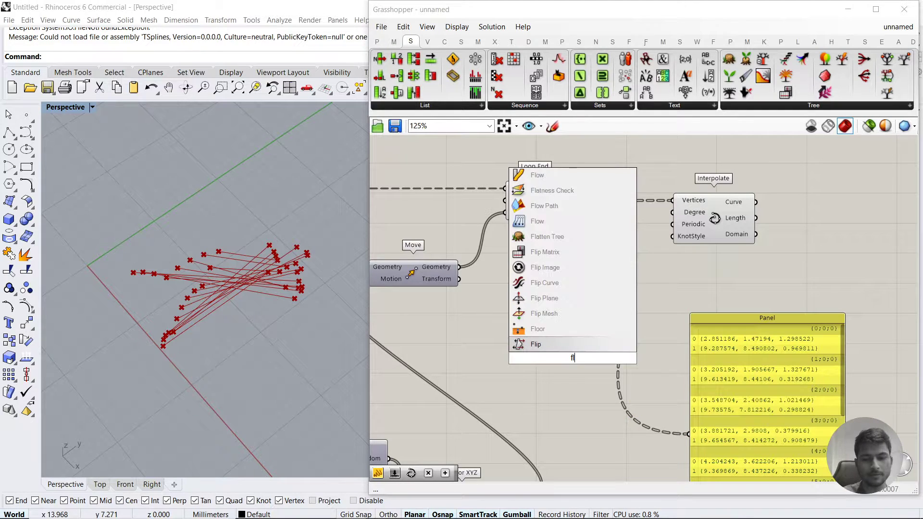
type("ip matri")
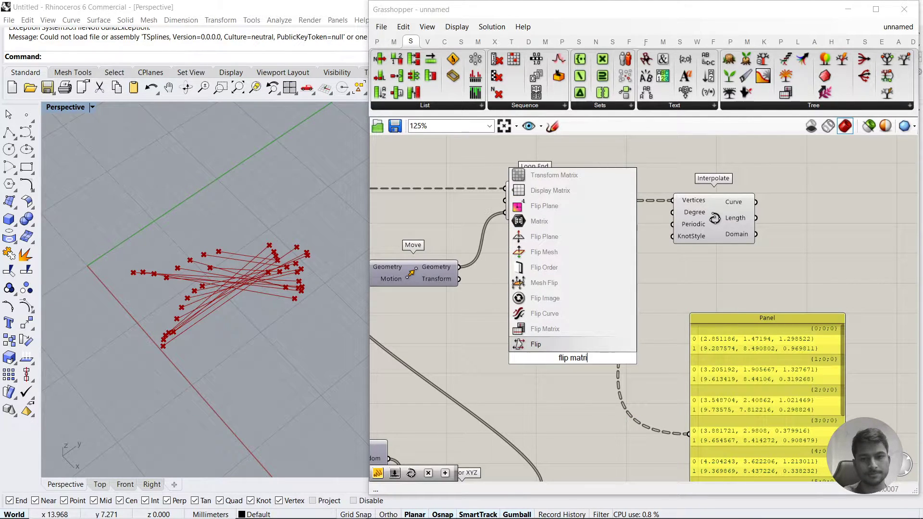
left_click(570, 333)
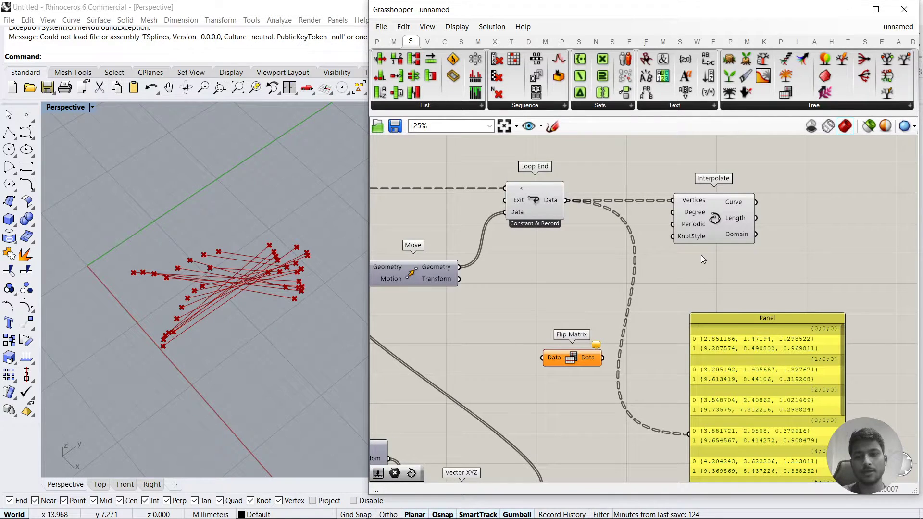
Sketch three rows of the letters A and B on the empty canvas beside Interpolate, and draw a box around each row
right_click_drag(753, 275, 707, 272)
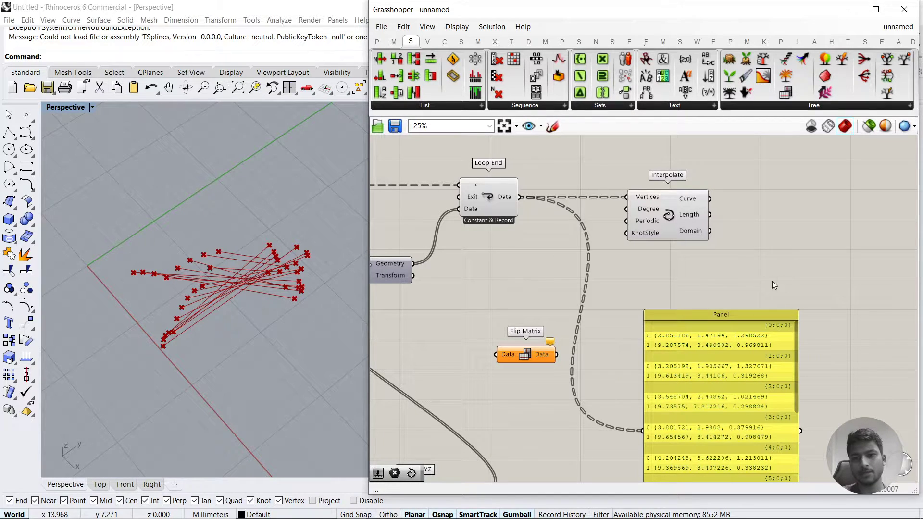
right_click_drag(739, 279, 626, 302)
left_click(552, 125)
mouse_move(734, 235)
left_mouse_down()
mouse_move(740, 216)
mouse_move(767, 240)
mouse_move(796, 218)
left_mouse_up()
mouse_move(850, 207)
left_mouse_down()
mouse_move(852, 235)
mouse_move(865, 223)
mouse_move(856, 236)
left_mouse_up()
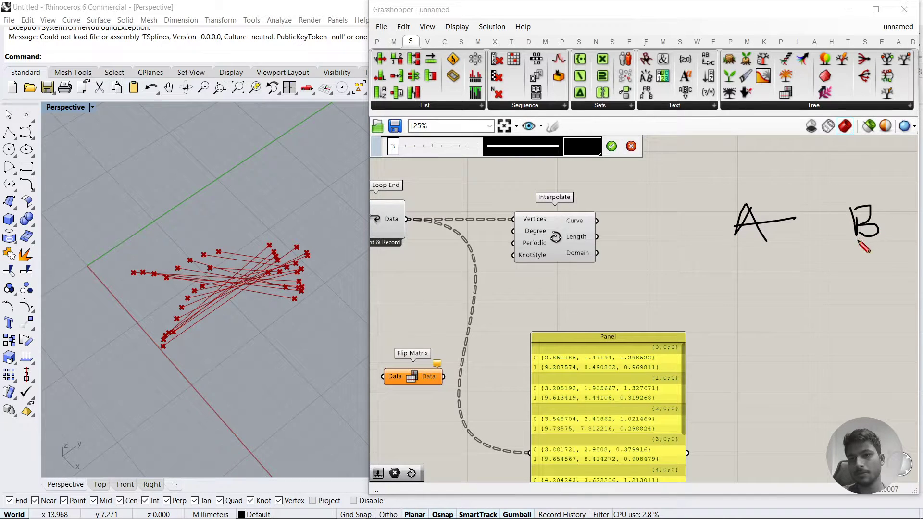
mouse_move(738, 329)
left_mouse_down()
mouse_move(769, 328)
mouse_move(784, 304)
left_mouse_up()
mouse_move(854, 289)
left_mouse_down()
mouse_move(861, 318)
mouse_move(882, 316)
mouse_move(861, 321)
left_mouse_up()
left_click_drag(749, 417, 803, 394)
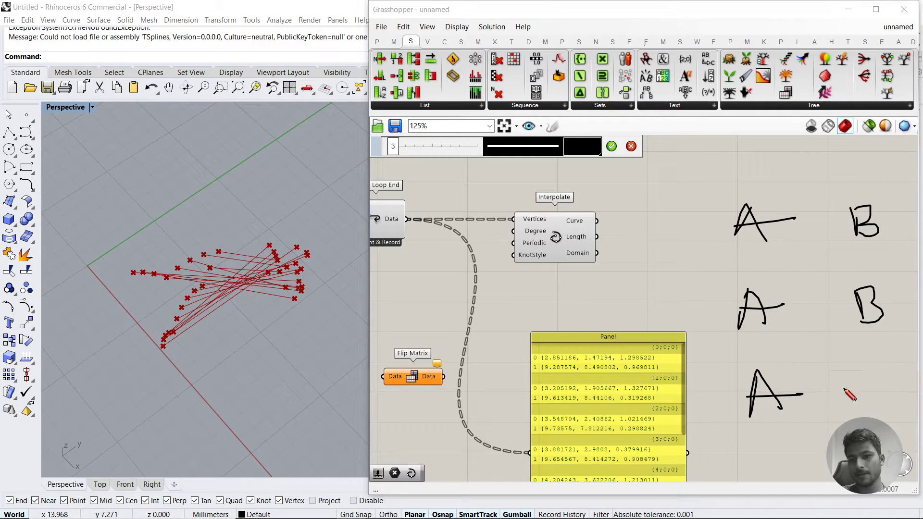
mouse_move(867, 374)
left_mouse_down()
mouse_move(875, 403)
mouse_move(889, 397)
mouse_move(869, 412)
left_mouse_up()
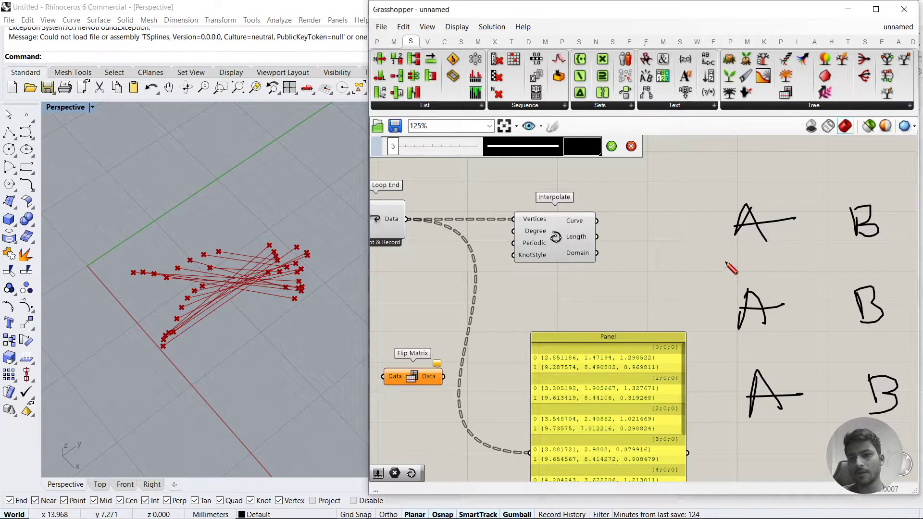
mouse_move(724, 262)
left_mouse_down()
mouse_move(893, 264)
mouse_move(861, 183)
mouse_move(716, 258)
mouse_move(897, 272)
mouse_move(817, 354)
mouse_move(719, 276)
left_mouse_up()
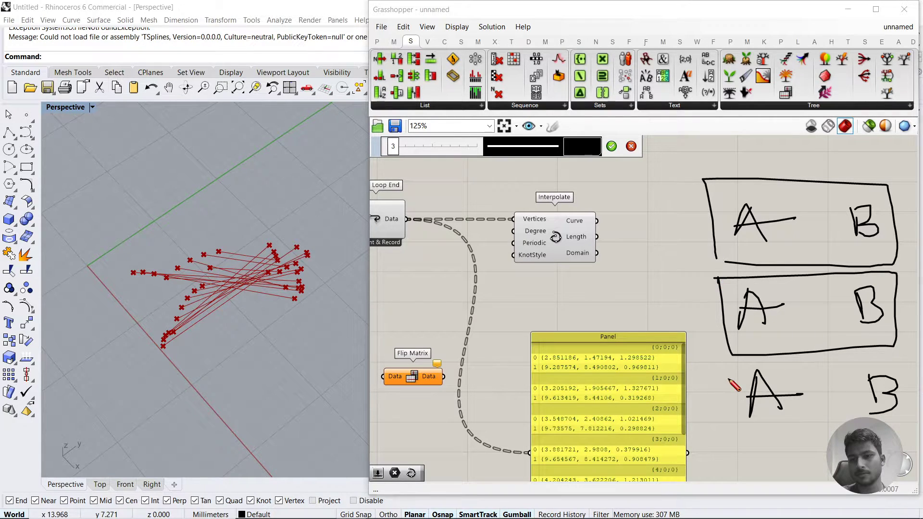
mouse_move(728, 378)
left_mouse_down()
mouse_move(818, 437)
mouse_move(904, 422)
mouse_move(830, 361)
mouse_move(731, 369)
left_mouse_up()
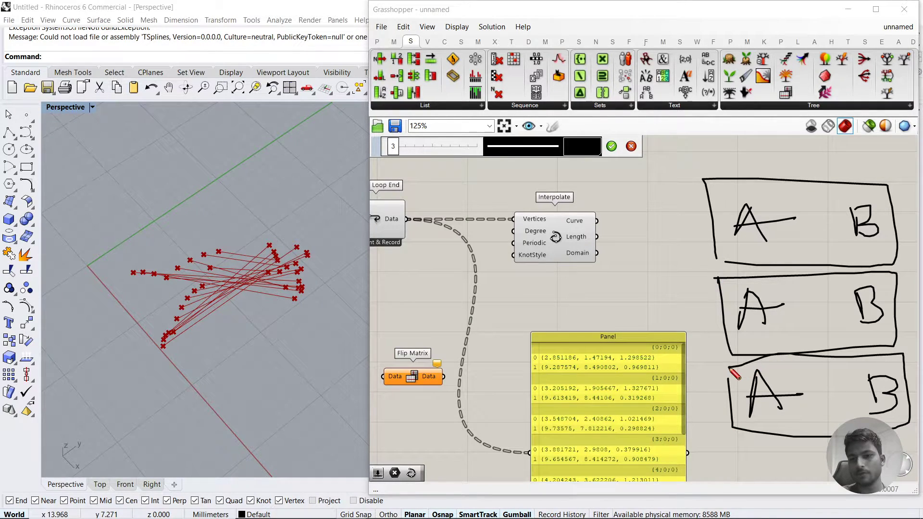
Outline the A column and the B column in the markup sketch and discard the sketch
mouse_move(800, 161)
left_mouse_down()
mouse_move(823, 435)
mouse_move(812, 451)
mouse_move(715, 344)
mouse_move(701, 160)
mouse_move(794, 166)
mouse_move(840, 383)
mouse_move(836, 432)
left_mouse_up()
mouse_move(902, 447)
left_mouse_down()
mouse_move(915, 440)
mouse_move(888, 184)
mouse_move(844, 155)
mouse_move(812, 155)
left_mouse_up()
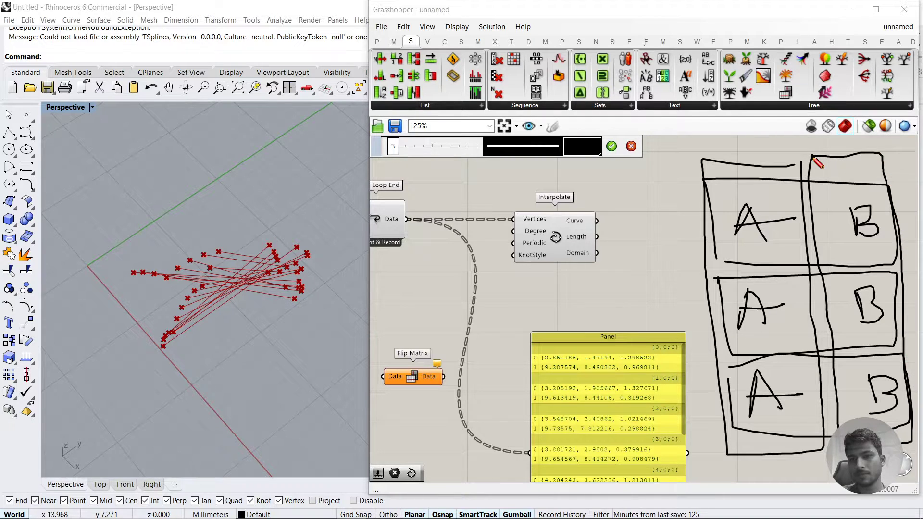
left_click(631, 146)
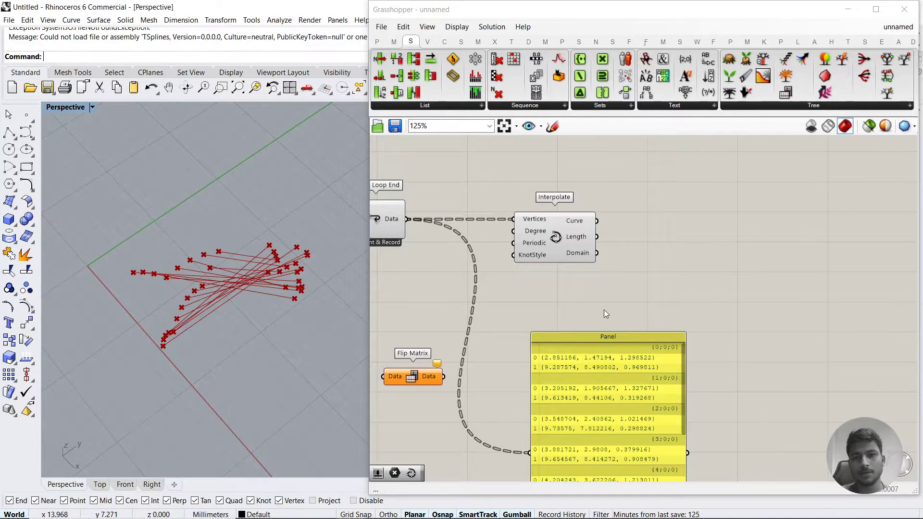
Wire the Loop End data through Flip Matrix into the Interpolate vertices, placing Flip Matrix between the two components
right_click_drag(603, 310, 773, 306)
left_click_drag(578, 380, 616, 362)
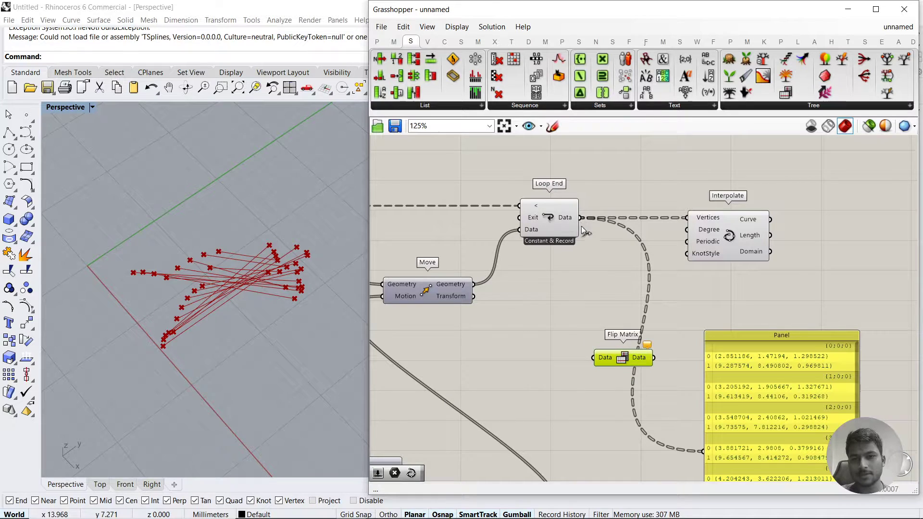
mouse_move(581, 226)
left_mouse_down()
mouse_move(609, 358)
mouse_move(618, 356)
left_mouse_up()
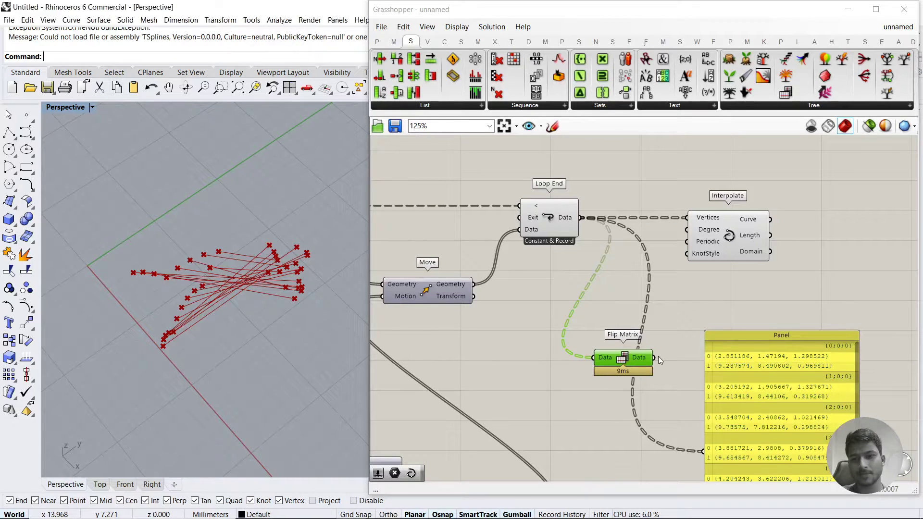
left_click_drag(654, 357, 683, 216)
right_click_drag(321, 315, 307, 216)
right_click_drag(426, 304, 507, 294)
left_click_drag(703, 350, 733, 200)
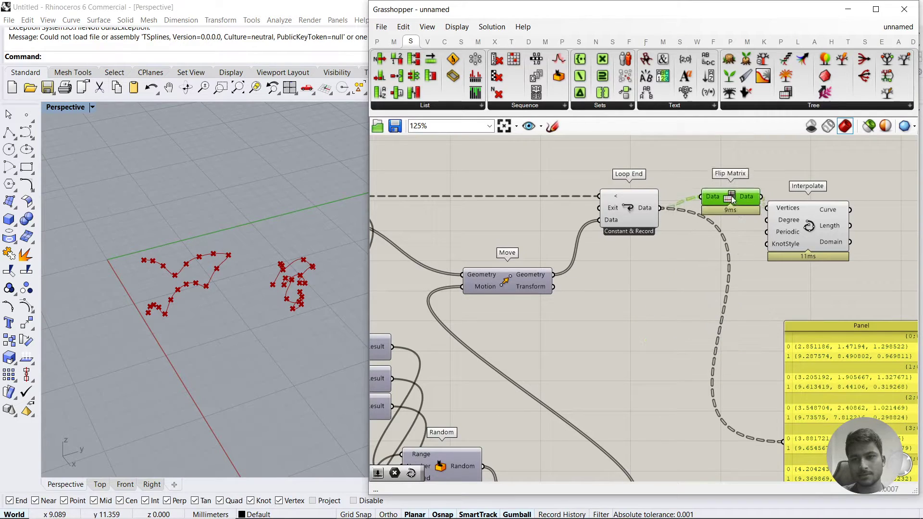
left_click(751, 235)
Turn off the preview of the Loop End component to hide its points
scroll(698, 330, "down", 3)
left_click_drag(699, 336, 630, 183)
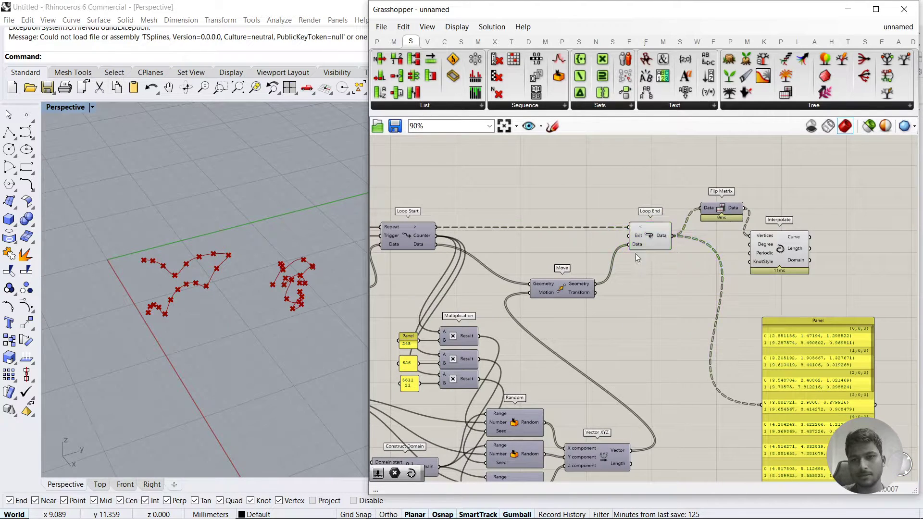
middle_click(645, 247)
left_click(685, 212)
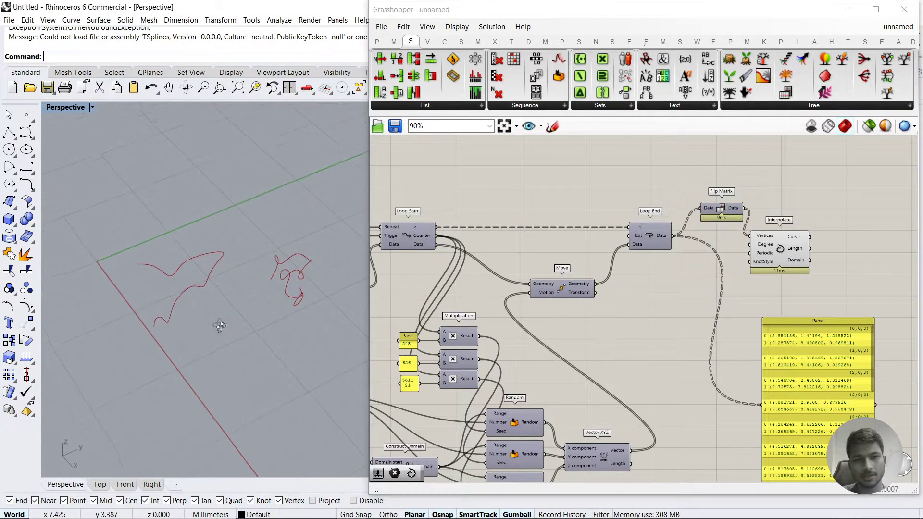
right_click_drag(250, 307, 312, 321)
Set the population count slider to 5 and the Loop Start repeat slider to 100
right_click_drag(478, 298, 610, 296)
scroll(540, 347, "up", 2)
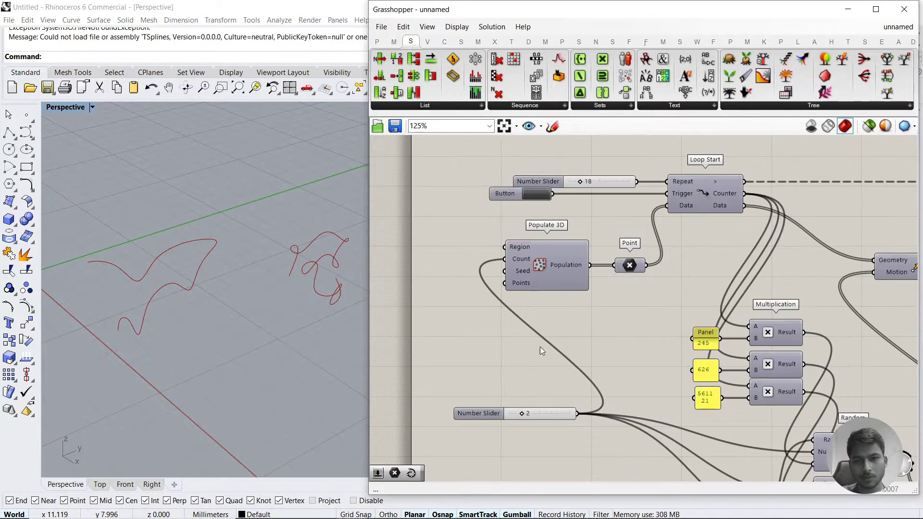
left_click_drag(521, 414, 540, 415)
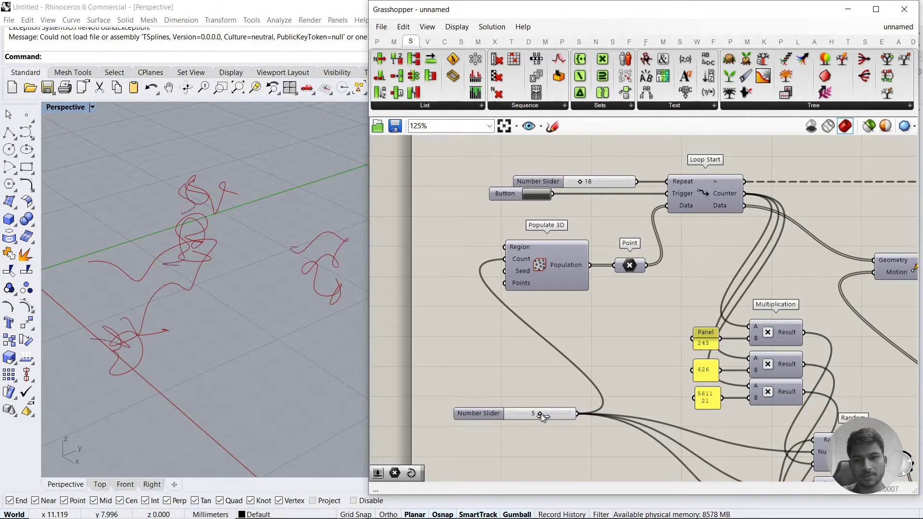
left_click_drag(580, 182, 625, 182)
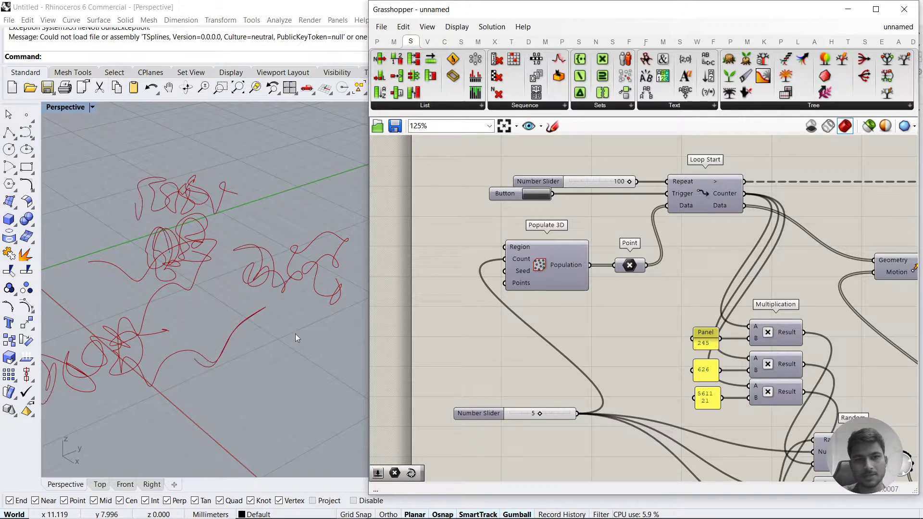
right_click_drag(295, 334, 313, 302)
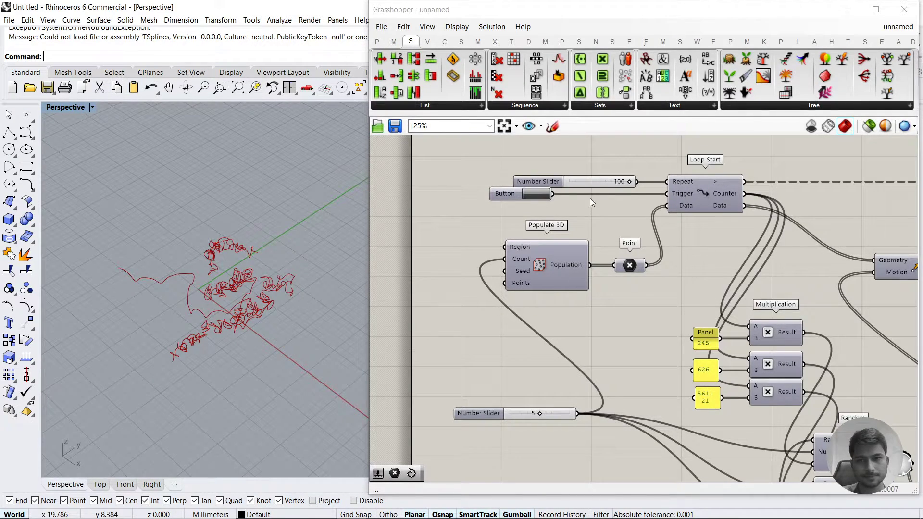
Add a number slider with value 500 above the existing repeat slider and connect it to the Repeat input of Loop Start
double_click(563, 151)
type("500")
key("Return")
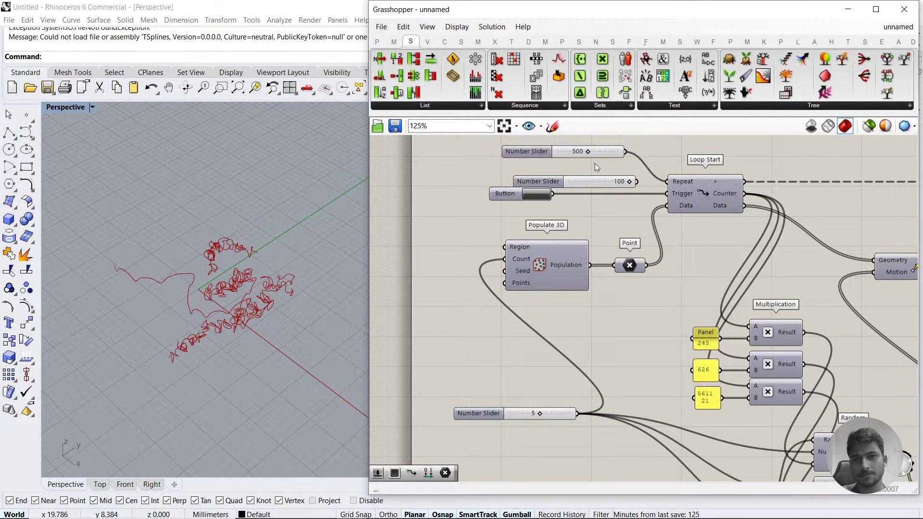
left_click_drag(596, 151, 603, 158)
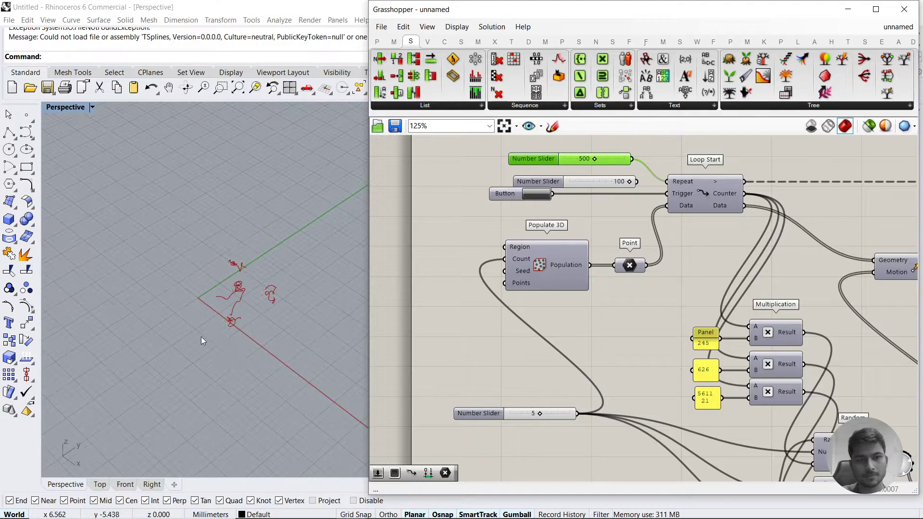
Switch the Perspective viewport to the Rendered display mode and view the curves from another angle
scroll(236, 356, "up", 2)
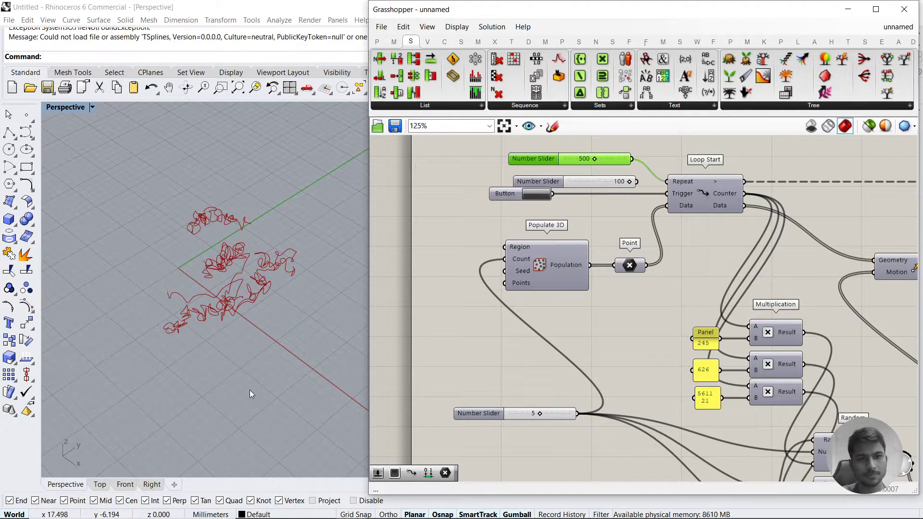
right_click_drag(156, 295, 210, 272)
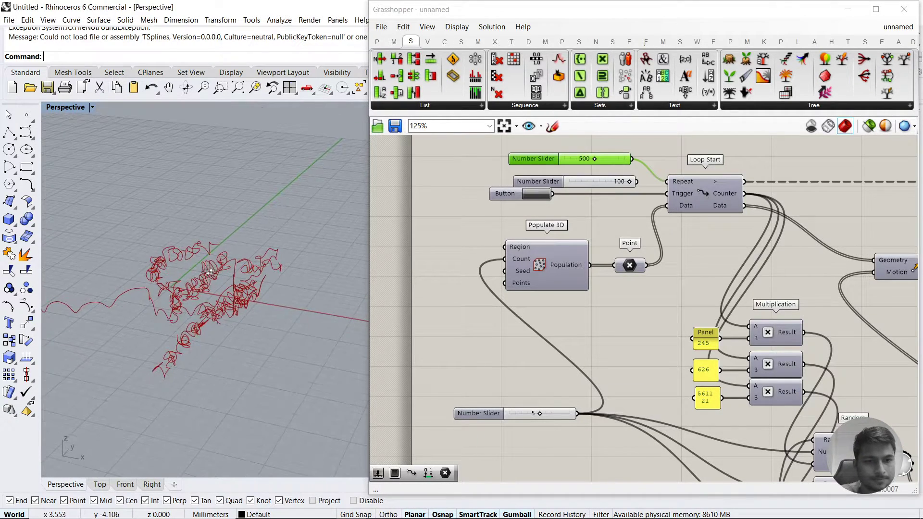
left_click(66, 106)
left_click(74, 158)
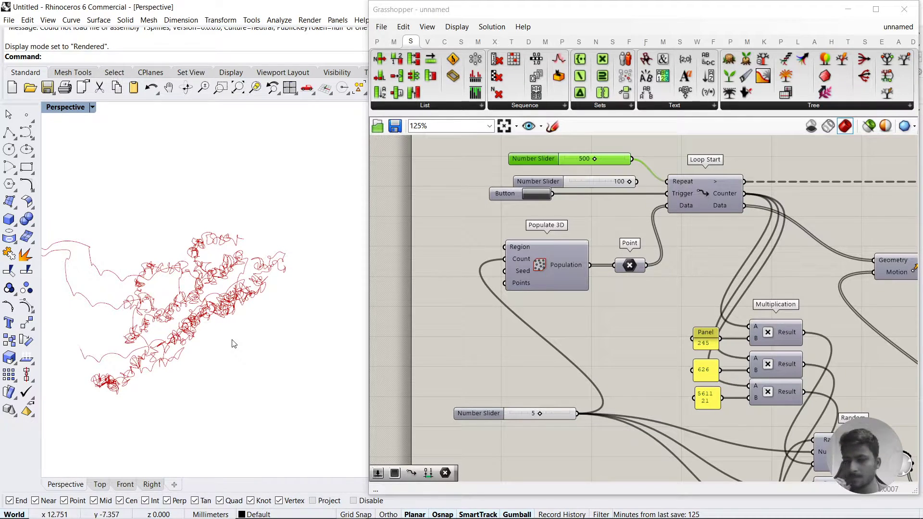
right_click_drag(233, 344, 255, 336)
Inspect the options of the Loop End component, including Record data, without changing them
right_click_drag(619, 367, 618, 274)
right_click_drag(683, 384, 624, 377)
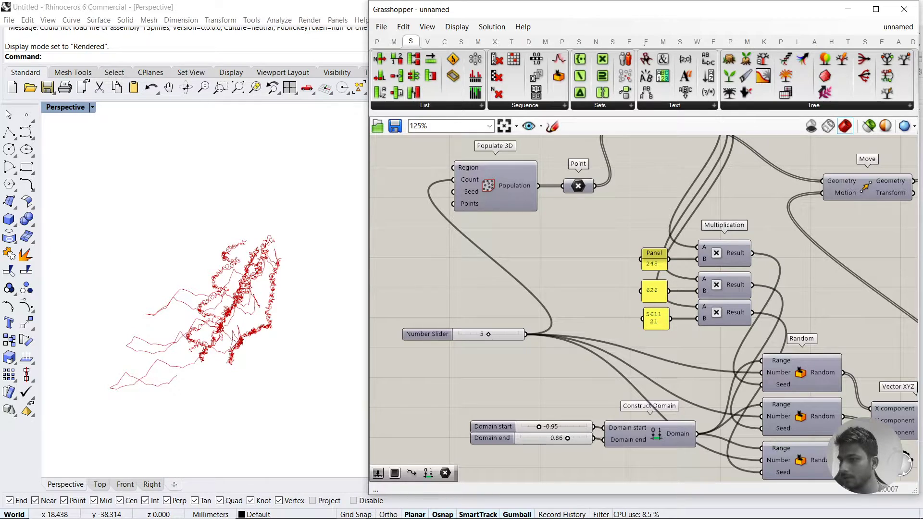
right_click_drag(843, 302, 485, 433)
right_click(631, 246)
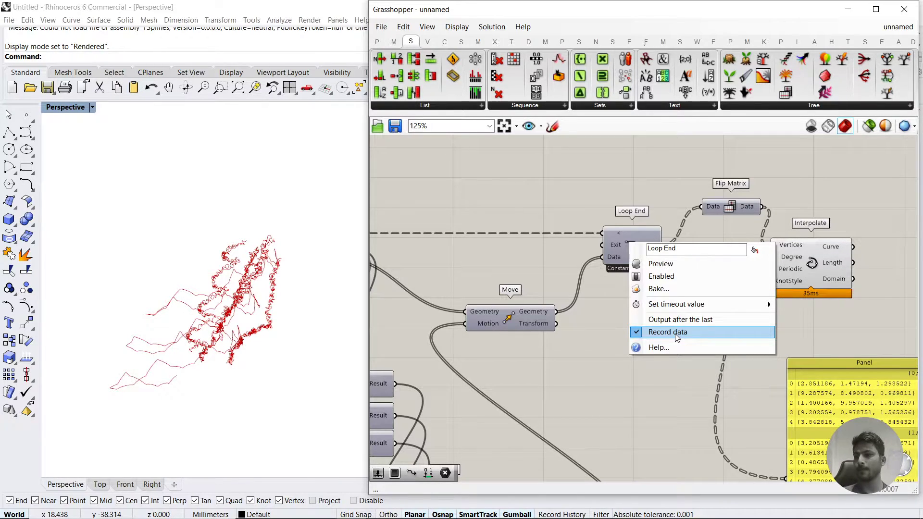
left_click(693, 408)
Delete the disconnected number slider with value 100 next to Loop Start
scroll(693, 325, "down", 3)
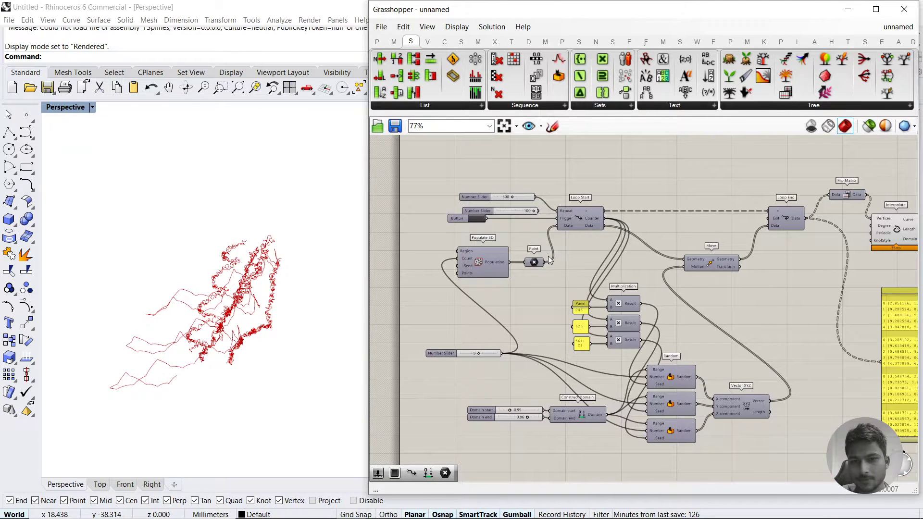
scroll(511, 208, "up", 4)
left_click(515, 212)
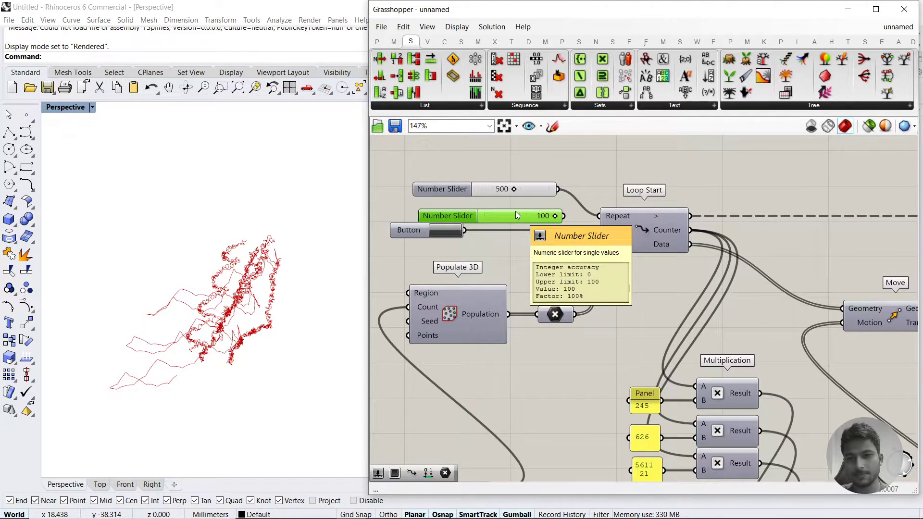
left_click(533, 235)
scroll(536, 238, "down", 6)
right_click_drag(589, 255, 527, 236)
left_click_drag(408, 157, 867, 418)
left_click(813, 417)
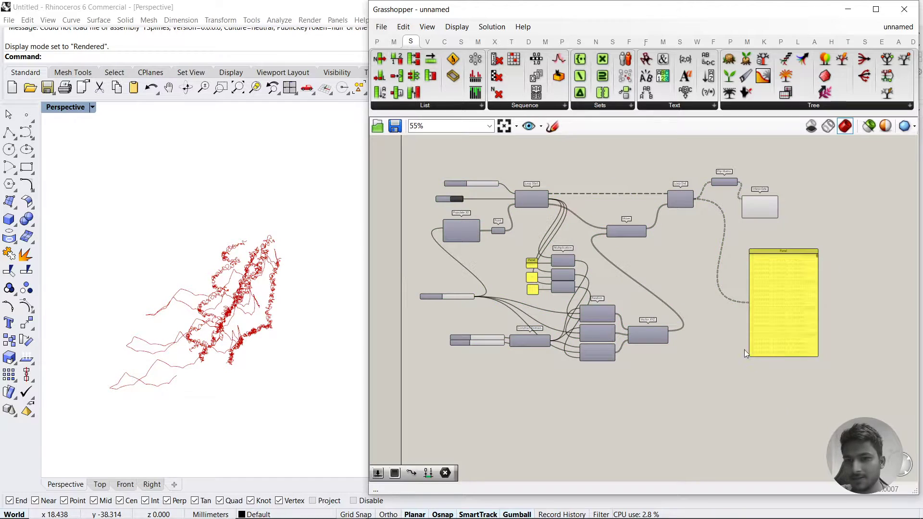
Move the 500 slider down so that it lines up with the Repeat input of Loop Start
right_click_drag(725, 318, 849, 376)
scroll(595, 263, "up", 5)
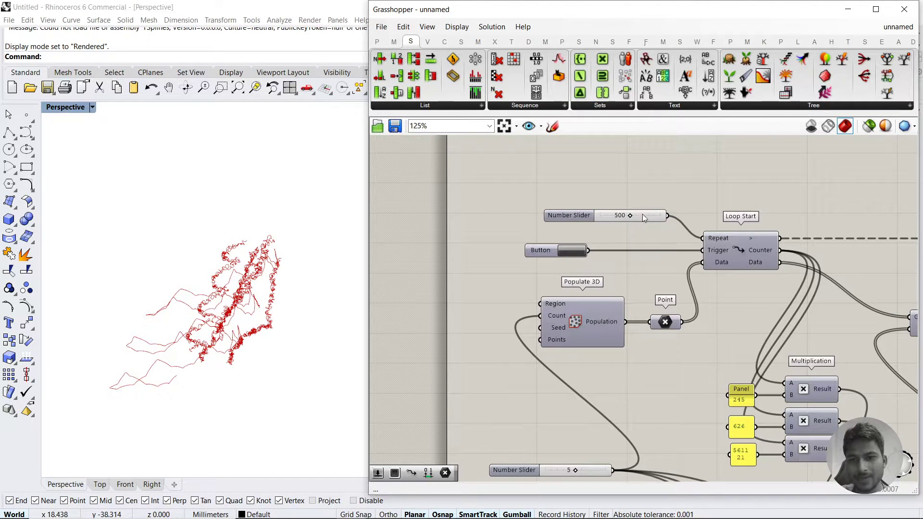
left_click(633, 238)
Turn on the preview of the Populate 3D component
right_click_drag(600, 317, 630, 268)
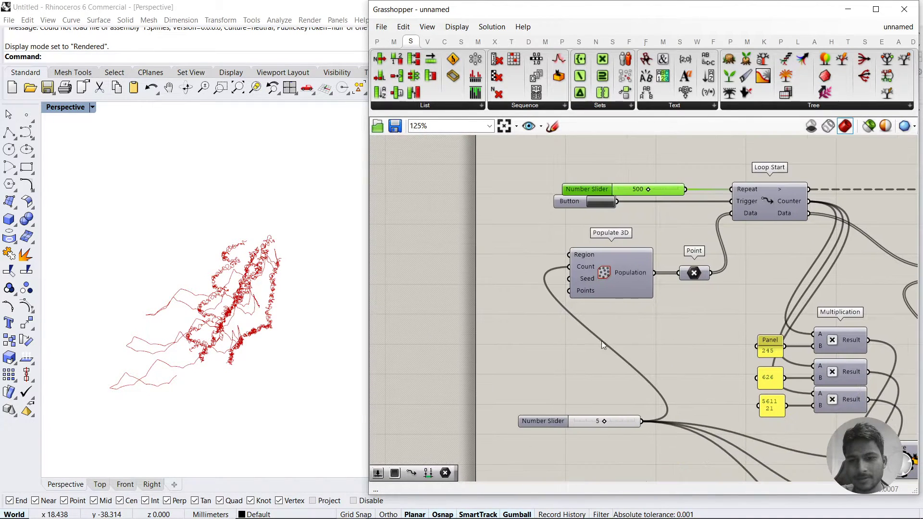
left_click(618, 284)
mouse_move(618, 284)
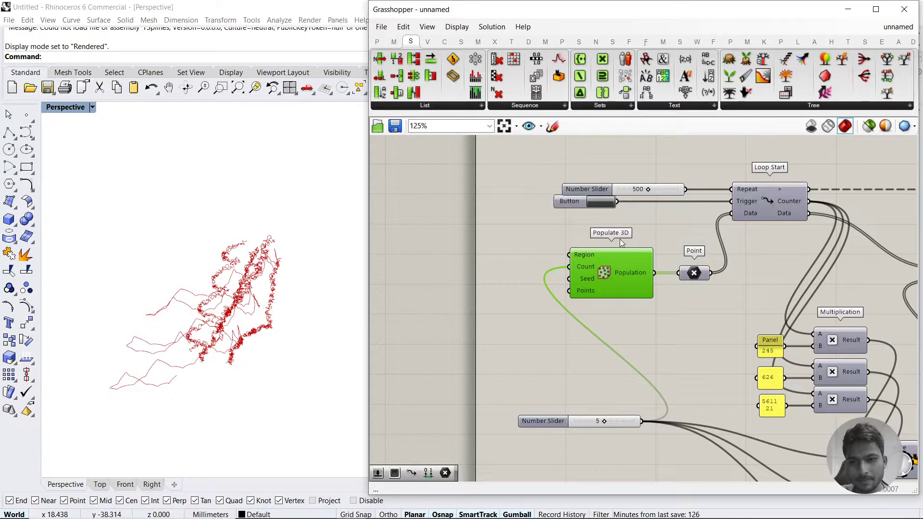
middle_click(609, 265)
left_click(628, 244)
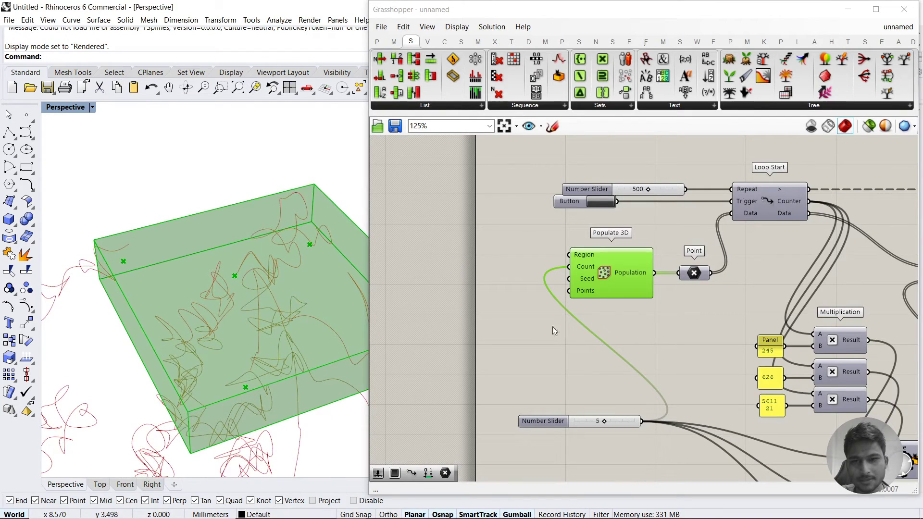
Restrict the preview to selected objects and select the Point component to show only its points
left_click(868, 126)
right_click_drag(192, 308, 218, 296)
left_click(694, 273)
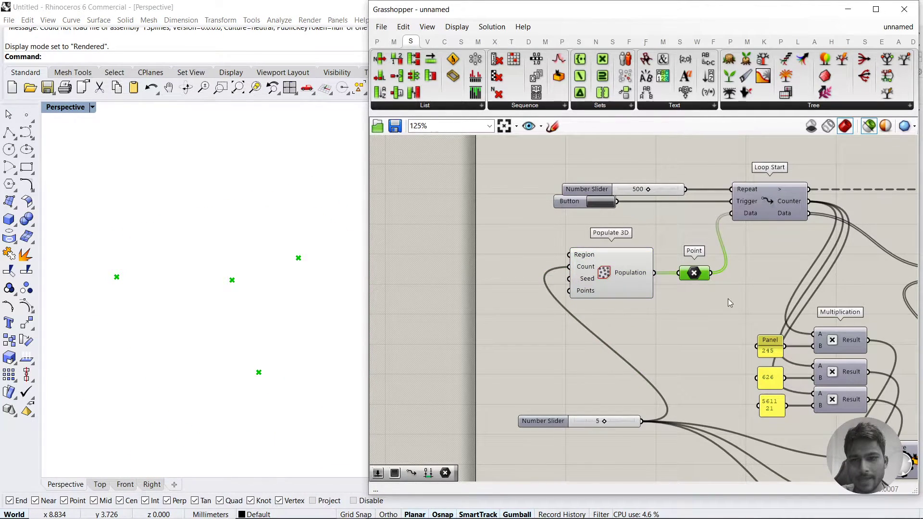
Trace the point data from Loop Start to Move and examine the components that generate the random motion vector
right_click_drag(728, 299, 606, 317)
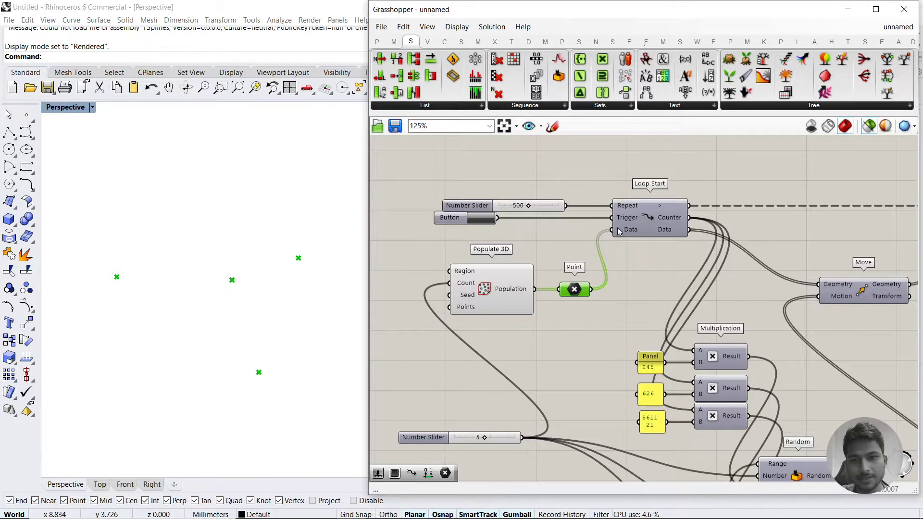
right_click_drag(666, 227, 579, 229)
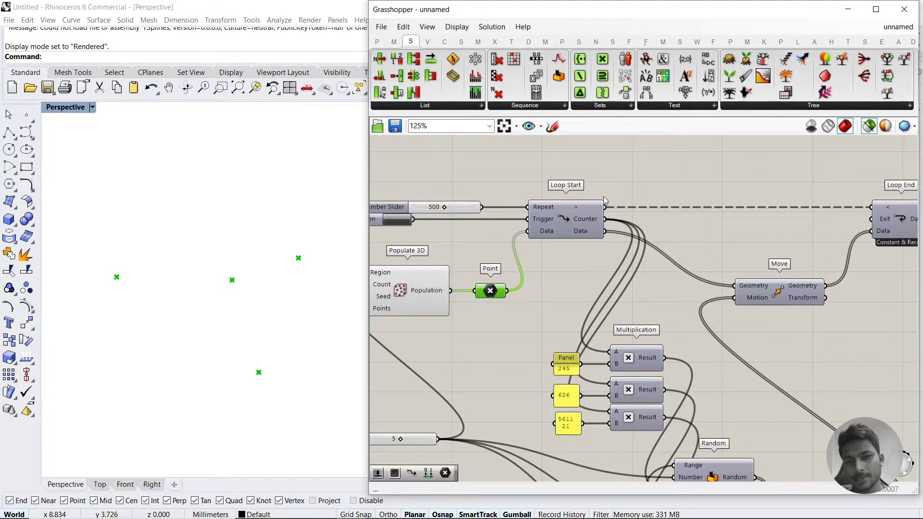
mouse_move(575, 232)
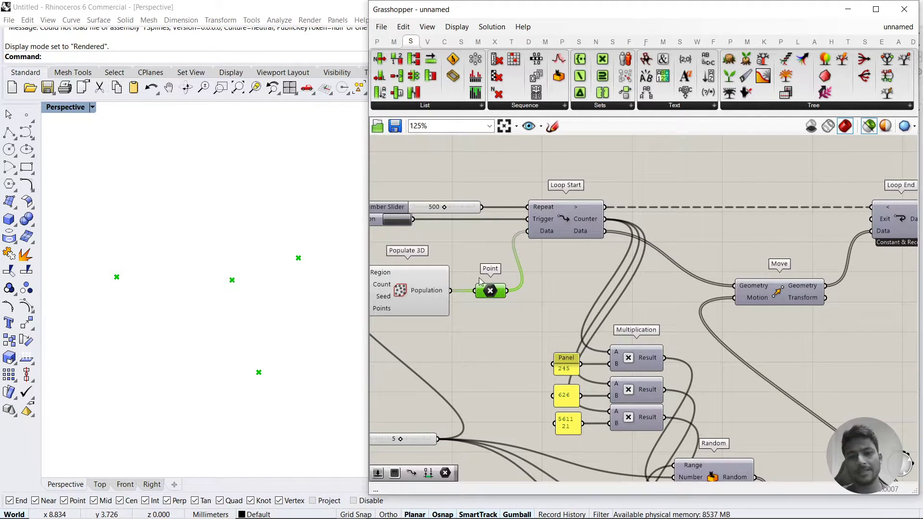
left_click_drag(499, 261, 477, 310)
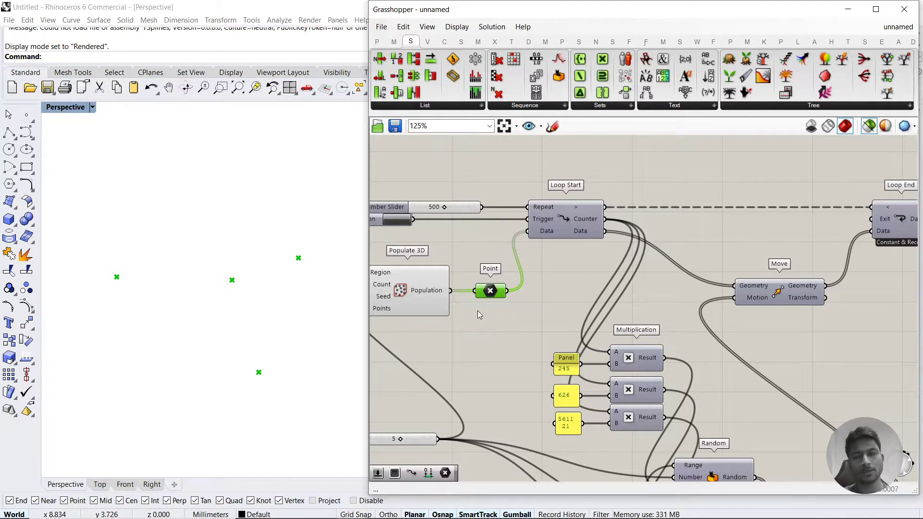
right_click_drag(719, 305, 551, 257)
scroll(645, 318, "down", 2)
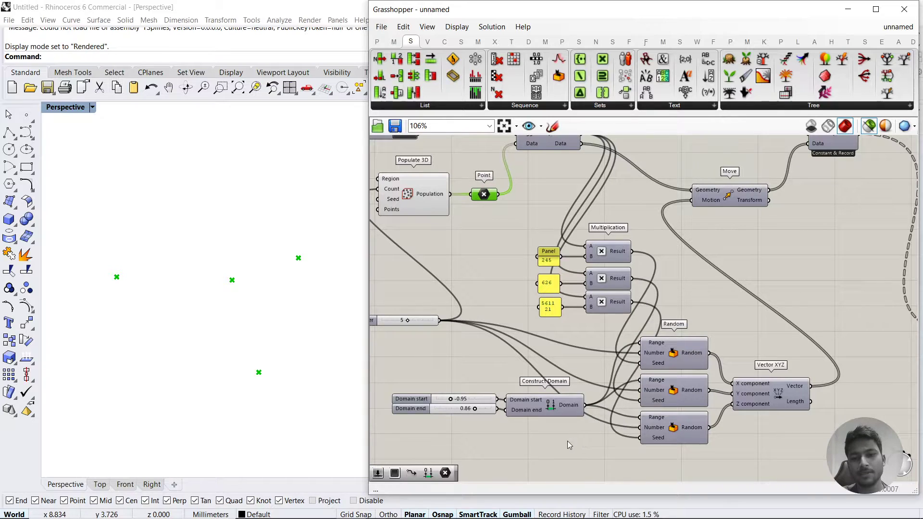
left_click_drag(567, 440, 452, 390)
left_click_drag(804, 466, 481, 239)
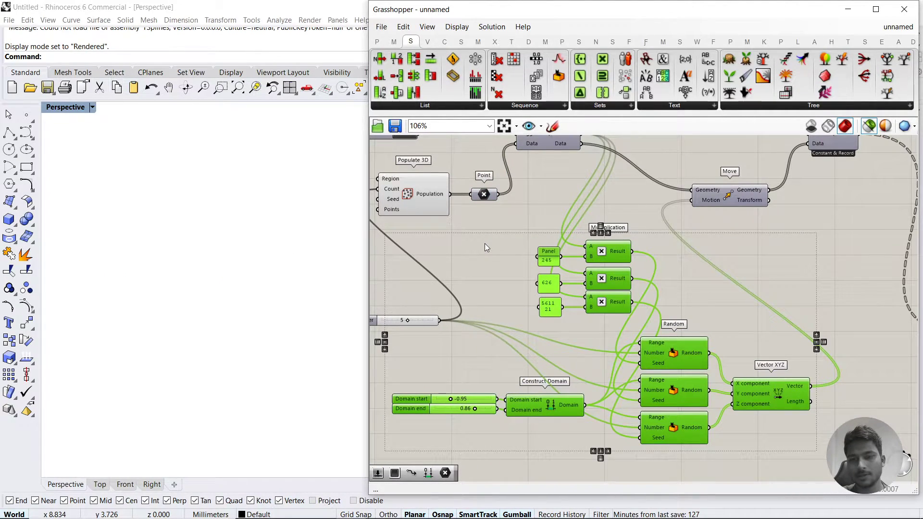
right_click_drag(509, 249, 529, 242)
left_click(706, 234)
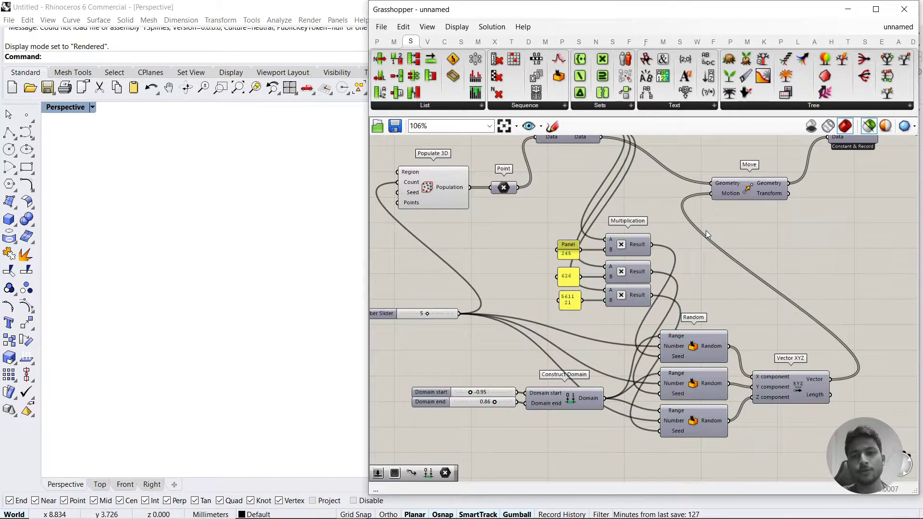
Move the uppermost Random component away from the other two and select the slider feeding its Number input
left_click_drag(702, 350, 720, 322)
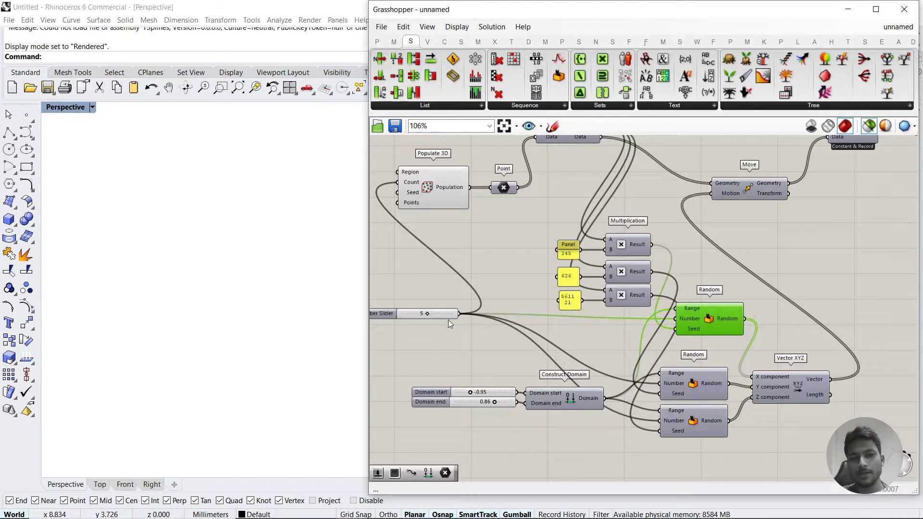
left_click(423, 316)
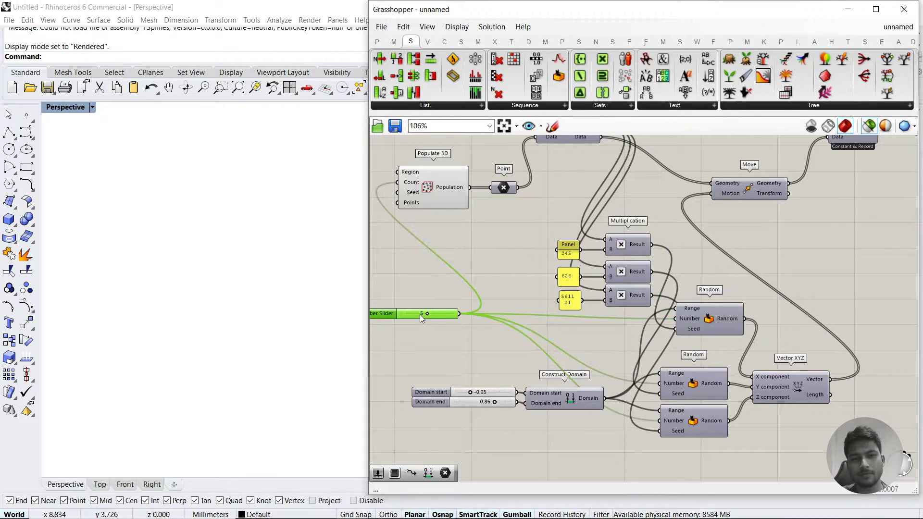
Select the uppermost Random component and move the two lower Random components up, closer beneath it
left_click(728, 319)
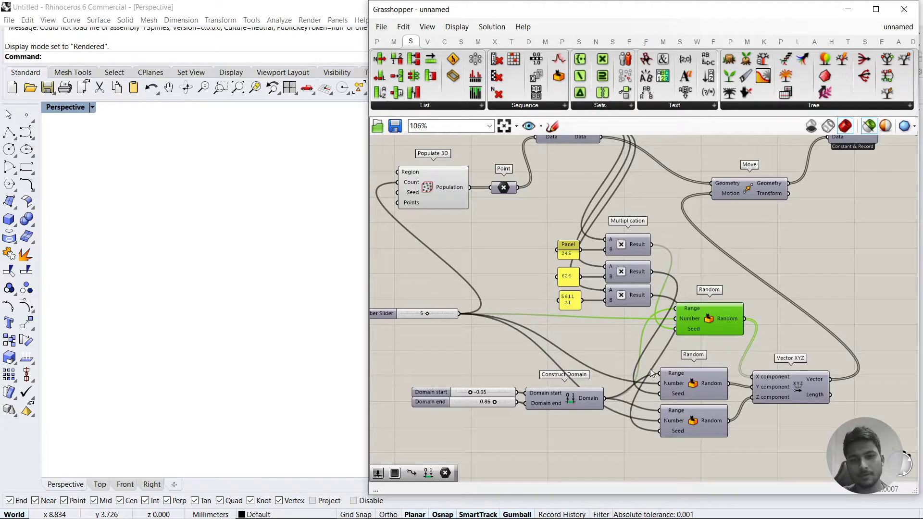
left_click_drag(710, 384, 714, 367)
left_click_drag(711, 427, 715, 411)
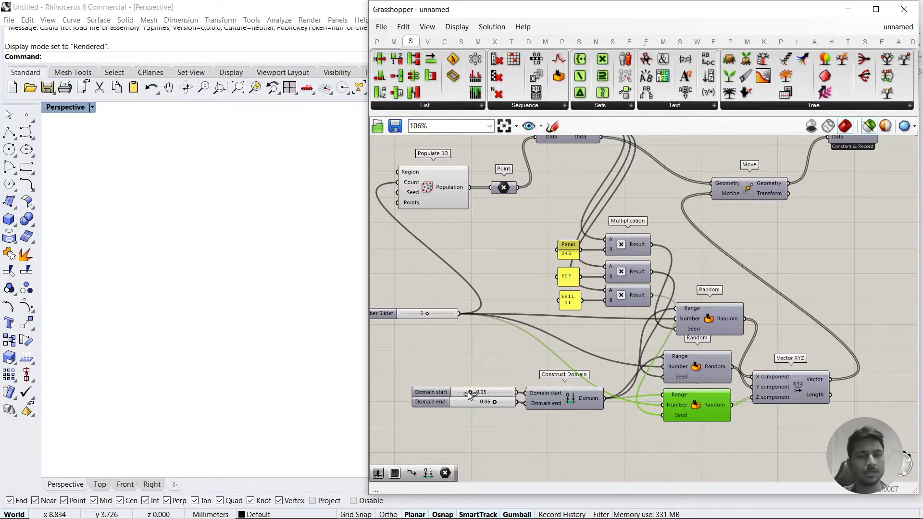
Set the domain start slider to -1.58 and the domain end slider to 1.30, and highlight them with Construct Domain
left_click_drag(469, 392, 500, 402)
left_click(497, 430)
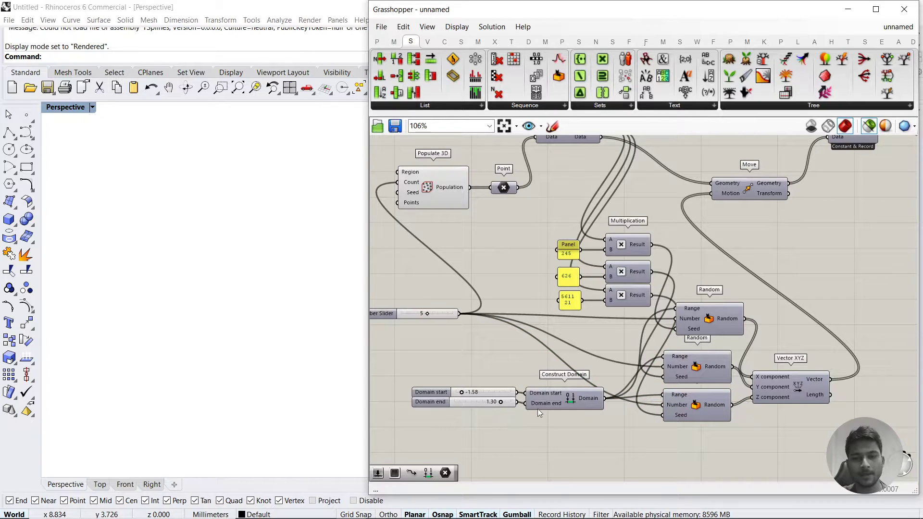
left_click_drag(565, 422, 482, 386)
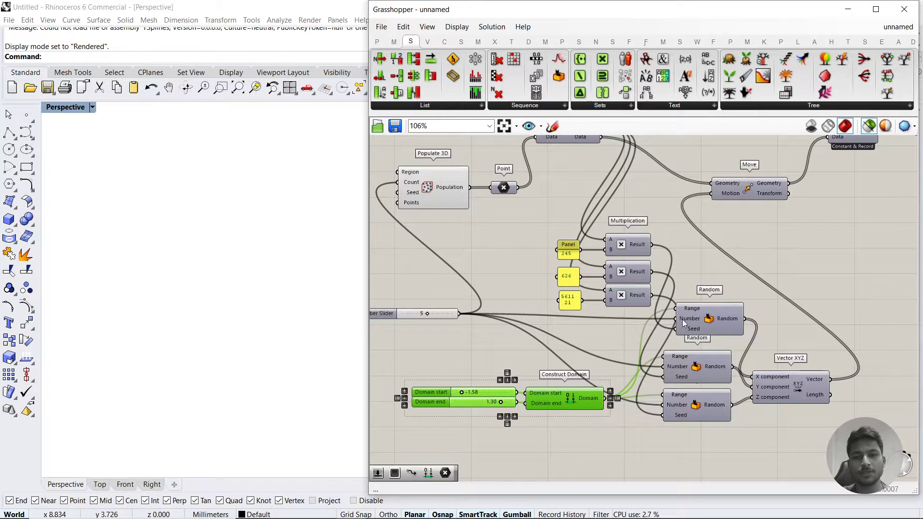
left_click_drag(486, 370, 456, 418)
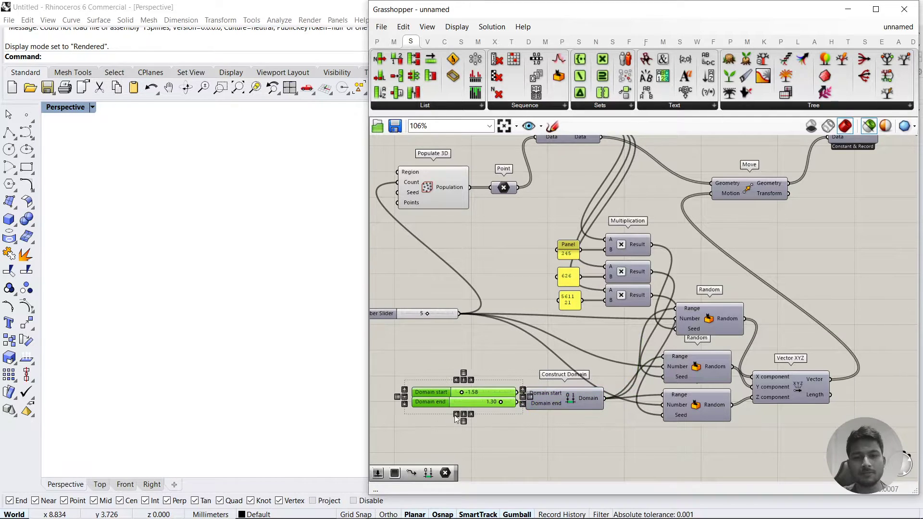
left_click(546, 426)
Trace the Vector XYZ output and the starting points from the Point component into Move
right_click_drag(808, 384, 739, 390)
left_click(741, 374)
left_click_drag(741, 374, 740, 376)
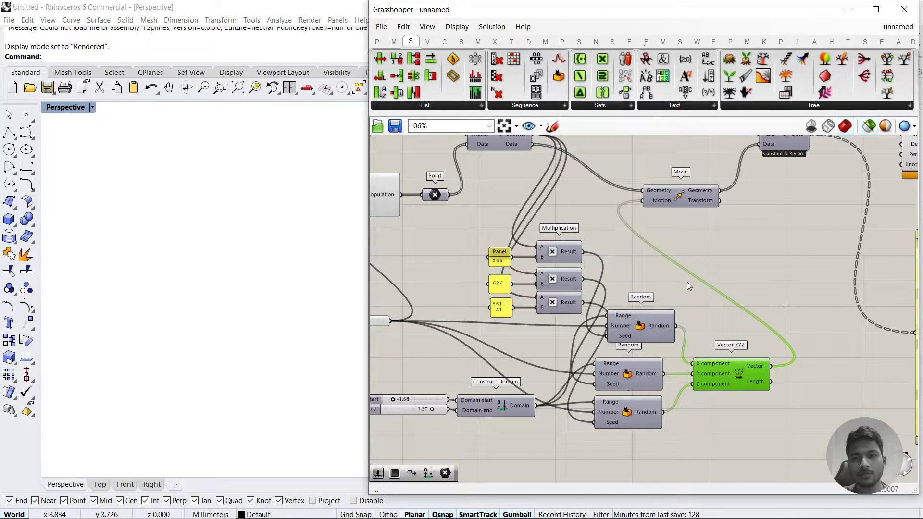
right_click_drag(385, 207, 461, 227)
left_click(509, 215)
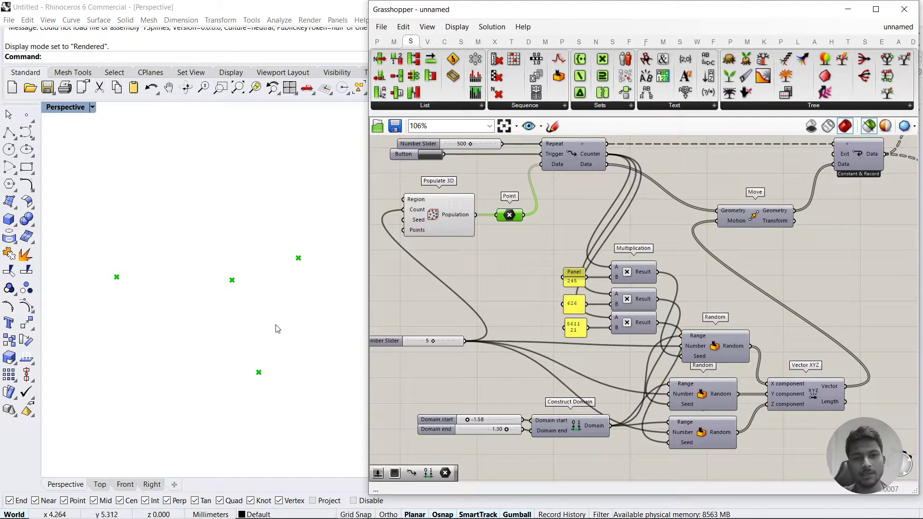
left_click(751, 218)
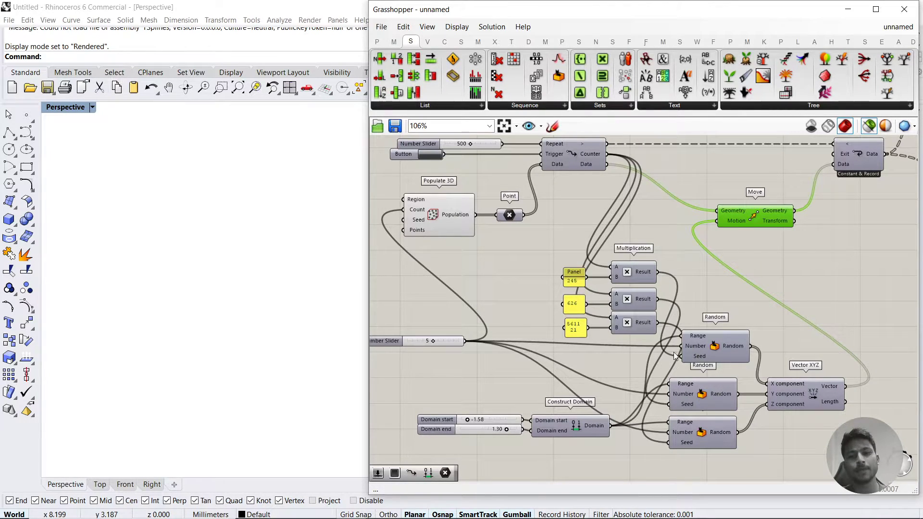
Align the three Random components by their left edges and check the uppermost one's Seed input
left_click_drag(725, 324, 692, 462)
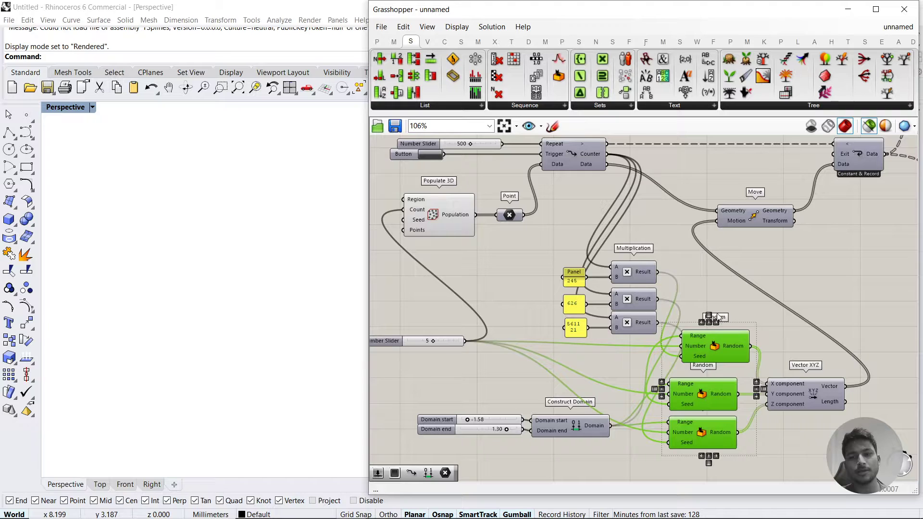
left_click(703, 323)
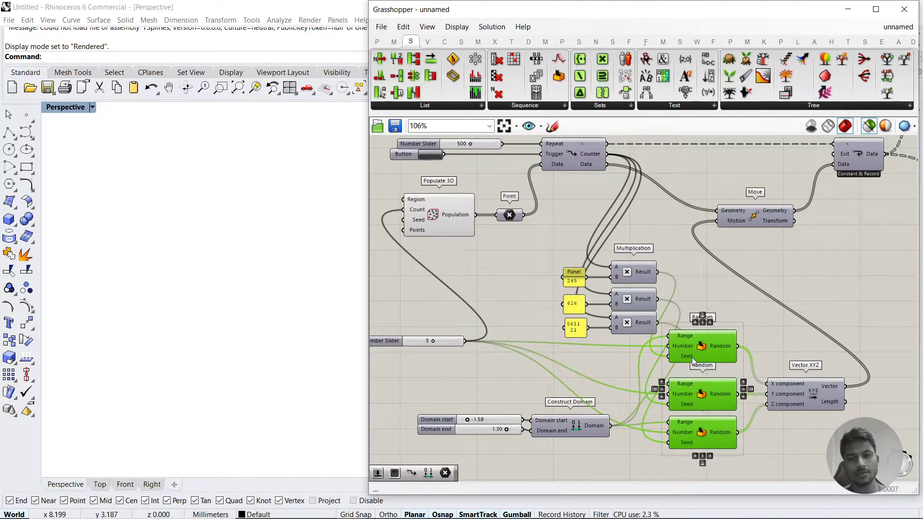
mouse_move(686, 356)
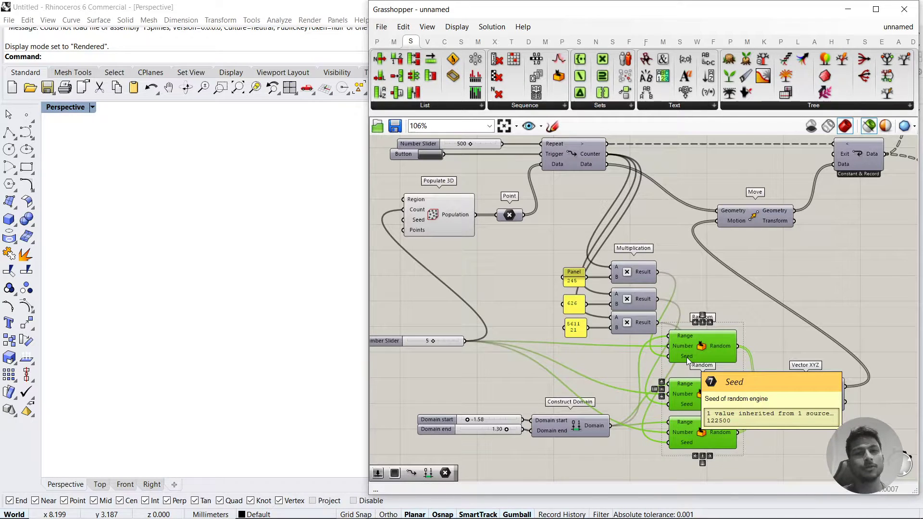
Add a separate test Random component below the definition and connect its output to a new, enlarged panel
right_click_drag(687, 356, 677, 192)
double_click(658, 351)
type("random")
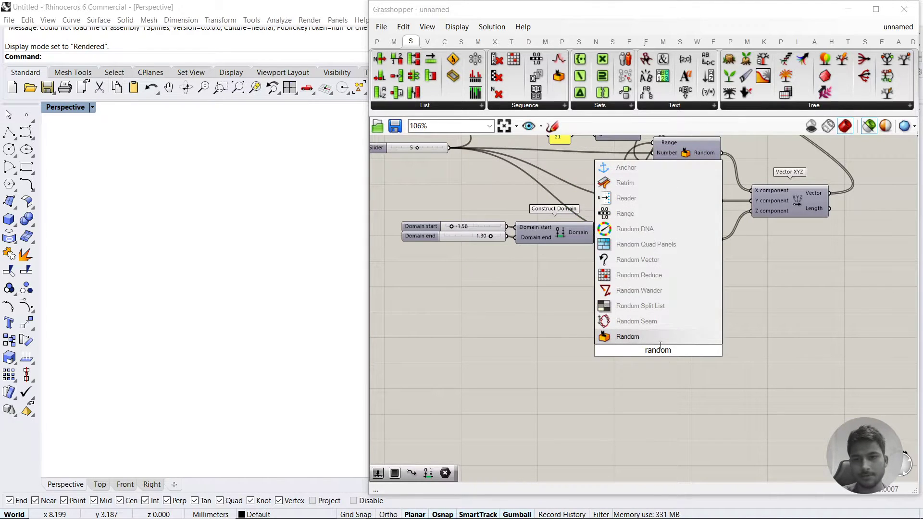
key("Return")
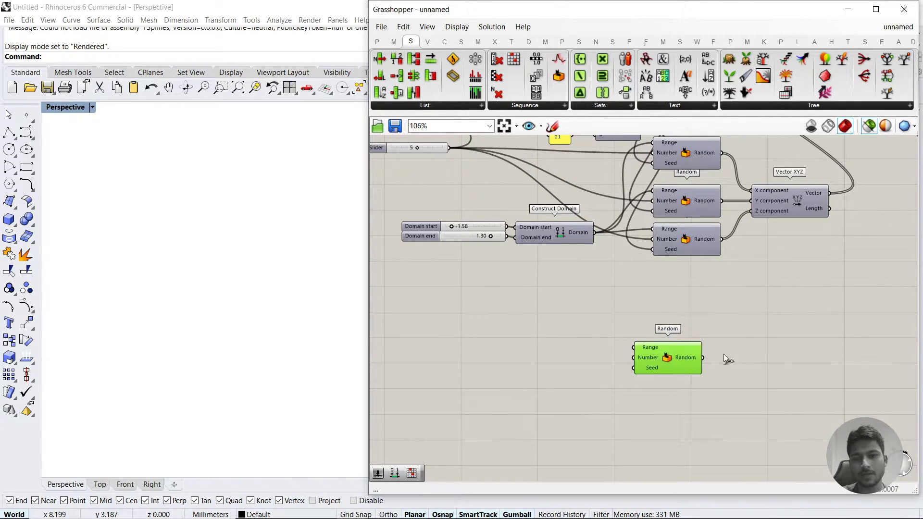
double_click(769, 346)
type("//")
key("Return")
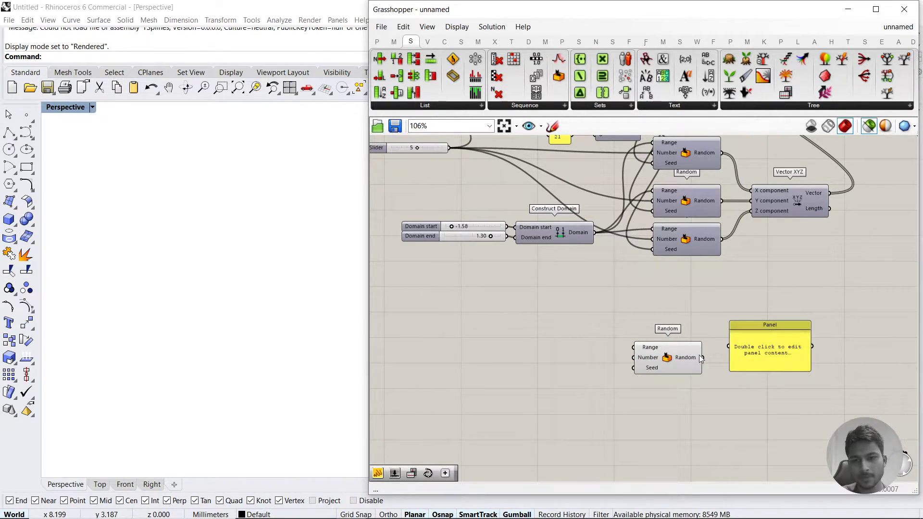
left_click_drag(703, 357, 758, 428)
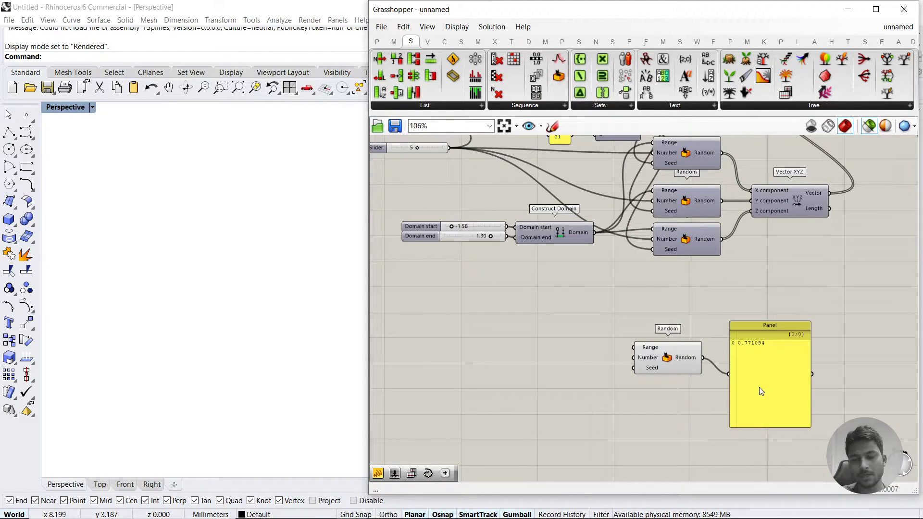
scroll(688, 376, "up", 3)
Add a number slider with value 5 and connect it to the Number input of the test Random component
mouse_move(631, 331)
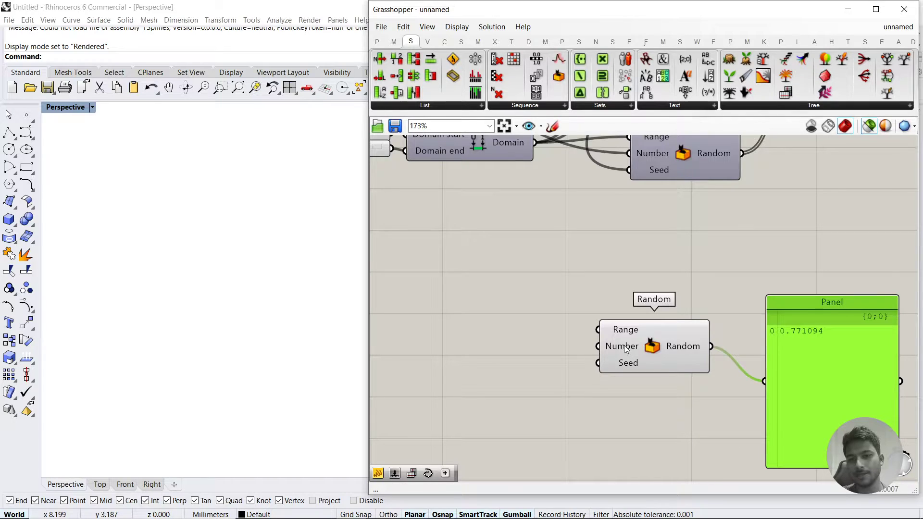
mouse_move(626, 349)
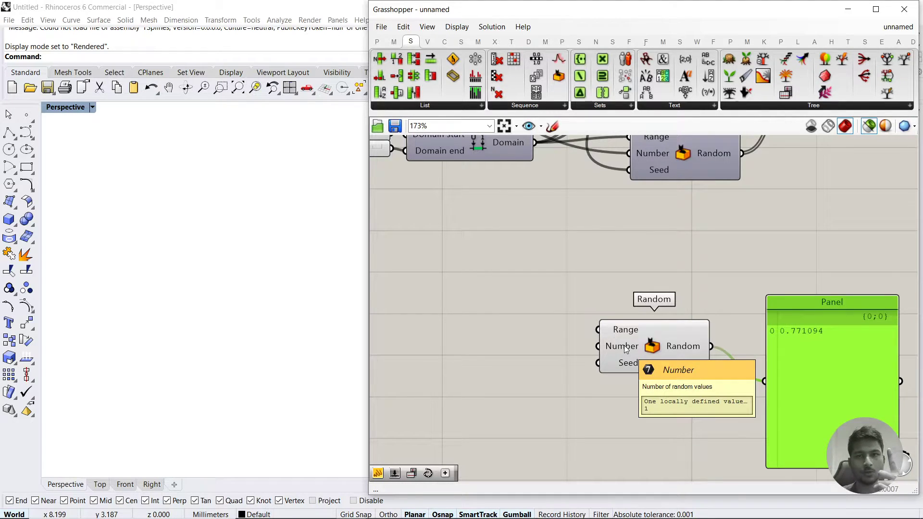
left_click(501, 350)
double_click(500, 350)
type("5")
key("Return")
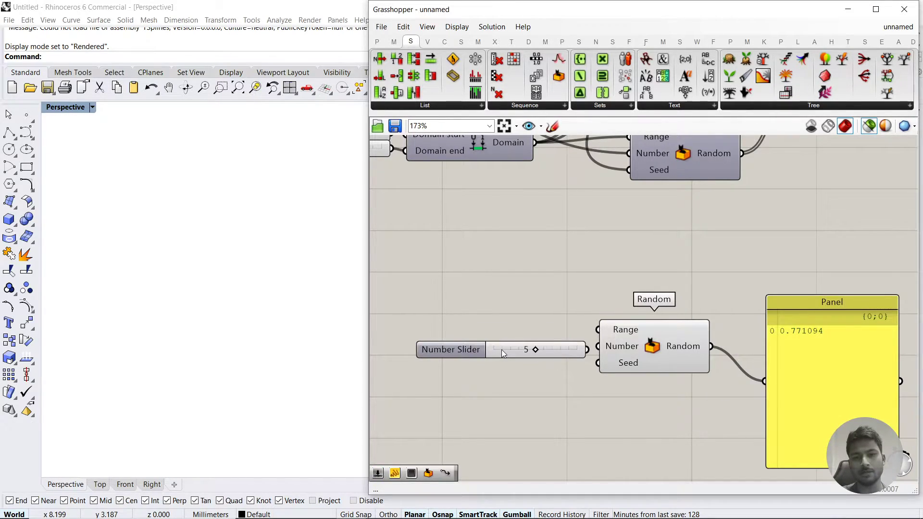
left_click_drag(586, 350, 598, 346)
left_click_drag(451, 350, 437, 341)
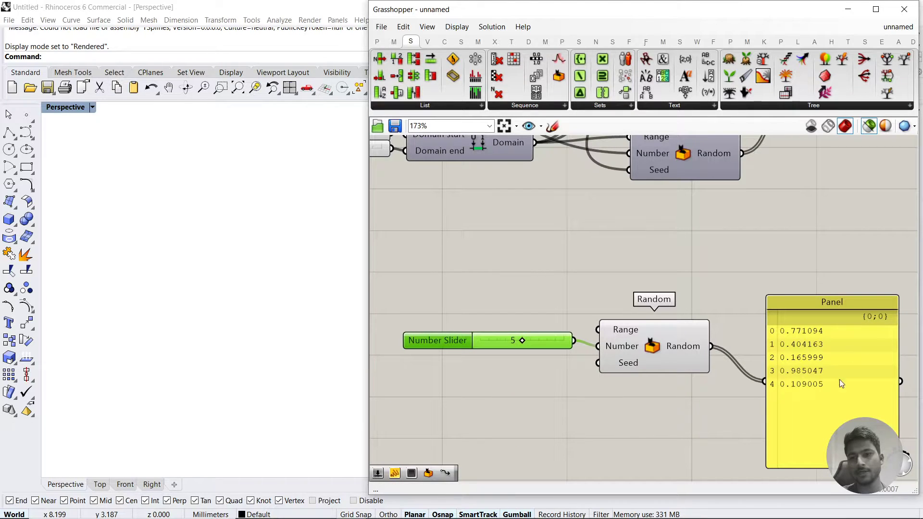
Replace the Number slider with a new 500 slider wired to the test Random's Seed input, and set it to 390
left_click_drag(522, 387, 477, 308)
key("Delete")
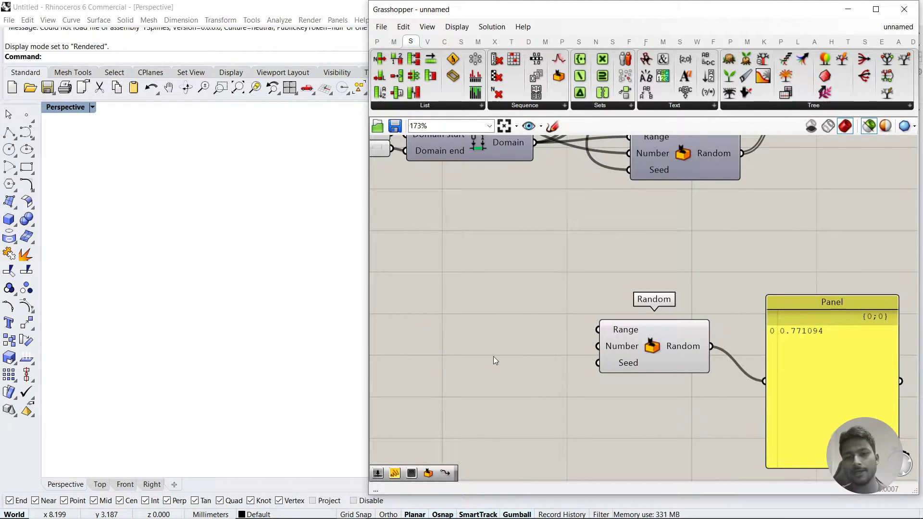
double_click(493, 356)
type("500")
key("Return")
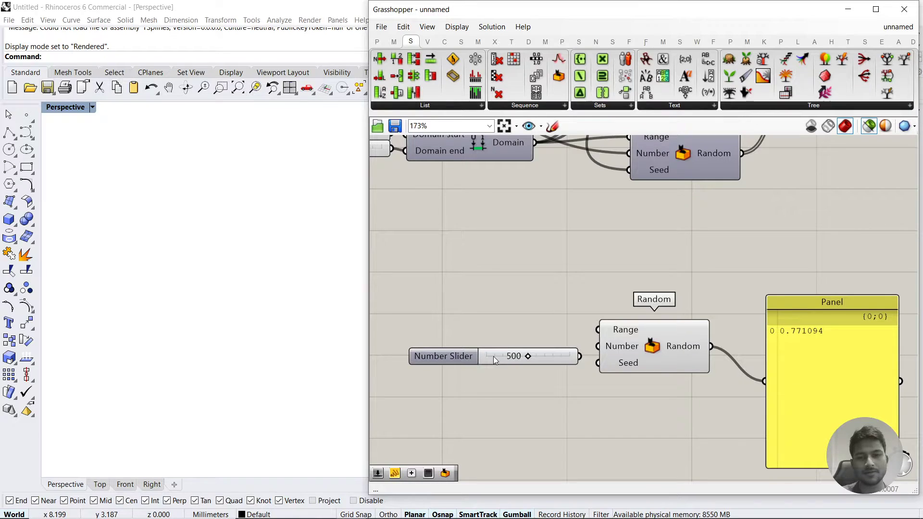
left_click_drag(597, 363, 580, 356)
left_click_drag(510, 358, 518, 401)
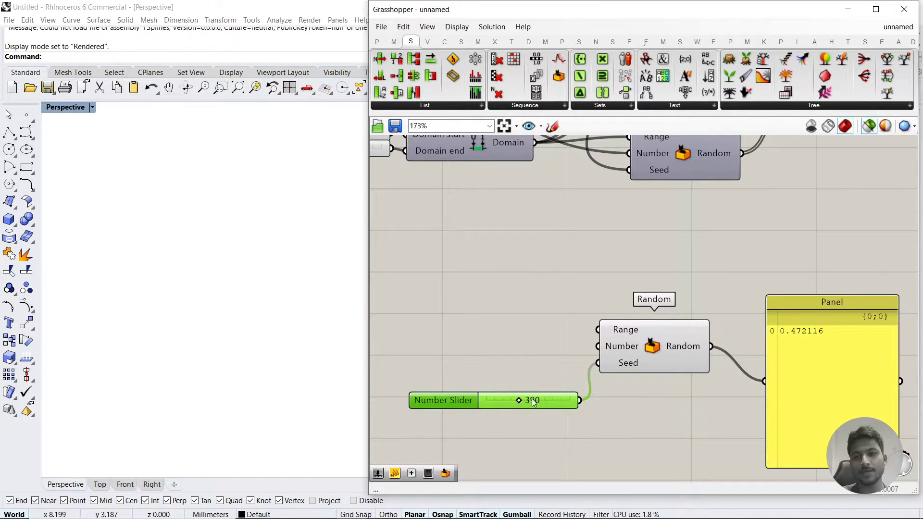
Examine how the loop counter, multiplied by the panel values, seeds the three Random components, and compare the test Random's Seed input
left_click_drag(765, 278, 846, 361)
scroll(513, 388, "down", 4)
right_click_drag(519, 354, 561, 391)
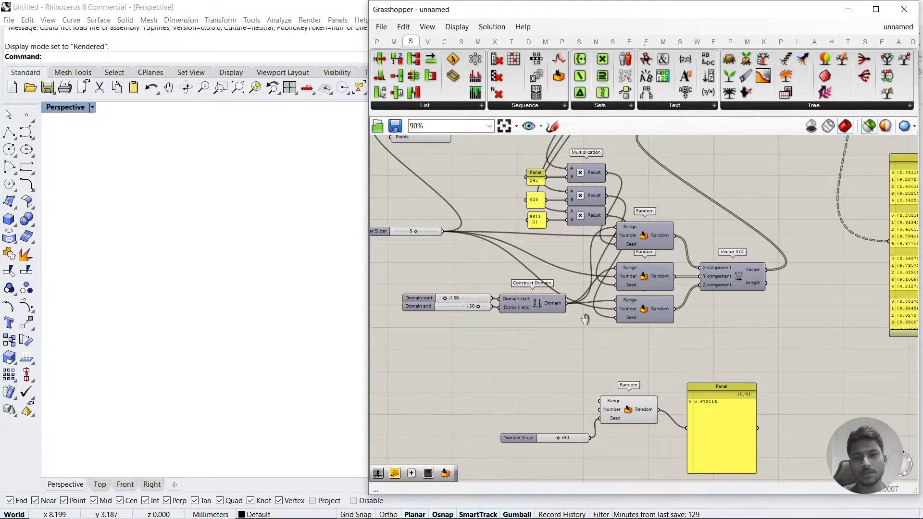
right_click_drag(587, 134, 585, 168)
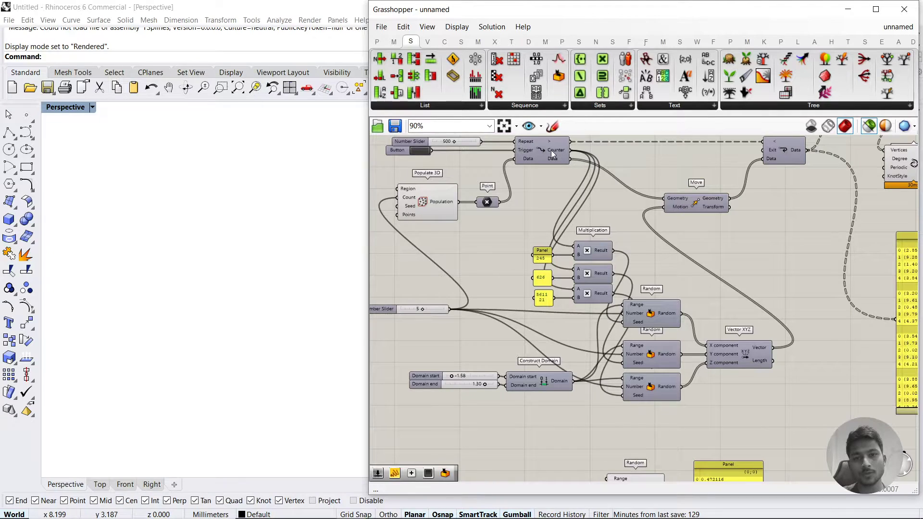
mouse_move(551, 152)
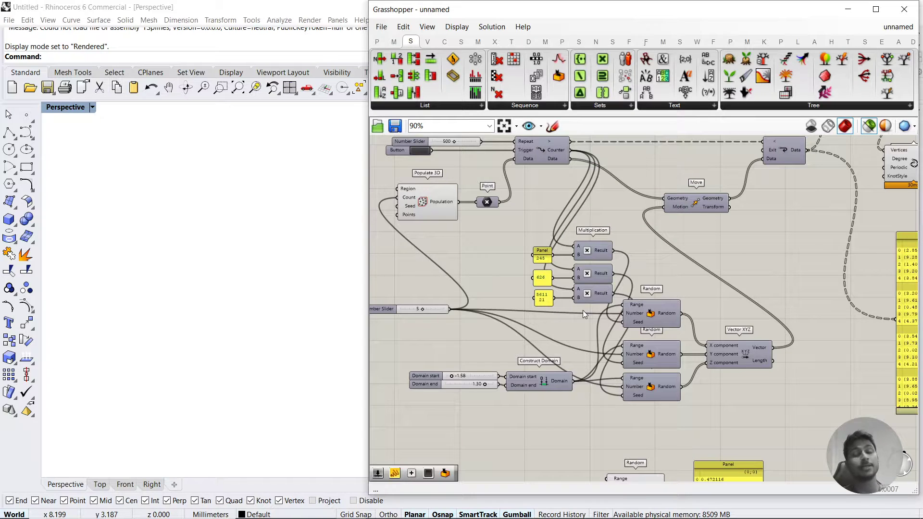
left_click_drag(618, 212, 538, 318)
scroll(539, 282, "up", 2)
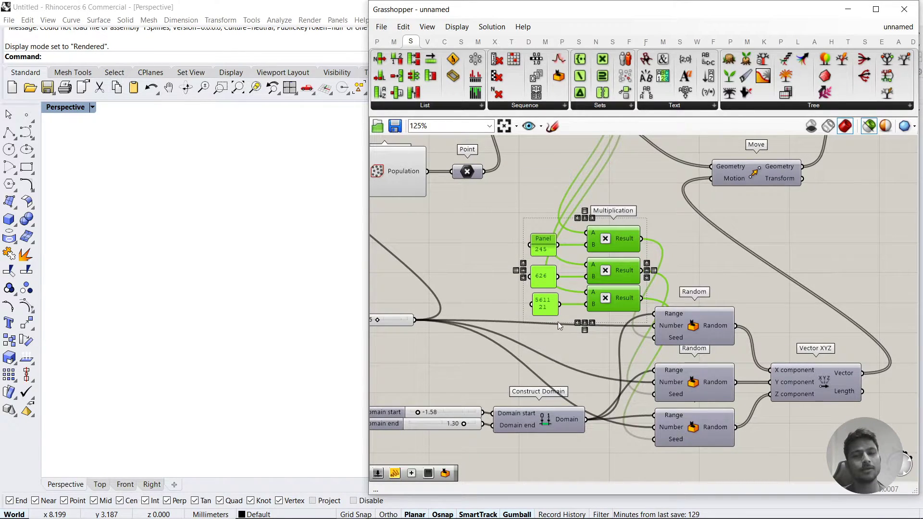
left_click(564, 334)
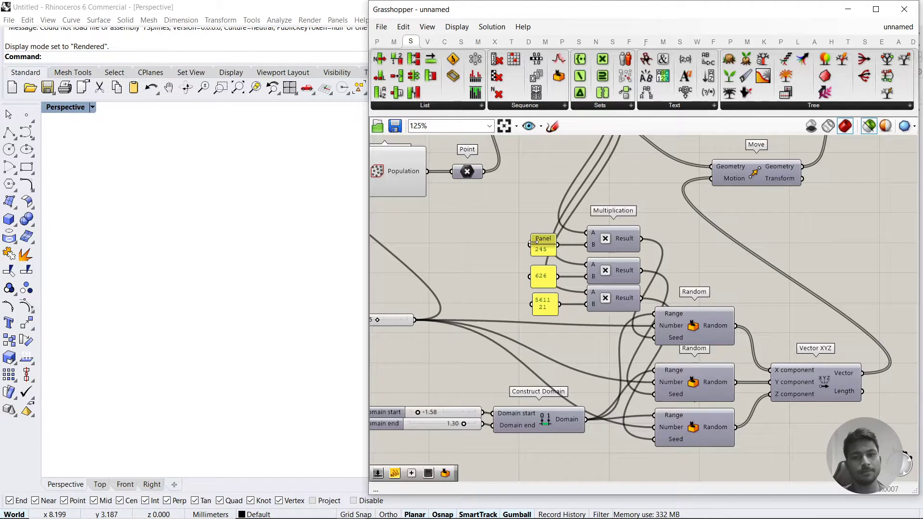
scroll(575, 277, "down", 2)
right_click_drag(617, 357, 627, 242)
scroll(609, 404, "up", 2)
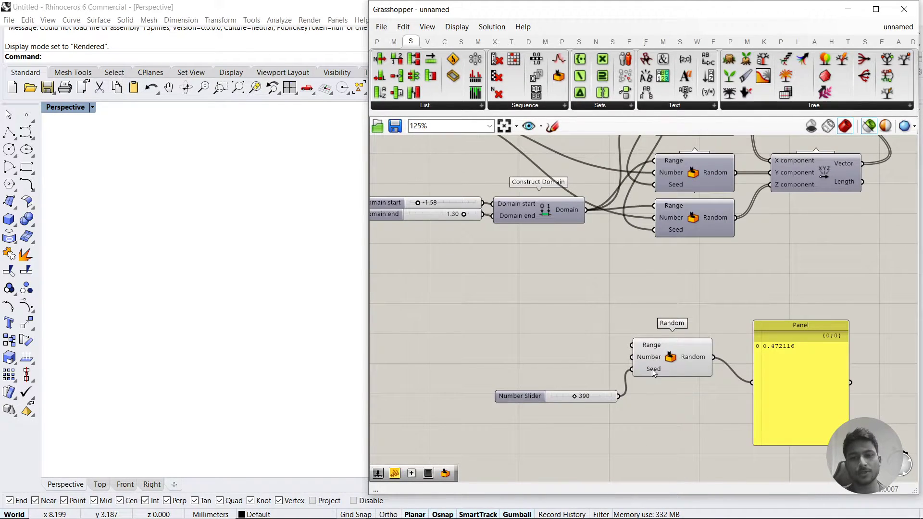
mouse_move(652, 374)
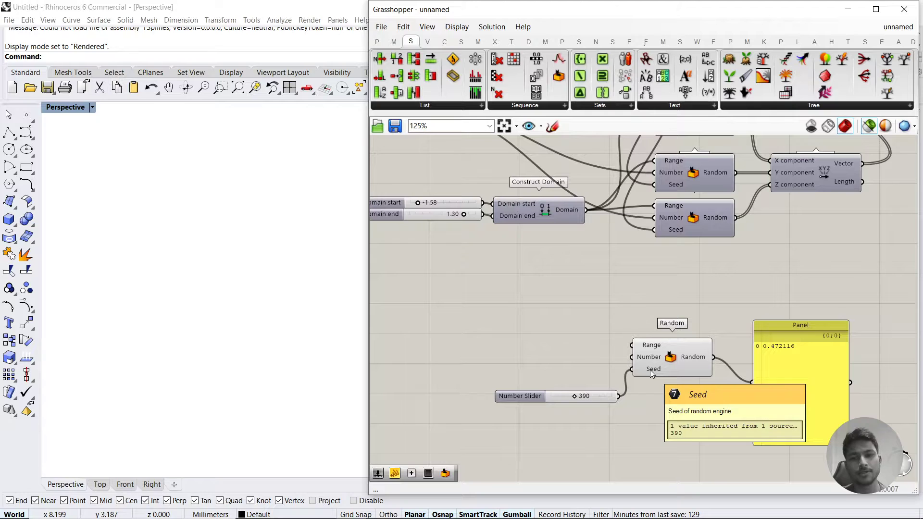
Remove the test Random component together with its seed slider and panel
scroll(652, 373, "down", 2)
left_click_drag(767, 310, 607, 440)
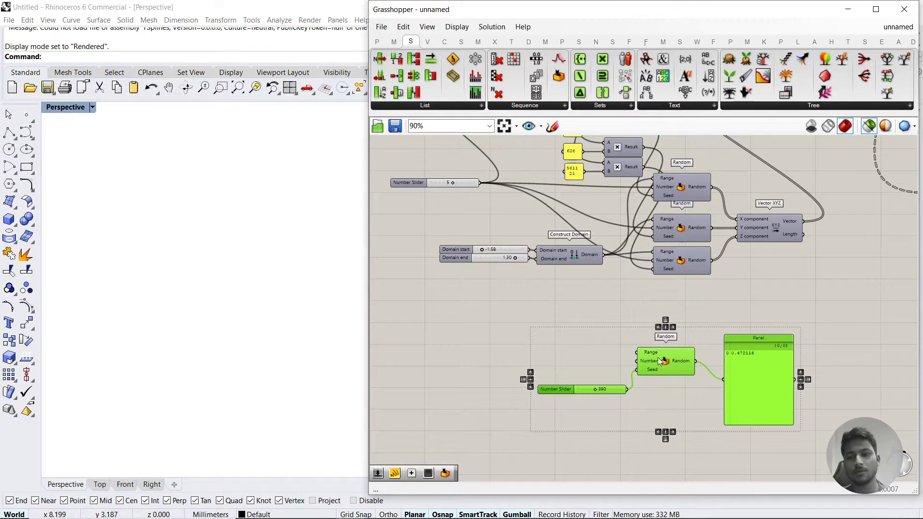
left_click(657, 357)
Move the uppermost Random component down against the other two and select all three Random components
scroll(647, 178, "up", 2)
left_click_drag(555, 167, 511, 273)
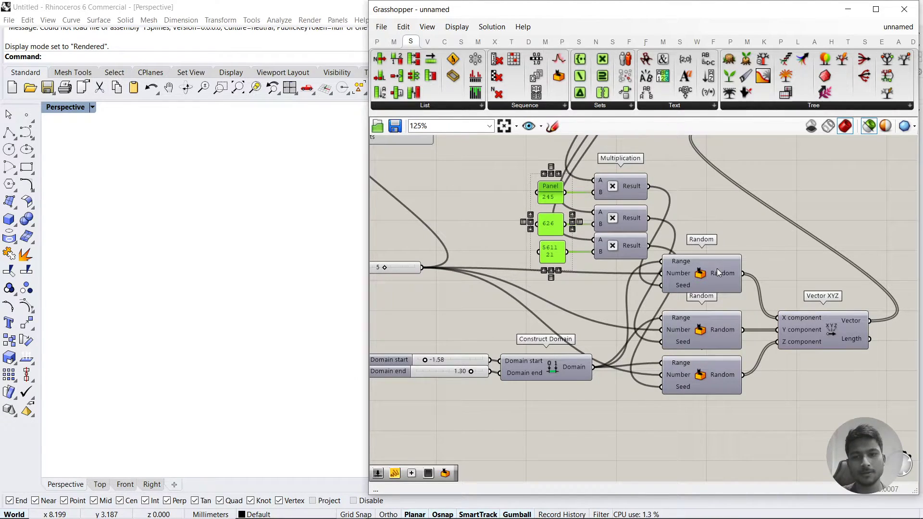
left_click_drag(717, 272, 715, 284)
left_click_drag(656, 258, 750, 404)
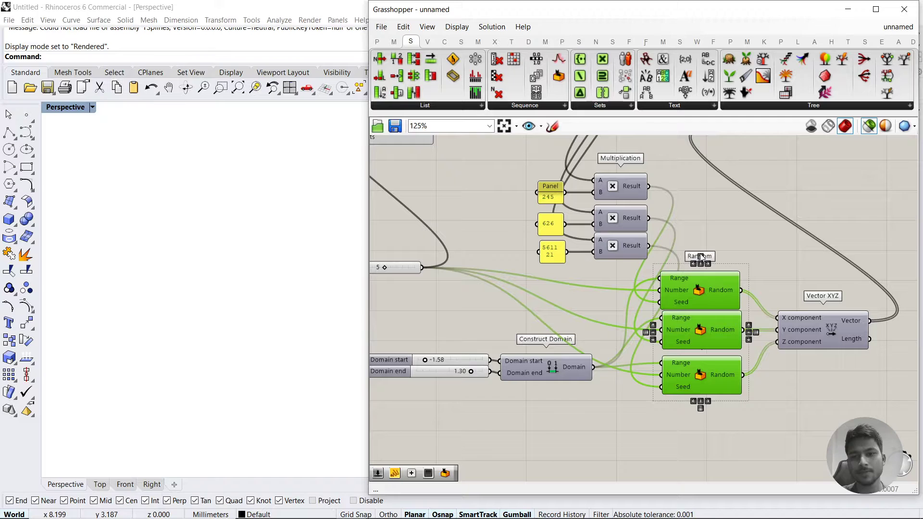
Inspect the data passing from the Vector XYZ output through Move's Geometry input to the Loop End component
right_click_drag(769, 287, 701, 357)
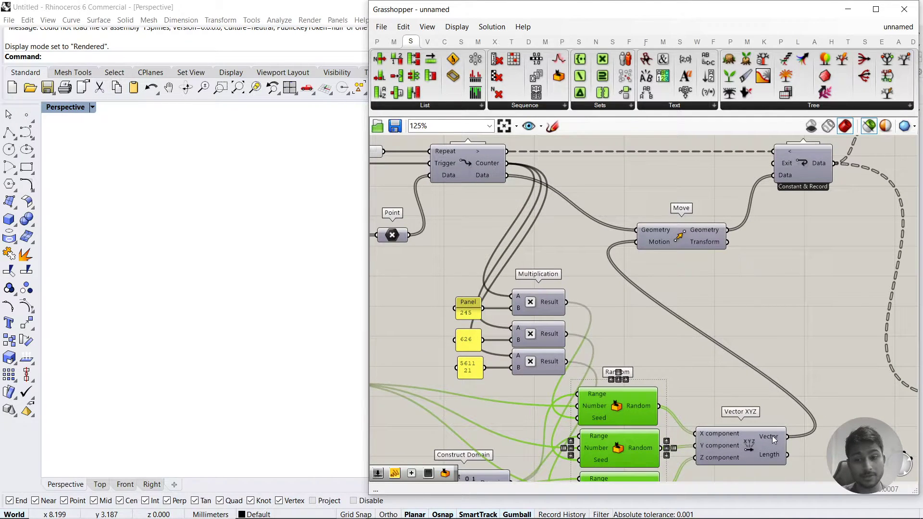
mouse_move(773, 438)
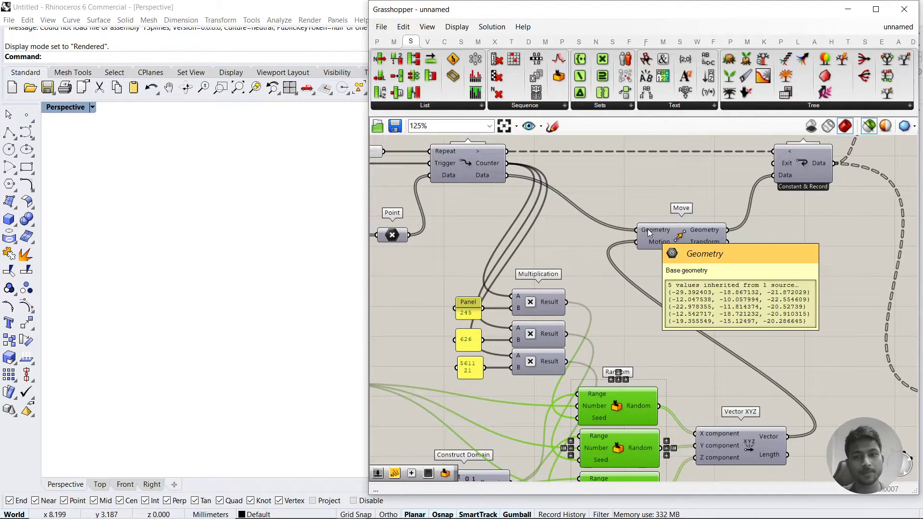
mouse_move(780, 177)
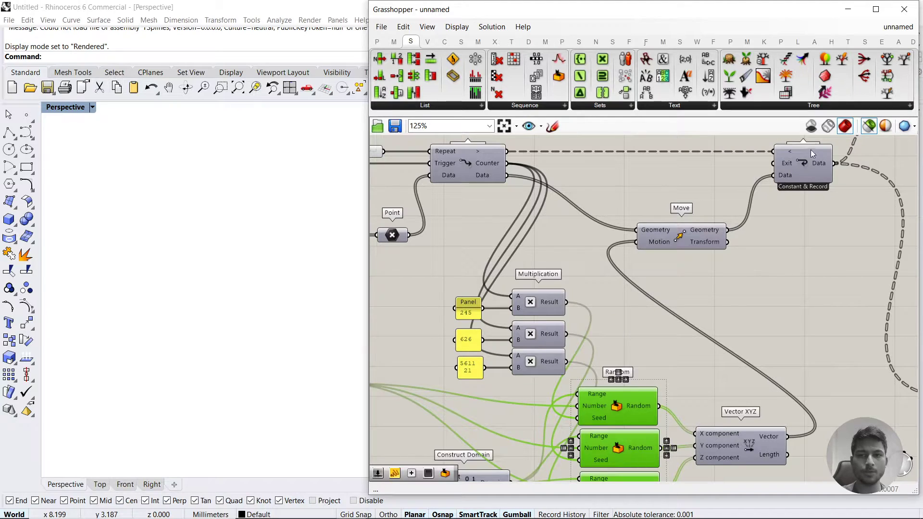
Inspect the Loop Start component and the populated starting points that feed its Data input
left_click(489, 176)
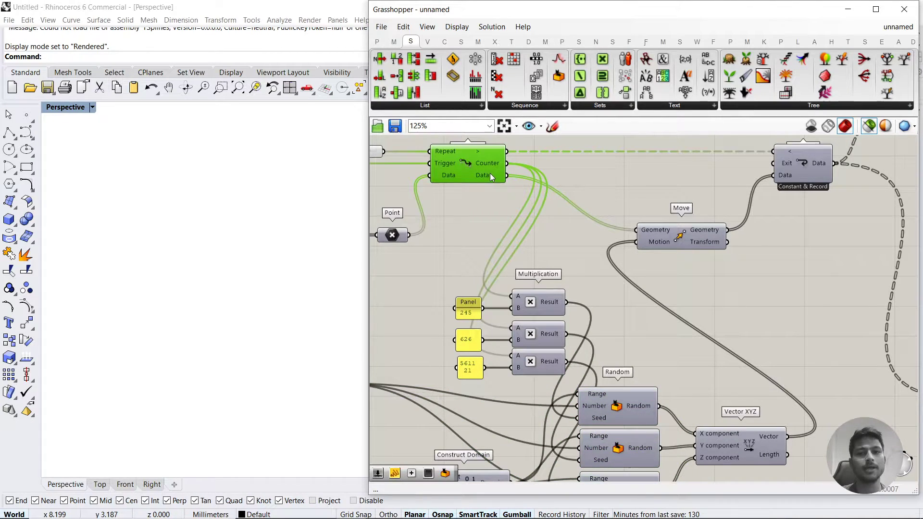
right_click_drag(460, 182, 567, 234)
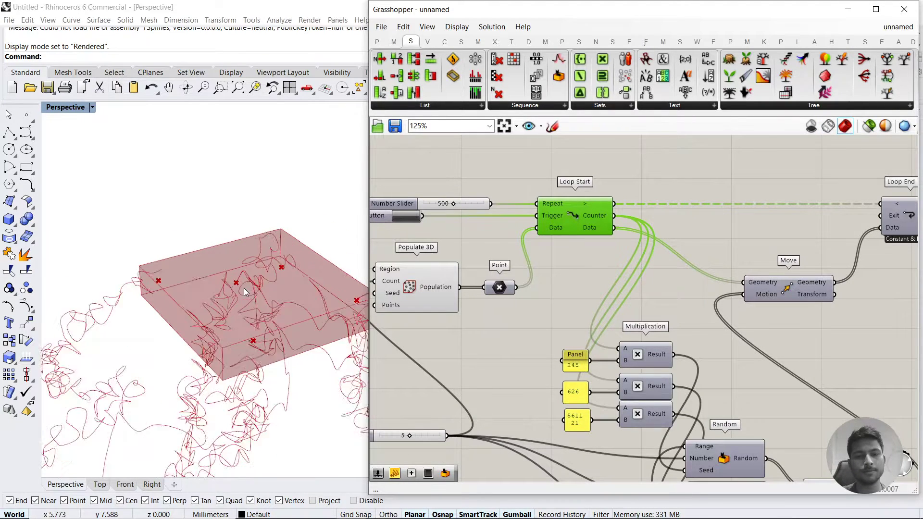
left_click_drag(519, 336, 372, 243)
middle_click(461, 252)
left_click(501, 219)
left_click(491, 252)
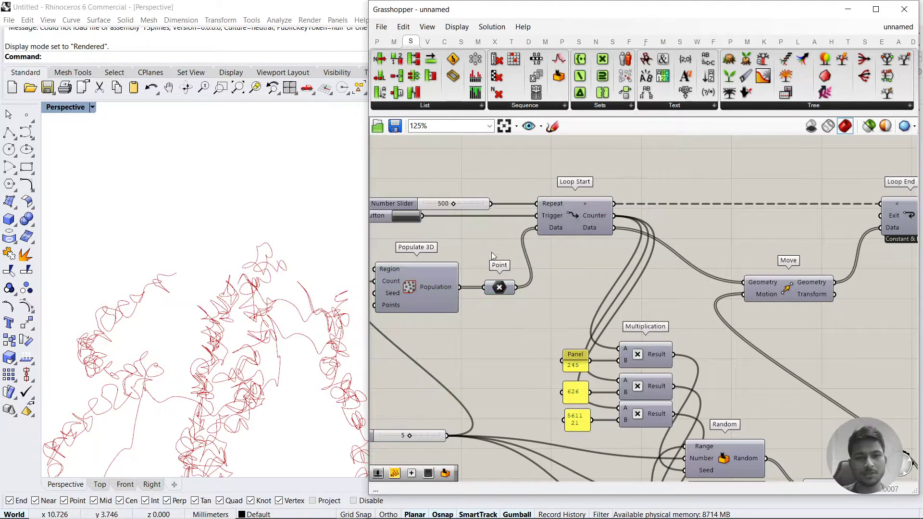
Trigger the loop again and observe the growing curves from another angle in the Perspective viewport
right_click_drag(517, 224, 593, 217)
left_click(487, 210)
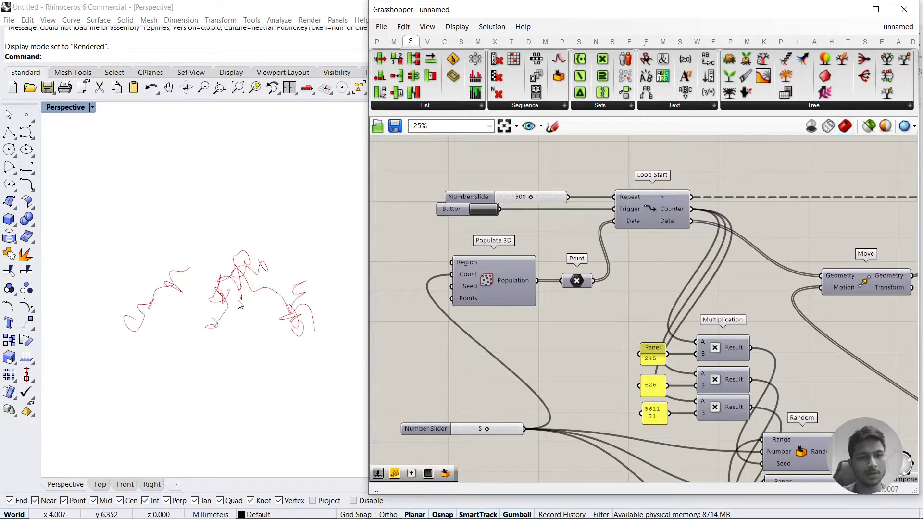
right_click_drag(240, 305, 259, 391)
right_click_drag(511, 361, 572, 242)
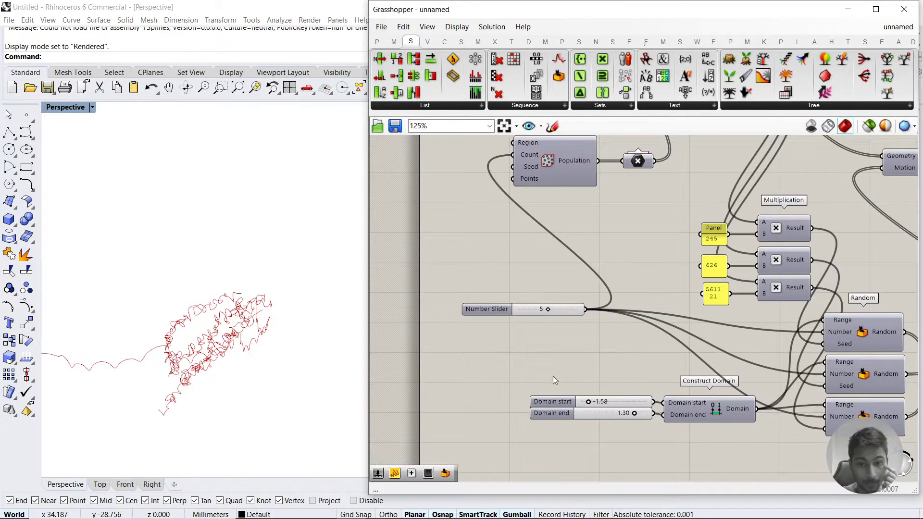
right_click_drag(232, 325, 274, 341)
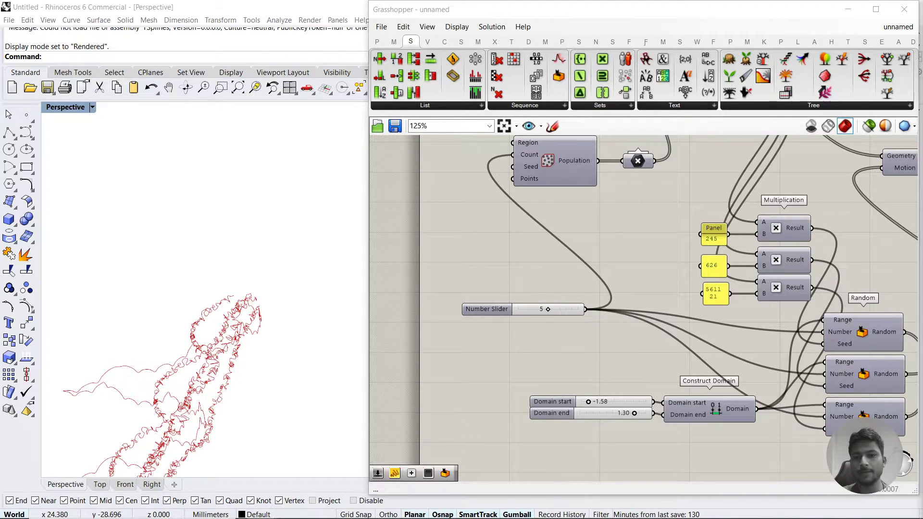
Add Anemone's Time Buffer component below Loop End and connect Move's Geometry output to its Data input
right_click(640, 334)
right_click_drag(783, 202, 610, 334)
right_click_drag(831, 315, 682, 315)
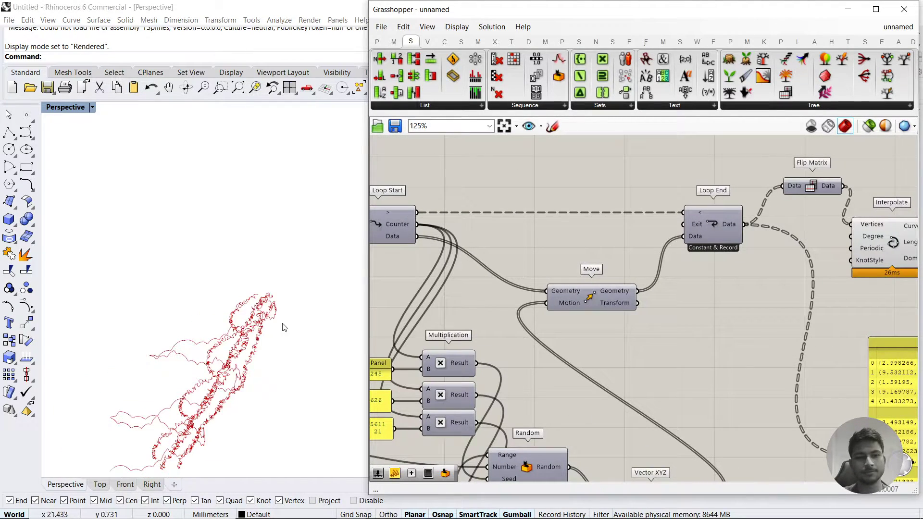
left_click(898, 42)
left_click(814, 42)
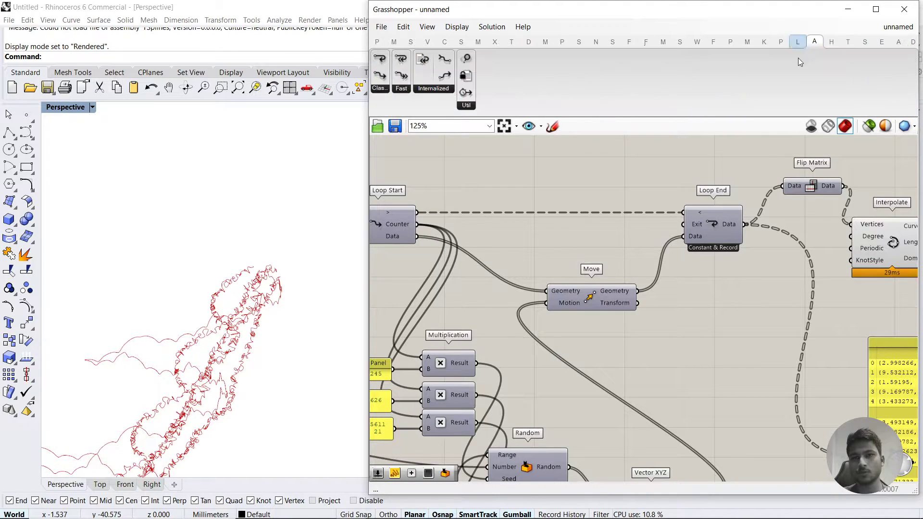
left_click(465, 105)
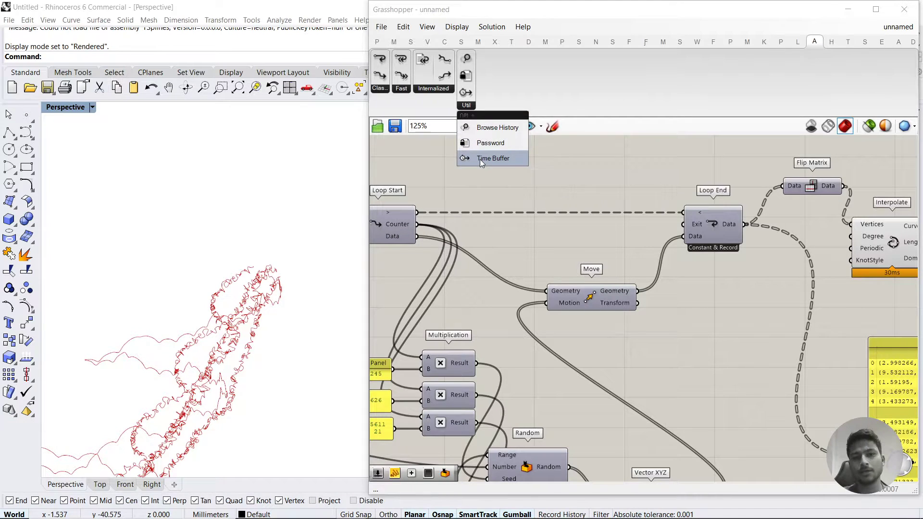
left_click_drag(480, 159, 717, 358)
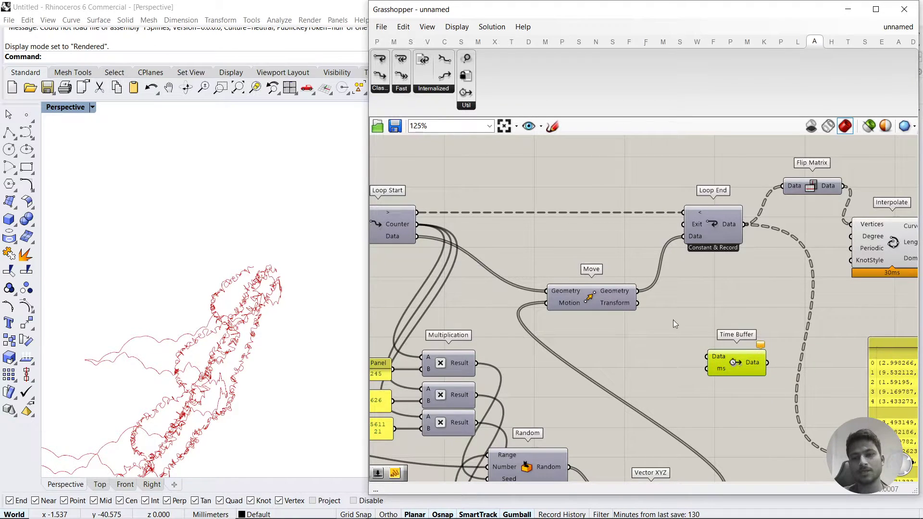
left_click_drag(637, 291, 707, 356)
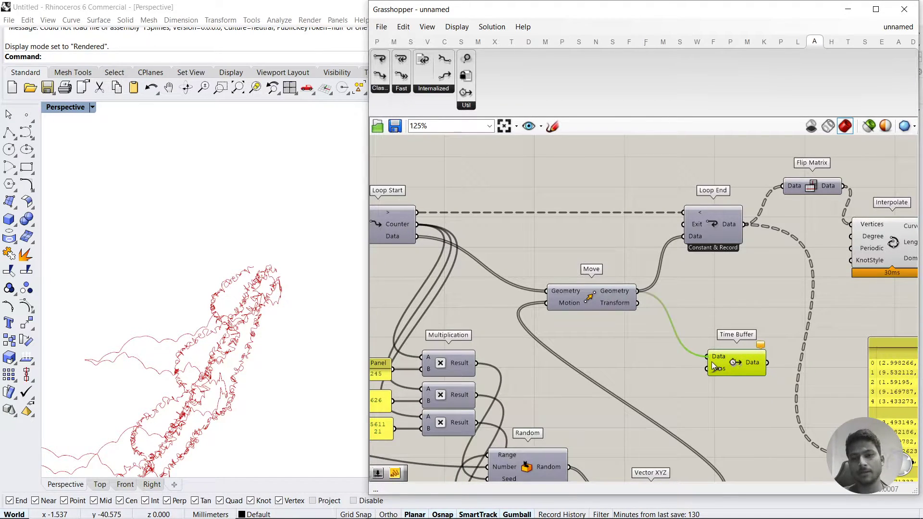
Add a number slider of 500 for the Time Buffer's ms input and route the buffer's output into Loop End's Data input
double_click(647, 384)
type("500")
key("Return")
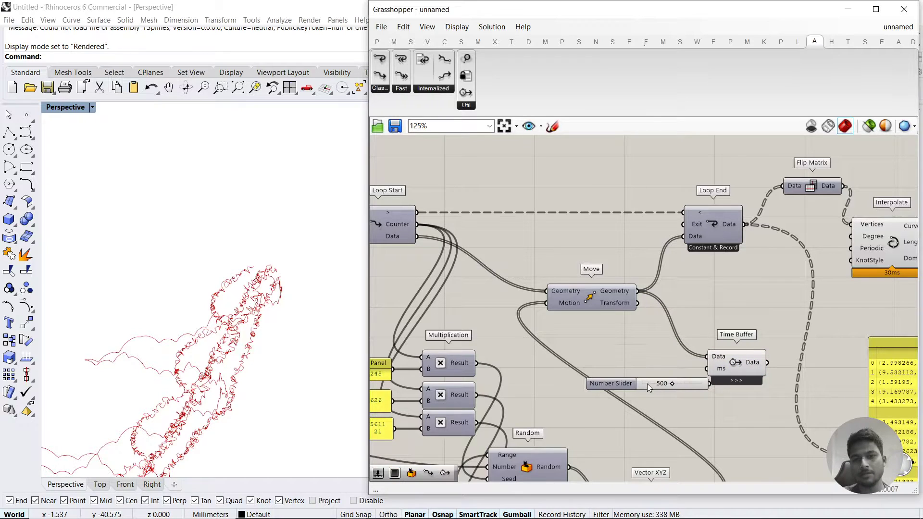
left_click_drag(688, 370, 706, 368)
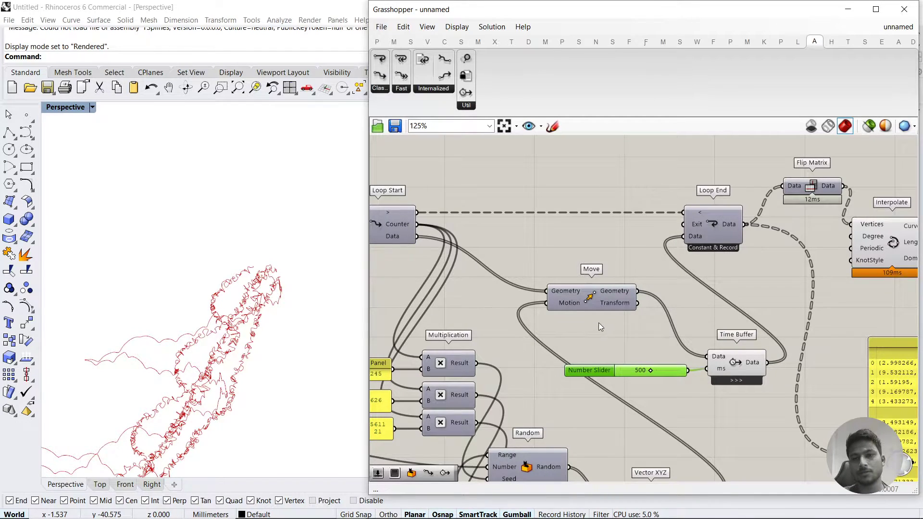
Trigger the loop with the Time Buffer in place and check the Loop End connections
right_click_drag(566, 316, 749, 319)
left_click(395, 227)
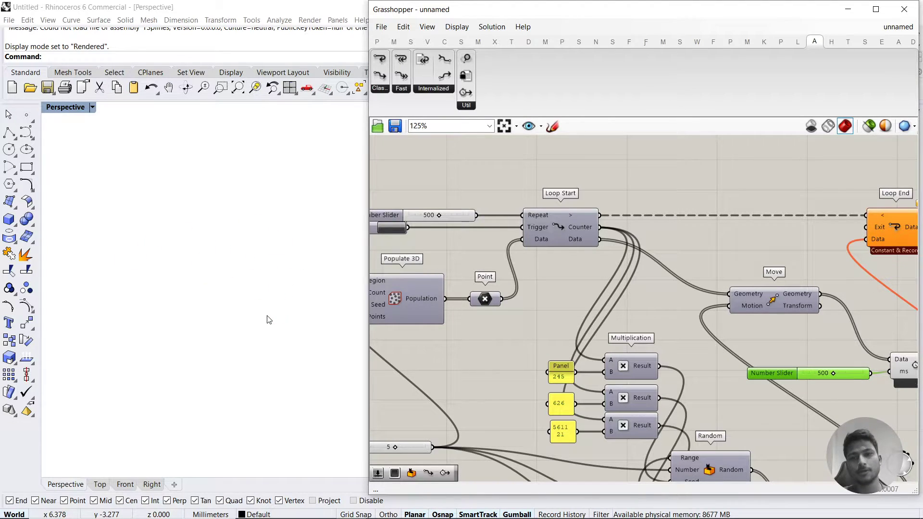
right_click_drag(729, 262, 692, 248)
scroll(691, 245, "down", 1)
right_click_drag(770, 335, 684, 320)
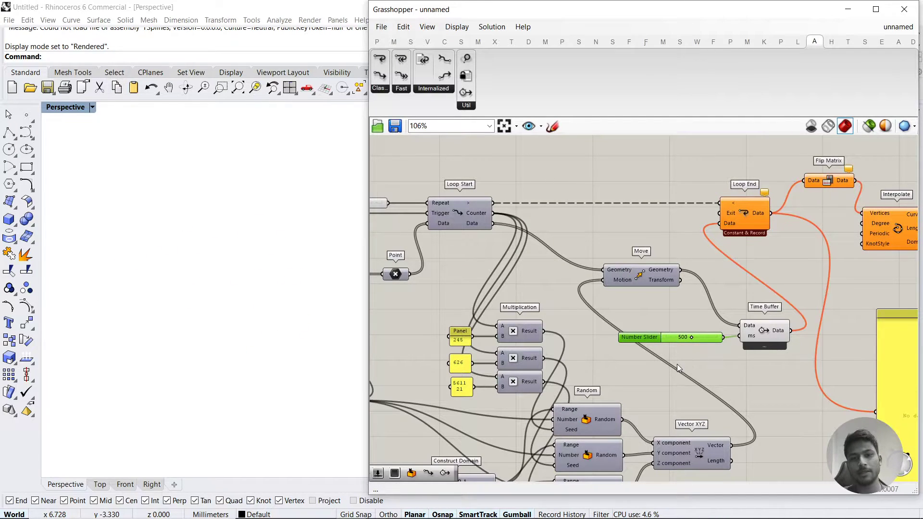
right_click_drag(677, 364, 697, 362)
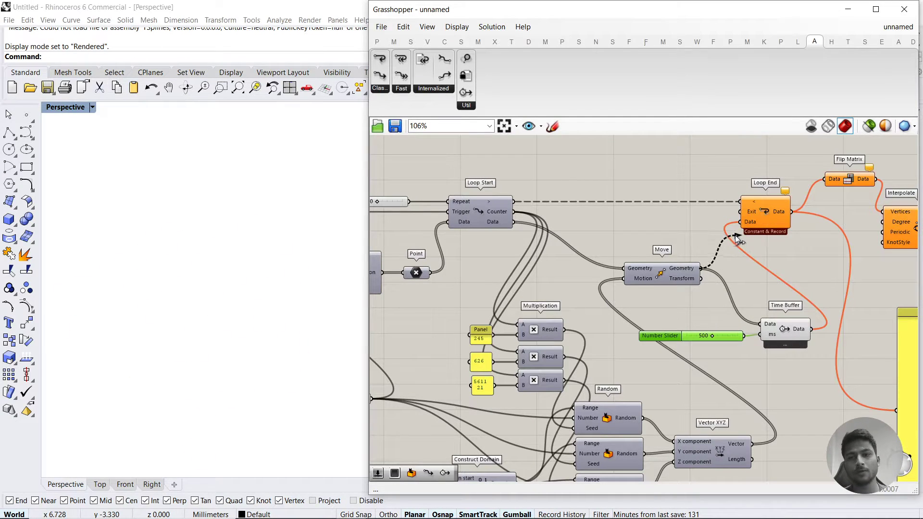
Reconnect Move's Geometry output directly to Loop End's Data input and delete the Time Buffer with its slider
left_click_drag(756, 276, 725, 355)
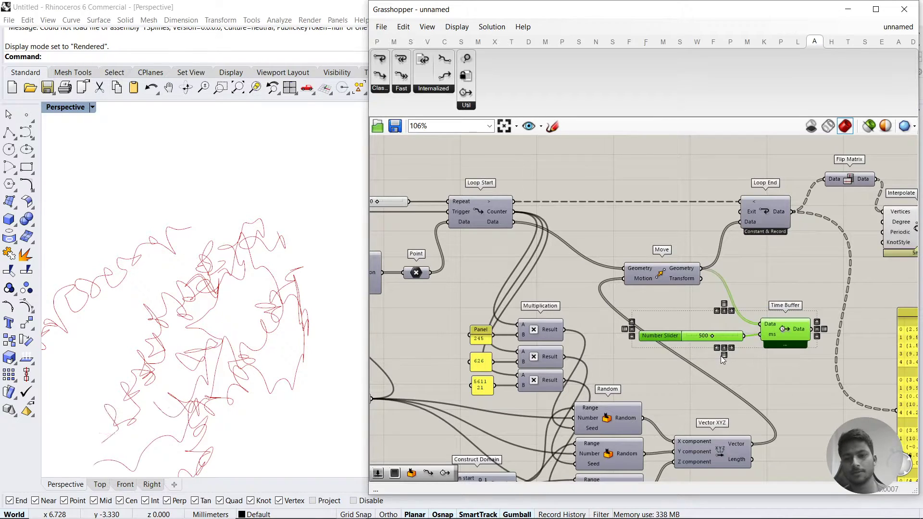
key("Delete")
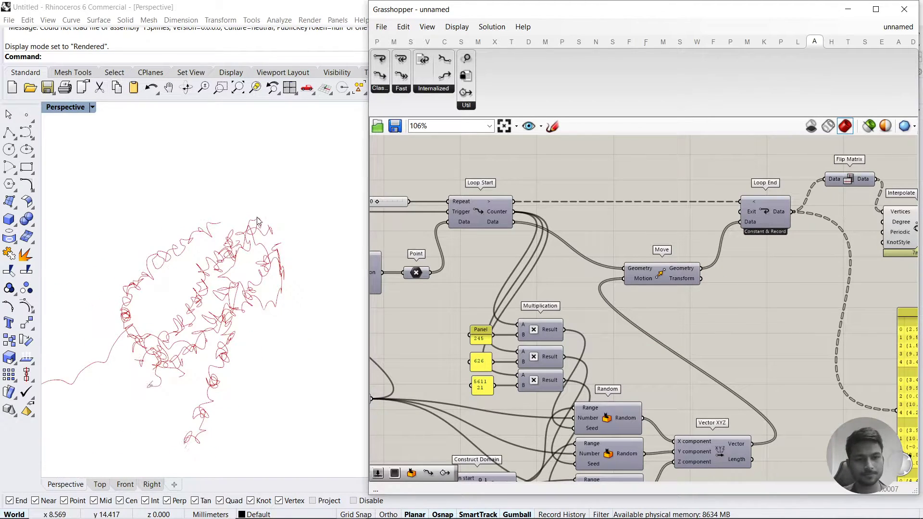
Examine the Loop End component's options, including Record data and Output after the last
right_click_drag(544, 349, 649, 289)
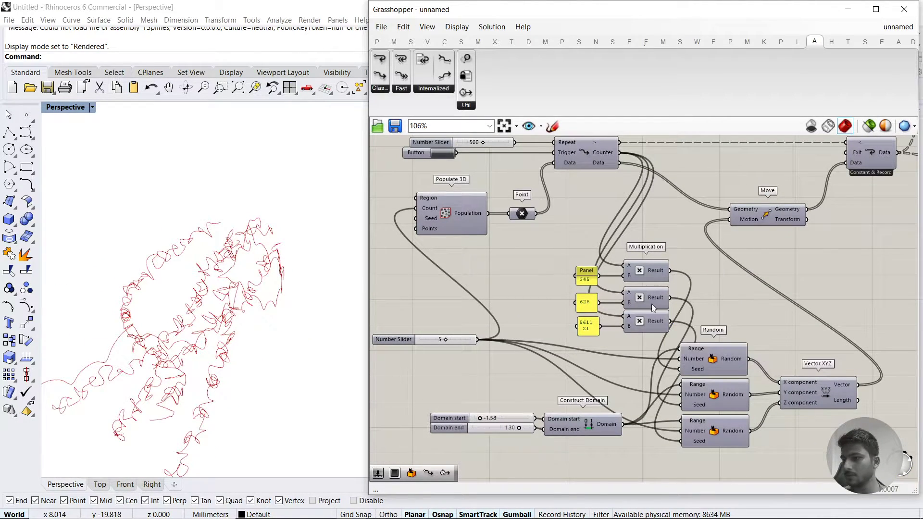
right_click_drag(650, 323, 539, 376)
scroll(601, 225, "down", 1)
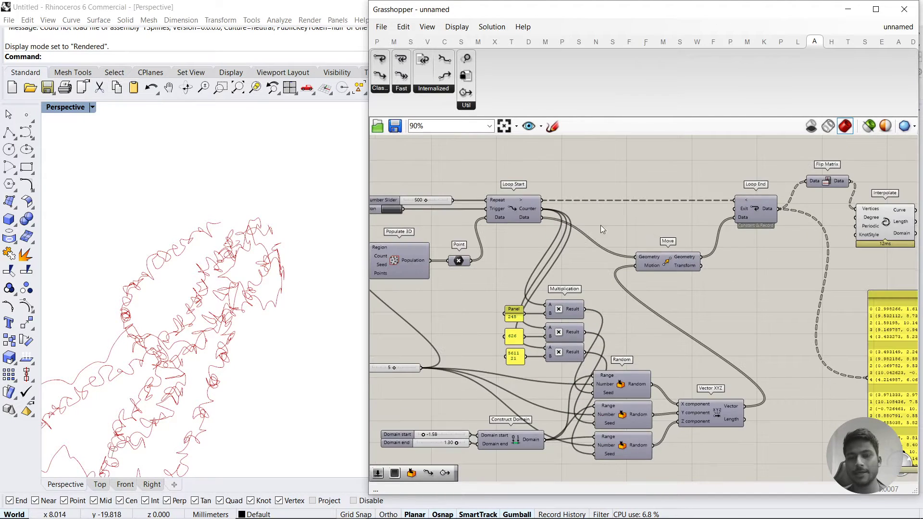
scroll(675, 230, "up", 5)
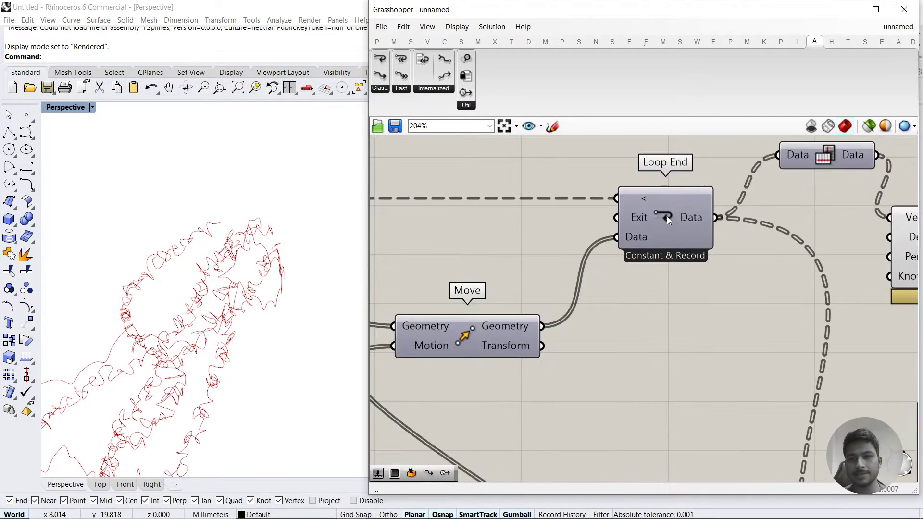
right_click(666, 217)
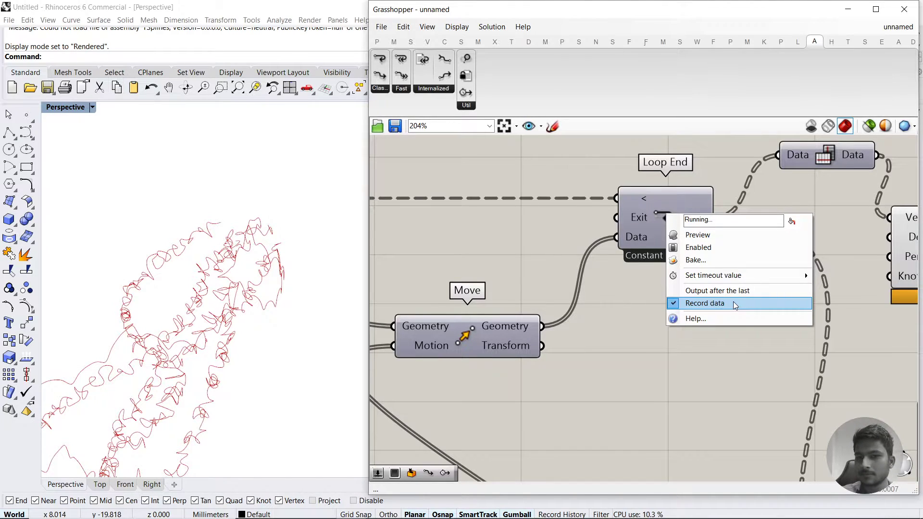
left_click(734, 303)
Display component names instead of icons on the canvas and pause the running loop at Loop End
left_click(457, 26)
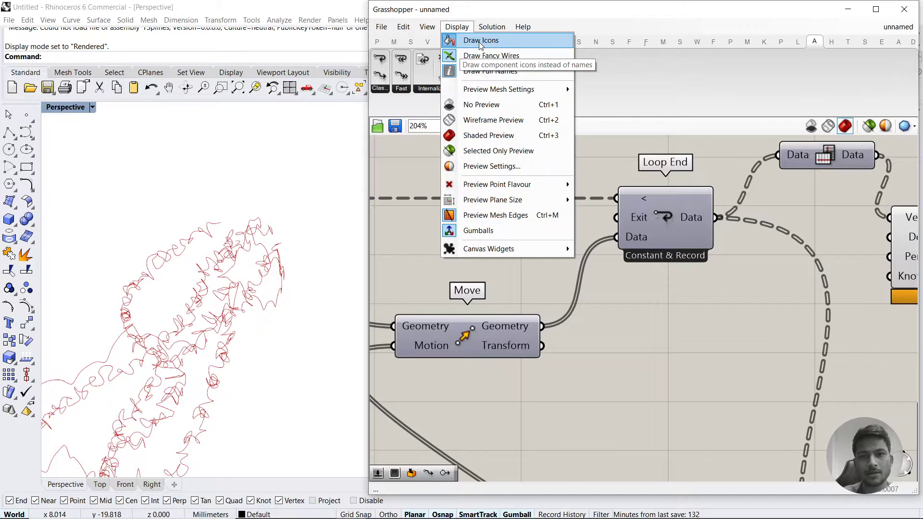
left_click(479, 42)
scroll(663, 230, "down", 2)
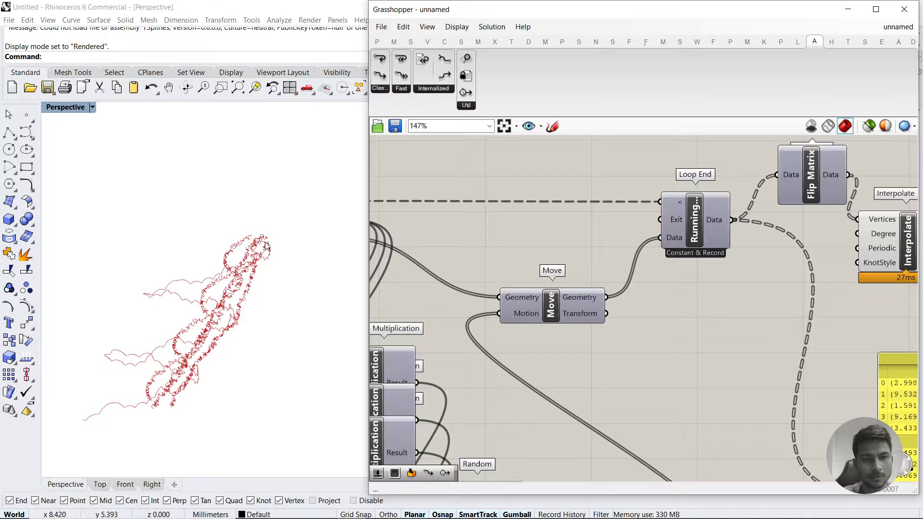
scroll(694, 224, "up", 1)
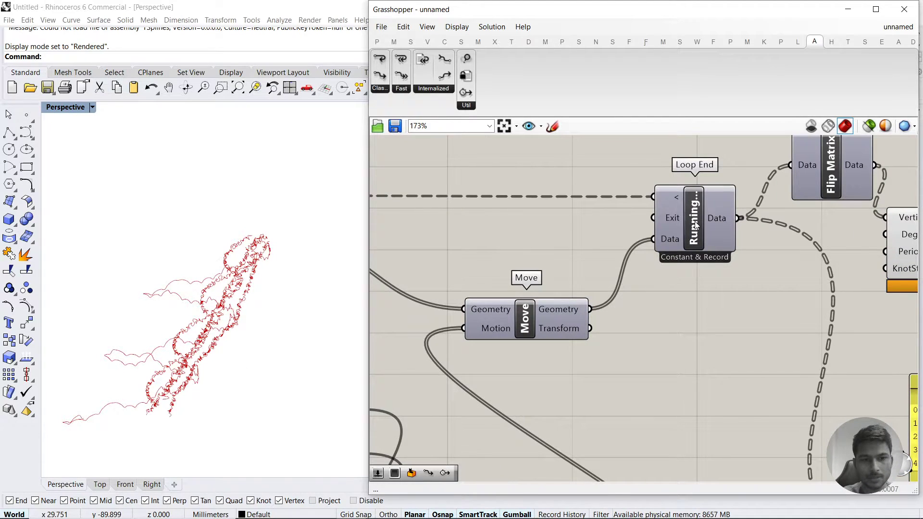
left_click(695, 225)
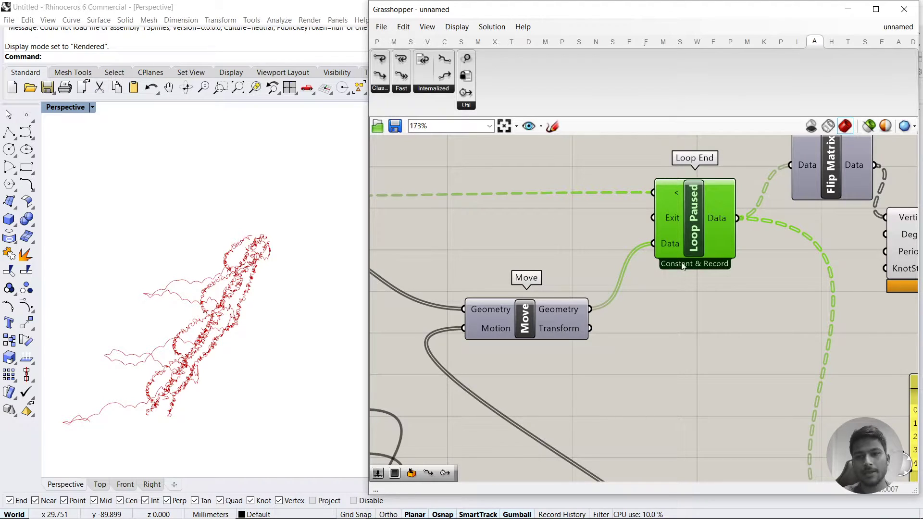
left_click_drag(647, 261, 736, 289)
Switch Loop End's Record data option off and back on
right_click(692, 211)
left_click(719, 316)
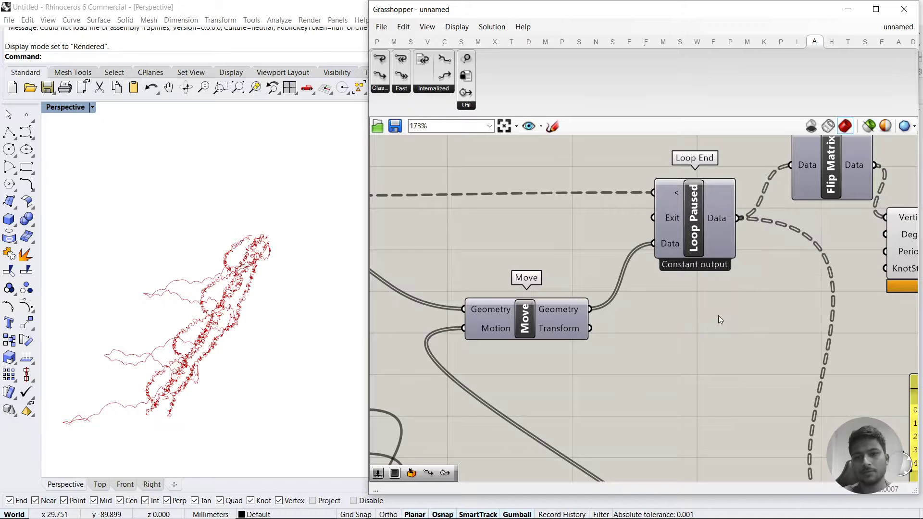
right_click(696, 220)
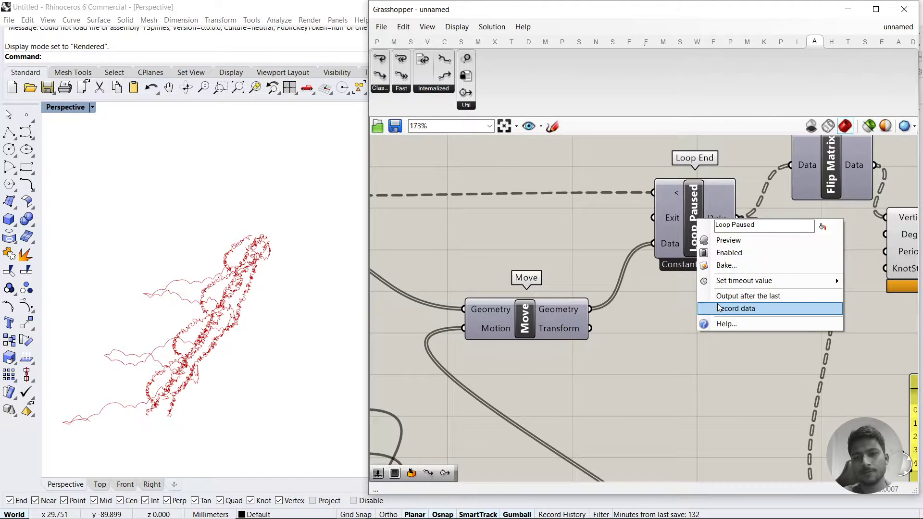
left_click(716, 305)
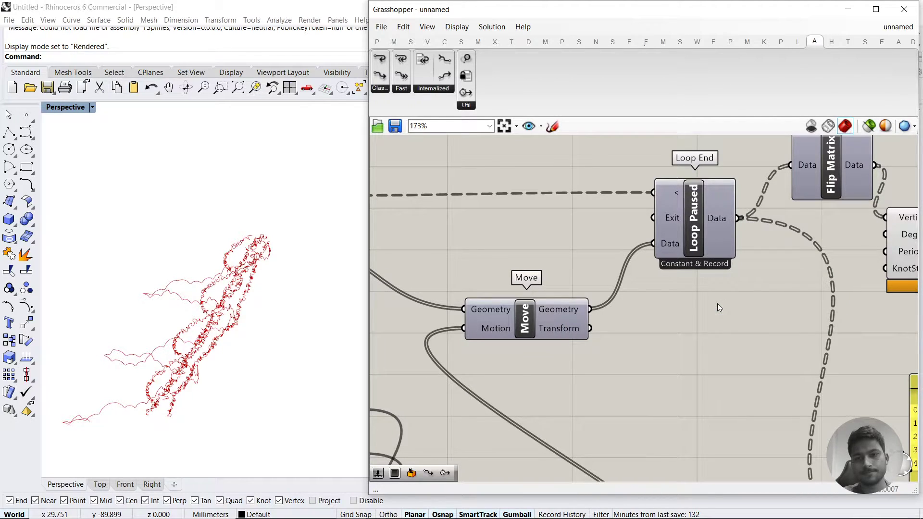
Display component icons instead of names on the canvas again
left_click(456, 27)
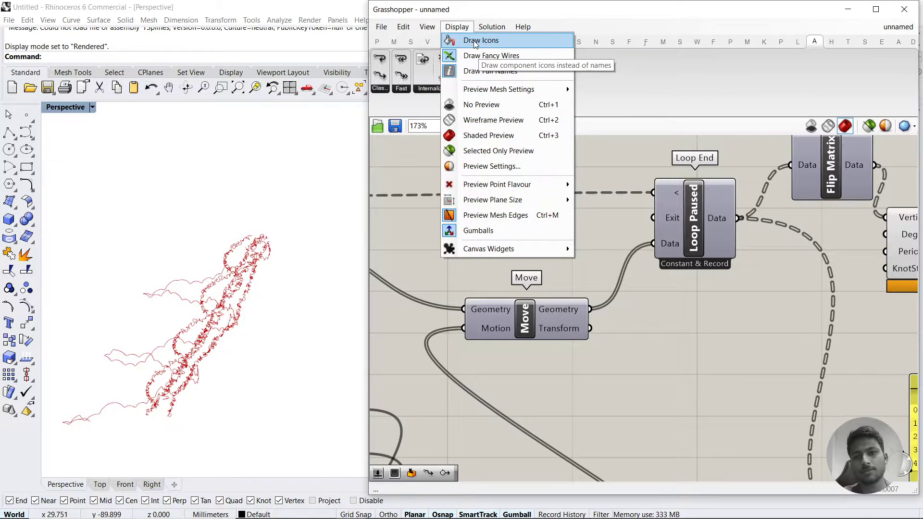
left_click(471, 42)
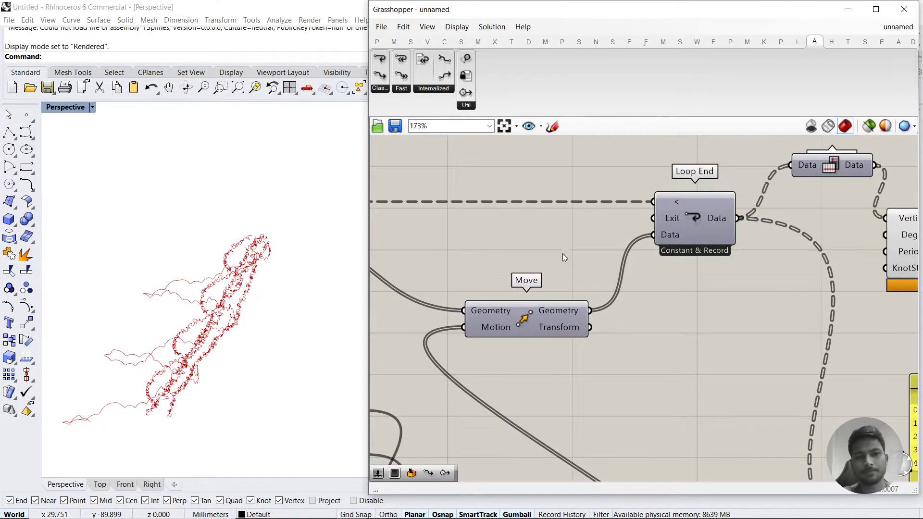
Review the Loop End component's options and the connections of the Loop Start component
right_click_drag(564, 258, 598, 259)
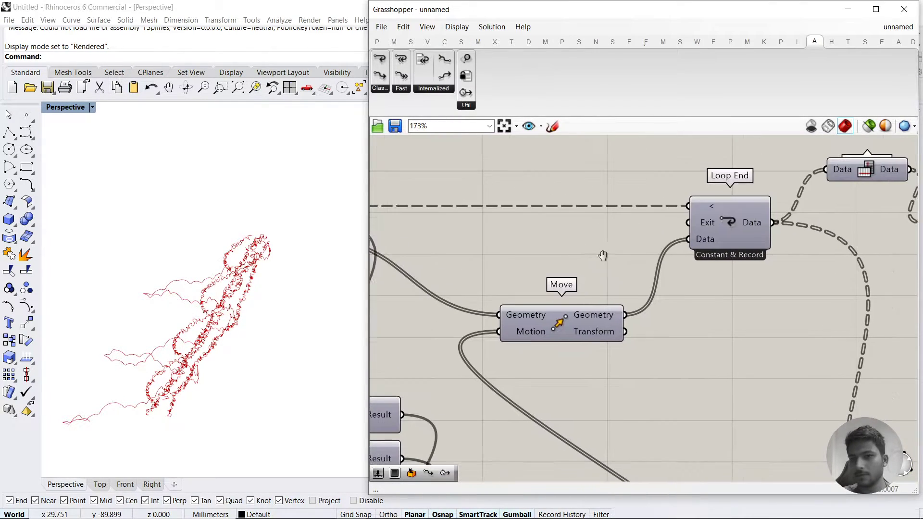
left_click(724, 216)
right_click(728, 218)
left_click(647, 288)
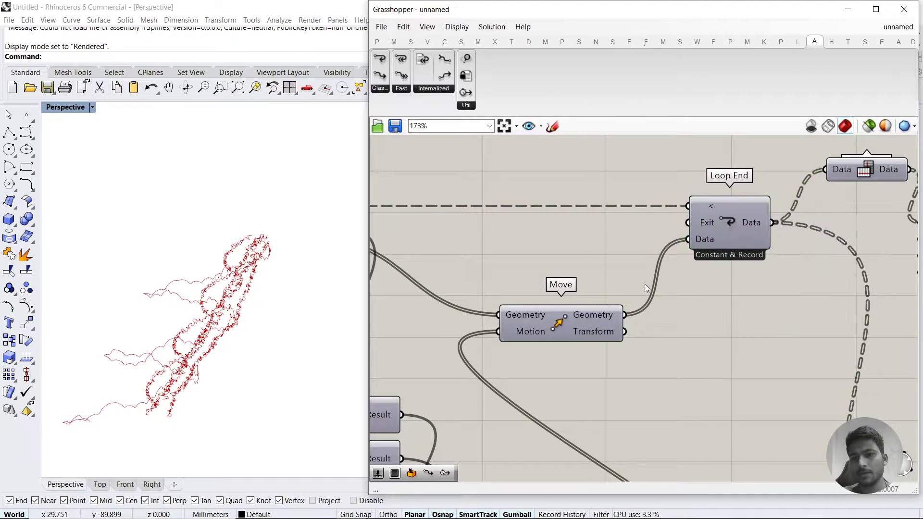
scroll(649, 233, "left", 5)
left_click(521, 218)
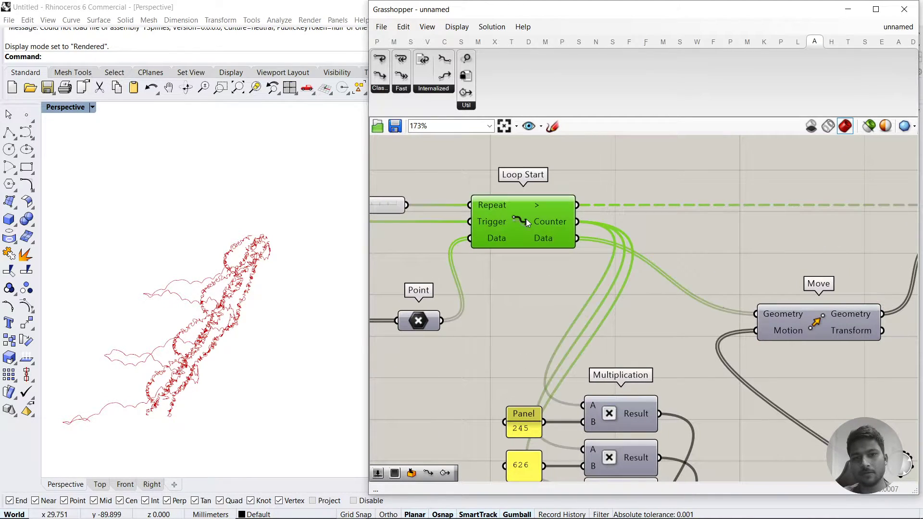
right_click_drag(780, 241, 829, 244)
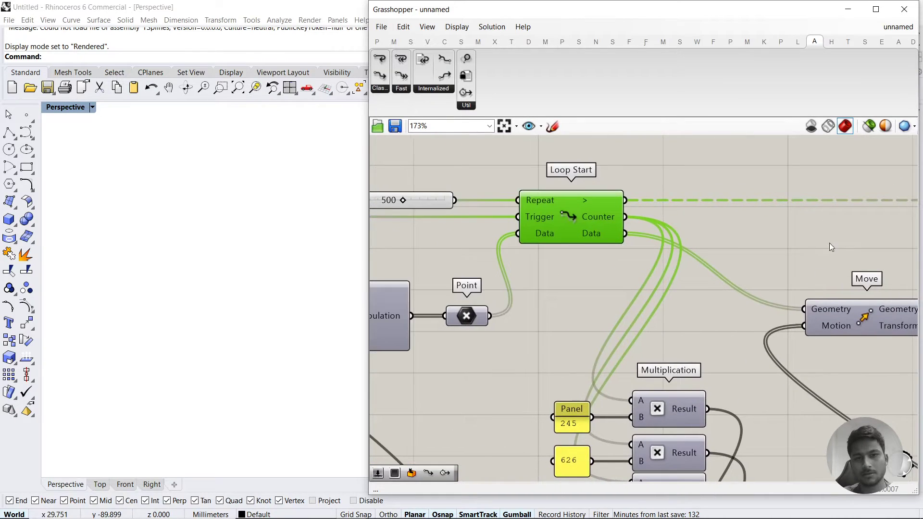
Check the Loop End component's options and resume the paused loop
scroll(829, 243, "right", 8)
scroll(729, 223, "up", 3)
right_click(708, 217)
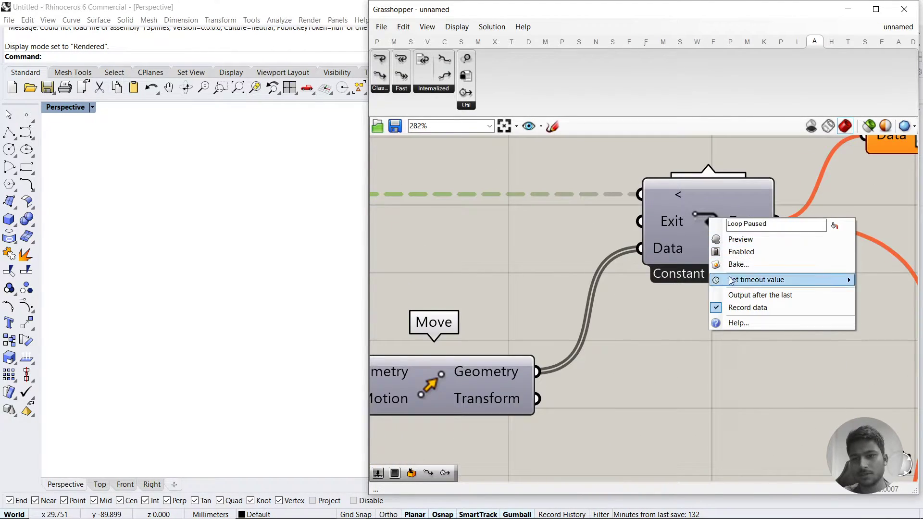
left_click(697, 206)
scroll(696, 207, "down", 2)
left_click(679, 331)
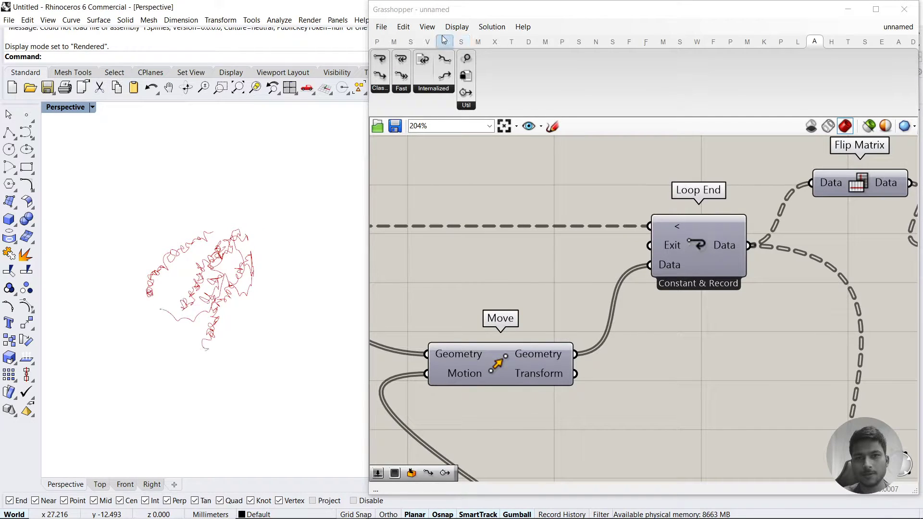
Display component names instead of icons and toggle the pause at Loop End to check its running state
left_click(456, 26)
left_click(474, 37)
scroll(708, 248, "down", 3)
left_click(706, 247)
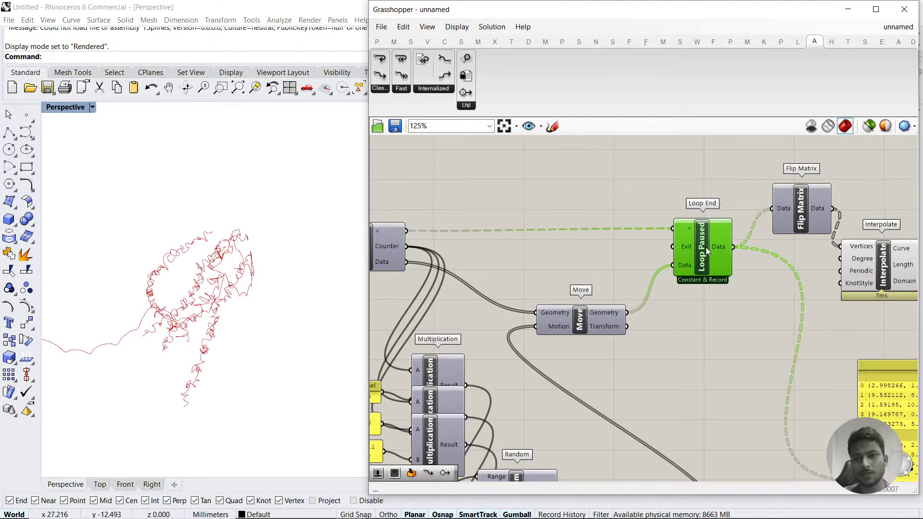
scroll(705, 247, "up", 2)
scroll(625, 288, "down", 2)
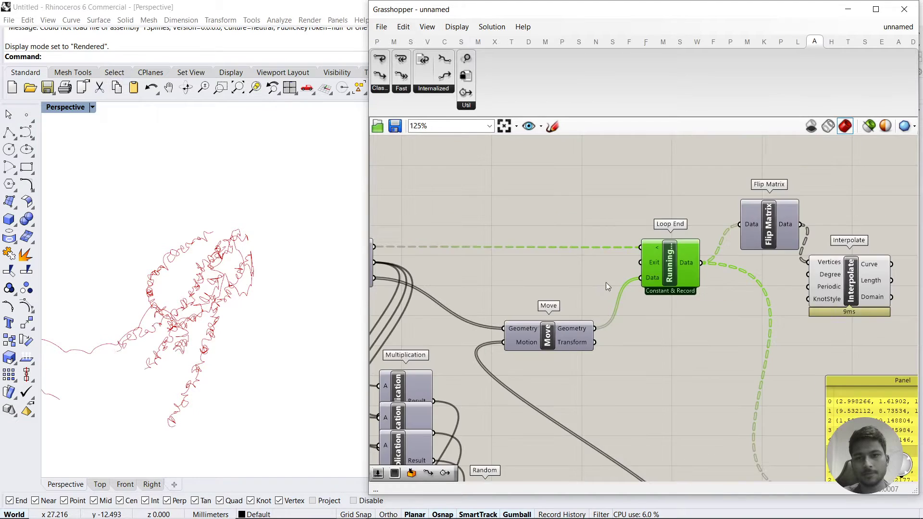
right_click_drag(605, 286, 718, 280)
Switch the canvas components back to icon display
left_click(427, 26)
mouse_move(457, 26)
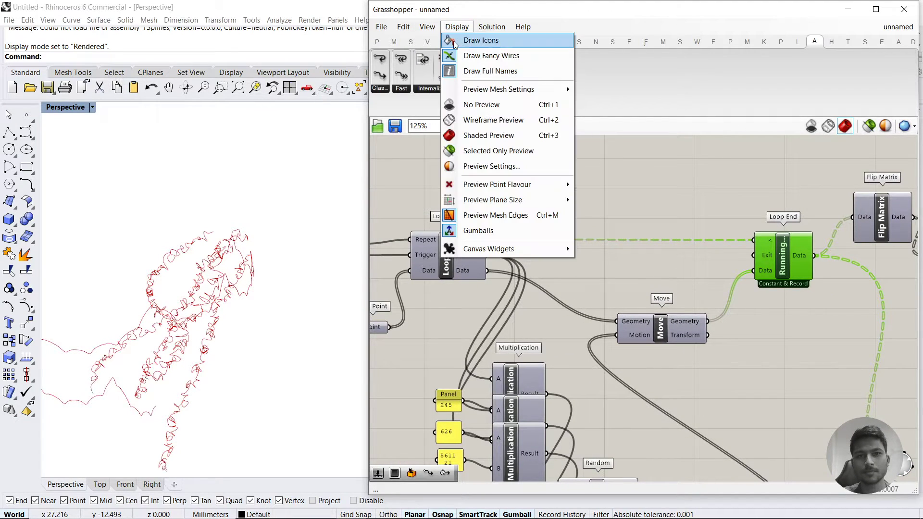
left_click(454, 43)
mouse_move(510, 299)
right_mouse_down()
mouse_move(678, 289)
mouse_move(667, 272)
right_mouse_up()
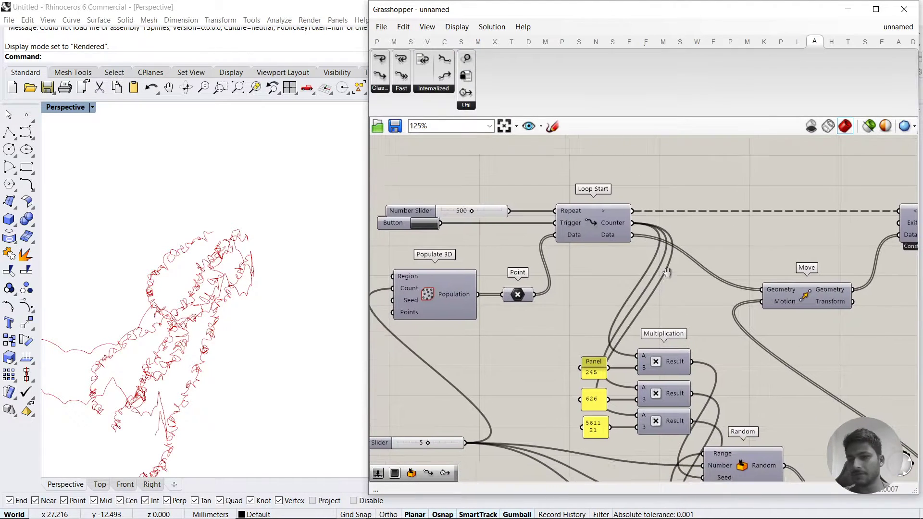
scroll(696, 335, "down", 3)
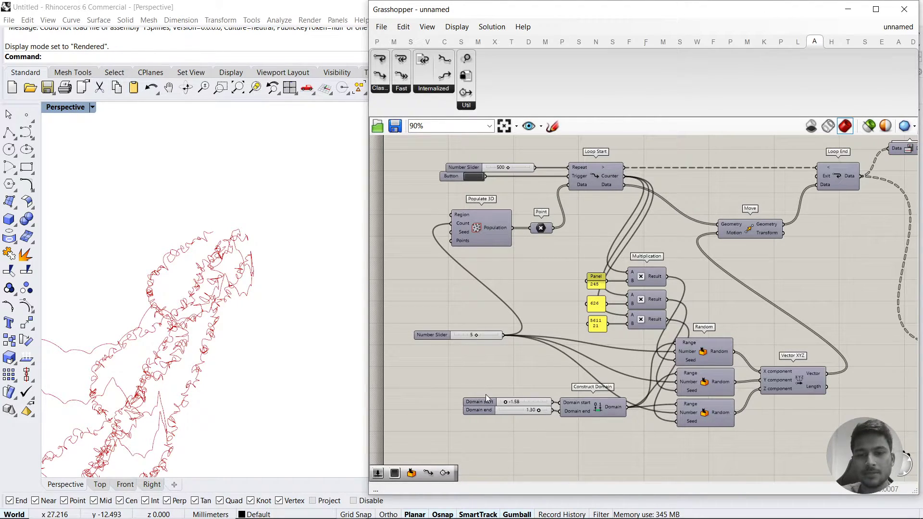
Set the Domain start slider to -1 and retrigger the loop
scroll(509, 409, "up", 3)
scroll(552, 406, "up", 2)
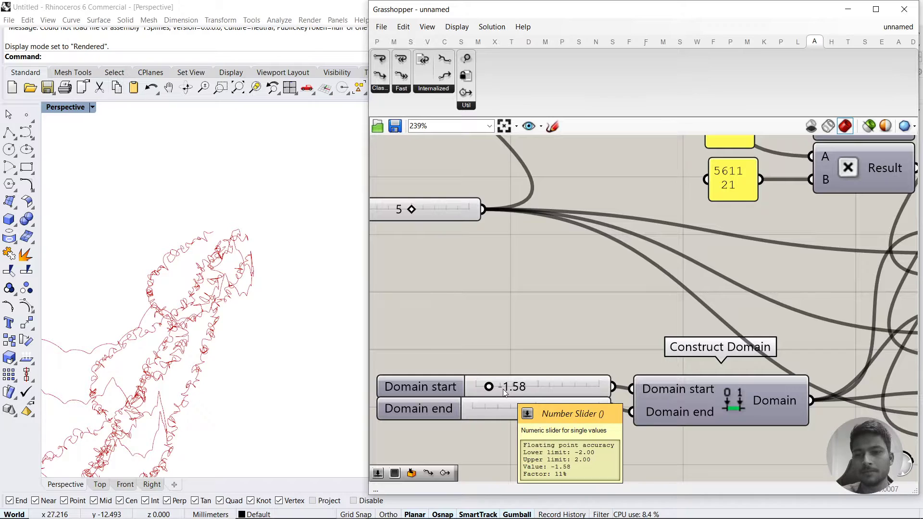
scroll(503, 390, "down", 2)
mouse_move(212, 307)
right_mouse_down()
mouse_move(197, 329)
mouse_move(209, 325)
right_mouse_up()
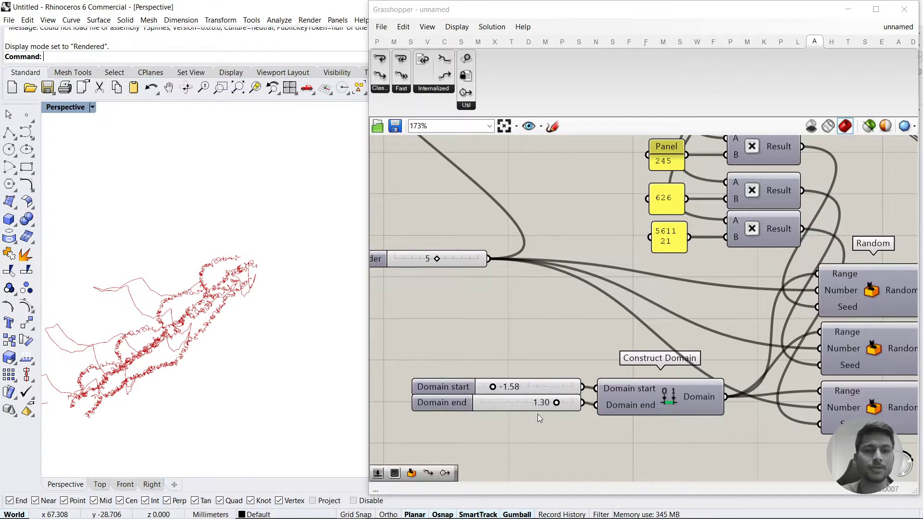
double_click(509, 386)
type("-1")
key("Return")
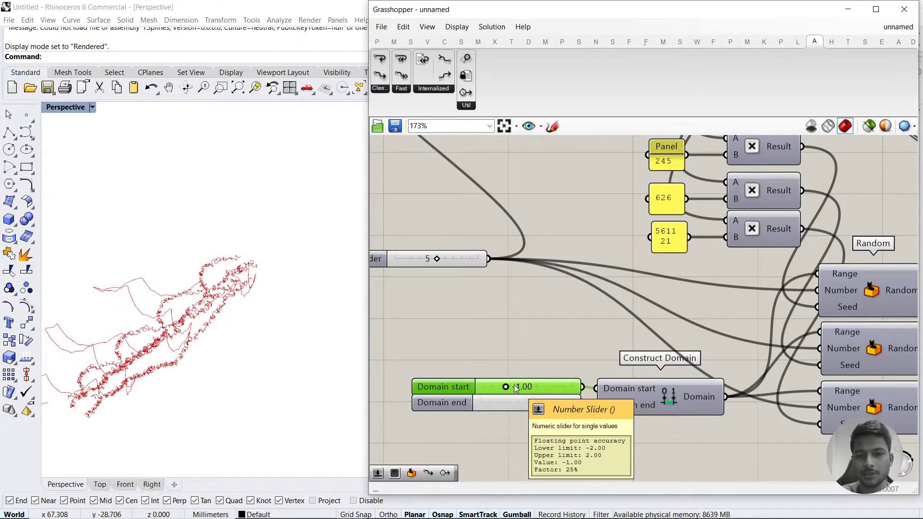
scroll(531, 414, "down", 4)
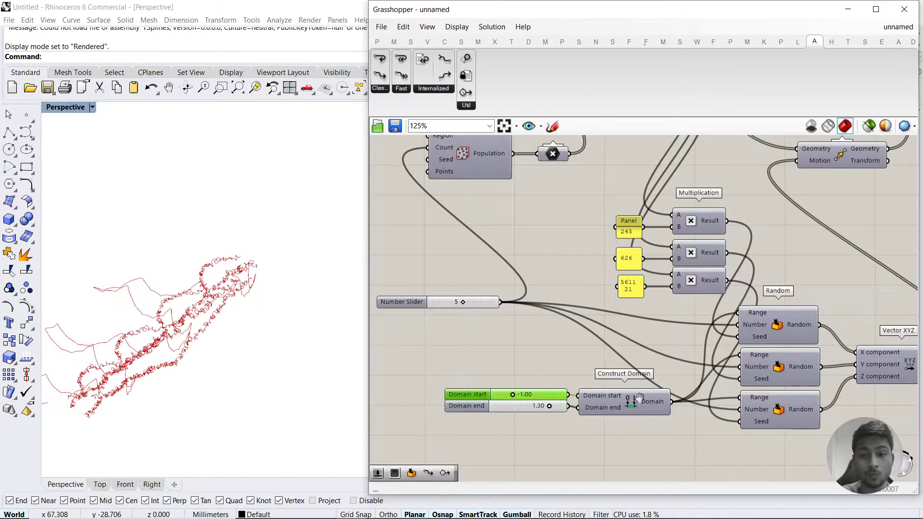
left_click(510, 159)
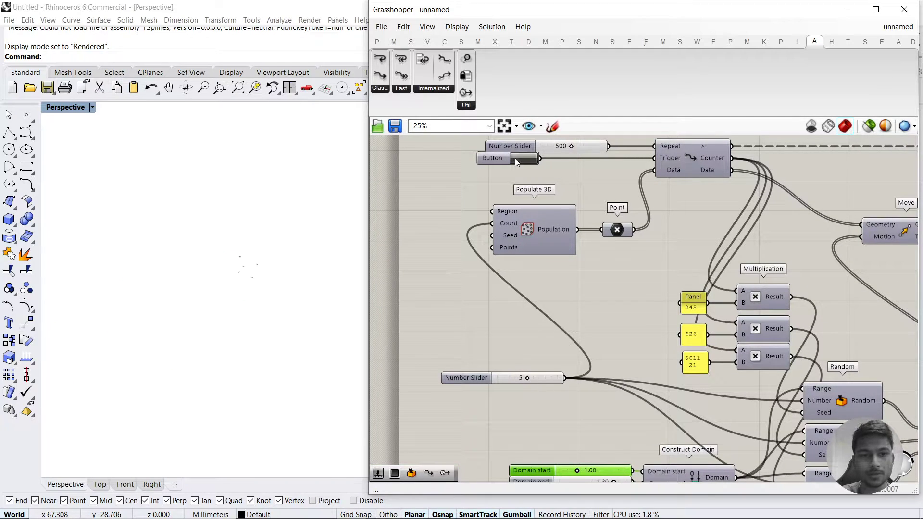
left_click(276, 281)
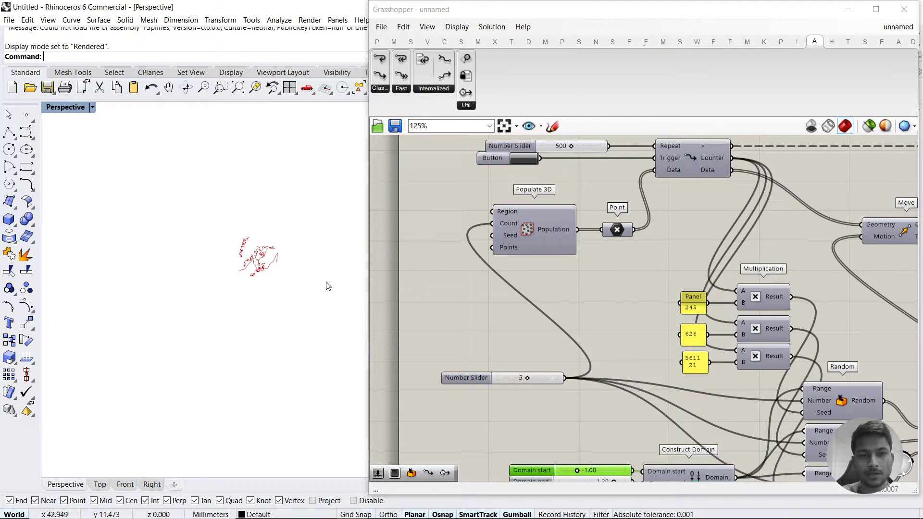
Set the Domain end slider to 1 while the loop runs
left_click(624, 371)
scroll(610, 377, "up", 5)
double_click(559, 372)
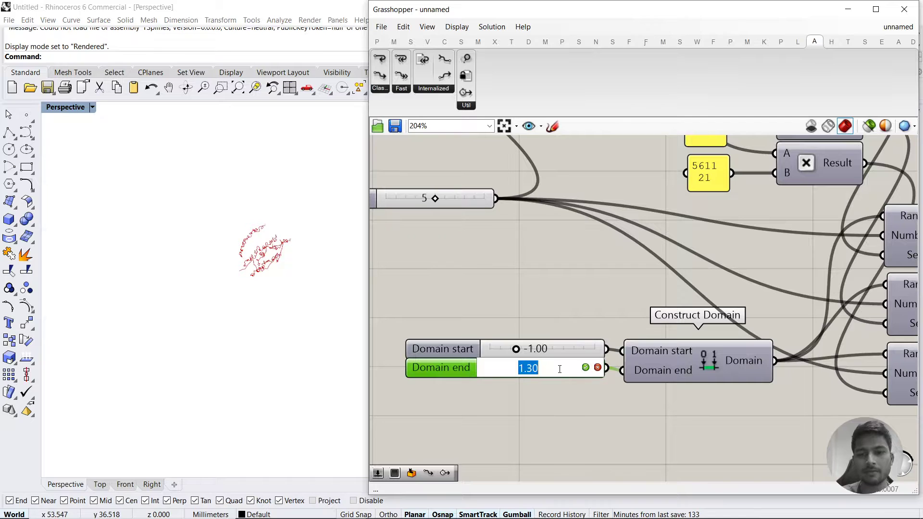
type("1")
key("Return")
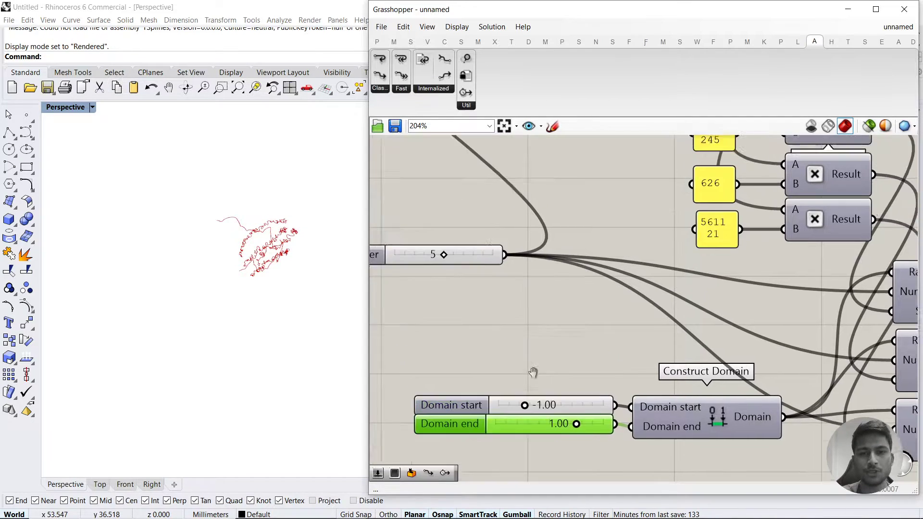
Restart the loop with the trigger button and inspect the growing paths in the Perspective viewport
scroll(535, 341, "down", 4)
scroll(592, 232, "up", 2)
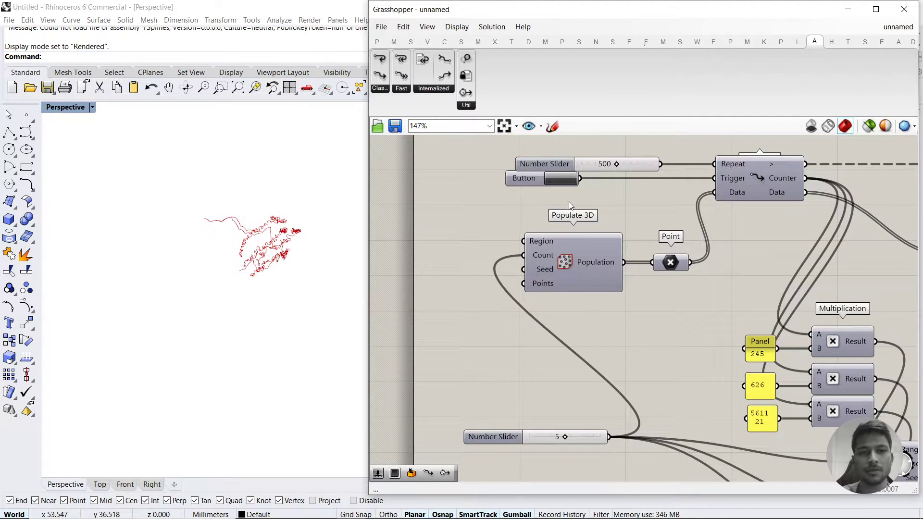
left_click(572, 179)
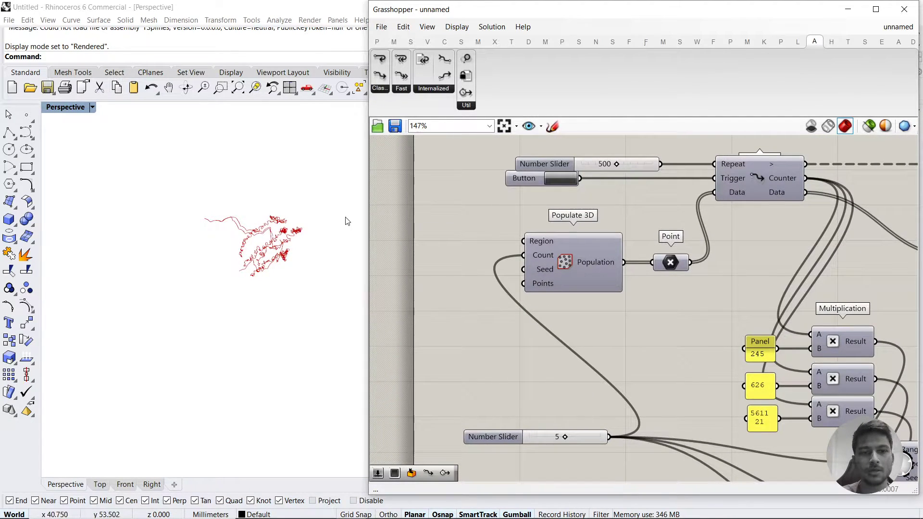
left_click(572, 181)
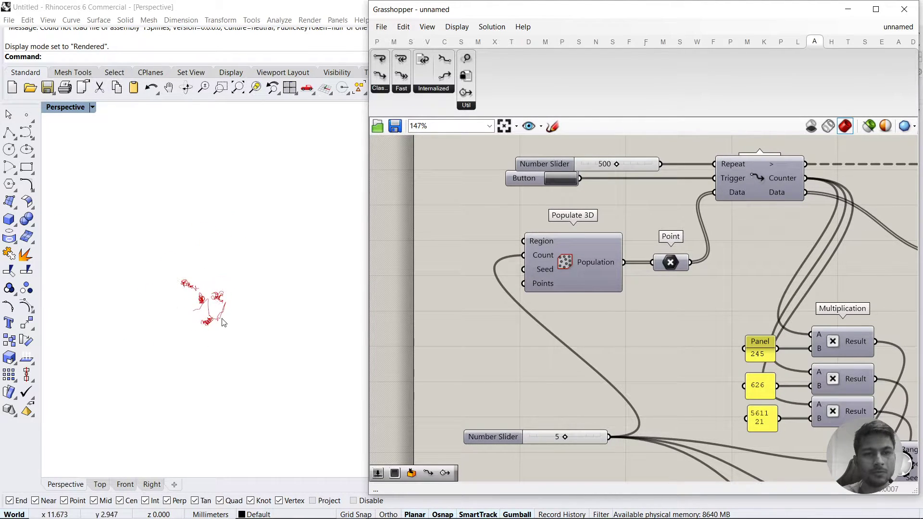
scroll(619, 390, "down", 5)
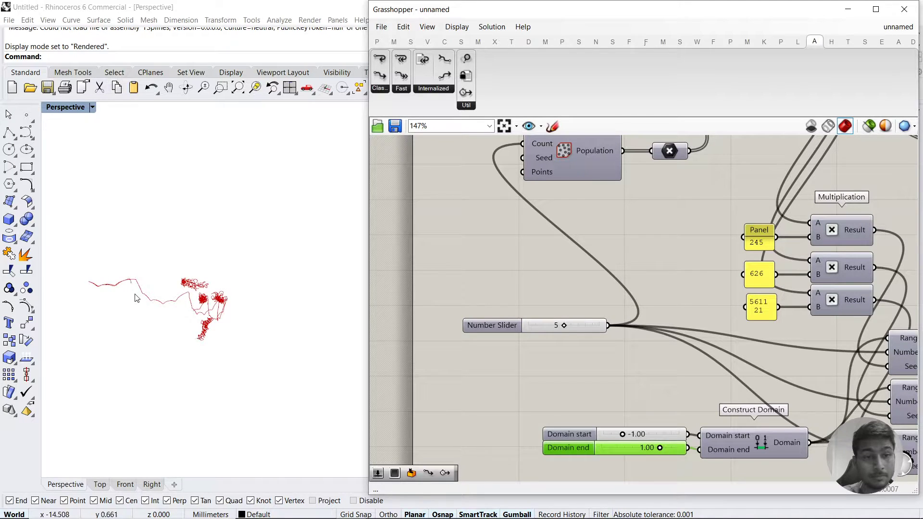
right_click_drag(211, 348, 207, 322)
scroll(769, 245, "up", 4)
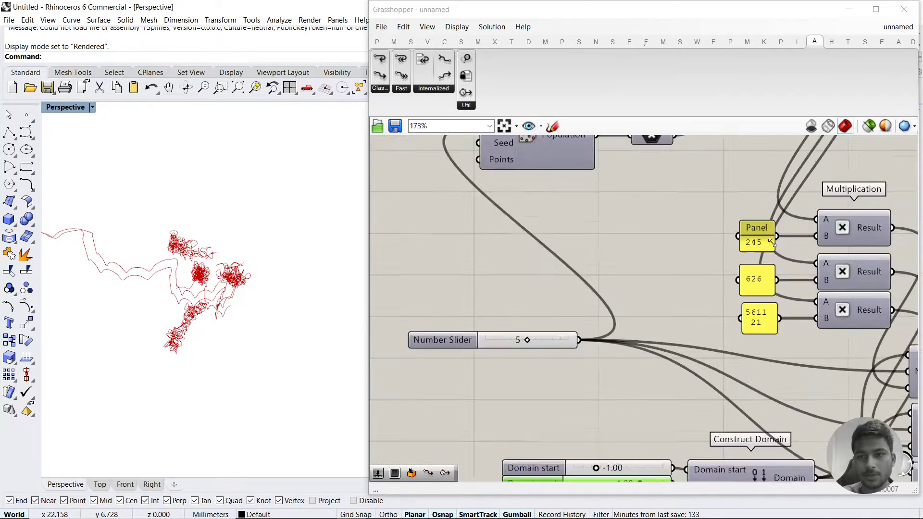
scroll(540, 293, "down", 3)
right_click_drag(540, 293, 580, 276)
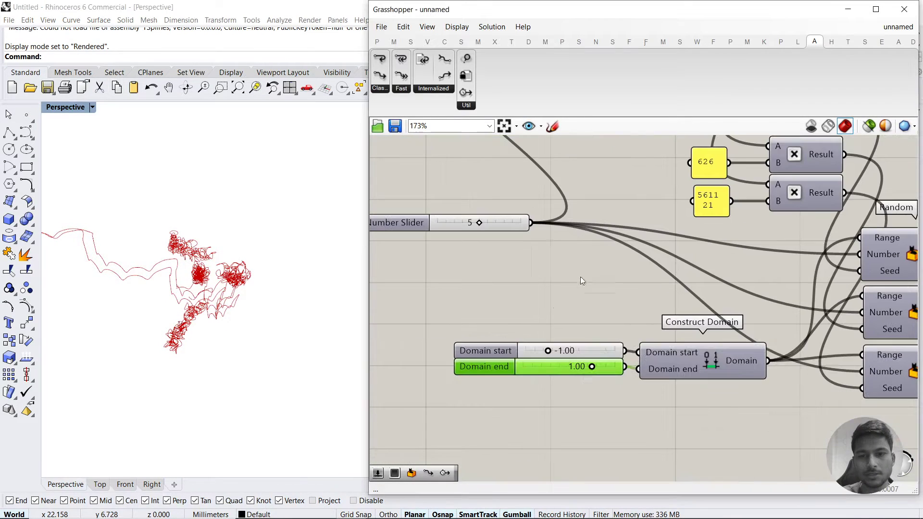
Set Domain start to -2 and Domain end to 2 while the loop is running
double_click(558, 351)
type("-2")
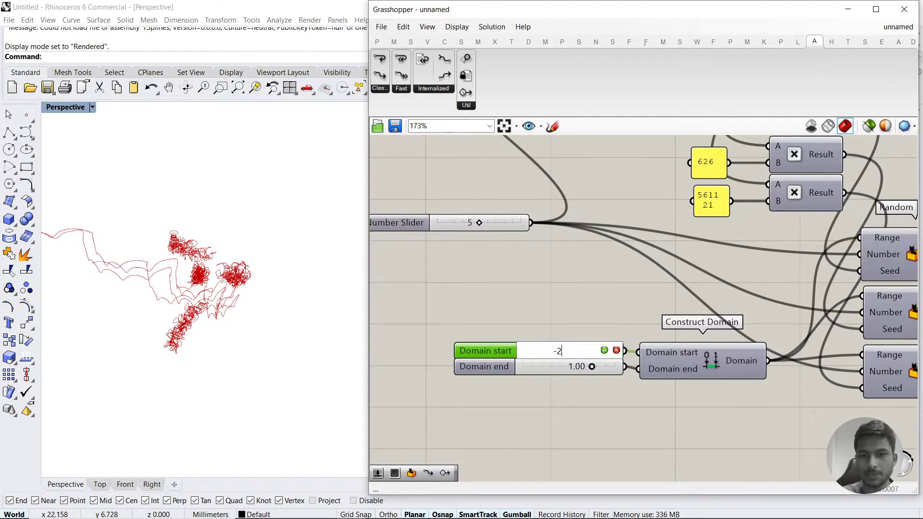
key("Return")
double_click(568, 366)
type("2")
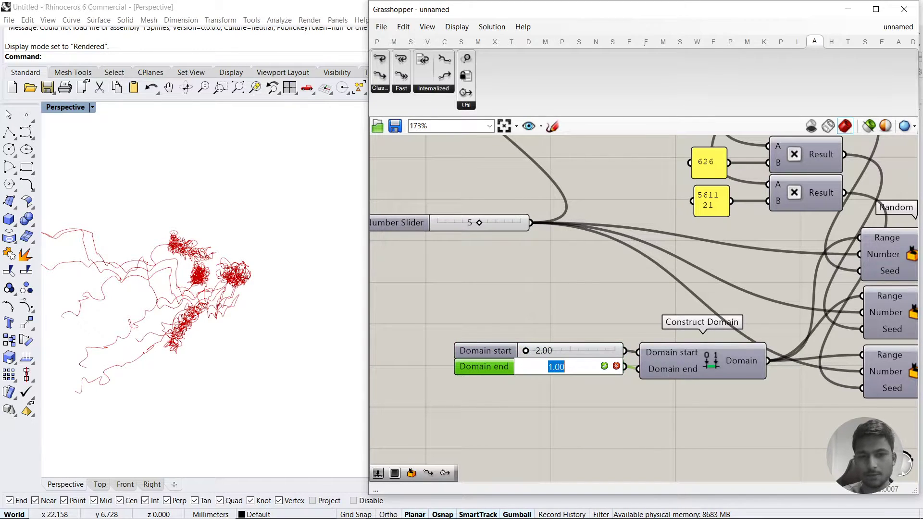
key("Return")
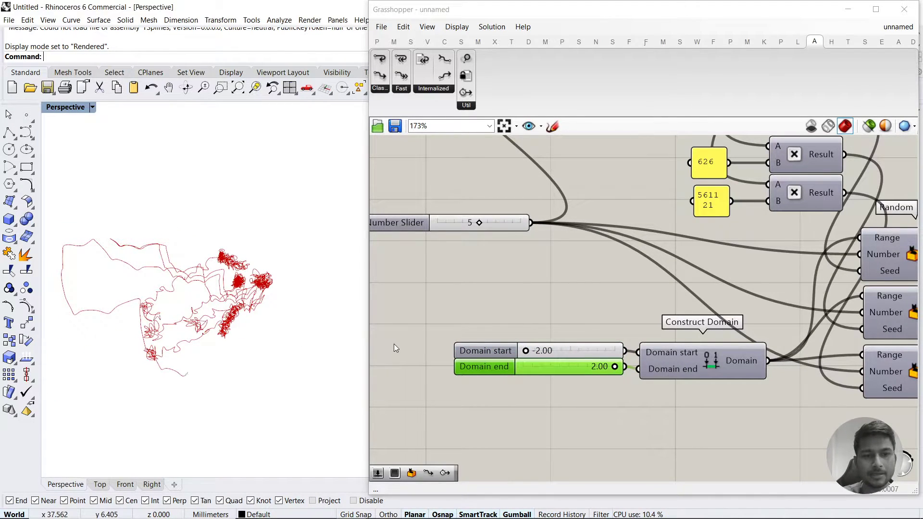
scroll(700, 249, "down", 2)
right_click_drag(699, 247, 617, 458)
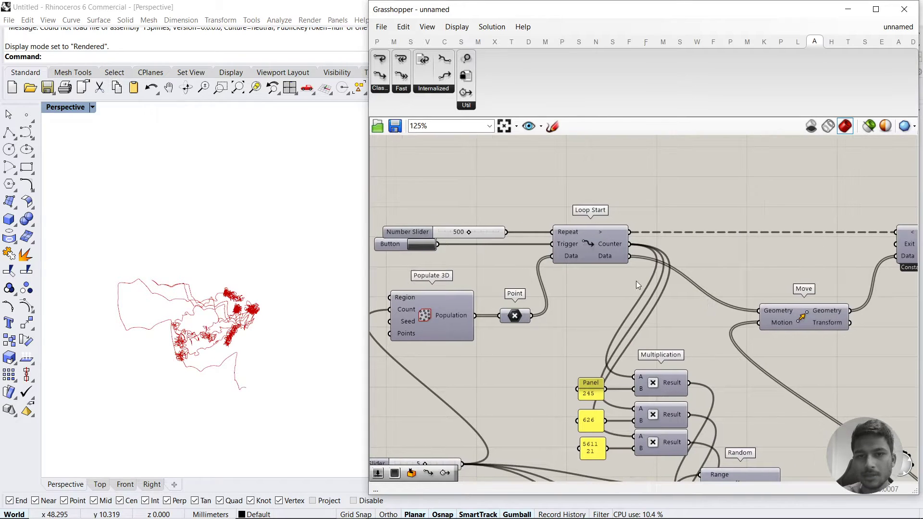
Add a Panel above Loop Start and connect the Counter output to it
double_click(667, 177)
type("panel")
key("Return")
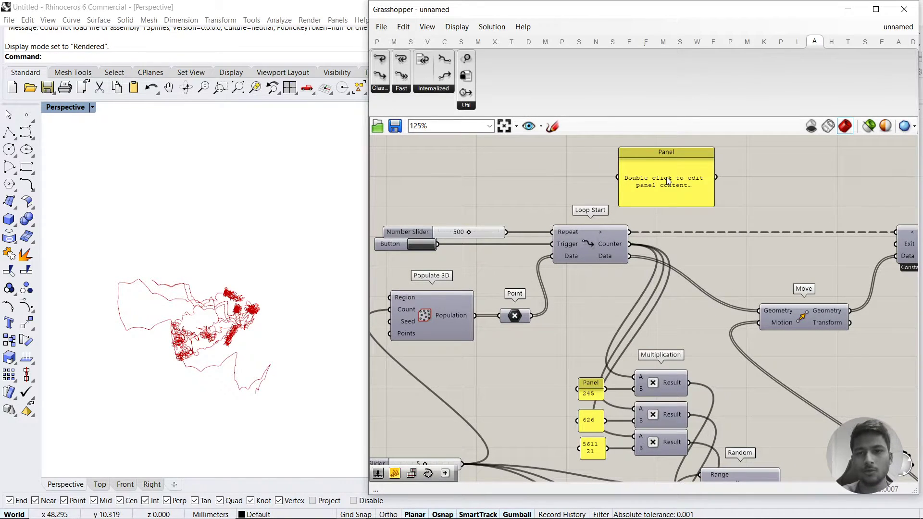
right_click_drag(559, 327, 607, 263)
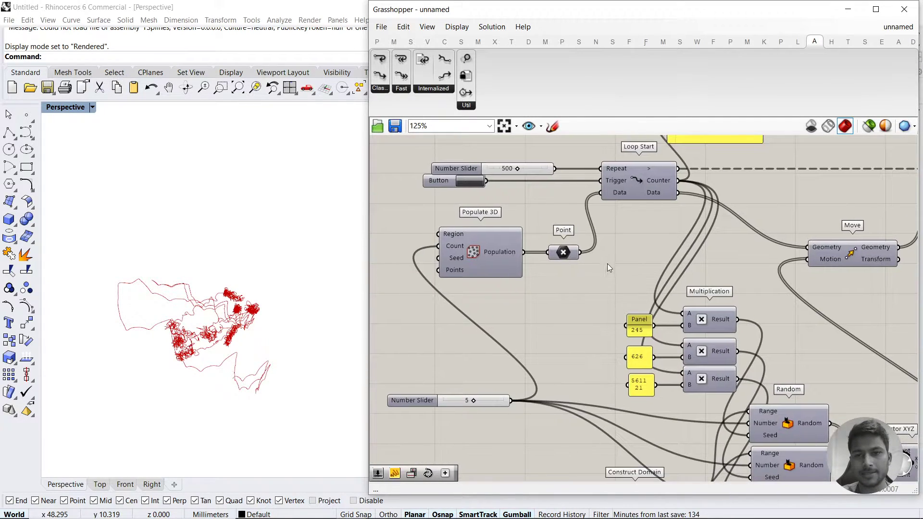
Adjust the domain sliders during the loop run, finishing with Domain start at -1.04 and Domain end at 1.18
right_click_drag(518, 331, 530, 227)
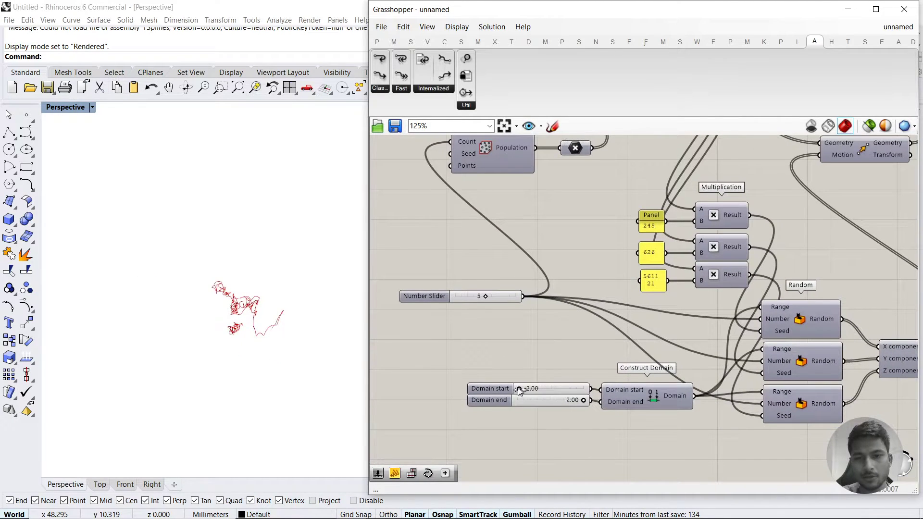
mouse_move(521, 388)
left_mouse_down()
mouse_move(571, 391)
mouse_move(509, 390)
left_mouse_up()
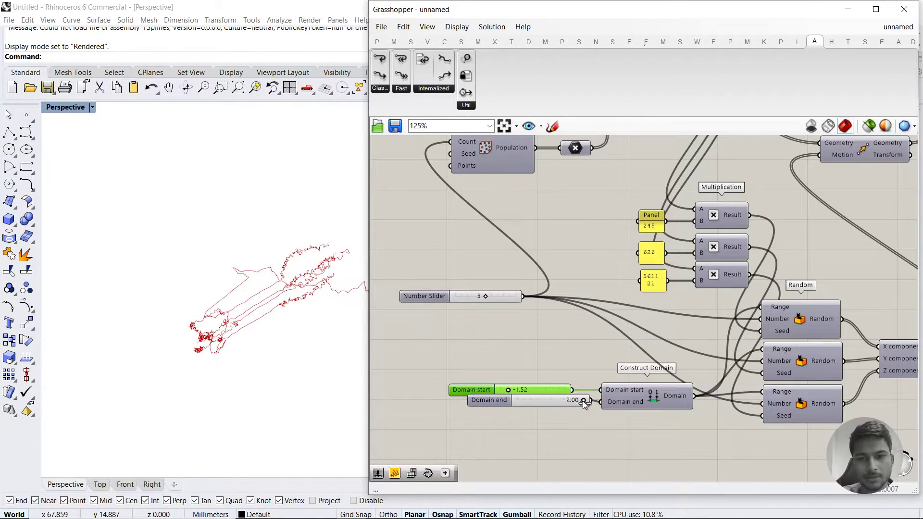
mouse_move(549, 402)
left_mouse_down()
mouse_move(509, 403)
mouse_move(550, 405)
left_mouse_up()
left_click(535, 422)
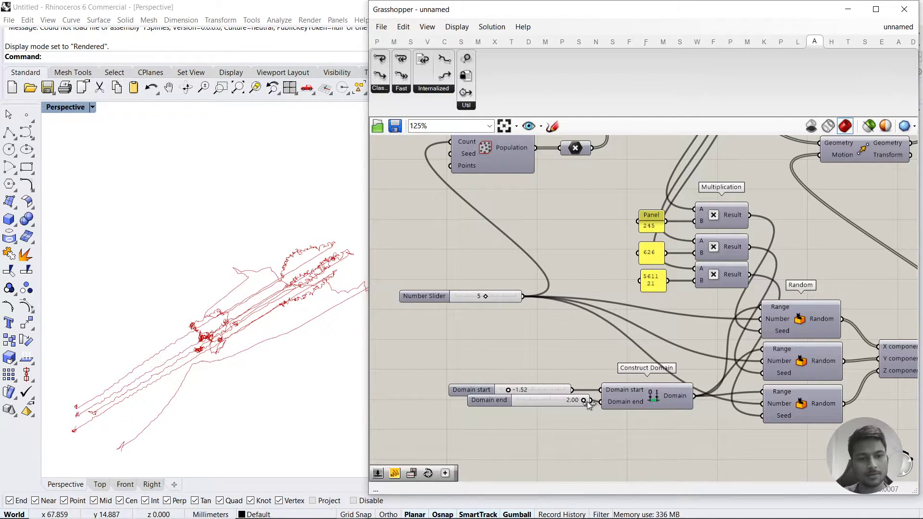
left_click_drag(587, 402, 572, 402)
mouse_move(509, 390)
left_mouse_down()
mouse_move(547, 391)
mouse_move(516, 390)
left_mouse_up()
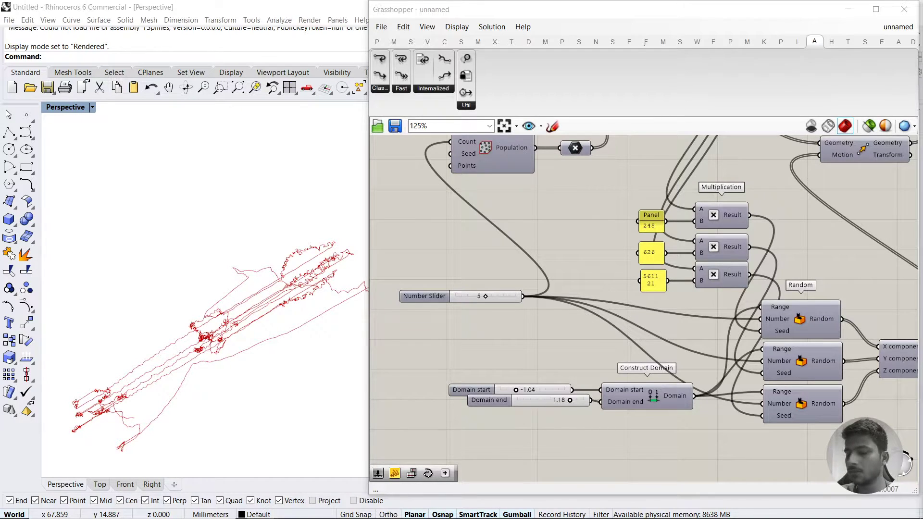
Move the three Multiplication components and their seed panels away from the Random components to make room
right_click_drag(808, 390, 709, 372)
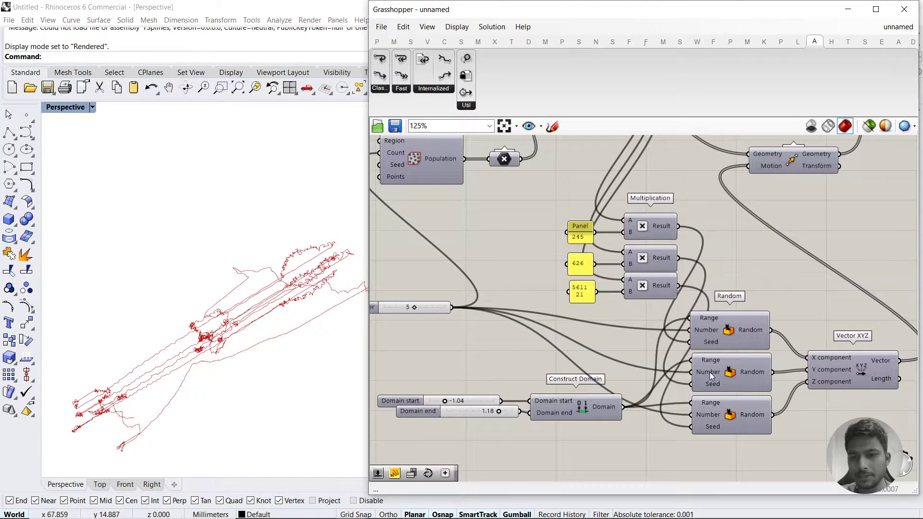
left_click(711, 373)
left_click_drag(653, 321, 583, 206)
left_click_drag(642, 225, 588, 221)
Trace the seed wiring from the number panels through the Multiplication components to the Random components
left_click(713, 342)
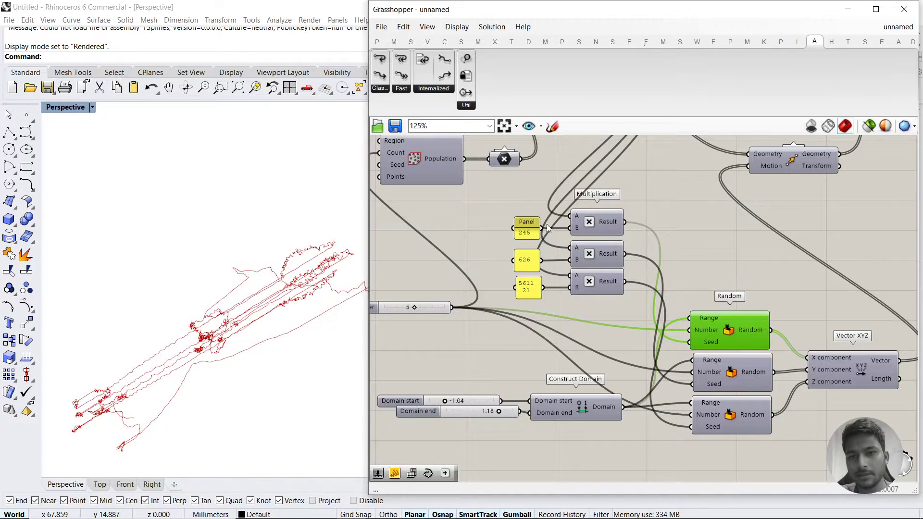
left_click(523, 227)
left_click(592, 223)
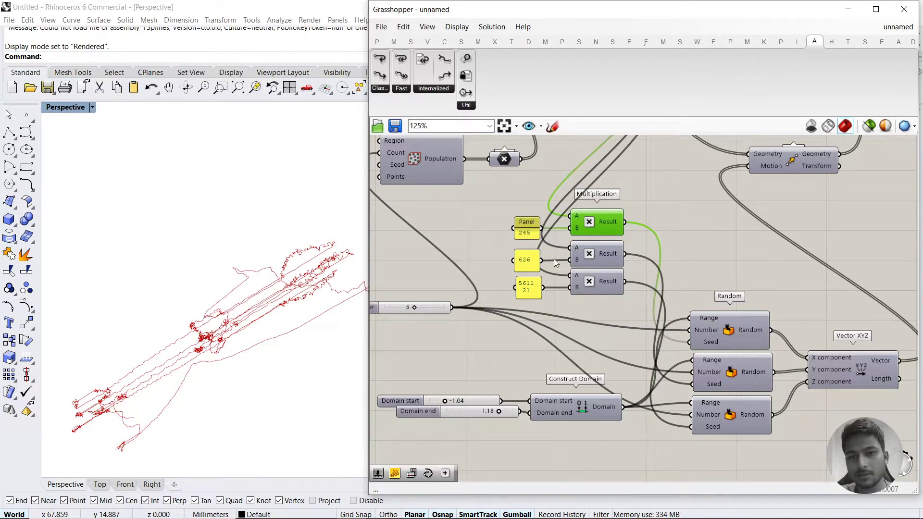
left_click(596, 254)
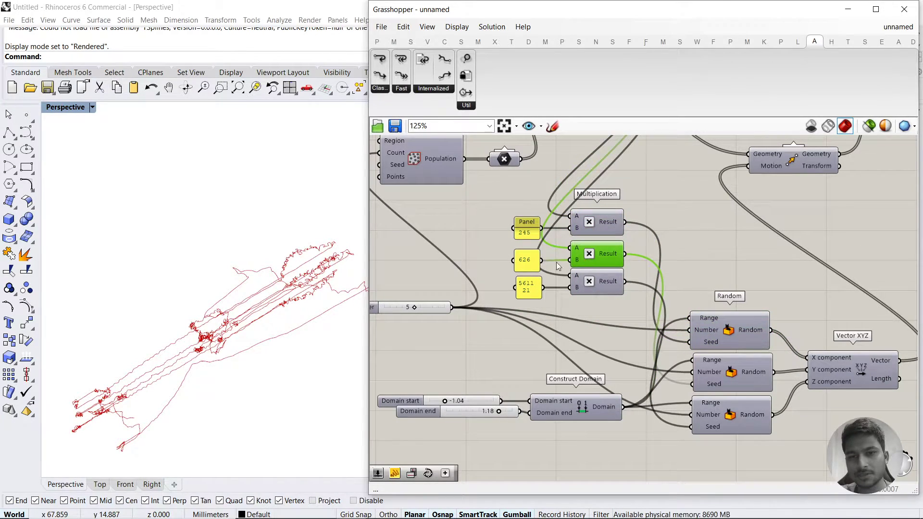
Examine how the Loop Start Counter, the seed panels and Construct Domain feed the three Random components
left_click(731, 381)
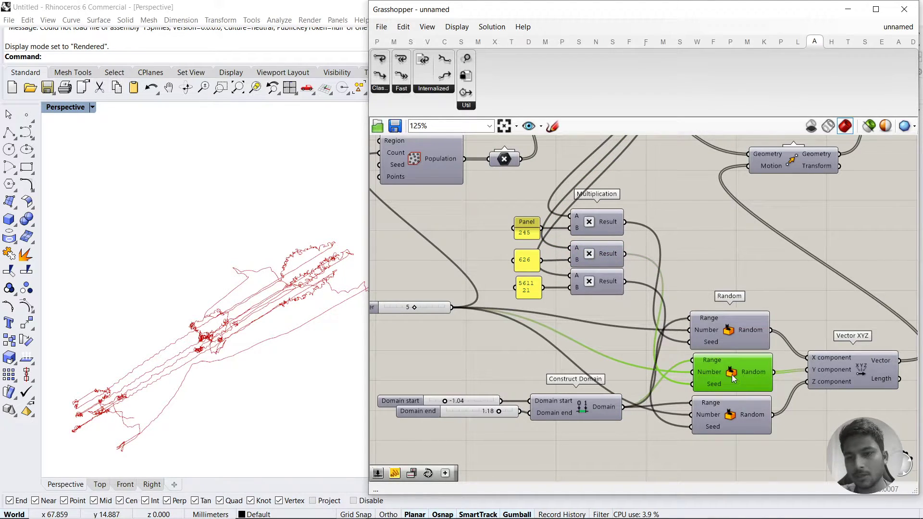
mouse_move(715, 386)
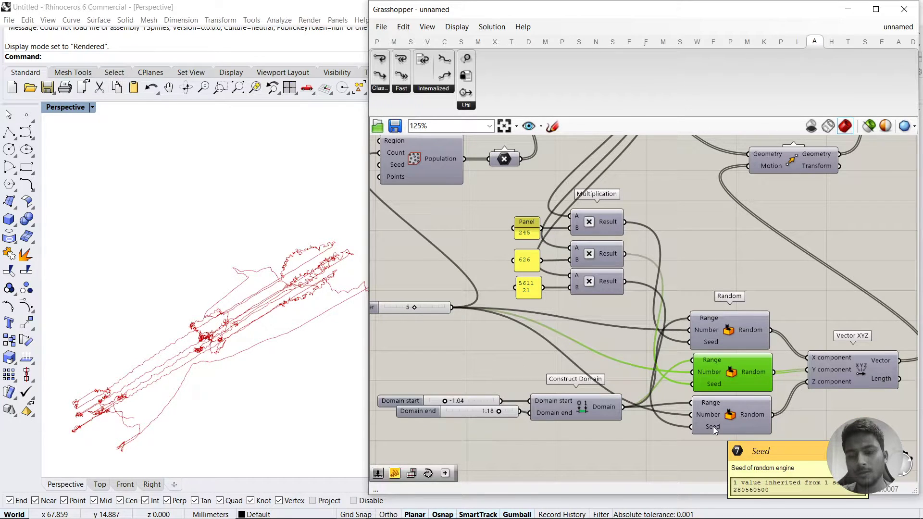
right_click_drag(662, 207, 658, 301)
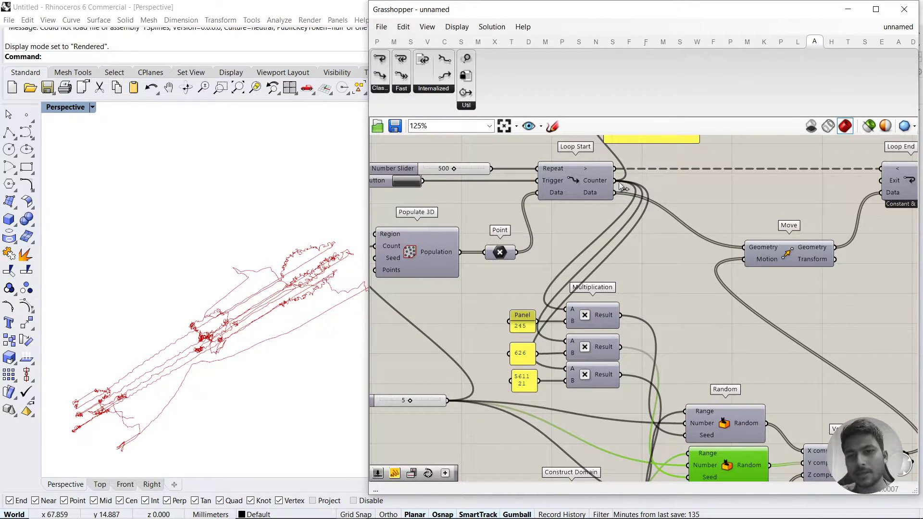
left_click_drag(621, 187, 668, 447)
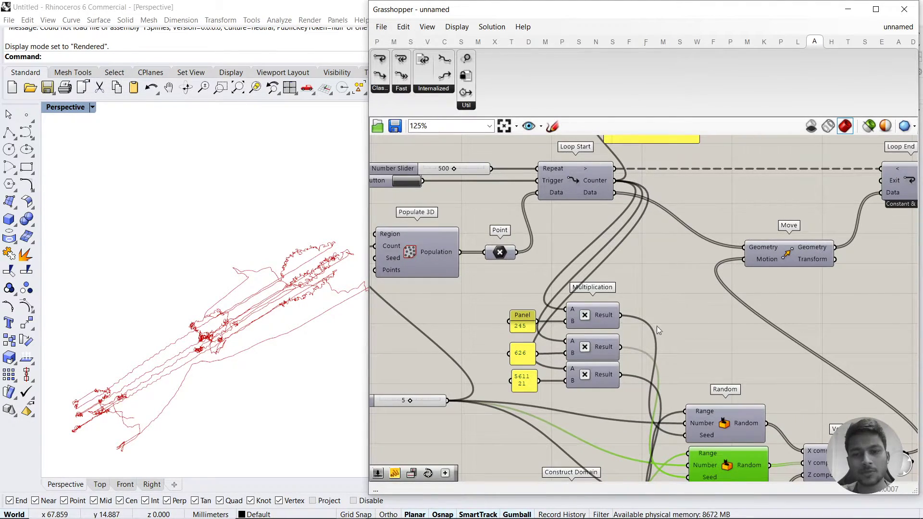
left_click_drag(606, 287, 582, 387)
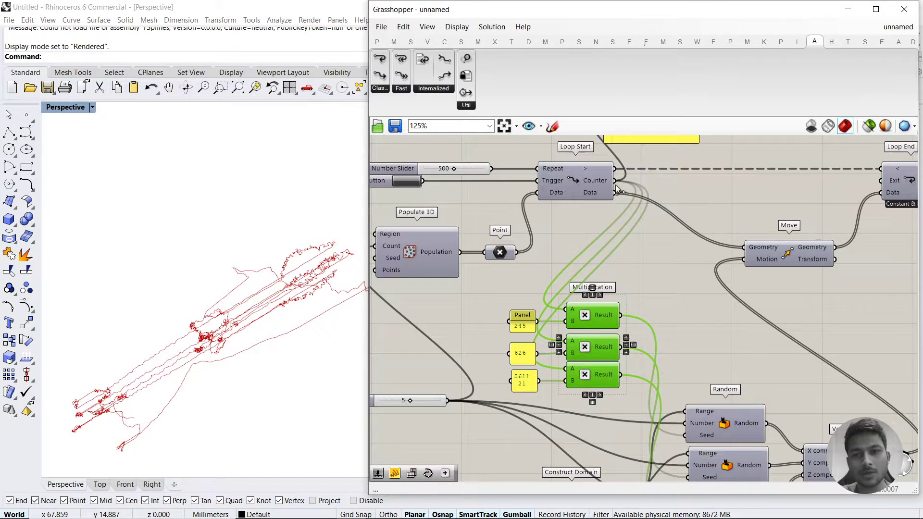
left_click_drag(540, 289, 509, 399)
right_click_drag(563, 408, 557, 285)
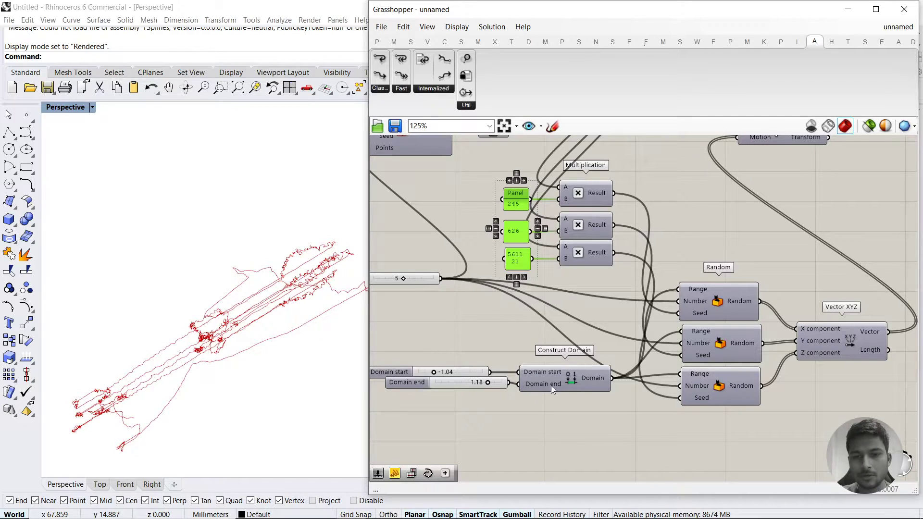
mouse_move(528, 386)
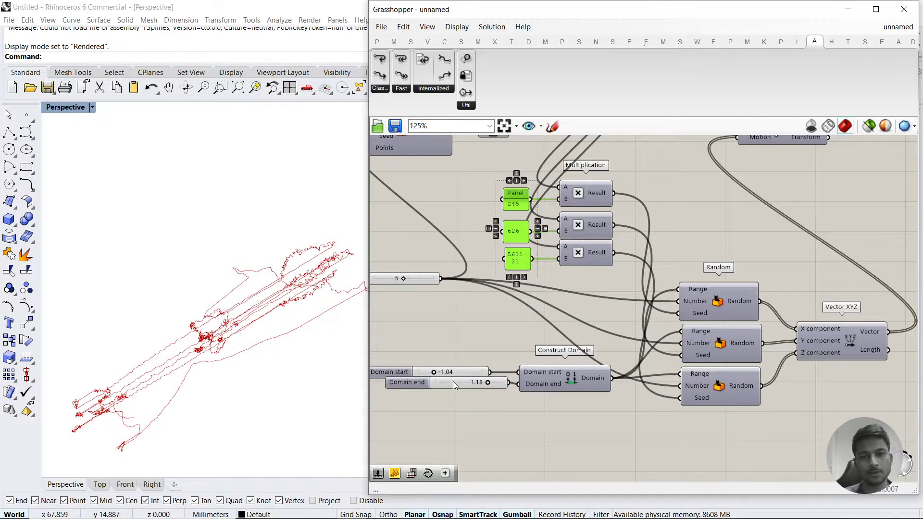
Replace the existing domain sliders with a -5 slider wired to Domain start and a 5 slider wired to Domain end
right_click_drag(435, 339, 469, 348)
left_click(469, 347)
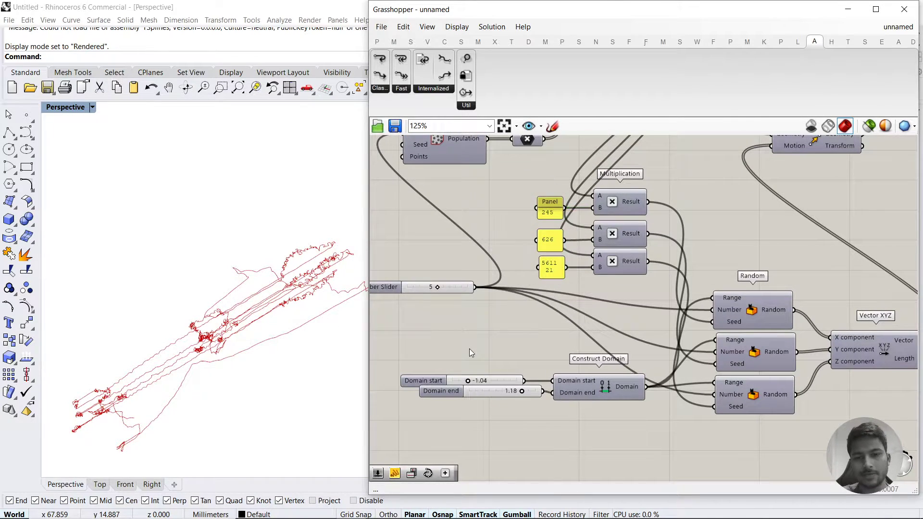
double_click(469, 348)
type("-5<")
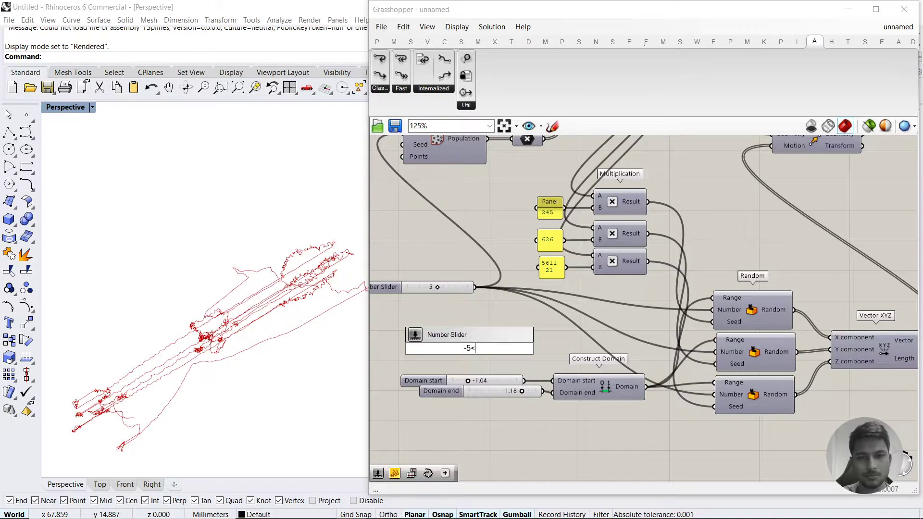
key("Return")
left_click_drag(553, 381, 527, 350)
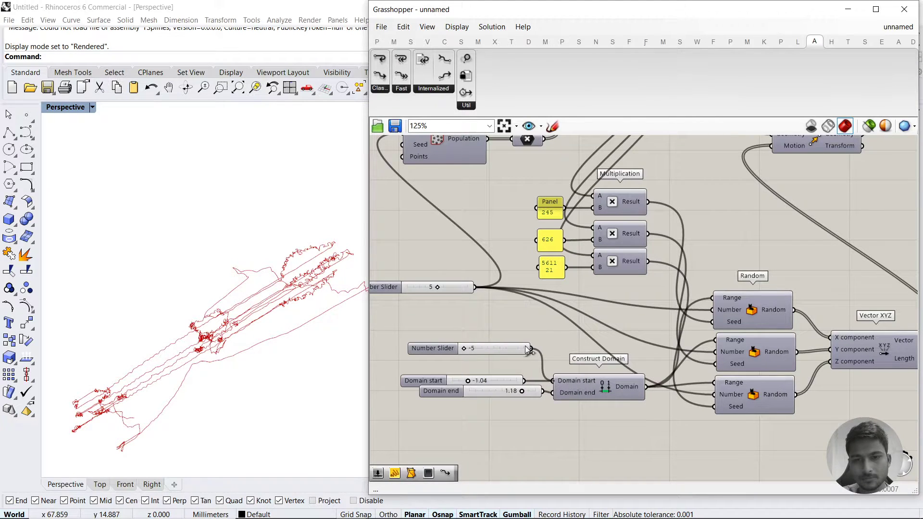
mouse_move(433, 348)
left_mouse_down()
mouse_move(422, 412)
mouse_move(422, 356)
left_mouse_up()
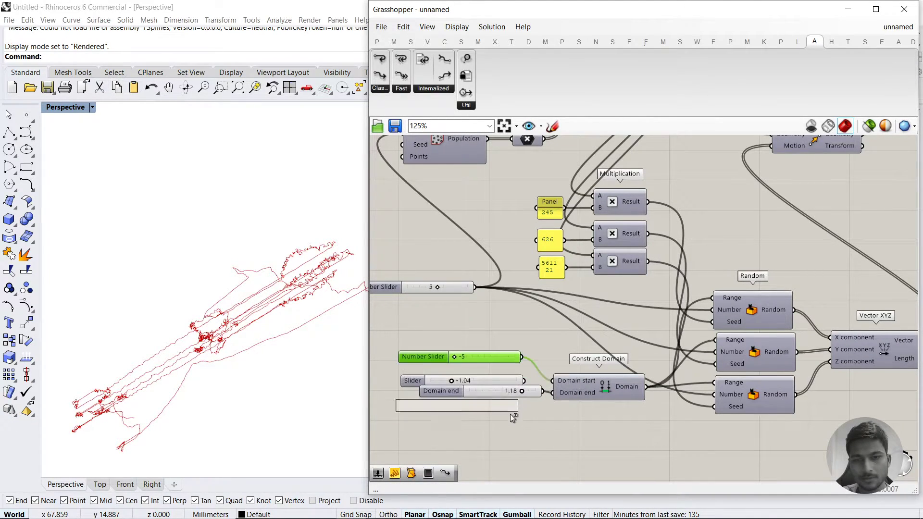
type("5")
key("Return")
left_click_drag(523, 424, 550, 394)
Run the loop with the -5 to 5 domain and examine the generated paths in the Perspective viewport
right_click_drag(559, 274, 581, 310)
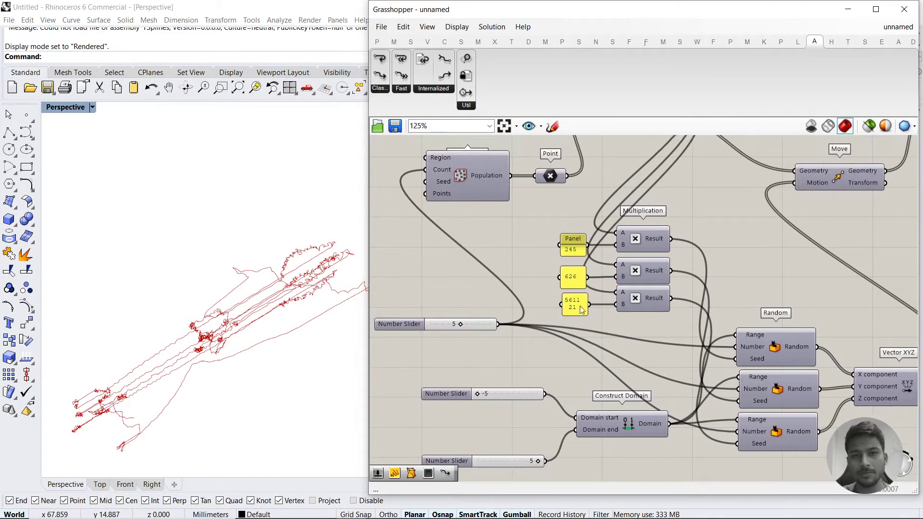
scroll(503, 212, "down", 2)
right_click_drag(504, 211, 501, 191)
scroll(210, 352, "down", 5)
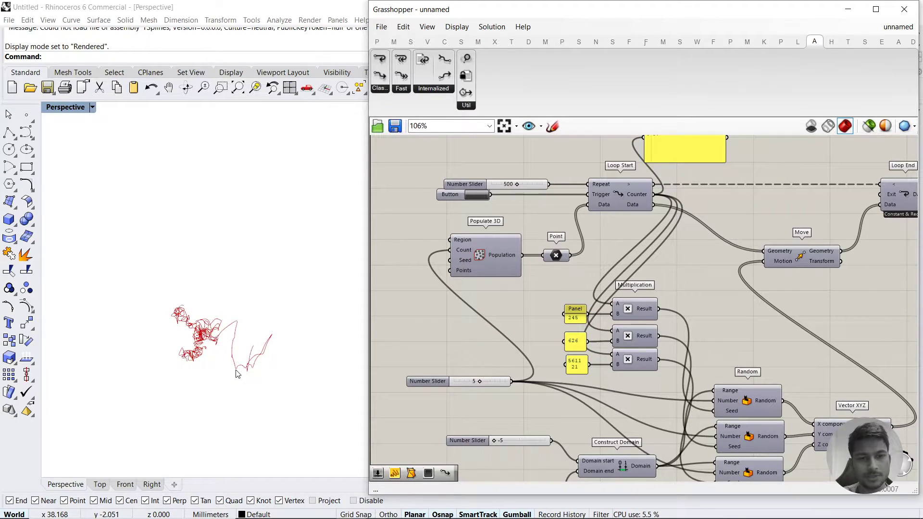
right_click_drag(581, 387, 607, 348)
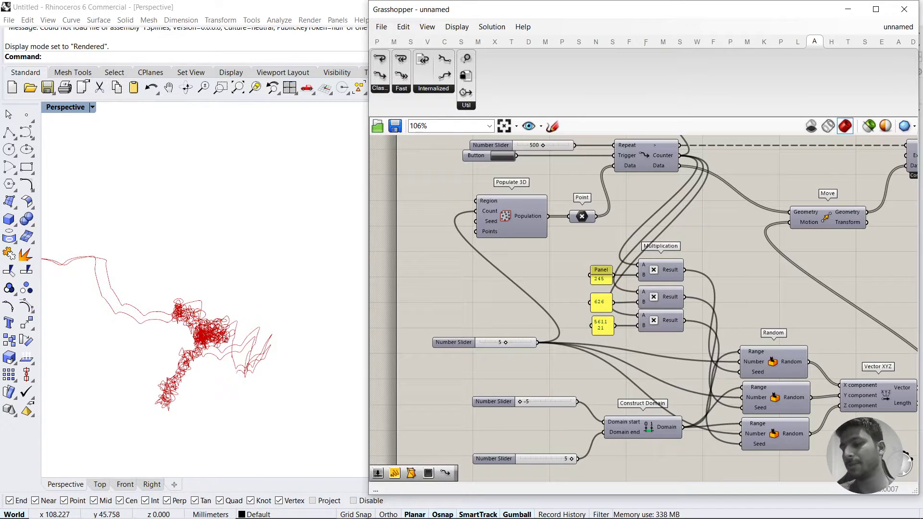
right_click_drag(129, 328, 168, 313, "shift")
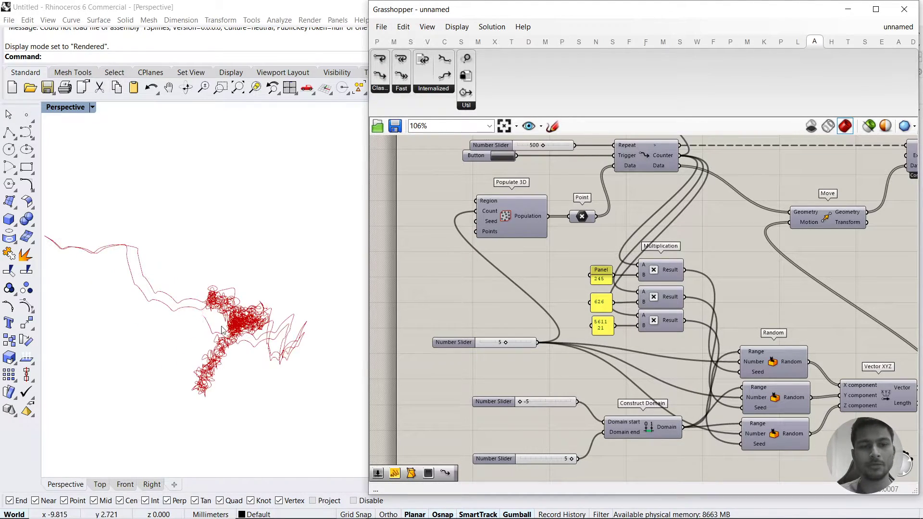
scroll(169, 313, "down", 2)
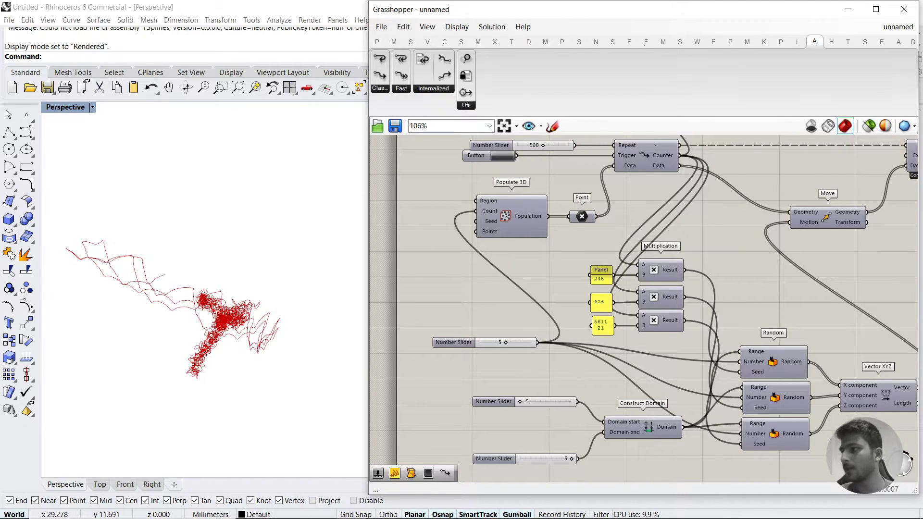
scroll(568, 298, "down", 3)
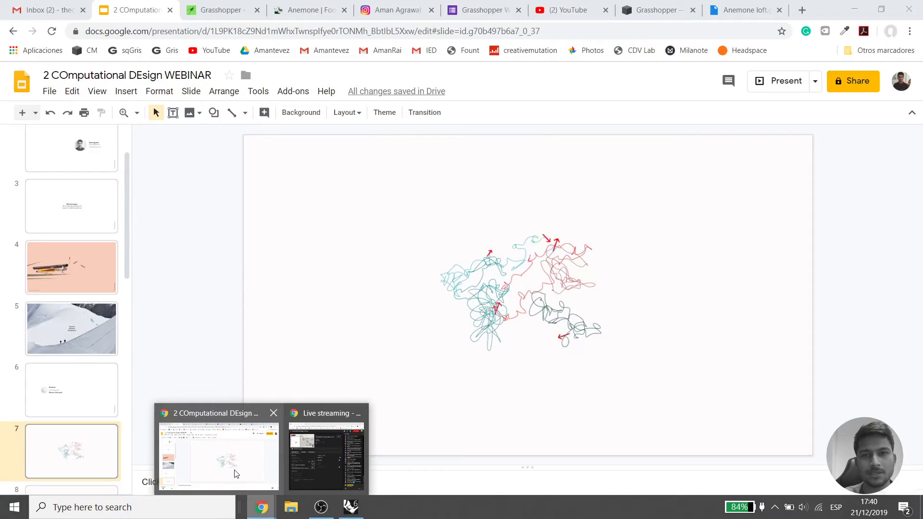
Switch to Chrome and view the Anemone plugin webinar post on the creativemutation Instagram page
left_click(236, 474)
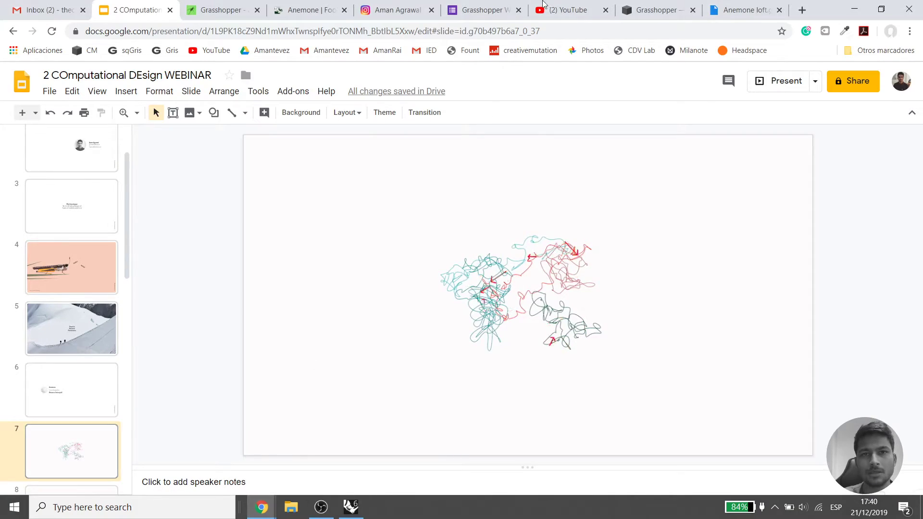
left_click(383, 5)
left_click(305, 381)
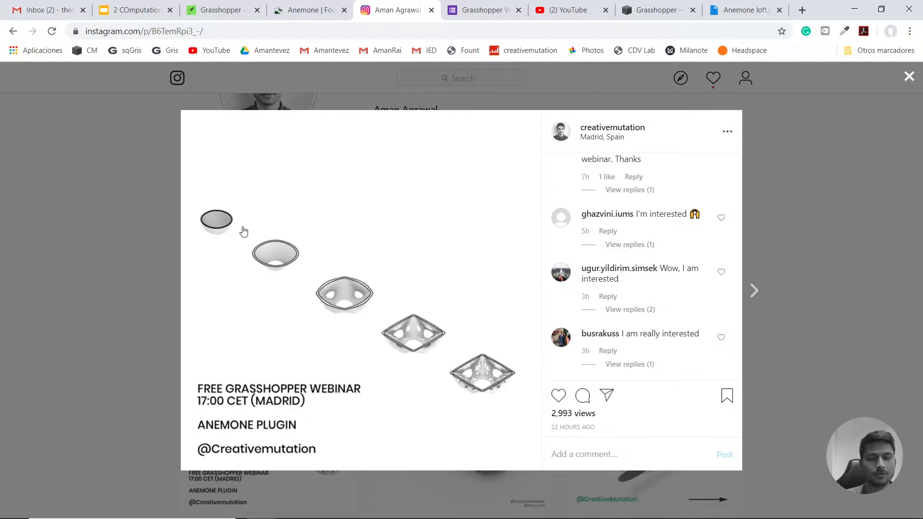
left_click(834, 208)
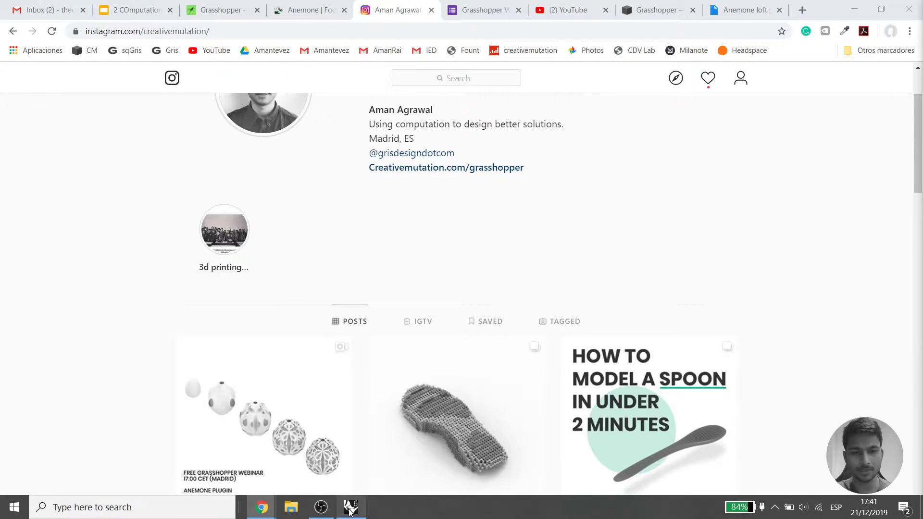
Return to Grasshopper and create a number slider ranging from -0.5 to 0.5, plus a copy directly below it
left_click(351, 507)
scroll(418, 413, "up", 4)
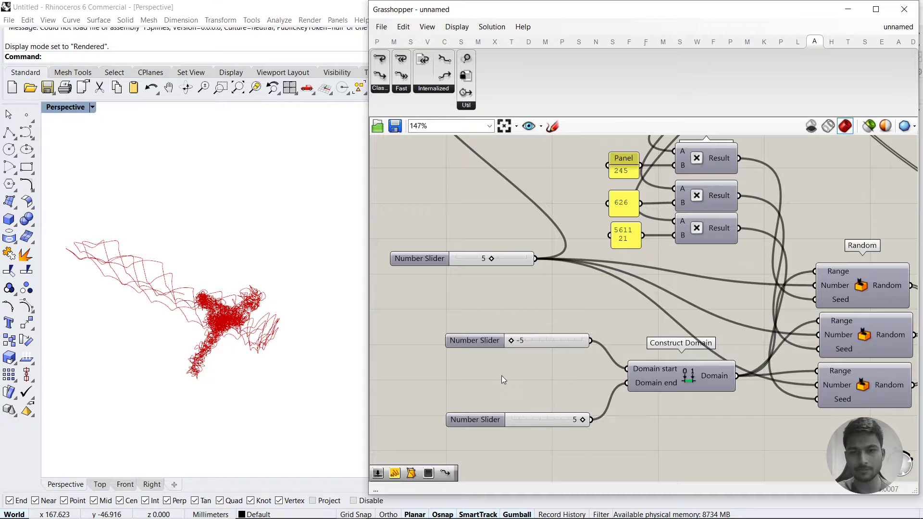
double_click(502, 375)
type("-0.5")
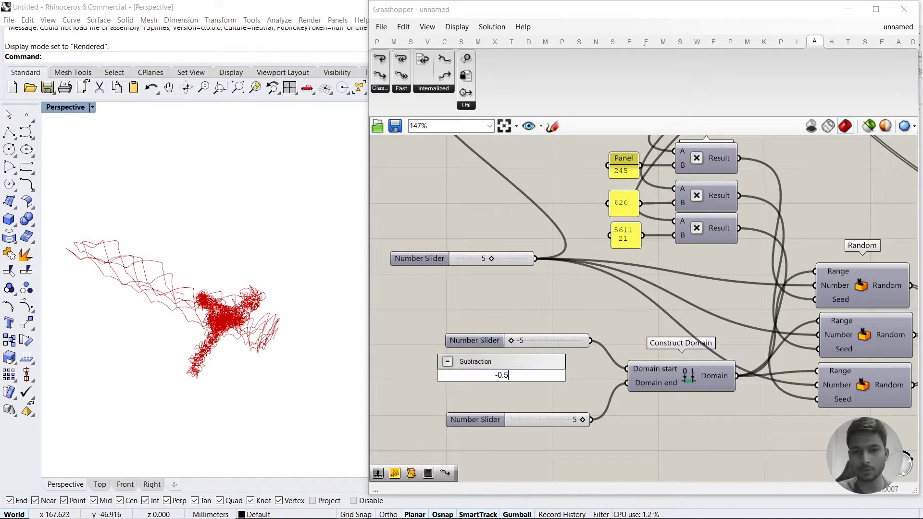
key("BackSpace")
key("BackSpace")
key("BackSpace")
key("BackSpace")
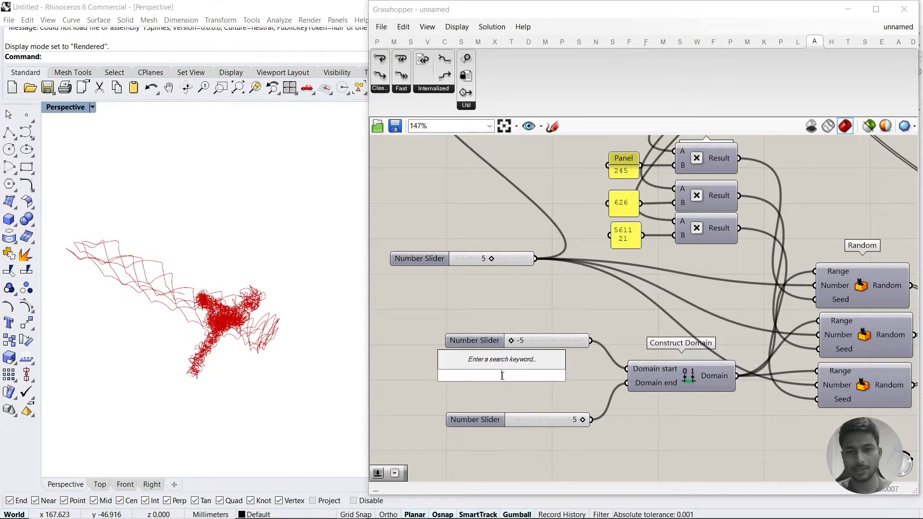
type("-0.5<0.5")
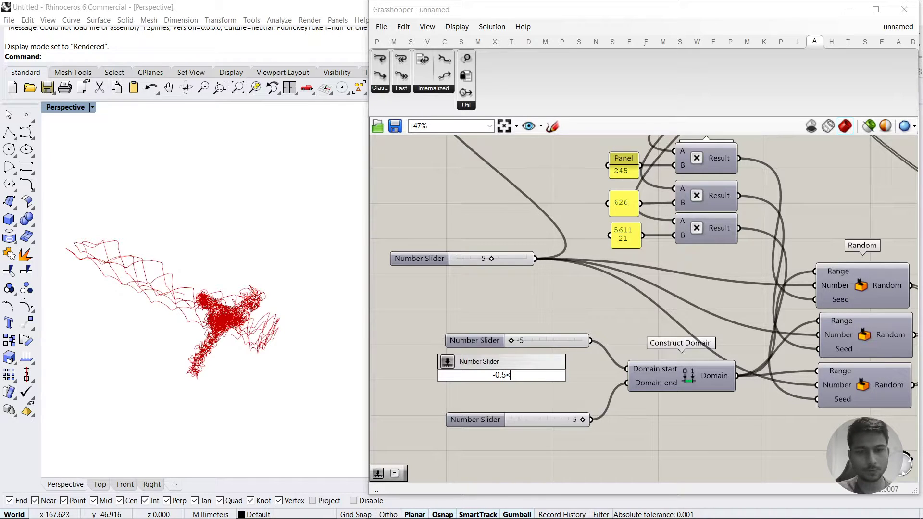
key("Return")
left_click_drag(501, 376, 498, 390, "alt")
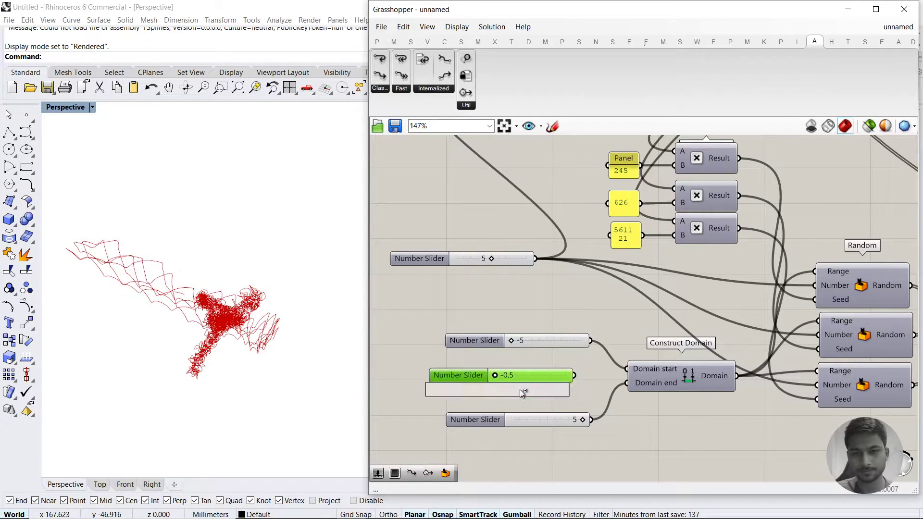
Delete the 5 and -5 sliders and connect the two -0.5 sliders to Domain start and Domain end
left_click(540, 425)
key("Delete")
left_click(555, 342)
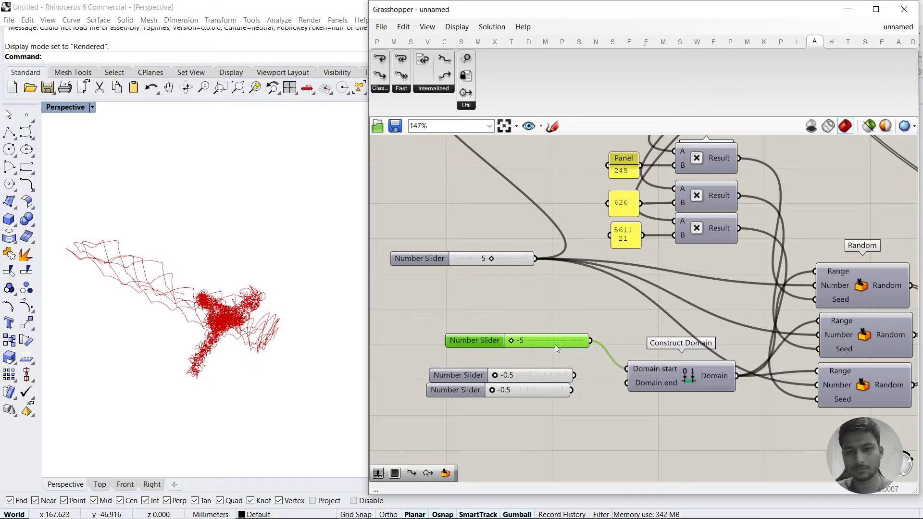
key("Delete")
left_click_drag(574, 375, 624, 378)
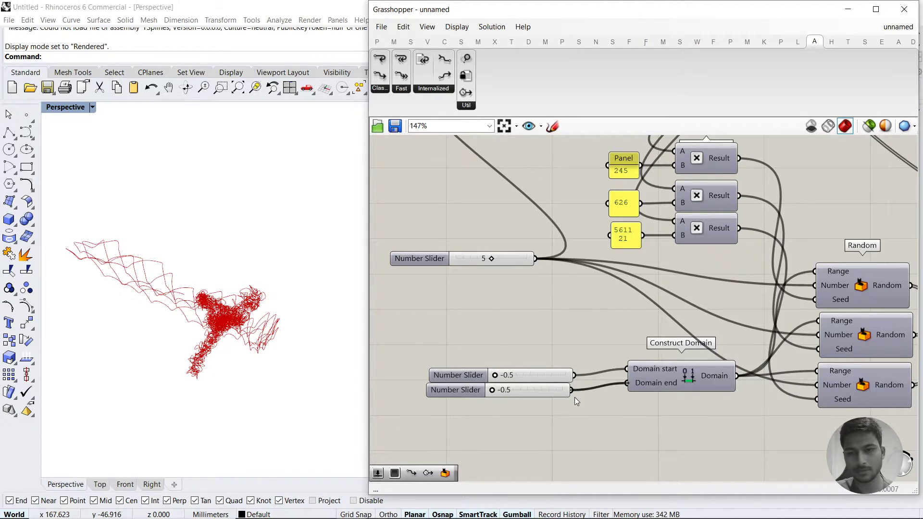
Restart the loop with the new sliders and raise Domain end to 0.5 while it runs
scroll(575, 397, "down", 3)
right_click_drag(548, 212, 550, 227)
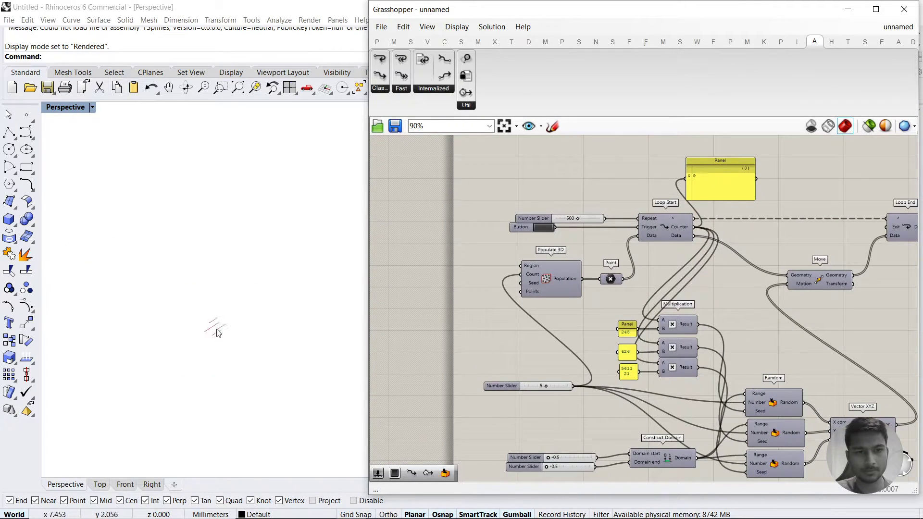
right_click_drag(628, 454, 628, 392)
scroll(576, 403, "up", 3)
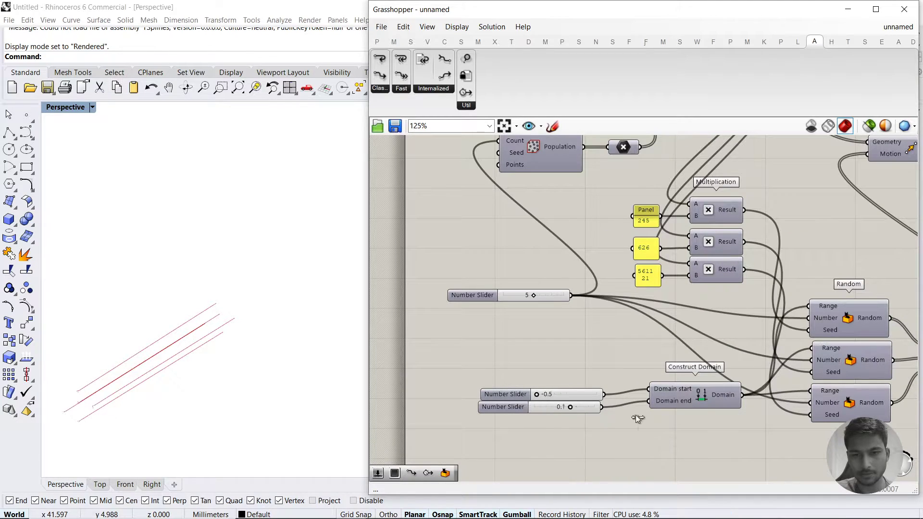
right_click_drag(620, 298, 634, 410)
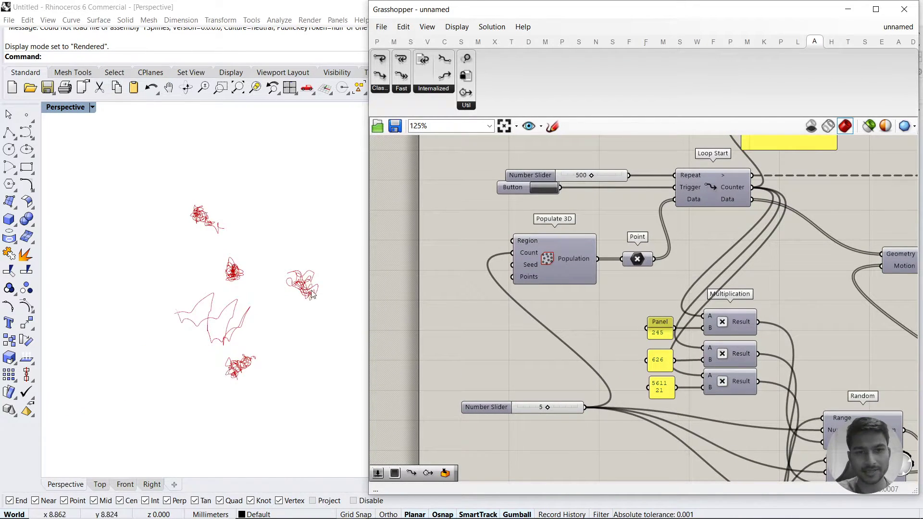
Rerun the loop while varying both domain sliders, finishing with Domain start at -0.5 and Domain end at 0.5
right_click_drag(533, 413, 500, 324)
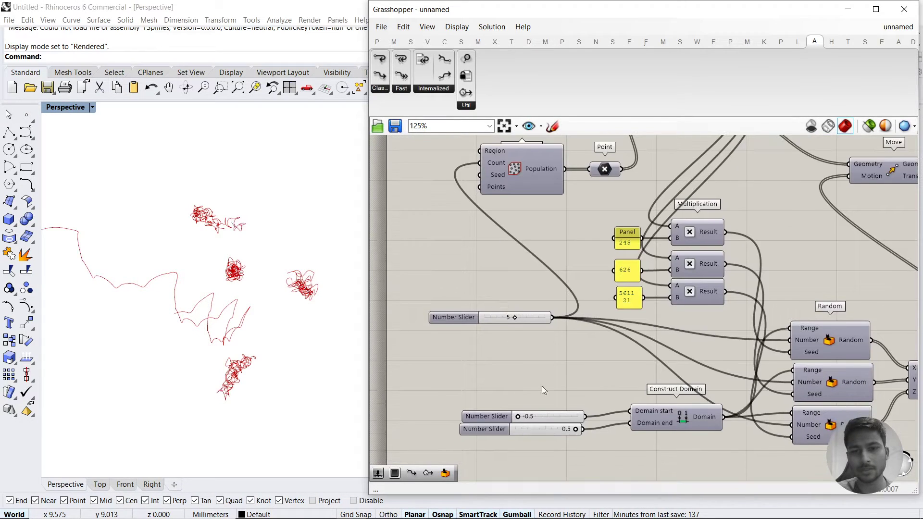
left_click_drag(517, 416, 542, 416)
right_click_drag(546, 226, 548, 336)
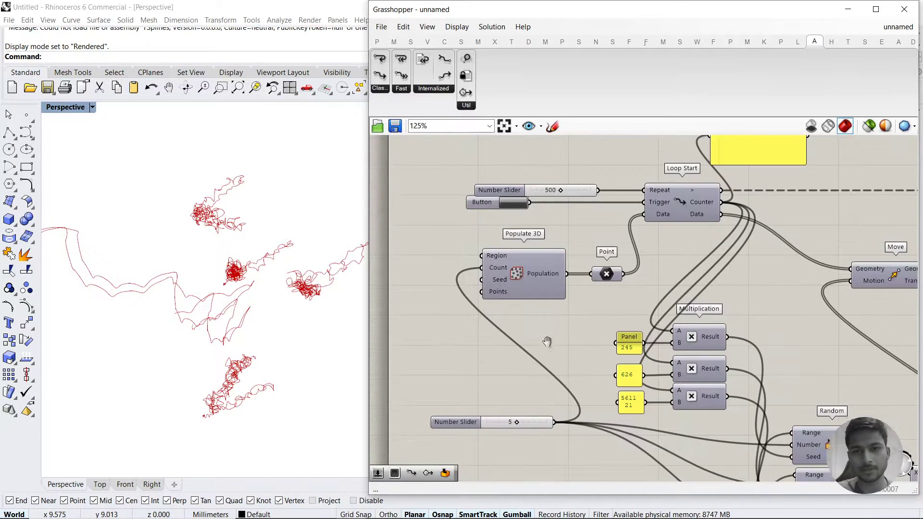
left_click(510, 206)
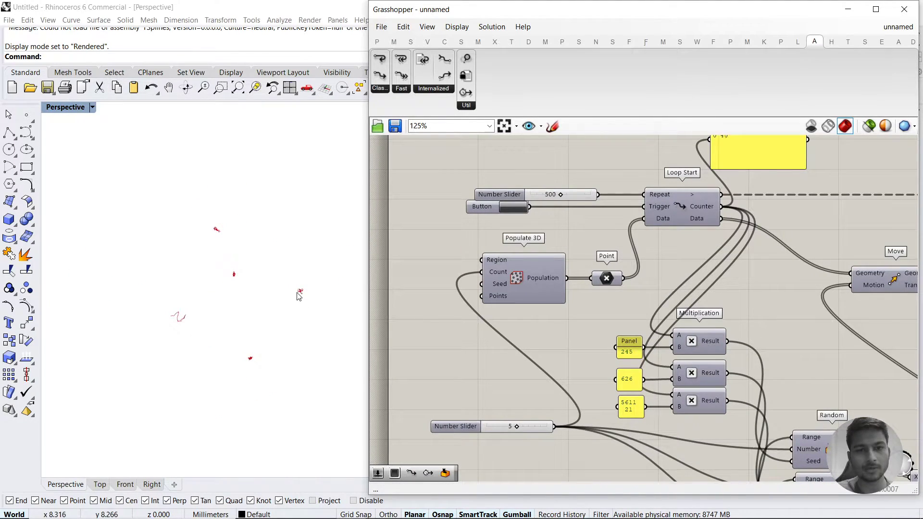
right_click_drag(518, 377, 531, 270)
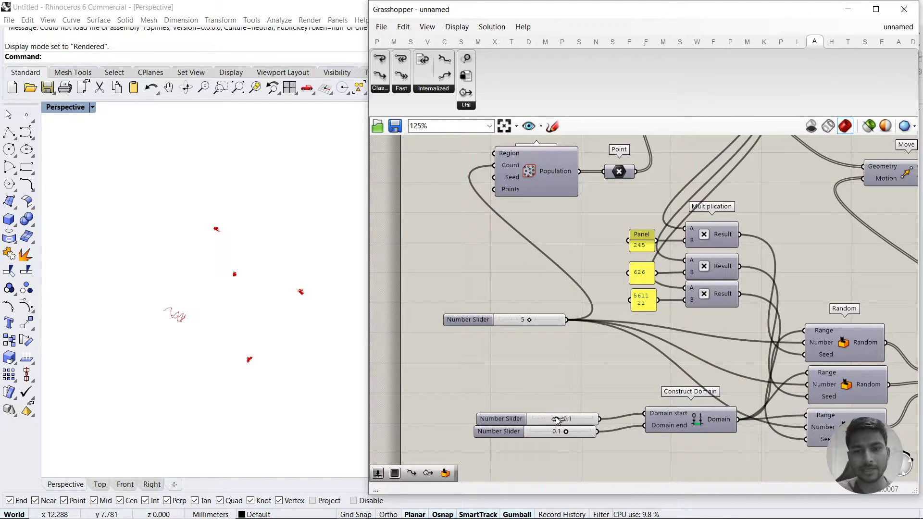
left_click_drag(556, 418, 627, 432)
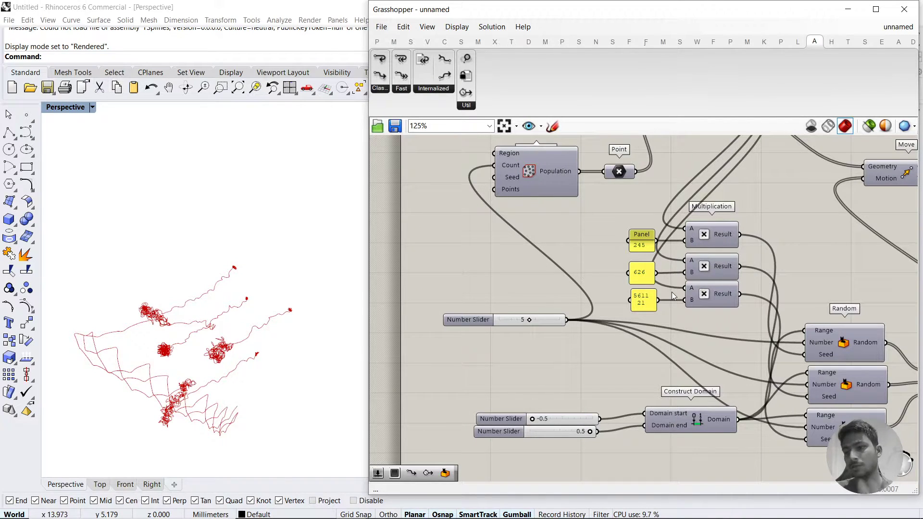
Change the first two multiplier panels feeding the Multiplication components to 24586 and 62645
left_click(646, 248)
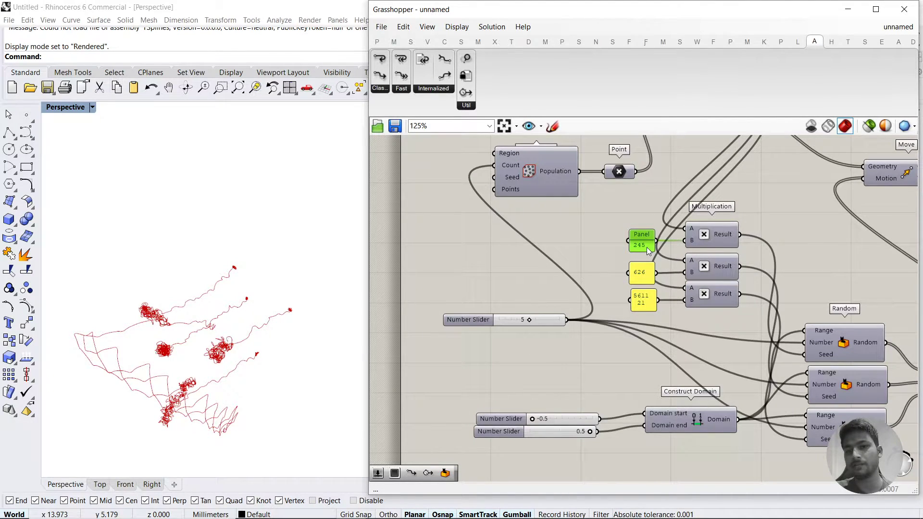
double_click(647, 247)
type("s")
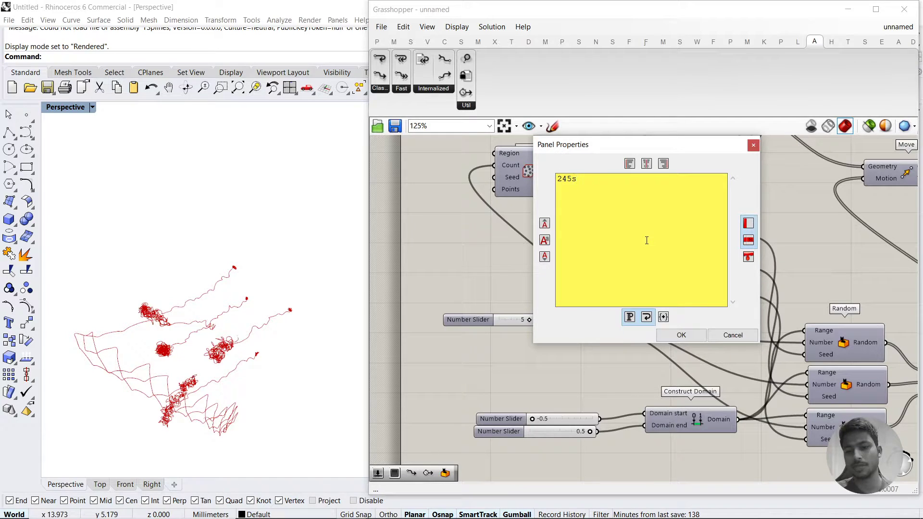
key("BackSpace")
type("86")
left_click(681, 335)
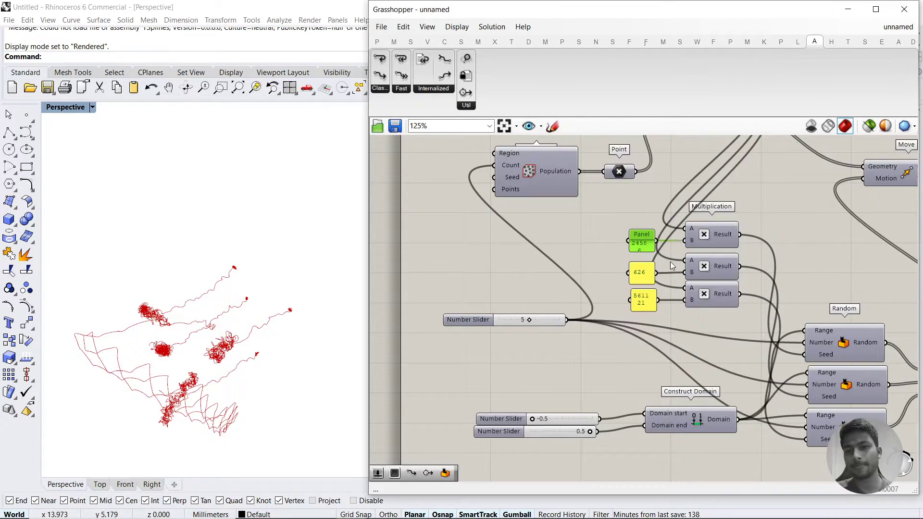
double_click(644, 272)
left_click(683, 260)
type("45")
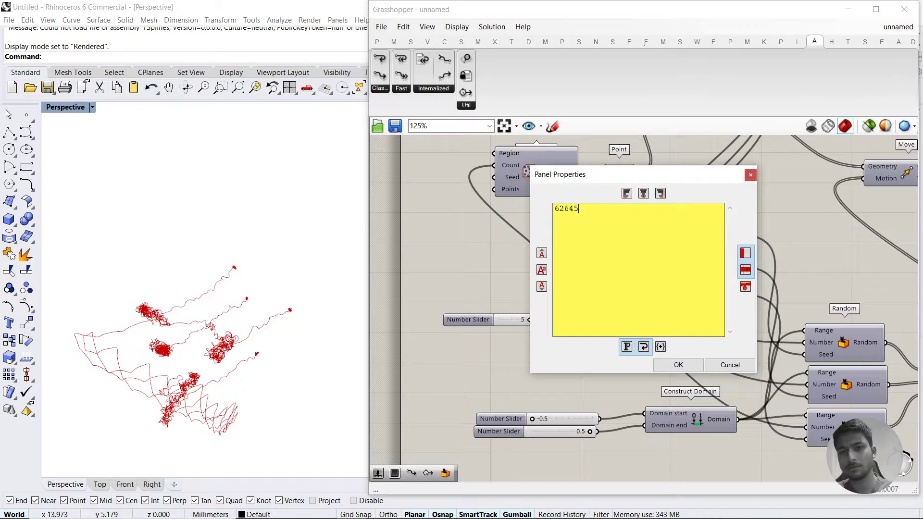
left_click(679, 362)
Change the third multiplier panel feeding the lowest Multiplication component to 56344
double_click(647, 304)
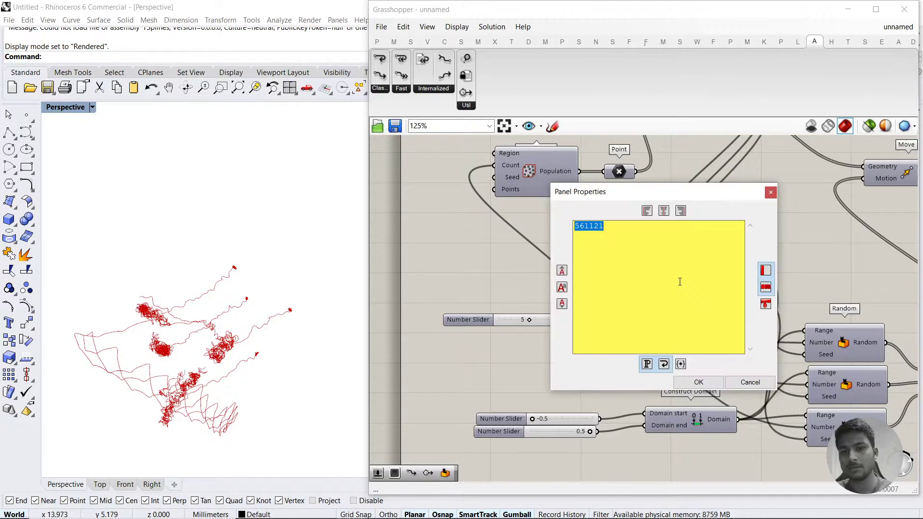
left_click(679, 279)
type("4534")
left_click(696, 382)
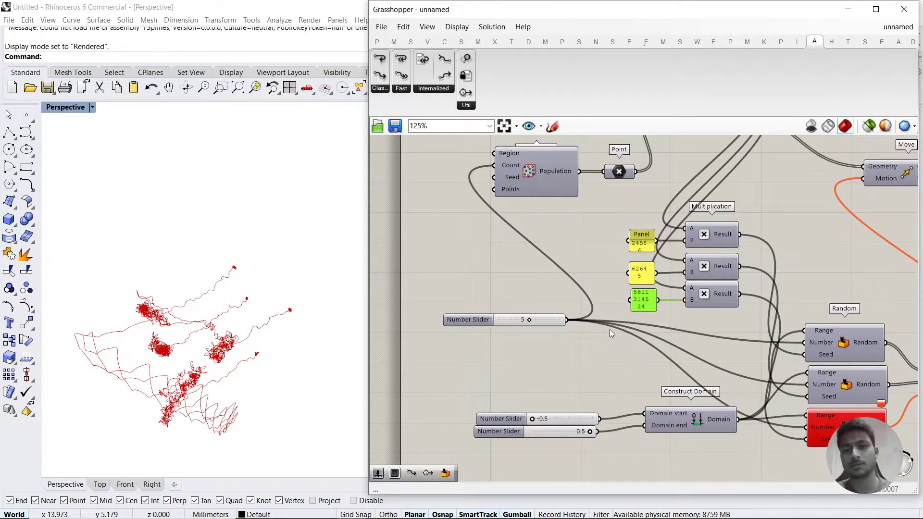
double_click(641, 297)
left_click(655, 264)
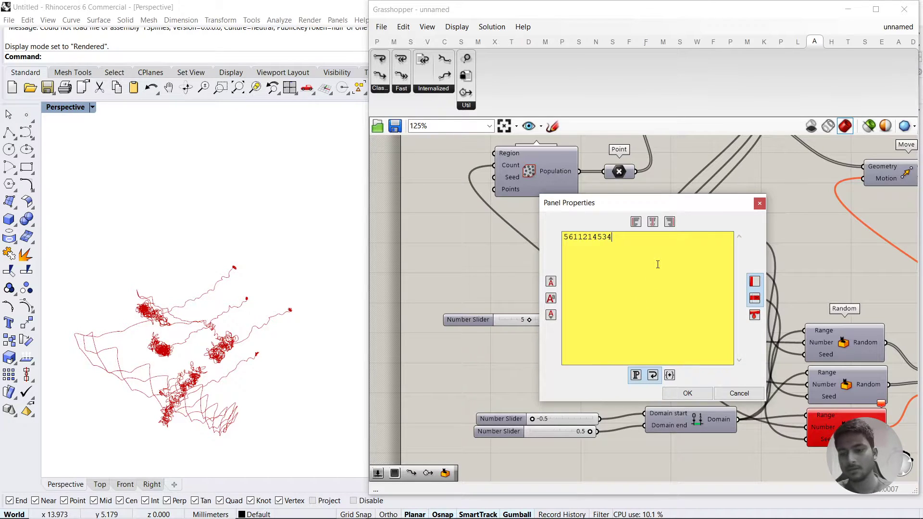
left_click_drag(603, 237, 572, 237)
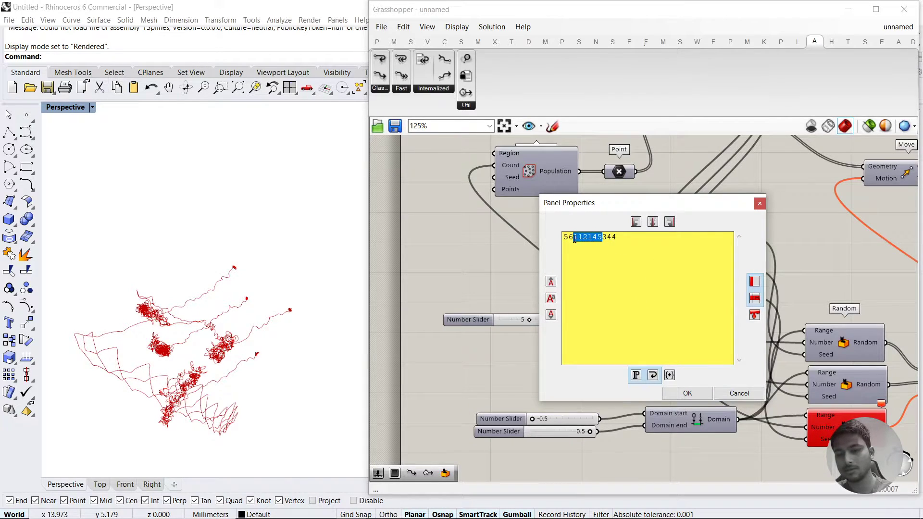
key("BackSpace")
left_click(687, 393)
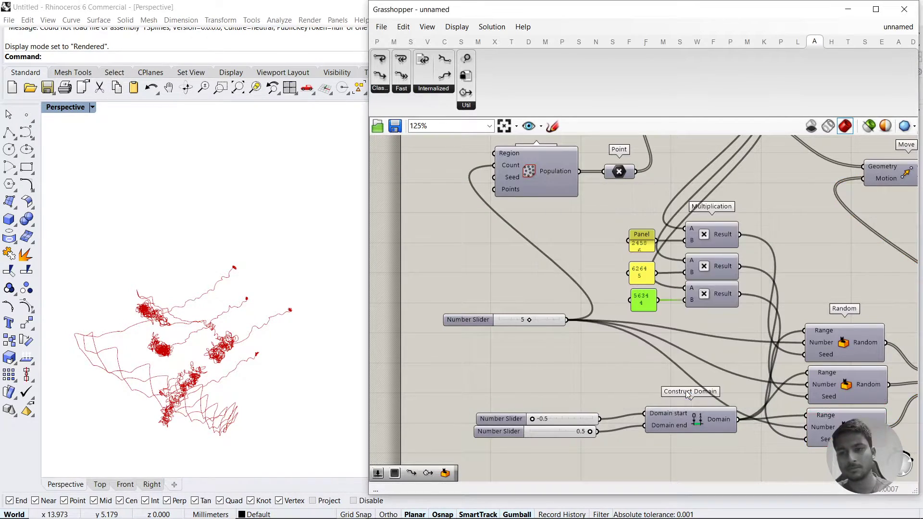
Rerun the loop with the new seed multipliers using the trigger Button of Loop Start
left_click(618, 377)
right_click_drag(536, 311, 625, 467)
left_click(605, 256)
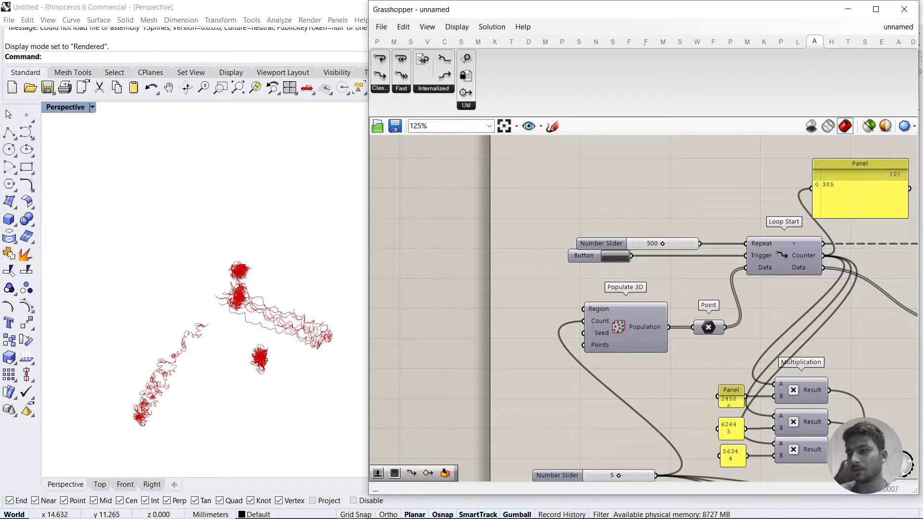
Disable the Loop Start component of the random-path definition
scroll(552, 286, "down", 5)
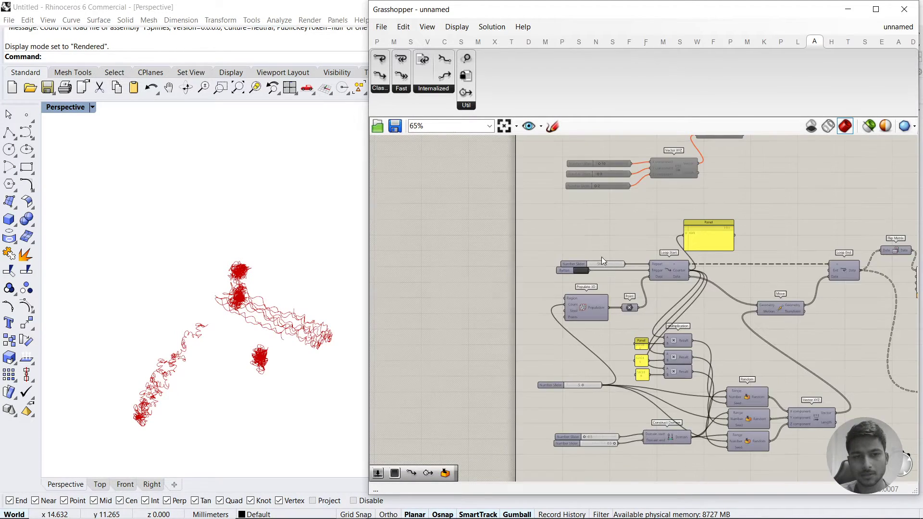
scroll(535, 188, "up", 5)
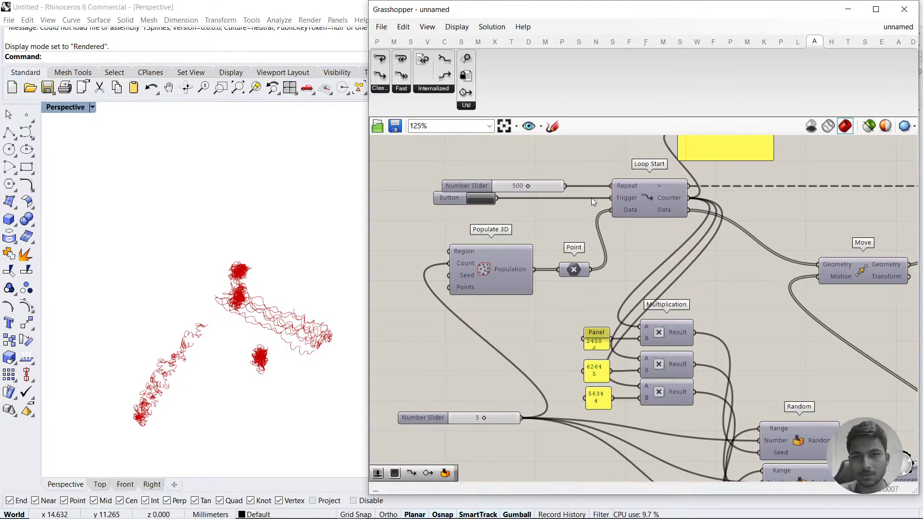
left_click(645, 191)
middle_click(644, 191)
left_click(705, 192)
Set the Rhino Perspective viewport to Shaded display and draw a freehand box near the origin
scroll(718, 212, "down", 7)
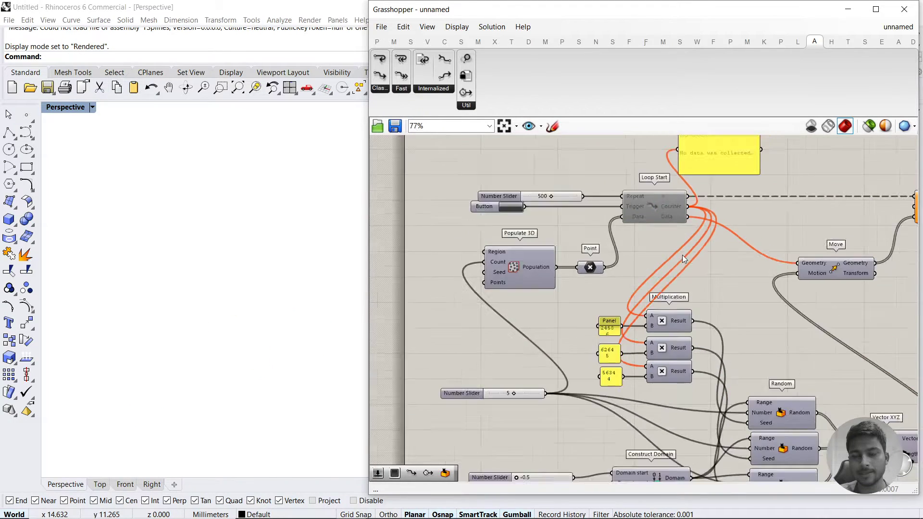
right_click_drag(729, 330, 718, 186)
scroll(718, 185, "up", 4)
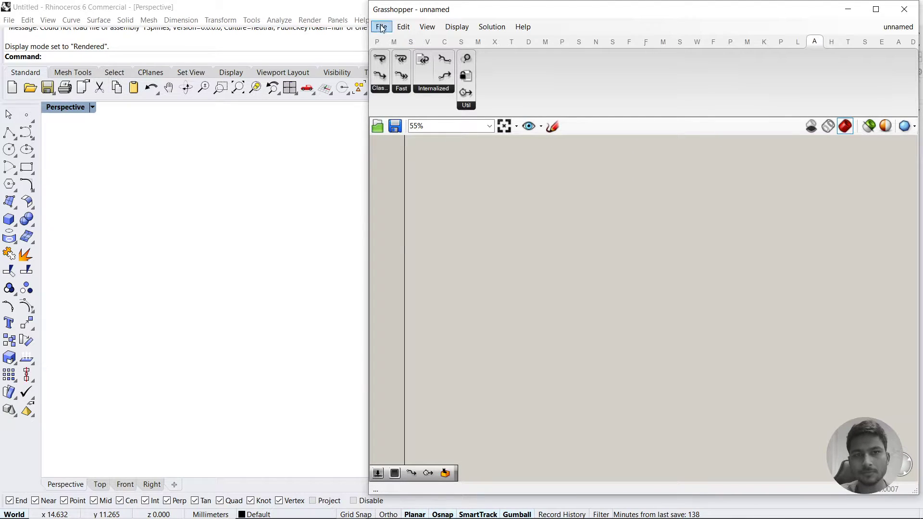
mouse_move(298, 514)
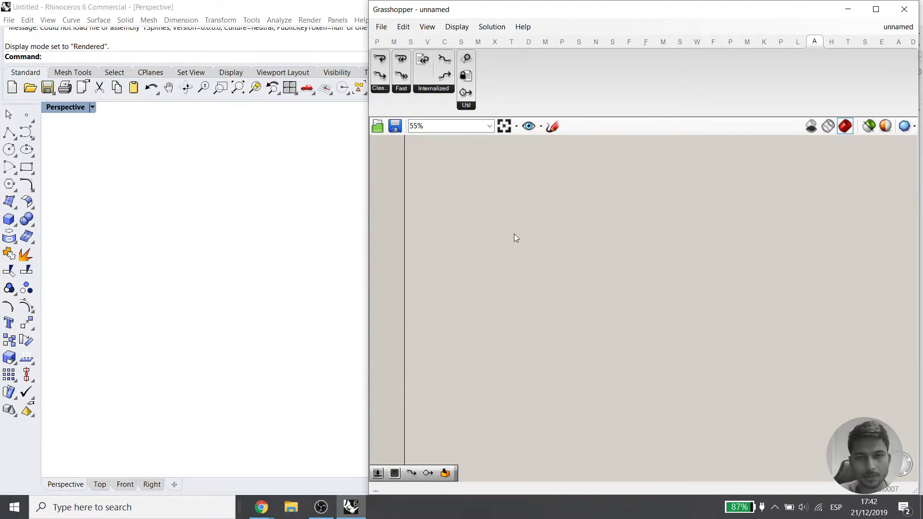
scroll(515, 245, "up", 2)
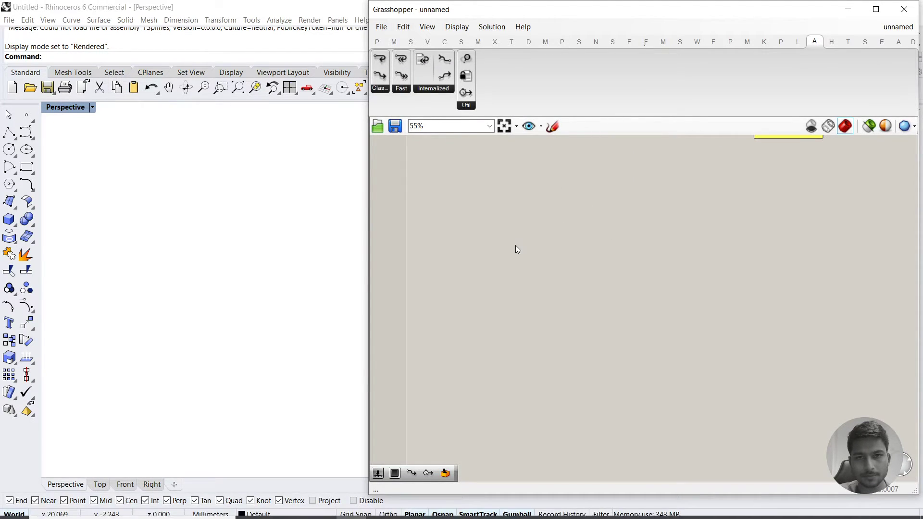
left_click(9, 218)
left_click(63, 109)
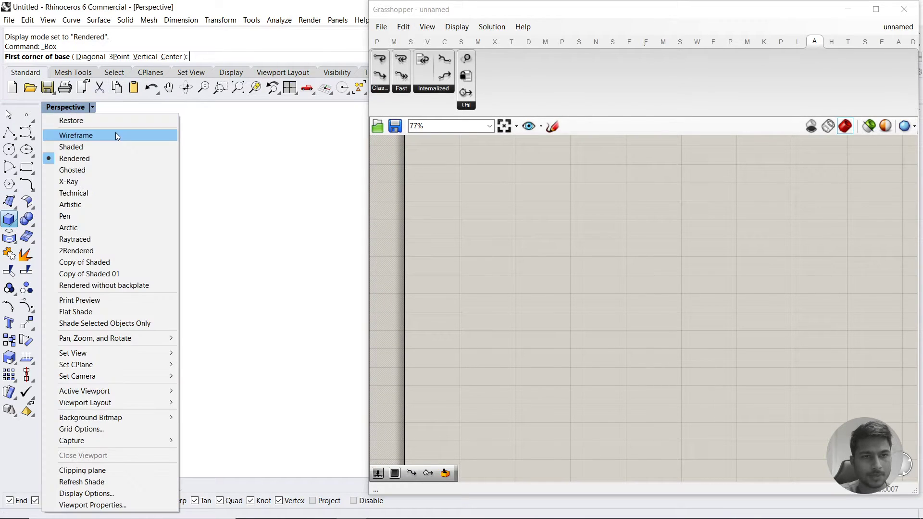
left_click(109, 146)
right_click_drag(227, 299, 237, 293)
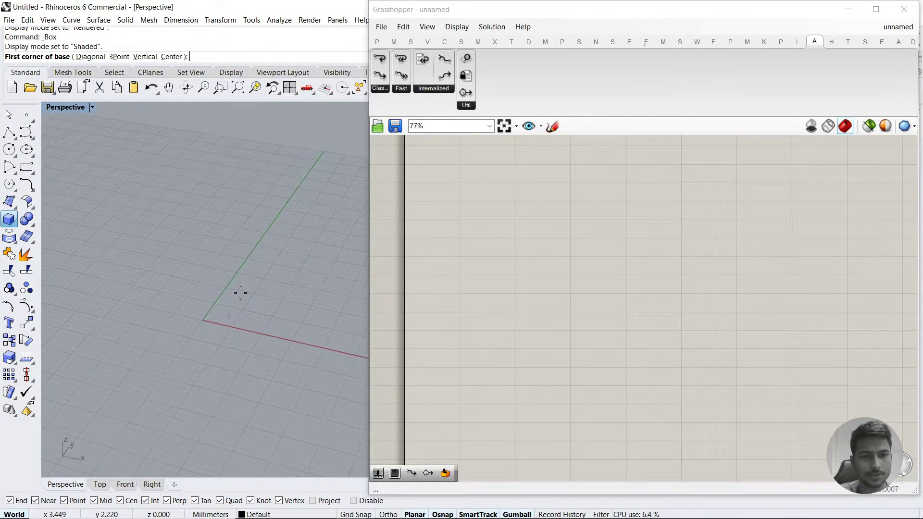
left_click(181, 295)
left_click(226, 335)
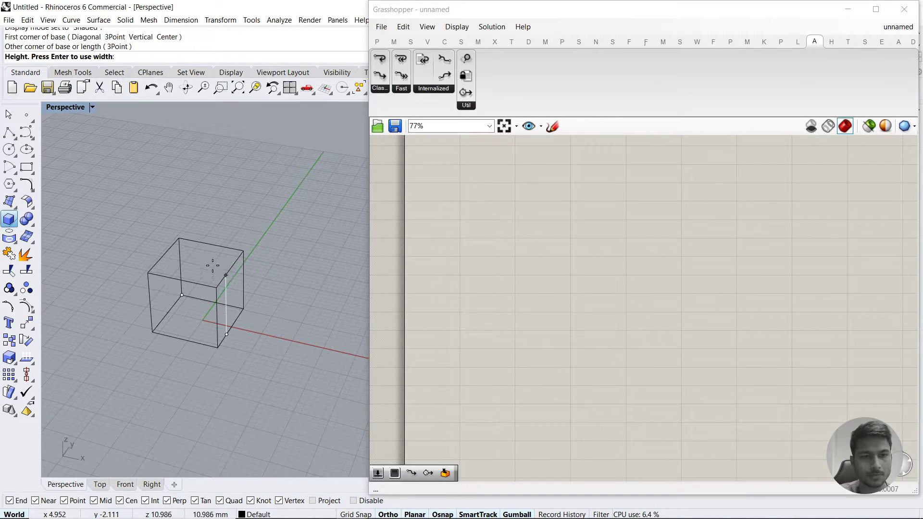
left_click(211, 252)
scroll(282, 276, "down", 2)
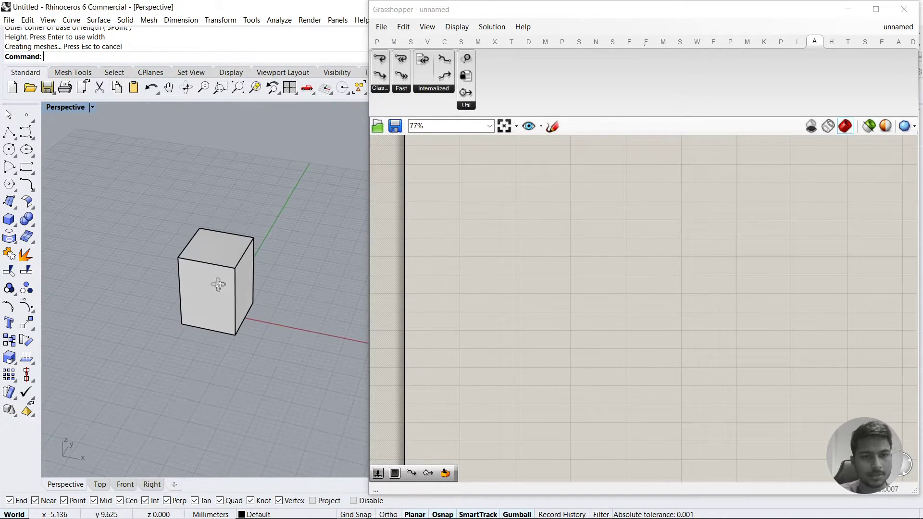
left_click(218, 287)
right_click_drag(219, 287, 219, 267)
left_click(290, 264)
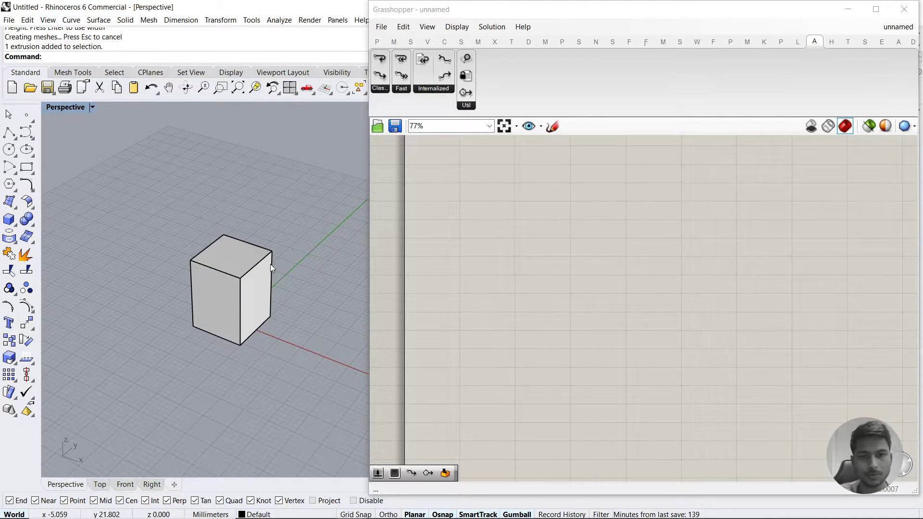
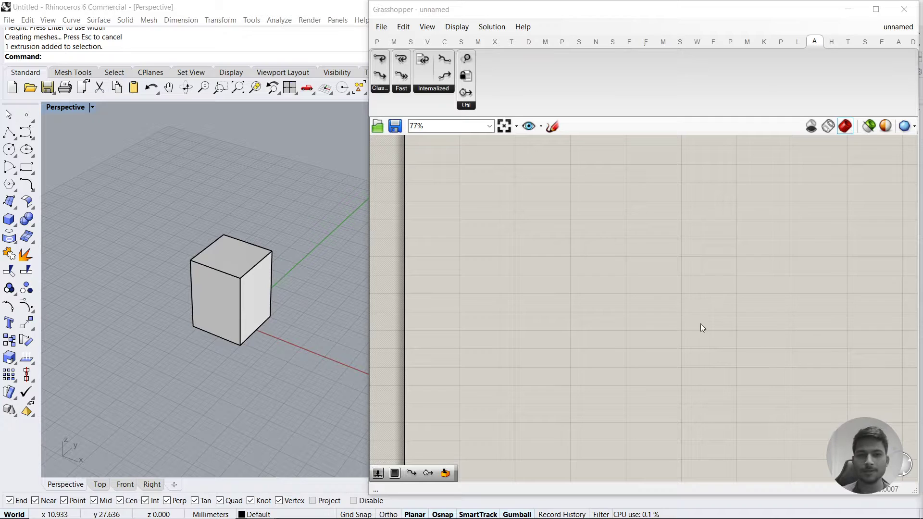
left_click(614, 307)
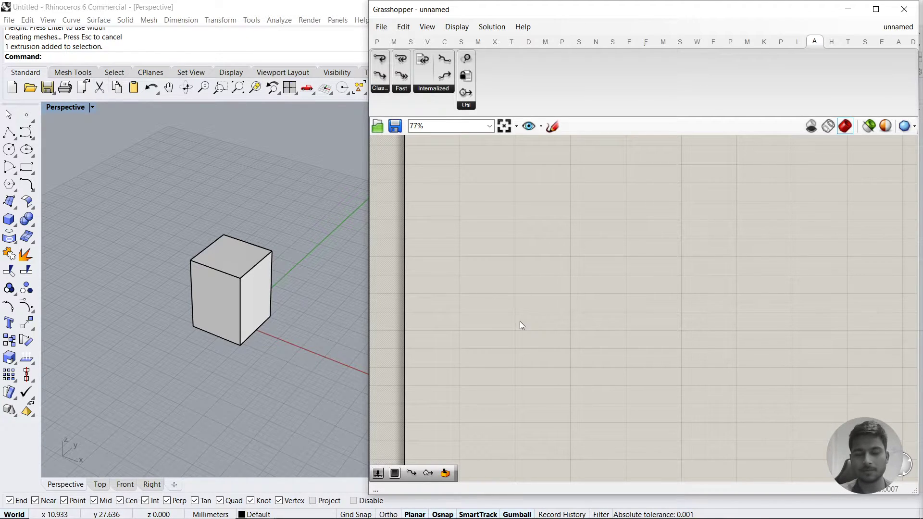
left_click_drag(282, 196, 188, 347)
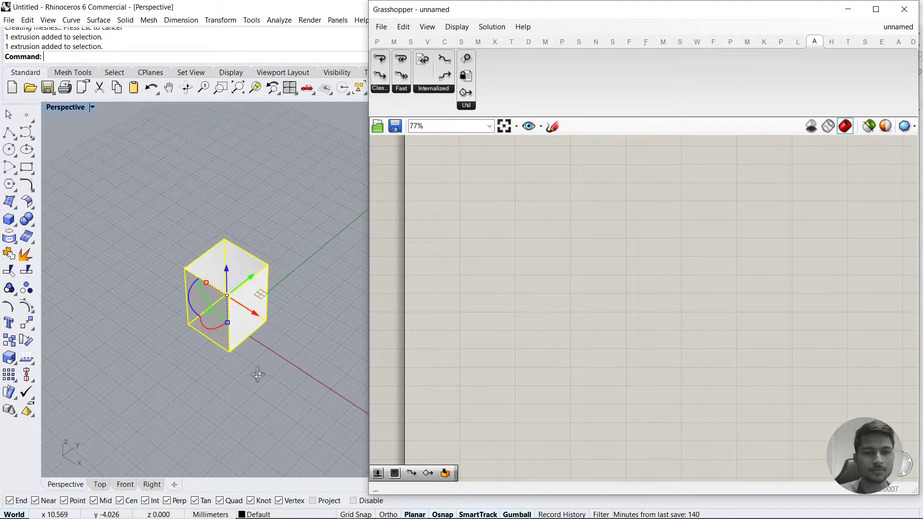
left_click(258, 357)
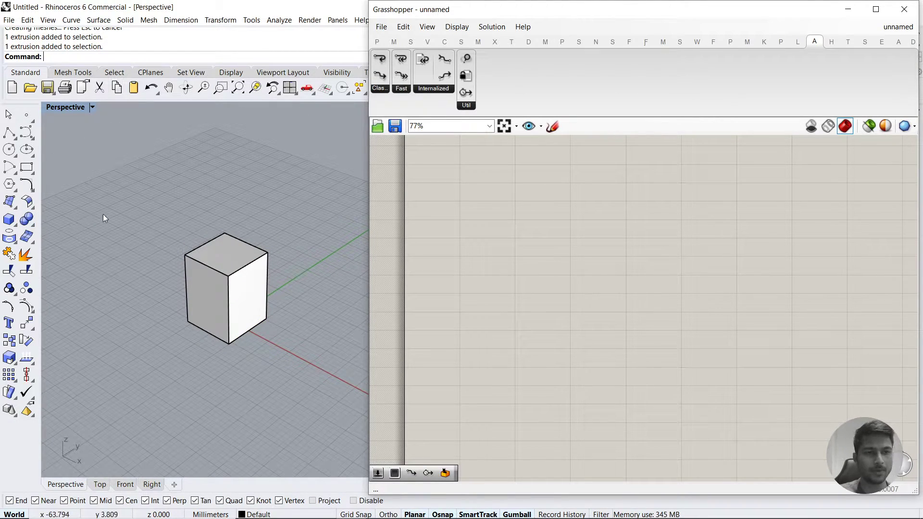
Add a Brep parameter in an empty area of the Grasshopper canvas and reference the Rhino box in it
double_click(517, 264)
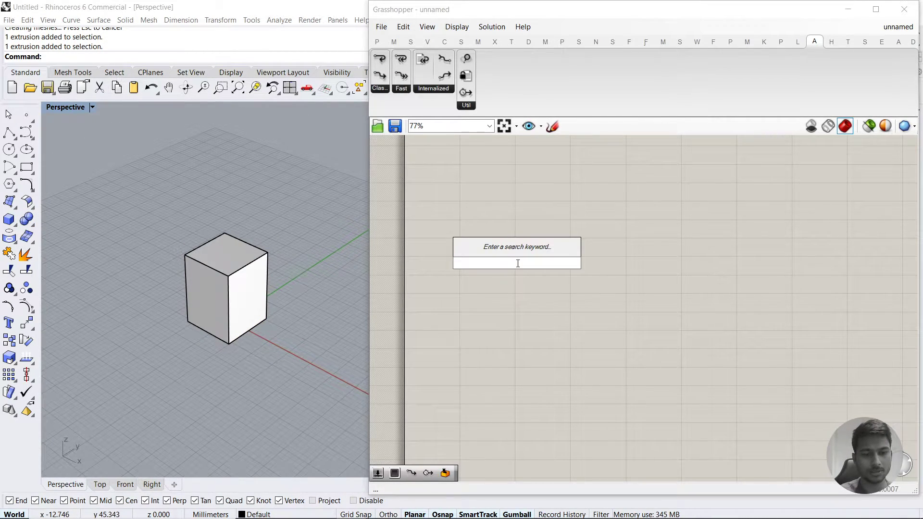
type("brep")
key("Return")
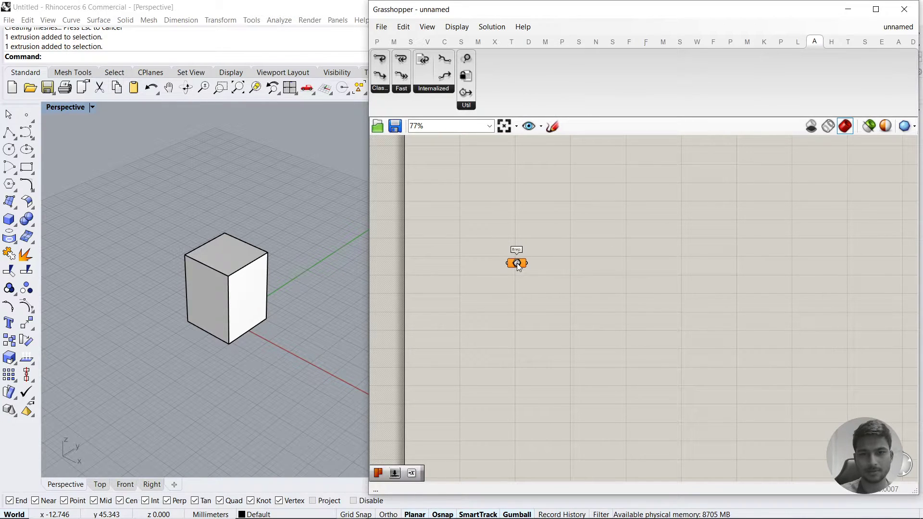
right_click(516, 263)
left_click(555, 406)
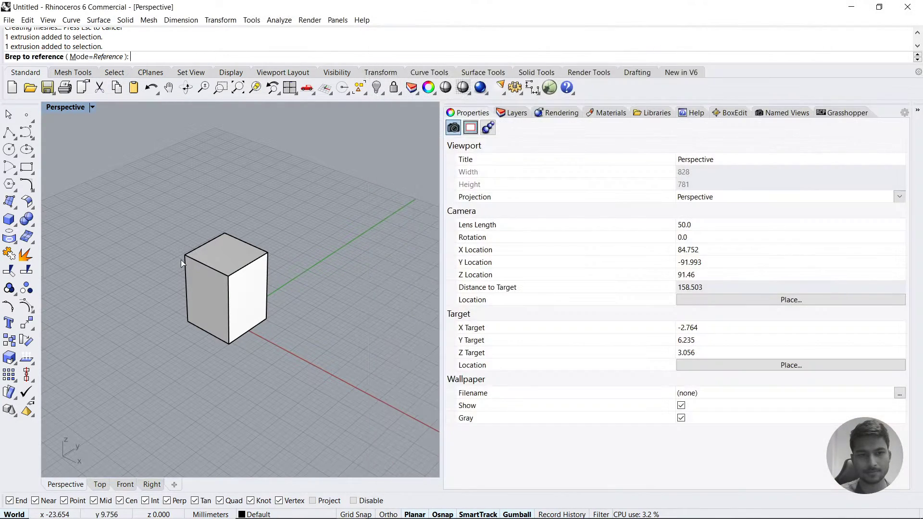
left_click(241, 261)
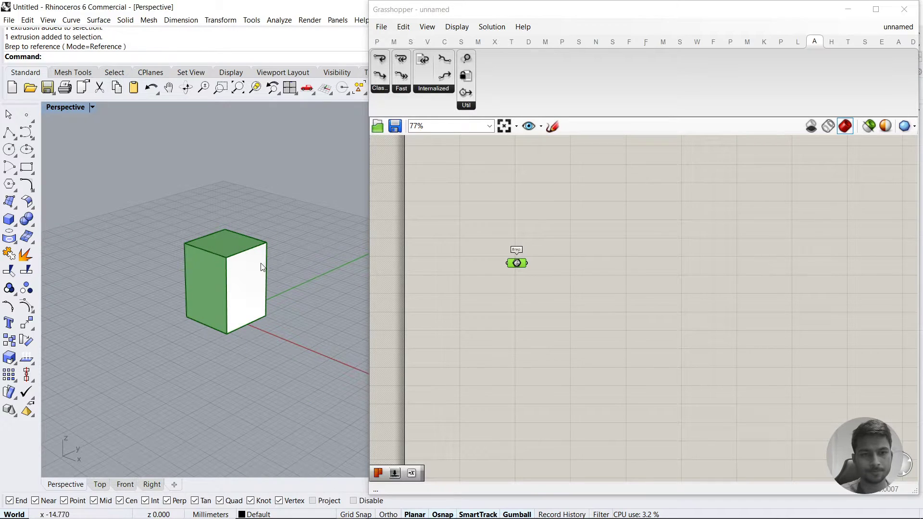
scroll(286, 192, "up", 2)
left_click(267, 250)
left_click(302, 238)
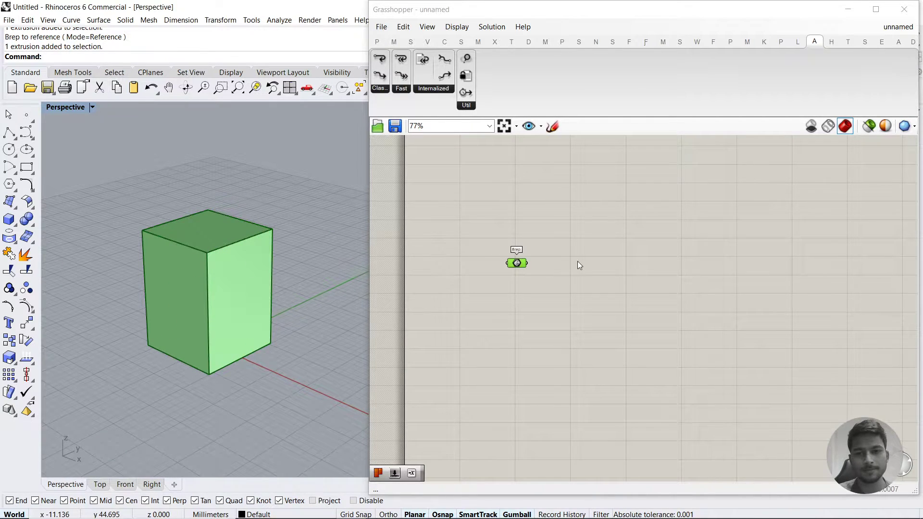
Add a Deconstruct Brep component beside the Brep parameter and connect the parameter to its Brep input
scroll(577, 261, "up", 2)
double_click(550, 304)
type("deconstr")
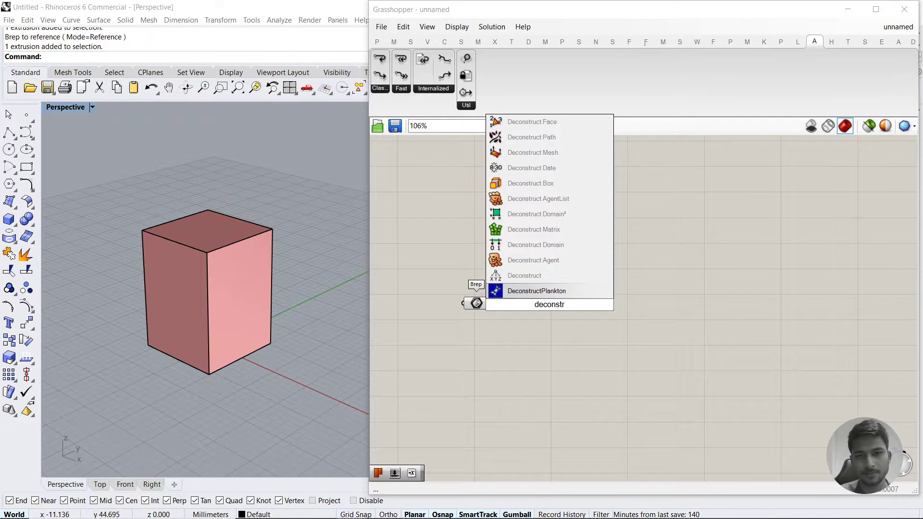
double_click(538, 318)
type("de")
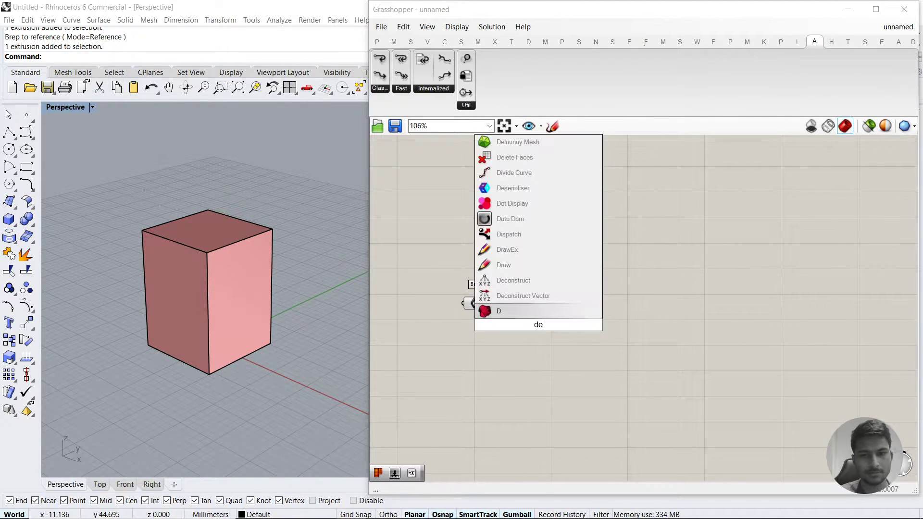
type("co")
left_click(546, 205)
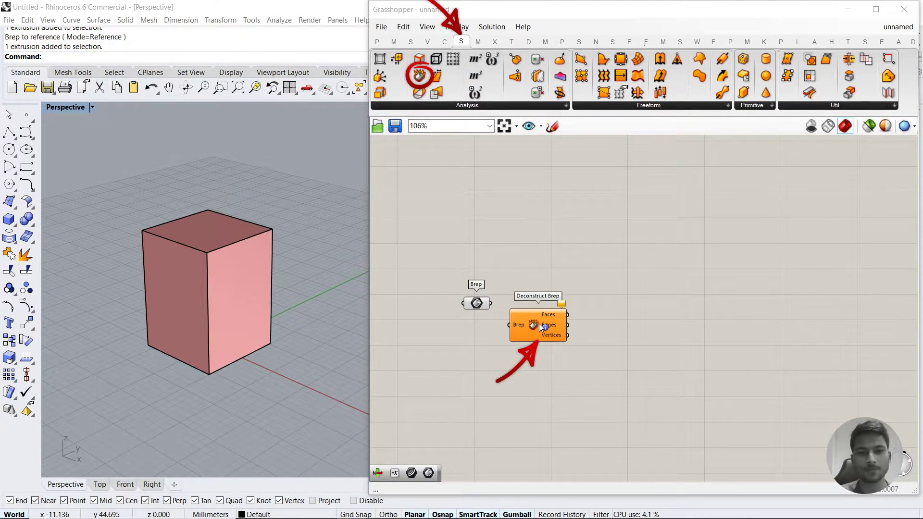
mouse_move(490, 303)
left_mouse_down()
mouse_move(500, 325)
mouse_move(552, 307)
left_mouse_up()
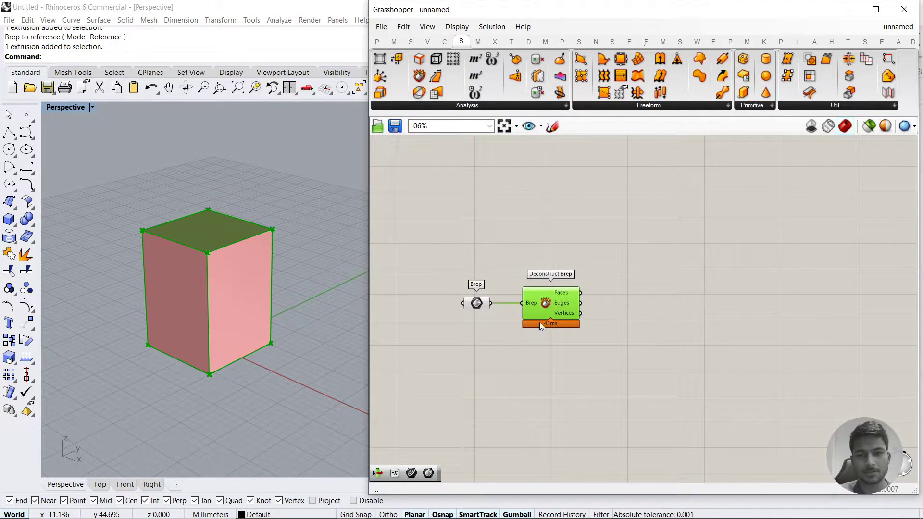
Turn off the preview of the Brep parameter
left_click_drag(497, 351, 442, 264)
middle_click(477, 247)
left_click(516, 211)
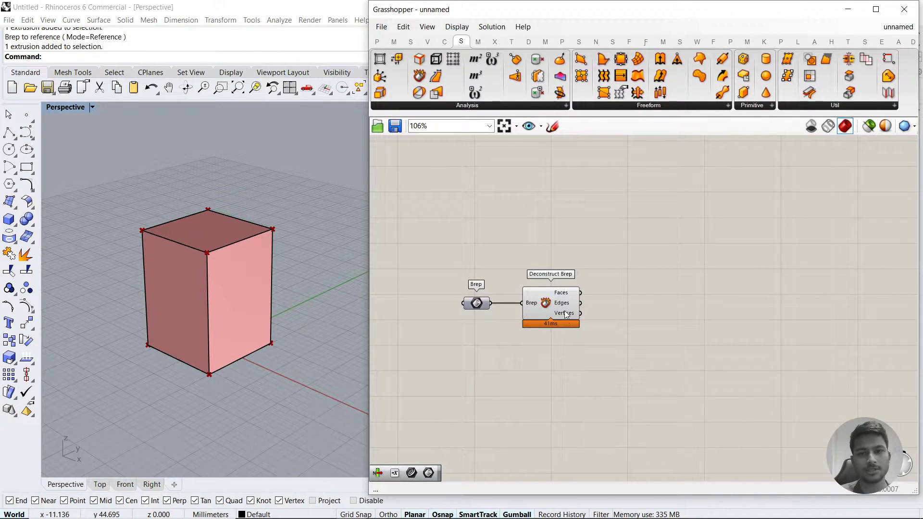
Add a Surface parameter beside Deconstruct Brep and connect the Faces output to it
mouse_move(566, 317)
mouse_move(562, 297)
double_click(663, 296)
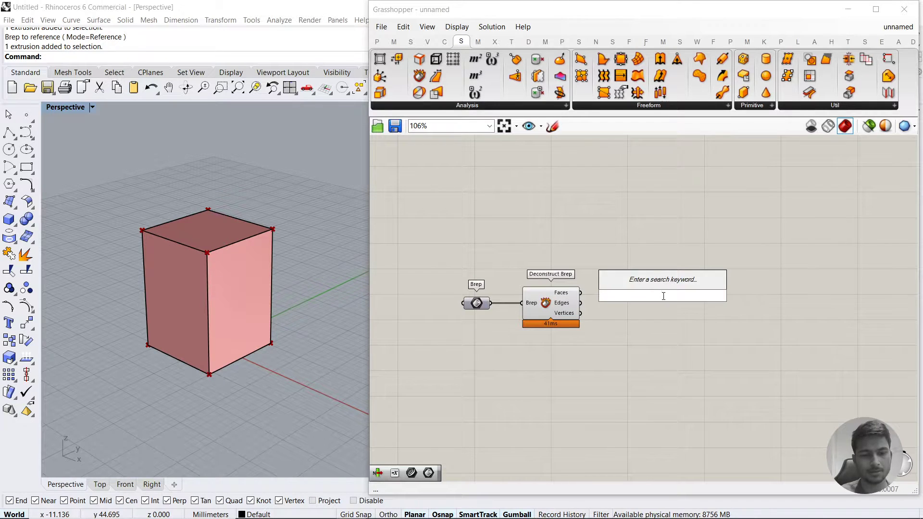
type("surface")
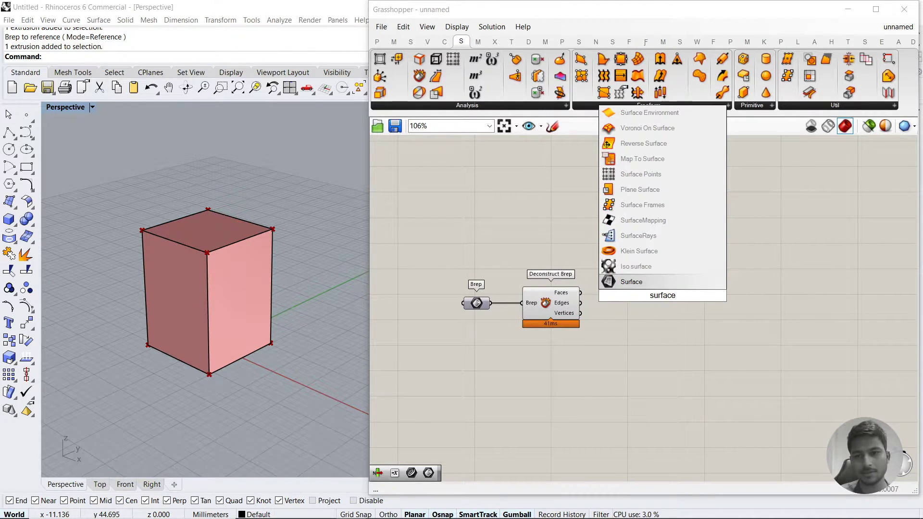
key("Return")
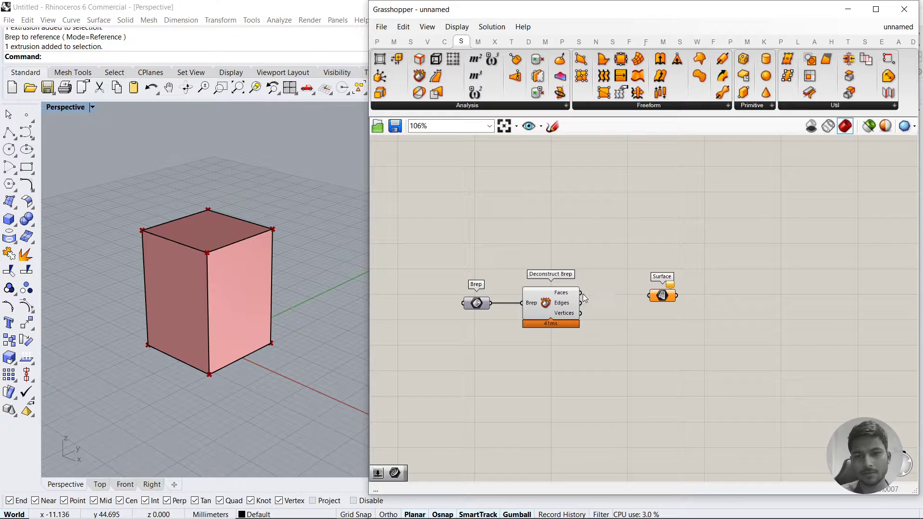
left_click_drag(584, 299, 648, 295)
Turn off the preview of the Deconstruct Brep component and move the Surface parameter closer to its Faces output
left_click(551, 303)
middle_click(568, 228)
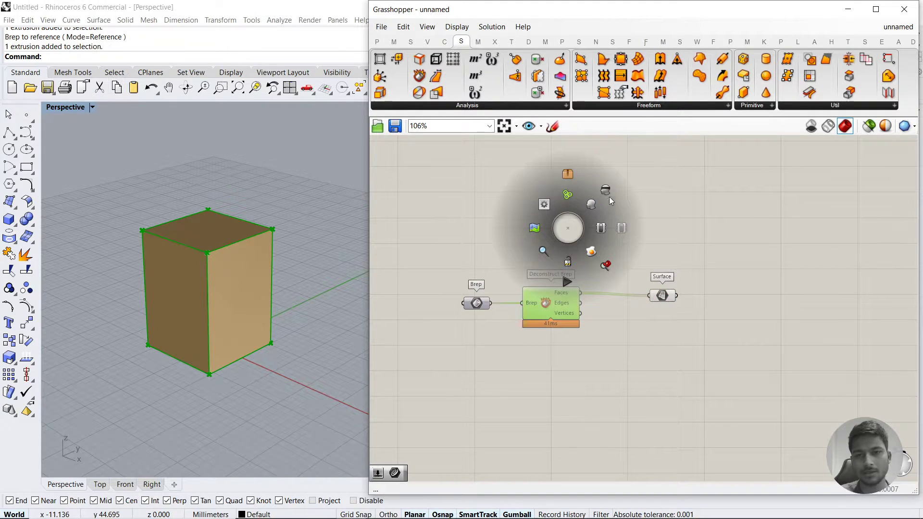
left_click(609, 193)
left_click(610, 191)
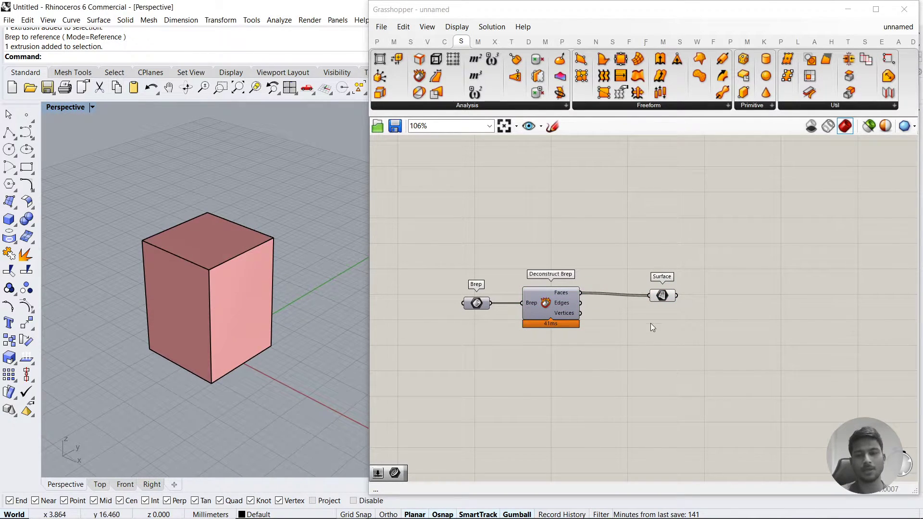
left_click_drag(663, 299, 631, 294)
left_click(619, 315)
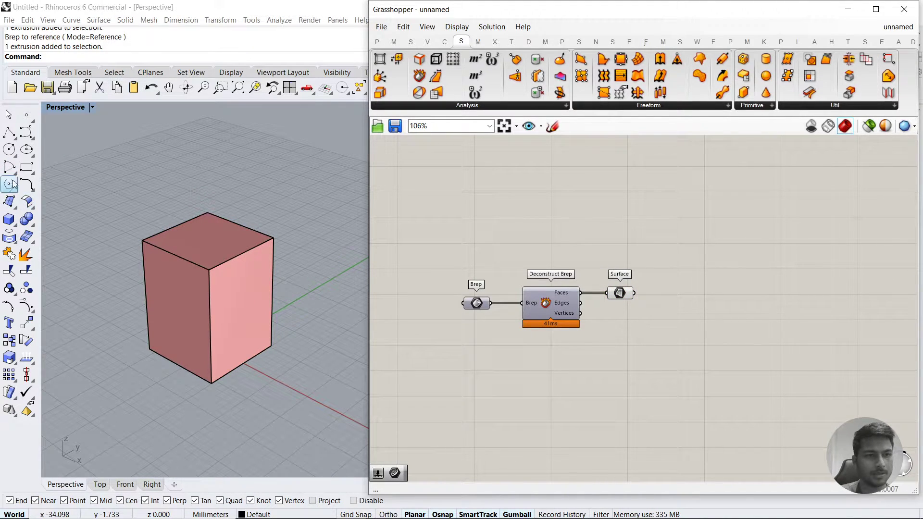
In Rhino, draw a freehand rectangular plane surface on the ground in front of the box
left_click(16, 207)
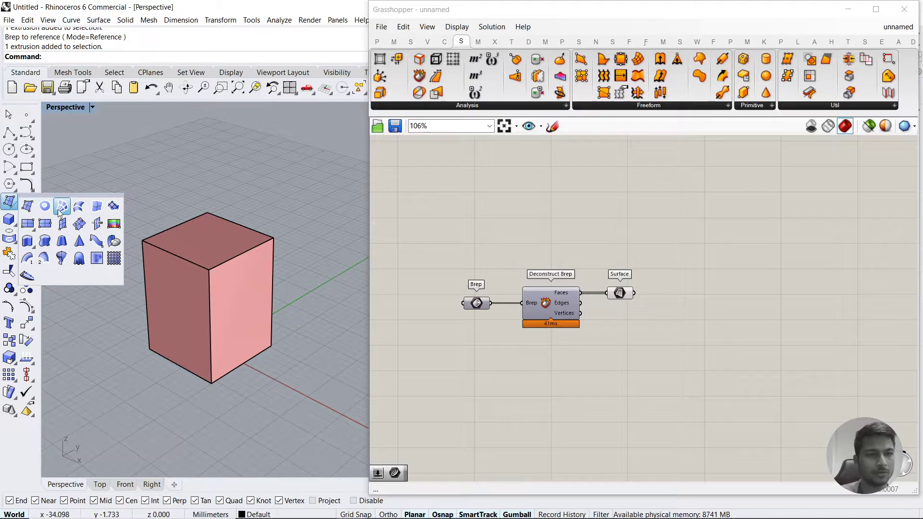
left_click(34, 226)
scroll(283, 186, "down", 2)
scroll(284, 187, "down", 2)
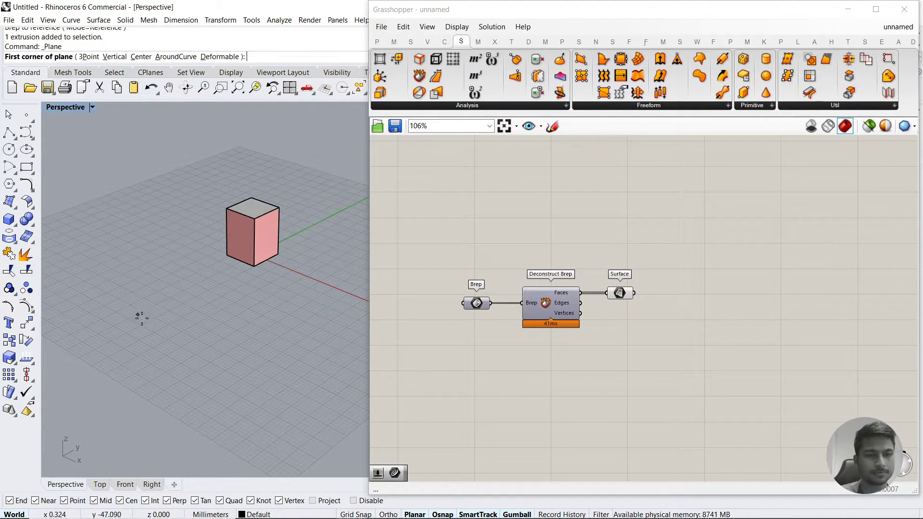
left_click(165, 304)
key("Escape")
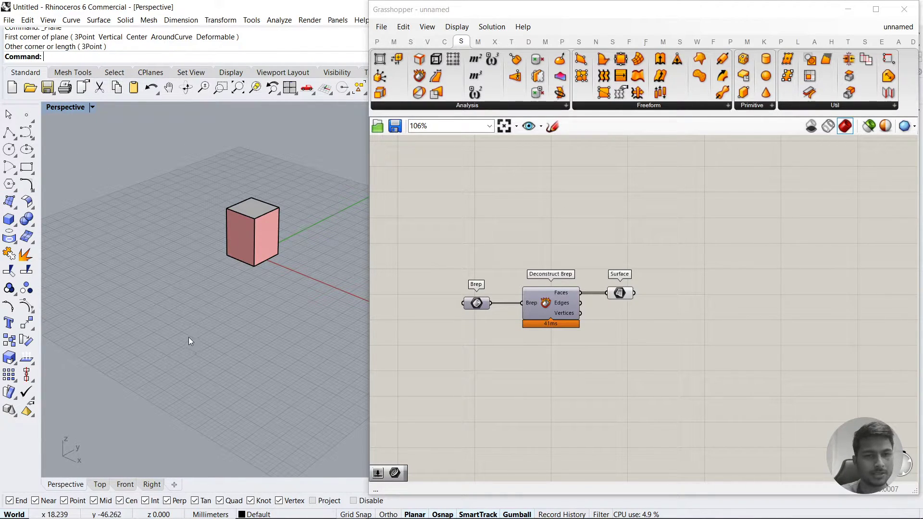
key("Return")
left_click(194, 345)
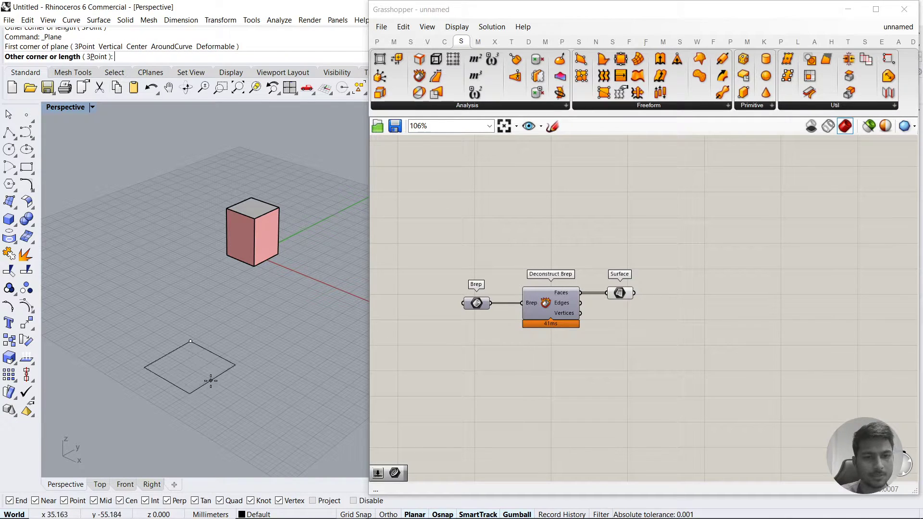
left_click(191, 378)
scroll(186, 365, "up", 3)
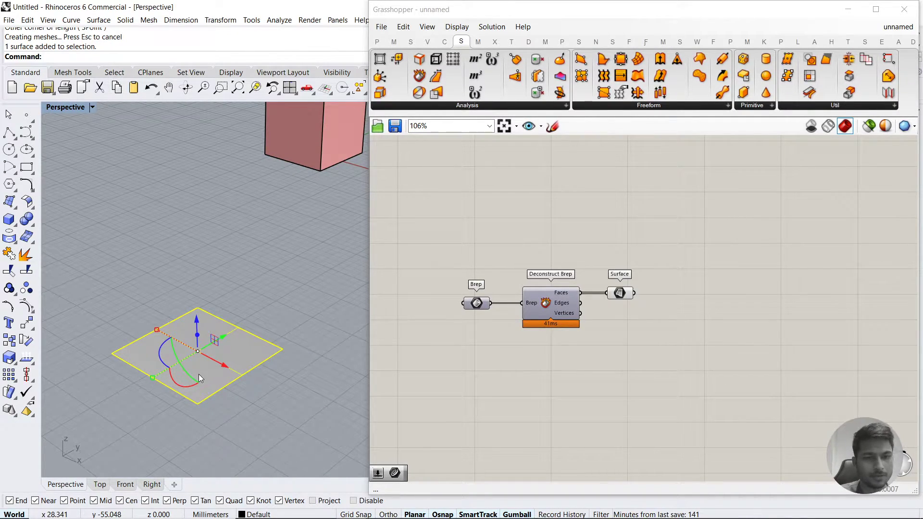
Duplicate the plane surface in place, scale the copy down and raise it above the original
key("ctrl+c")
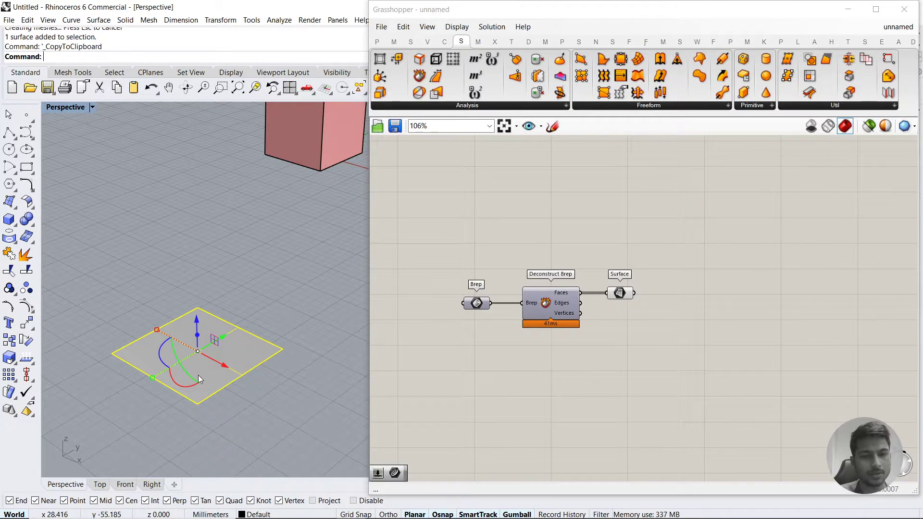
key("ctrl+v")
left_click_drag(152, 379, 172, 367)
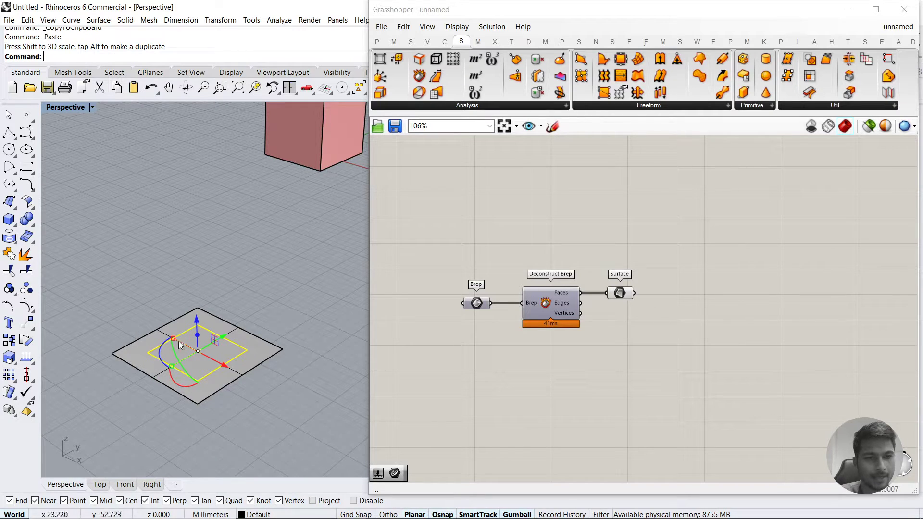
left_click_drag(197, 321, 170, 292)
key("Escape")
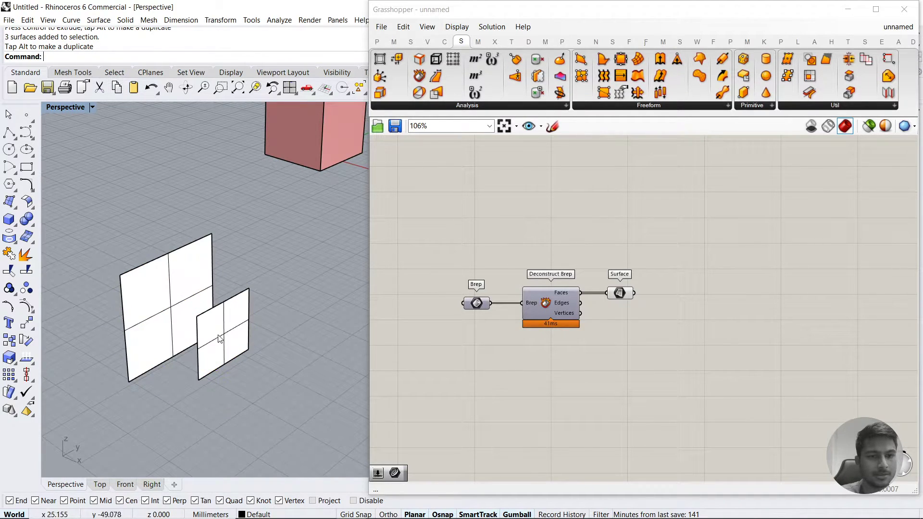
Try moving the smaller plane onto the larger upright one, and undo that move and the preceding rotation
left_click(240, 352)
left_click_drag(247, 352, 215, 347)
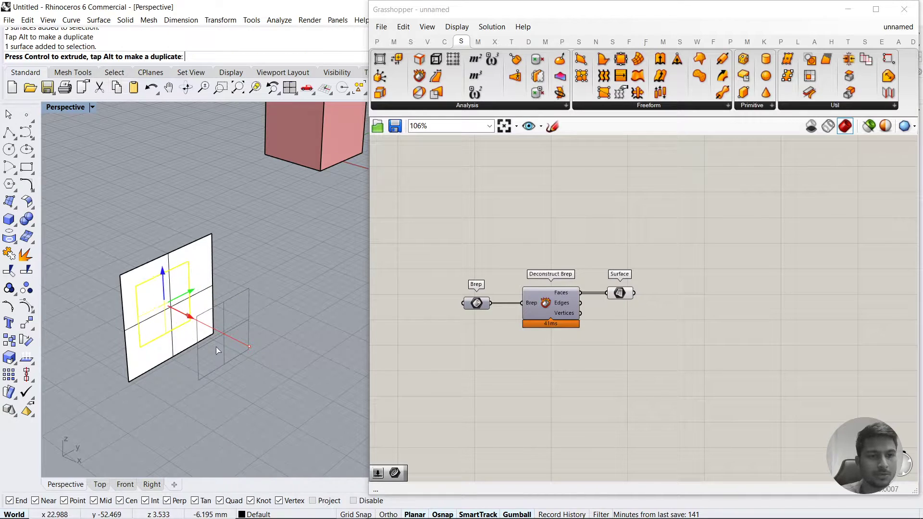
key("ctrl+z")
key("ctrl+z")
left_click(260, 402)
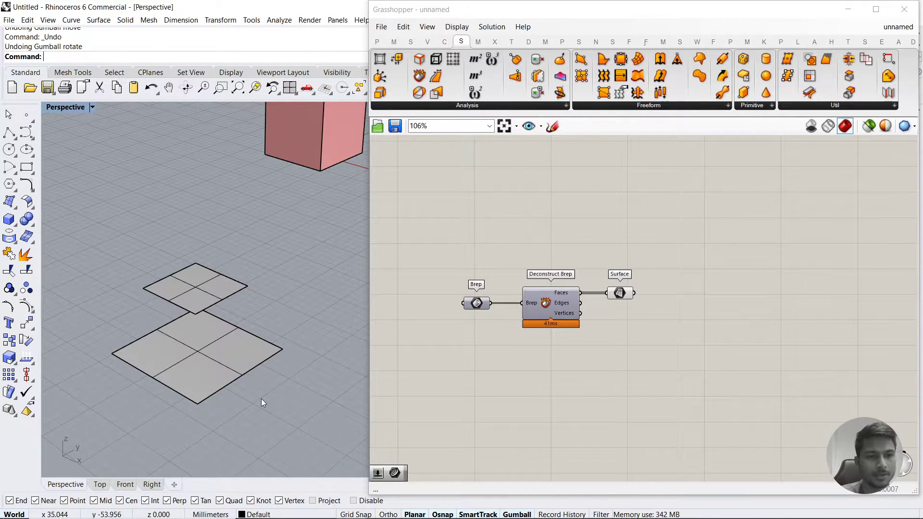
Try connecting a corner of the upper plane to the matching corner of the lower plane with a polyline, and undo it
left_click(9, 132)
left_click(143, 288)
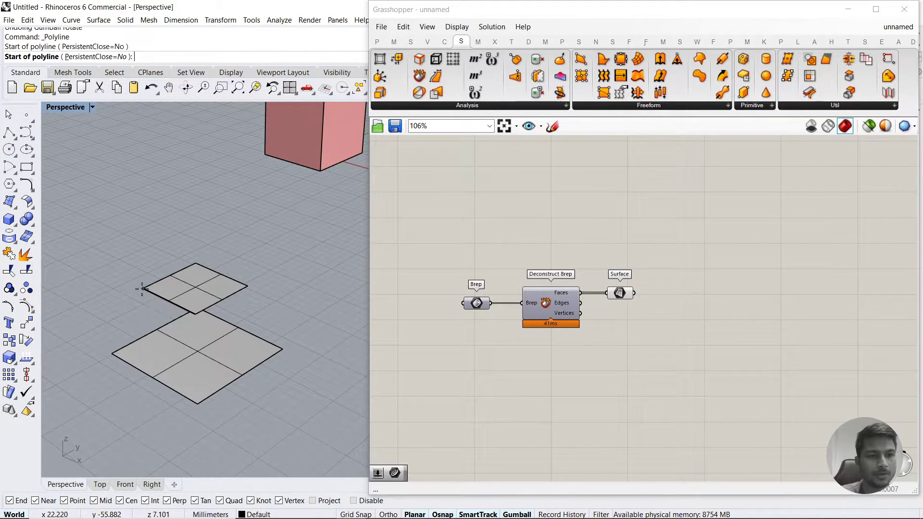
left_click(111, 355)
key("Return")
key("ctrl+z")
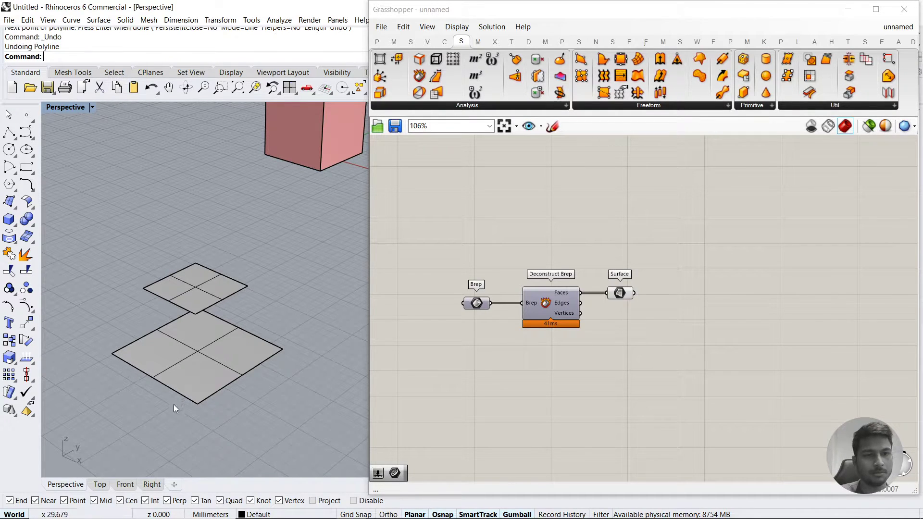
Loft a surface between the matching front edges of the lower and upper planes
type("Loft")
key("Return")
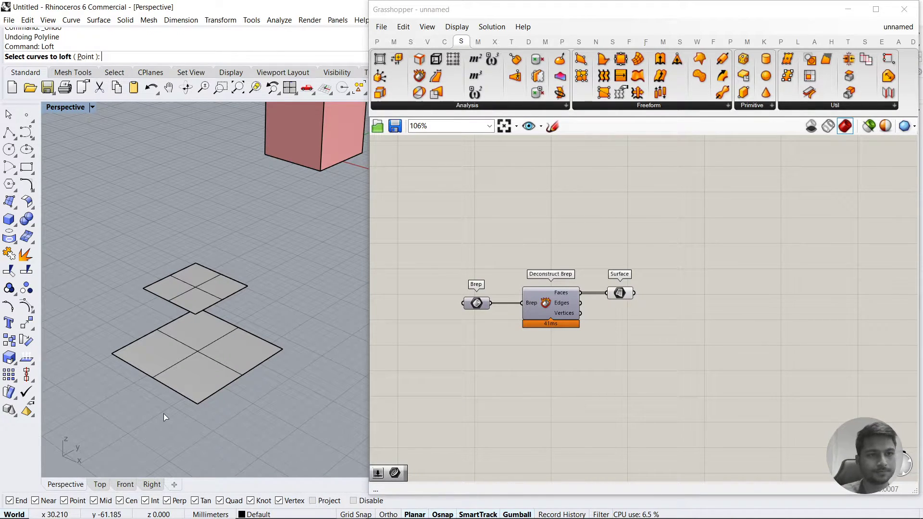
left_click(162, 383)
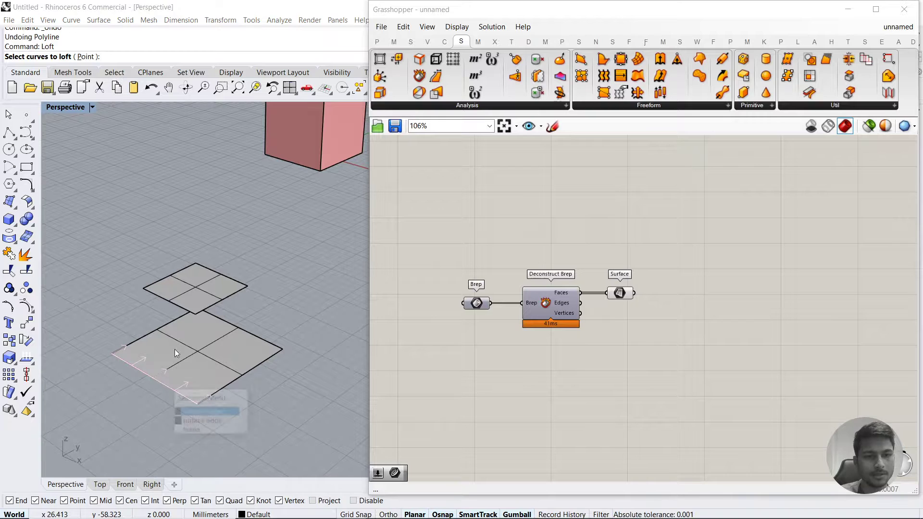
key("Return")
left_click(177, 308)
key("Return")
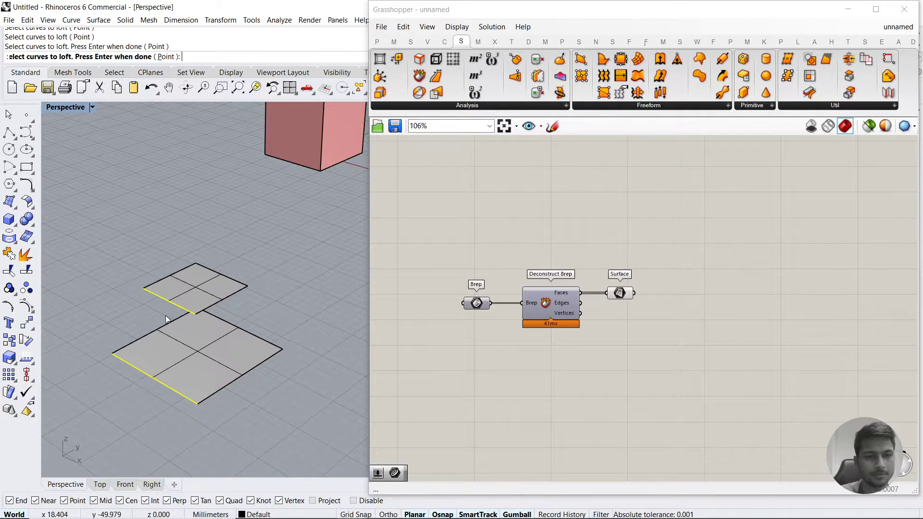
left_click(584, 327)
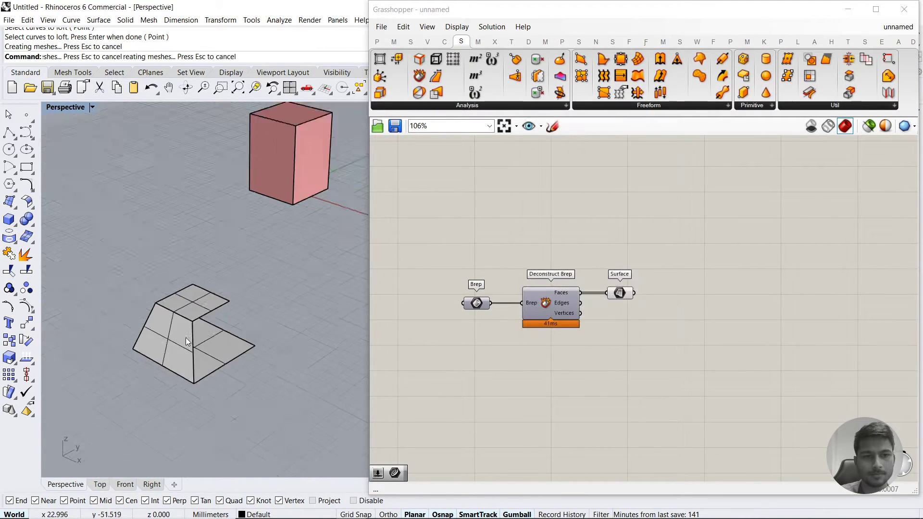
Select the demonstration planes together with the lofted surface and delete them, keeping the box
scroll(185, 338, "down", 3)
scroll(204, 318, "up", 1)
left_click_drag(157, 405, 140, 425)
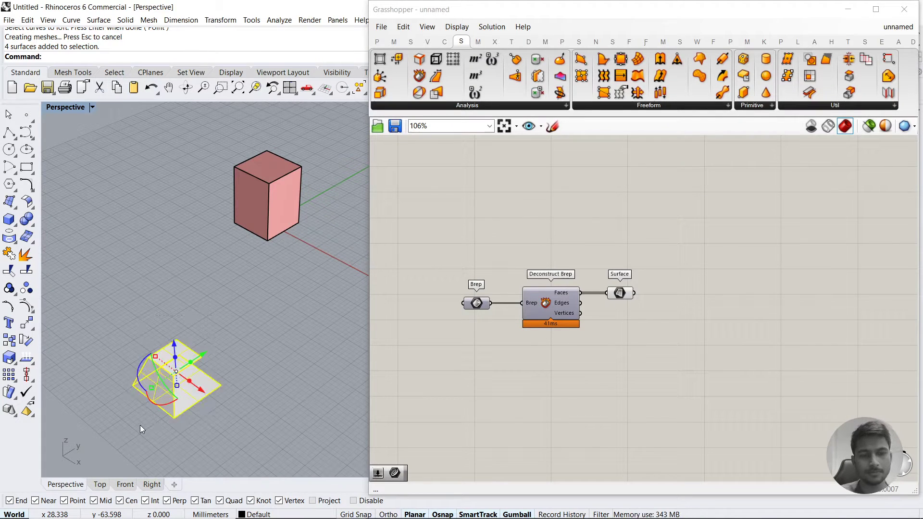
key("Delete")
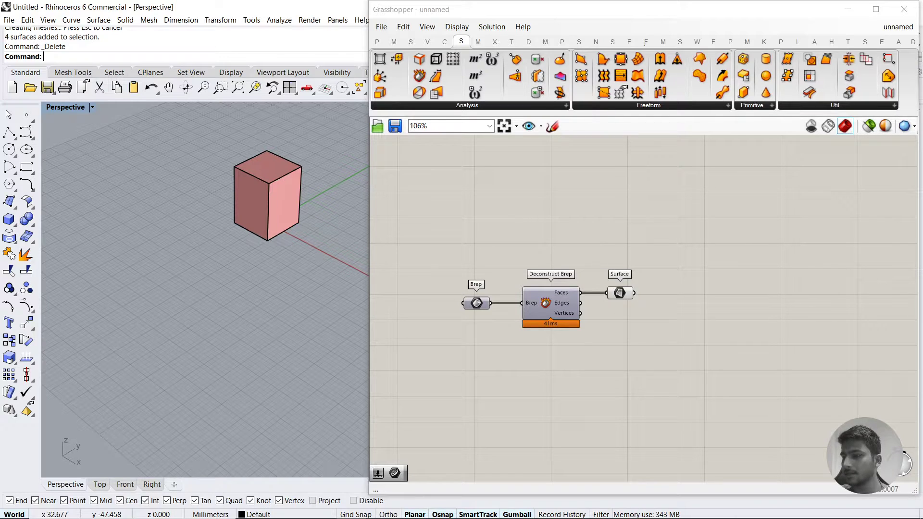
In Grasshopper, select all components of the random-path loop above the new Brep definition and disable them
left_click(713, 282)
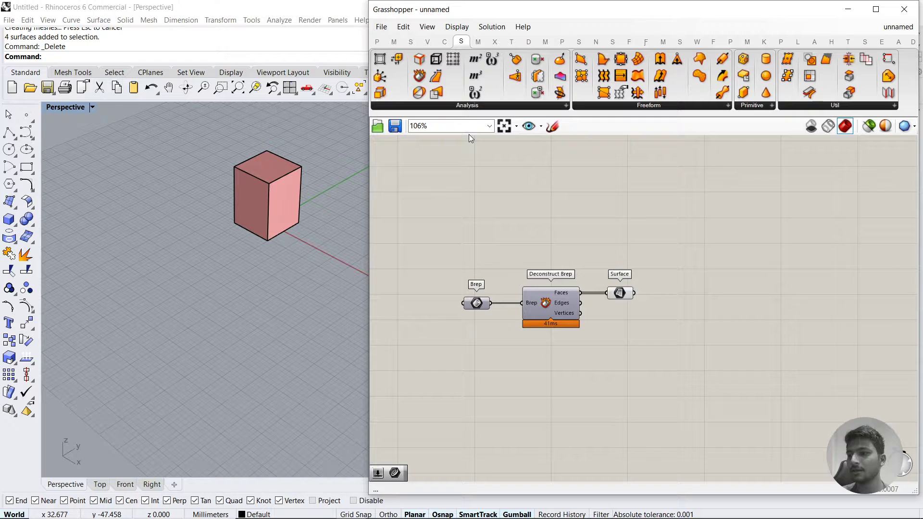
scroll(584, 294, "down", 5)
right_click_drag(653, 243, 631, 371)
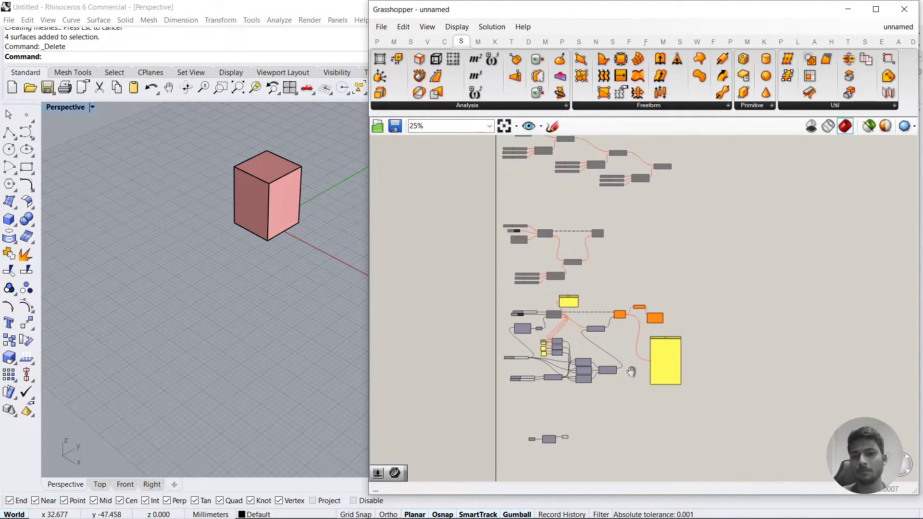
left_click_drag(719, 418, 477, 303)
middle_click(630, 314)
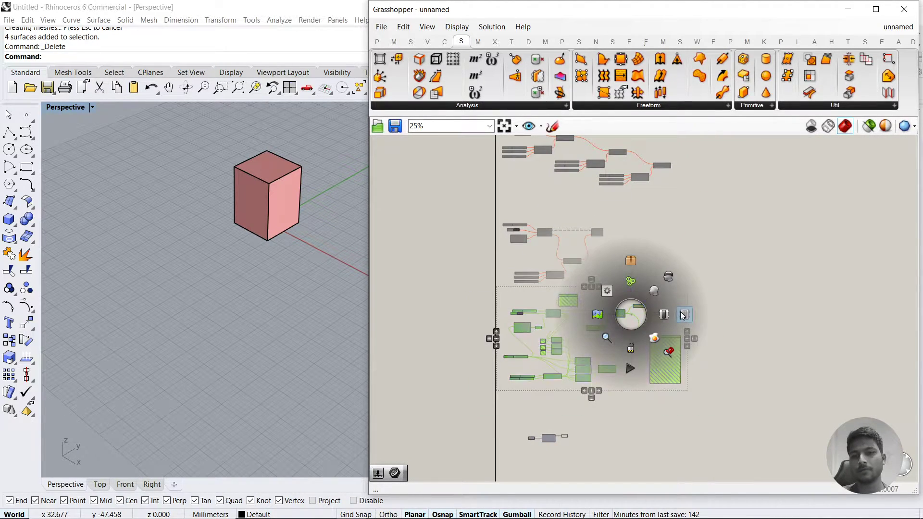
scroll(725, 315, "up", 2)
scroll(584, 325, "up", 4)
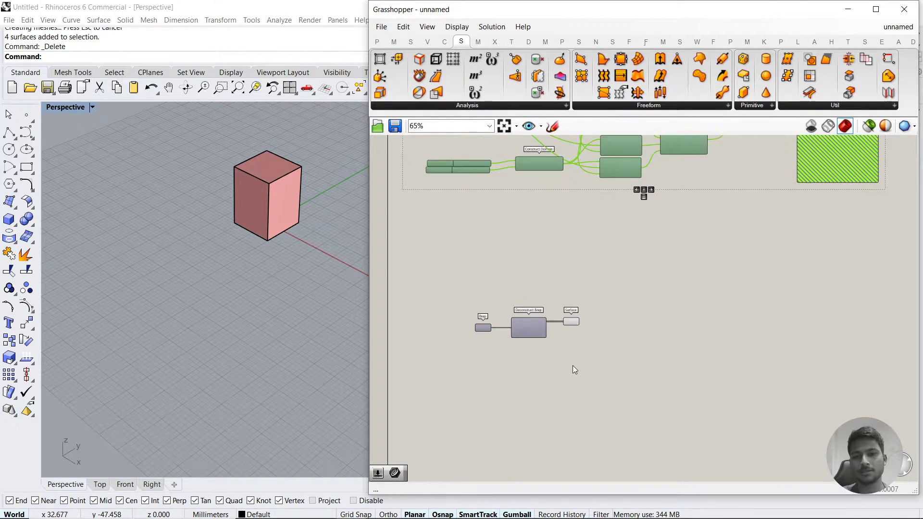
scroll(510, 337, "up", 3)
key("ctrl+a")
right_click_drag(651, 375, 665, 312)
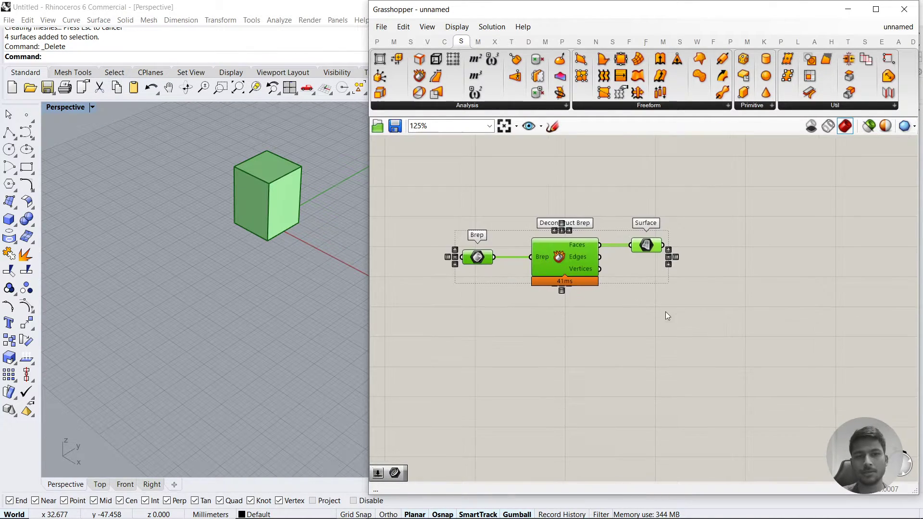
left_click(635, 375)
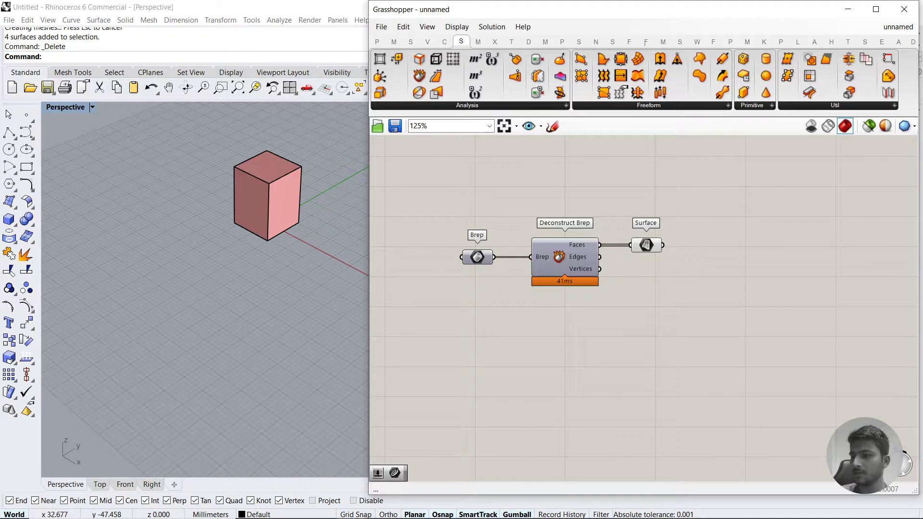
left_click_drag(667, 212, 639, 279)
right_click_drag(675, 312, 653, 320)
left_click_drag(645, 239, 616, 278)
left_click_drag(568, 334, 643, 242)
left_click(633, 302)
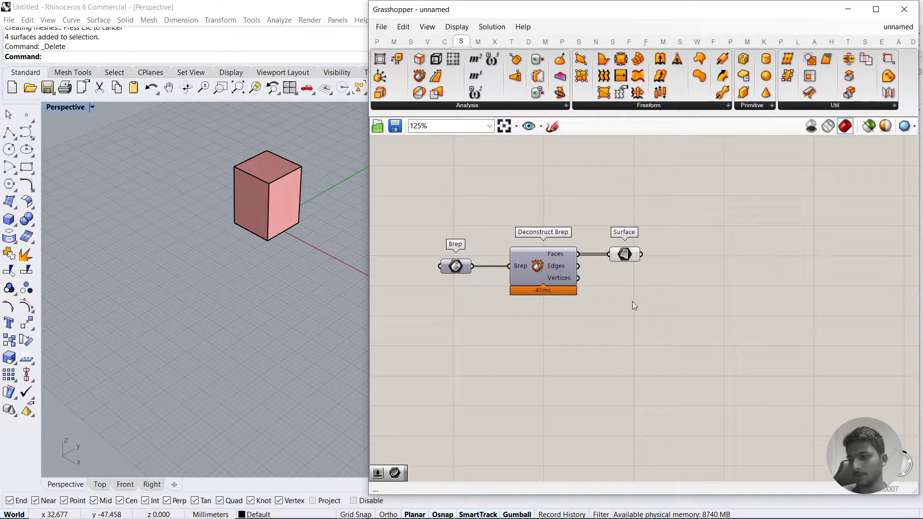
Add a Curve parameter beside the Surface parameter and connect the Surface output to it
right_click_drag(630, 304, 604, 304)
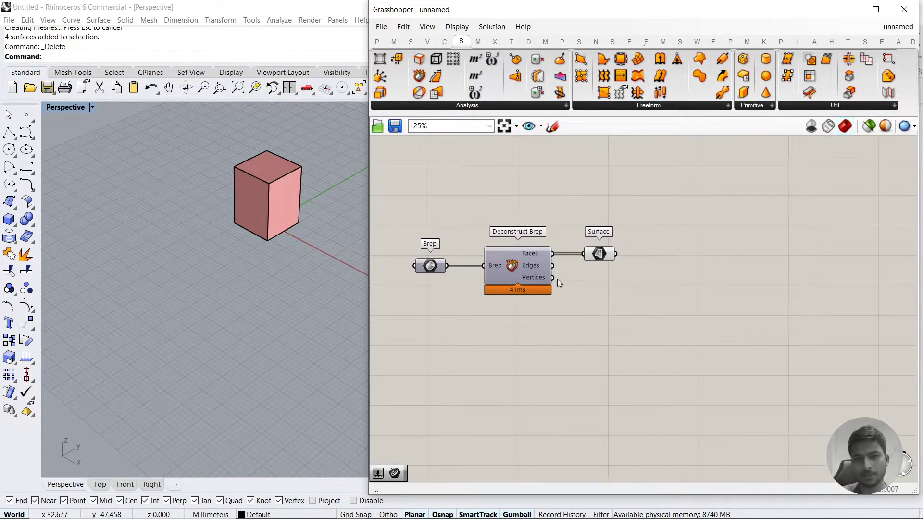
double_click(670, 276)
type("curve")
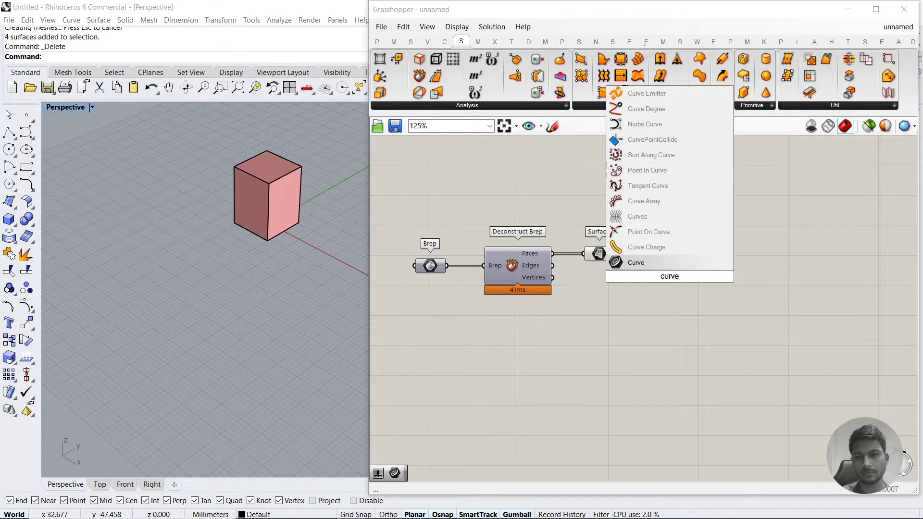
key("Return")
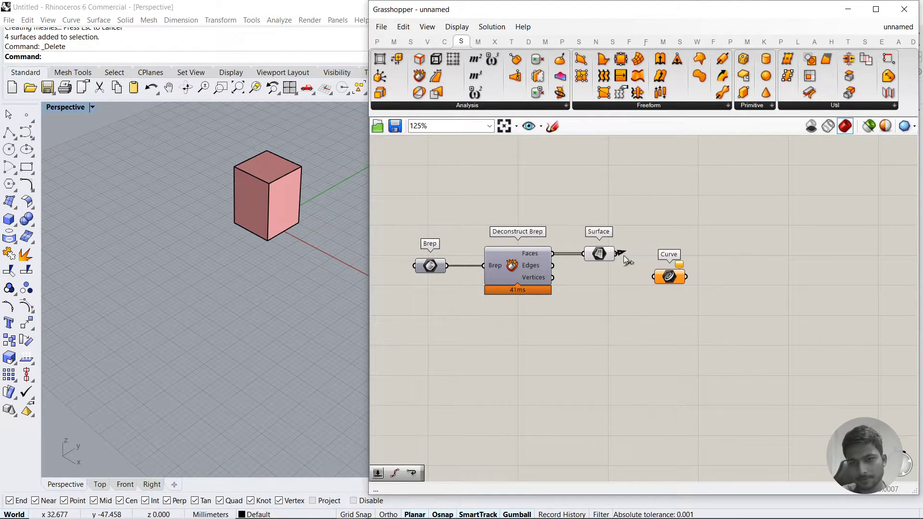
mouse_move(625, 260)
left_mouse_down()
mouse_move(654, 277)
mouse_move(566, 235)
left_mouse_up()
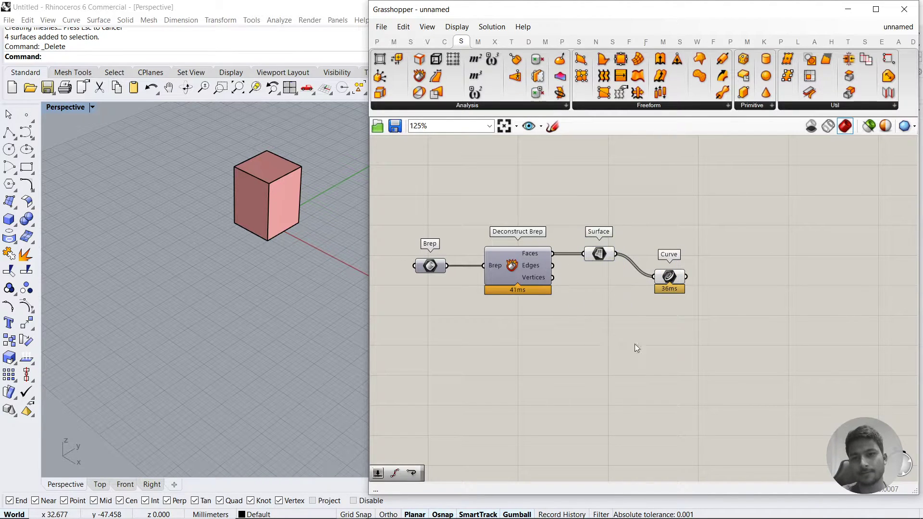
Move the Curve parameter up on the canvas so that it sits above the Surface parameter
left_click_drag(663, 282, 667, 206)
left_click(649, 281)
right_click_drag(649, 287, 631, 345)
left_click_drag(611, 347, 567, 267)
middle_click(570, 267)
left_click(491, 240)
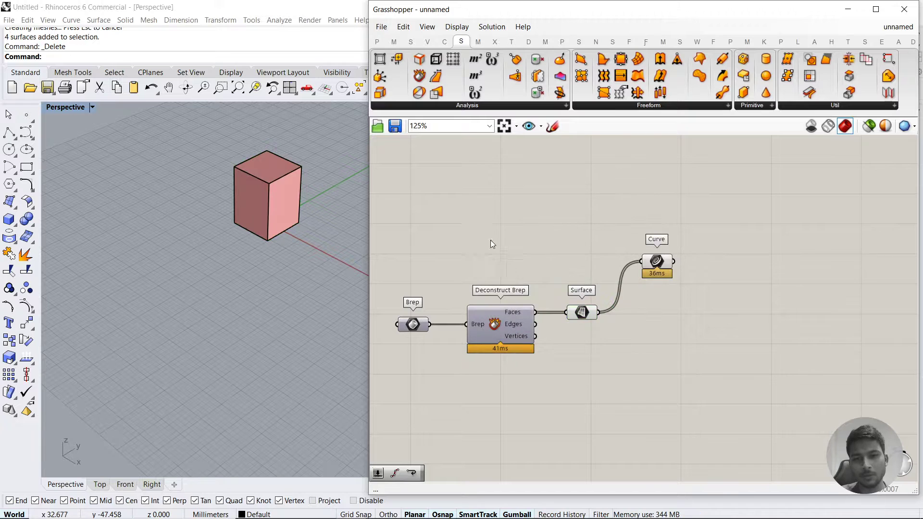
Compare the geometry carried by the Surface parameter with that of the Curve parameter on the Rhino box
left_click(581, 313)
scroll(284, 157, "up", 5)
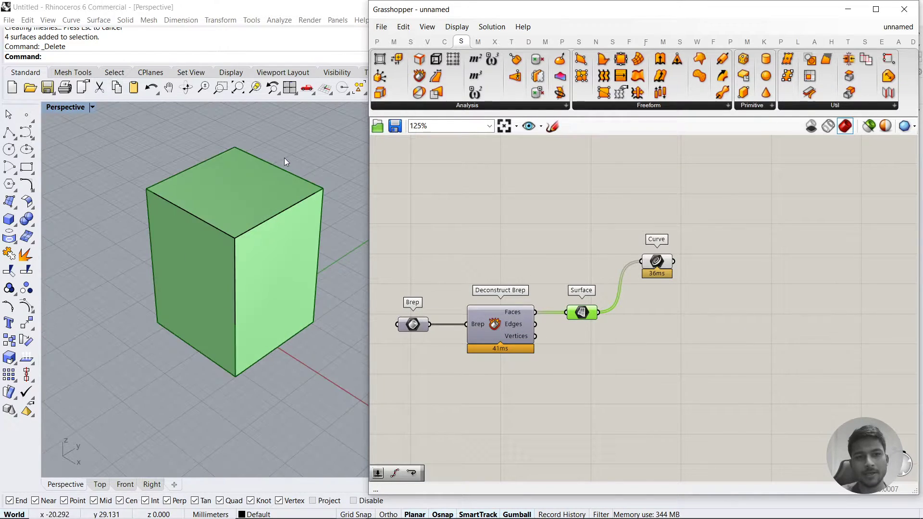
scroll(262, 182, "up", 3)
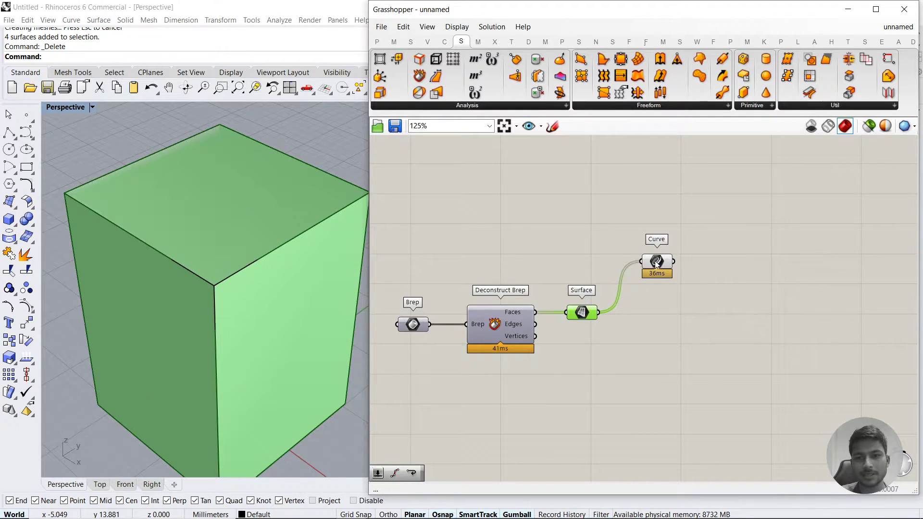
left_click_drag(656, 264, 659, 271)
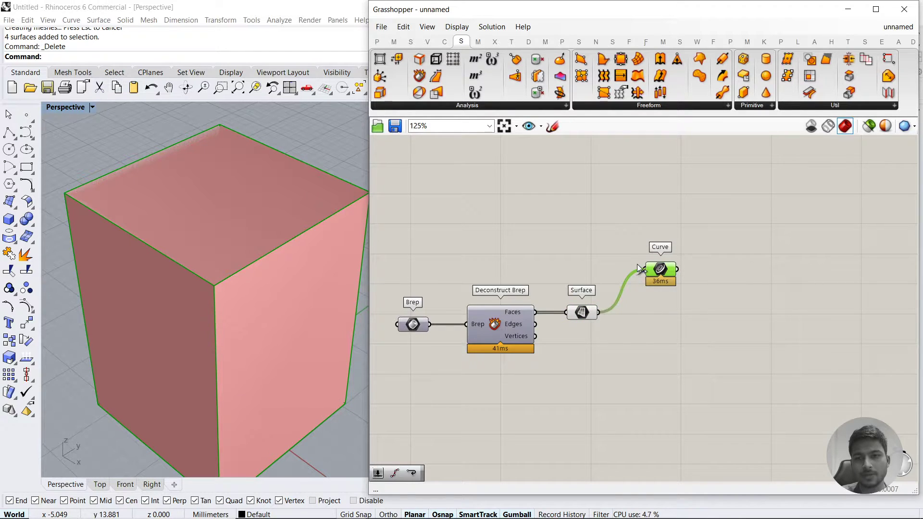
Hide the preview of the Surface parameter
left_click_drag(610, 350, 573, 289)
middle_click(585, 282)
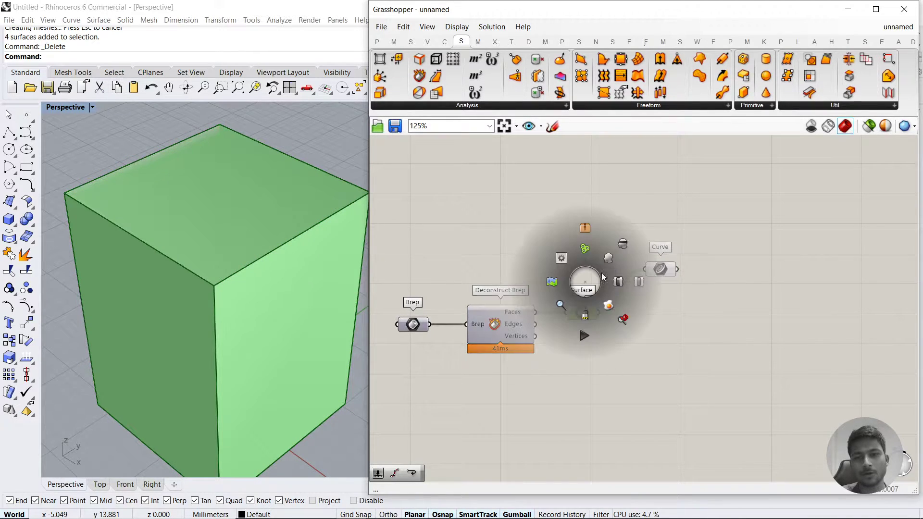
left_click(621, 247)
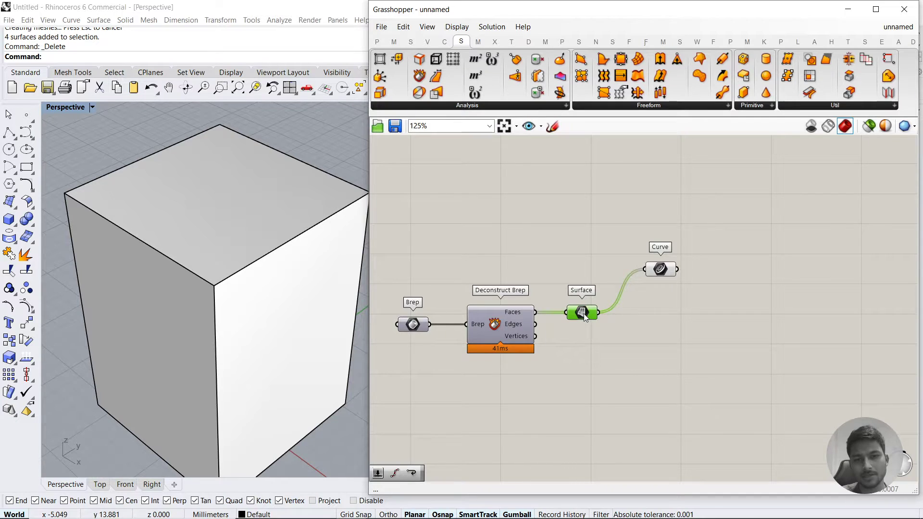
Bake the Curve parameter's face boundary curves into the Rhino model
left_click(659, 269)
right_click(665, 270)
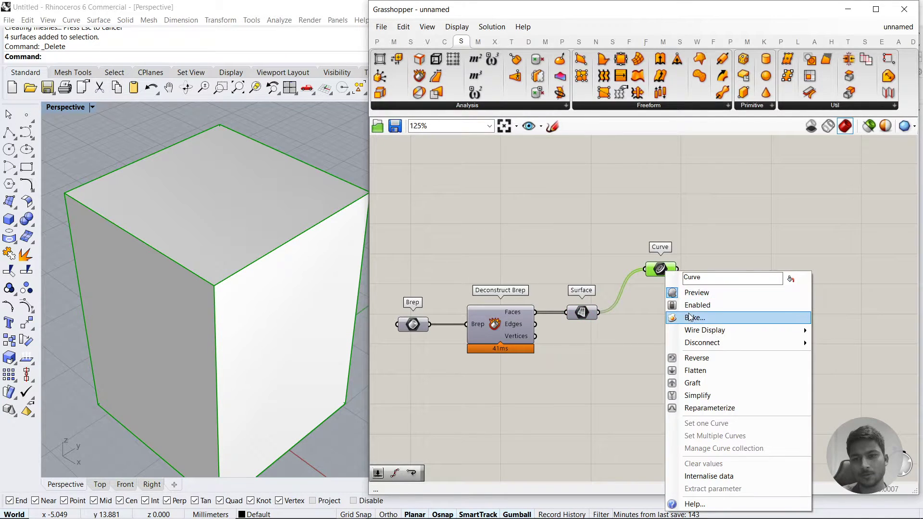
left_click(691, 317)
left_click(635, 423)
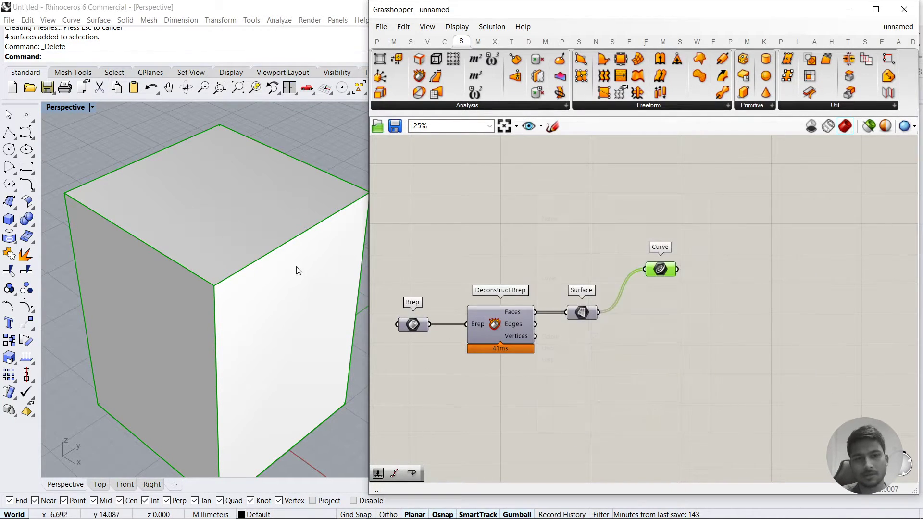
Move the baked boundary curve of the box's top face sideways away from the box
left_click(284, 240)
left_click(316, 270)
scroll(259, 293, "down", 8)
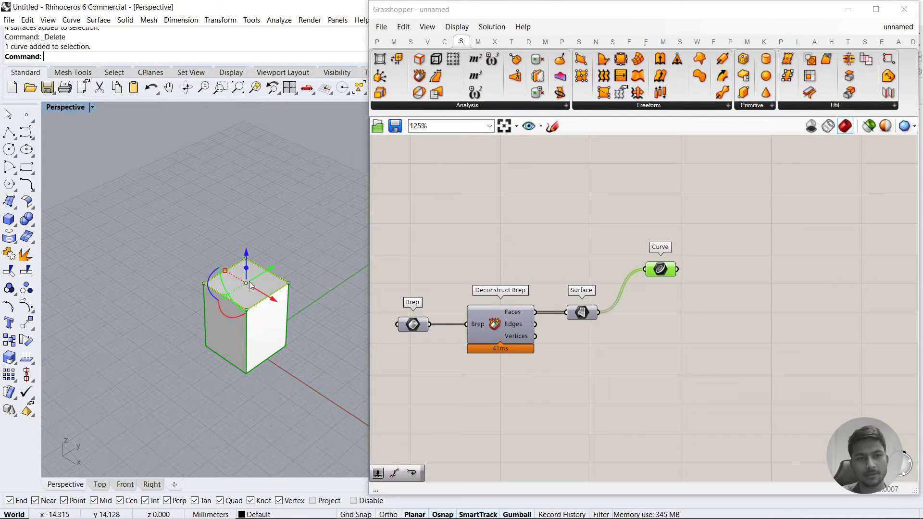
left_click_drag(270, 277, 227, 301)
right_click_drag(224, 323, 214, 305)
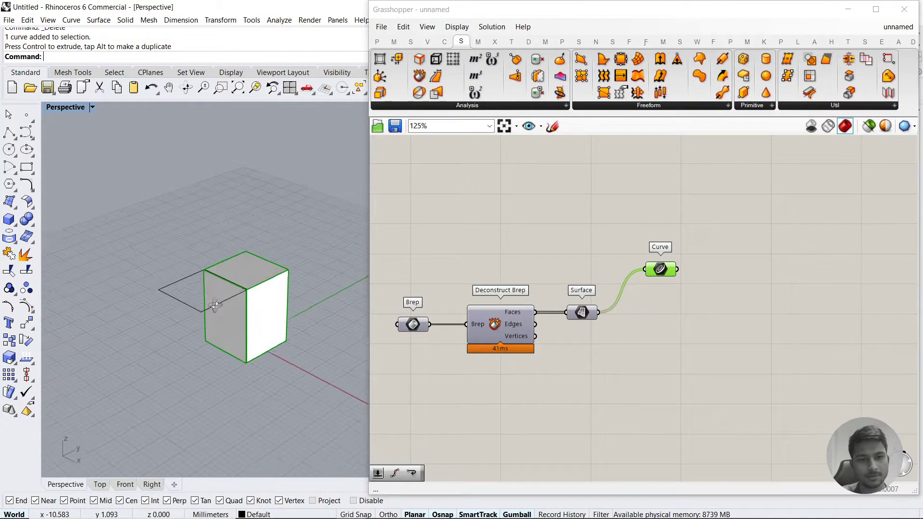
Pull another baked boundary curve away from the box and delete the separated curves
left_click(212, 266)
left_click(248, 294)
left_click_drag(248, 310, 237, 304)
left_click(289, 233)
right_click_drag(195, 310, 225, 321)
left_click_drag(224, 321, 180, 262)
key("Delete")
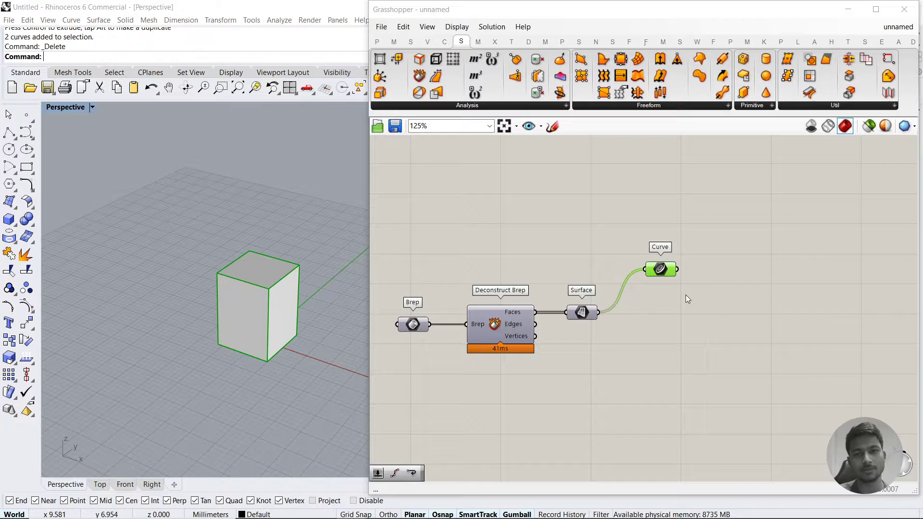
Delete the Curve parameter from the Grasshopper definition
left_click(660, 269)
key("Delete")
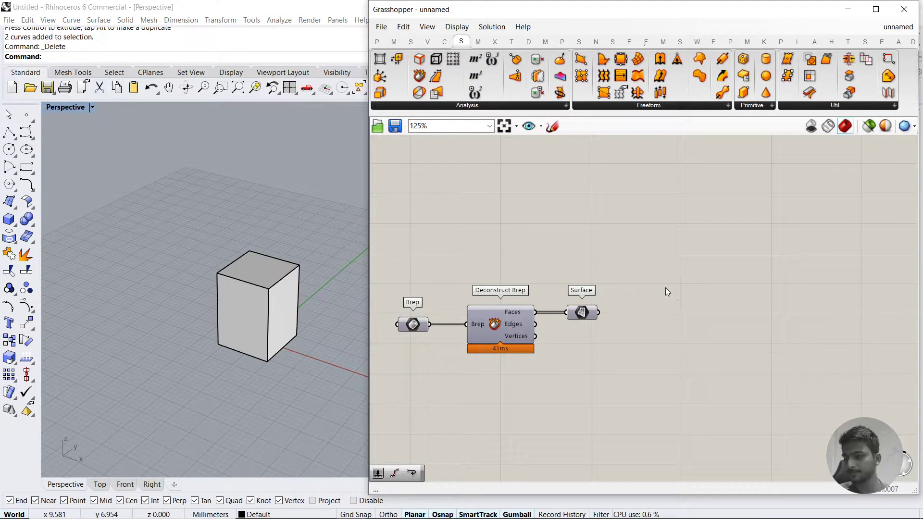
scroll(295, 296, "up", 4)
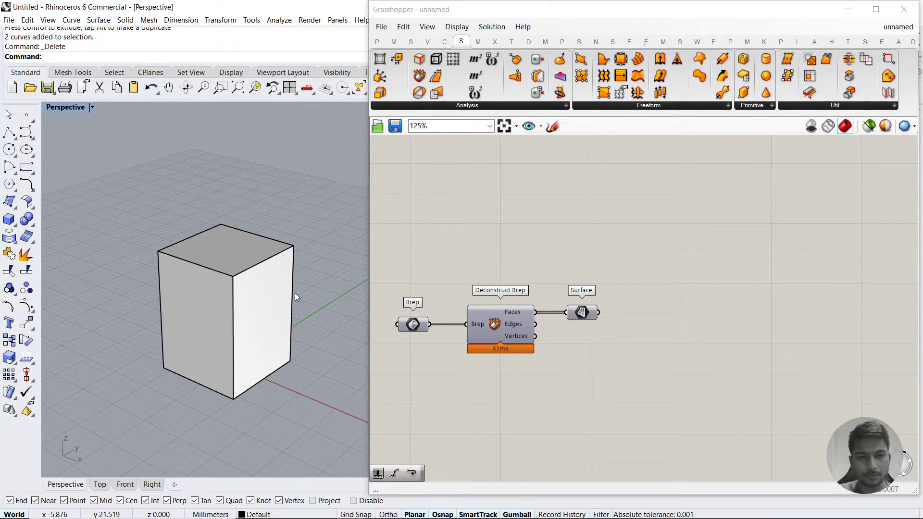
left_click(249, 317)
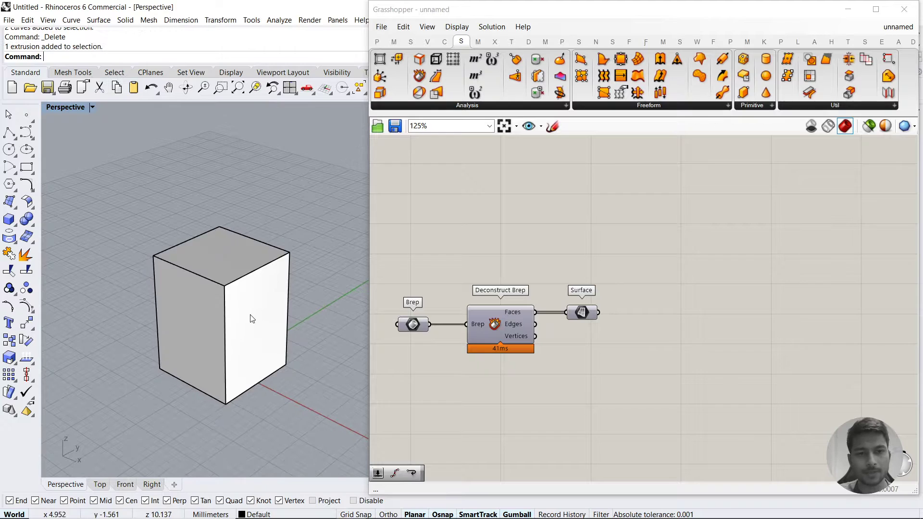
left_click(582, 312)
Place the classic Loop Start and Loop End components above the box definition and link the Loop Start's > output to the Loop End's < input
right_click_drag(731, 236, 696, 270)
left_click(813, 42)
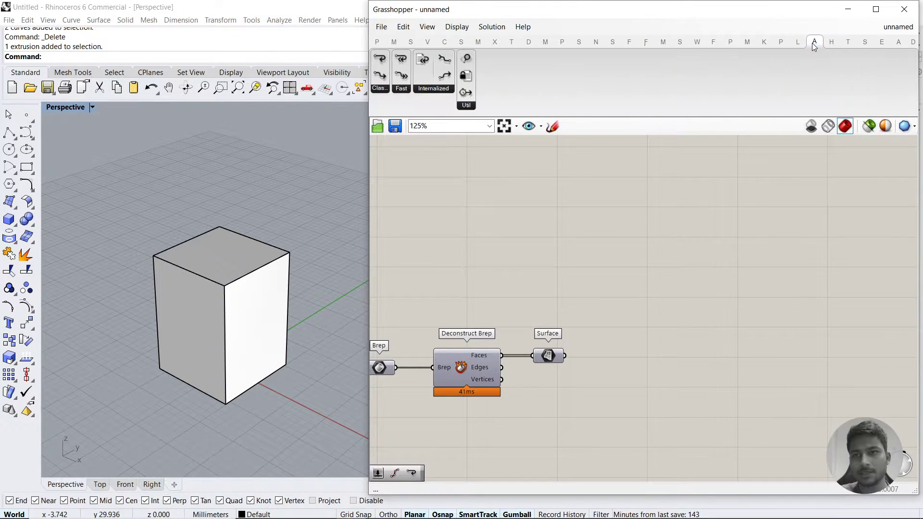
left_click(384, 91)
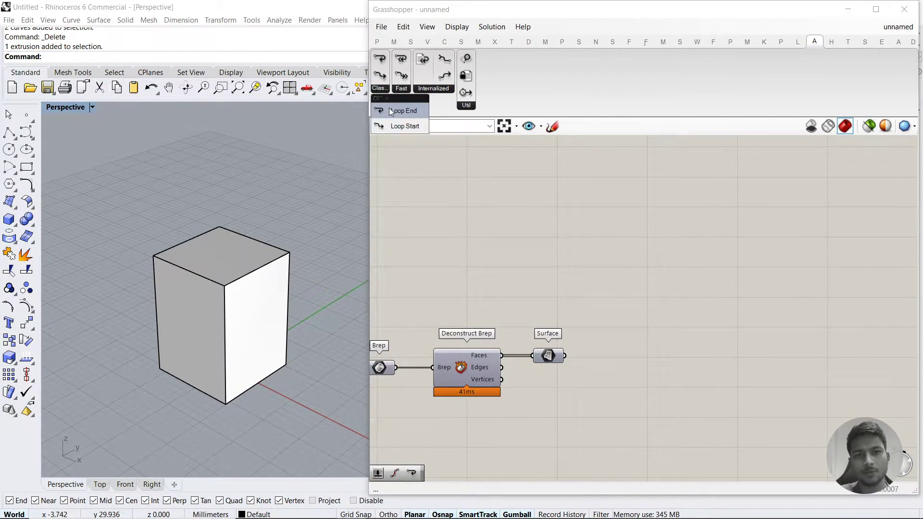
left_click_drag(399, 126, 556, 243)
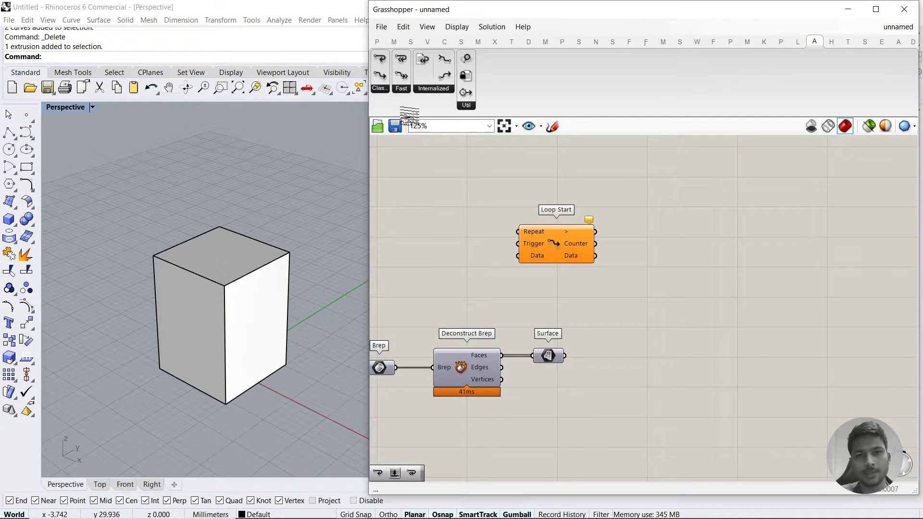
left_click_drag(408, 115, 778, 249)
left_click_drag(596, 232, 748, 238)
Add a Number Slider ranging from 0 to 3 and connect it to the Loop Start's Repeat input
right_click_drag(421, 193, 512, 194)
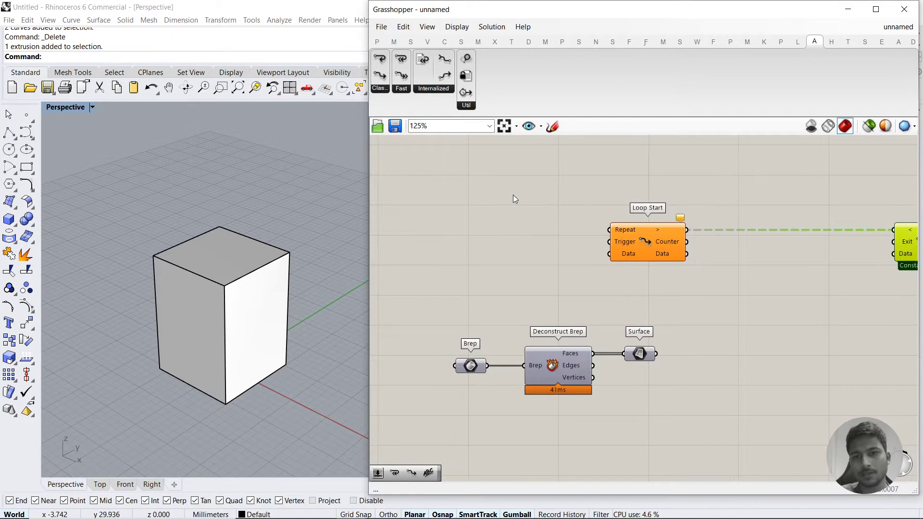
double_click(513, 194)
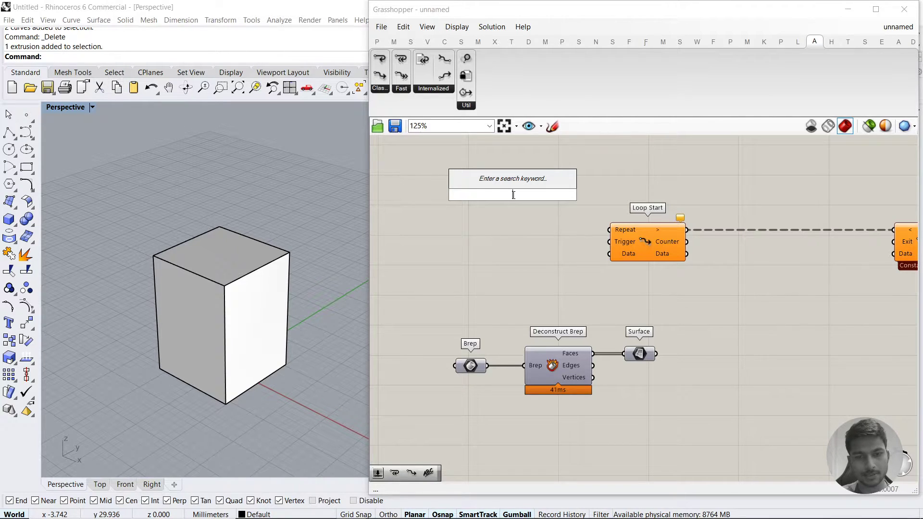
type("0<3")
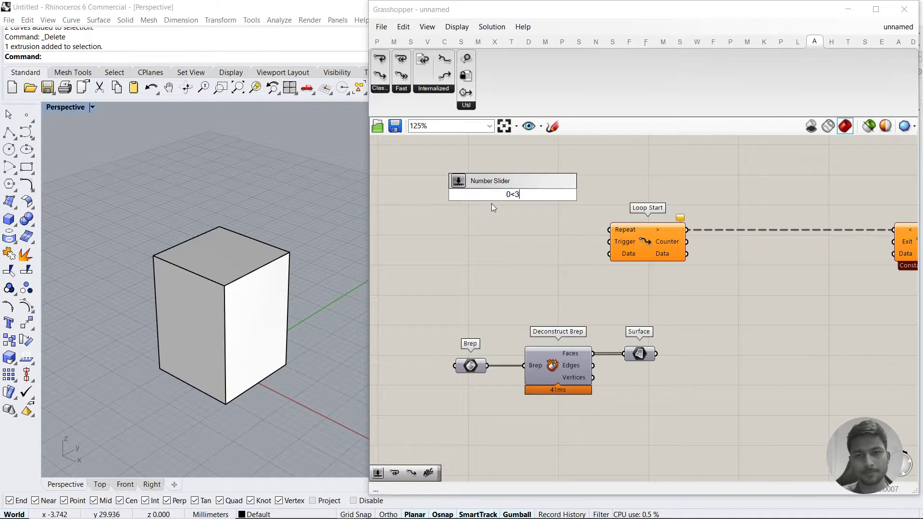
key("Return")
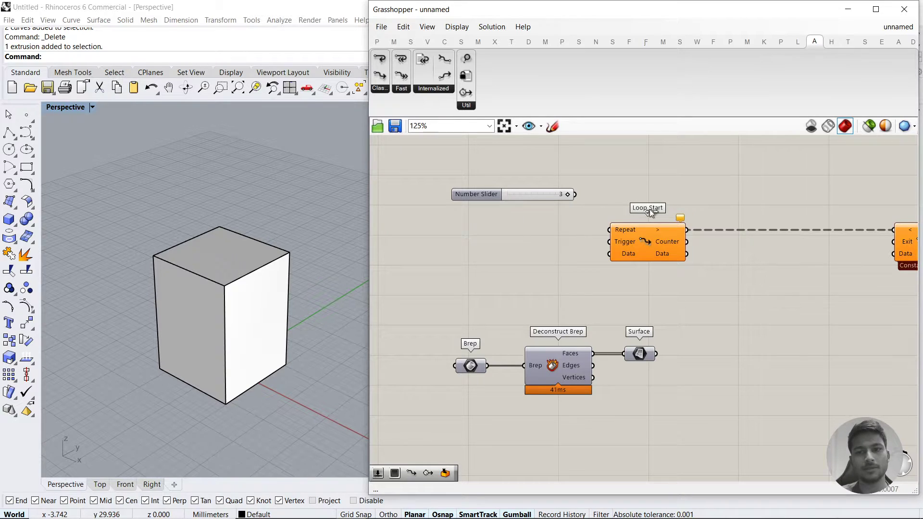
left_click_drag(574, 194, 609, 229)
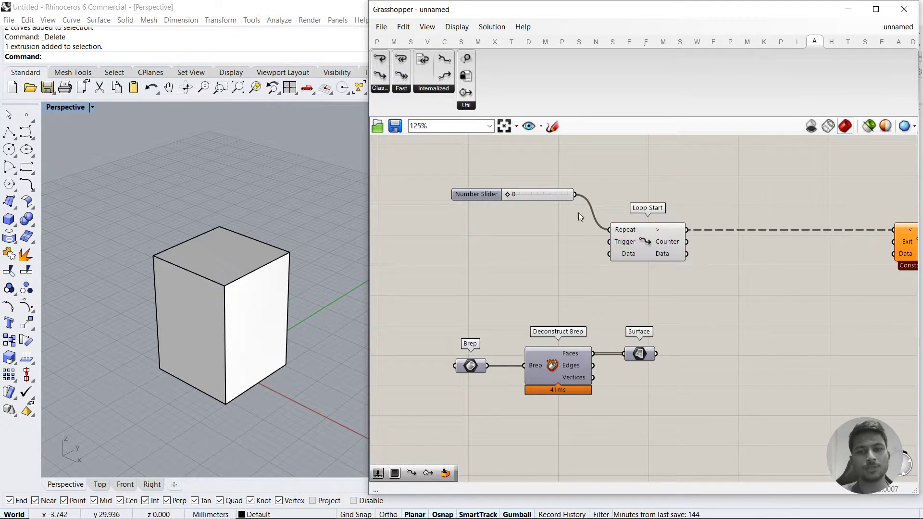
left_click_drag(546, 195, 556, 196)
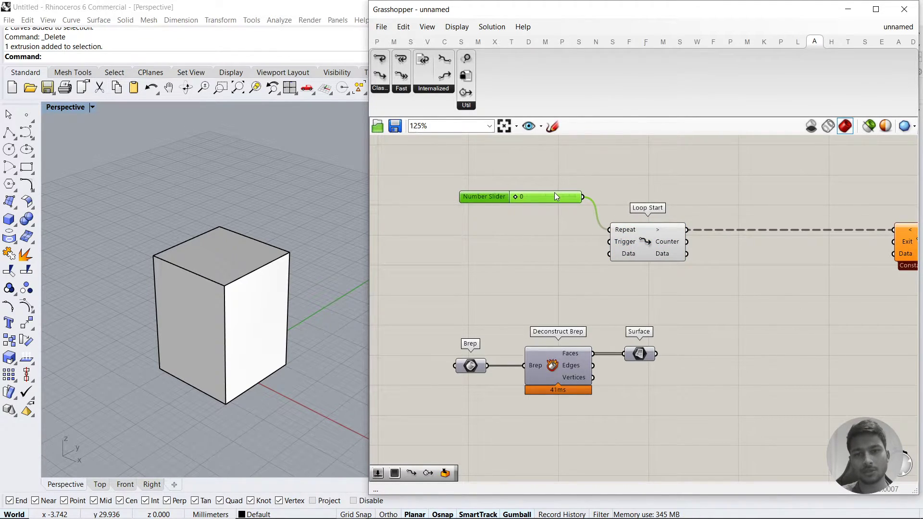
Rename the number slider to Repeat and line it up with the Loop Start's Repeat input
right_click(495, 198)
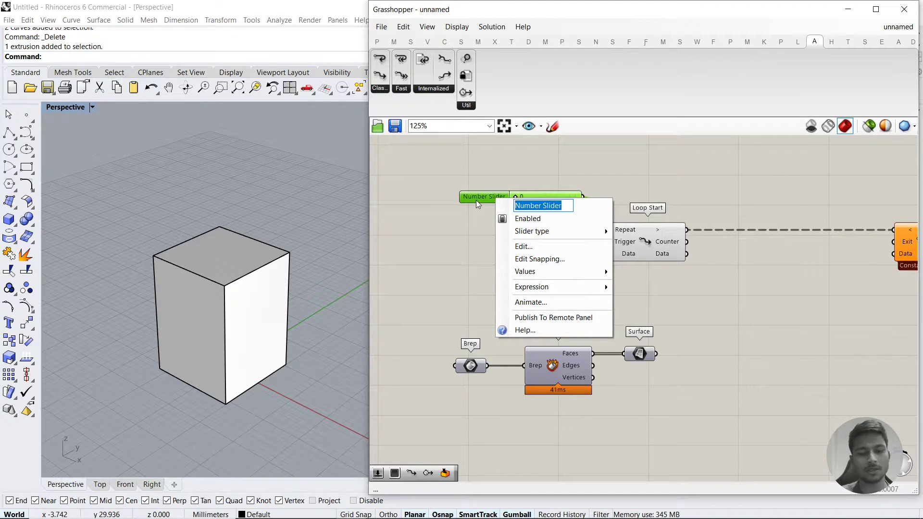
type("Repeat")
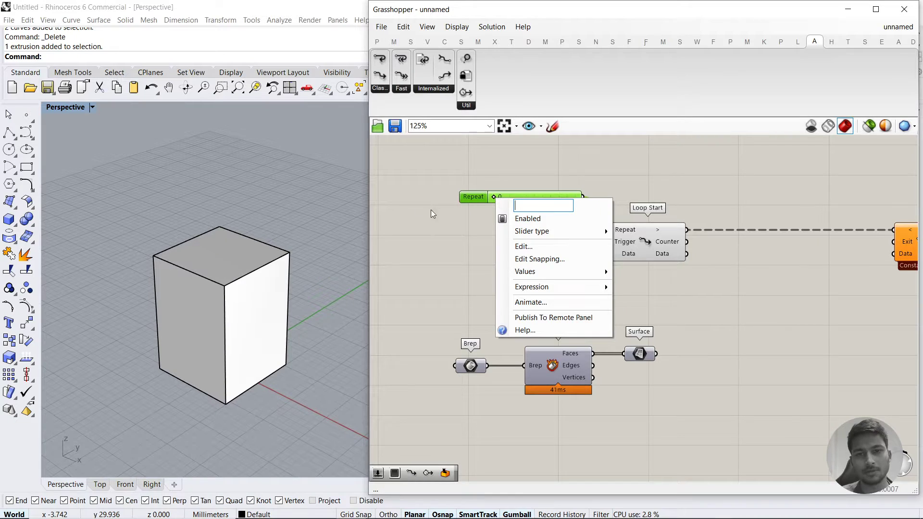
key("Return")
left_click_drag(513, 201, 543, 230)
left_click(517, 260)
left_click(530, 267)
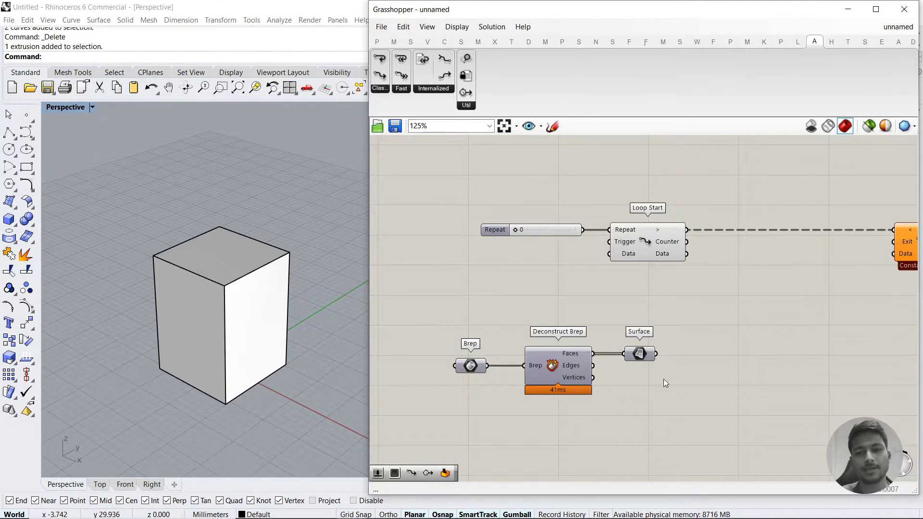
Shift the Brep, Deconstruct Brep and Surface components together to the left on the canvas
left_click_drag(664, 378, 486, 334)
left_click_drag(558, 365, 521, 365)
left_click(664, 322)
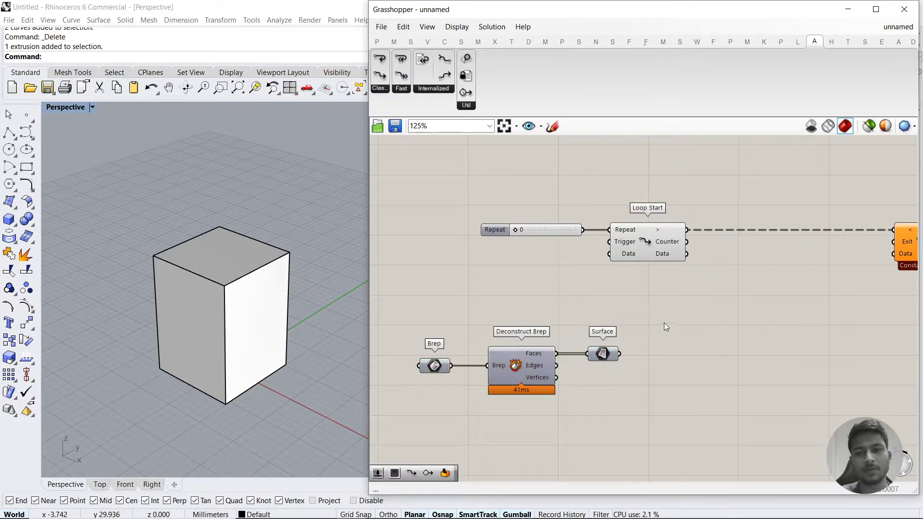
Set the Repeat slider to 3, then add a Button, connect it to the Loop Start's Trigger input and align it with the slider
left_click_drag(515, 230, 575, 229)
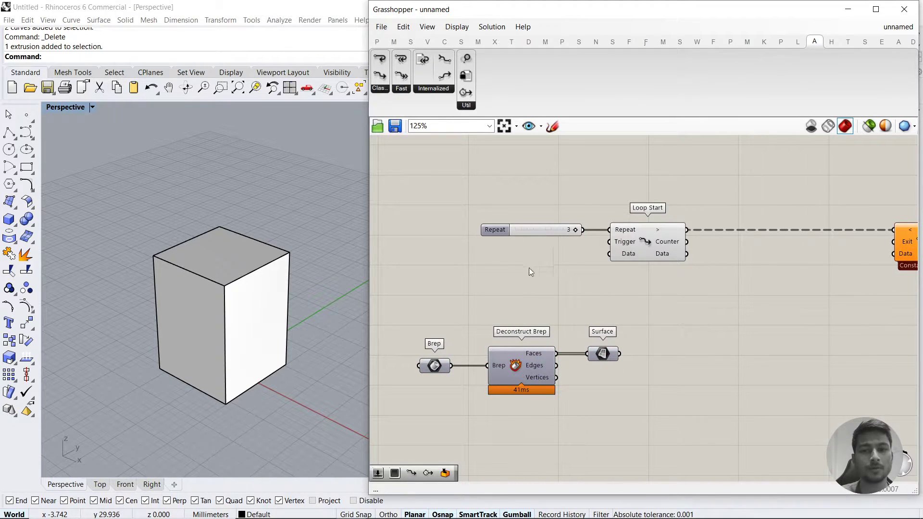
double_click(508, 272)
type("button")
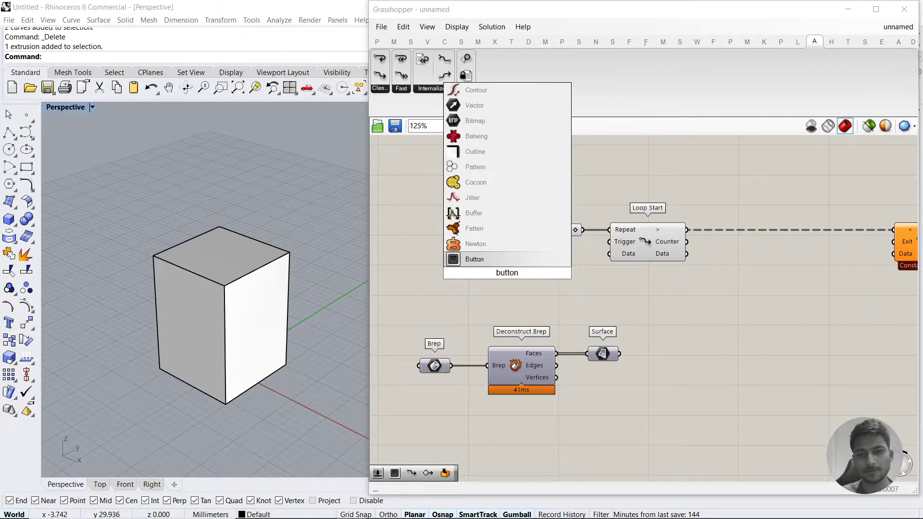
key("Return")
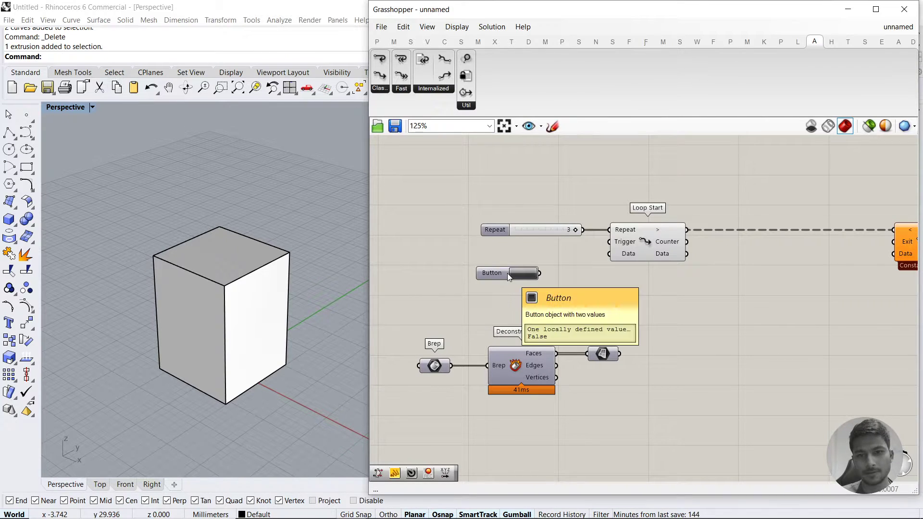
mouse_move(609, 241)
left_mouse_down()
mouse_move(540, 273)
mouse_move(518, 263)
mouse_move(542, 249)
mouse_move(531, 224)
left_mouse_up()
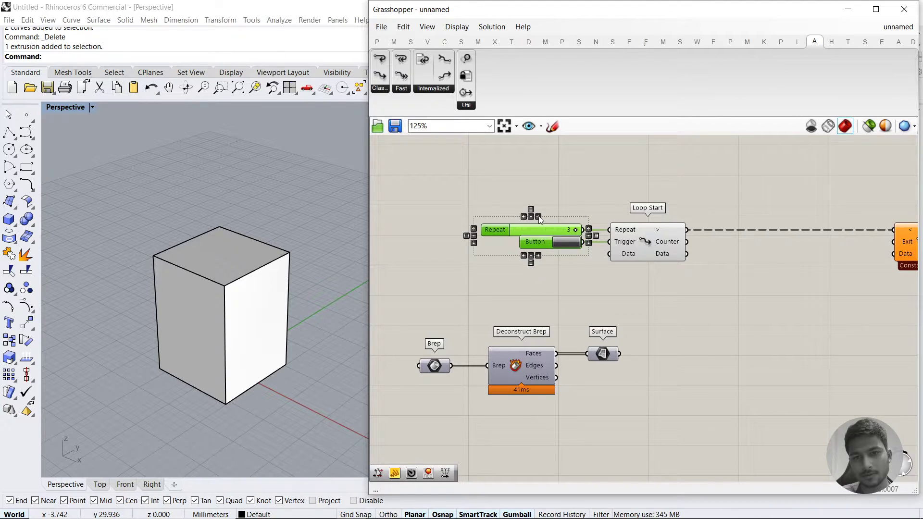
left_click(585, 185)
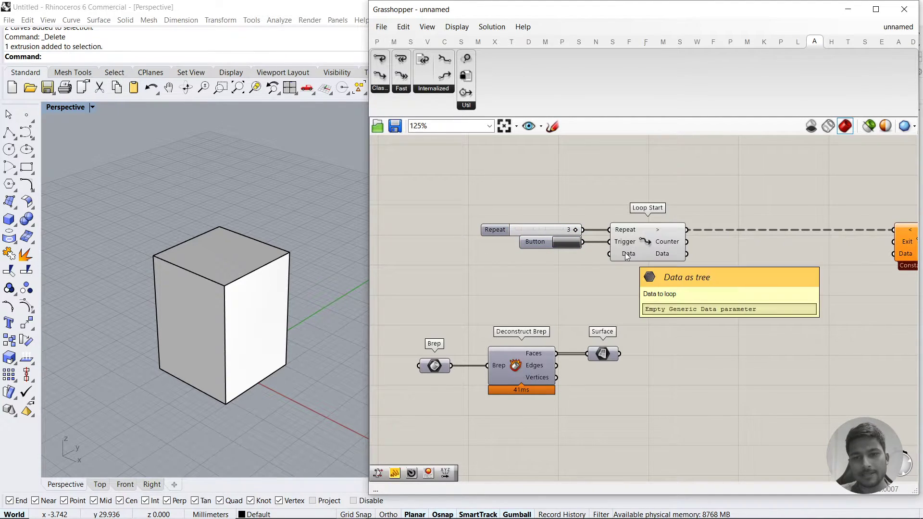
Nudge the Surface parameter and move Deconstruct Brep closer to the Brep parameter, widening the gap between Deconstruct Brep and Surface
left_click_drag(602, 356, 598, 356)
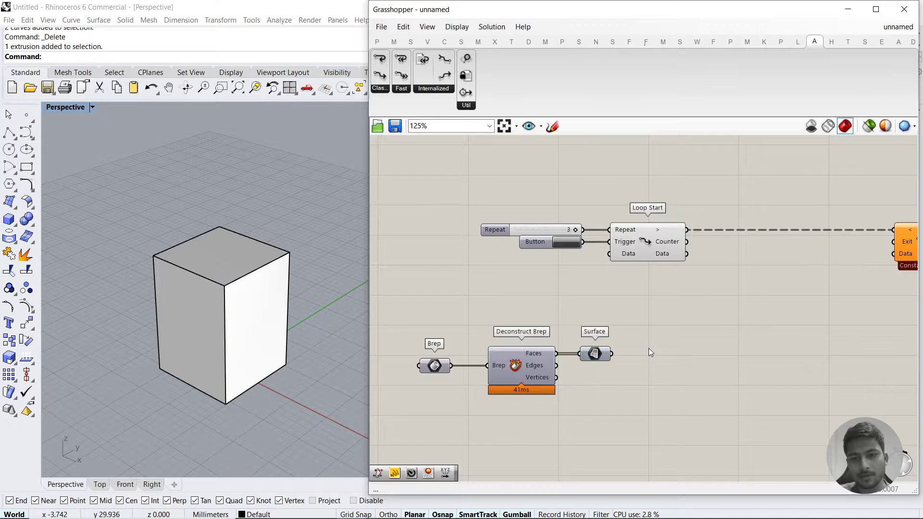
right_click_drag(648, 348, 610, 353)
left_click_drag(561, 361, 554, 361)
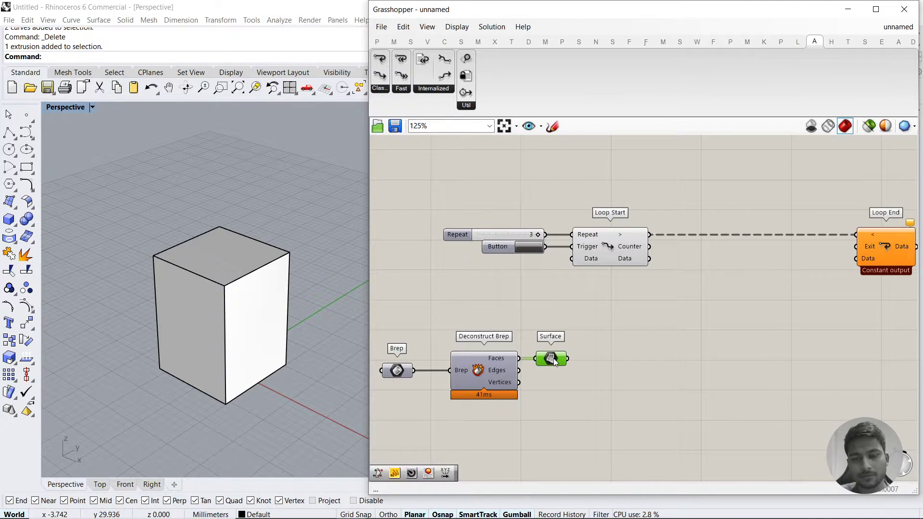
left_click(560, 394)
left_click_drag(493, 380, 473, 381)
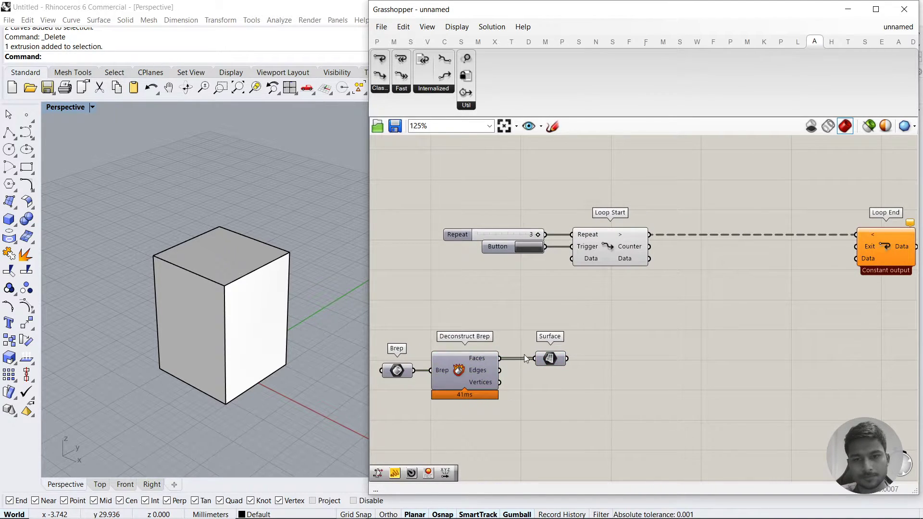
Disconnect the Brep parameter from Deconstruct Brep, wire it to the Loop Start's Data input, and shift Deconstruct Brep and Surface away from it
left_click_drag(548, 358, 527, 359)
left_click(532, 392)
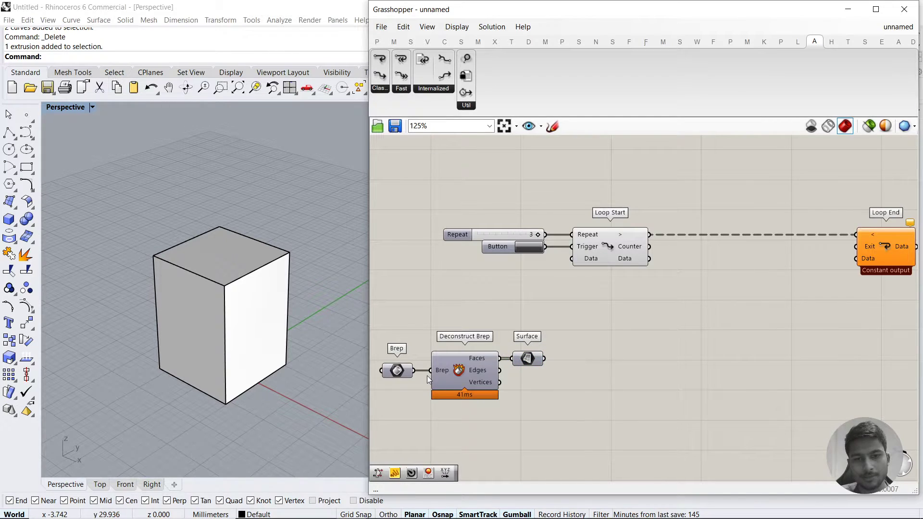
left_click(480, 384)
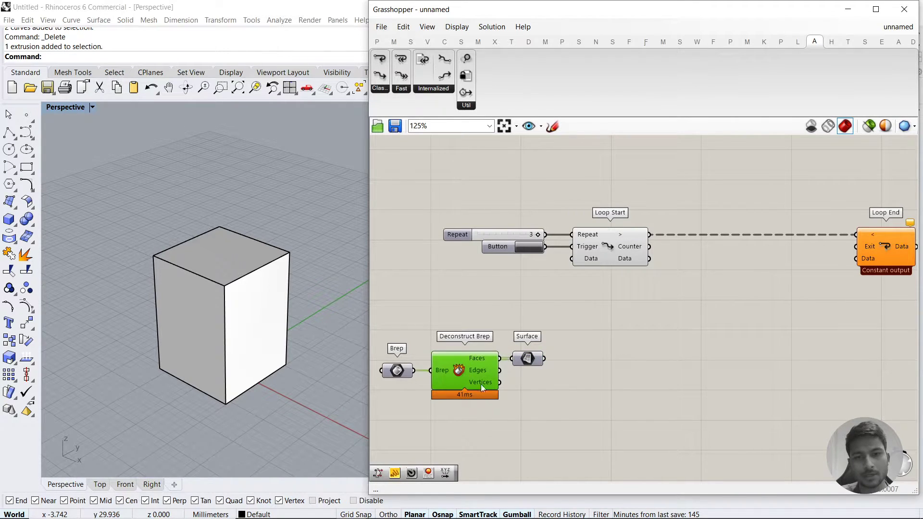
left_click_drag(566, 405, 573, 262)
left_click(556, 415)
left_click(503, 375)
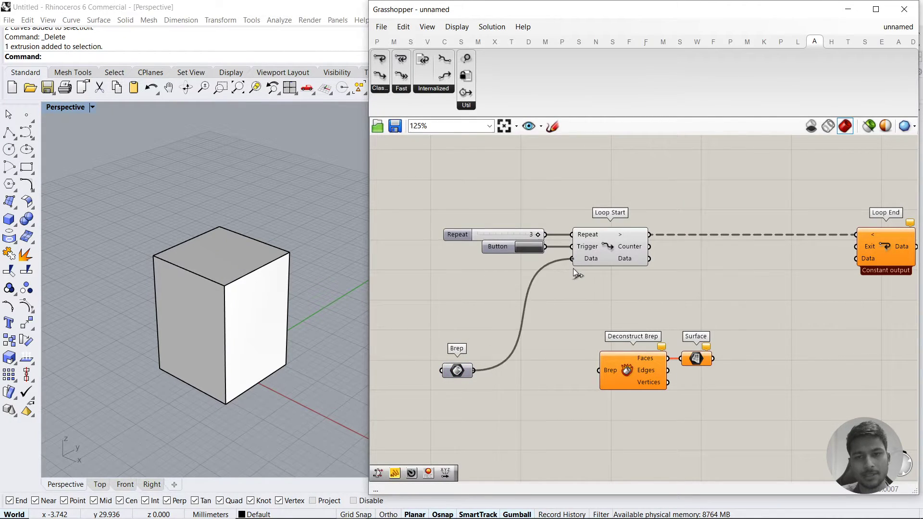
Hide the Rhino box and delete the curves left around it in the Perspective view
left_click(264, 309)
left_click(313, 208)
left_click(247, 263)
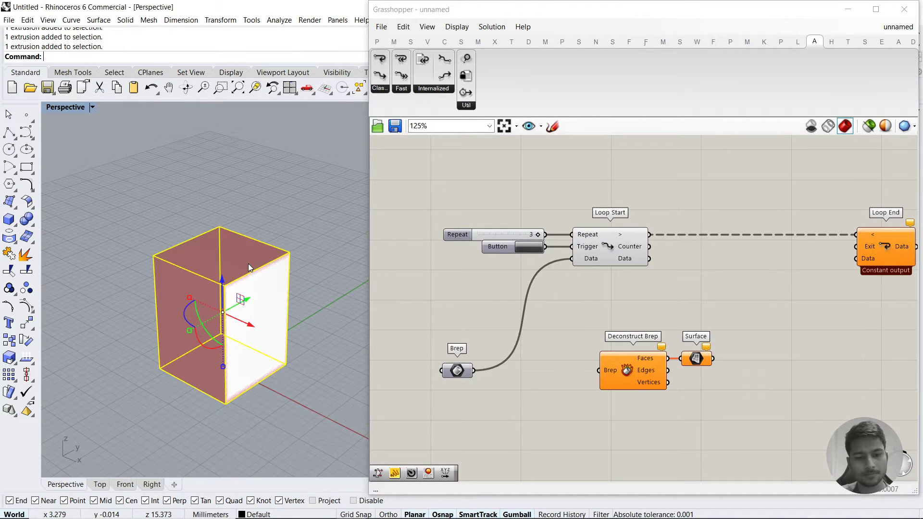
key("ctrl+h")
right_click_drag(248, 263, 318, 207)
left_click_drag(318, 207, 90, 443)
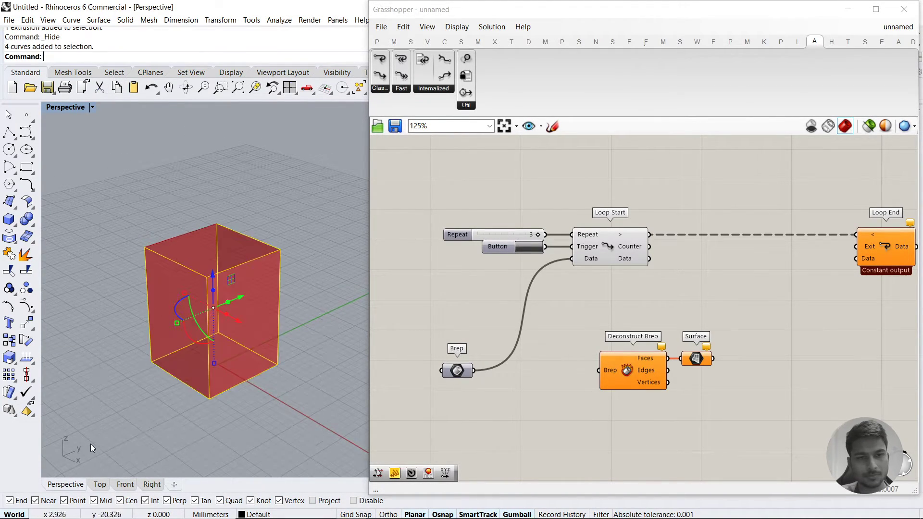
key("Delete")
right_click_drag(197, 297, 288, 305)
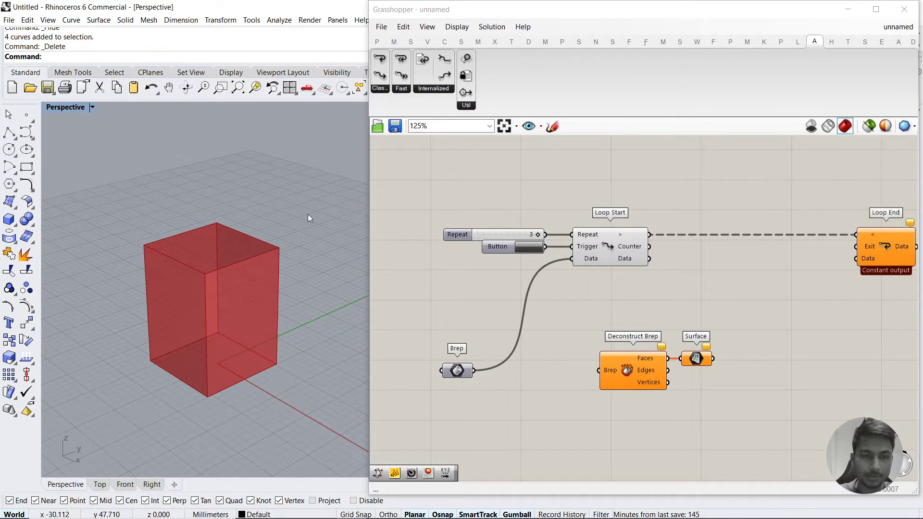
right_click_drag(169, 318, 289, 323)
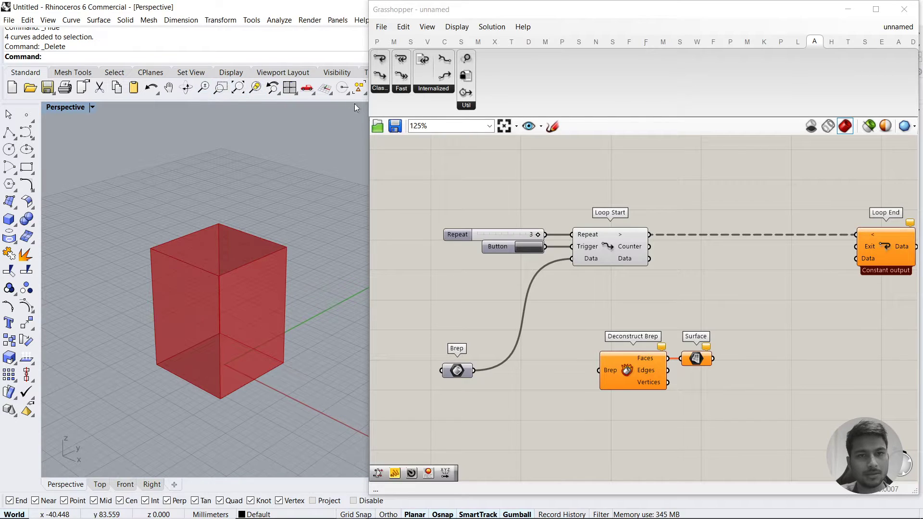
Narrow the Grasshopper window to widen the Rhino viewport, show the hidden box, and hide it again
left_click_drag(369, 112, 428, 113)
right_click(376, 87)
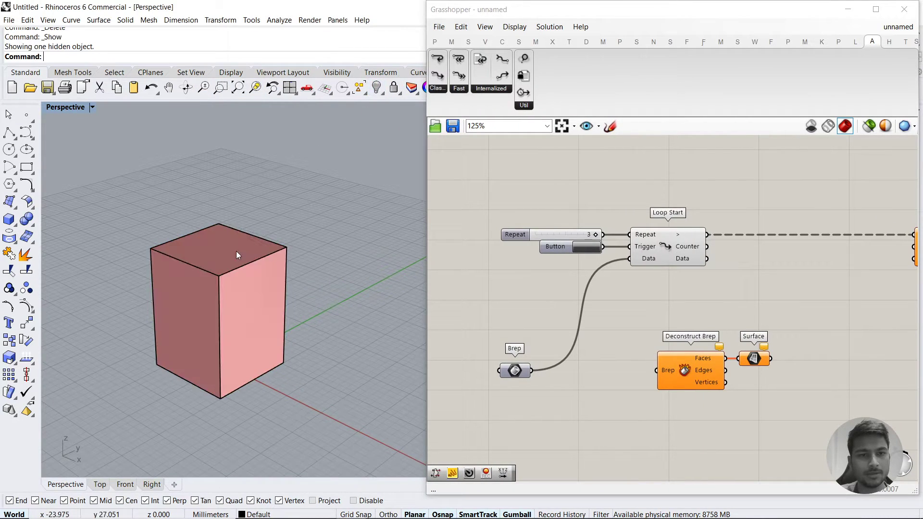
key("ctrl+h")
right_click_drag(245, 270, 308, 317)
Move Deconstruct Brep and Surface past the Loop Start and connect the Loop Start's Data output to Deconstruct Brep's Brep input
right_click_drag(718, 404, 654, 403)
left_click_drag(611, 336, 711, 393)
left_click_drag(625, 375, 686, 375)
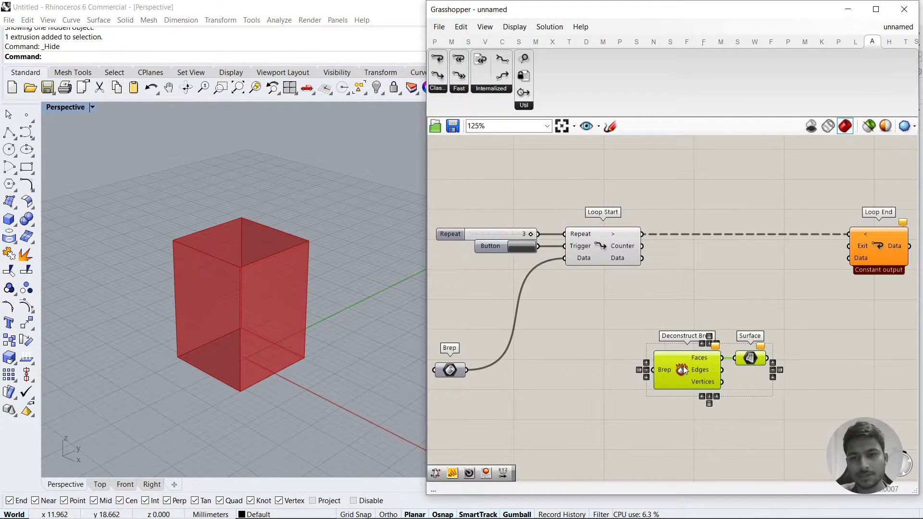
left_click(644, 288)
left_click_drag(647, 275, 652, 370)
Enable the Deconstruct Brep preview and switch it off again
left_click(707, 370)
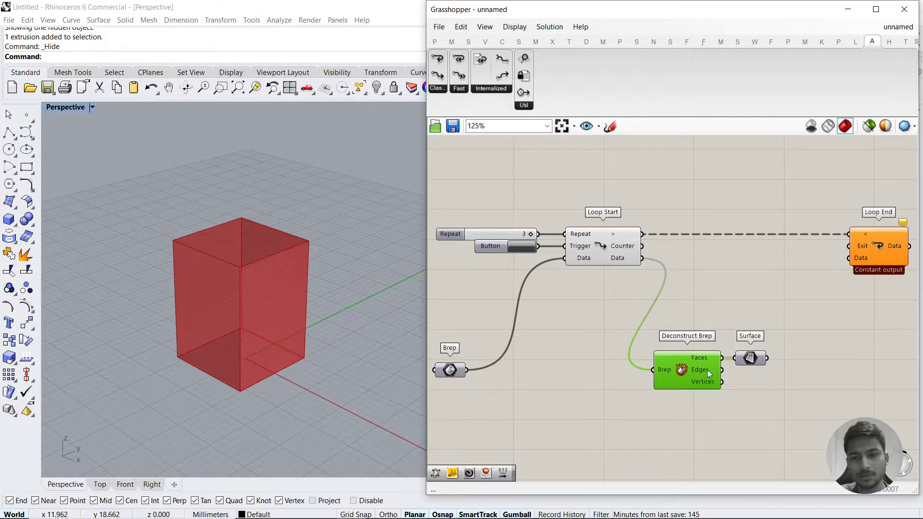
middle_click(674, 368)
left_click(696, 347)
right_click_drag(714, 336, 621, 328)
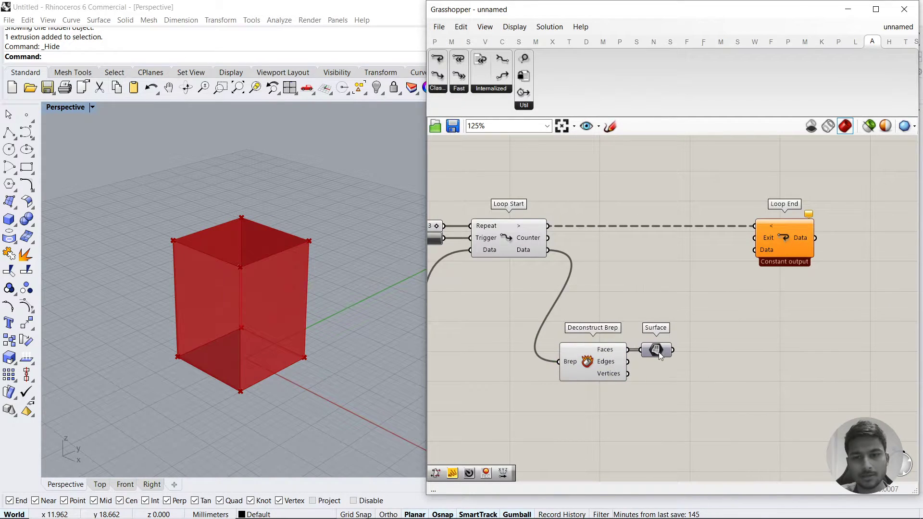
left_click(572, 350)
middle_click(586, 332)
left_click(624, 303)
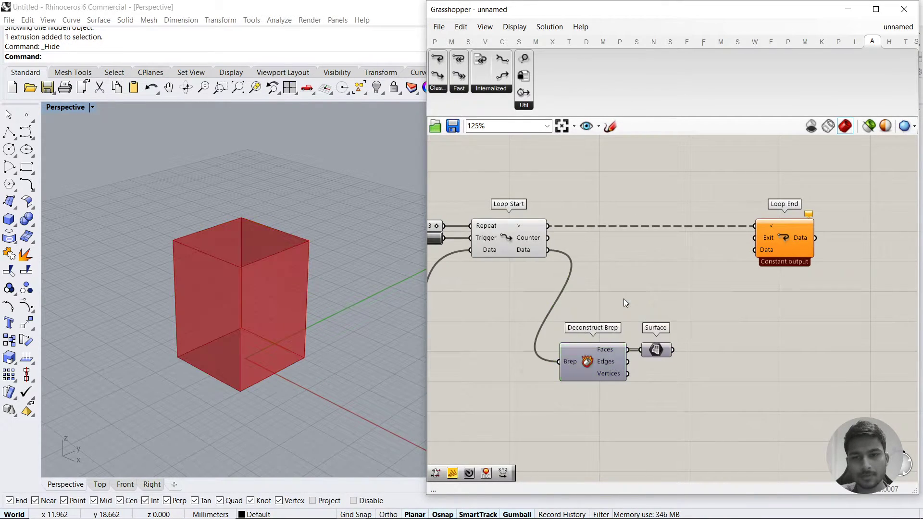
Turn on the Surface parameter's preview and check the faces it contains in the viewport and in its value list
left_click(655, 350)
right_click_drag(656, 362, 612, 355)
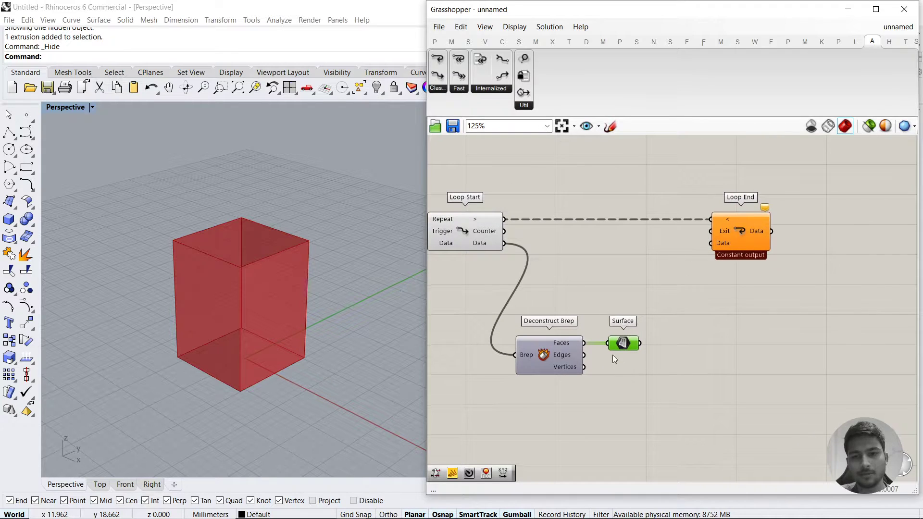
middle_click(626, 344)
left_click(648, 319)
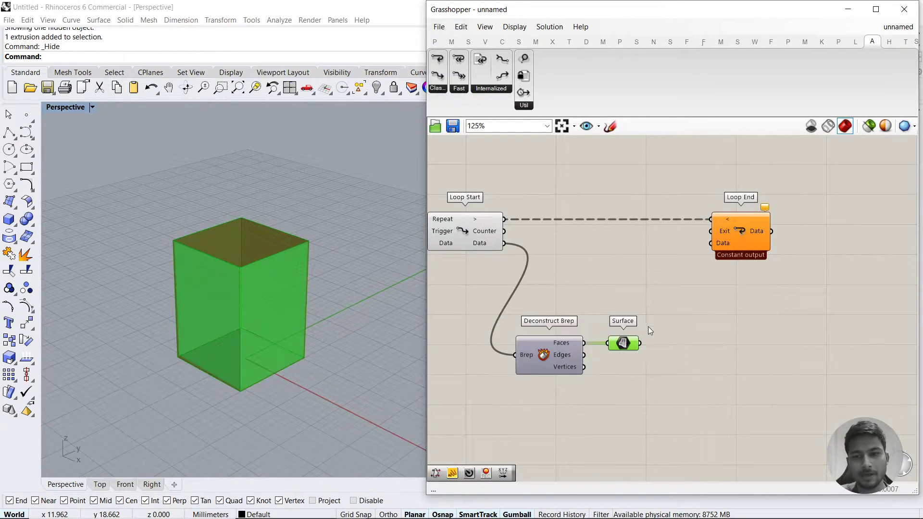
left_click(648, 327)
right_click_drag(342, 324, 318, 315)
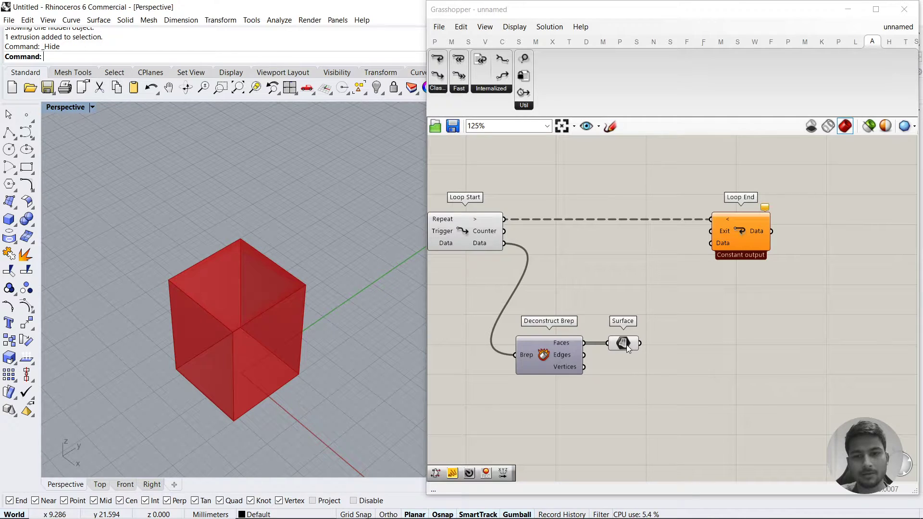
mouse_move(627, 345)
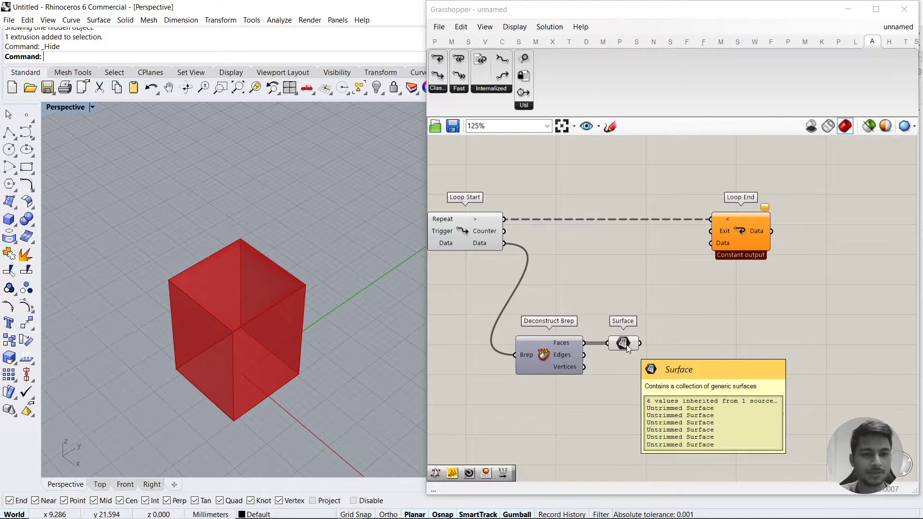
mouse_move(242, 317)
right_mouse_down()
mouse_move(241, 290)
mouse_move(240, 324)
right_mouse_up()
Turn off the geometry preview of the Loop Start component
right_click_drag(469, 298, 563, 299)
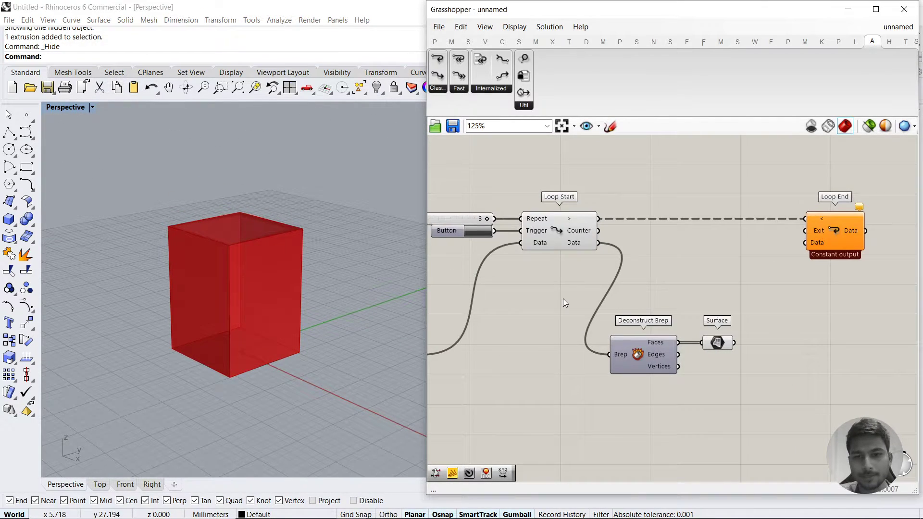
left_click_drag(604, 256, 469, 186)
middle_click(539, 196)
left_click(561, 174)
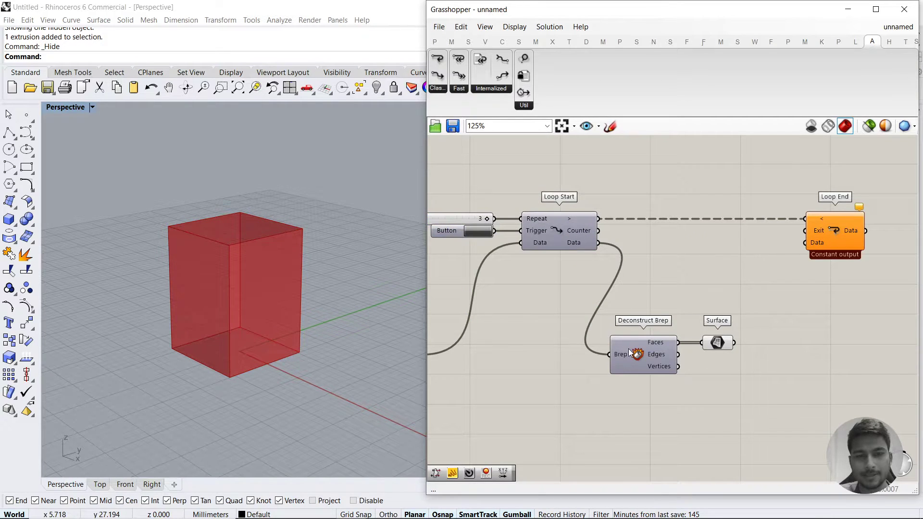
Move Deconstruct Brep and Surface together closer beneath the Loop Start, freeing canvas space before the Loop End
right_click_drag(681, 368, 629, 356)
left_click_drag(596, 368, 592, 351)
left_click_drag(665, 331, 615, 331, "shift")
left_click(623, 435)
Add an Evaluate Surface component, connect the Surface parameter to its Surface input, and line it up beside the parameter
double_click(635, 409)
type("e")
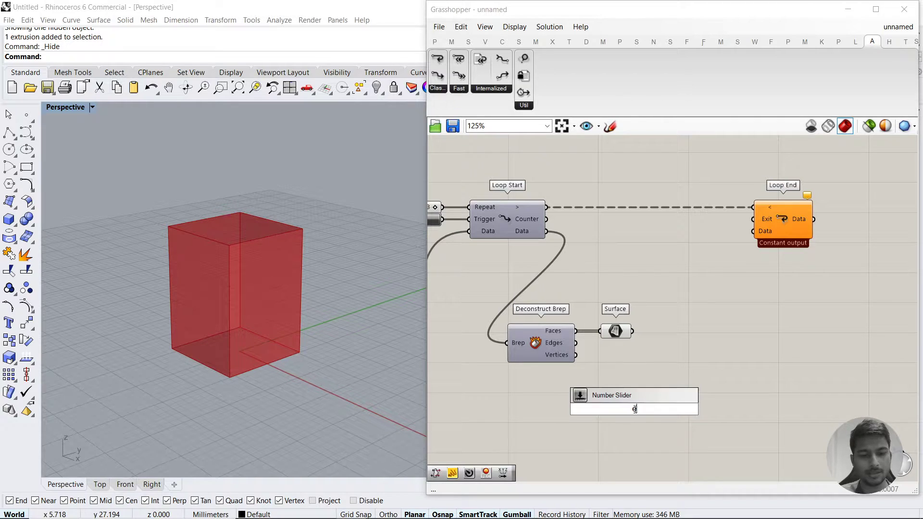
type("val")
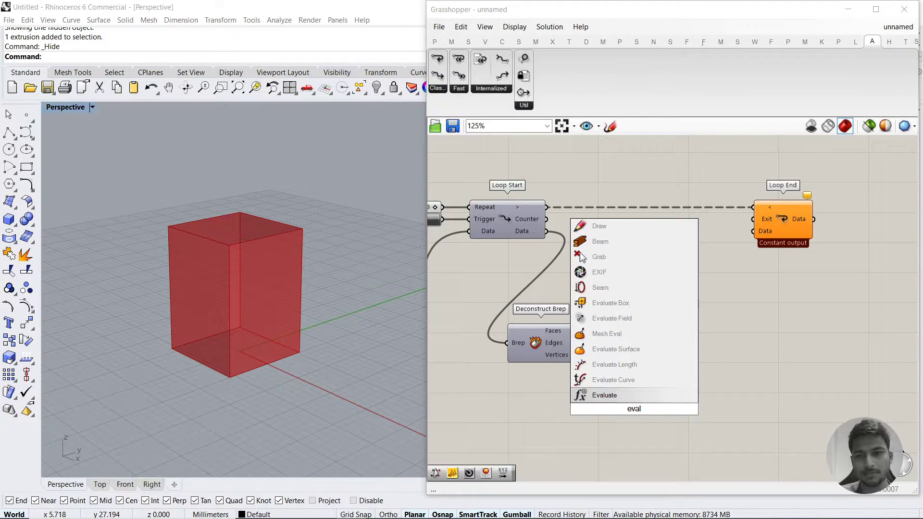
left_click(635, 349)
left_click_drag(621, 401, 655, 401)
left_click(659, 347)
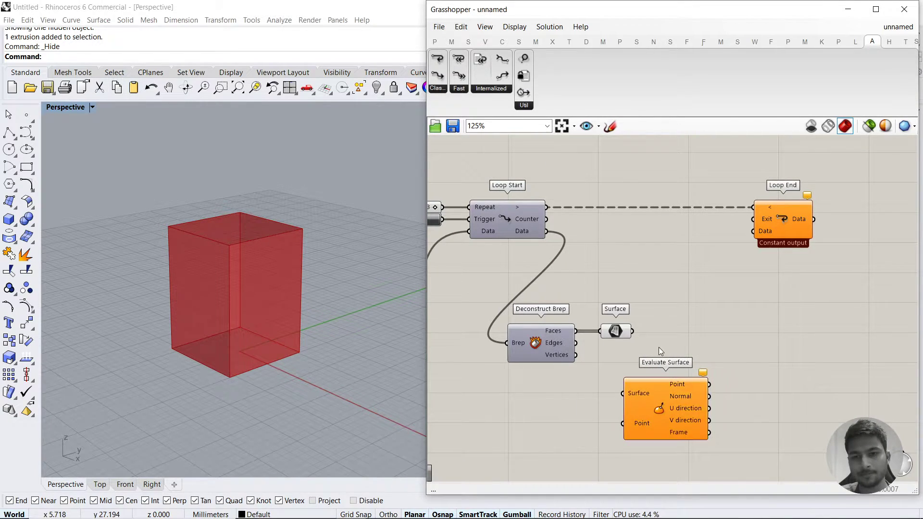
mouse_move(632, 331)
left_mouse_down()
mouse_move(624, 393)
mouse_move(685, 372)
mouse_move(686, 336)
left_mouse_up()
left_click(660, 379)
left_click(651, 413)
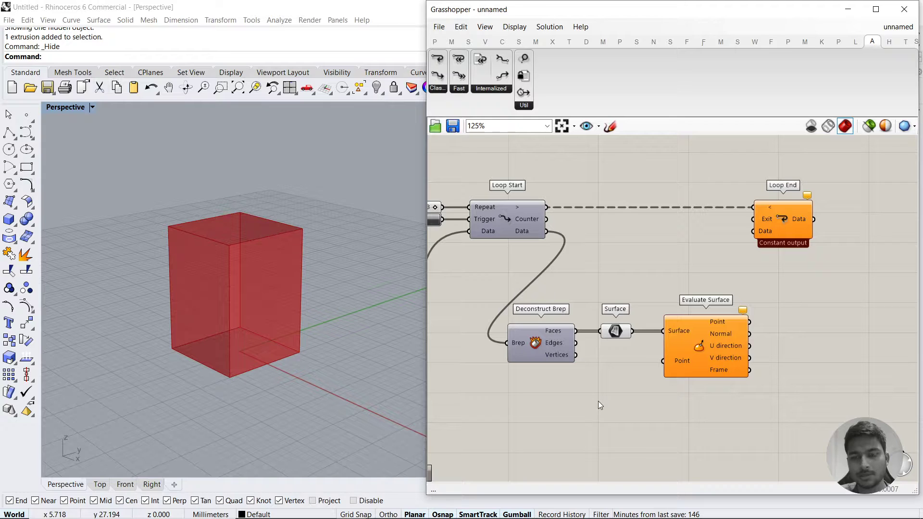
Add an MD Slider, shrink it, place it beneath the Surface parameter, and connect it to Evaluate Surface's Point input
double_click(594, 436)
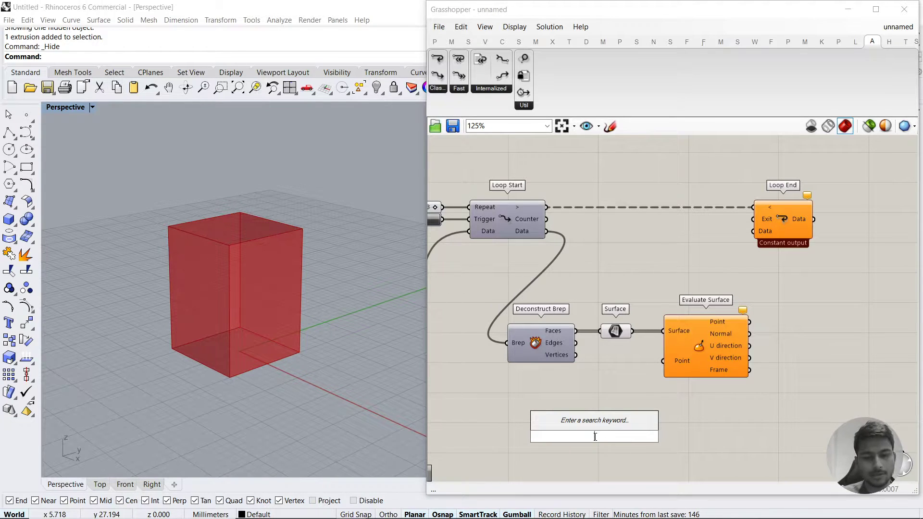
type("md")
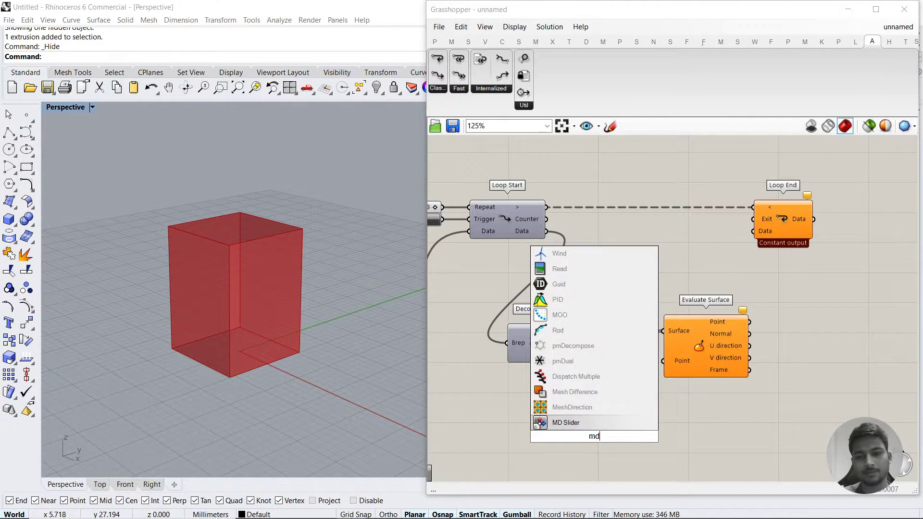
key("Return")
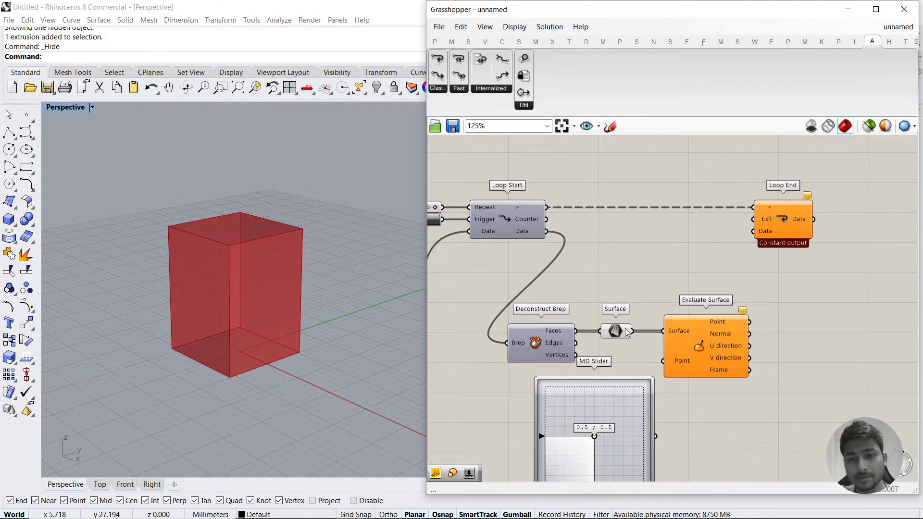
scroll(613, 359, "down", 3)
left_click_drag(608, 362, 604, 428)
scroll(583, 433, "up", 3)
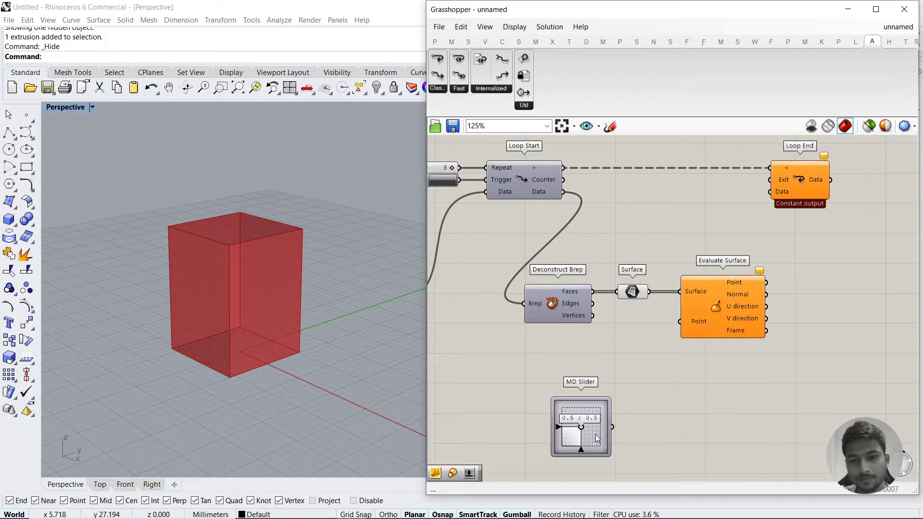
left_click(631, 395)
left_click_drag(648, 387, 687, 324)
left_click(690, 361)
Check the evaluated points around the box and reparameterize Evaluate Surface's Surface input
right_click_drag(245, 312, 283, 332)
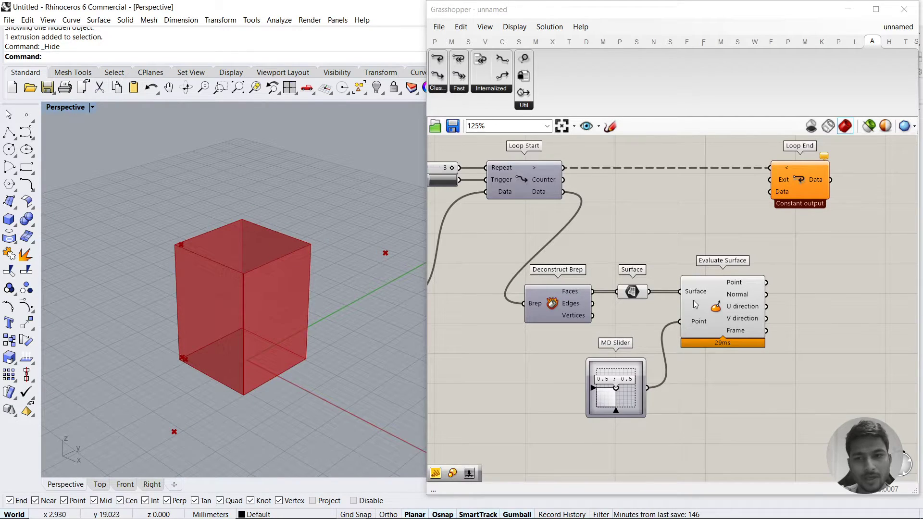
mouse_move(745, 285)
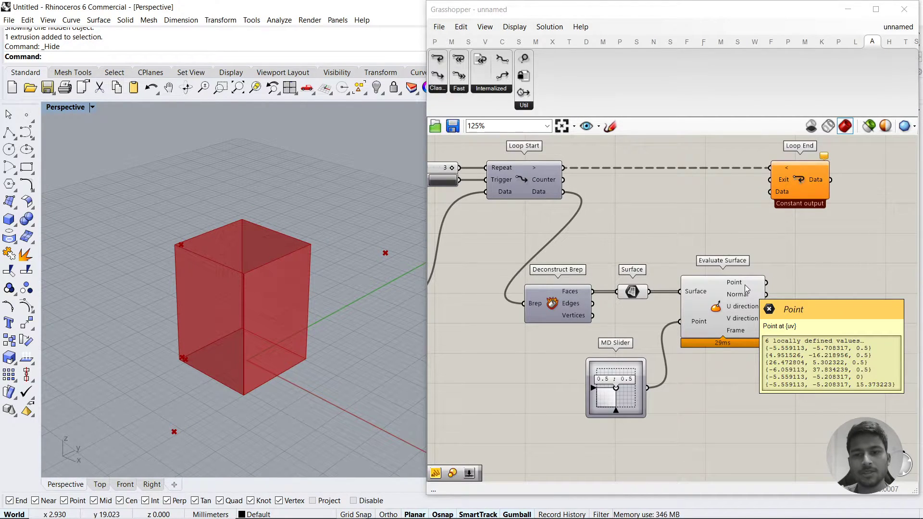
mouse_move(616, 387)
left_mouse_down()
mouse_move(606, 403)
mouse_move(585, 356)
mouse_move(642, 408)
mouse_move(620, 380)
mouse_move(616, 388)
left_mouse_up()
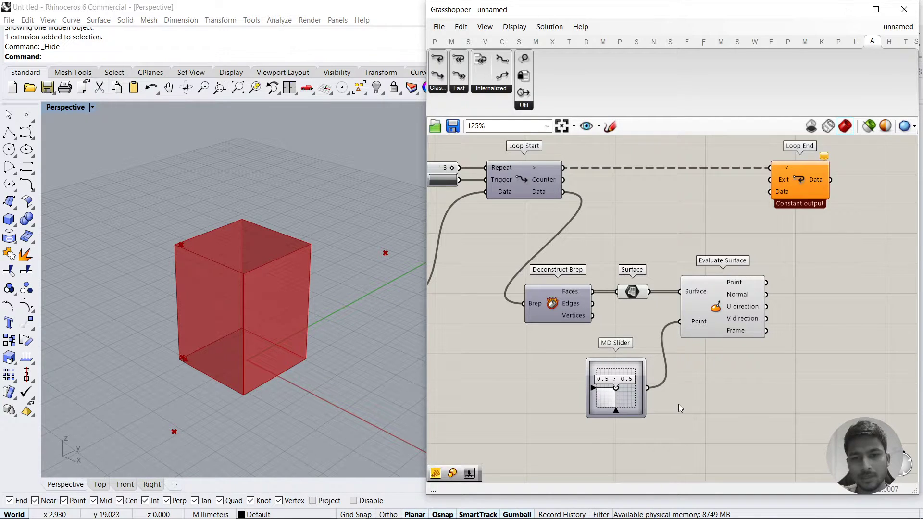
right_click_drag(206, 258, 231, 342)
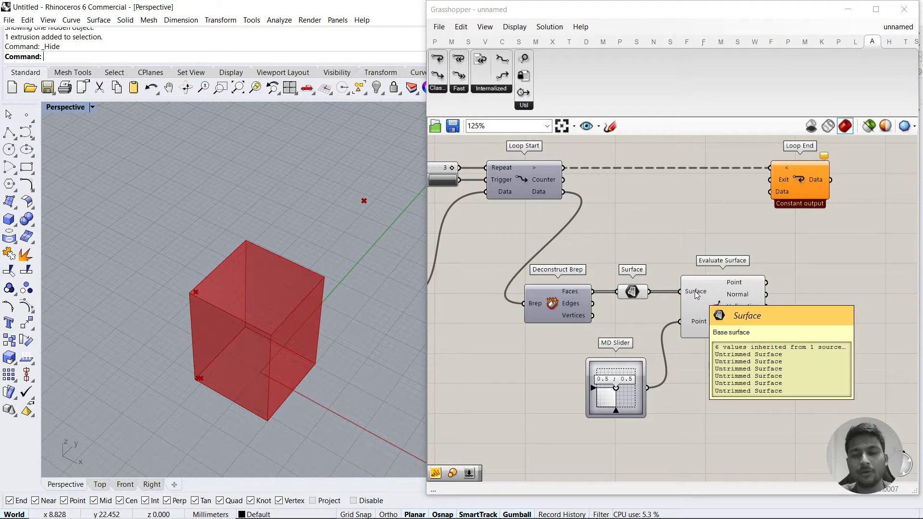
right_click(695, 293)
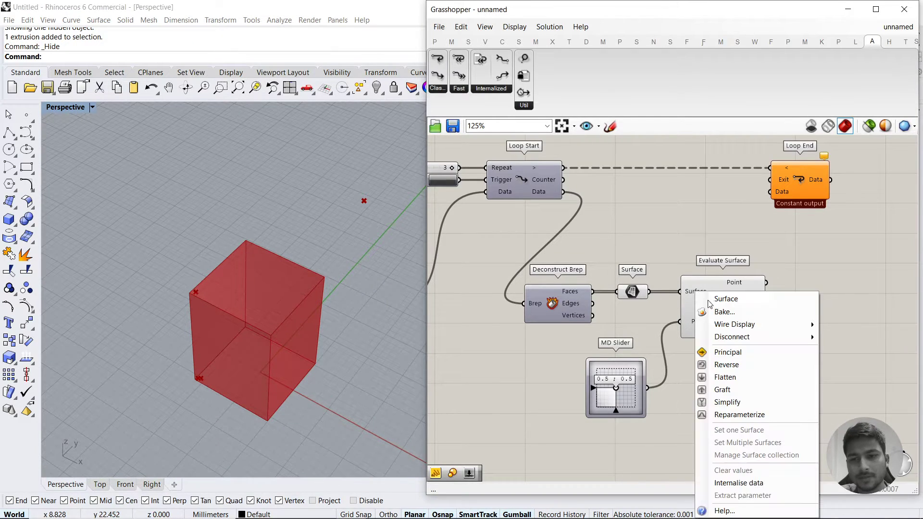
left_click(738, 414)
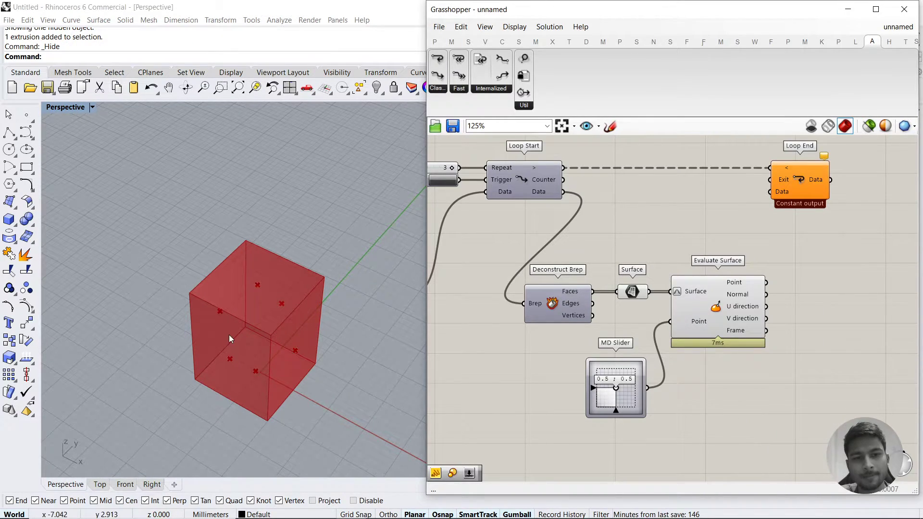
Examine the evaluated face points in the Front and Perspective views while moving the MD Slider's point, leaving it at 0.5 ; 0.5
right_click_drag(230, 336, 135, 447)
scroll(214, 316, "up", 5)
scroll(198, 292, "down", 4)
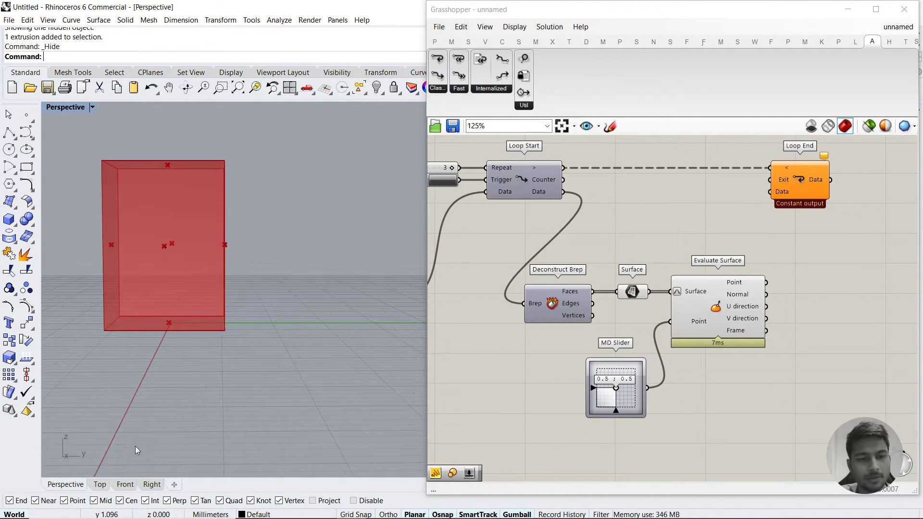
left_click(125, 484)
scroll(609, 392, "up", 4)
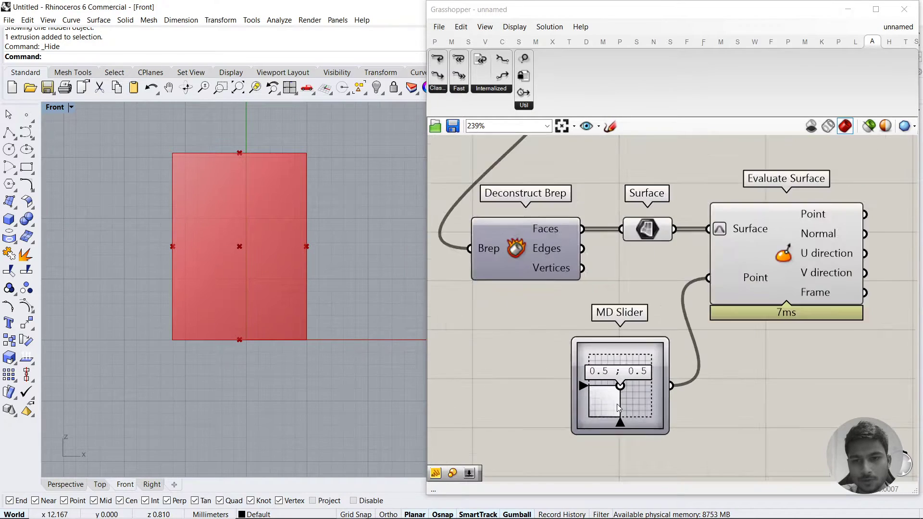
mouse_move(620, 382)
left_mouse_down()
mouse_move(580, 420)
mouse_move(620, 401)
mouse_move(612, 389)
mouse_move(619, 387)
left_mouse_up()
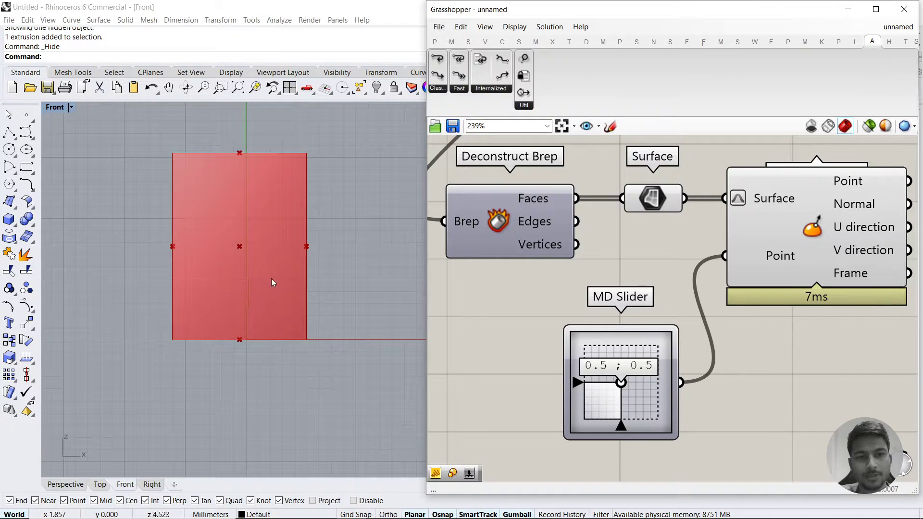
left_click(70, 484)
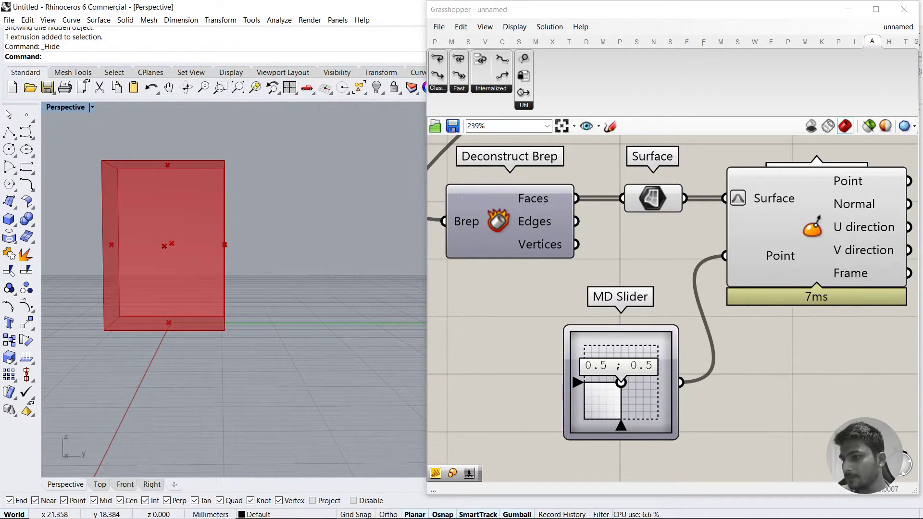
right_click_drag(249, 257, 211, 270)
scroll(781, 327, "down", 3)
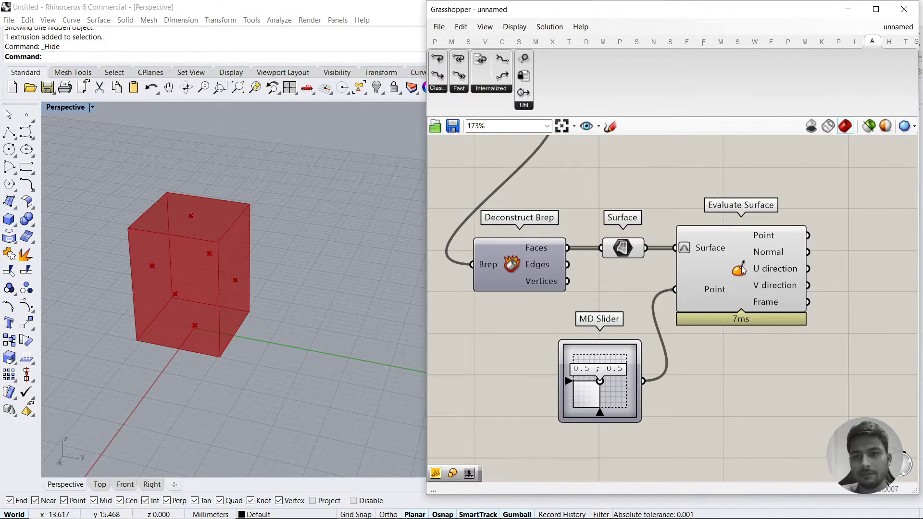
left_click(749, 288)
left_click(739, 366)
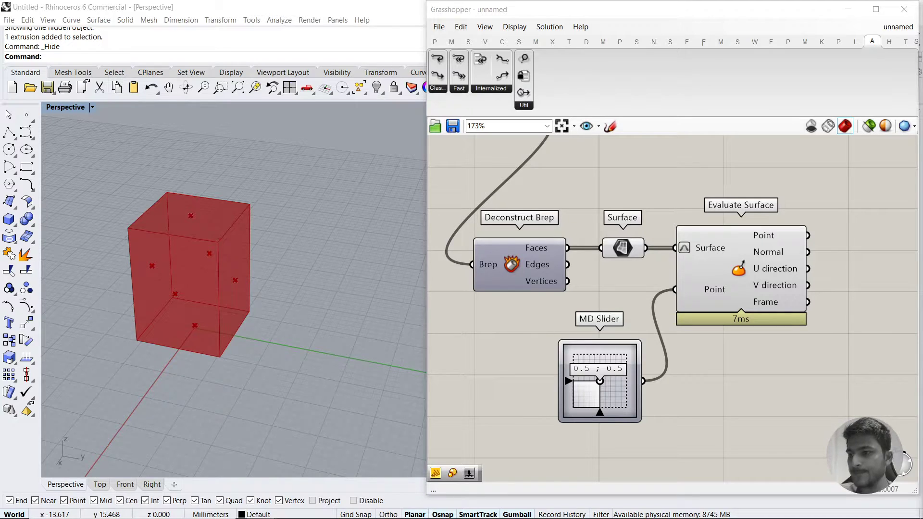
Turn off the Surface parameter's preview
left_click_drag(660, 201, 607, 264)
middle_click(630, 235)
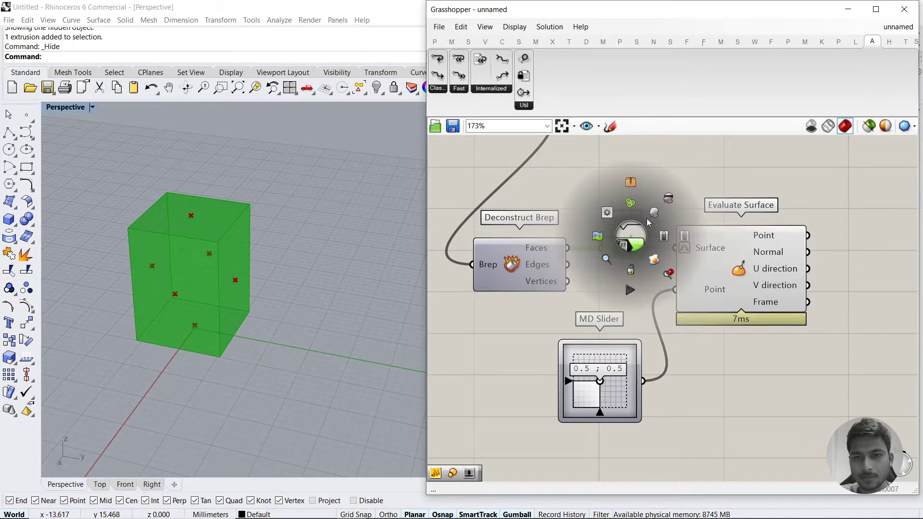
Hide the Surface component's preview to view the evaluated face points alone, and show the preview again
left_click(667, 201)
left_click(717, 262)
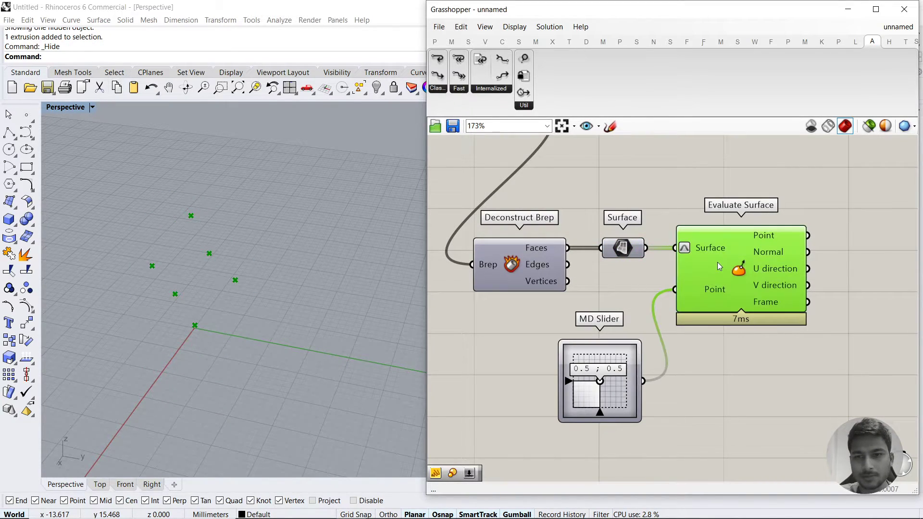
left_click(625, 243)
middle_click(632, 239)
left_click(656, 220)
left_click(697, 190)
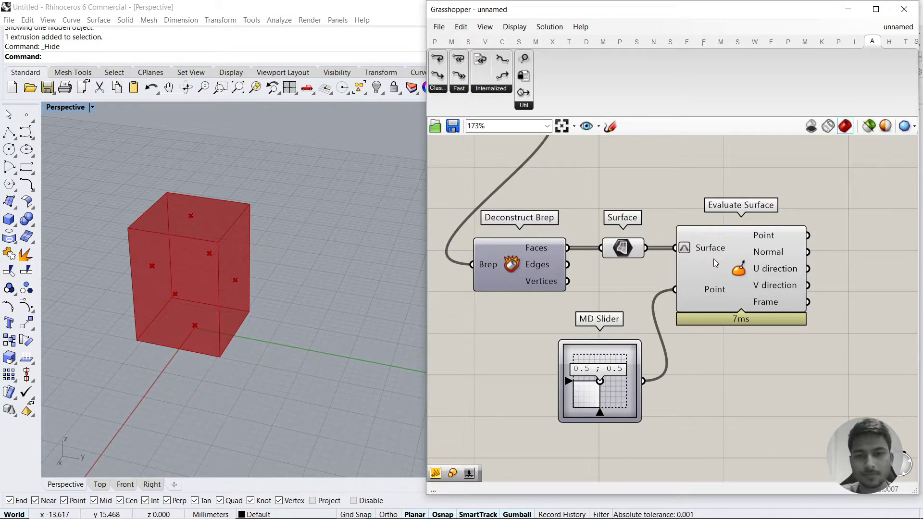
Move the Surface, Evaluate Surface and MD Slider components together below Deconstruct Brep to free canvas space
mouse_move(713, 259)
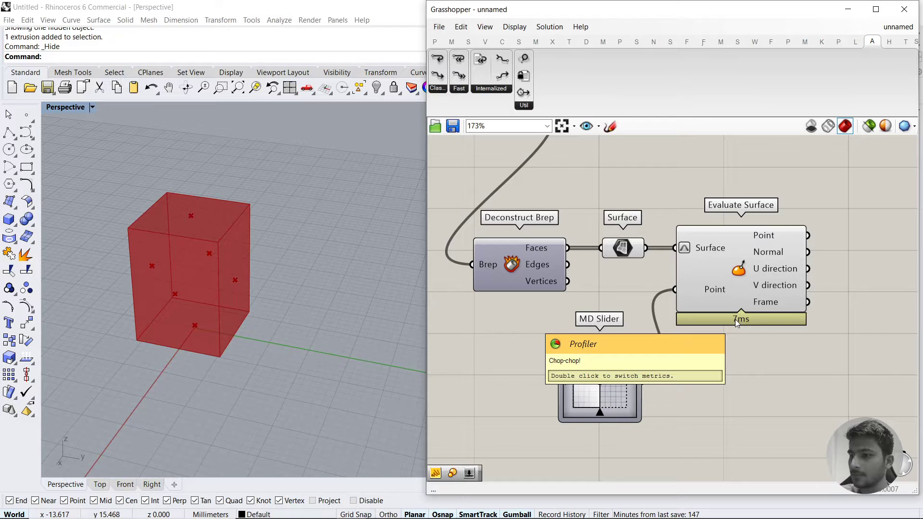
left_click_drag(764, 391, 607, 242)
left_click_drag(717, 266, 736, 402)
left_click(740, 293)
scroll(688, 291, "down", 2)
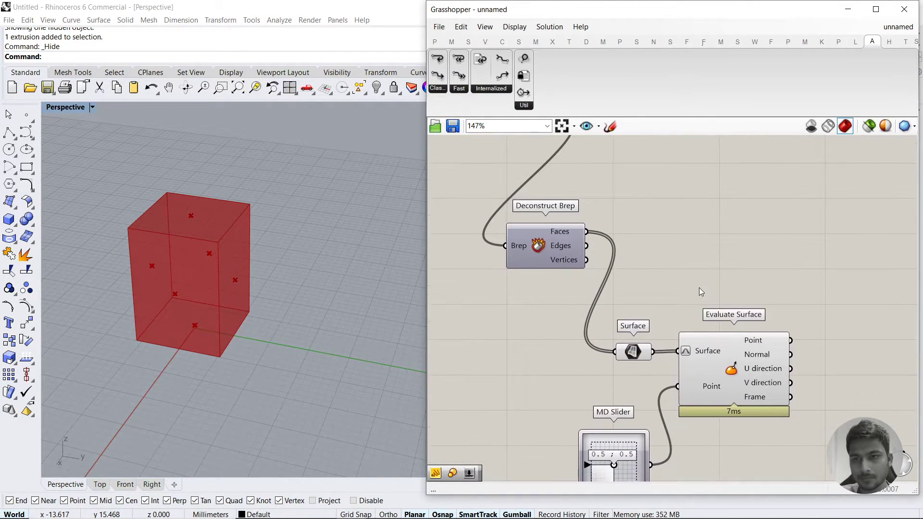
scroll(701, 290, "down", 2)
right_click_drag(737, 286, 793, 294)
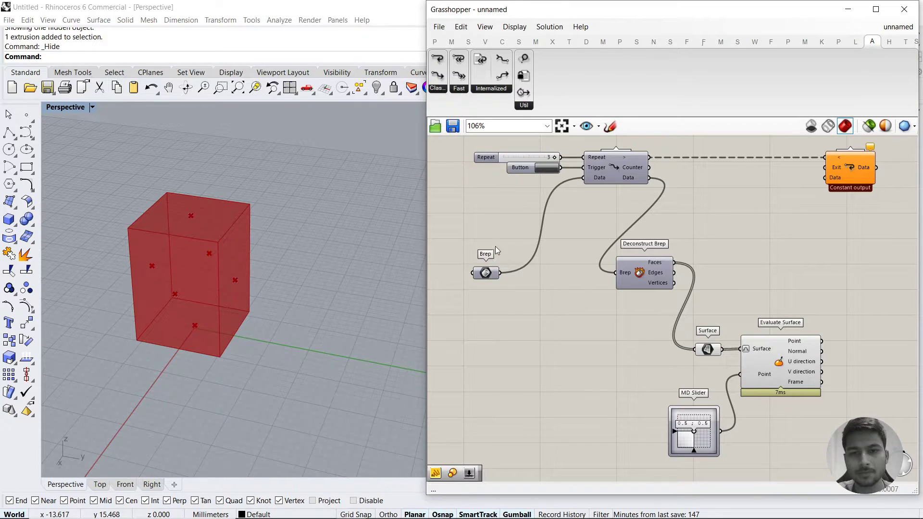
Examine the previews of the Brep, Deconstruct Brep, Surface and Evaluate Surface components in sequence
left_click(485, 272)
left_click(638, 276)
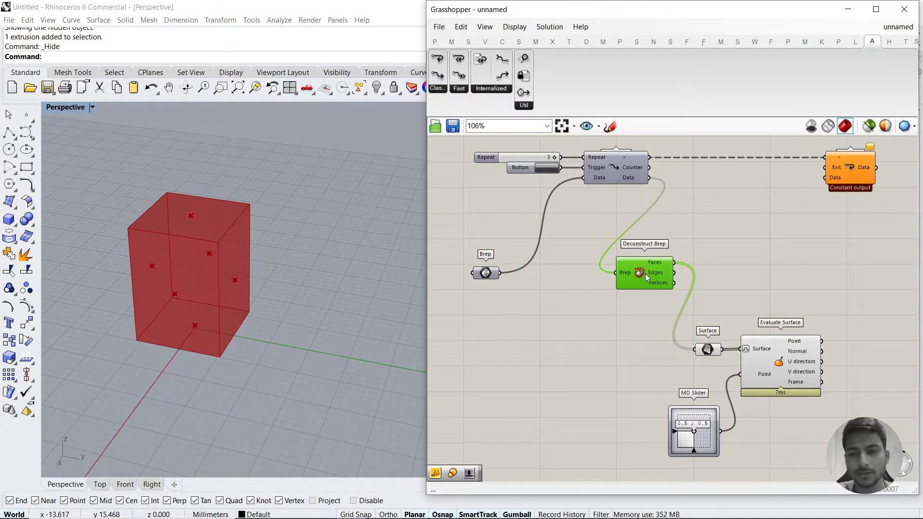
left_click(707, 349)
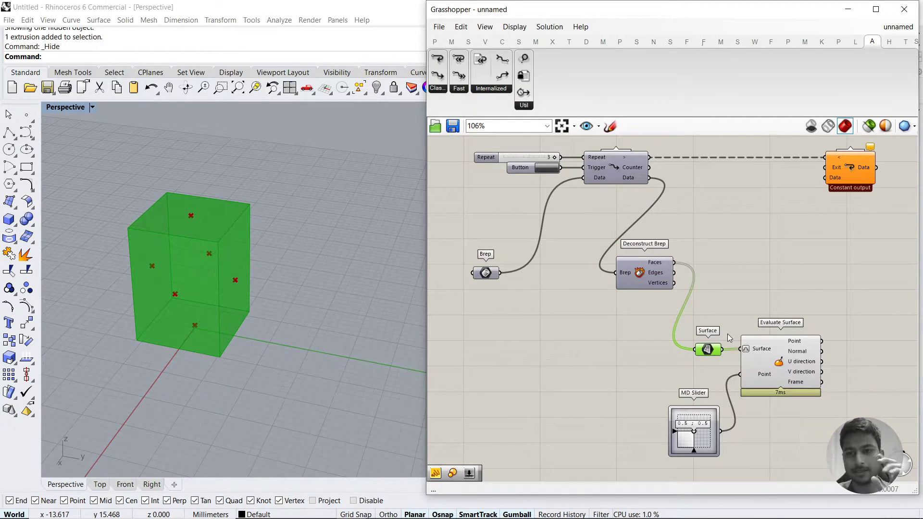
left_click(764, 363)
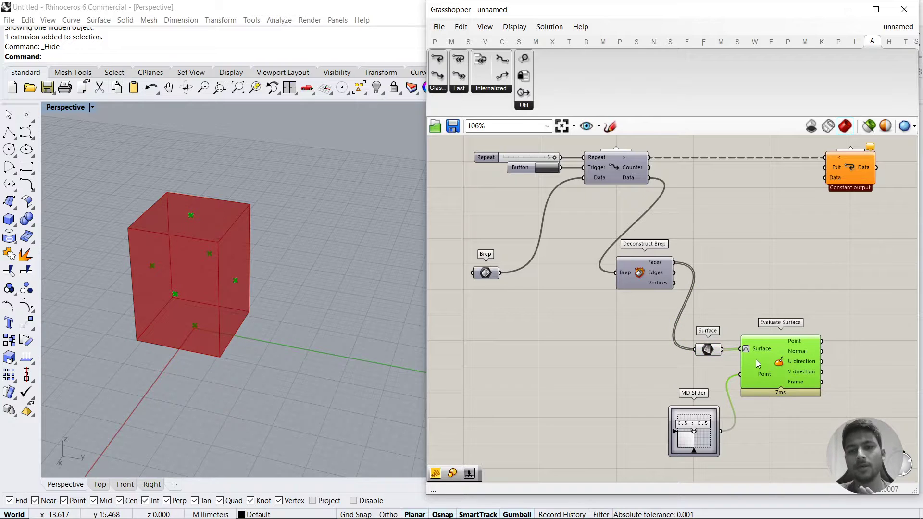
right_click_drag(209, 314, 194, 282)
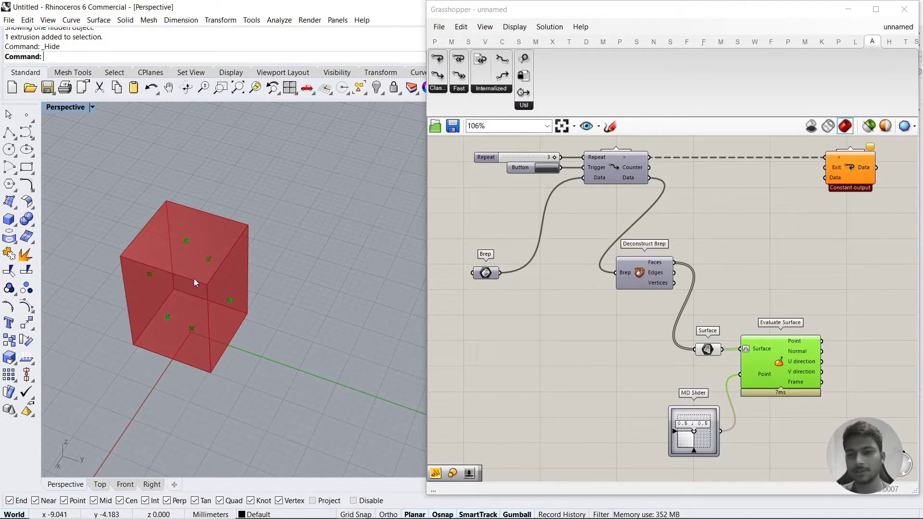
right_click_drag(851, 388, 737, 359)
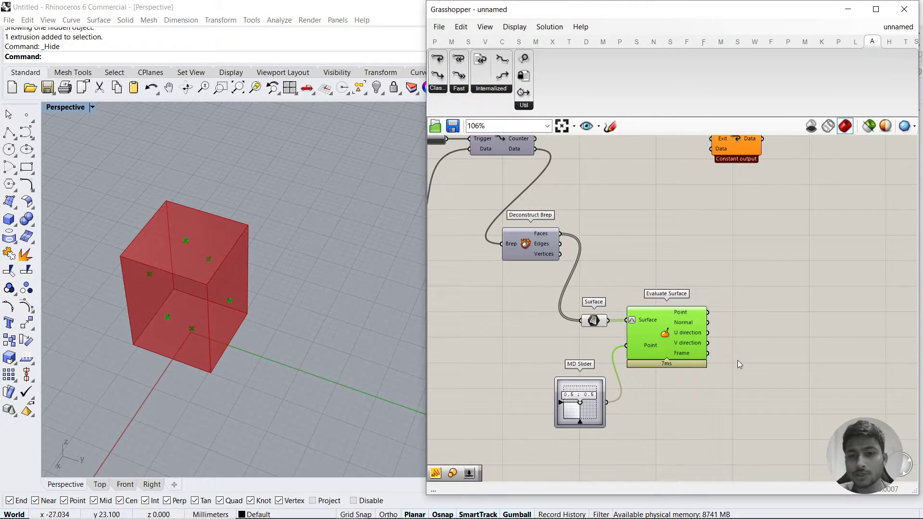
left_click(737, 360)
left_click_drag(679, 317, 680, 317)
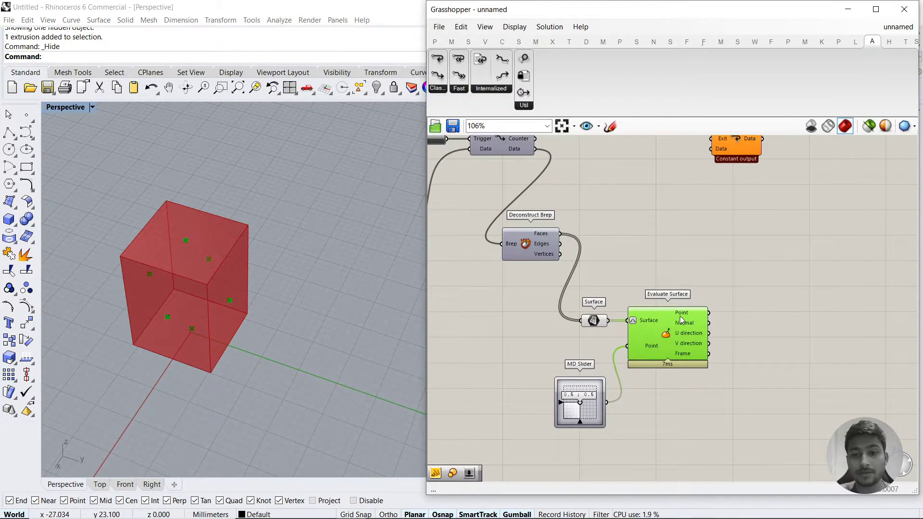
mouse_move(684, 316)
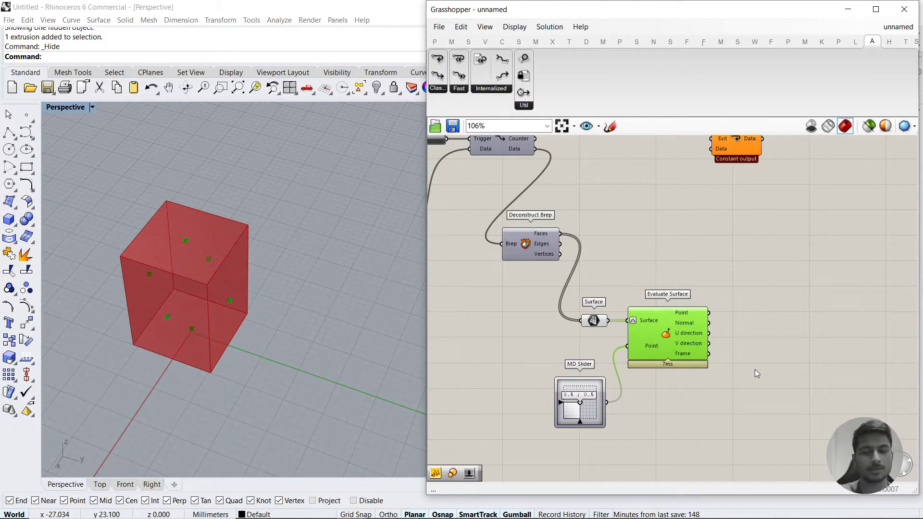
Align the Surface component beside Deconstruct Brep's Faces output and add a Scale component further along the canvas
right_click_drag(754, 369, 768, 400)
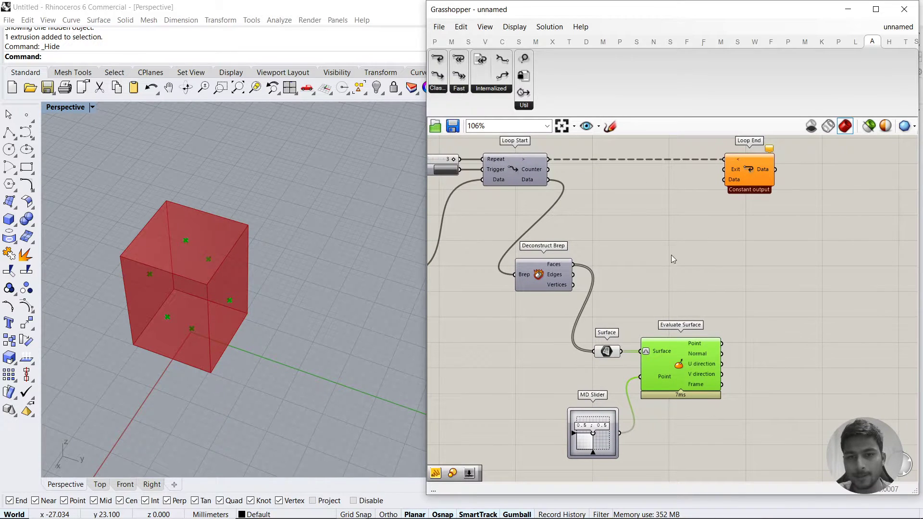
left_click_drag(607, 351, 609, 265)
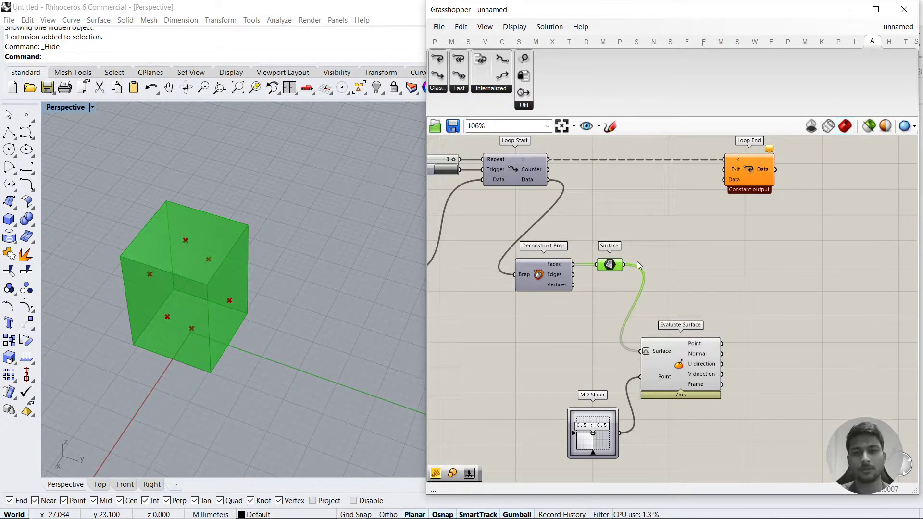
double_click(722, 258)
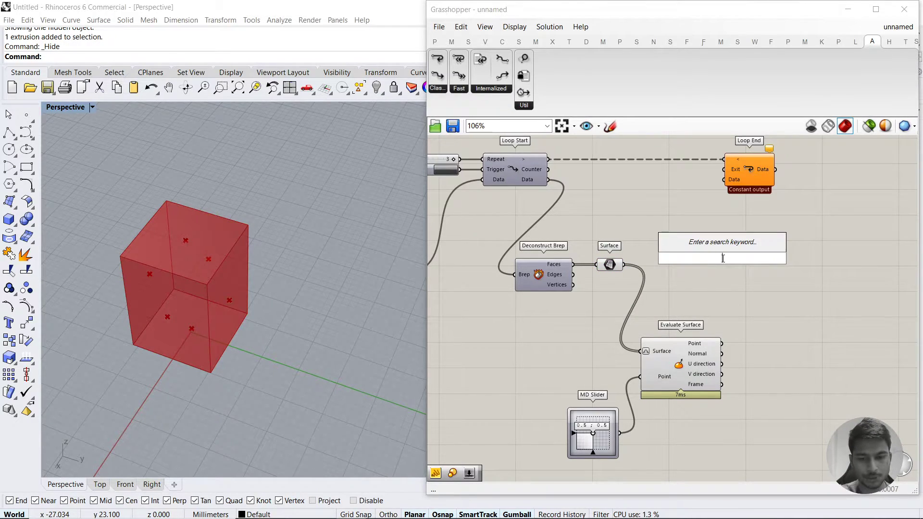
type("scale")
key("Return")
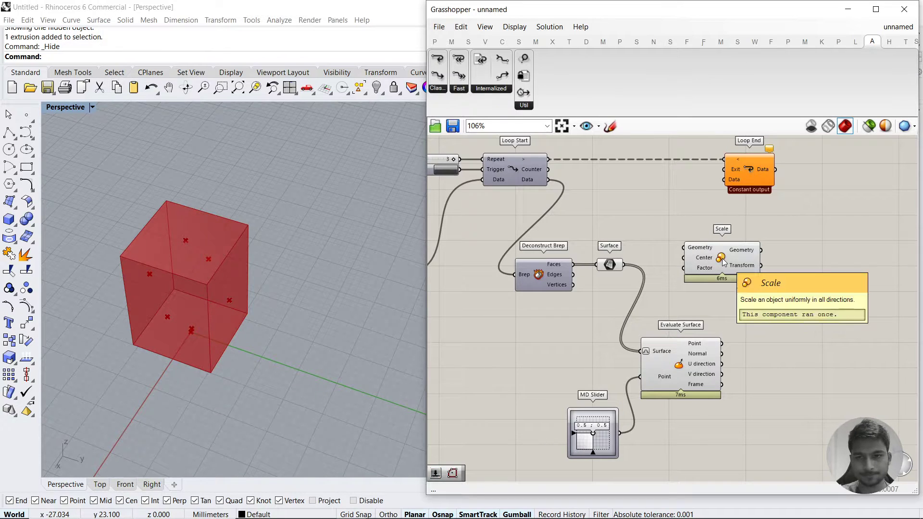
left_click_drag(722, 261, 750, 270)
Connect Surface to Scale's Geometry input and Evaluate Surface's Point output to Scale's Center input
left_click_drag(623, 264, 711, 257)
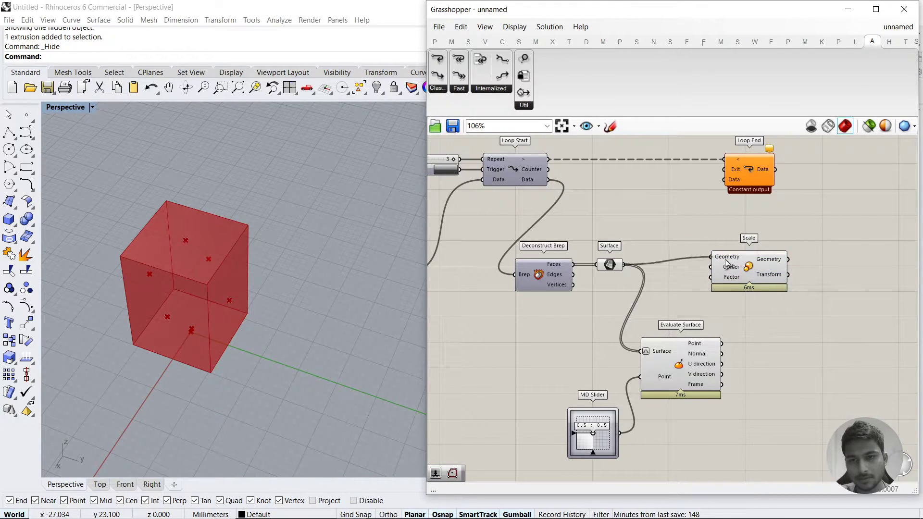
right_click_drag(189, 264, 181, 255)
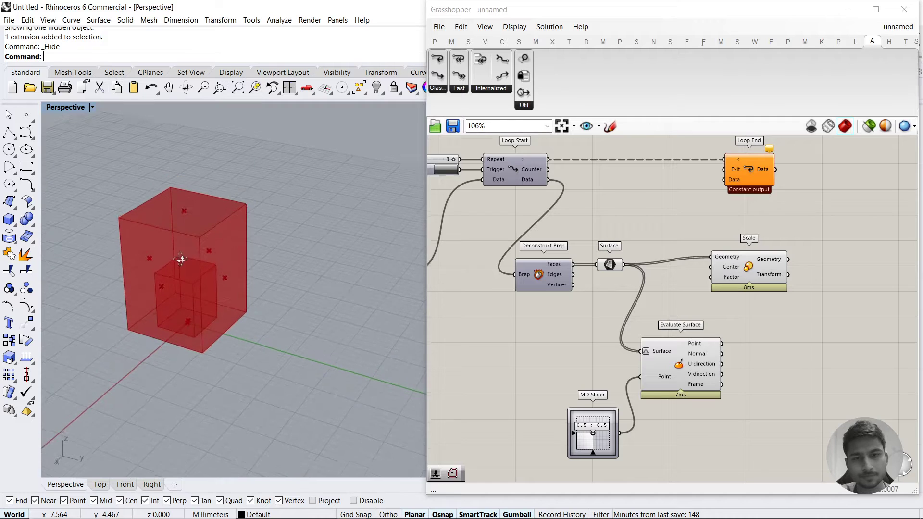
left_click_drag(727, 284, 782, 292)
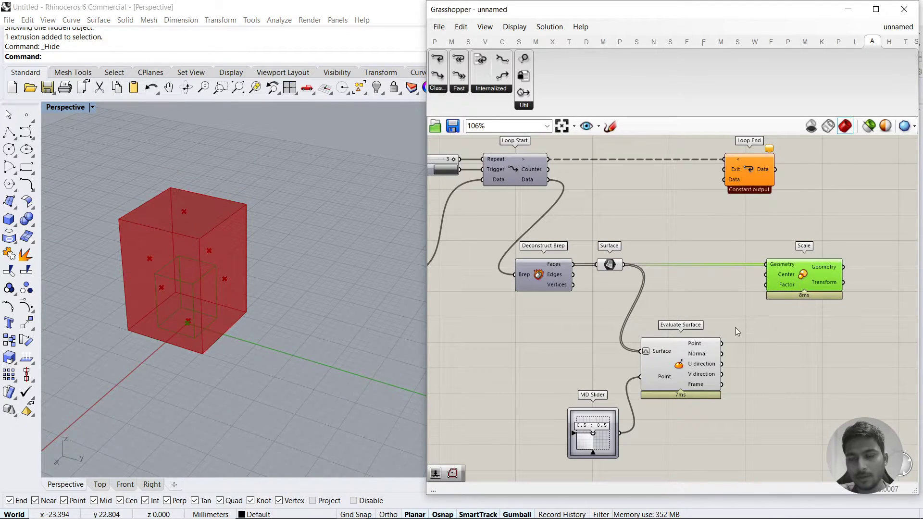
left_click(696, 281)
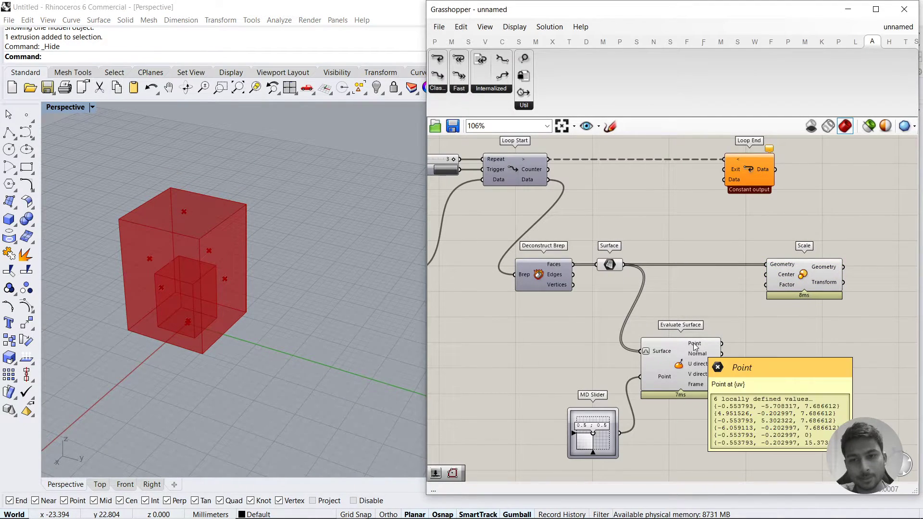
left_click_drag(721, 343, 765, 279)
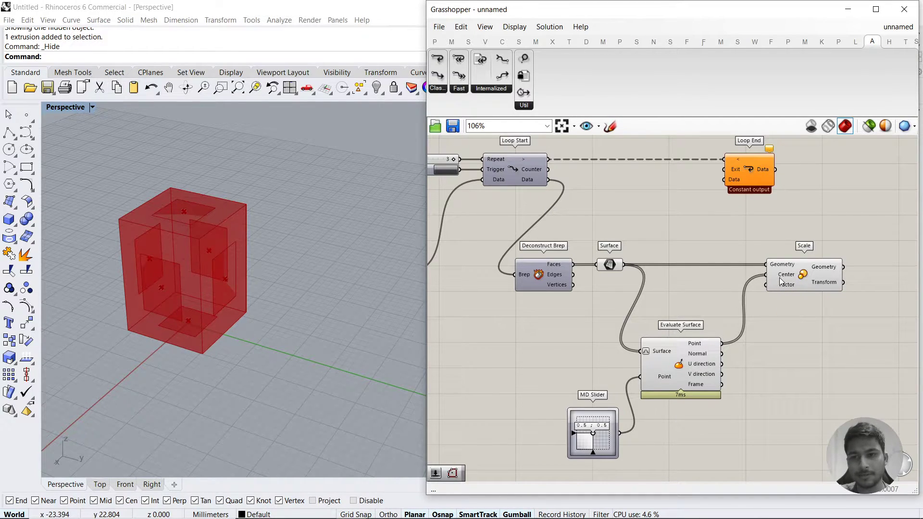
mouse_move(780, 282)
Turn off the Surface component's preview so only the scaled faces and points are displayed
right_click_drag(312, 256, 195, 258)
left_click(610, 264)
middle_click(641, 255)
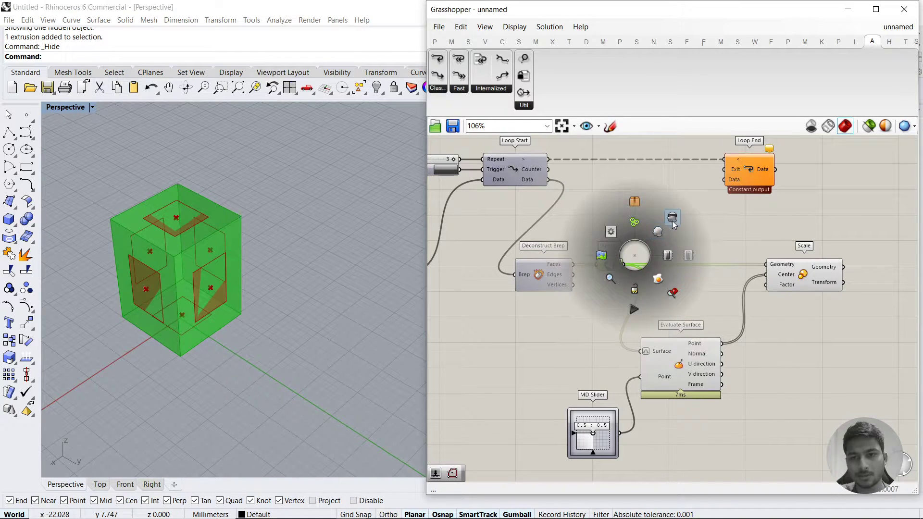
left_click(665, 224)
mouse_move(118, 274)
right_mouse_down()
mouse_move(138, 226)
mouse_move(117, 272)
right_mouse_up()
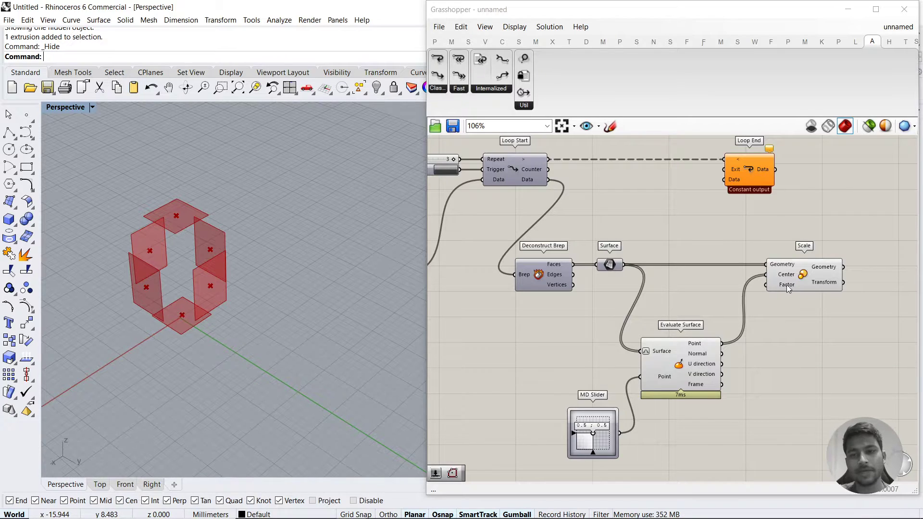
Add a number slider with value 0.75 and rename it Scale
double_click(685, 281)
type("0.7")
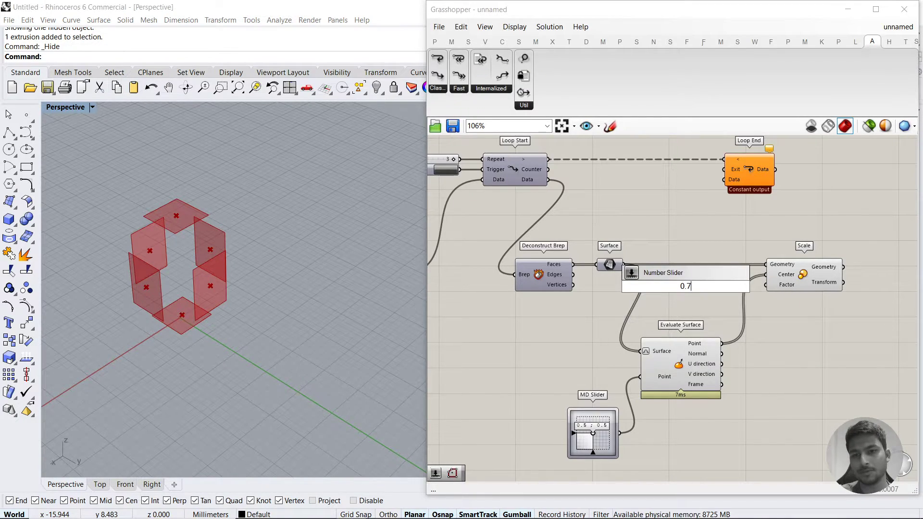
key("Return")
right_click(655, 288)
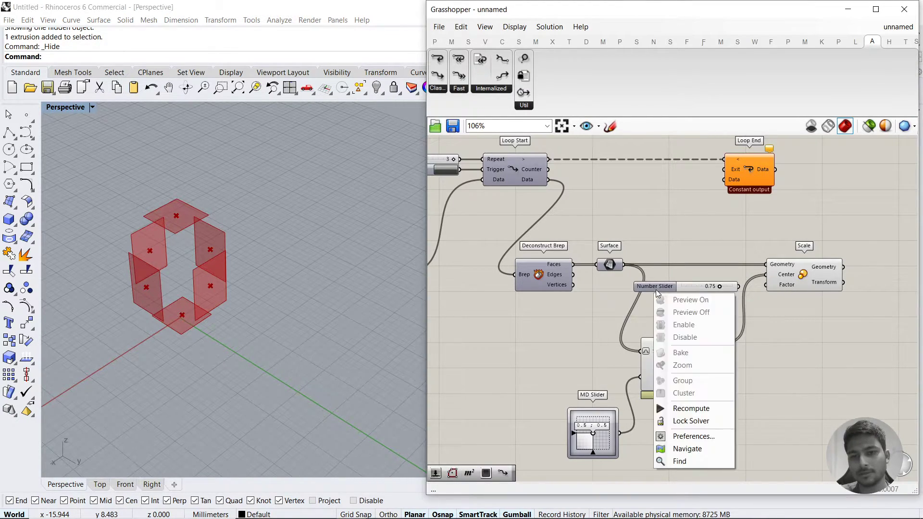
left_click_drag(717, 294, 652, 295)
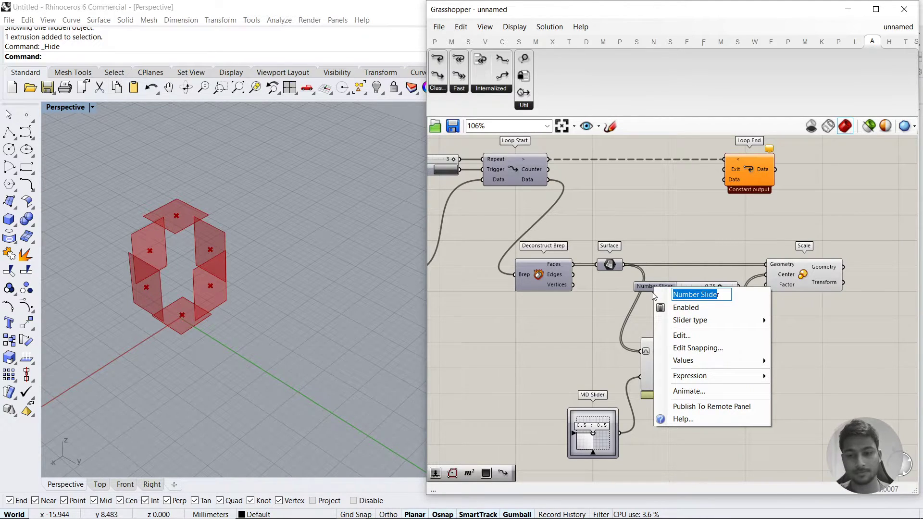
type("Scale")
key("Return")
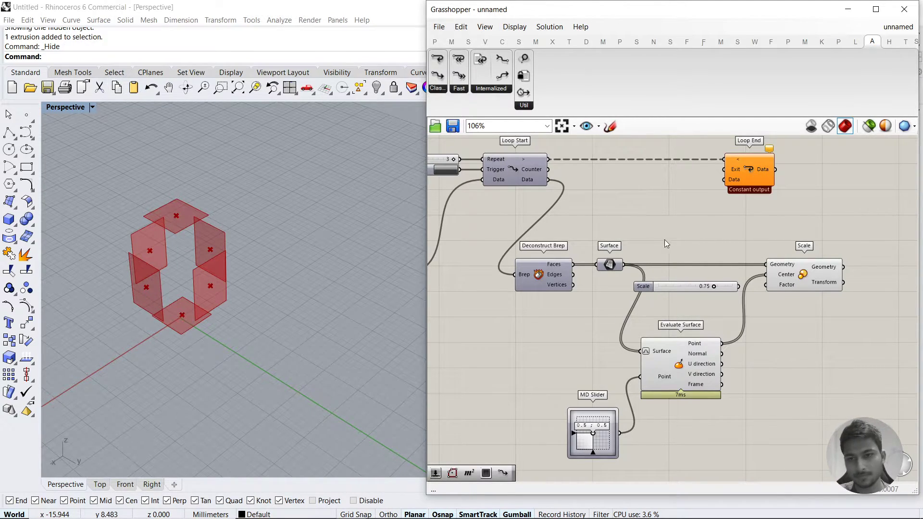
Connect the Scale slider to the Scale component's Factor input and set it to 0.44
left_click_drag(738, 287, 617, 297)
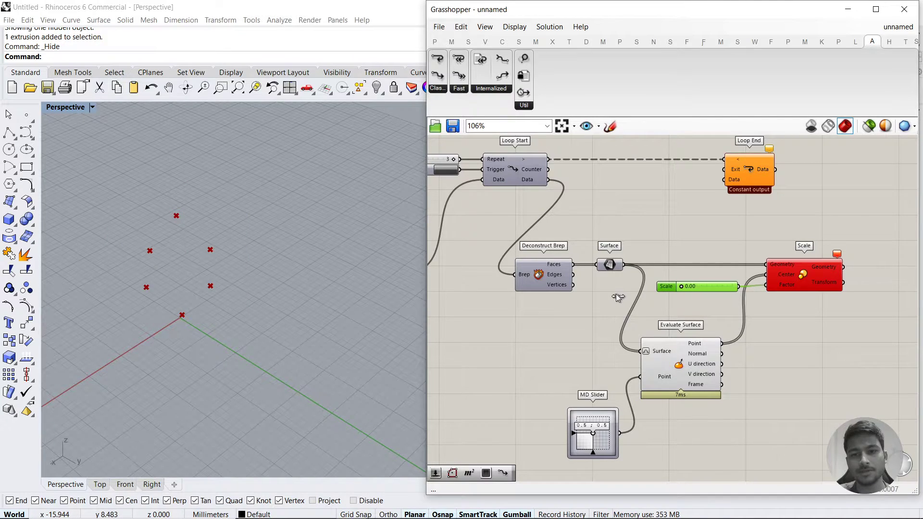
left_click_drag(678, 291, 705, 291)
right_click_drag(828, 338, 805, 335)
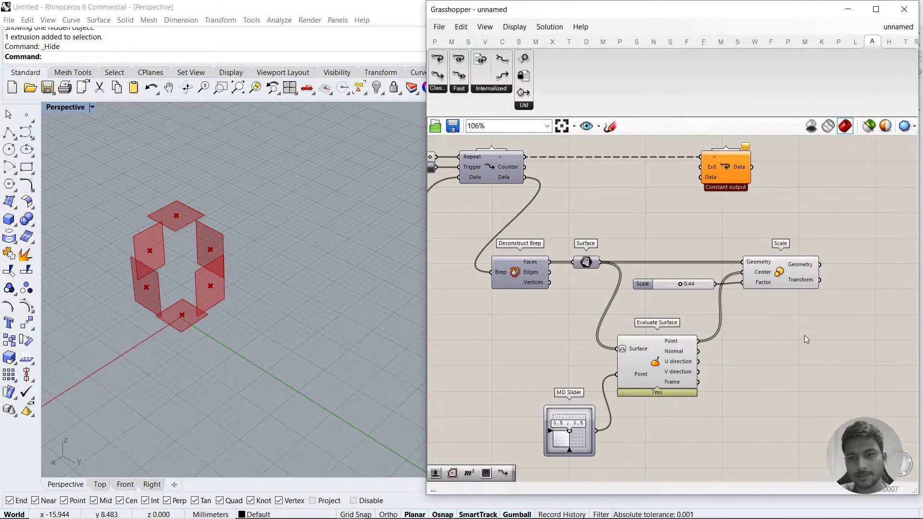
left_click(712, 284)
left_click(724, 307)
left_click(697, 282)
right_click_drag(696, 284, 640, 291)
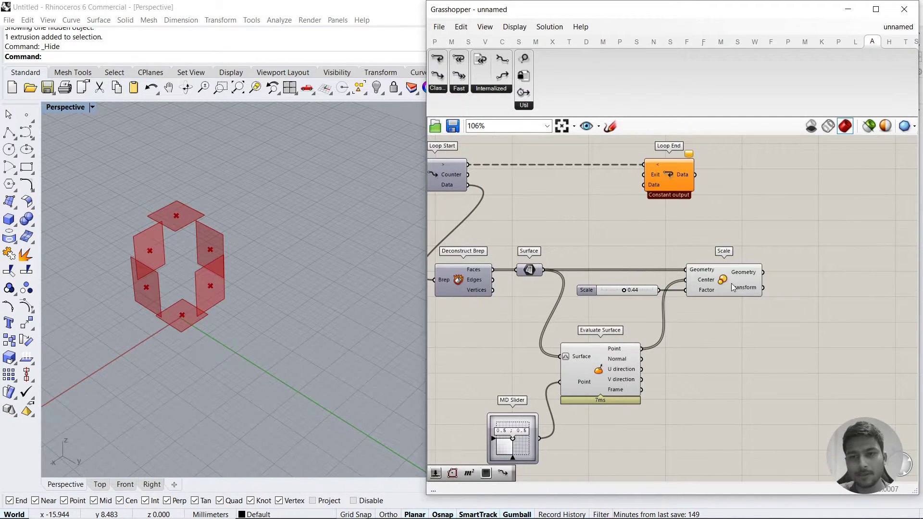
Restrict the preview to selected objects and select the Surface and Scale components together
left_click(731, 283)
left_click(721, 378)
left_click(726, 290)
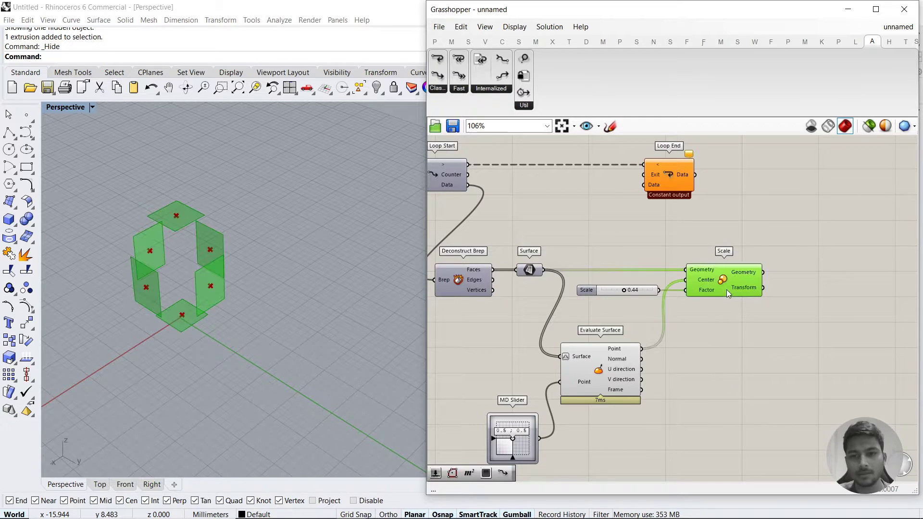
left_click(528, 270)
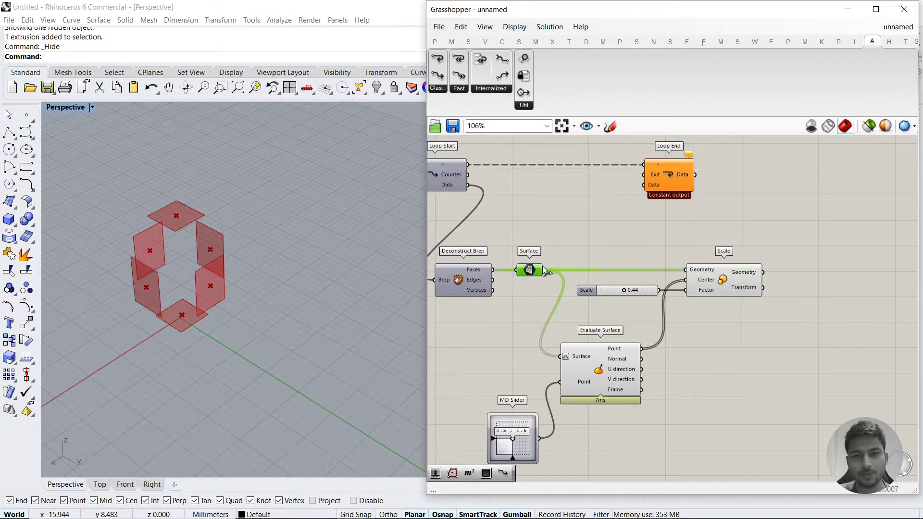
left_click(863, 130)
left_click(729, 284, "shift")
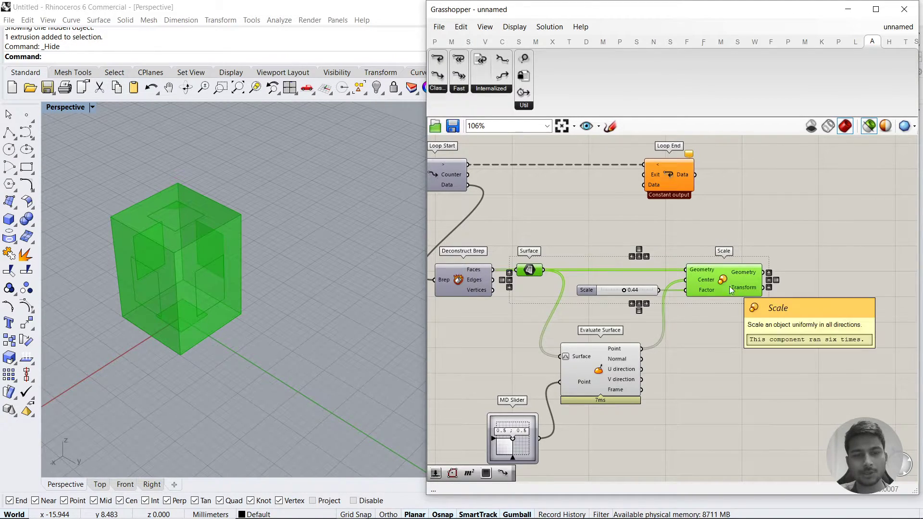
Check the selected-only previews of the Scale and Evaluate Surface components
left_click(735, 354)
right_click_drag(735, 354, 715, 345)
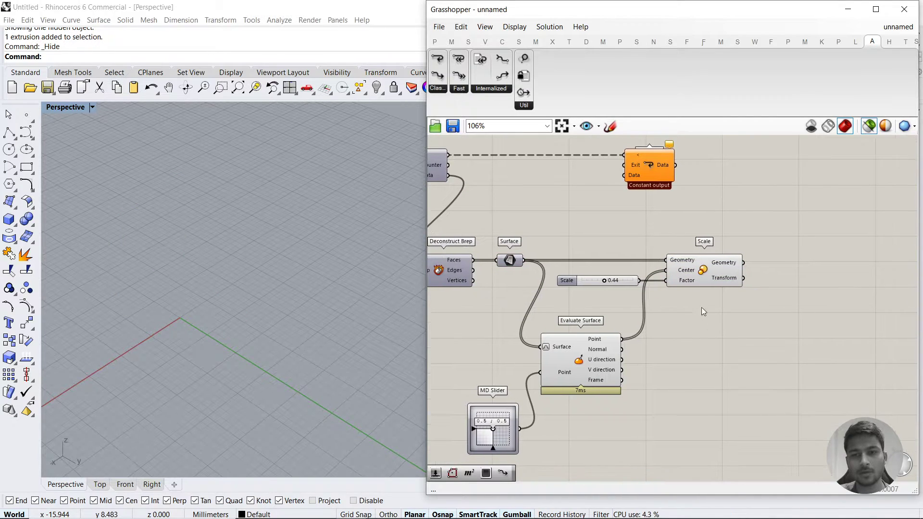
left_click(714, 266)
left_click_drag(741, 341, 621, 255)
left_click(705, 342)
left_click(595, 382)
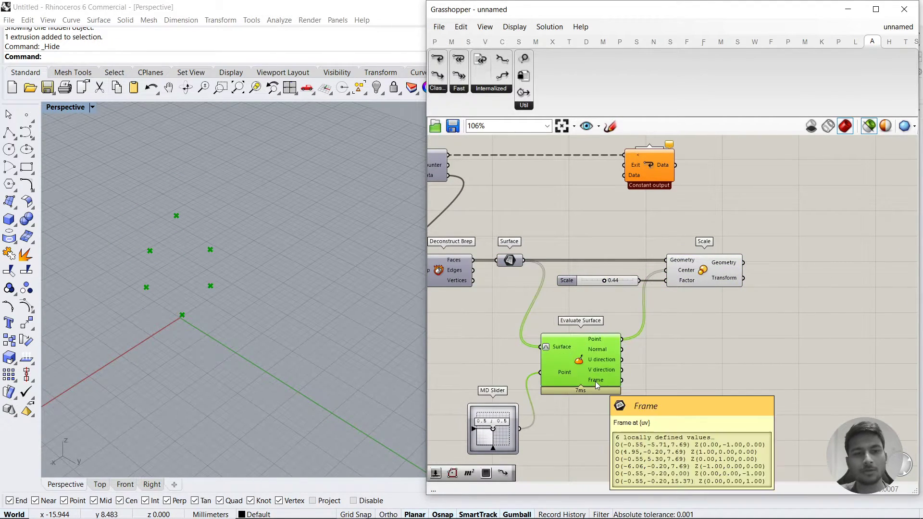
Add a Move component, feed its Geometry input from the Scale component's Geometry output, and turn off the selected-only preview
double_click(725, 341)
type("move")
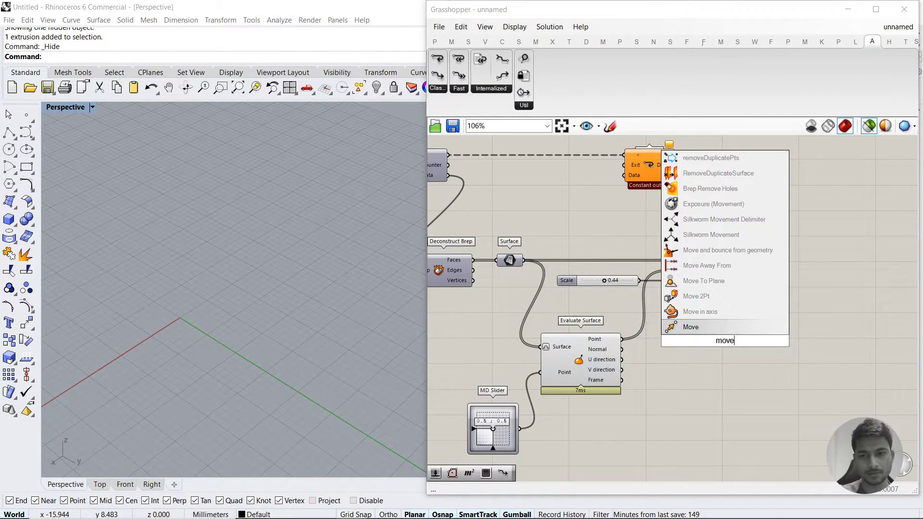
key("Return")
left_click_drag(726, 344, 761, 340)
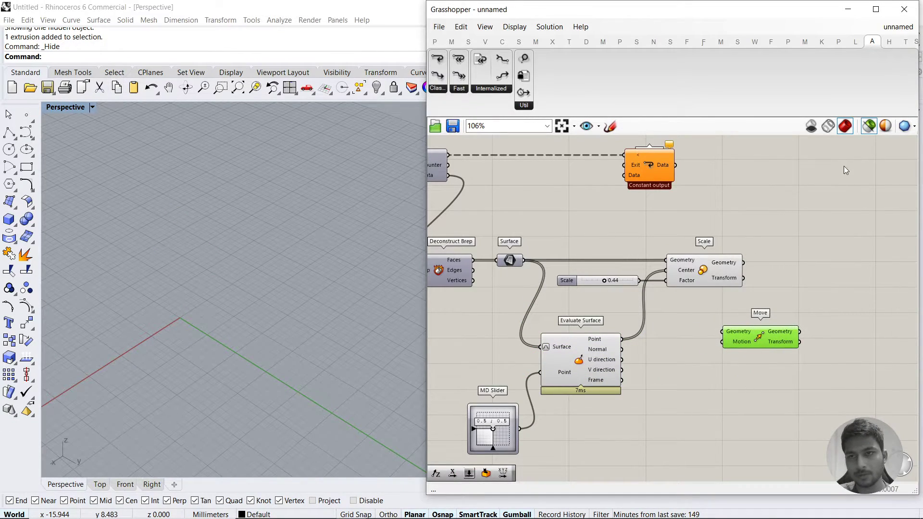
left_click(748, 258)
left_click_drag(743, 262, 787, 332)
left_click(766, 364)
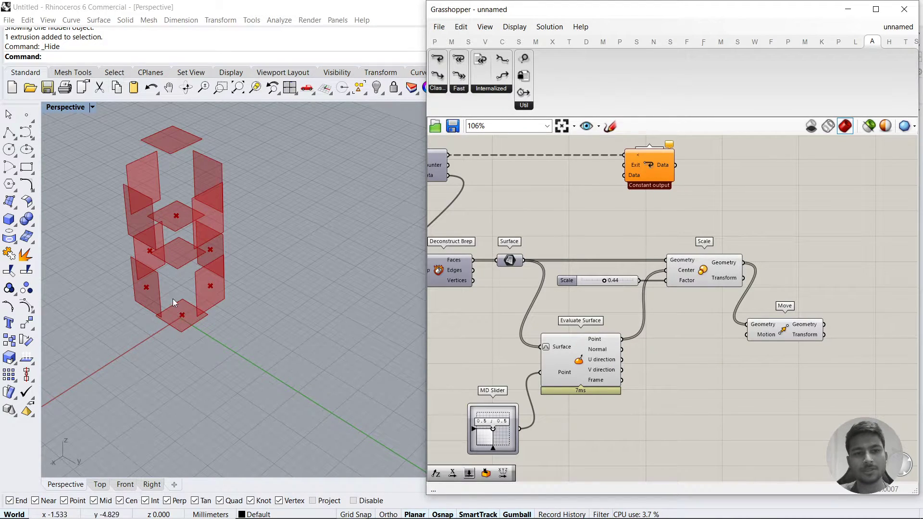
Connect Evaluate Surface's Frame output directly to the Move component's Motion input and check the displaced faces in the viewport
right_click_drag(172, 298, 255, 255)
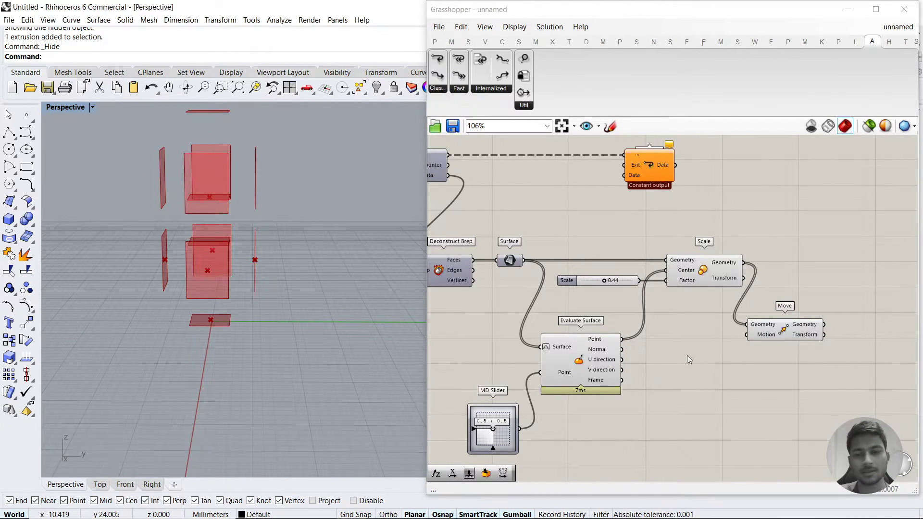
left_click_drag(621, 379, 679, 375)
left_click_drag(745, 339, 745, 339)
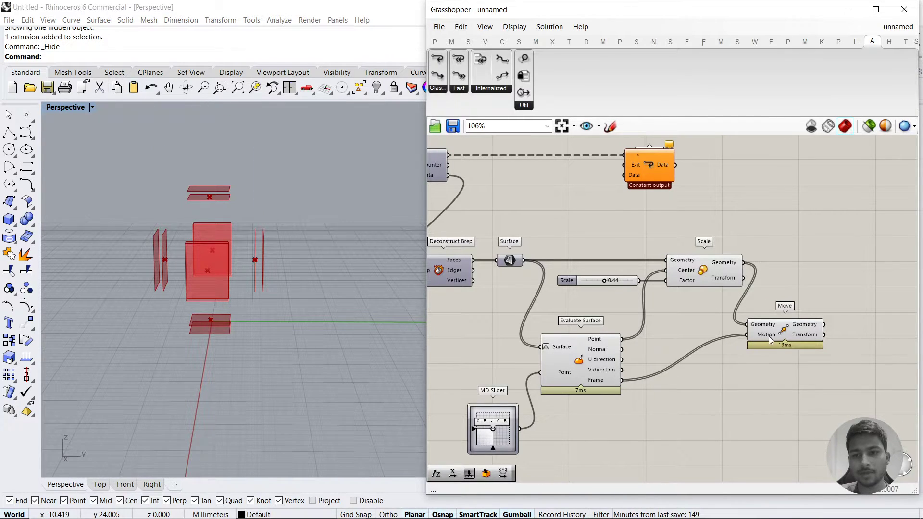
right_click_drag(282, 290, 240, 278)
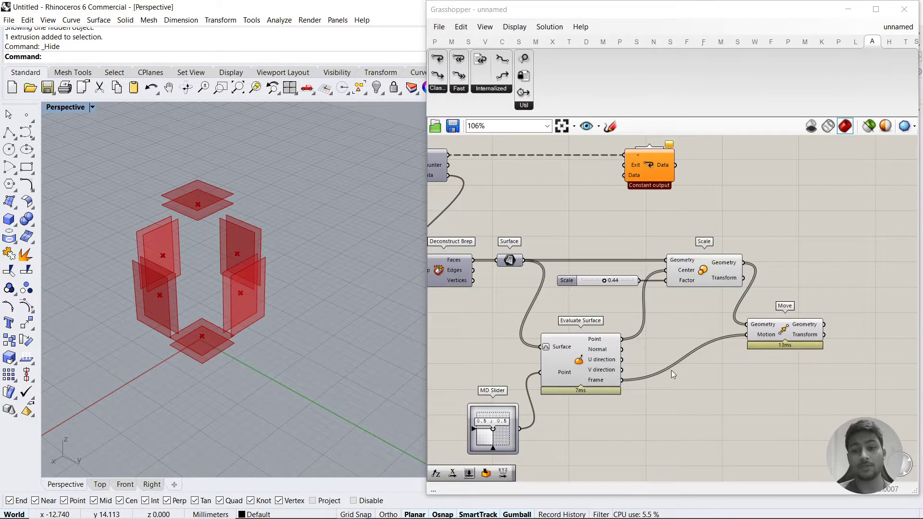
mouse_move(757, 339)
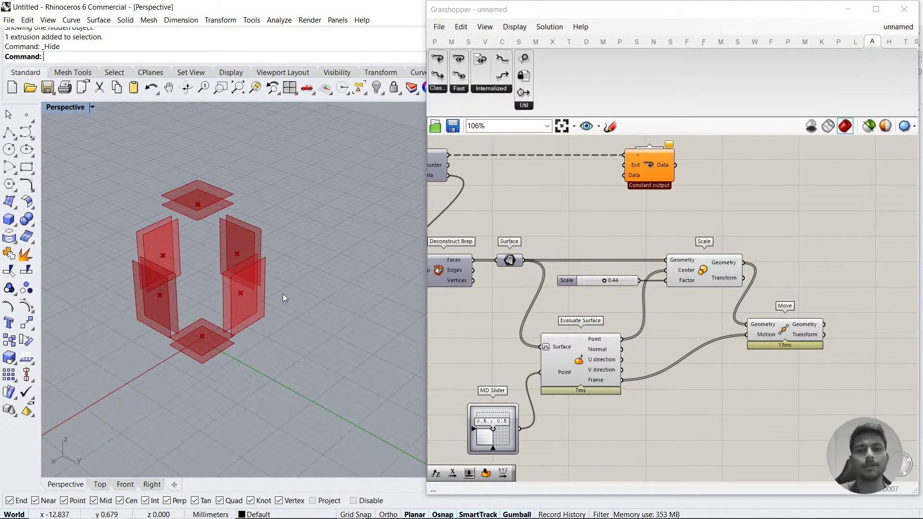
Add an Amplitude vector component between Evaluate Surface and the Move component
double_click(675, 406)
type("amp")
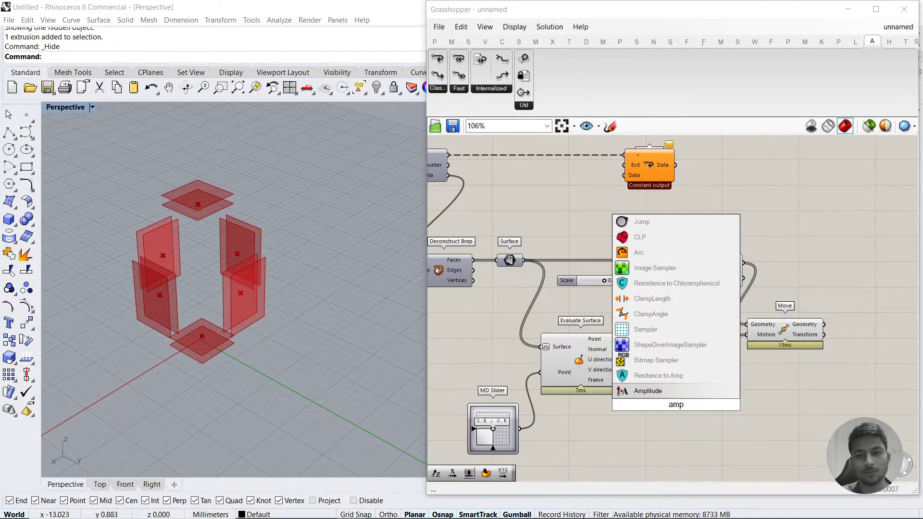
key("Return")
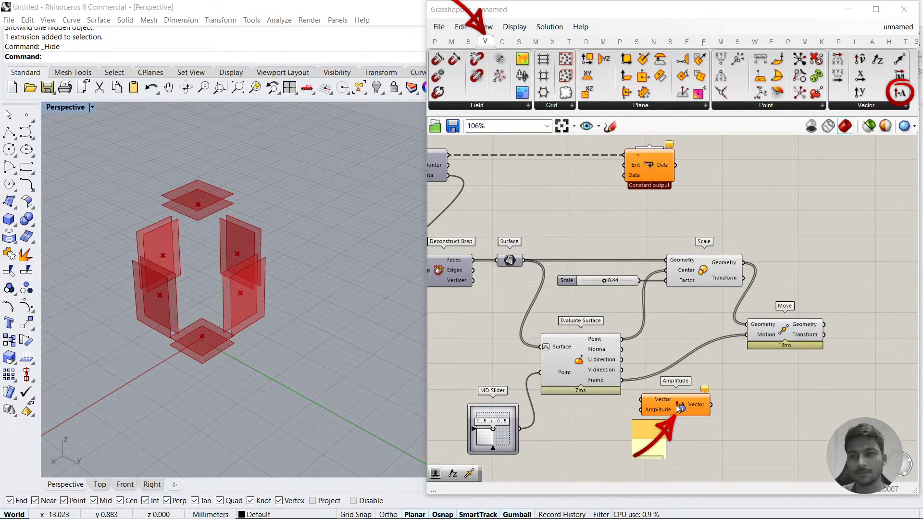
left_click(685, 409)
scroll(705, 406, "up", 5)
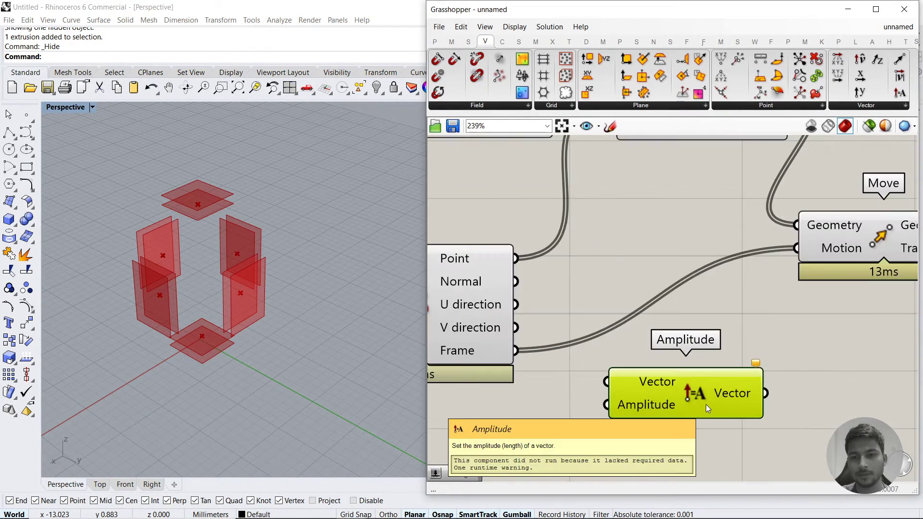
scroll(706, 404, "down", 2)
Connect Evaluate Surface's Frame output to Amplitude's Vector input and Amplitude's Vector output to Move's Motion input
left_click(641, 419)
left_click_drag(569, 365, 652, 384)
left_click_drag(740, 393, 775, 300)
left_click_drag(739, 393, 734, 378)
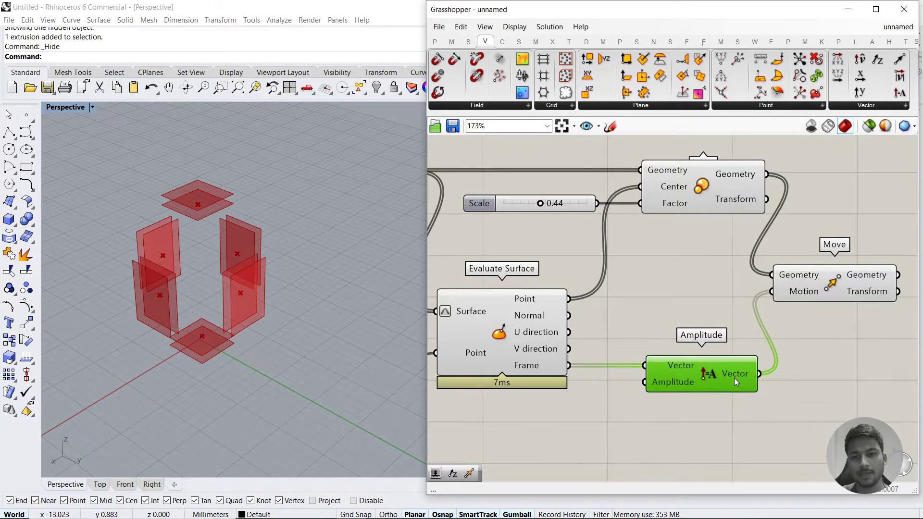
Add a number slider from the value 7.5, connect it to the Amplitude input and set it to 2.2
double_click(610, 424)
type("7.")
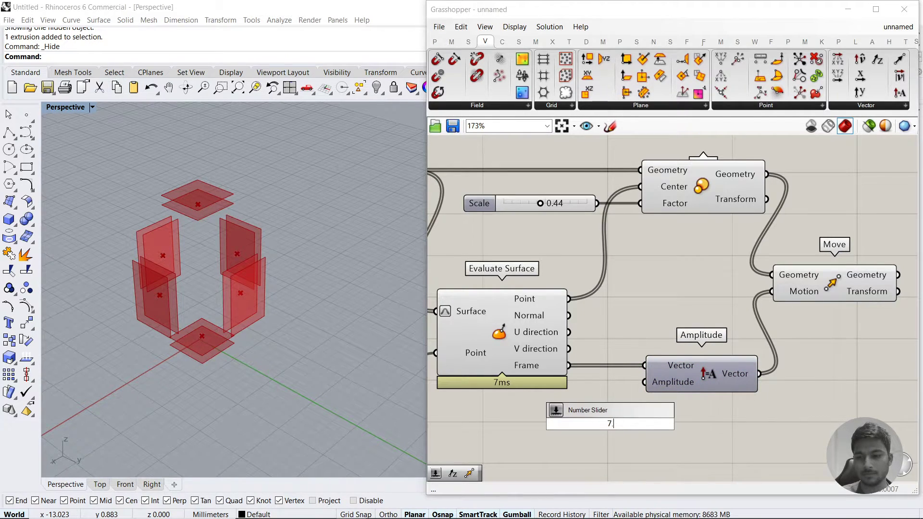
type("5")
key("Return")
left_click_drag(644, 382, 620, 431)
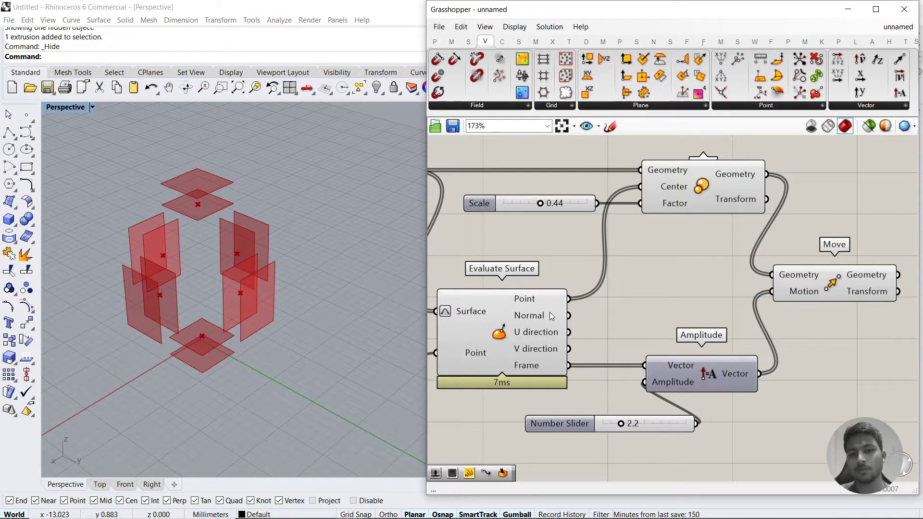
mouse_move(552, 316)
double_click(641, 317)
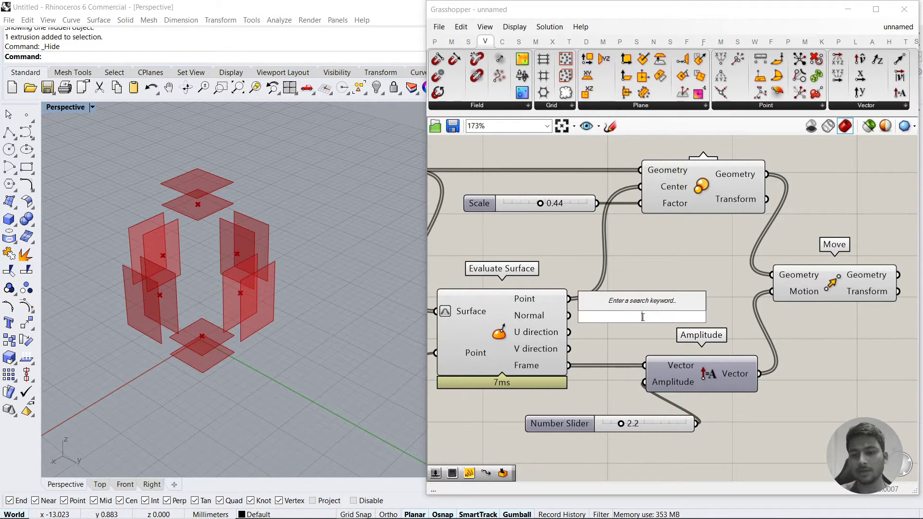
type("division")
key("Return")
left_click(642, 316)
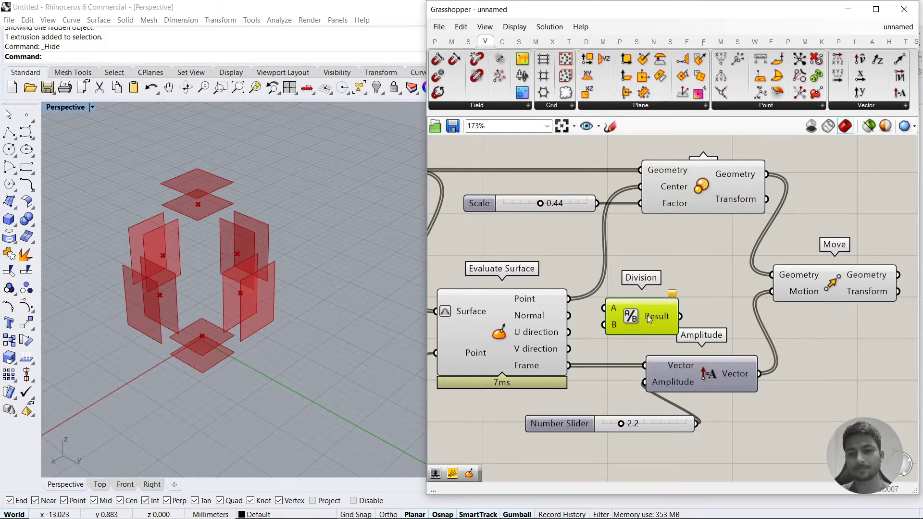
key("Delete")
Add a panel and connect Evaluate Surface's Normal output to it to read the normal vectors
double_click(646, 315)
type("panel")
key("Return")
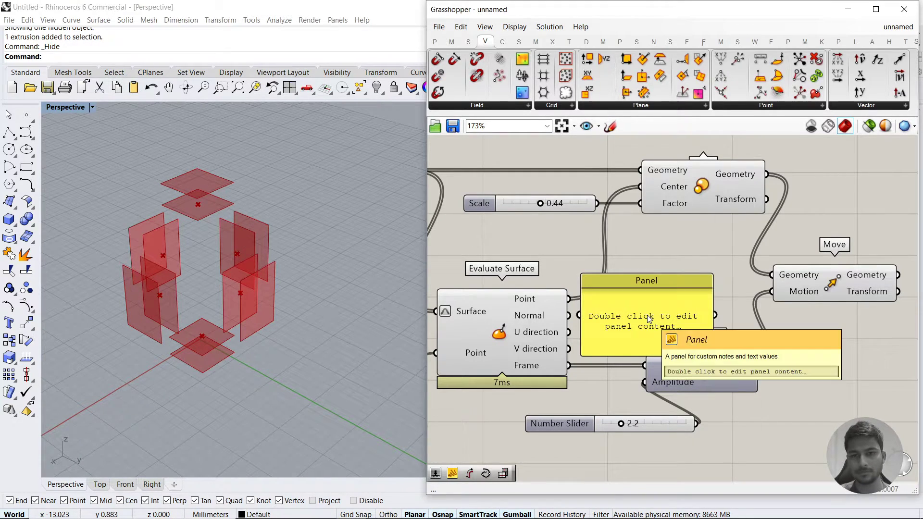
left_click_drag(618, 328, 635, 328)
left_click_drag(568, 315, 642, 327)
left_click(797, 340)
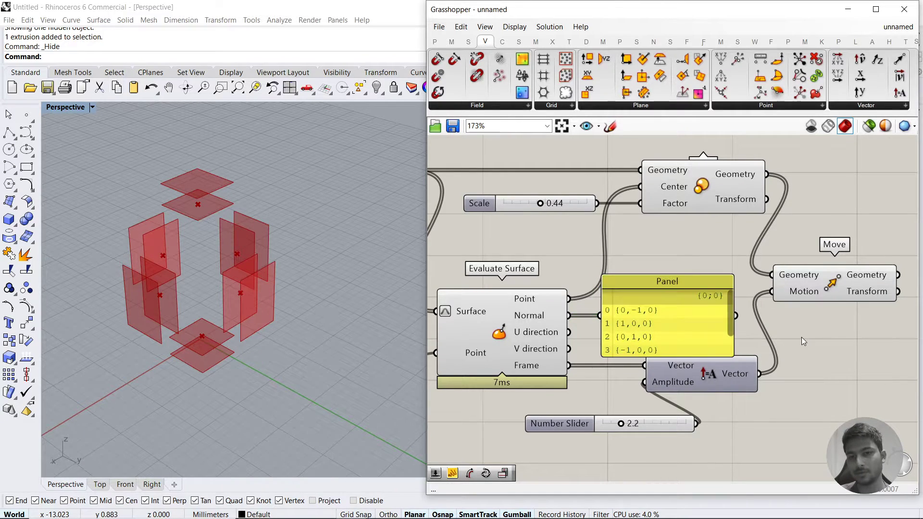
Try driving the Move component's Motion input from the normals panel, and delete the panel
left_click_drag(736, 315, 772, 291)
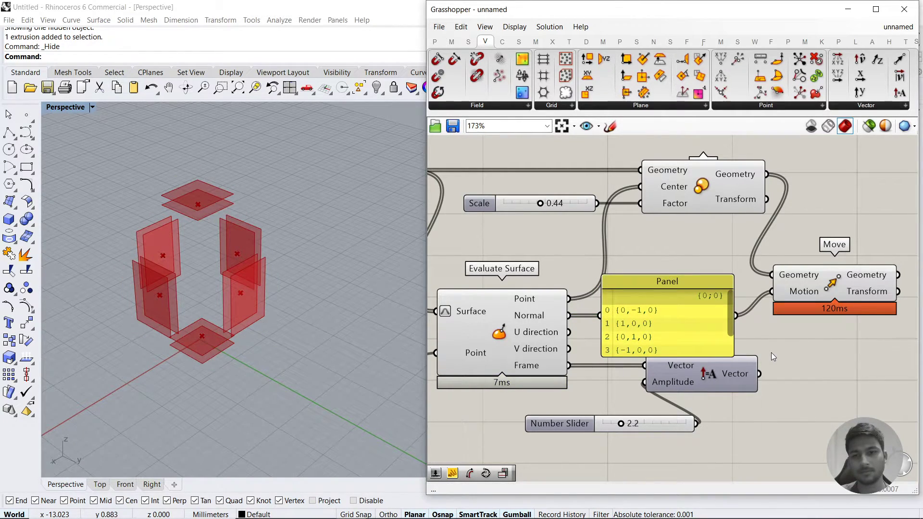
left_click(696, 318)
key("Delete")
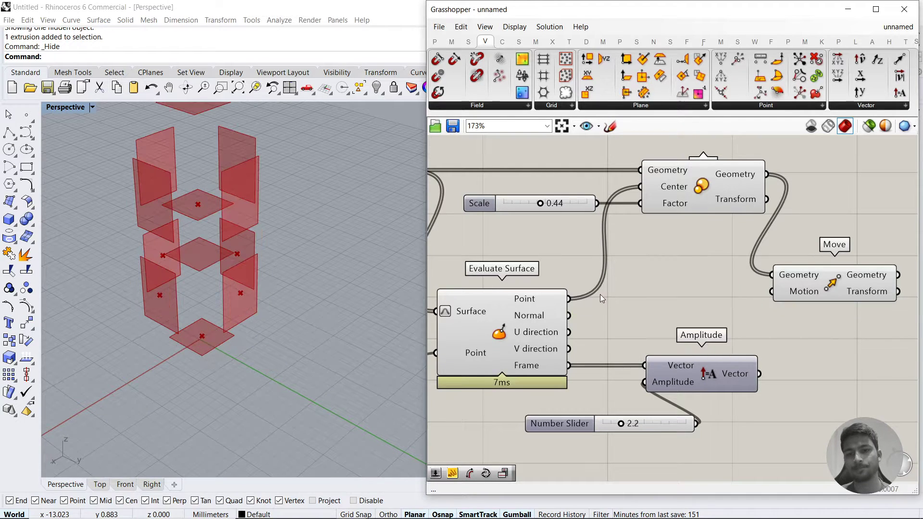
Try the Normal output as Amplitude's Vector input, and restore the wires from Frame to Amplitude and from Amplitude to Move's Motion
left_click_drag(573, 319, 674, 376)
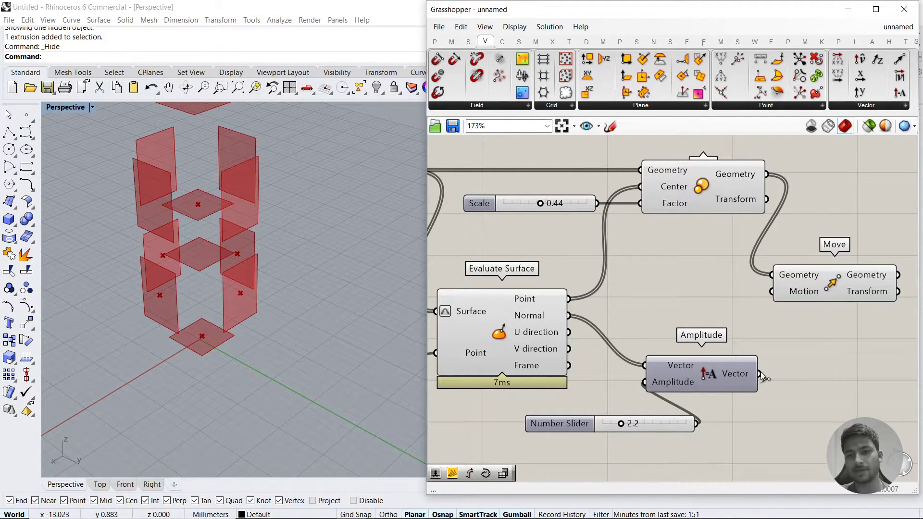
left_click_drag(762, 376, 772, 292)
mouse_move(621, 423)
left_mouse_down()
mouse_move(639, 423)
mouse_move(621, 423)
left_mouse_up()
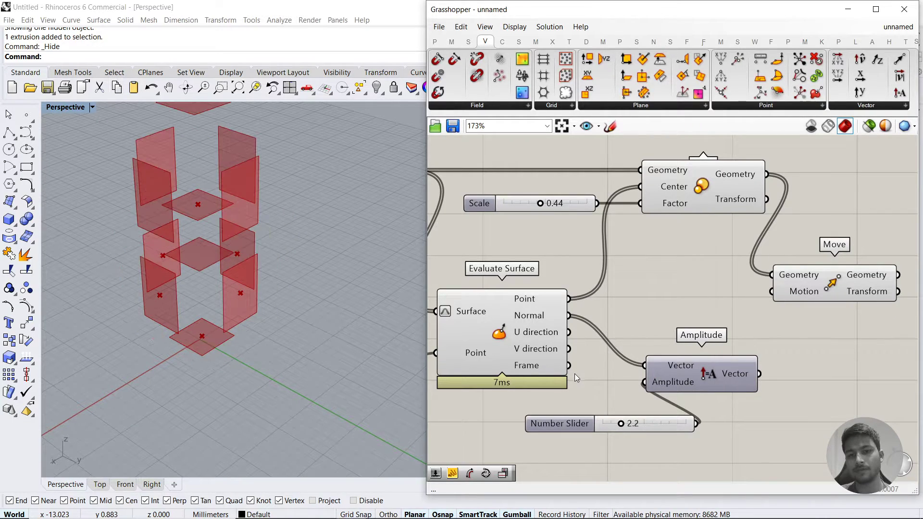
left_click_drag(568, 367, 646, 365)
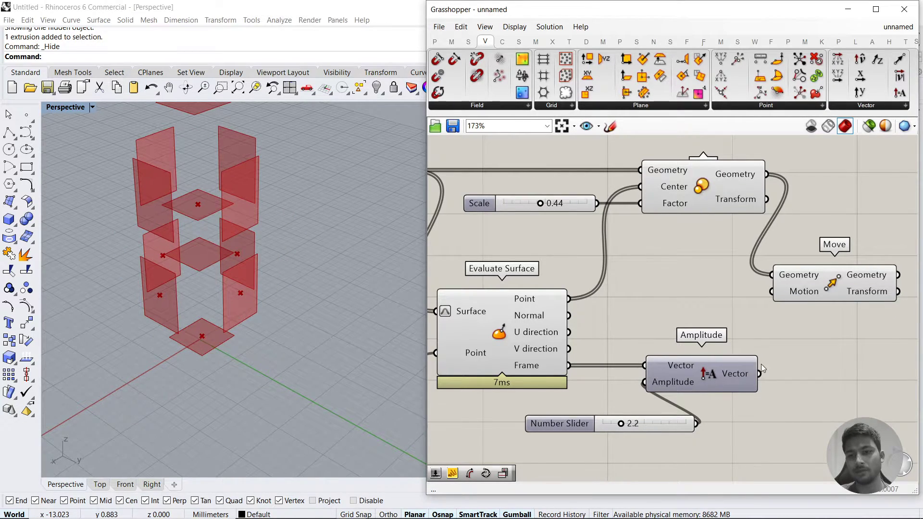
left_click_drag(759, 374, 771, 291)
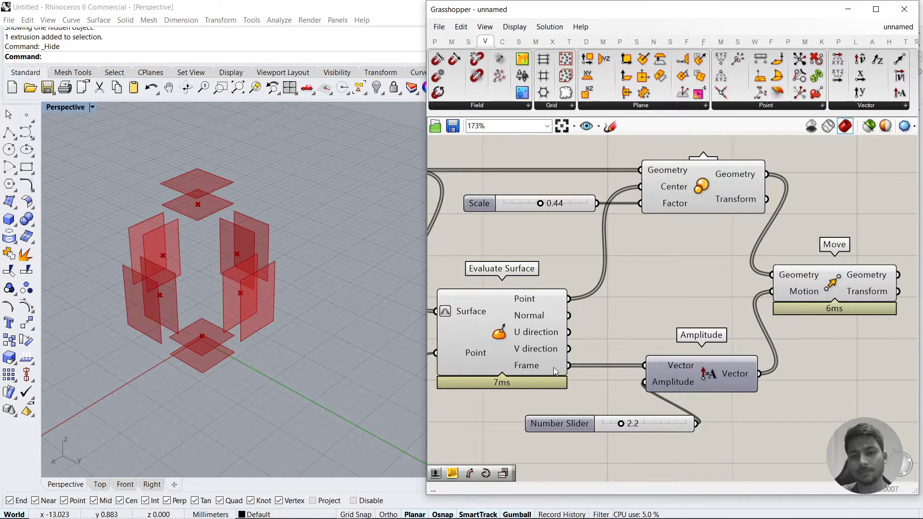
Inspect Evaluate Surface's Frame output in a temporary panel and delete that panel
double_click(641, 310)
type("//")
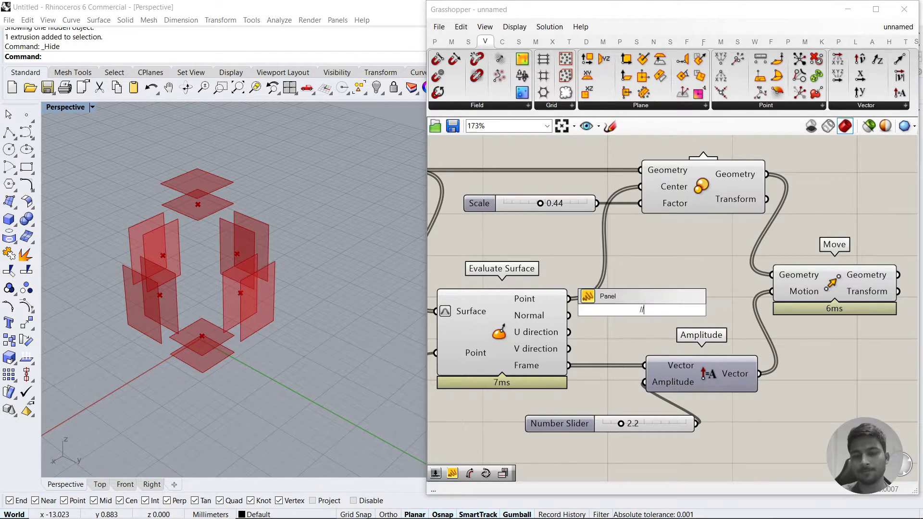
key("Return")
left_click_drag(570, 366, 574, 310)
left_click_drag(641, 324, 665, 321)
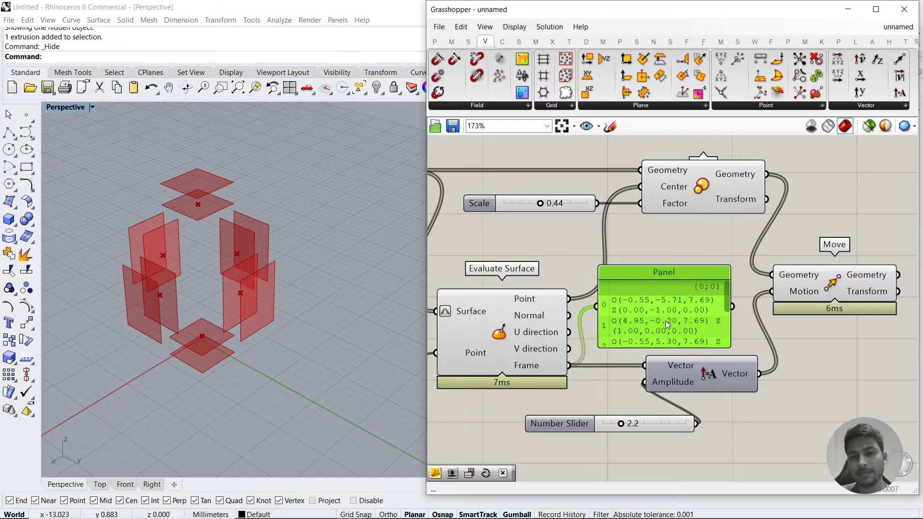
mouse_move(730, 298)
left_mouse_down()
mouse_move(731, 342)
mouse_move(738, 304)
left_mouse_up()
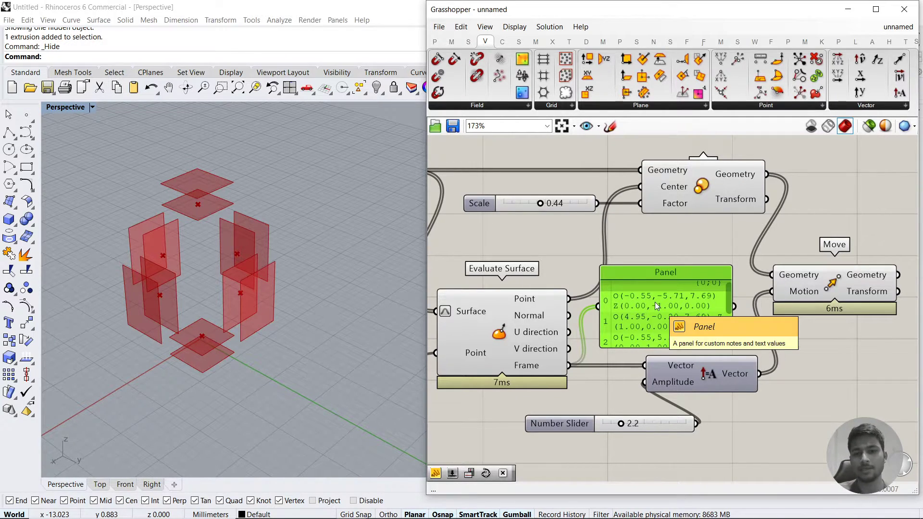
key("Delete")
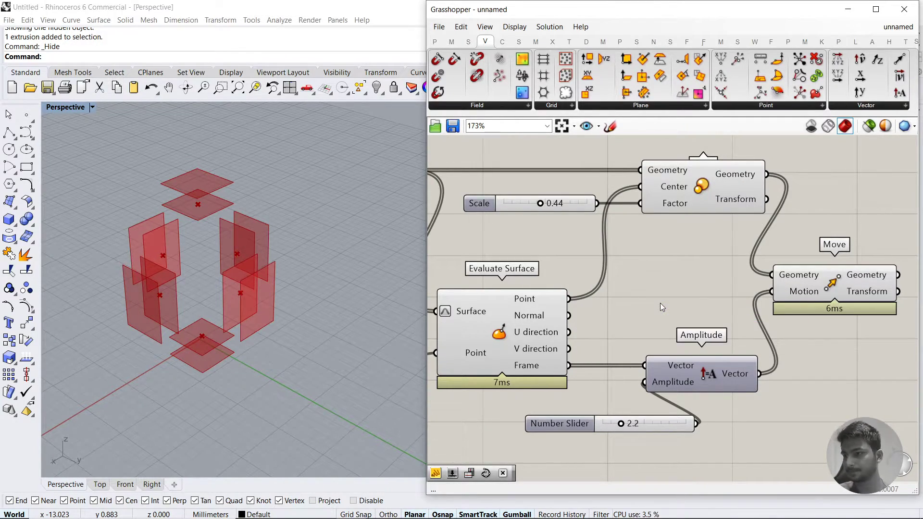
Set the slider feeding the Amplitude component to 4.0 and shift it clear of the component
scroll(658, 304, "down", 1)
left_click(713, 361)
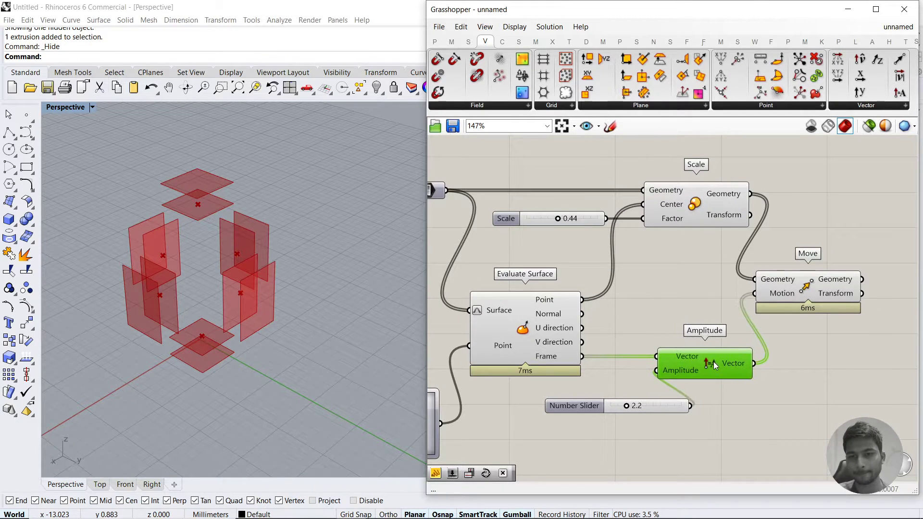
left_click_drag(659, 408, 607, 408)
left_click(609, 365)
right_click_drag(609, 365, 716, 249)
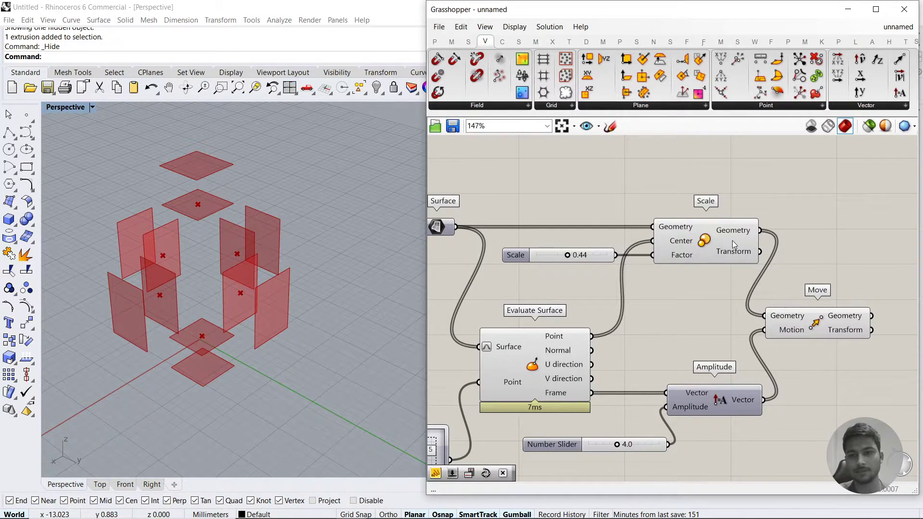
Hide the Scale component's preview
left_click(732, 240)
middle_click(731, 238)
left_click(780, 193)
Turn on the preview of the Surface component that holds the box faces
right_click_drag(546, 234, 676, 233)
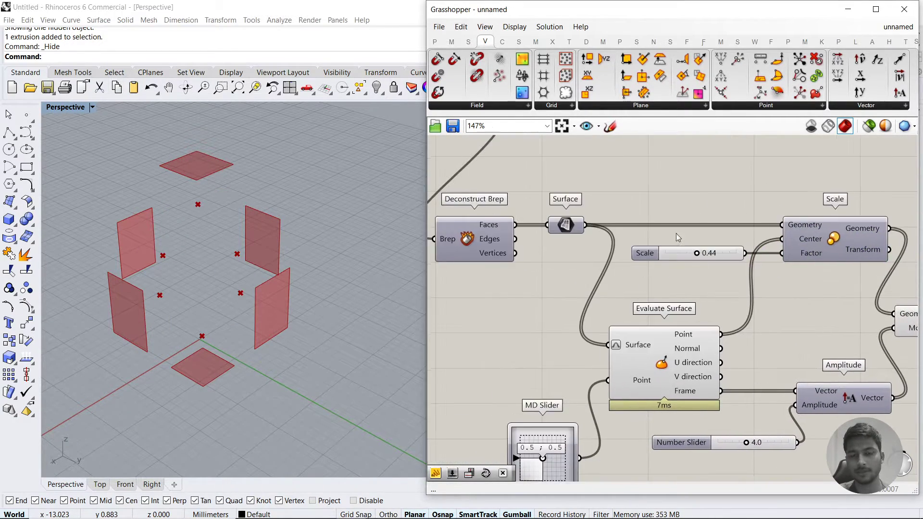
left_click(565, 225)
middle_click(565, 225)
left_click(614, 178)
left_click(641, 192)
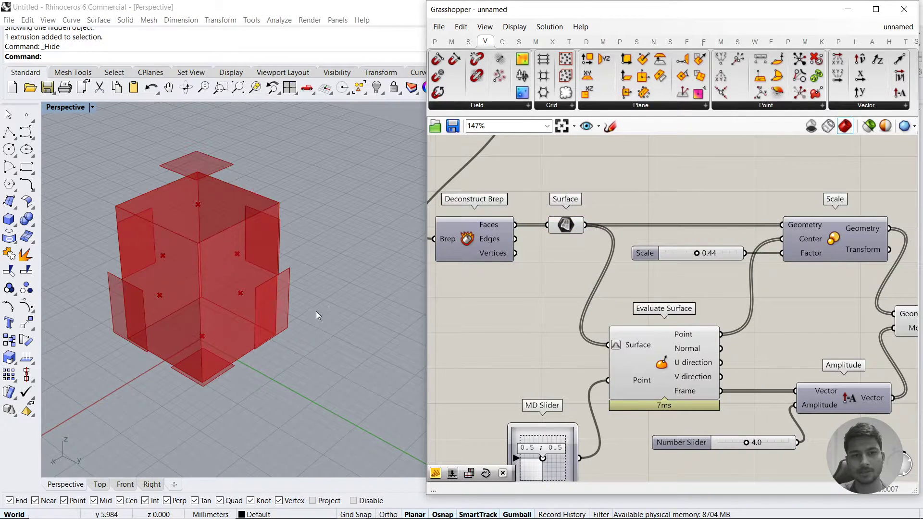
Hide the Evaluate Surface preview and select the Move component to check its offset faces around the box
right_click_drag(316, 315, 250, 289)
left_click(663, 376)
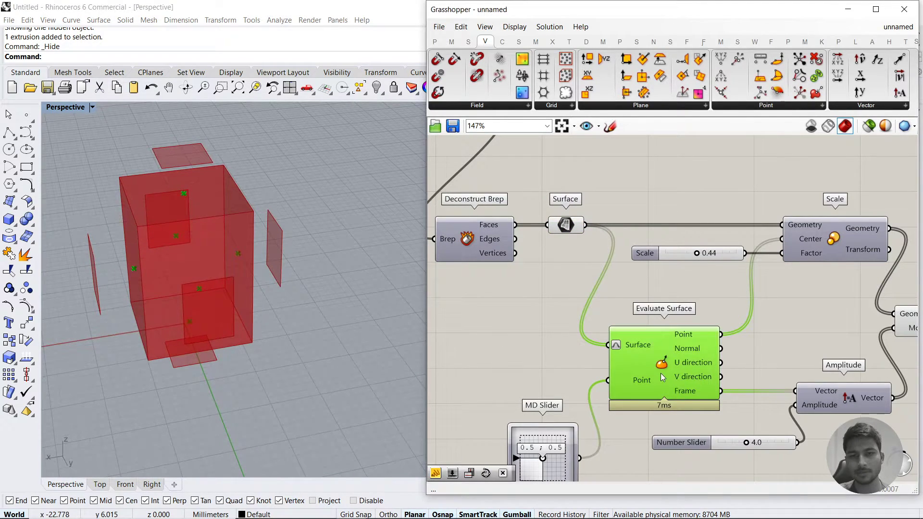
middle_click(707, 333)
left_click(719, 313)
right_click_drag(783, 355, 651, 342)
left_click(826, 315)
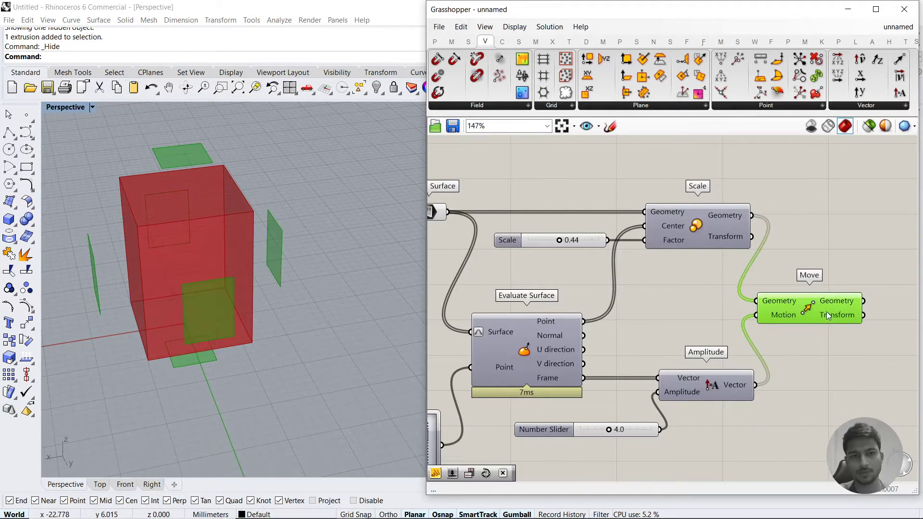
left_click(827, 337)
right_click_drag(201, 313, 346, 260)
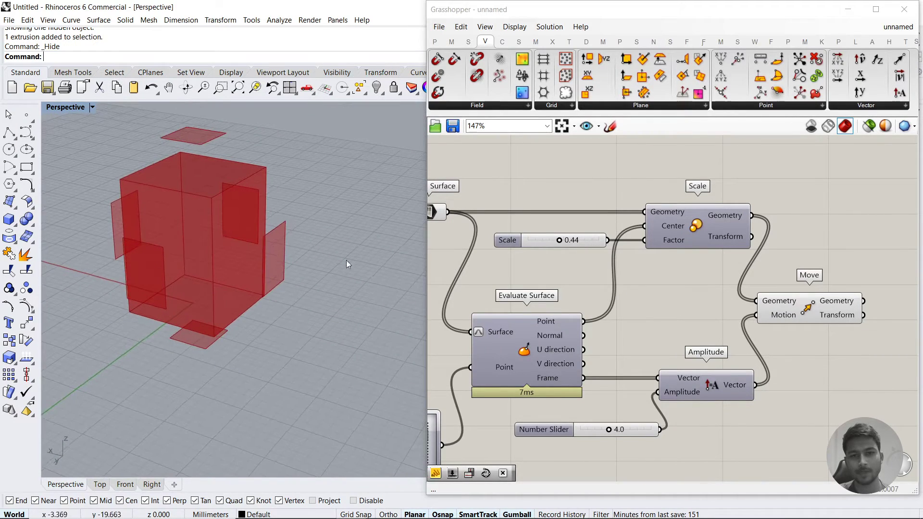
right_click_drag(669, 346, 740, 393)
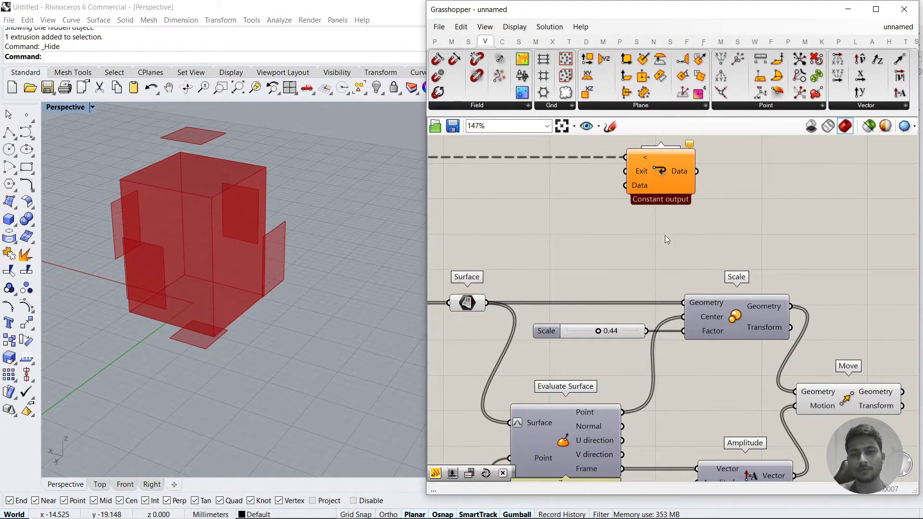
Move the Loop End component farther away to free canvas space beyond the Move component
scroll(664, 234, "down", 3)
left_click_drag(612, 230, 859, 226)
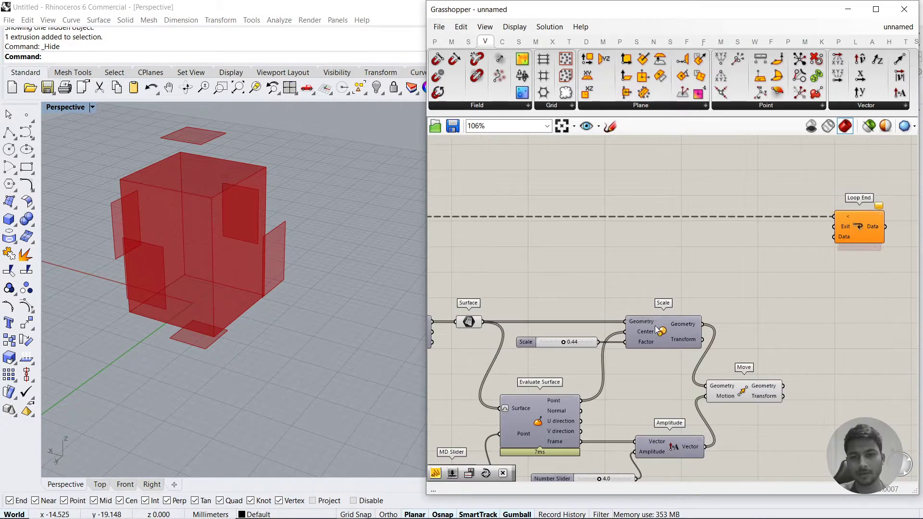
right_click_drag(655, 401, 746, 288)
right_click_drag(524, 235, 557, 289)
Add a Curve parameter above the Surface component and feed it from the Surface output to get the box face outlines
scroll(567, 305, "up", 4)
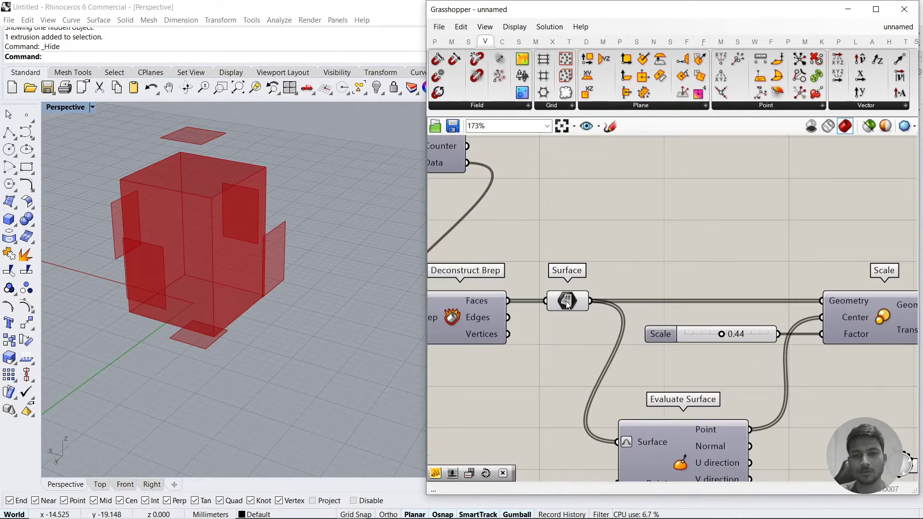
left_click(567, 302)
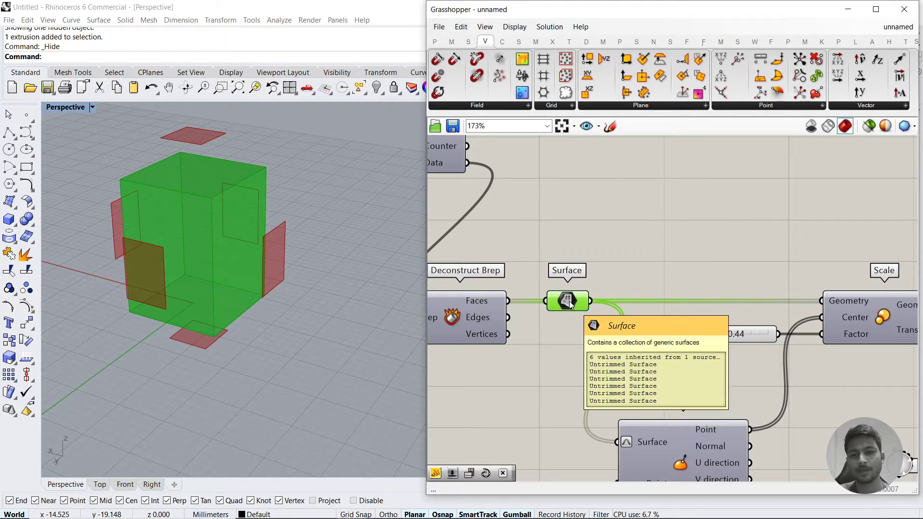
right_click_drag(569, 305, 646, 305)
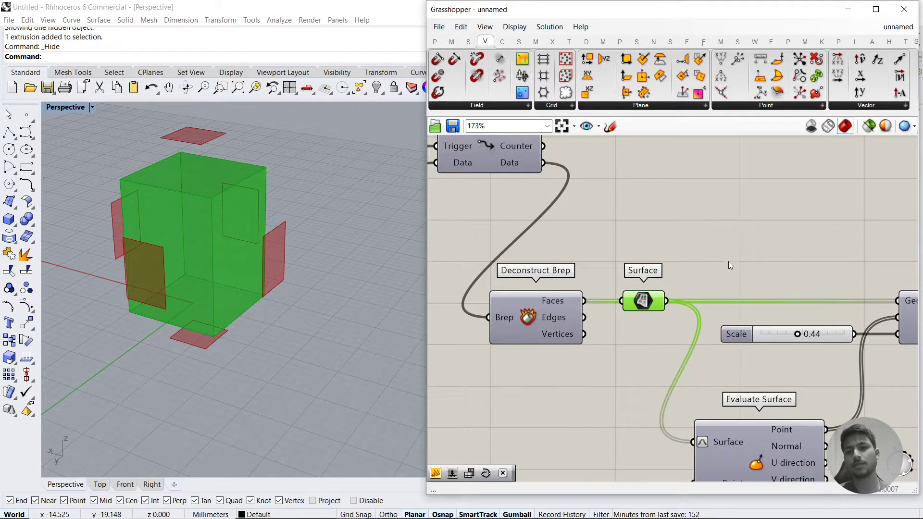
double_click(725, 212)
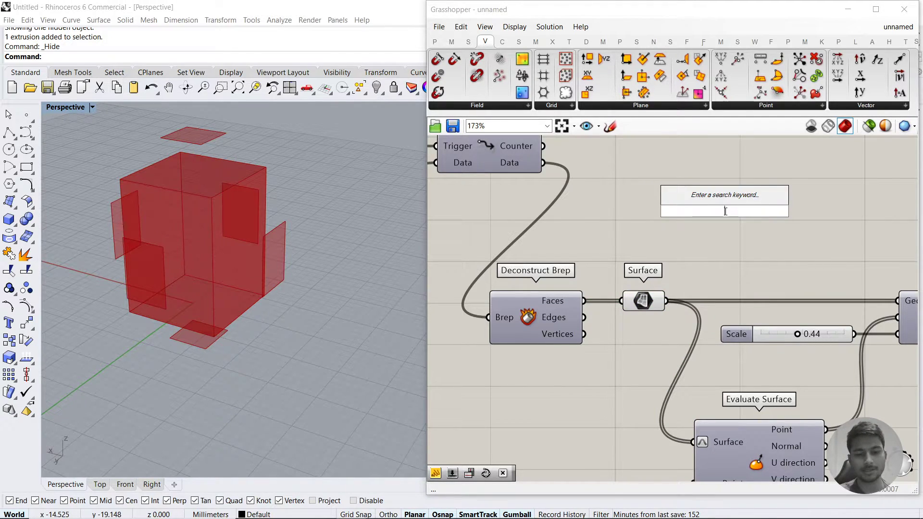
type("curve")
key("Return")
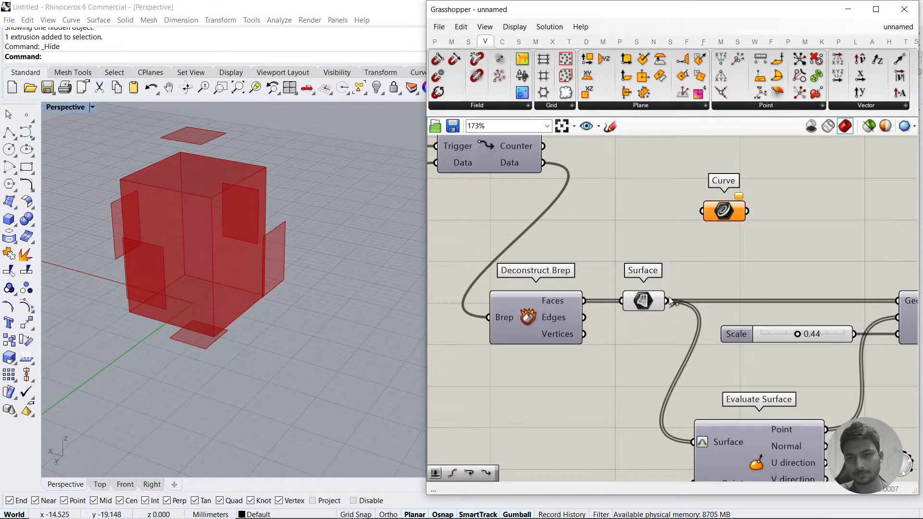
left_click_drag(669, 300, 702, 211)
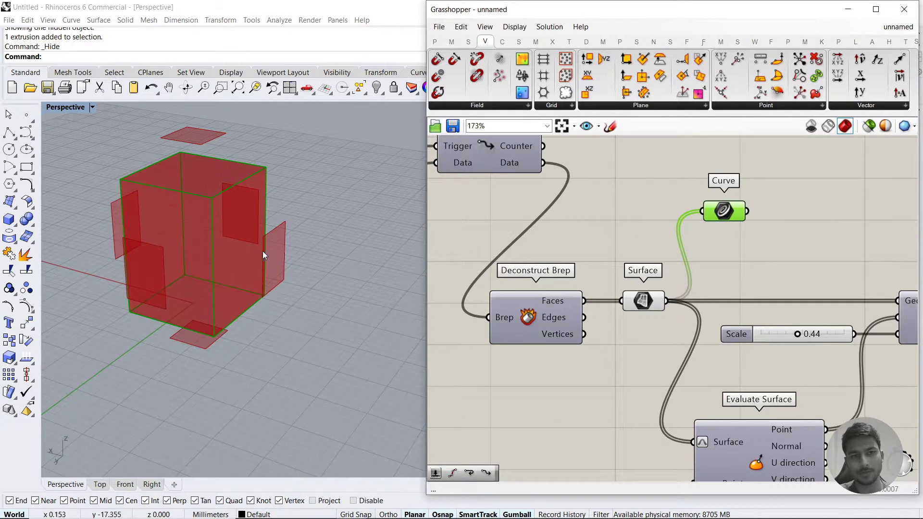
right_click_drag(262, 251, 220, 212)
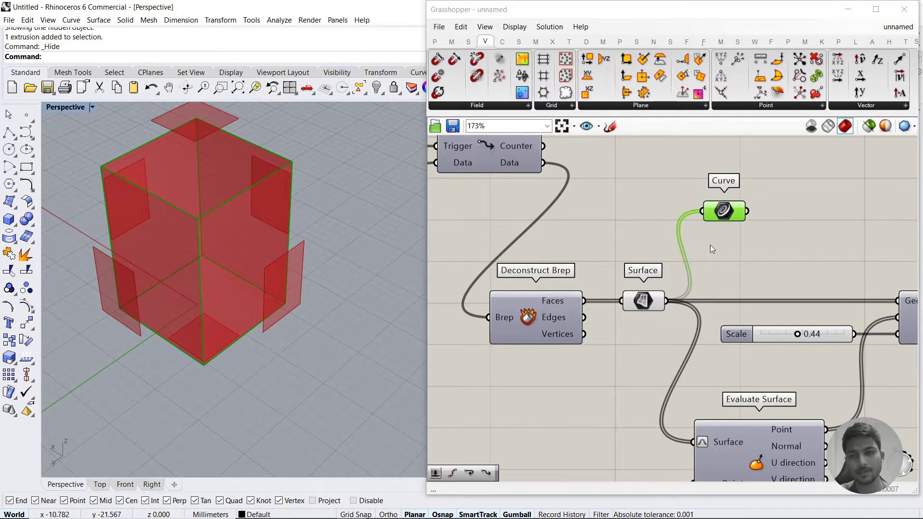
Add a second Curve parameter near the Move component and widen the Grasshopper window
right_click_drag(710, 245, 516, 265)
right_click_drag(833, 347, 745, 322)
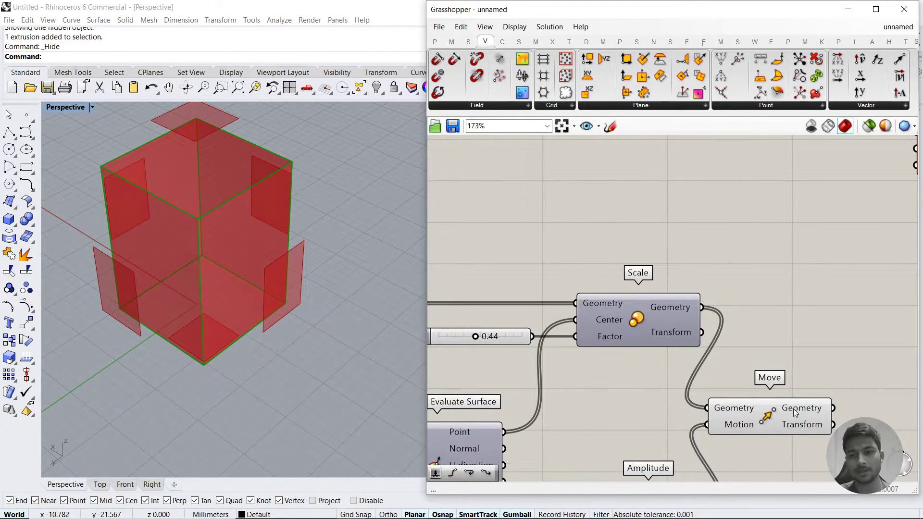
double_click(786, 290)
type("curve")
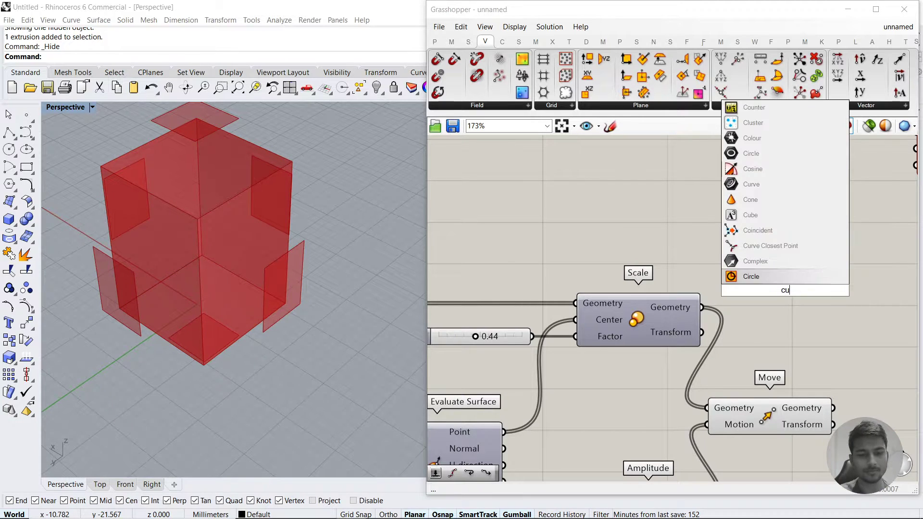
key("Return")
scroll(769, 303, "down", 2)
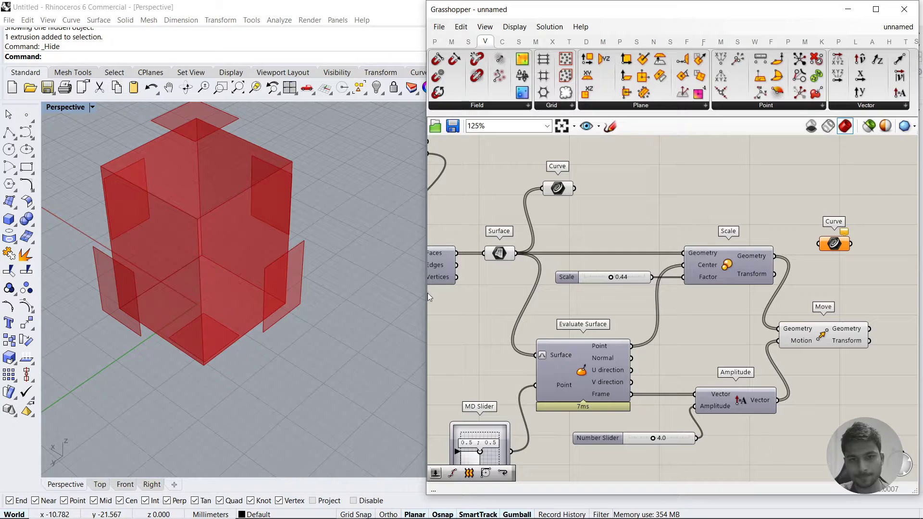
left_click_drag(372, 288, 373, 288)
scroll(688, 309, "down", 1)
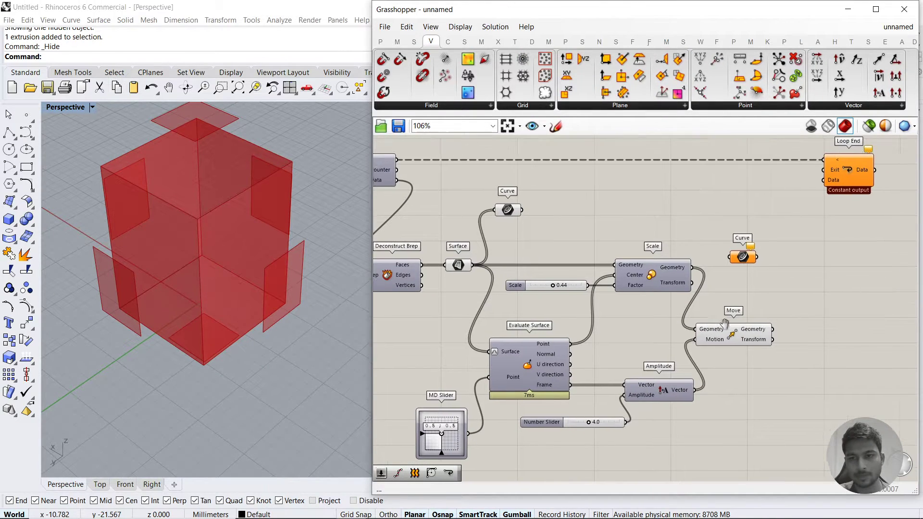
Shift the second Curve parameter clear of the Move component and connect Move's Geometry output to it
left_click(739, 340)
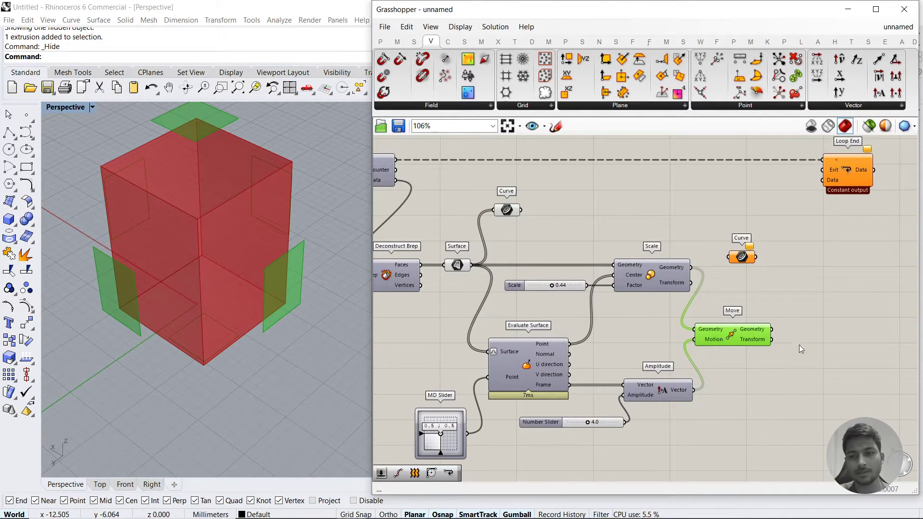
left_click_drag(741, 257, 782, 270)
left_click_drag(771, 330, 769, 269)
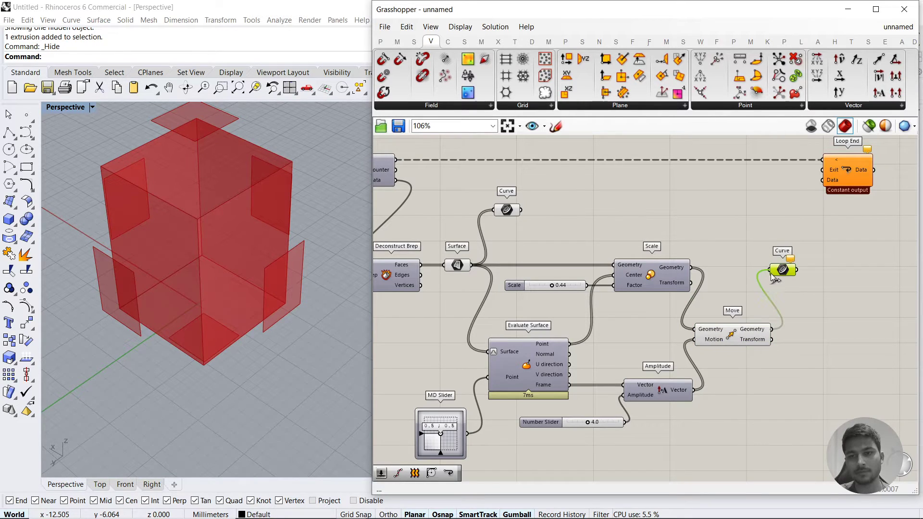
left_click_drag(772, 373, 714, 313)
left_click(860, 368)
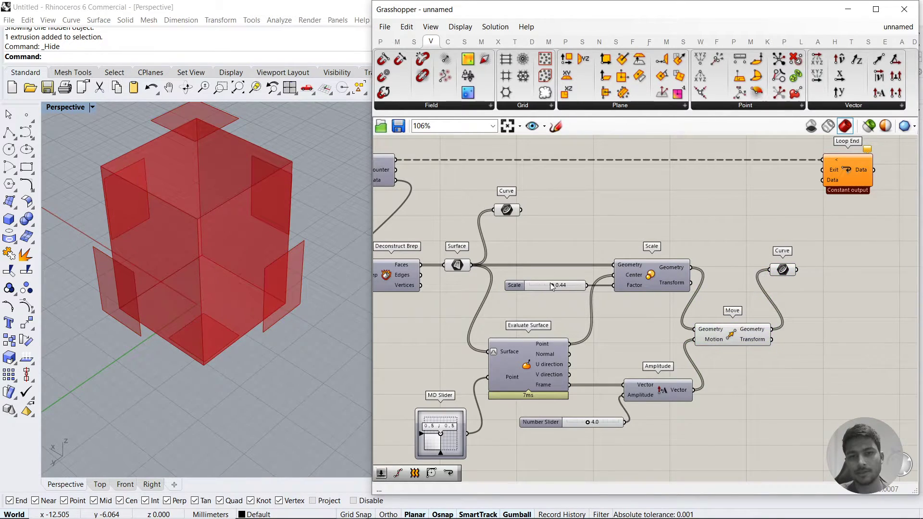
Examine the geometry held by the Surface, Move and two Curve components by selecting them one after another
right_click_drag(492, 272, 593, 277)
left_click(558, 270)
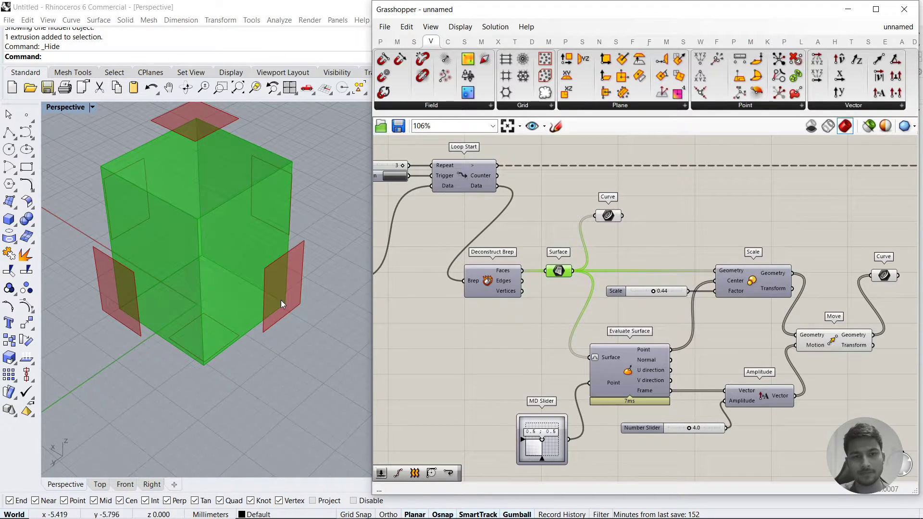
left_click(609, 217)
right_click_drag(722, 275, 629, 266)
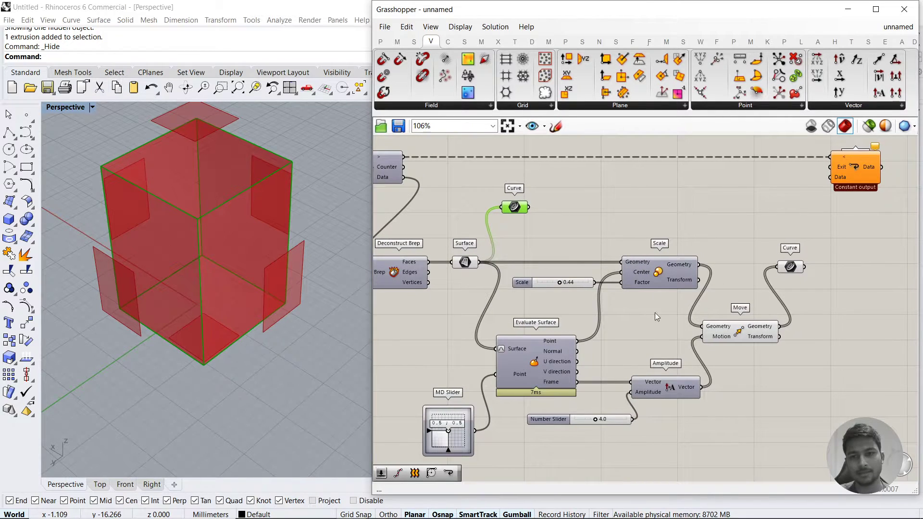
left_click(651, 278)
left_click(744, 333)
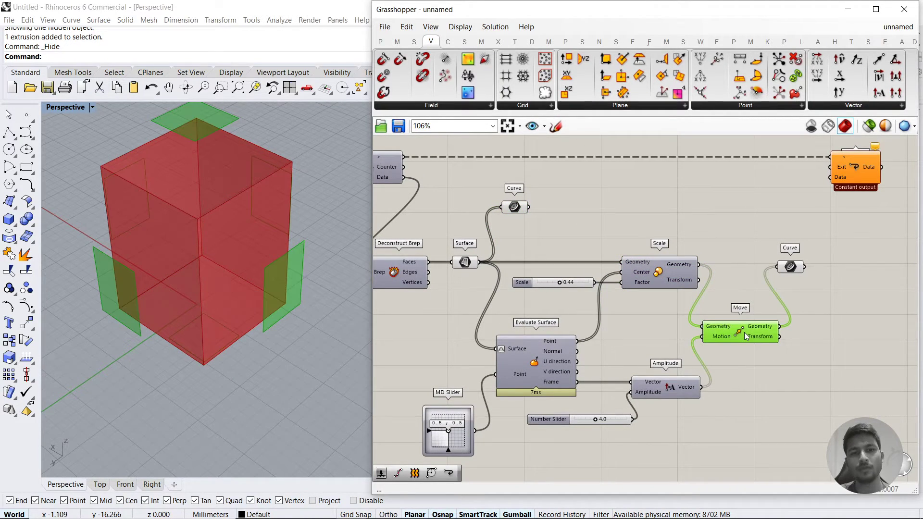
mouse_move(760, 328)
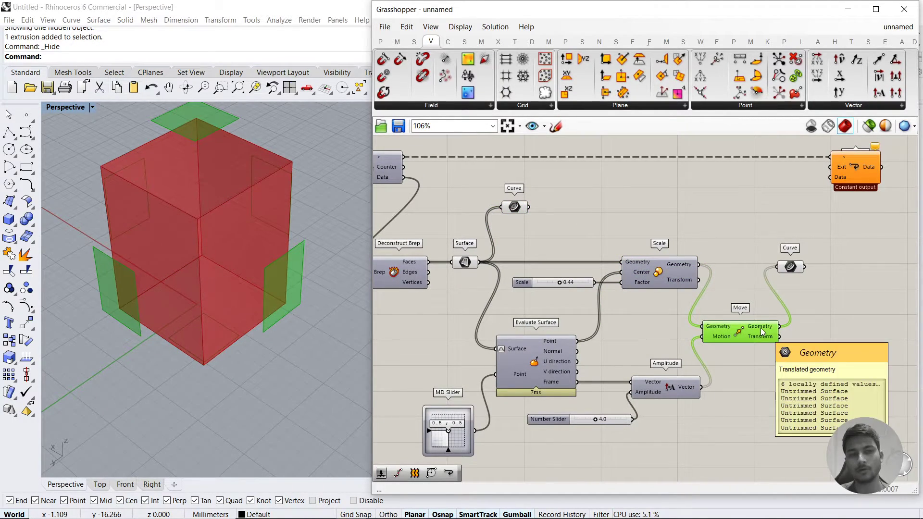
left_click(778, 293)
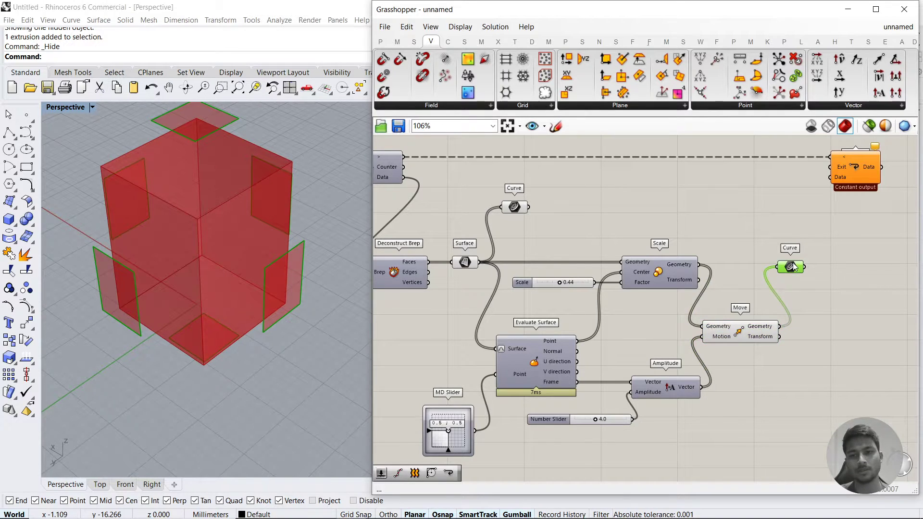
Hide the previews of the Move and Surface components, and shift the Curve parameter fed by Surface to above Scale
left_click_drag(646, 279, 647, 280)
middle_click(690, 293)
left_click(726, 250)
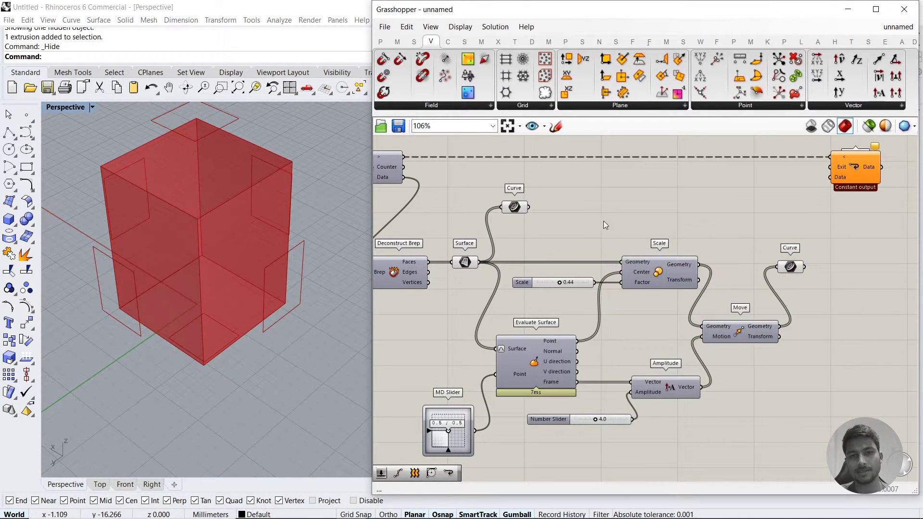
left_click_drag(514, 208, 671, 207)
left_click(465, 262)
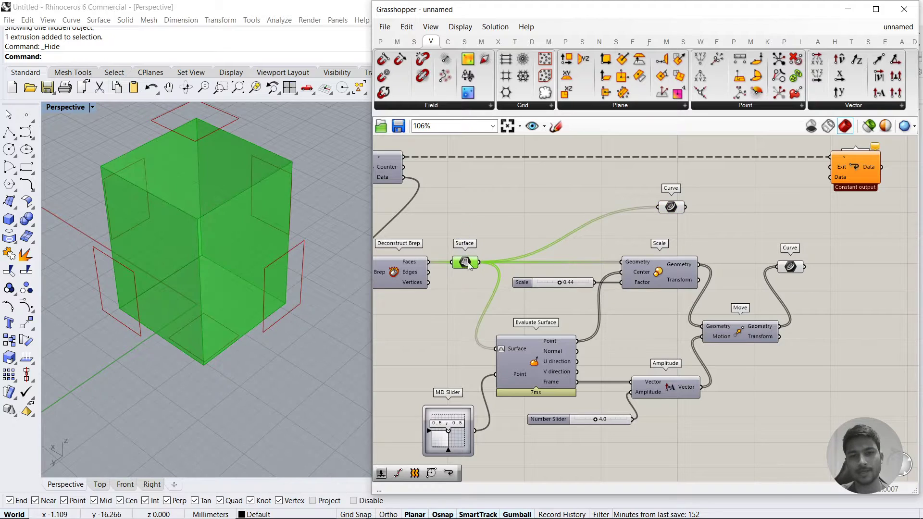
middle_click(477, 255)
left_click(515, 219)
Add a Loft component and connect both Curve parameters to its Curves input
right_click_drag(799, 221, 777, 219)
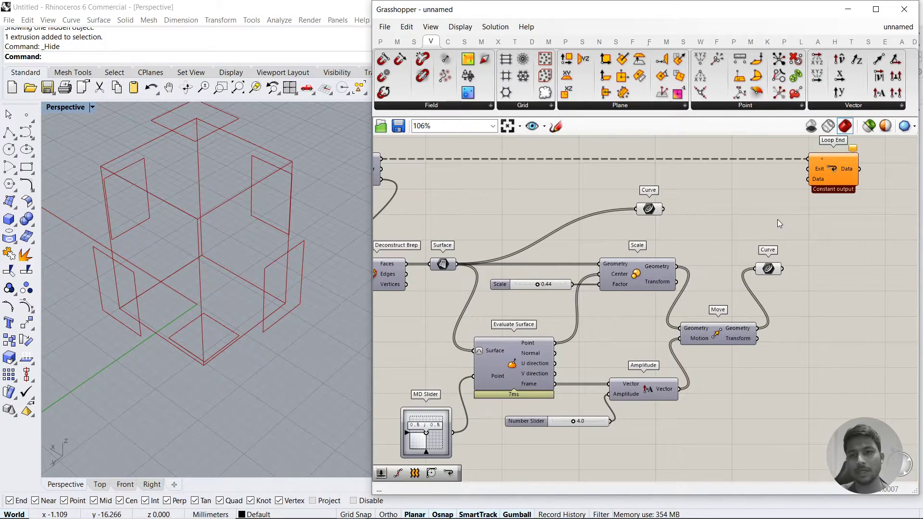
double_click(777, 219)
type("loft")
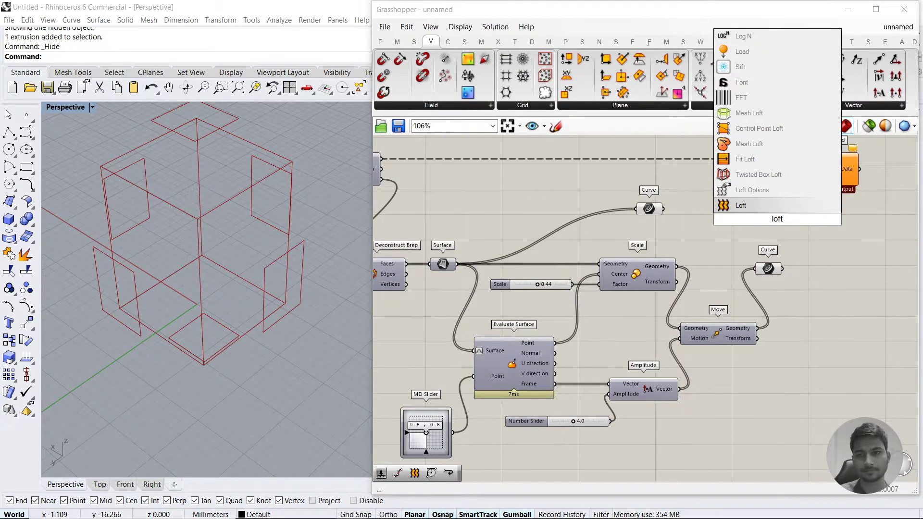
key("Return")
scroll(708, 220, "up", 3)
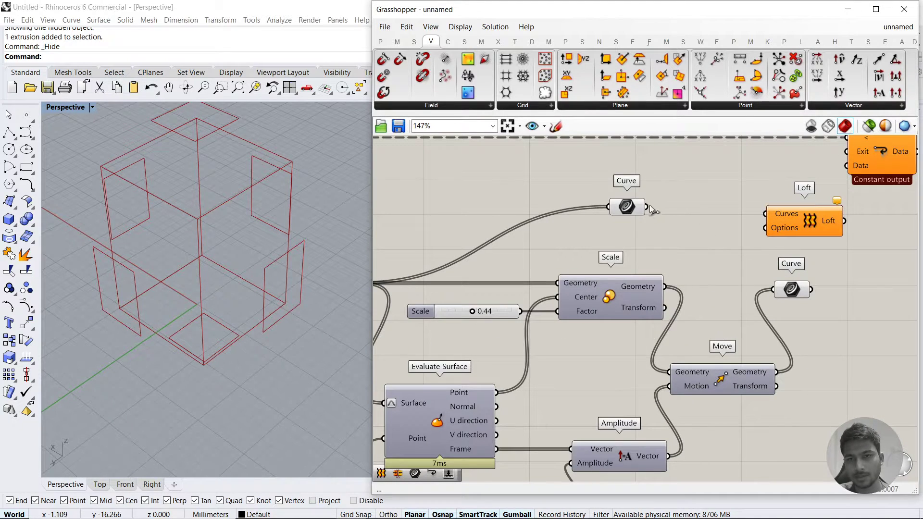
left_click_drag(647, 207, 809, 215)
left_click(835, 286)
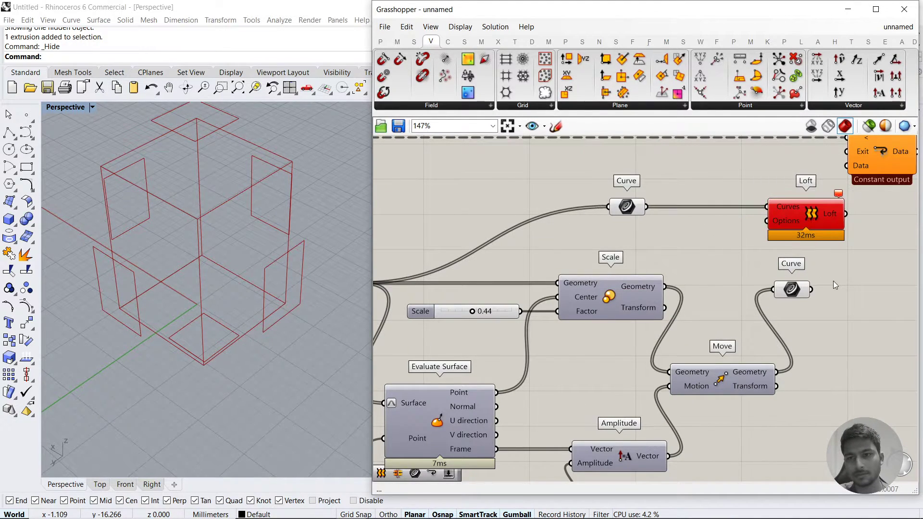
left_click_drag(811, 290, 767, 207, "shift")
right_click_drag(822, 270, 759, 289)
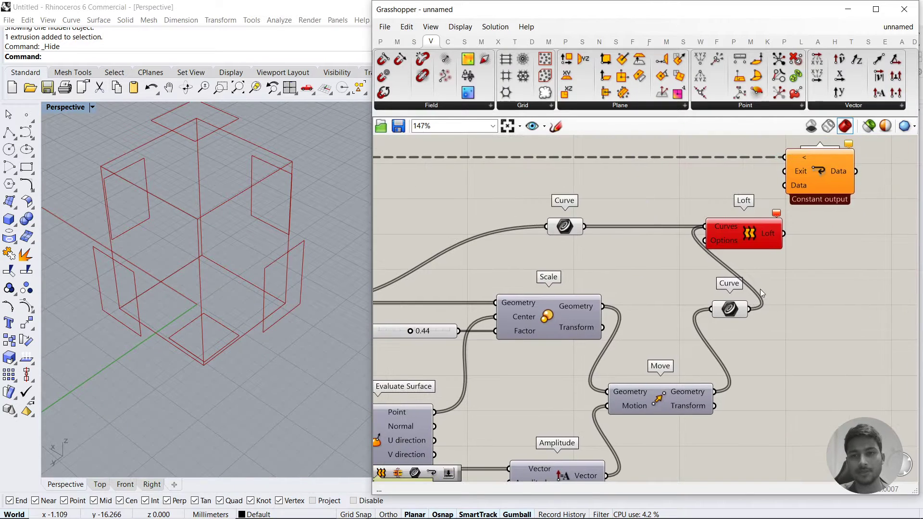
Place the Loft component past the two Curve parameters and move Loop End beyond it
left_click_drag(750, 243, 851, 243)
right_click_drag(851, 243, 755, 306)
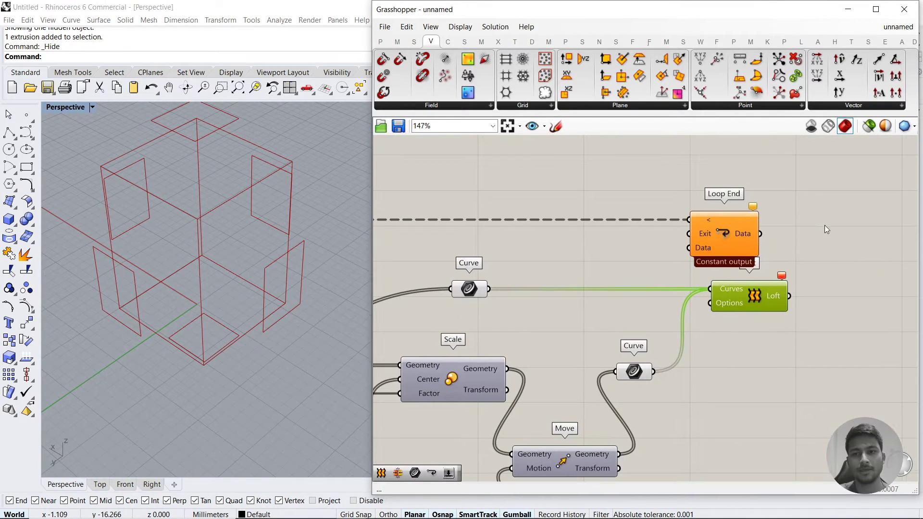
left_click(754, 221)
left_click_drag(754, 221, 892, 222)
left_click(771, 314)
scroll(771, 313, "down", 2)
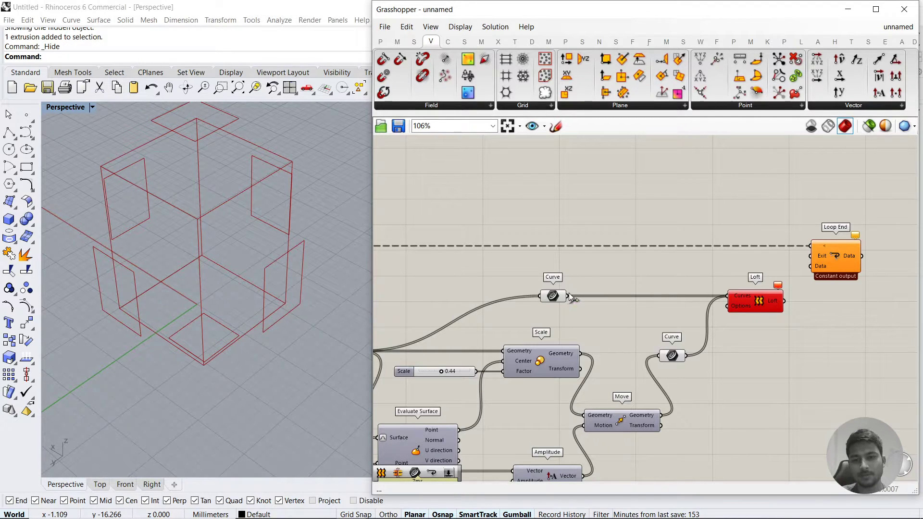
Move the Curve parameter fed by Surface close to Loft and align it vertically with the other Curve parameter
left_click_drag(566, 295, 662, 296)
left_click(680, 359)
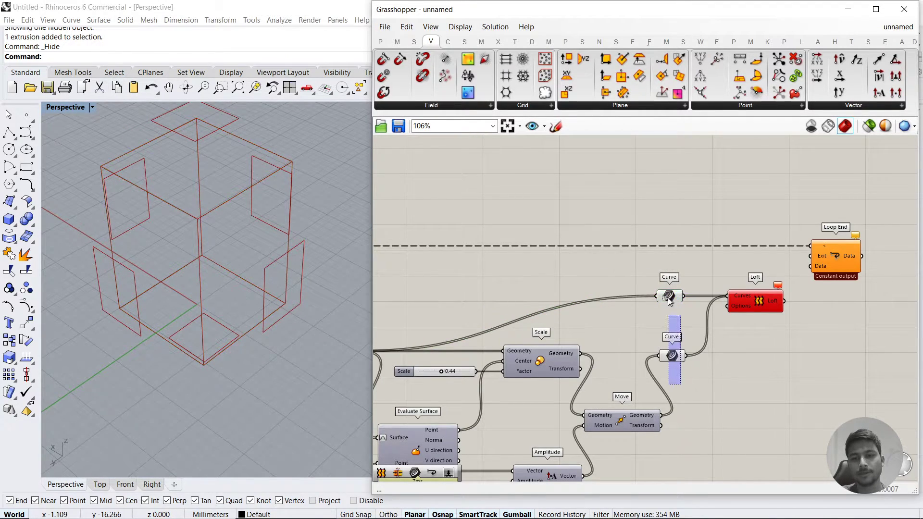
left_click(675, 293, "shift")
left_click(676, 282)
left_click(693, 258)
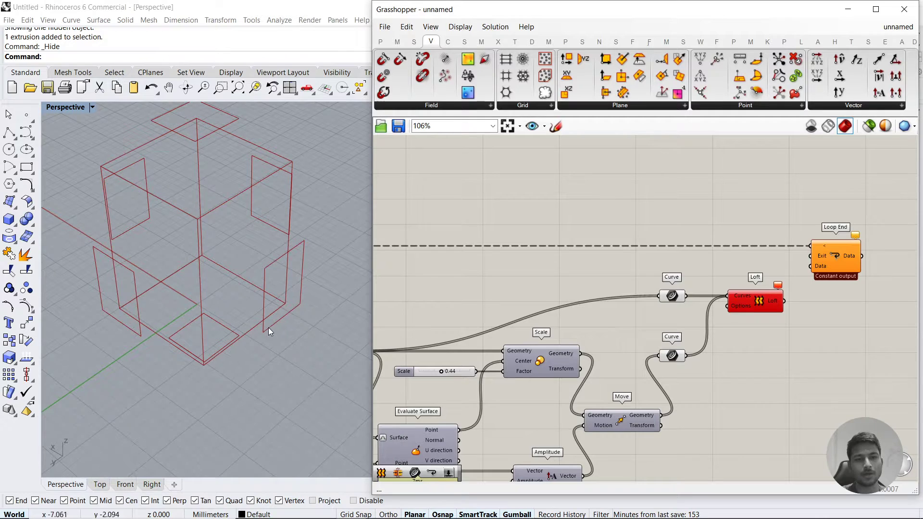
Graft both Curve parameters feeding the Loft and check the lofted shape from a lower angle
right_click(676, 296)
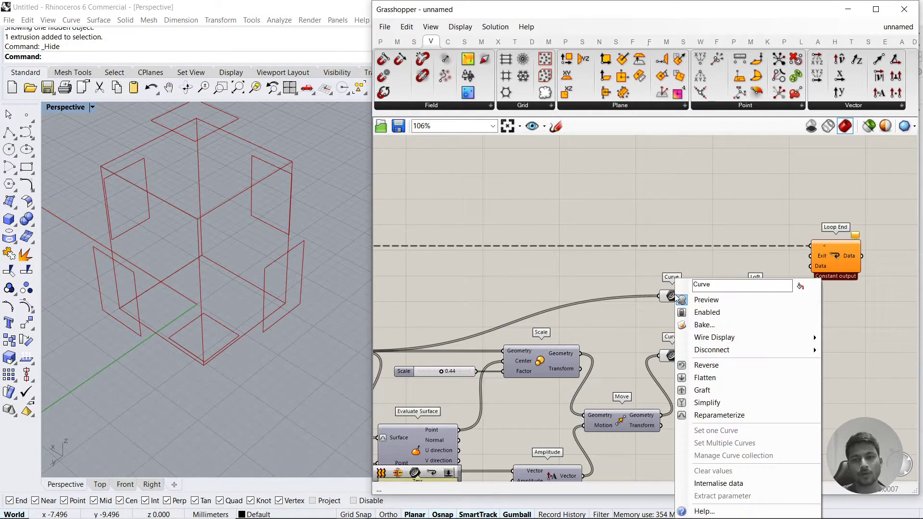
left_click(703, 390)
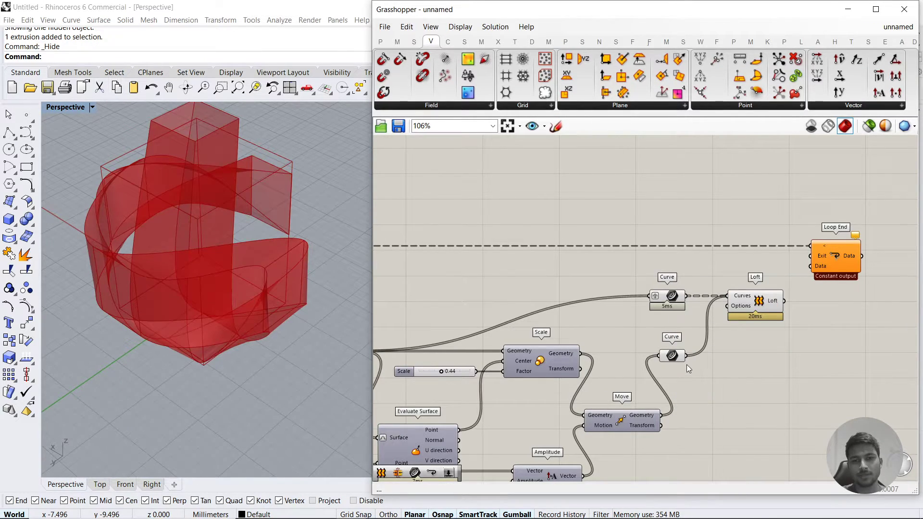
right_click(669, 355)
left_click(708, 393)
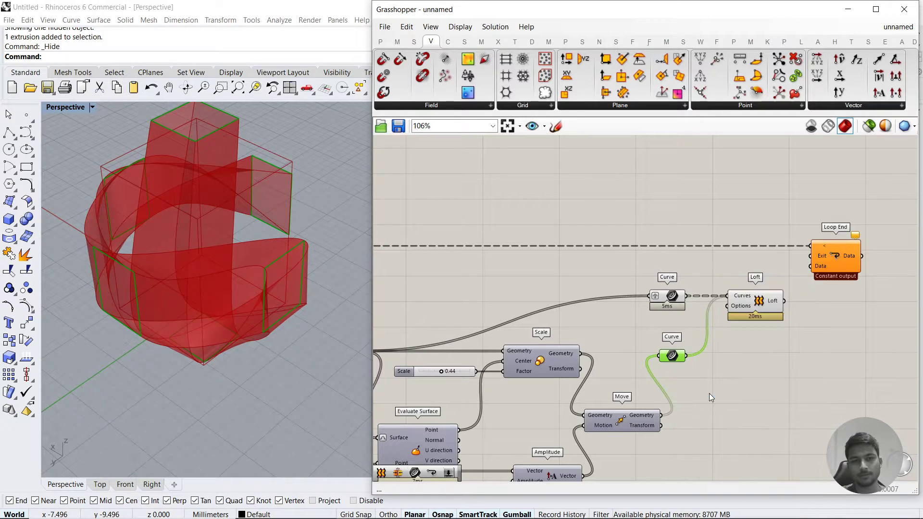
right_click_drag(284, 332, 264, 233)
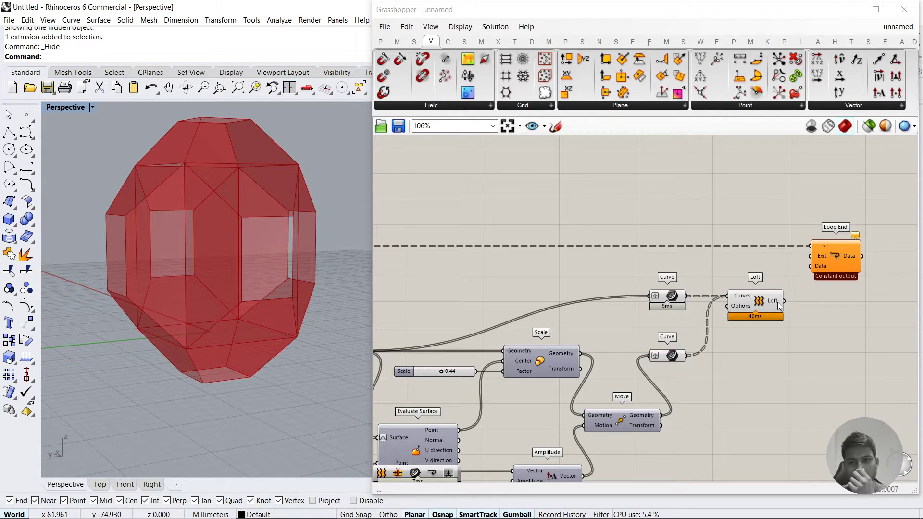
Inspect the lofted shape from several angles and set the number slider feeding Amplitude to 4.2
mouse_move(777, 301)
right_click_drag(336, 263, 227, 284)
right_click_drag(292, 323, 313, 261)
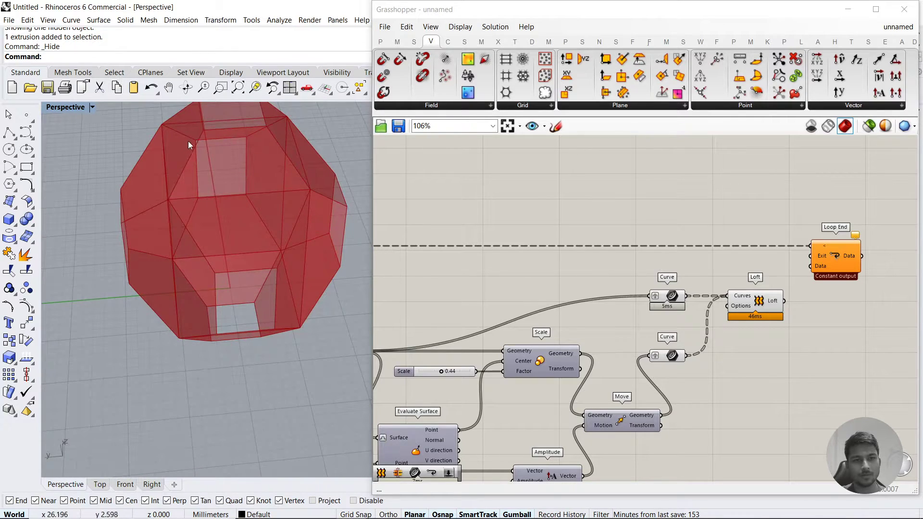
right_click_drag(188, 140, 177, 224)
right_click_drag(262, 329, 222, 336)
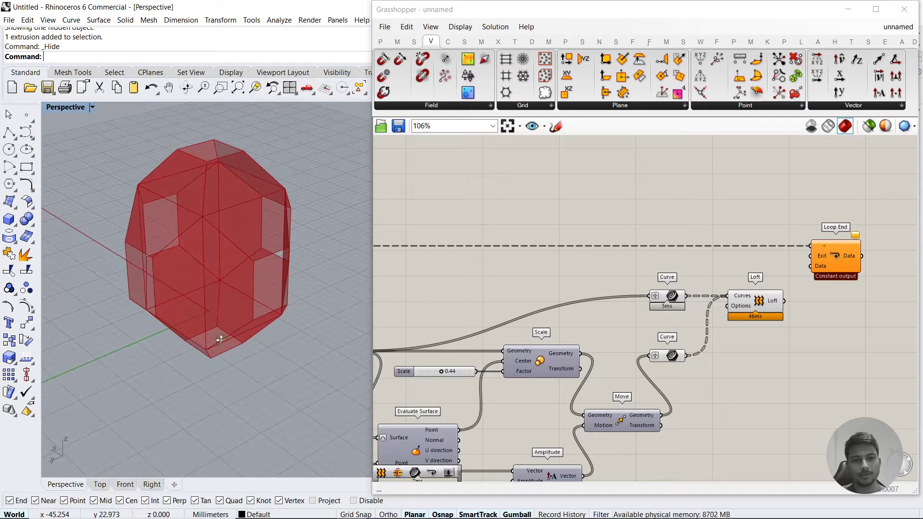
right_click_drag(622, 356, 705, 304)
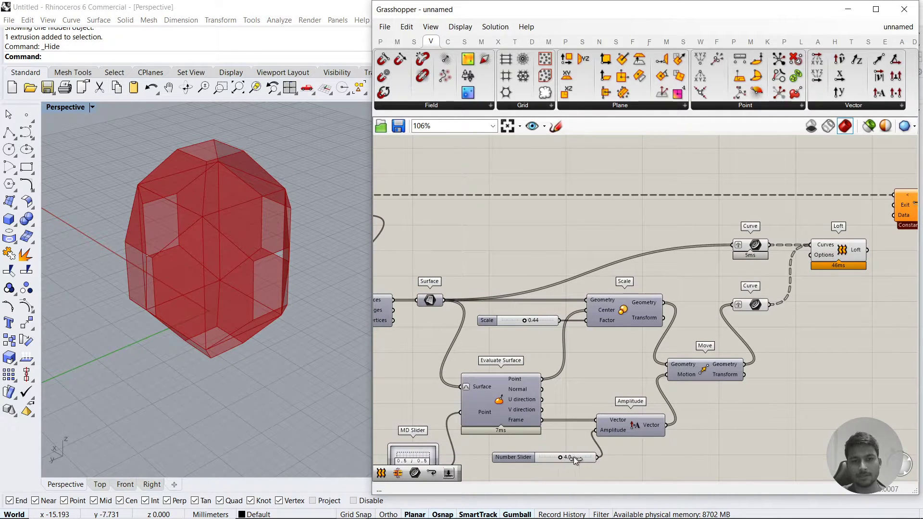
mouse_move(560, 457)
left_mouse_down()
mouse_move(577, 458)
mouse_move(539, 459)
mouse_move(584, 458)
mouse_move(548, 458)
mouse_move(561, 458)
left_mouse_up()
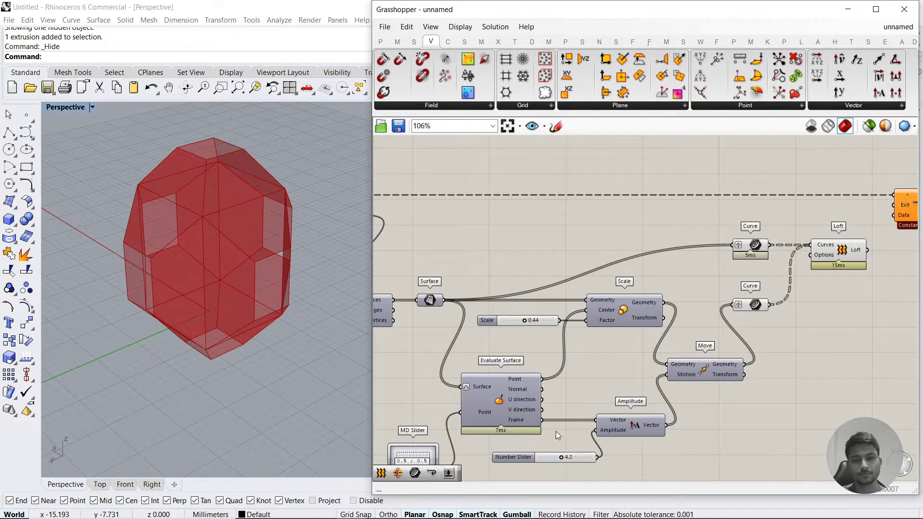
Turn off the preview of both Curve parameters feeding the Loft
right_click_drag(556, 433, 546, 392)
right_click_drag(670, 358, 587, 400)
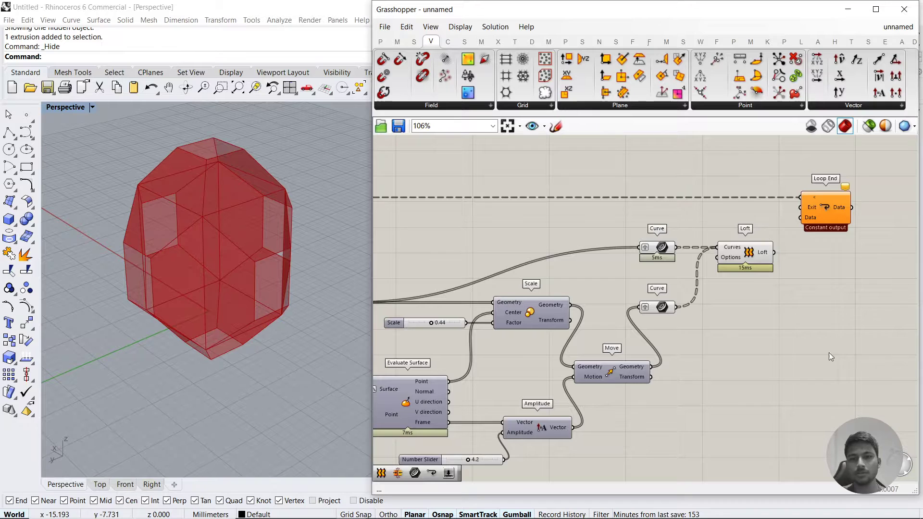
right_click_drag(760, 347, 827, 358)
left_click_drag(768, 350, 702, 234)
middle_click(720, 230)
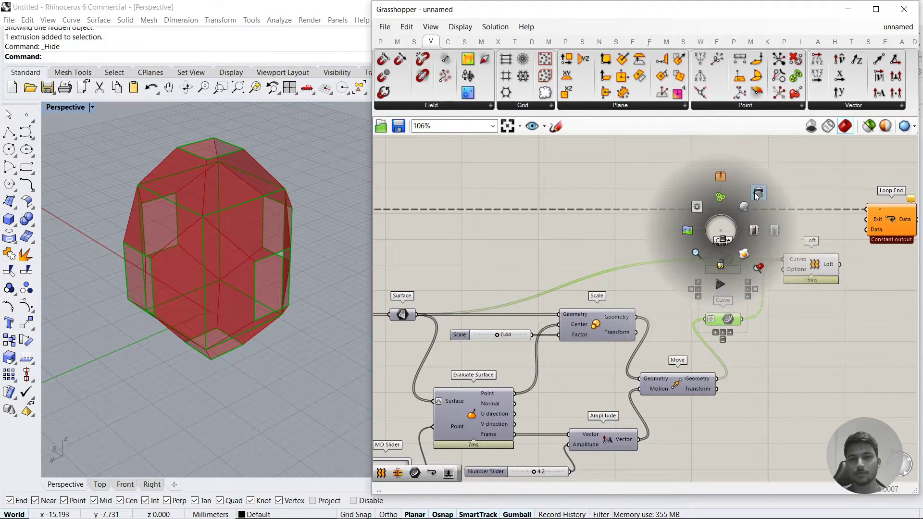
left_click(743, 208)
Move the geometry parameter feeding Loop Start's Data input close beneath the Button component
right_click_drag(673, 280, 727, 242)
scroll(727, 242, "down", 1)
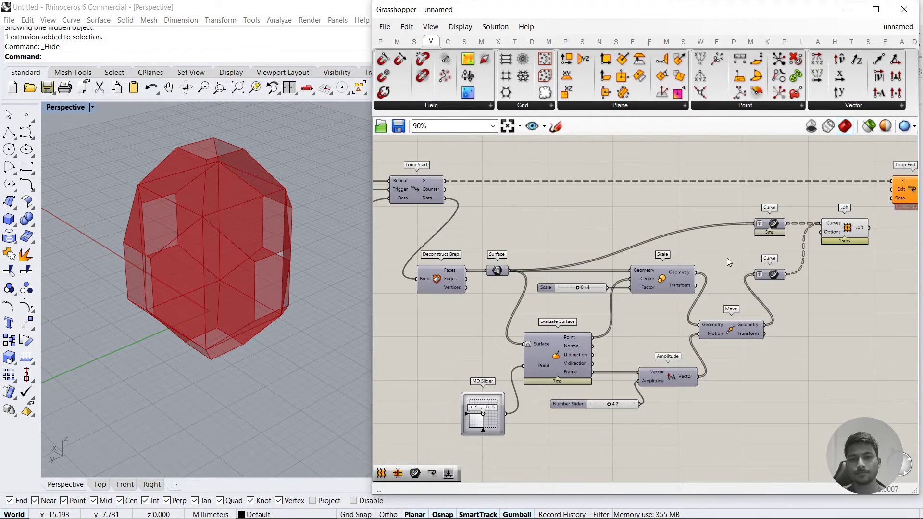
mouse_move(748, 328)
right_click_drag(747, 328, 839, 320)
left_click_drag(390, 269, 461, 207)
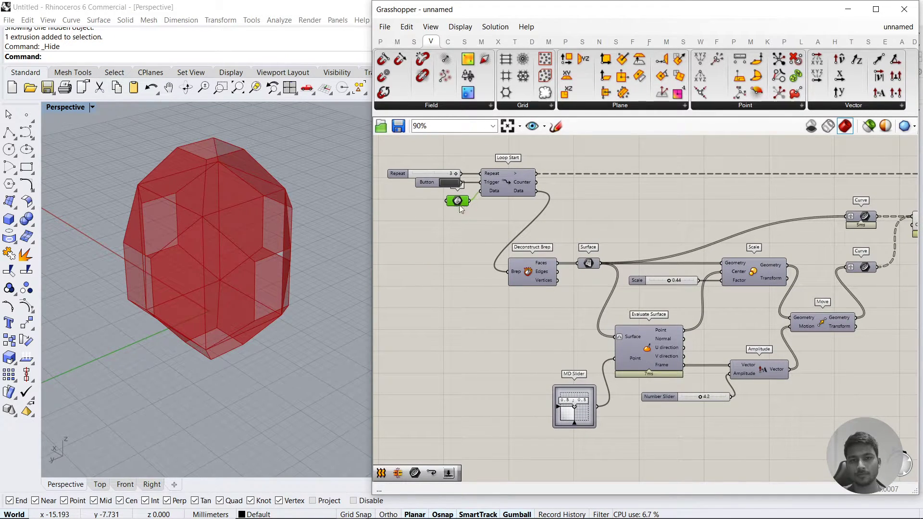
scroll(594, 316, "down", 1)
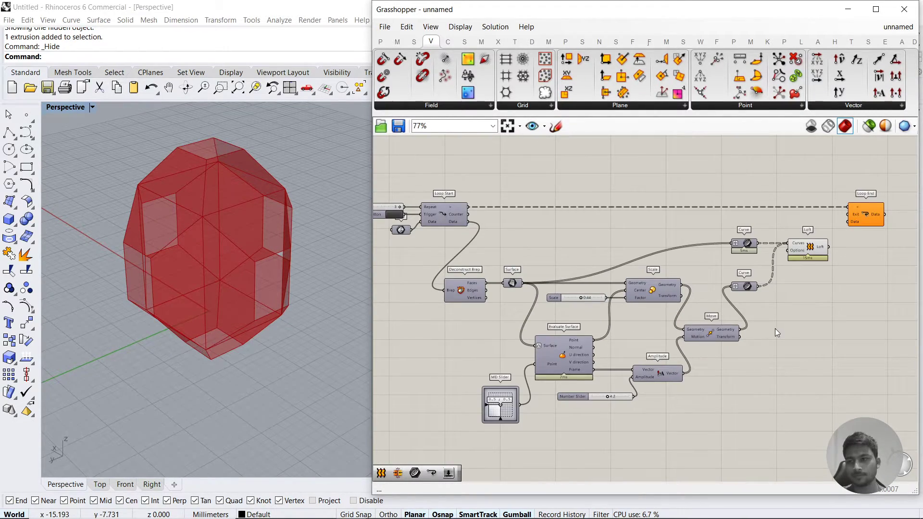
scroll(777, 327, "up", 1)
right_click_drag(777, 329, 791, 325)
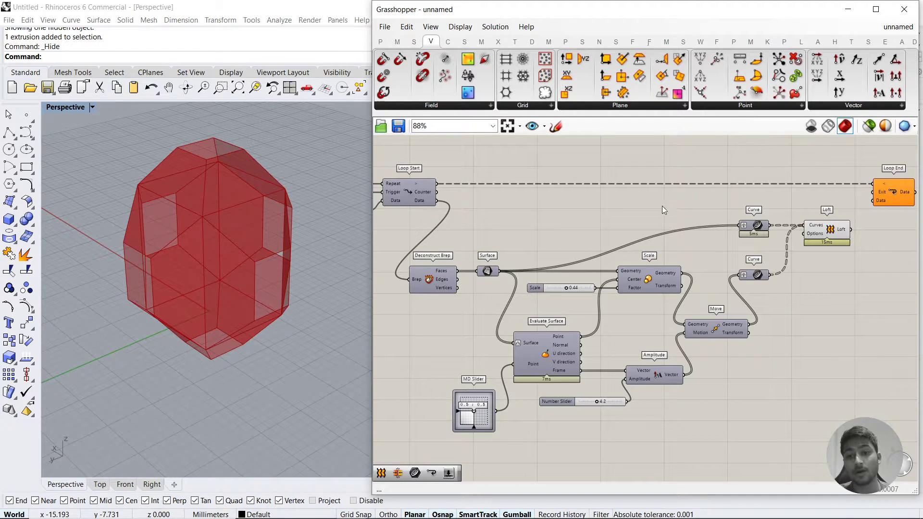
Flatten the Data output of Loop Start
right_click_drag(469, 277, 519, 275)
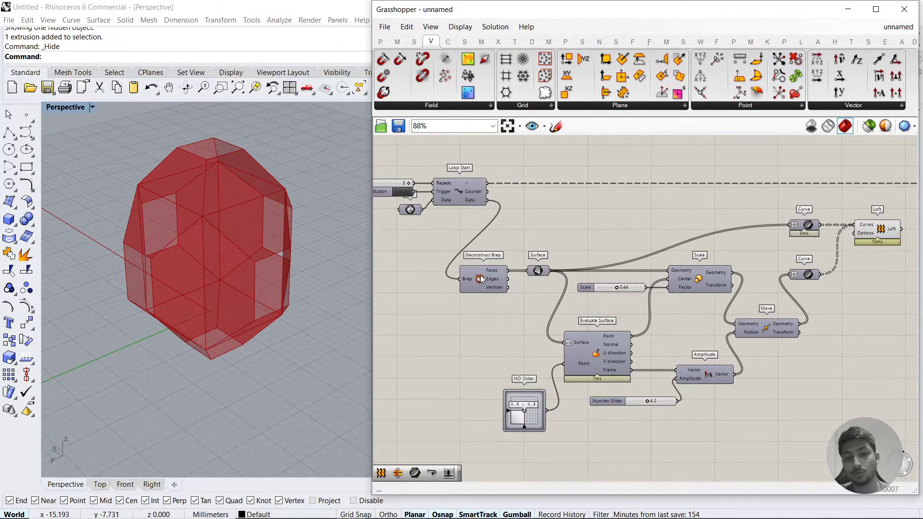
right_click(496, 274)
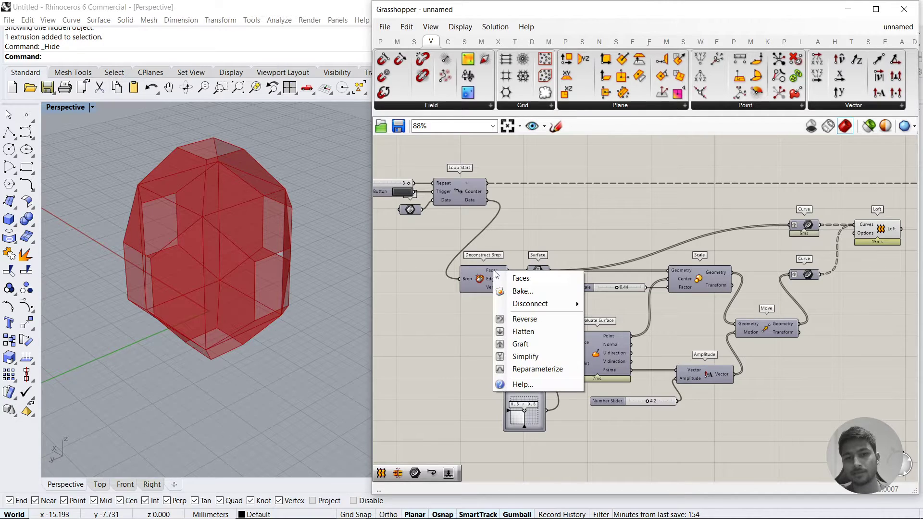
right_click(477, 201)
left_click(500, 262)
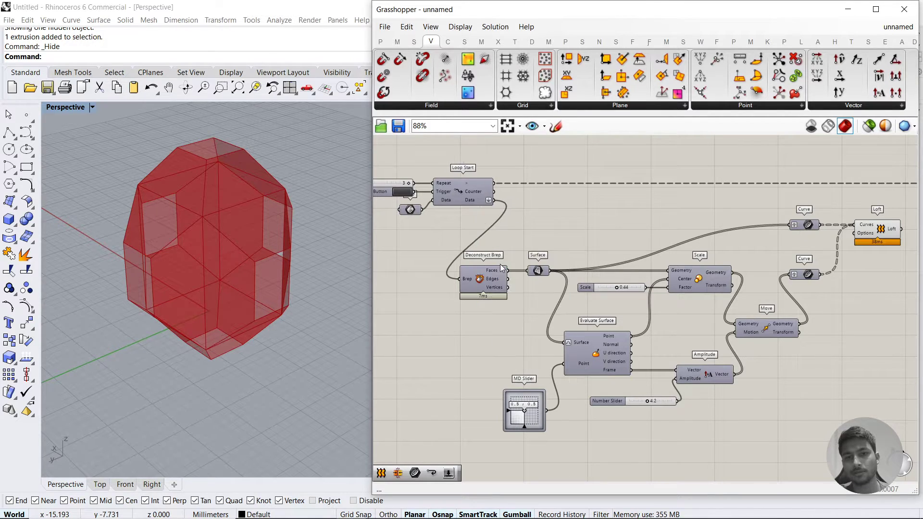
Flatten the Surface parameter after Deconstruct Brep and the Geometry output of the Move component
right_click_drag(590, 265, 534, 263)
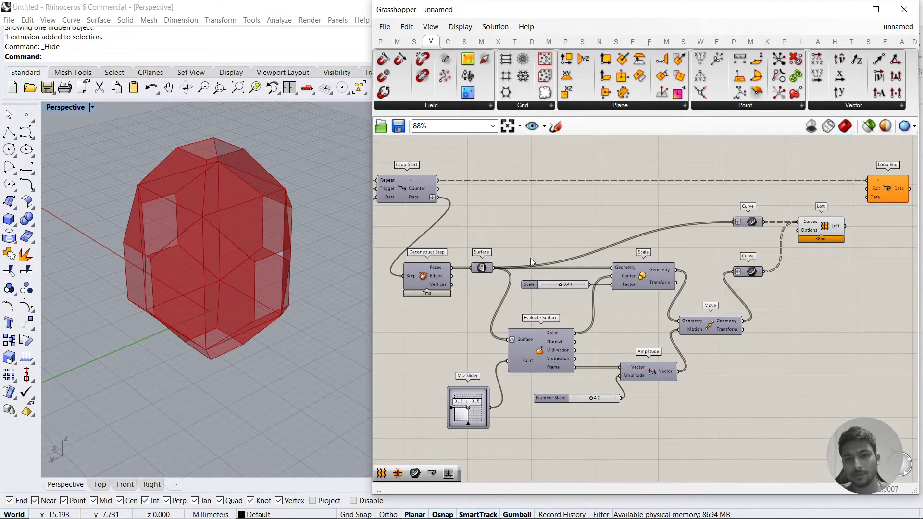
right_click(485, 268)
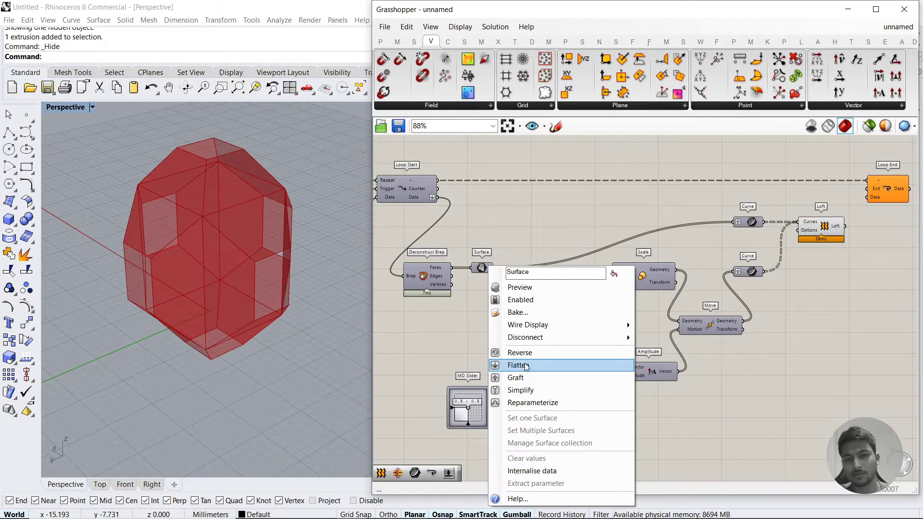
left_click(523, 366)
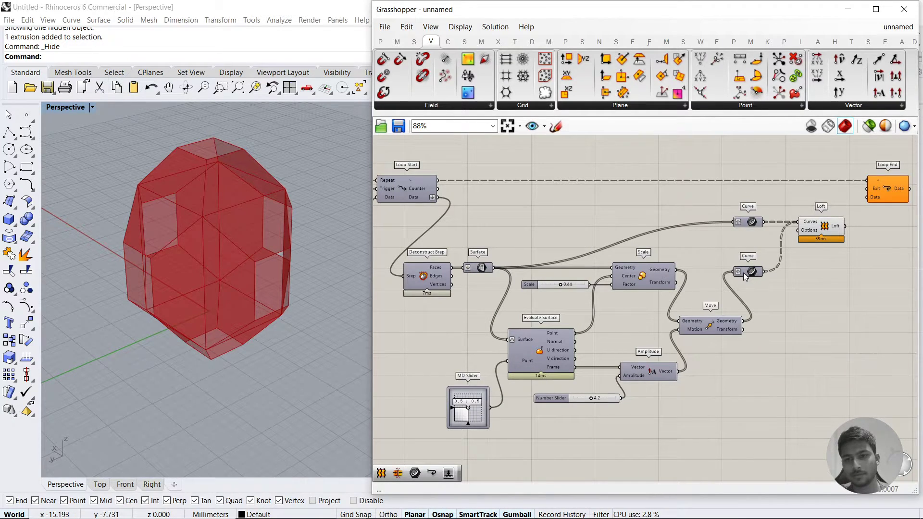
right_click(729, 325)
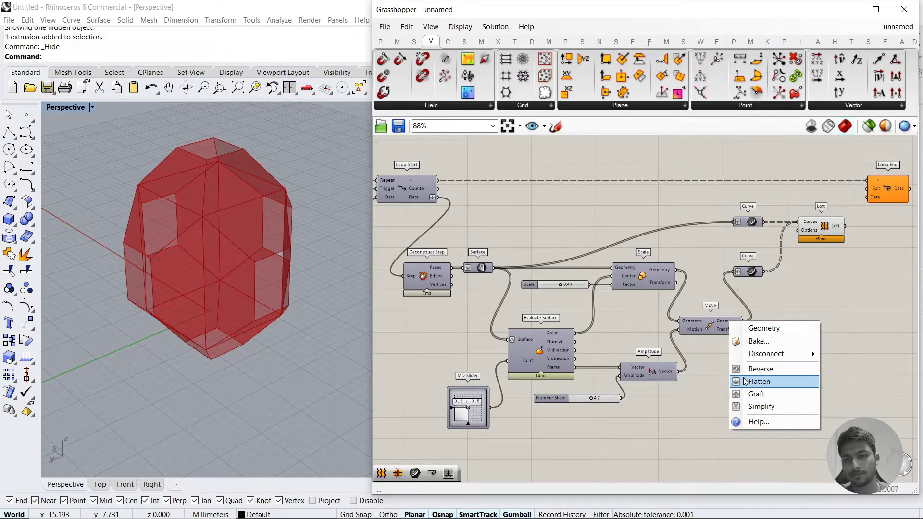
left_click(764, 381)
mouse_move(729, 326)
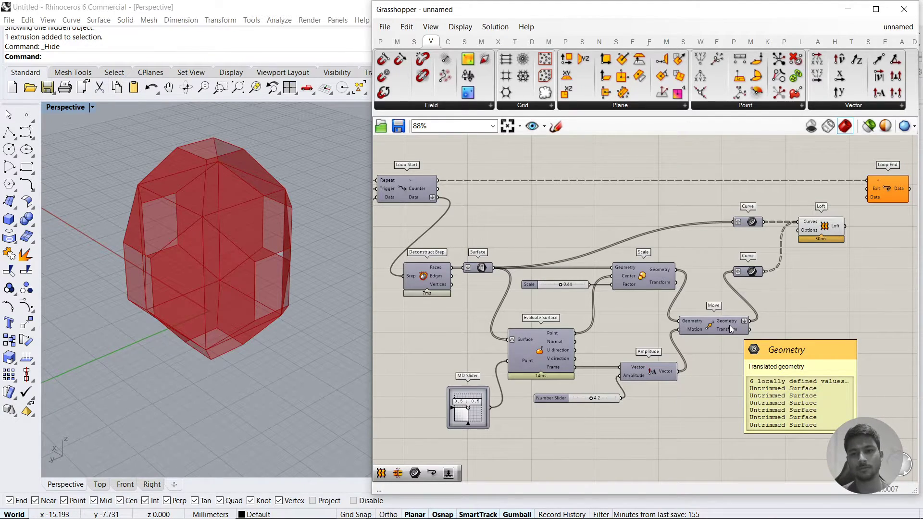
Add a Brep Join component beyond the Loft component
scroll(714, 287, "up", 3)
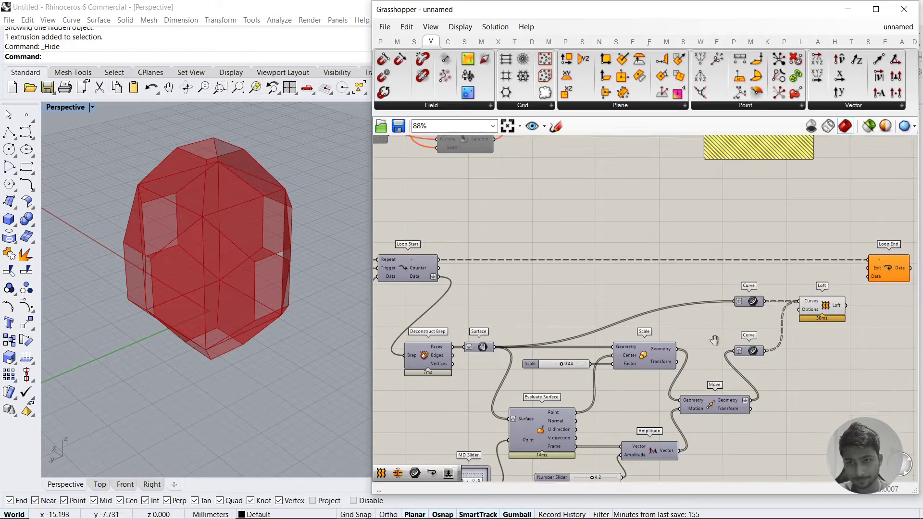
scroll(711, 236, "up", 1)
scroll(710, 290, "down", 3)
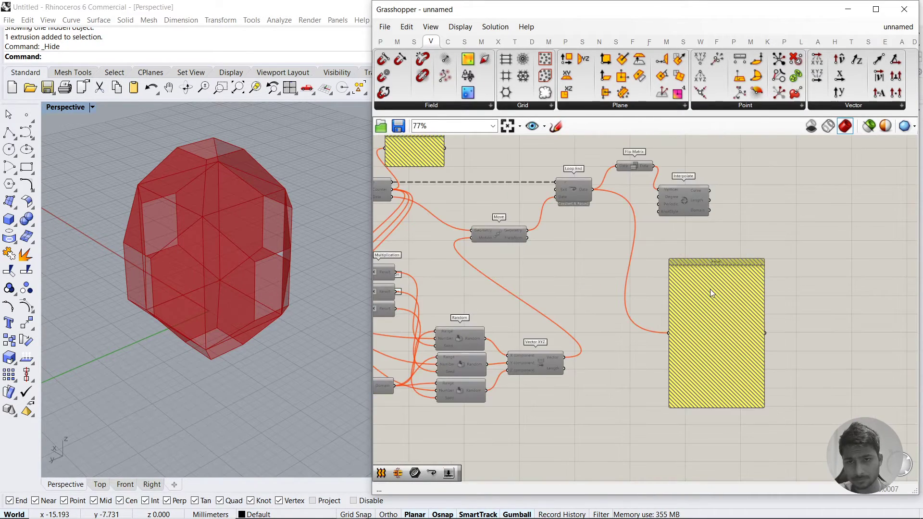
mouse_move(711, 291)
right_mouse_down()
mouse_move(703, 345)
mouse_move(704, 285)
right_mouse_up()
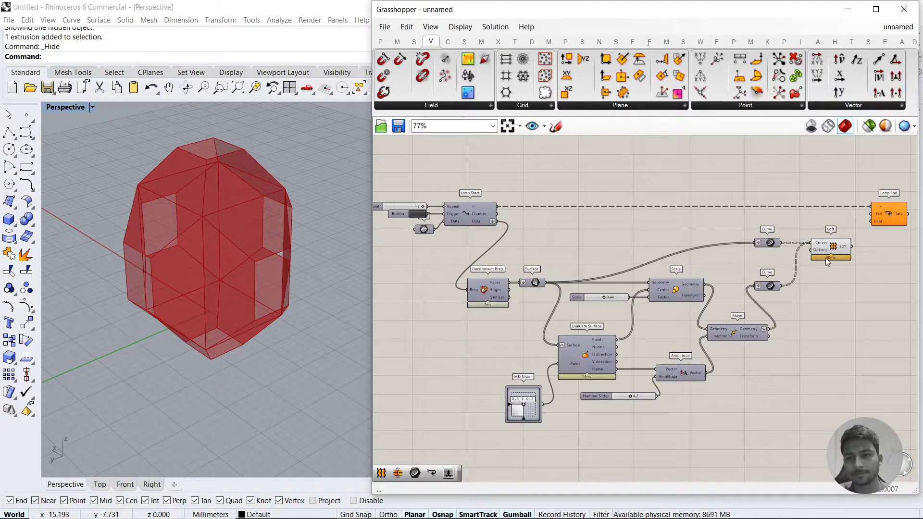
scroll(825, 258, "up", 5)
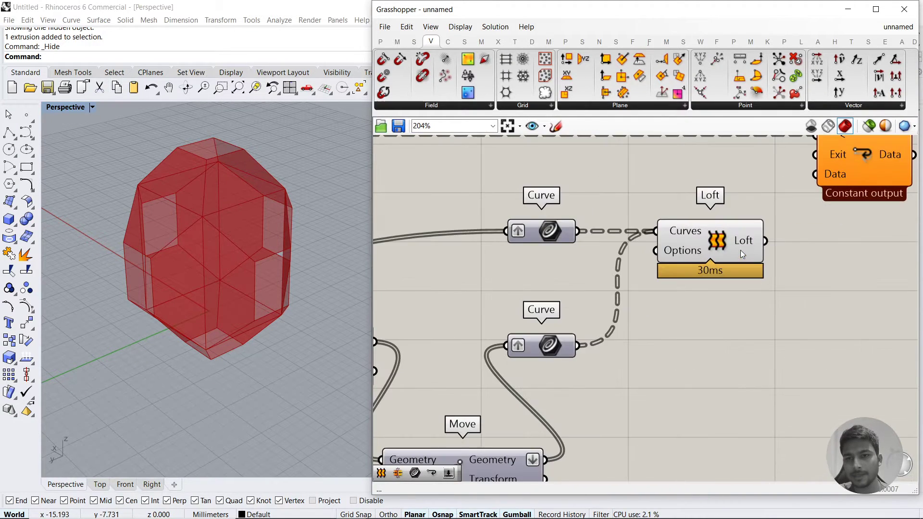
double_click(812, 287)
type("joint")
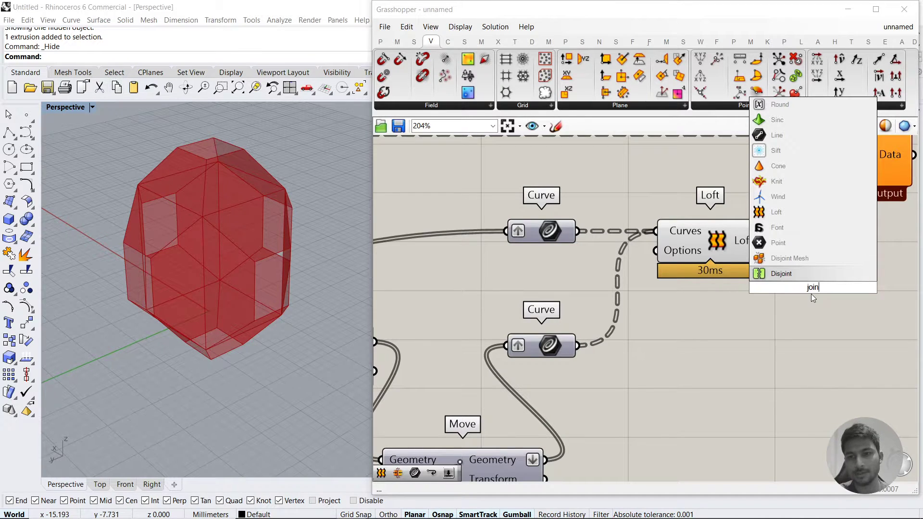
key("BackSpace")
left_click(783, 258)
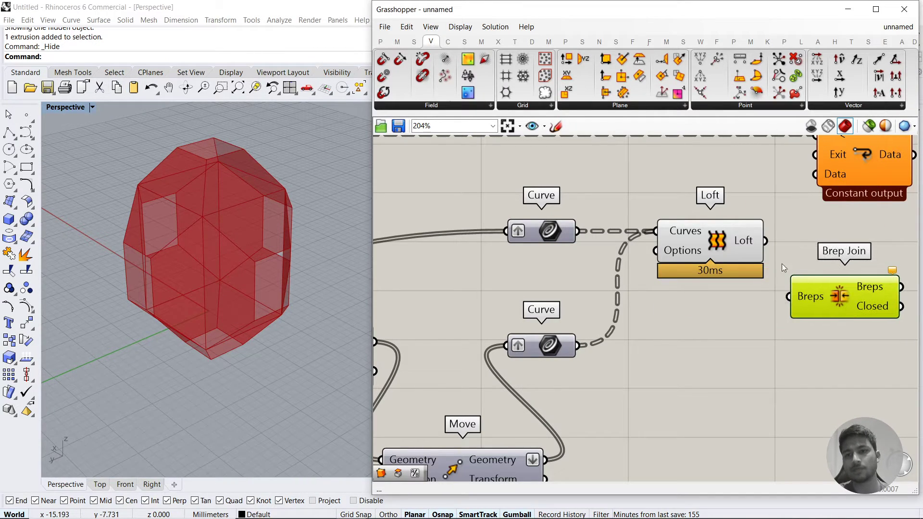
Bake the Loft output to inspect its surfaces in the Perspective view, and delete the baked polysurfaces
right_click(750, 241)
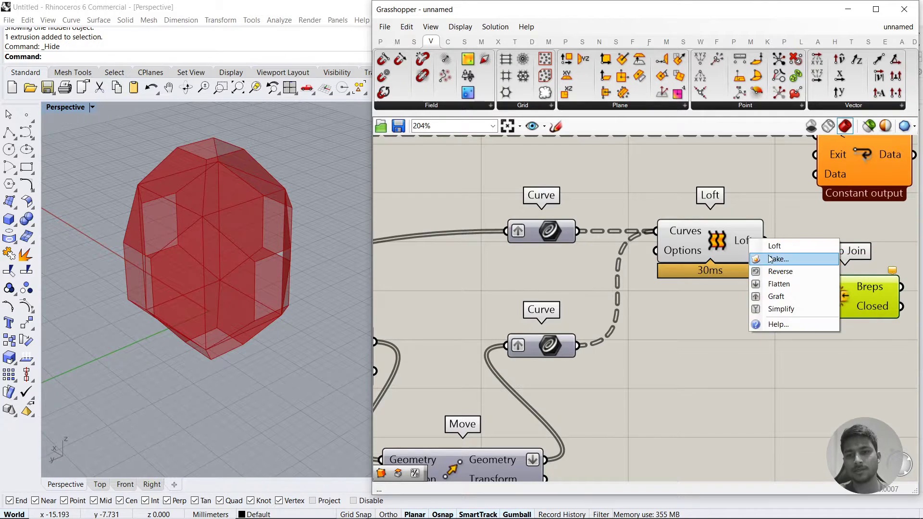
left_click(762, 313)
left_click(779, 370)
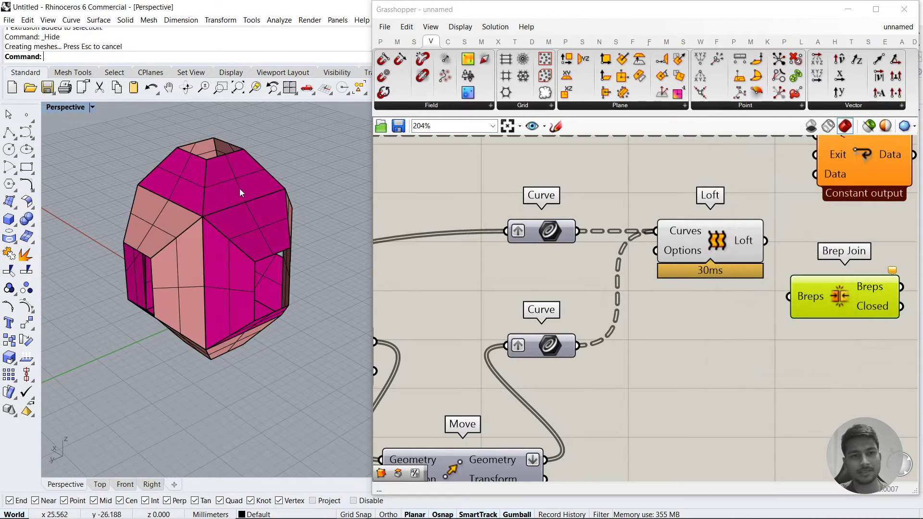
left_click(212, 151)
left_click(164, 256)
right_click_drag(164, 256, 139, 151)
left_click_drag(113, 123, 368, 433)
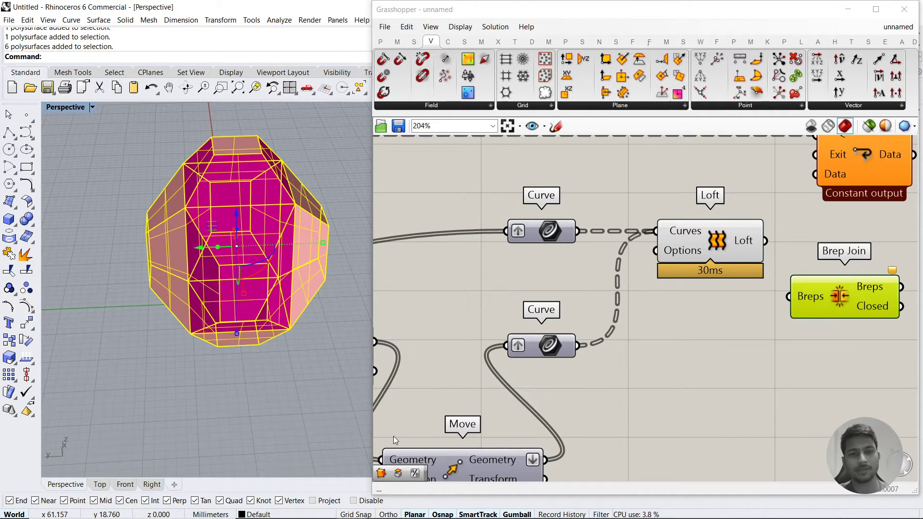
key("Delete")
Connect the Loft output to the Breps input of Brep Join and flatten that Loft output
left_click(717, 352)
left_click_drag(765, 240, 788, 296)
left_click_drag(830, 348, 740, 243)
right_click(741, 243)
left_click(769, 299)
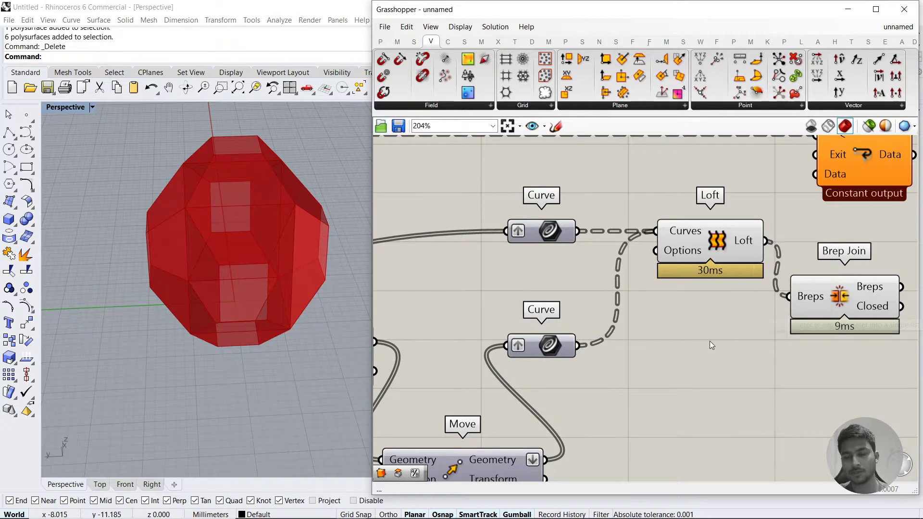
right_click_drag(812, 293, 758, 306)
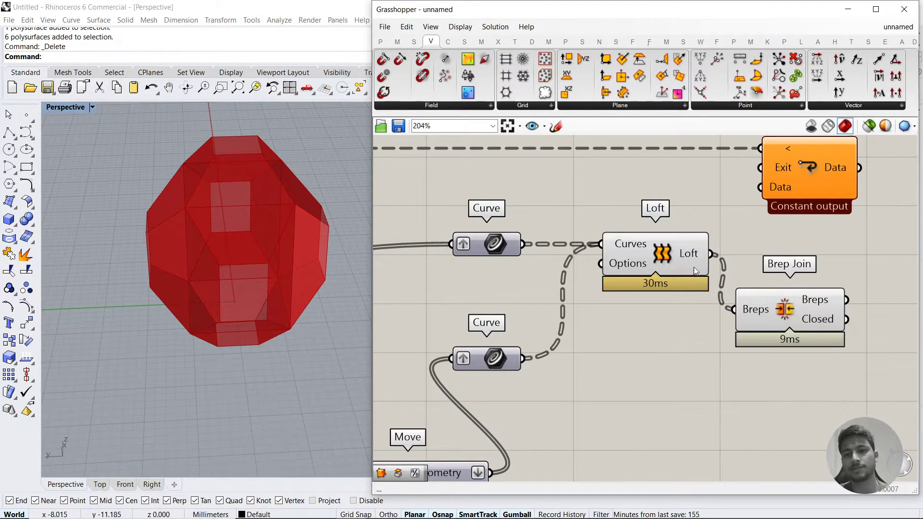
right_click(702, 257)
left_click(708, 320)
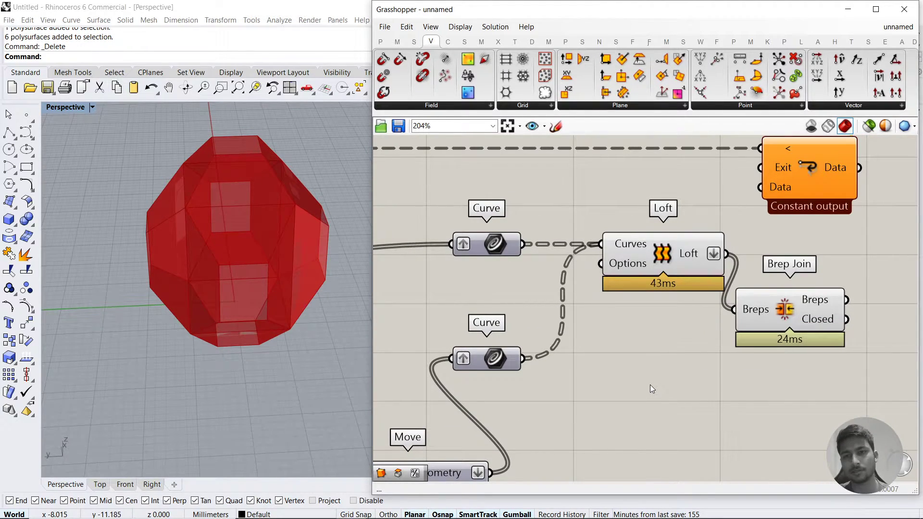
Turn off the preview of the Loft component
right_click_drag(778, 312, 678, 326)
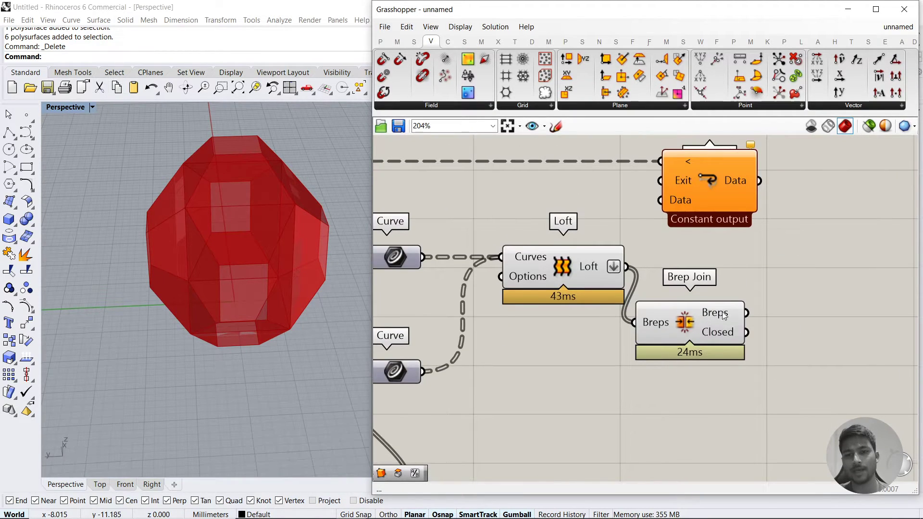
left_click(567, 265)
middle_click(595, 232)
left_click(633, 194)
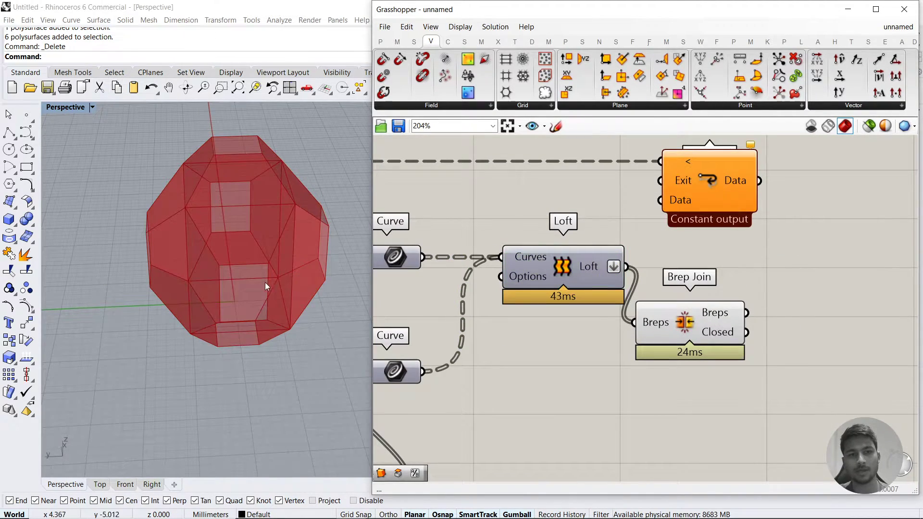
Add a Panel beside Brep Join and shift Brep Join slightly closer to Loft
mouse_move(723, 318)
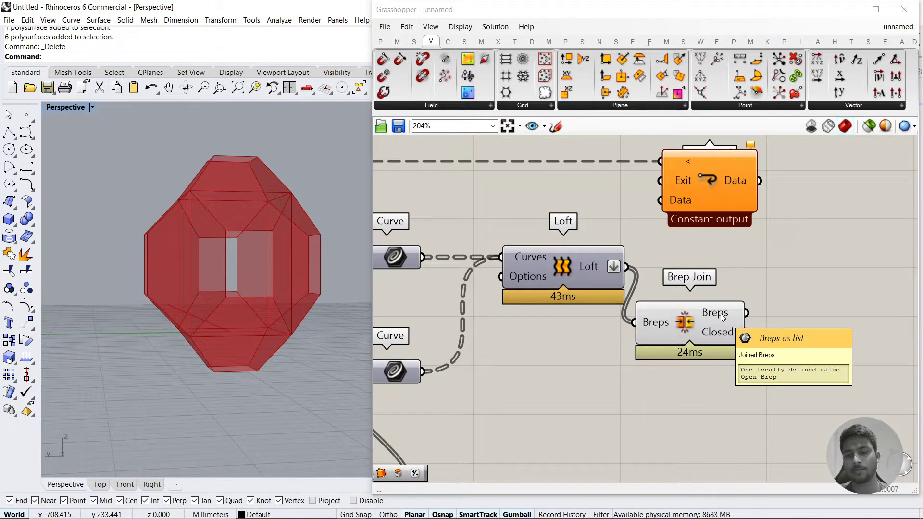
double_click(788, 302)
type("//")
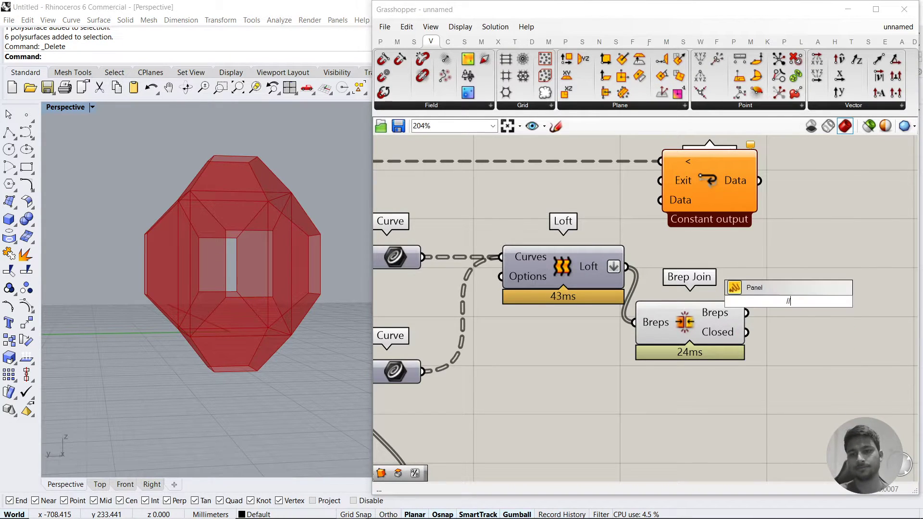
key("Return")
left_click_drag(729, 333, 709, 335)
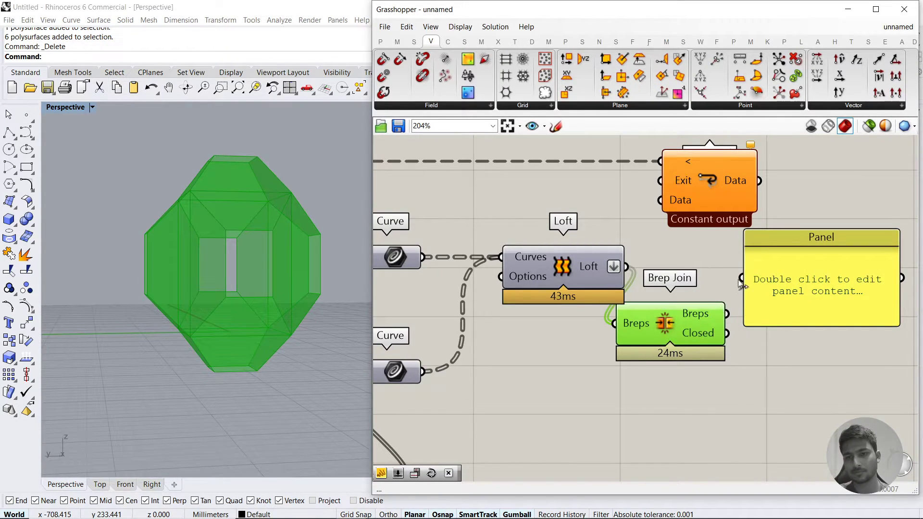
Connect the Breps output of Brep Join to the Panel to check it, and delete the Panel
left_click_drag(741, 278, 727, 313)
left_click(757, 366)
left_click(791, 276)
key("Delete")
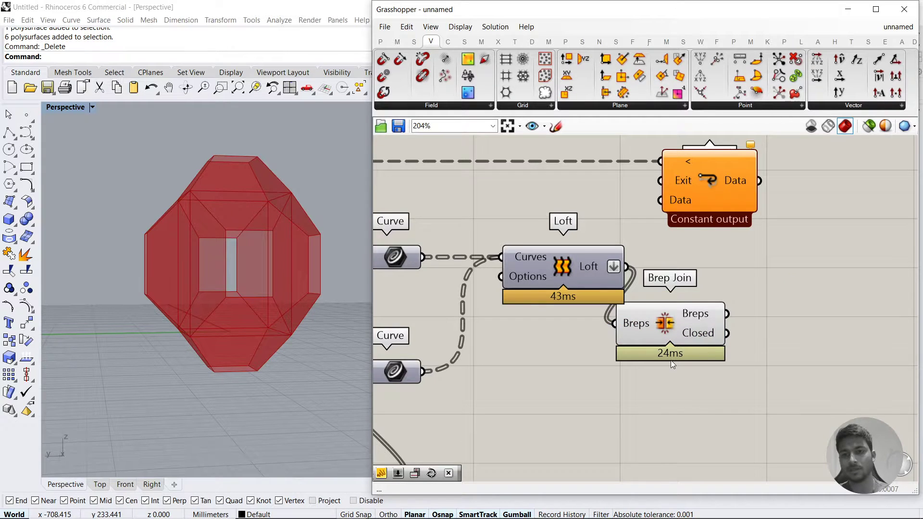
Move the Loop End component farther away from Brep Join to leave more room between them
scroll(672, 360, "down", 1)
left_click_drag(706, 217, 840, 219)
scroll(799, 301, "down", 2)
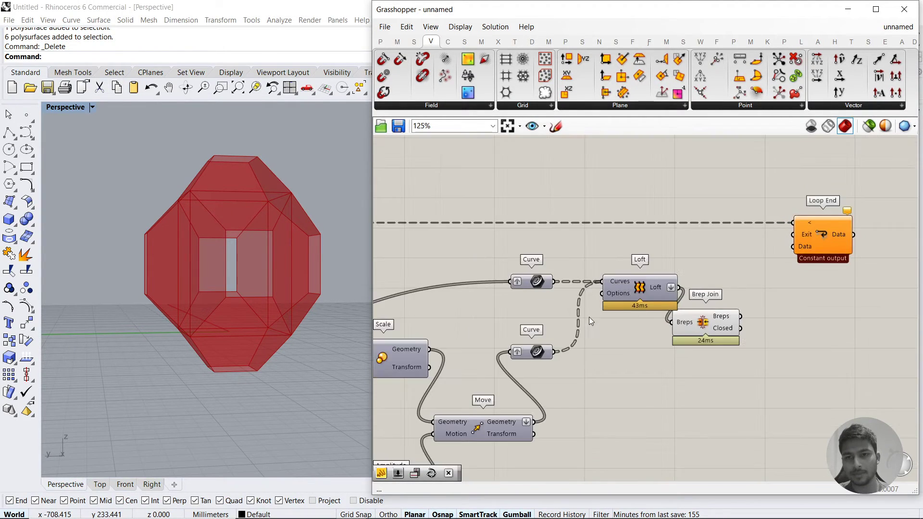
Set the Repeat slider feeding Loop Start to 0
right_click_drag(589, 317, 906, 341)
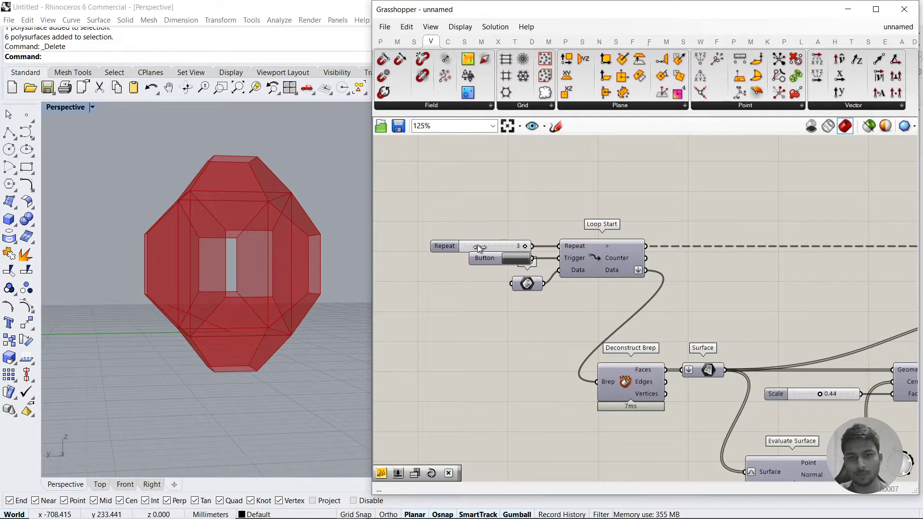
left_click_drag(477, 246, 469, 246)
right_click_drag(597, 300, 594, 301)
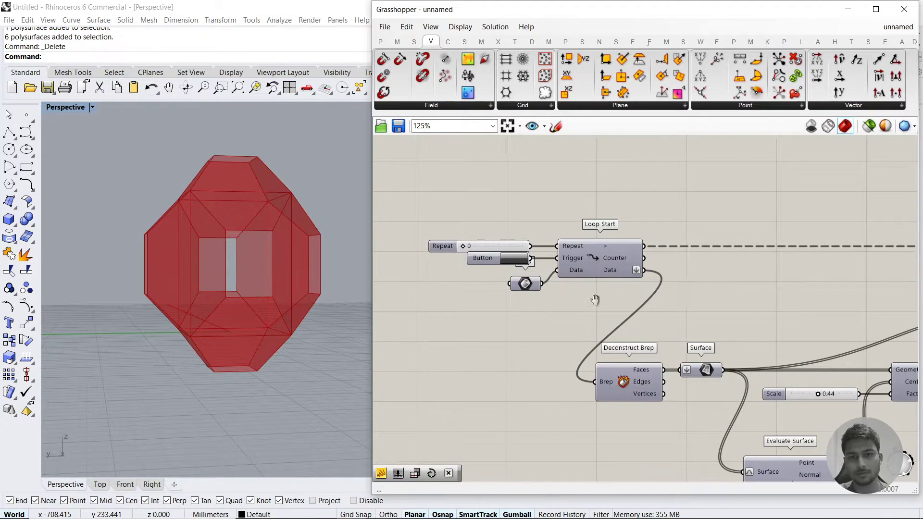
Connect the Breps output of Brep Join to the Data input of Loop End
right_click_drag(860, 300, 577, 302)
scroll(573, 347, "up", 2)
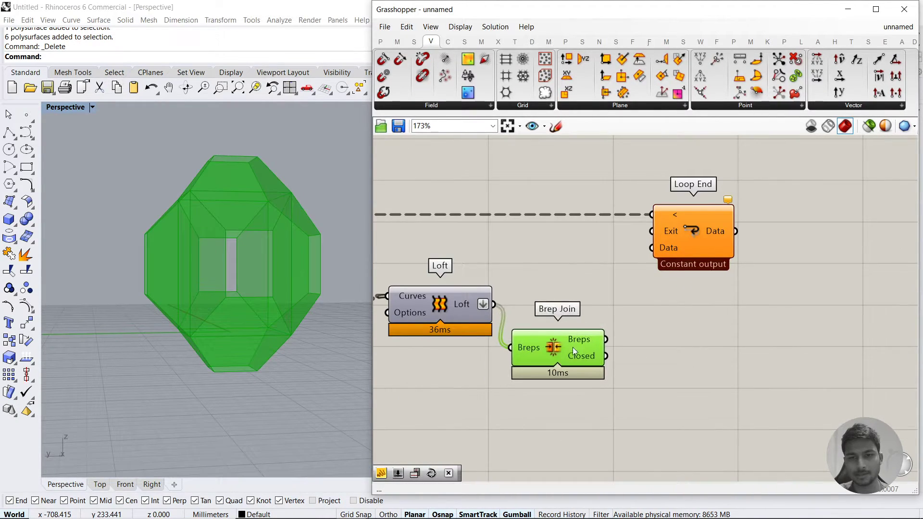
left_click_drag(605, 339, 652, 248)
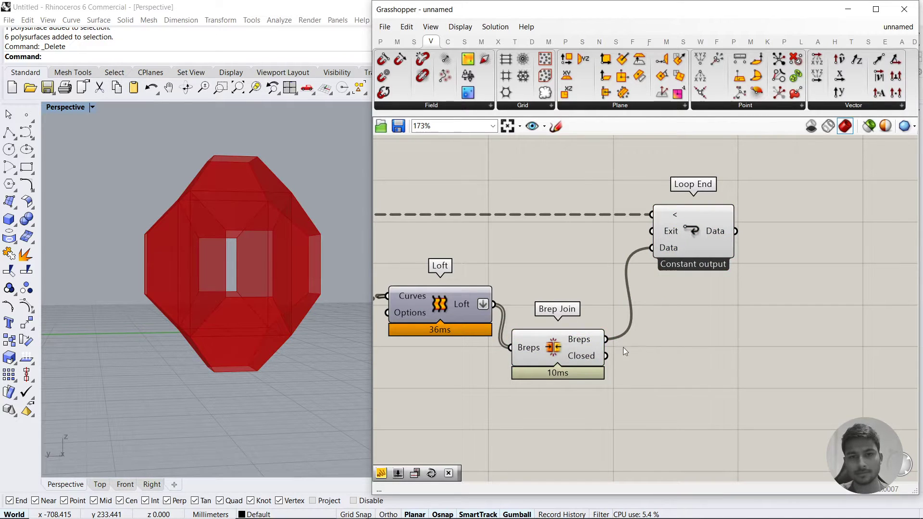
Turn off the preview of the Brep Join component
right_click_drag(622, 347, 743, 339)
left_click_drag(690, 408, 626, 295)
middle_click(670, 284)
left_click(707, 247)
left_click(708, 247)
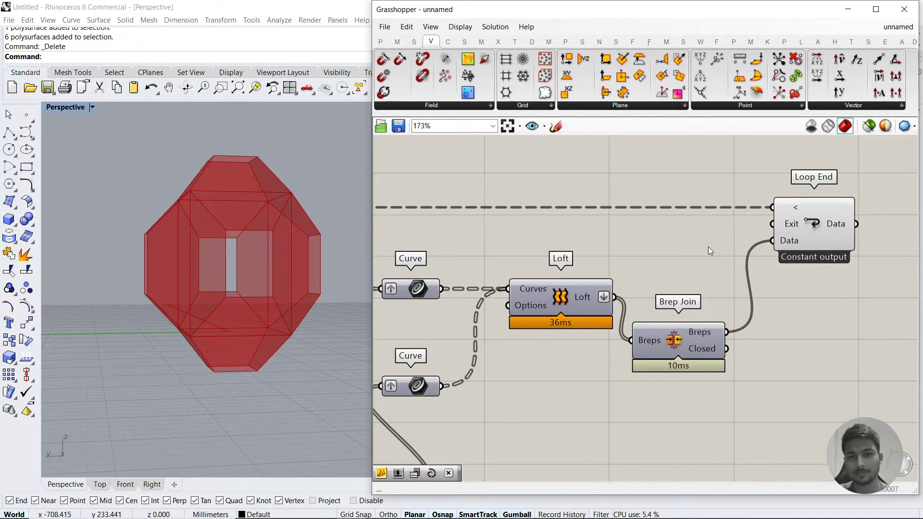
Examine the Loop End component's options, including Output after the last and Record data, without changing any
scroll(763, 245, "up", 4)
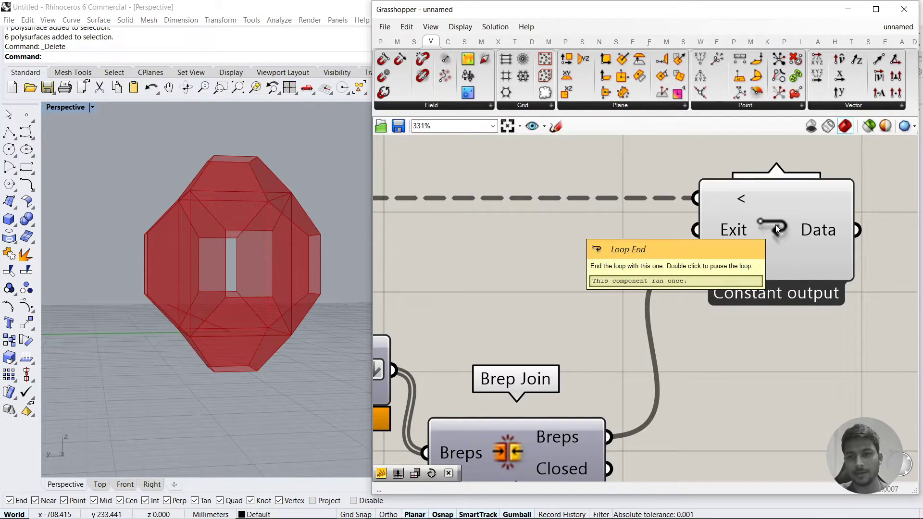
right_click_drag(775, 224, 646, 257)
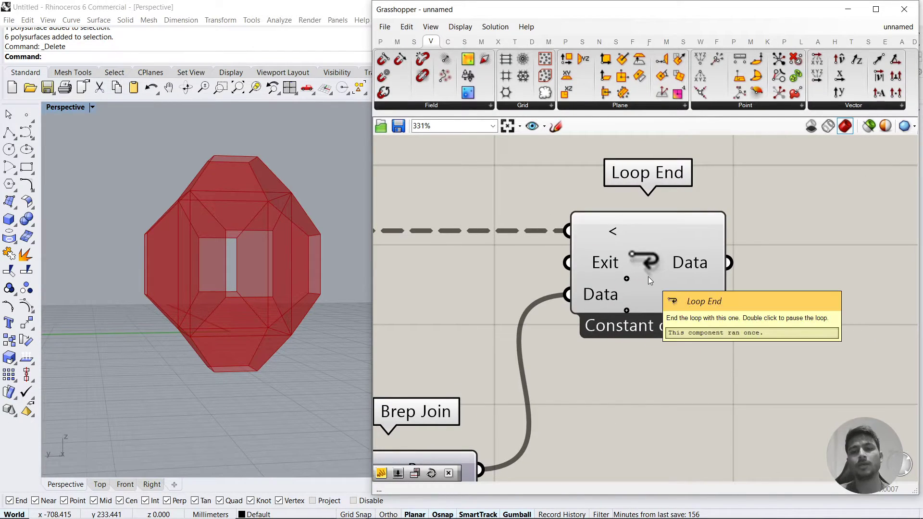
right_click(647, 262)
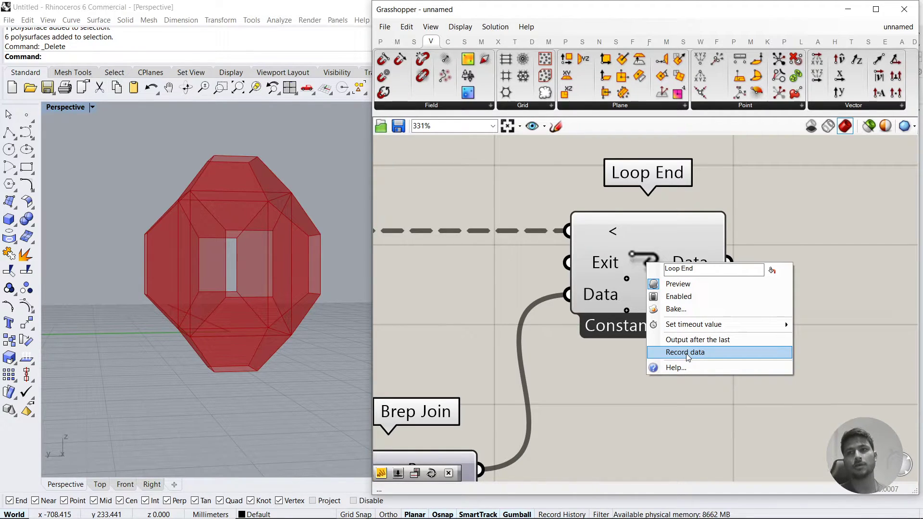
left_click(684, 393)
scroll(676, 304, "down", 4)
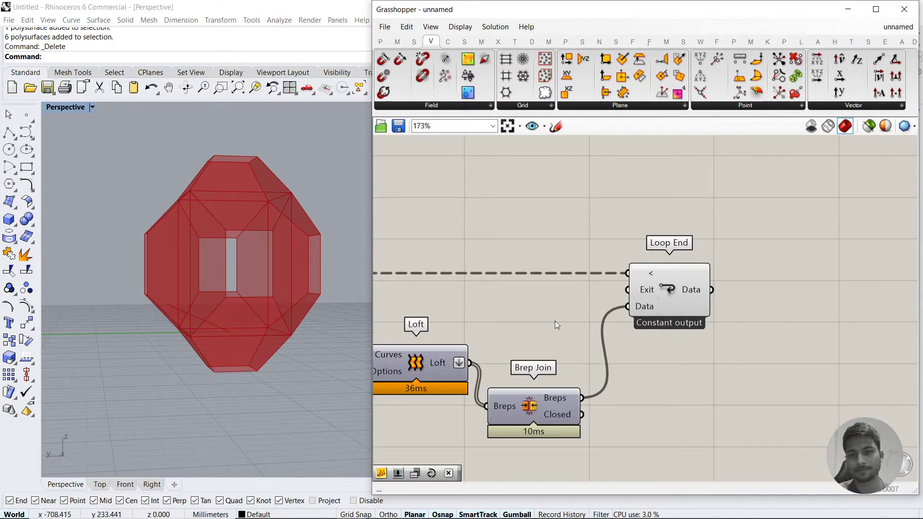
Set the Repeat slider of Loop Start to 1 and examine the looped geometry from above in the Perspective view
right_click_drag(555, 321, 695, 299)
scroll(724, 297, "down", 2)
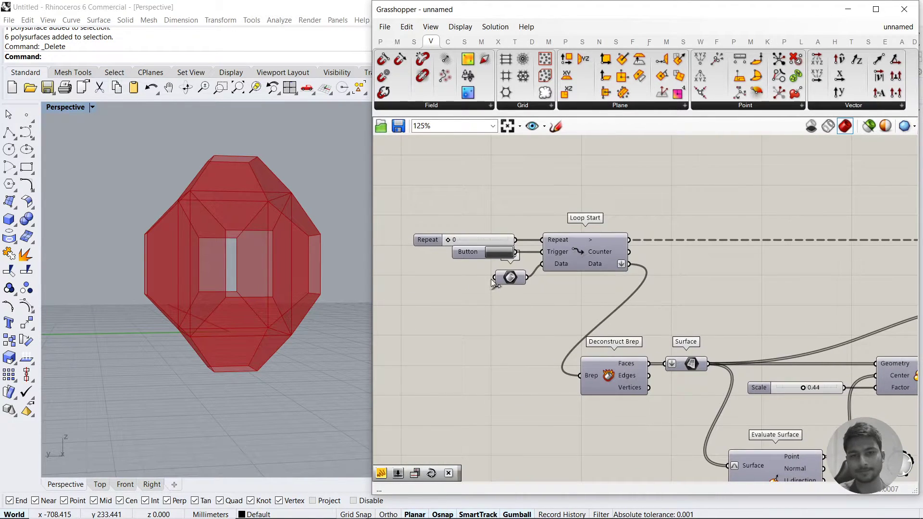
scroll(483, 265, "up", 2)
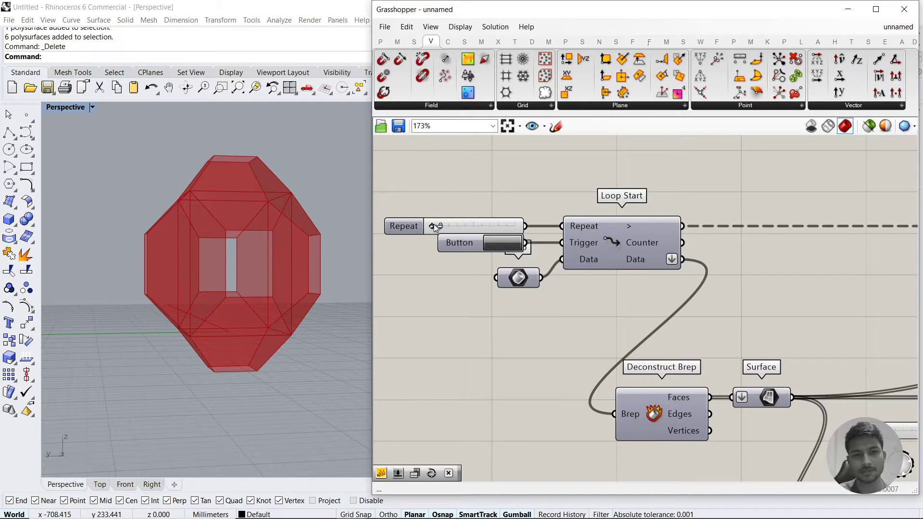
left_click_drag(433, 225, 448, 225)
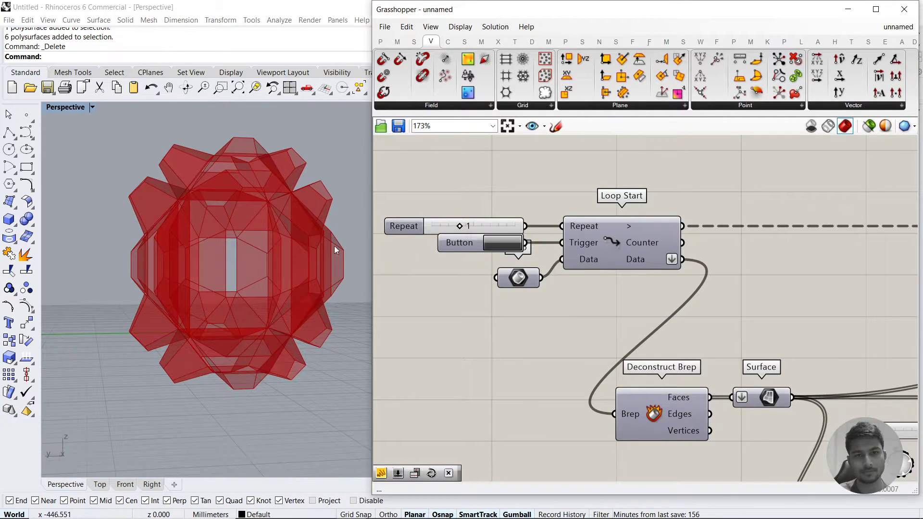
right_click_drag(333, 246, 307, 307)
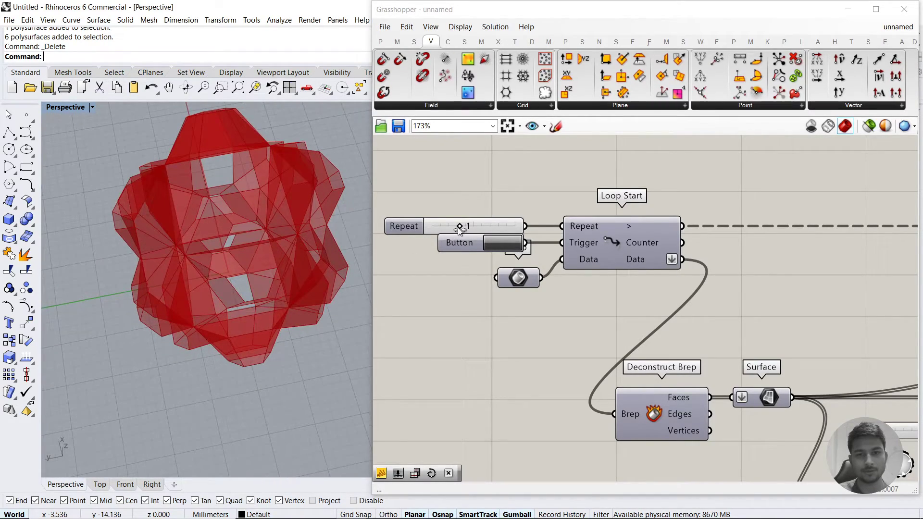
Raise the Repeat slider of Loop Start to 2 and inspect the denser geometry from another angle
left_click(464, 231)
left_click_drag(474, 227, 473, 228)
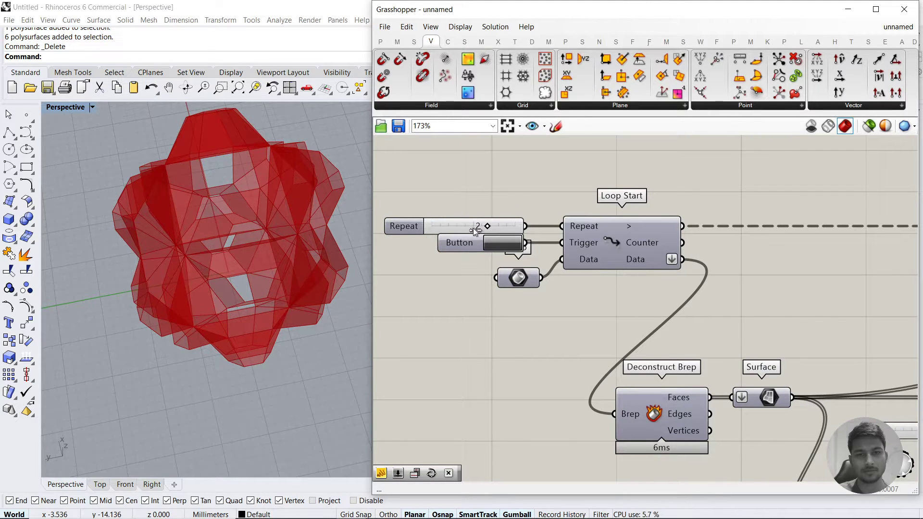
right_click_drag(272, 291, 182, 257)
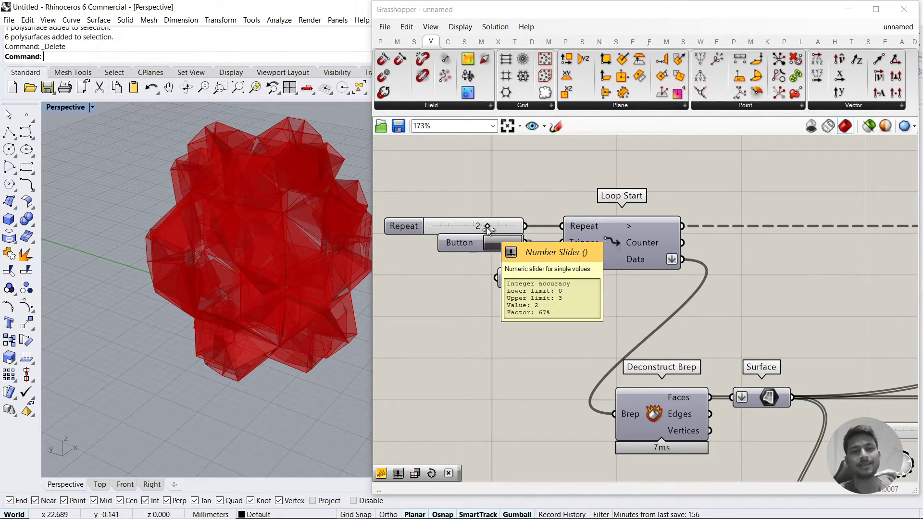
Lower the Repeat slider of Loop Start to 1 and further down to 0
scroll(535, 280, "down", 2)
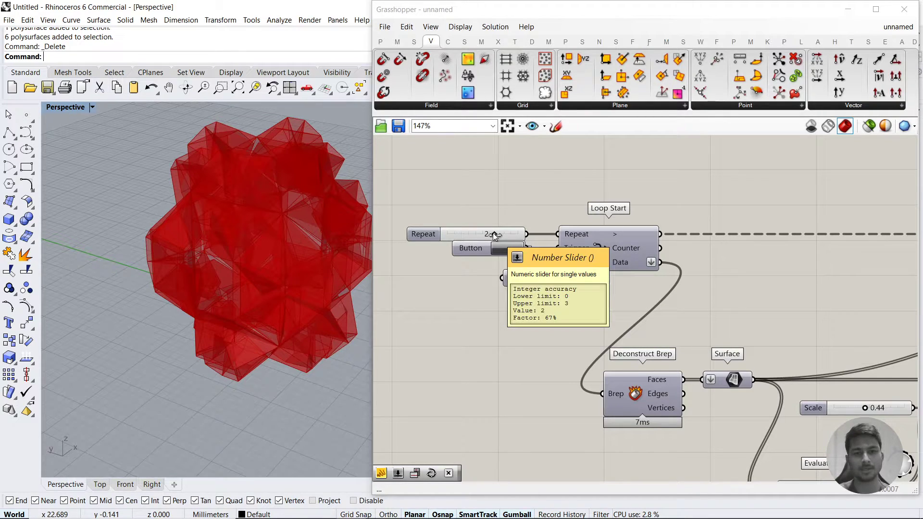
right_click_drag(494, 234, 477, 233)
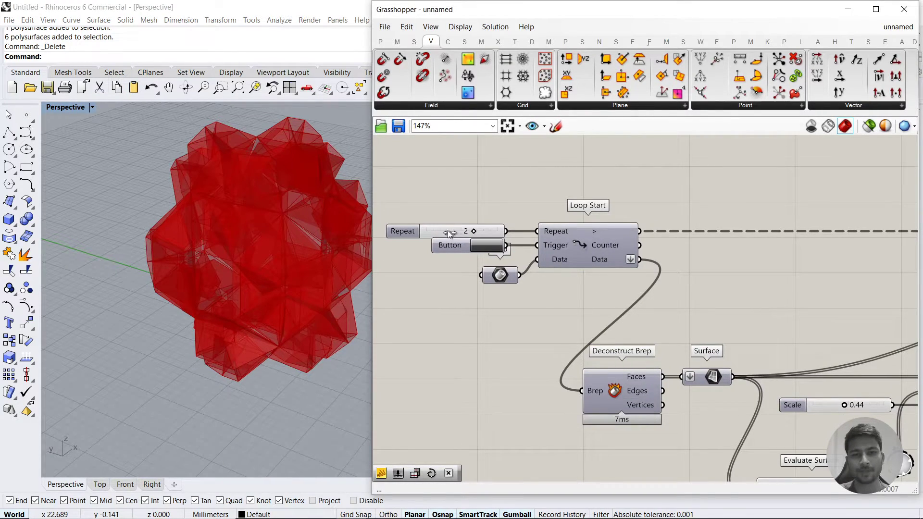
left_click_drag(448, 232, 443, 232)
left_click(475, 246)
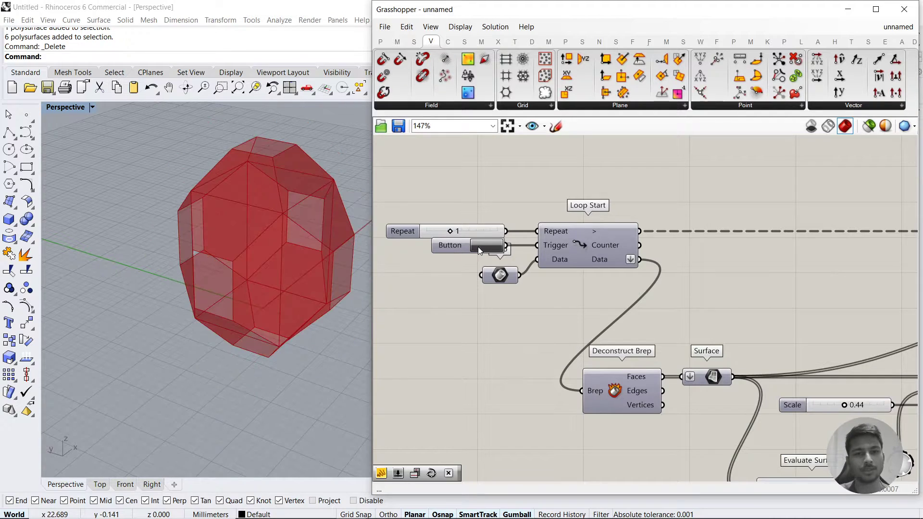
right_click_drag(710, 318, 769, 323)
left_click_drag(507, 238, 466, 238)
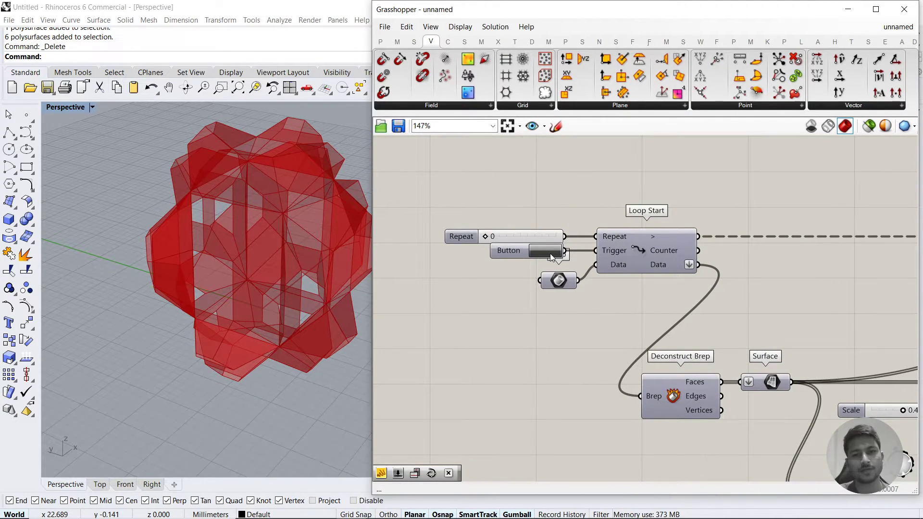
Preview only the box parameter feeding the Data input of Loop Start, and restore the preview of all geometry
left_click(559, 281)
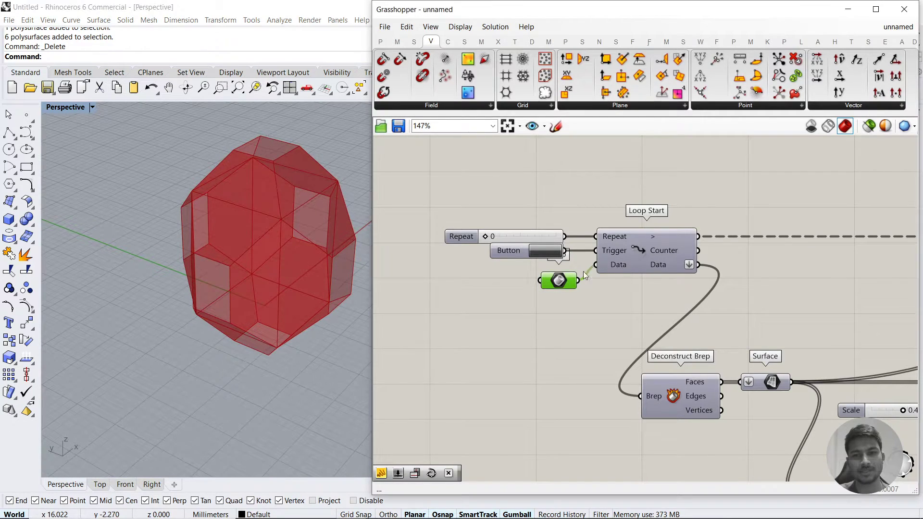
left_click(868, 126)
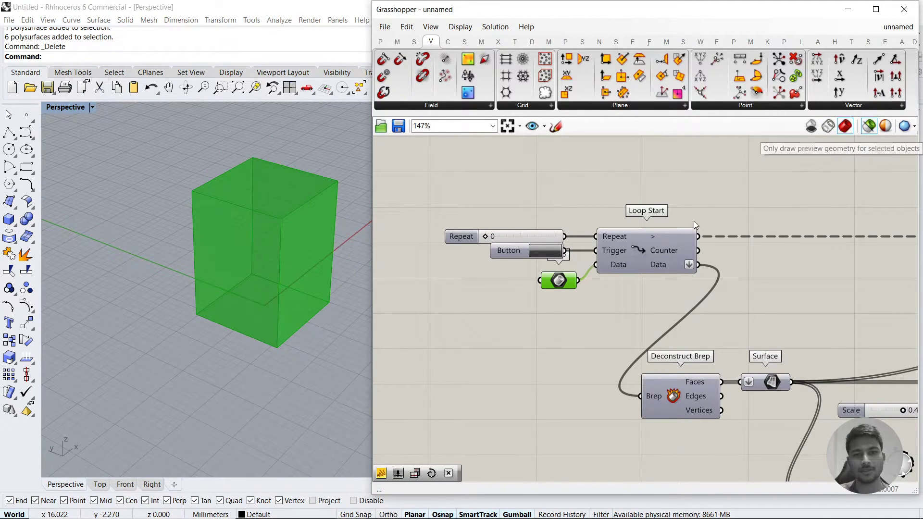
left_click(545, 250)
left_click(869, 126)
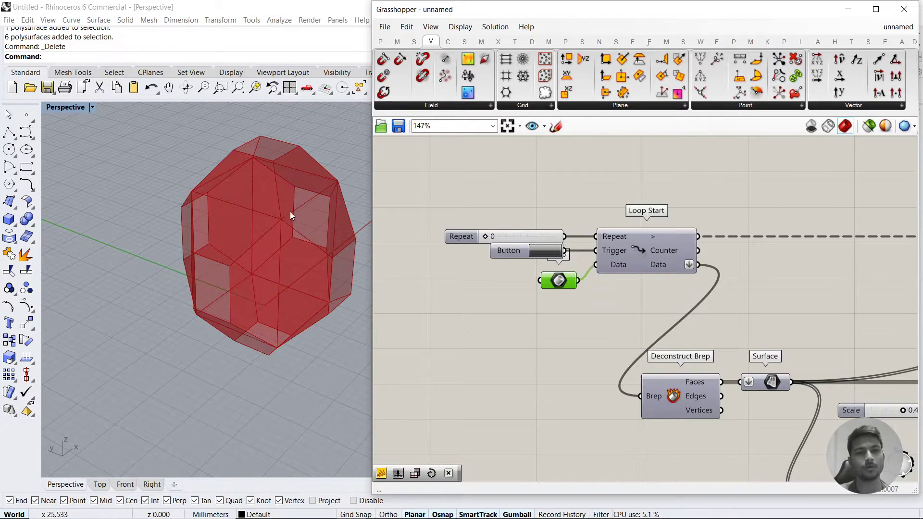
Set Repeat back to 1 for Loop Start and inspect the resulting geometry in the Perspective view
right_click_drag(290, 216, 269, 222)
left_click_drag(486, 236, 509, 237)
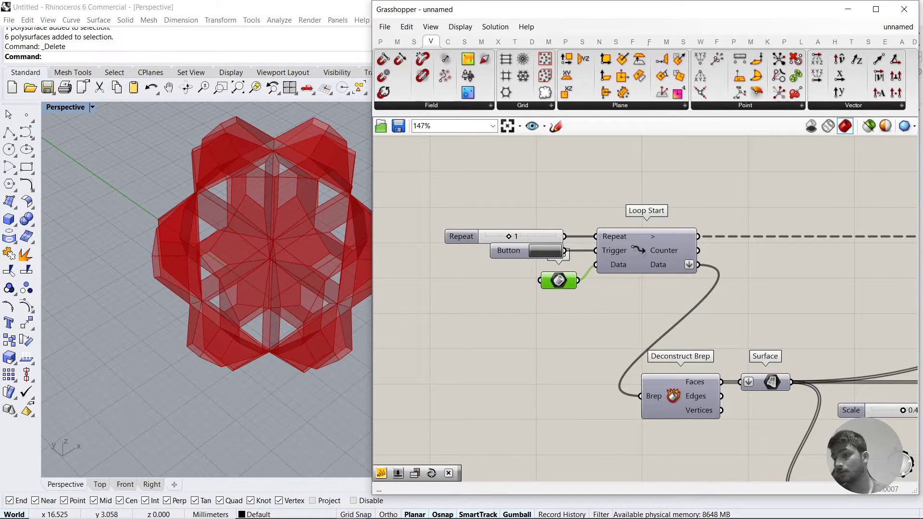
right_click_drag(336, 279, 183, 281)
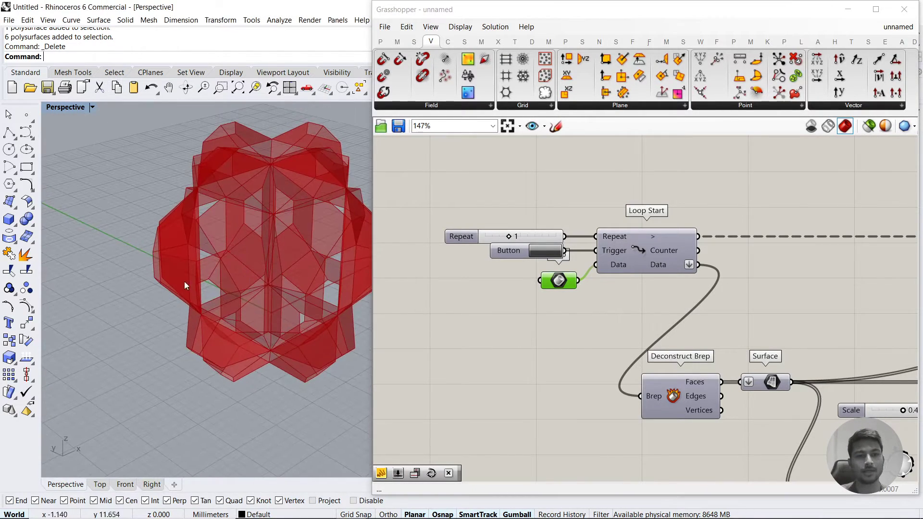
scroll(183, 281, "down", 3)
scroll(486, 336, "down", 5)
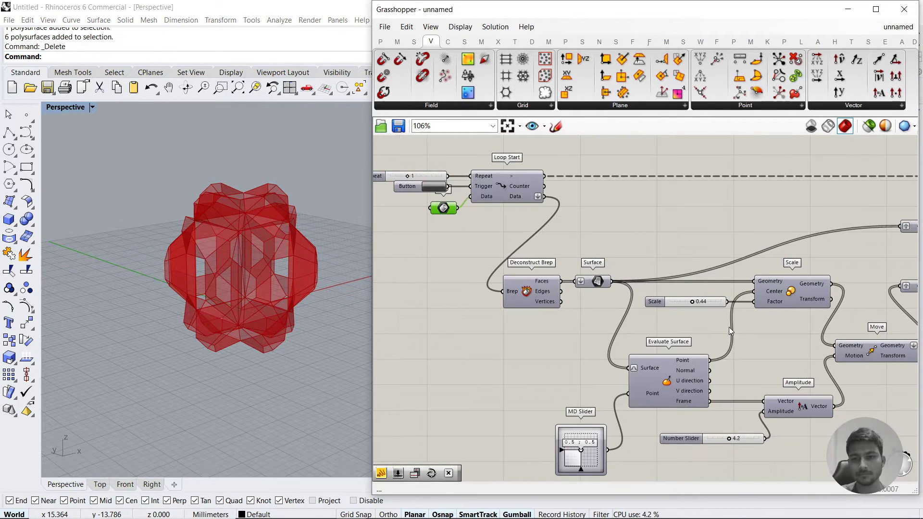
Widen the Grasshopper window to fit the definition, and move Loop End slightly closer to Brep Join
right_click_drag(753, 338, 656, 329)
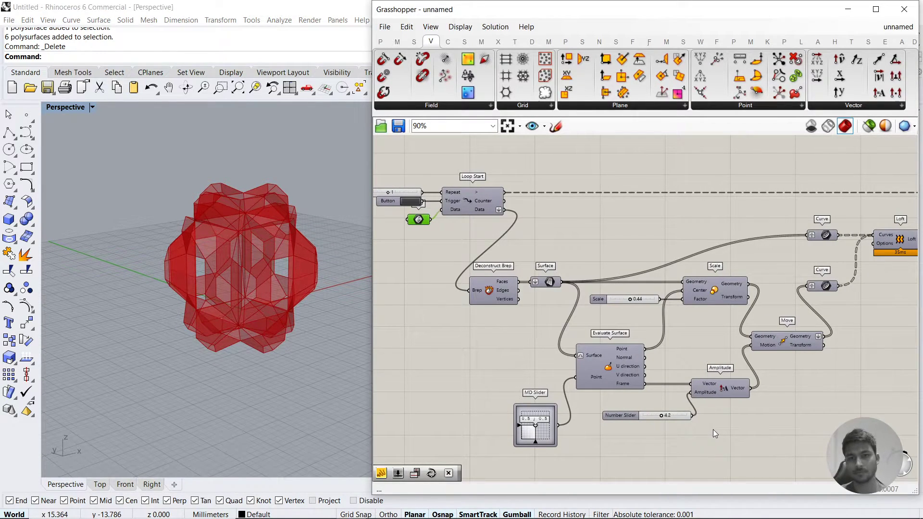
left_click_drag(372, 309, 347, 307)
mouse_move(235, 307)
right_mouse_down()
mouse_move(269, 288)
mouse_move(241, 305)
mouse_move(250, 300)
right_mouse_up()
right_click_drag(835, 309, 751, 293)
scroll(751, 294, "down", 2)
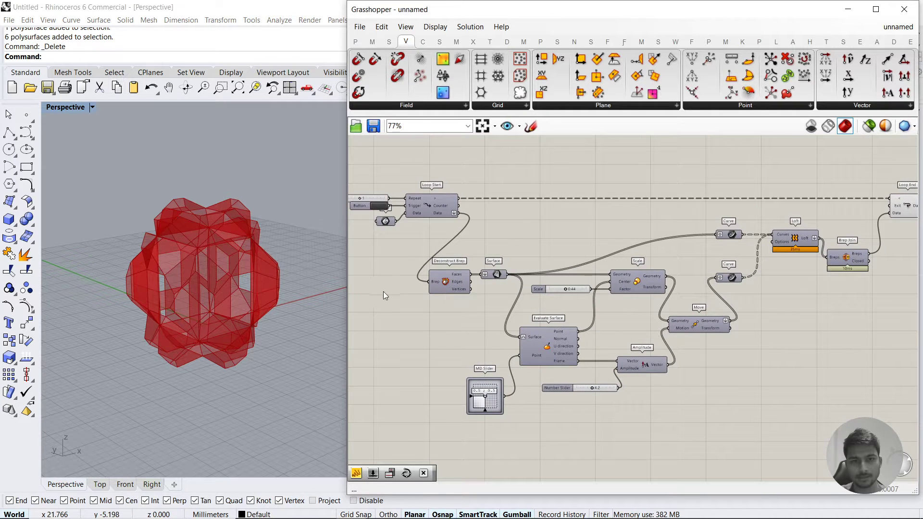
left_click_drag(347, 295, 286, 294)
scroll(393, 285, "up", 2)
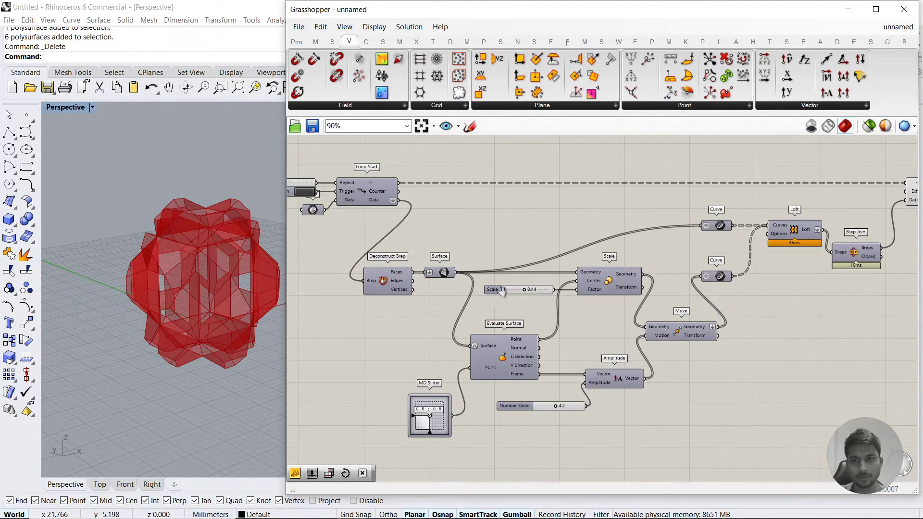
right_click_drag(501, 290, 484, 292)
left_click_drag(906, 192, 890, 192)
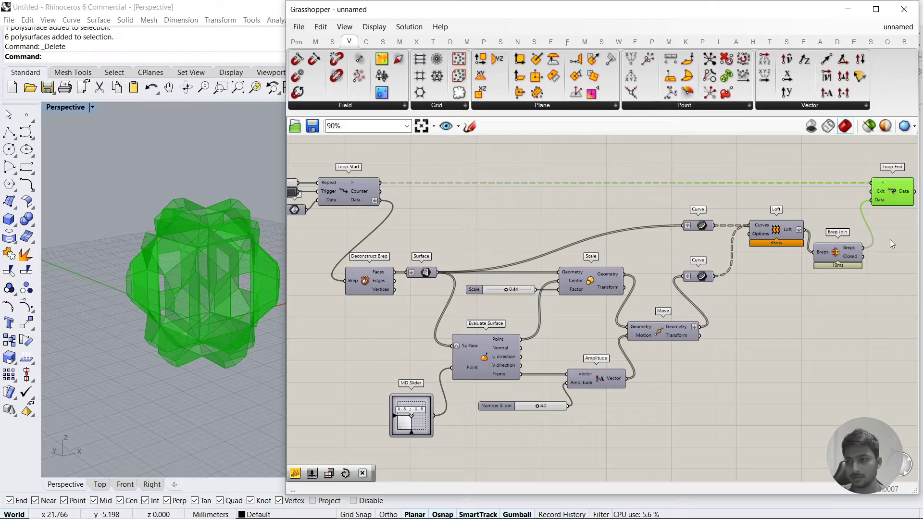
left_click(887, 308)
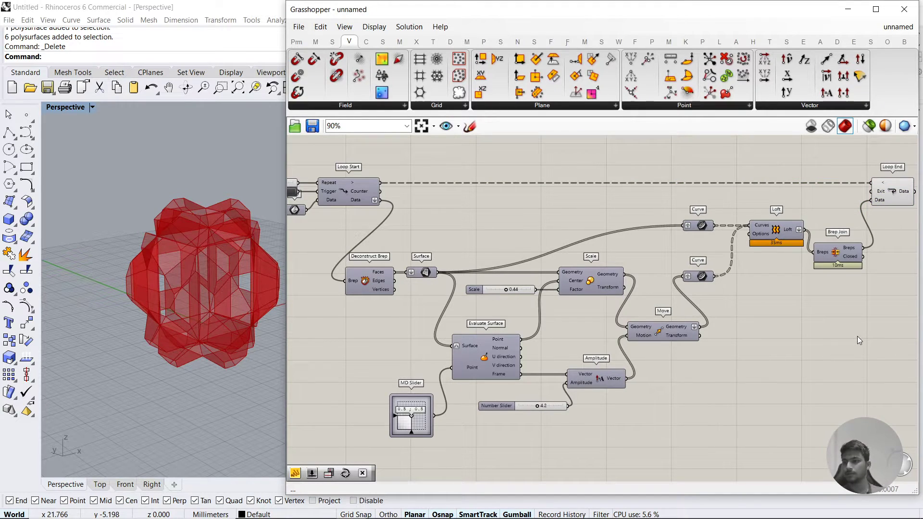
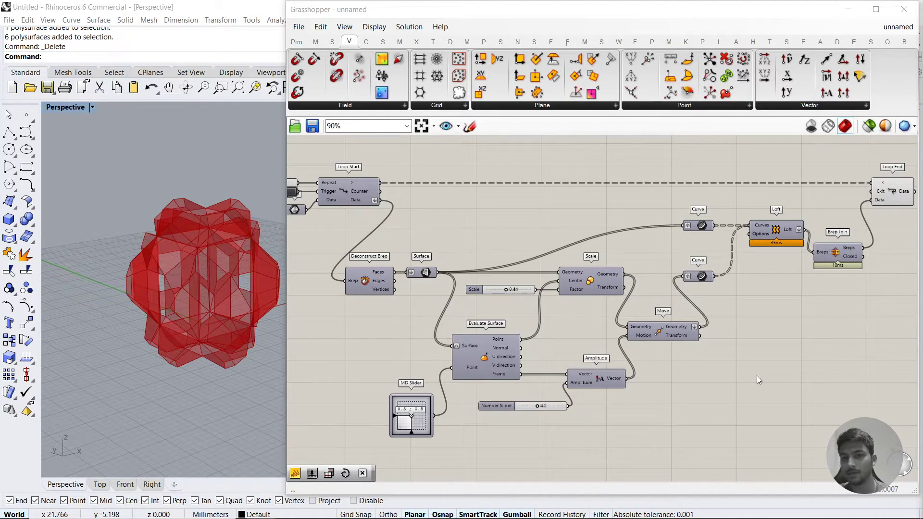
Select the Loop Start component to examine its flattened Data output and the connection into Deconstruct Brep
scroll(391, 245, "up", 4)
right_click_drag(339, 155, 418, 204)
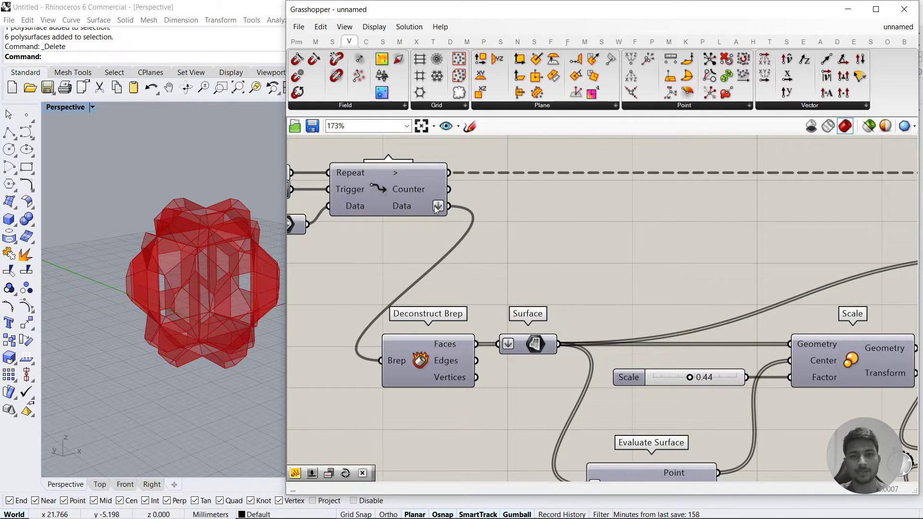
left_click(419, 206)
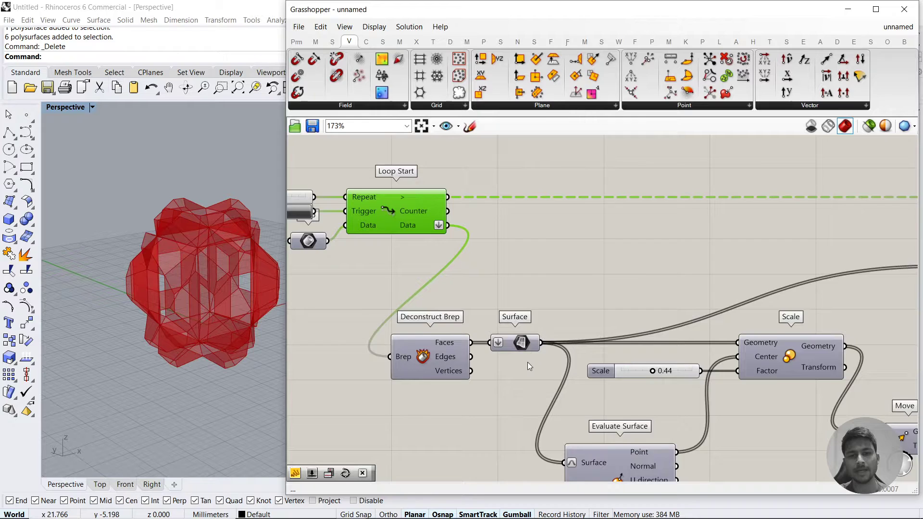
Turn off flattening on the Surface parameter fed by Deconstruct Brep, inspect the connected components, and turn flattening back on
right_click_drag(519, 360, 504, 355)
right_click(498, 340)
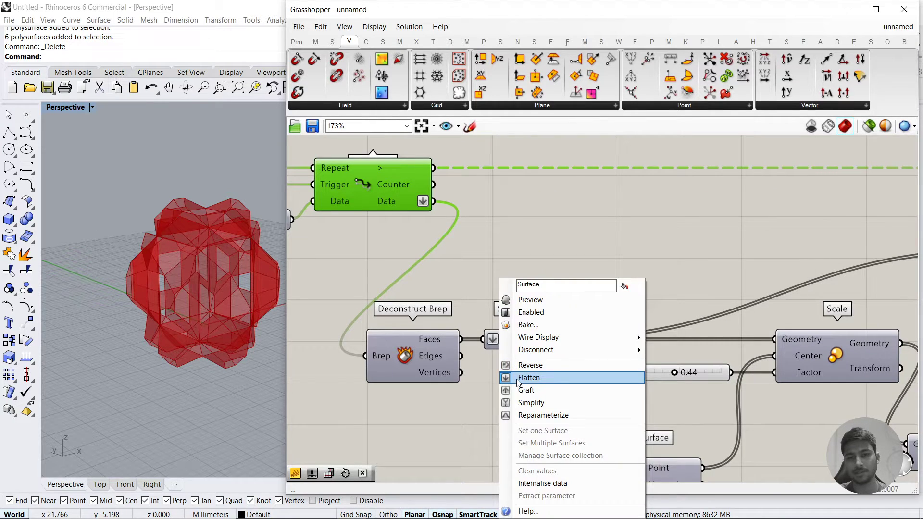
left_click(514, 376)
left_click(514, 344)
right_click_drag(531, 324, 750, 349)
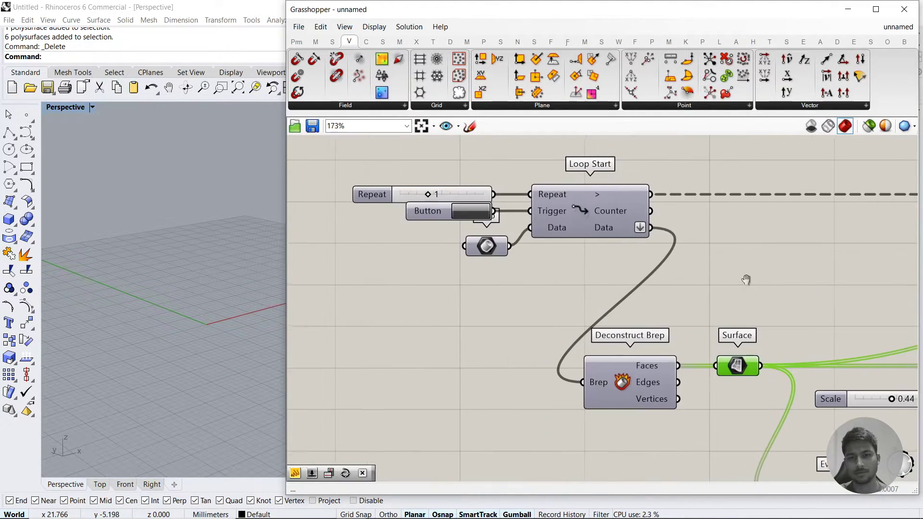
right_click_drag(601, 296, 517, 296)
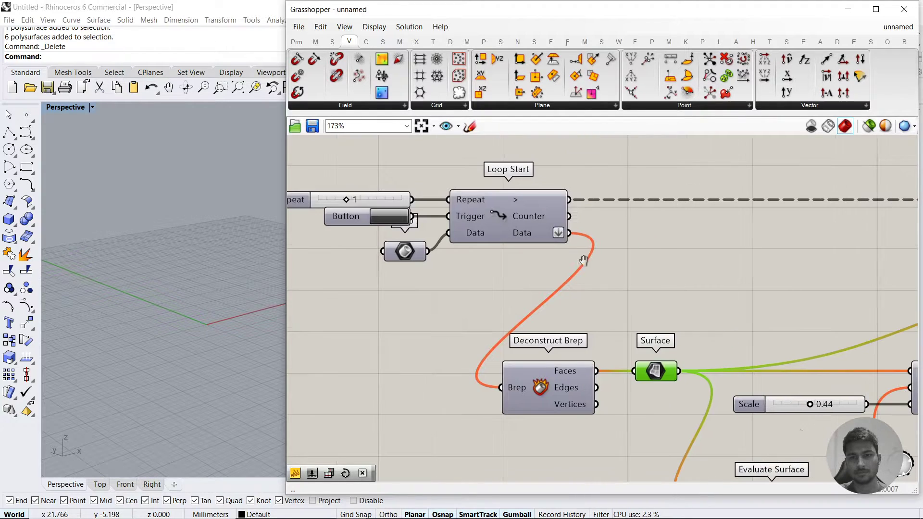
right_click_drag(603, 295, 530, 280)
scroll(550, 350, "down", 2)
right_click_drag(826, 331, 457, 310)
right_click_drag(312, 259, 579, 247)
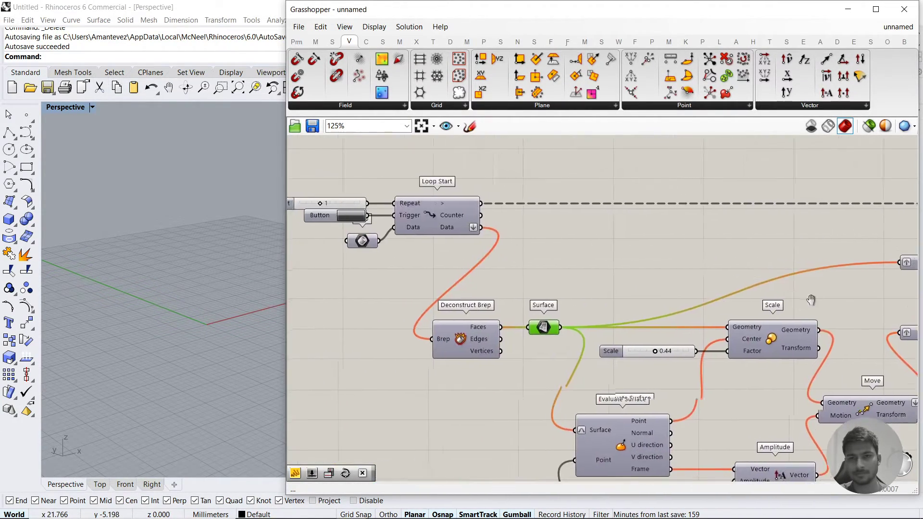
right_click_drag(284, 228, 379, 221)
left_click(389, 215)
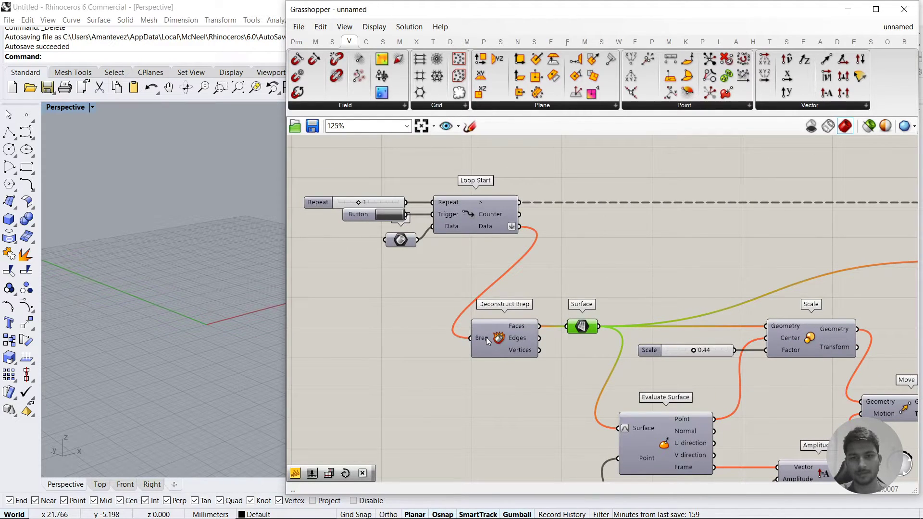
right_click(581, 323)
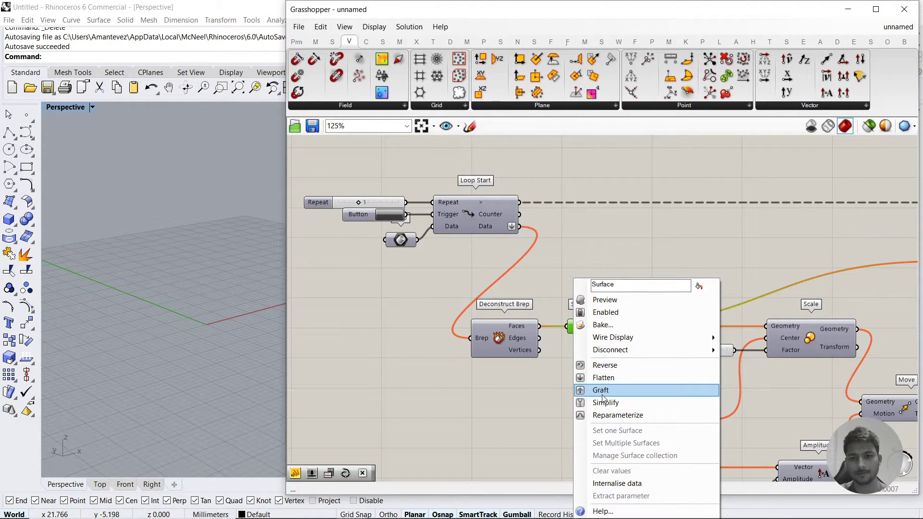
left_click(606, 377)
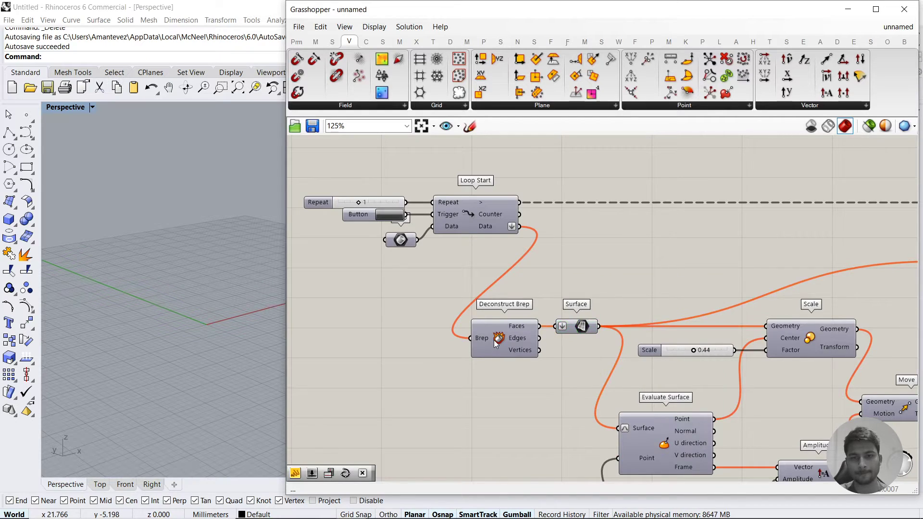
Refresh the solution of the loop between Loop Start and Loop End to bring its geometry back in the Perspective view
scroll(494, 339, "down", 3)
middle_click(555, 273)
left_click(554, 313)
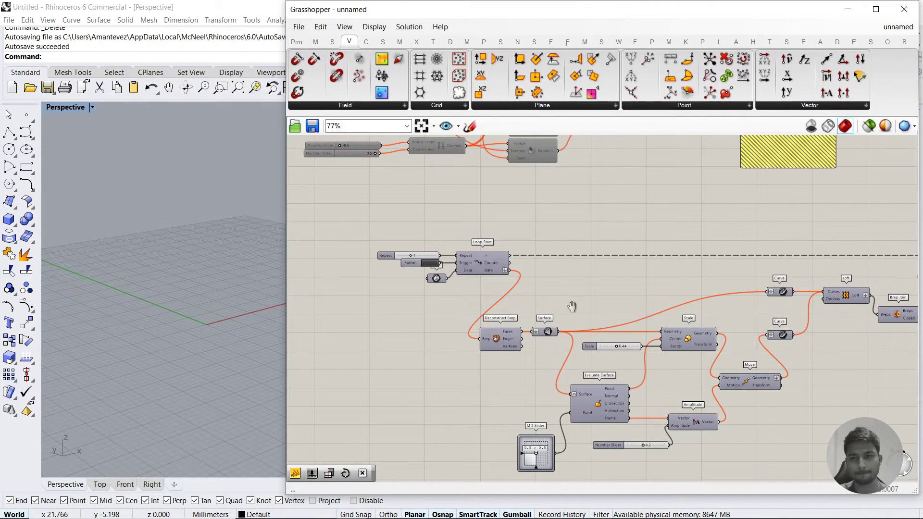
scroll(739, 266, "up", 4)
double_click(724, 236)
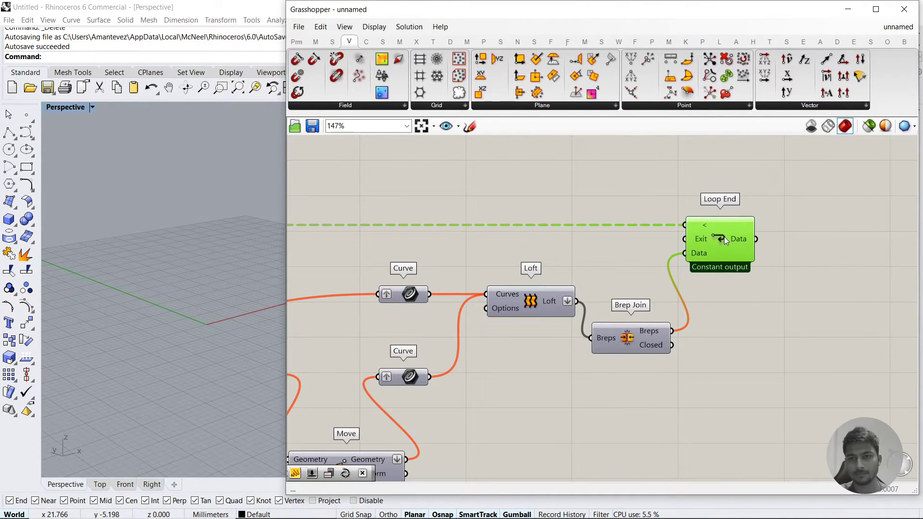
left_click(483, 257)
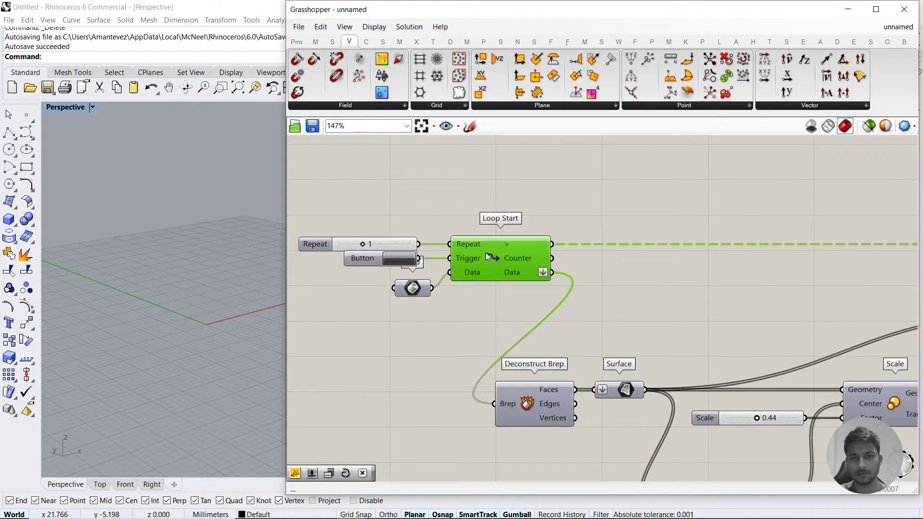
left_click(489, 316)
scroll(489, 323, "down", 1)
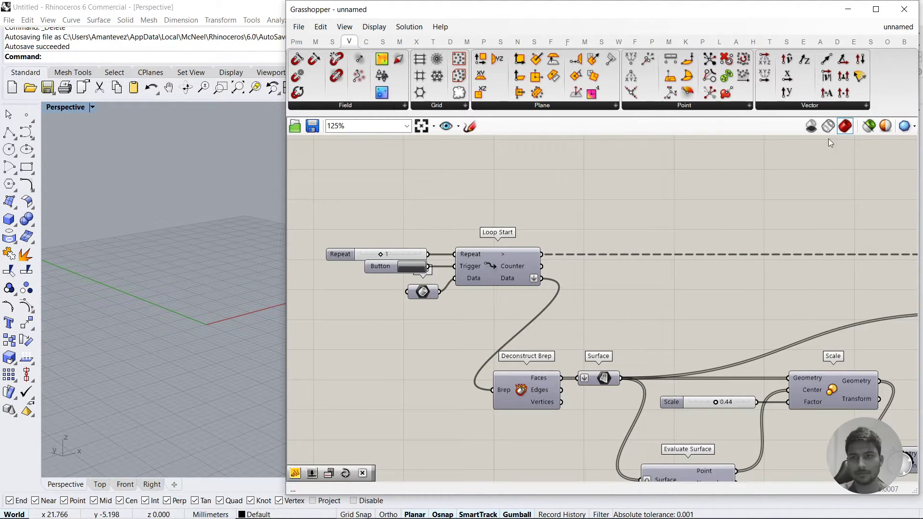
scroll(836, 318, "down", 1)
right_click_drag(836, 317, 899, 274)
left_click(722, 262)
key("ctrl+e")
left_click(717, 318)
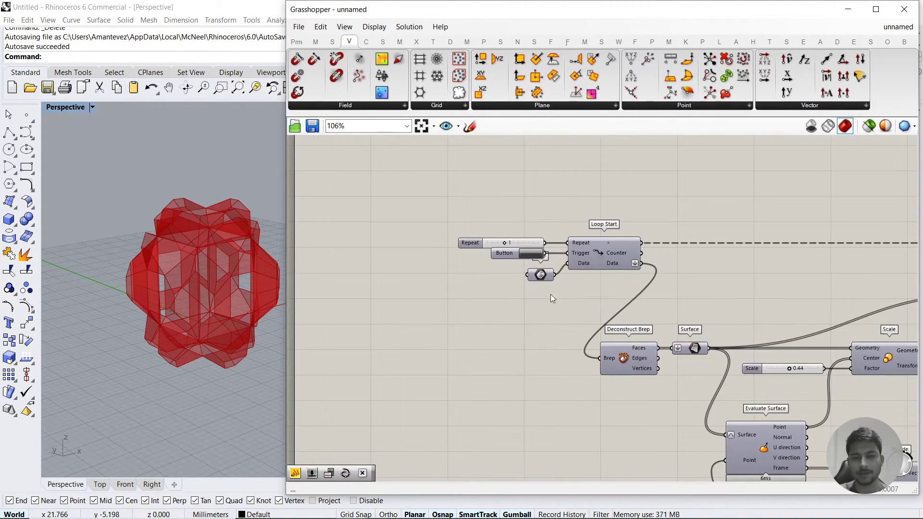
Examine the flattened Surface parameter after Deconstruct Brep and its connections to Scale and Evaluate Surface
scroll(737, 326, "up", 3)
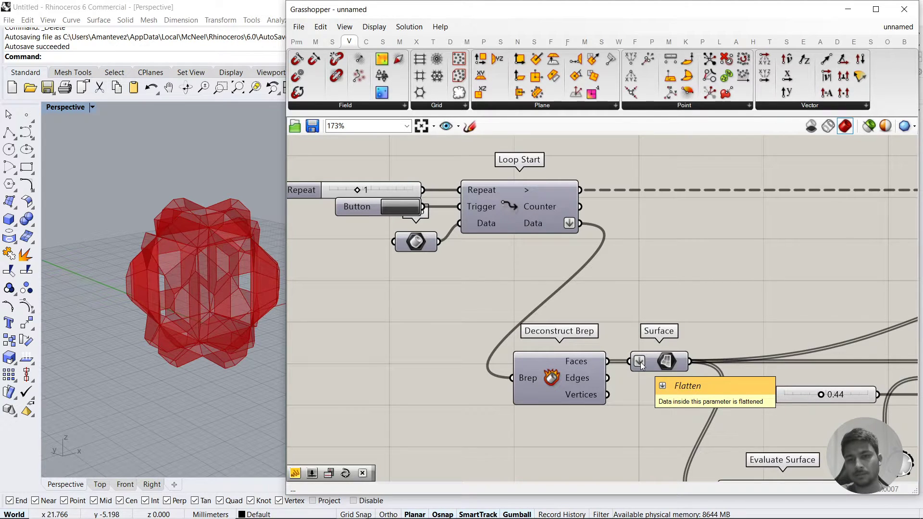
right_click_drag(673, 332, 556, 269)
left_click_drag(555, 270, 494, 343)
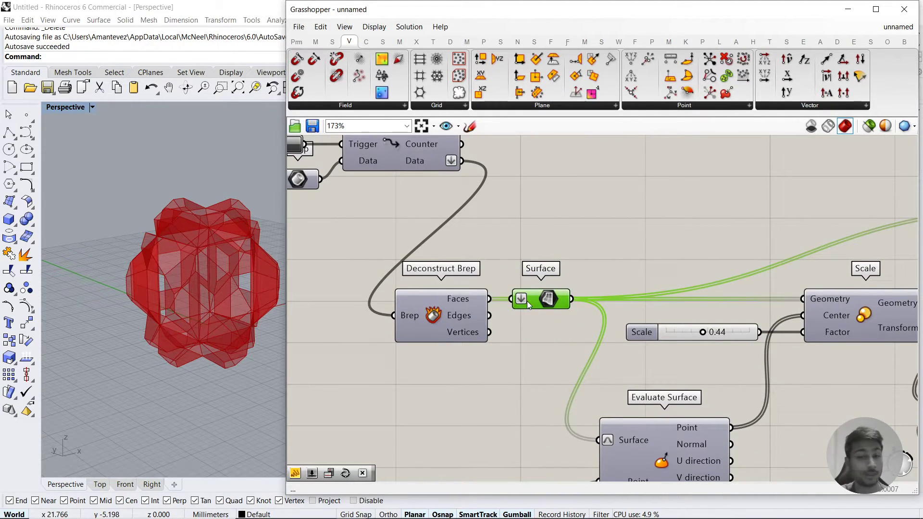
right_click_drag(610, 322, 555, 267)
scroll(554, 266, "down", 2)
right_click_drag(633, 290, 678, 287)
scroll(517, 289, "down", 3)
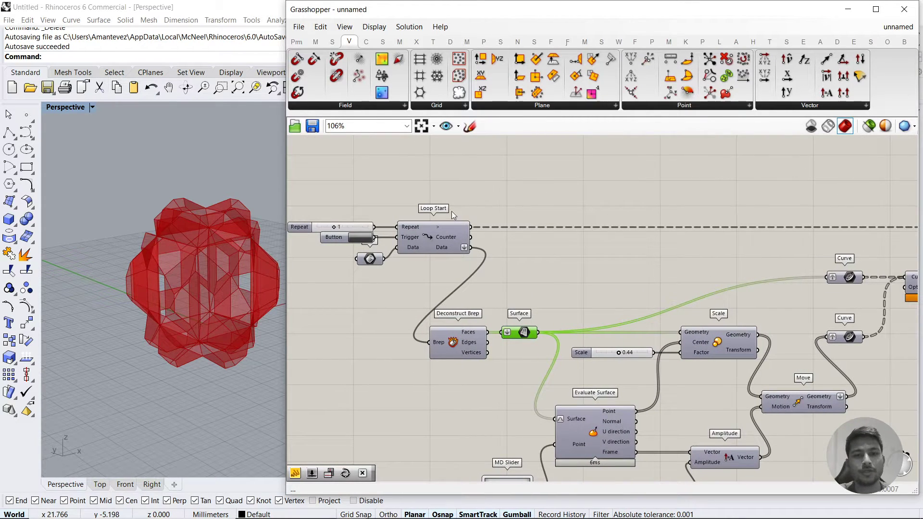
left_click_drag(452, 215, 477, 267)
Review the chain from the Curve parameters through the flattened Loft and Brep Join into the Data input of Loop End
right_click_drag(703, 256, 497, 249)
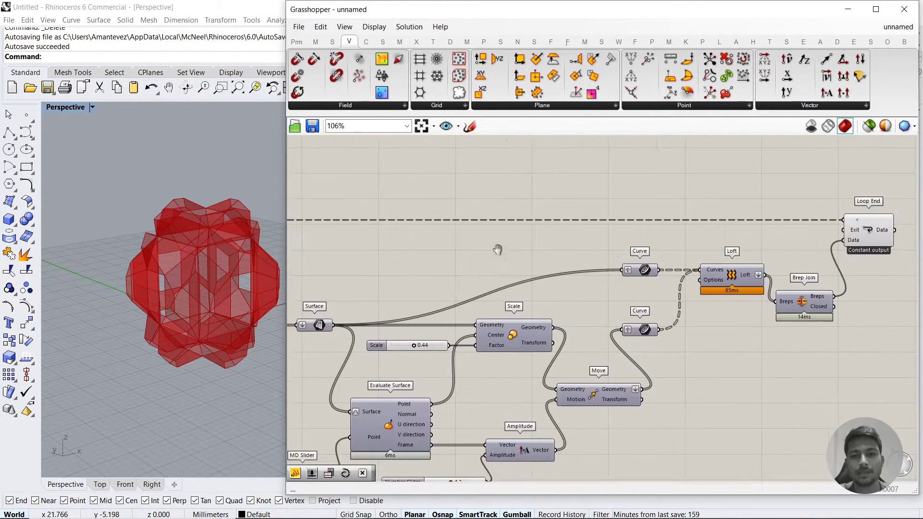
right_click_drag(858, 250, 637, 247)
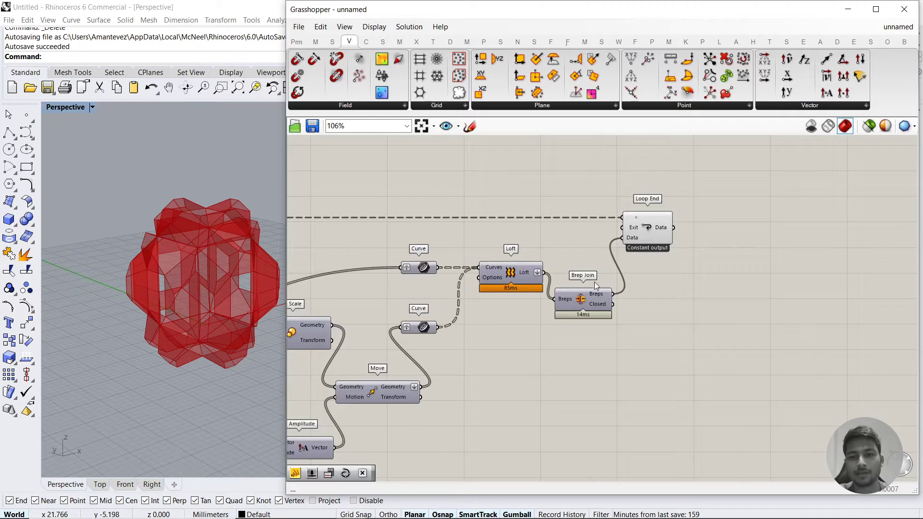
right_click(632, 236)
left_click(532, 278)
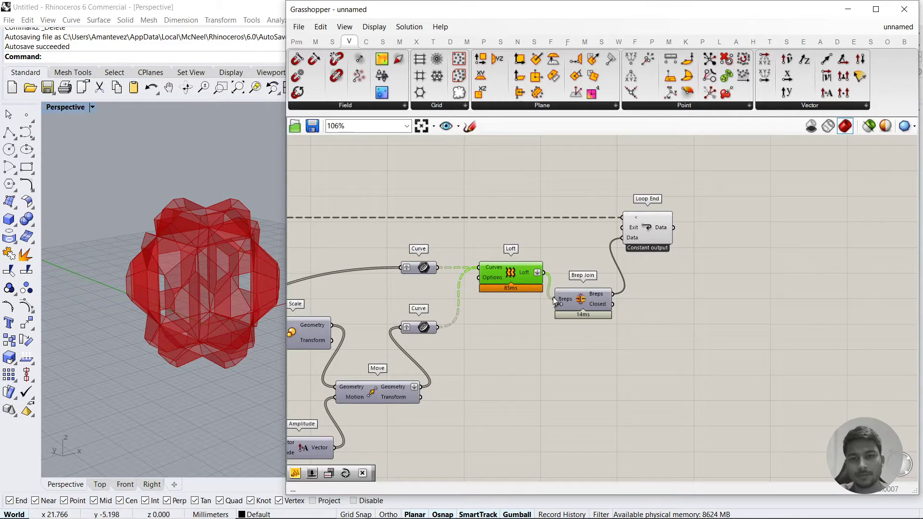
left_click(659, 308)
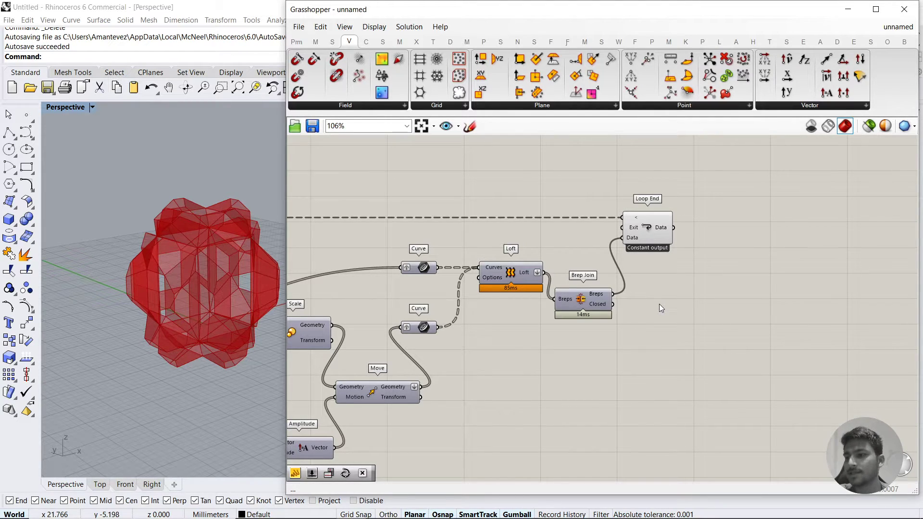
scroll(659, 304, "down", 2)
right_click_drag(445, 346, 637, 298)
right_click_drag(421, 281, 437, 271)
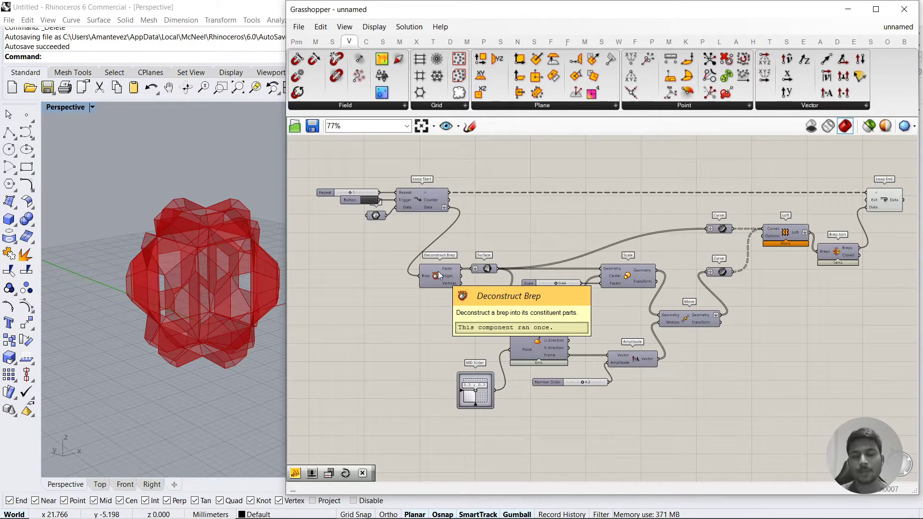
Examine the Exit input and description of Loop End and its place in the whole loop definition
right_click_drag(881, 203, 654, 253)
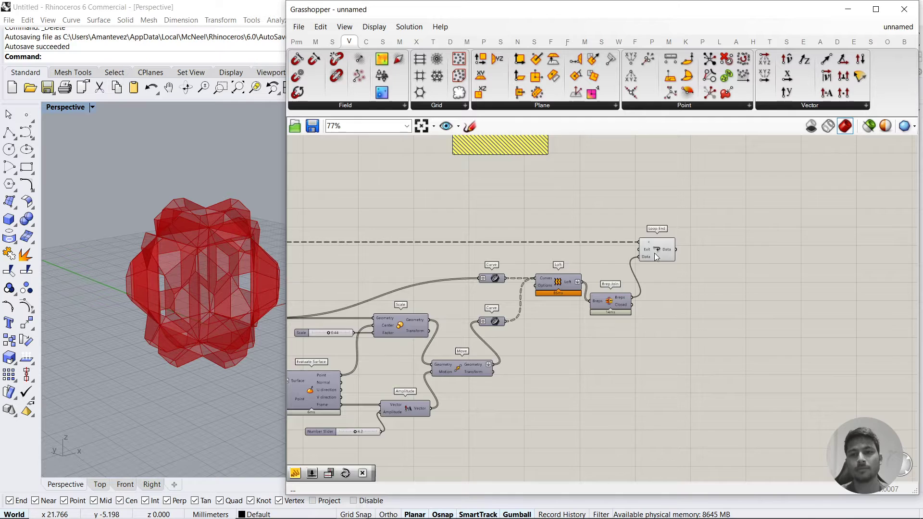
scroll(654, 253, "up", 6)
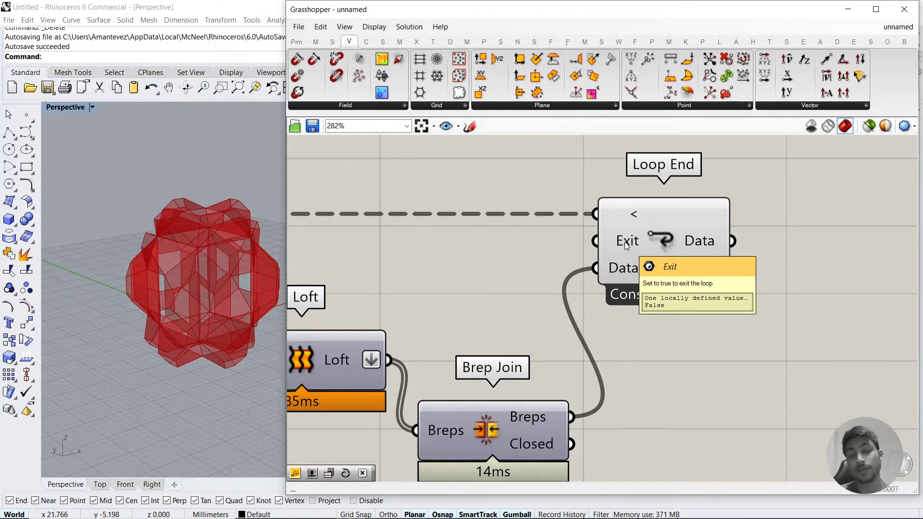
scroll(624, 241, "down", 3)
right_click_drag(562, 268, 696, 255)
scroll(696, 256, "down", 3)
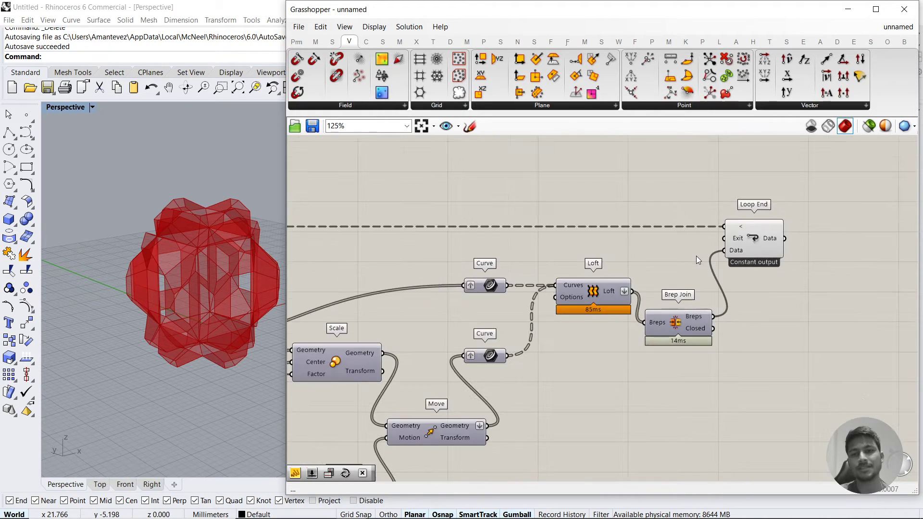
right_click_drag(560, 280, 676, 268)
scroll(636, 267, "down", 2)
scroll(635, 267, "down", 2)
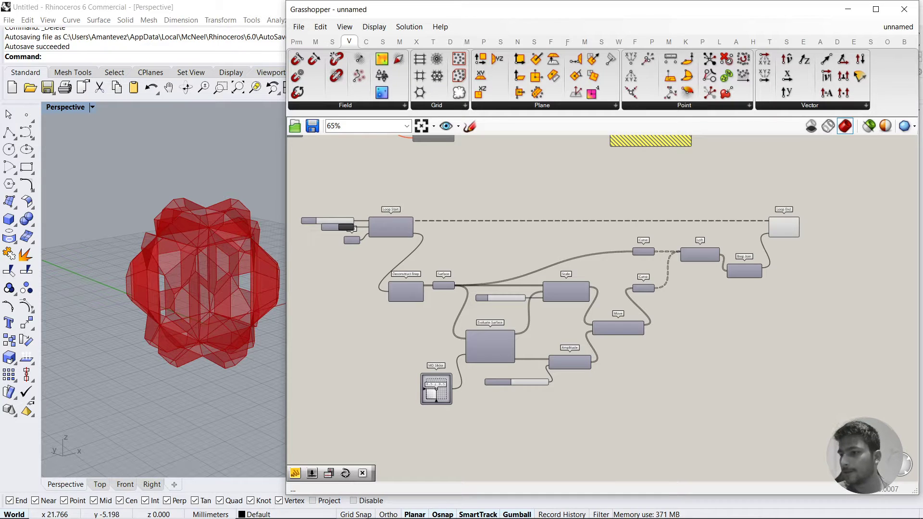
scroll(652, 251, "up", 5)
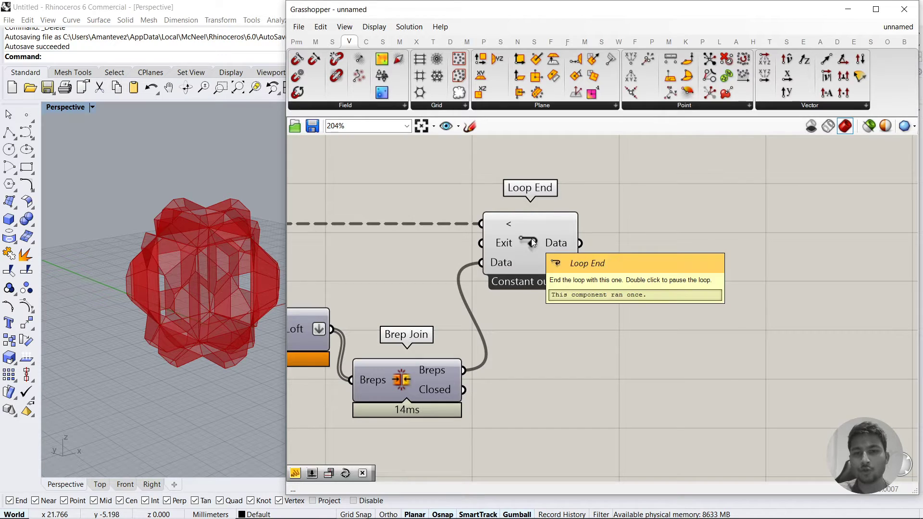
right_click_drag(702, 272, 628, 278)
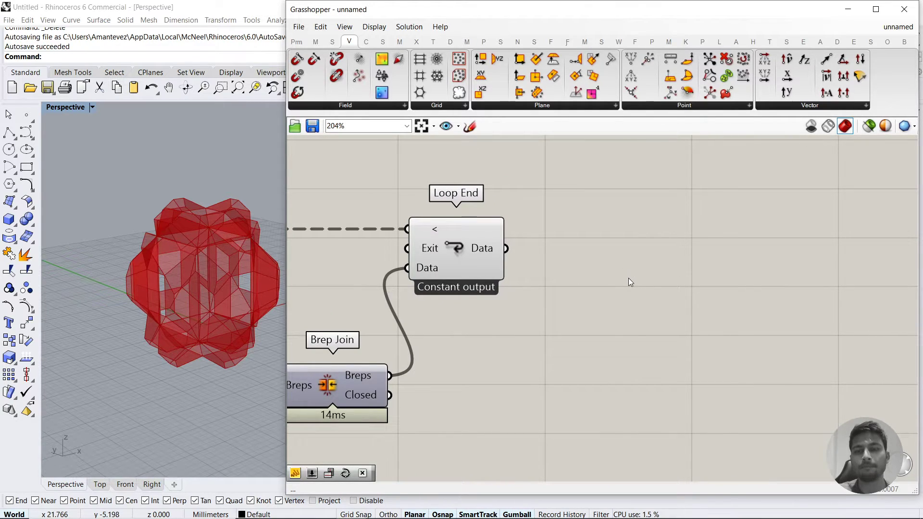
Add a Brep parameter after Loop End and connect Loop End's Data output to it
left_click(618, 42)
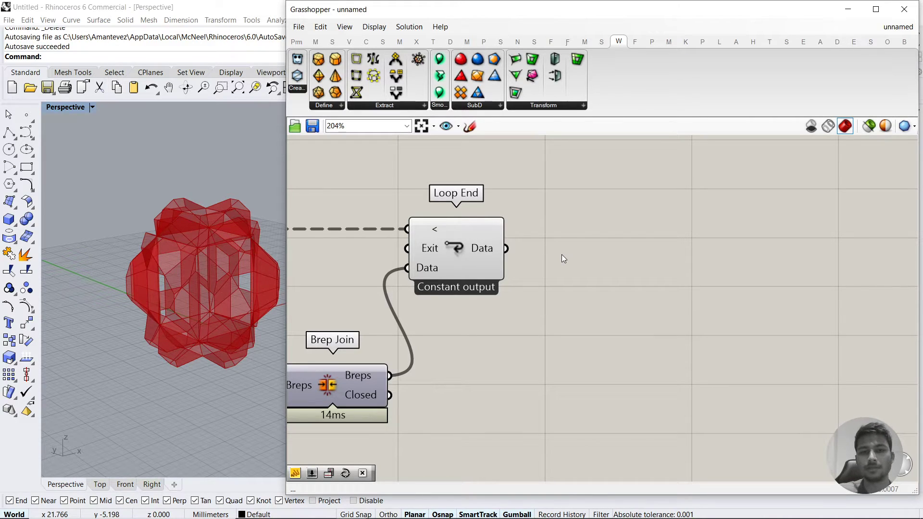
double_click(656, 255)
type("brep")
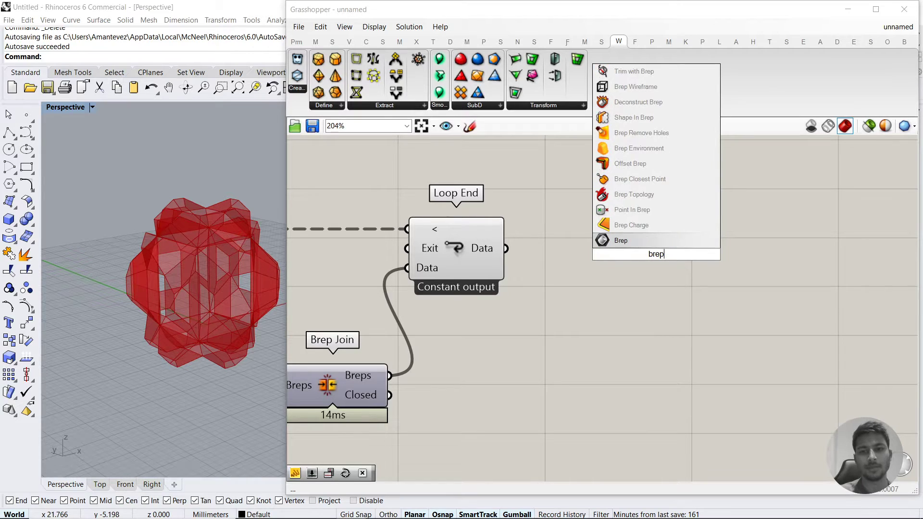
left_click(647, 243)
left_click_drag(505, 248, 582, 252)
Turn off the geometry preview of Loop End, keeping the preview of the connected Brep parameter
left_click(495, 222)
middle_click(503, 196)
key("Escape")
left_click(636, 326)
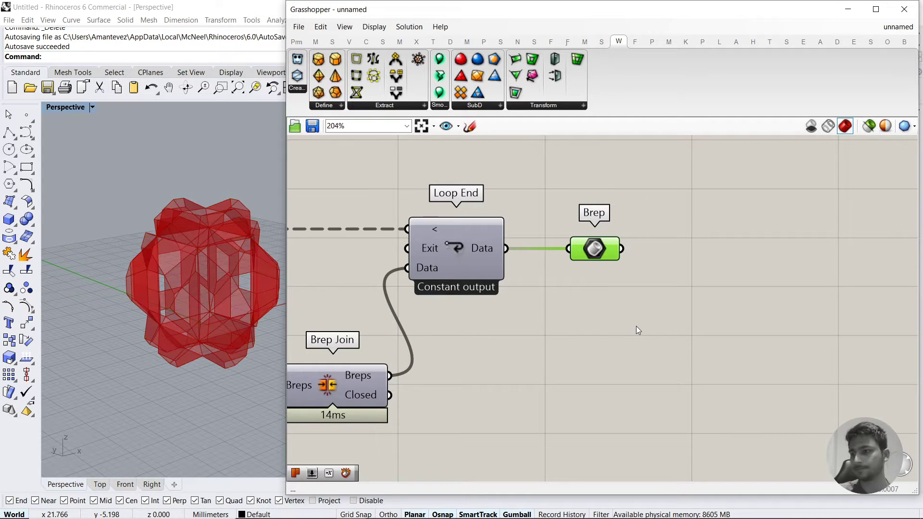
Add a Simple Mesh component, align it beside the Brep parameter, and look up where it sits among the mesh utility components
double_click(752, 308)
mouse_move(595, 249)
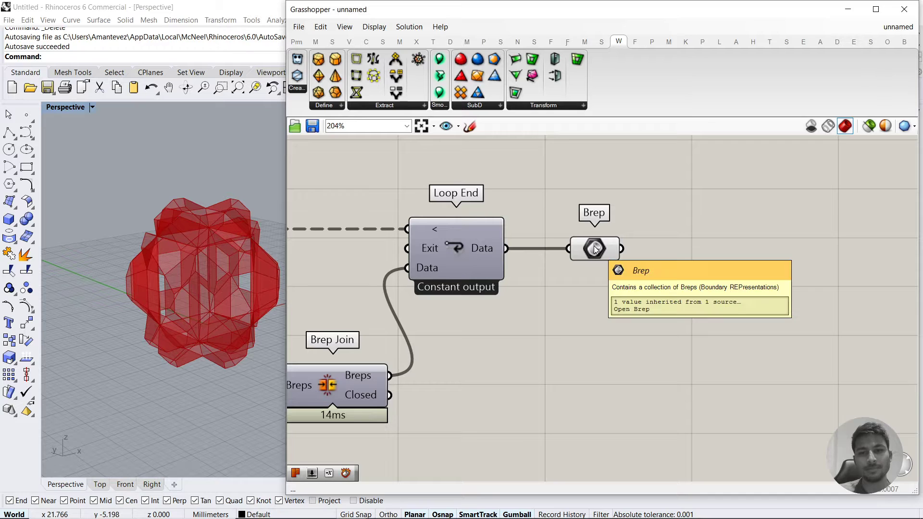
double_click(707, 307)
type("si")
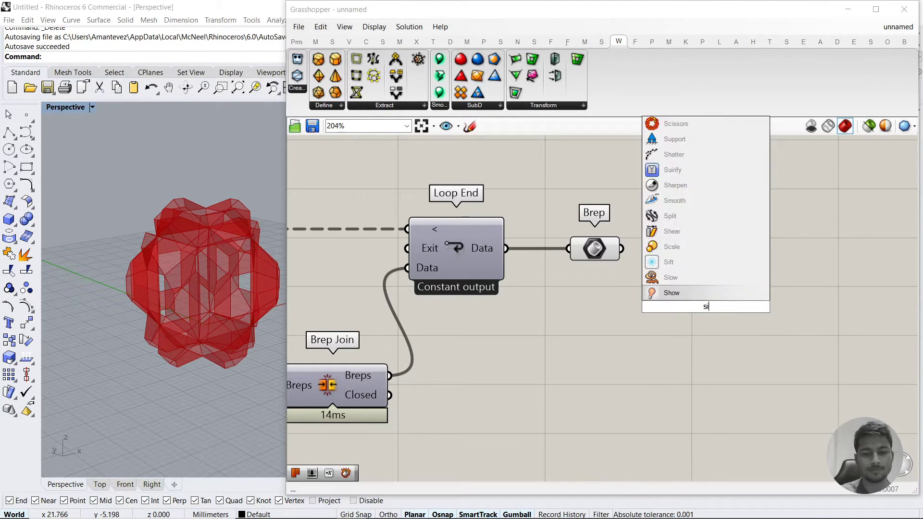
type("mple mesh")
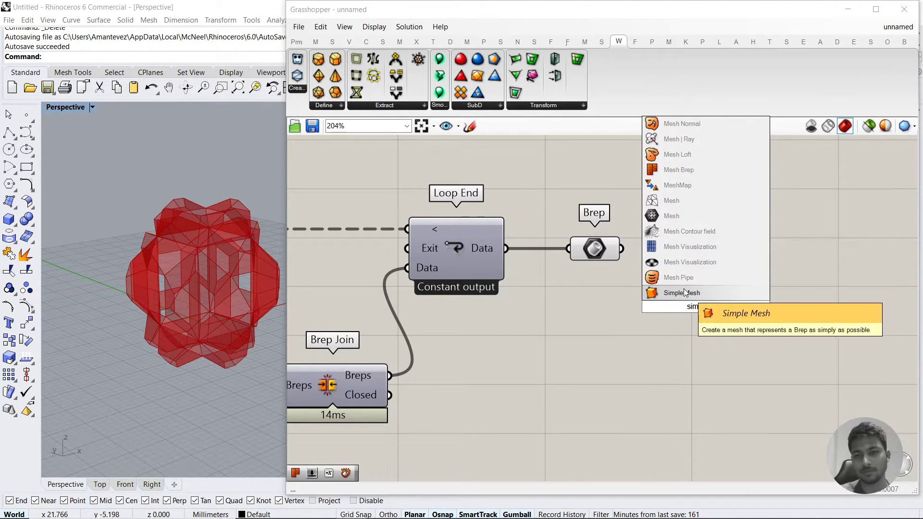
key("Return")
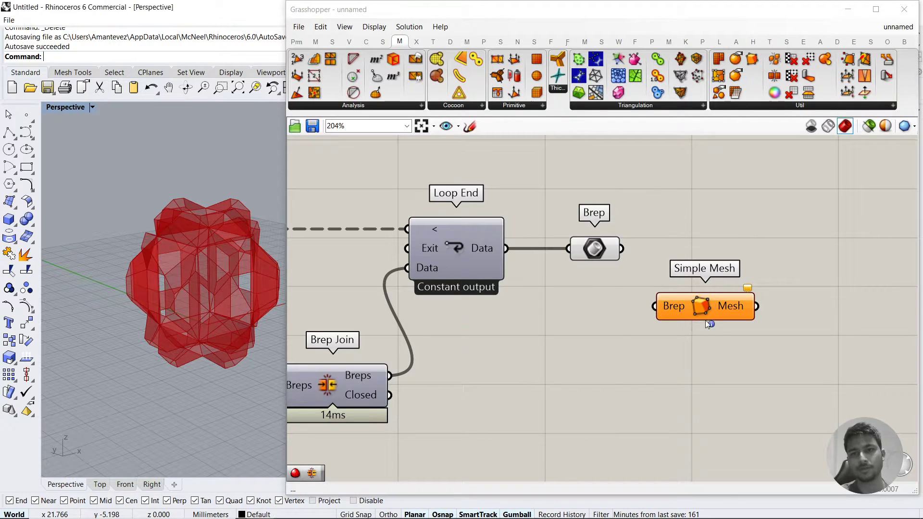
left_click_drag(707, 308, 716, 250)
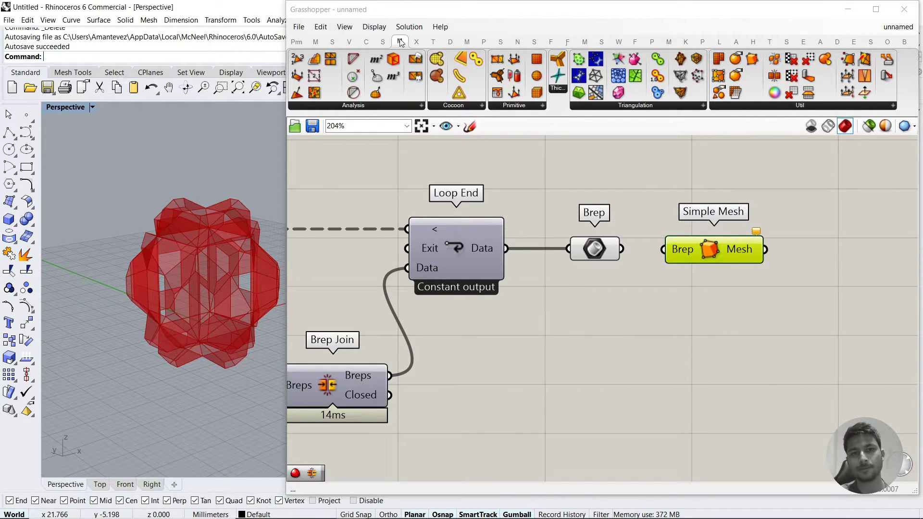
left_click(832, 105)
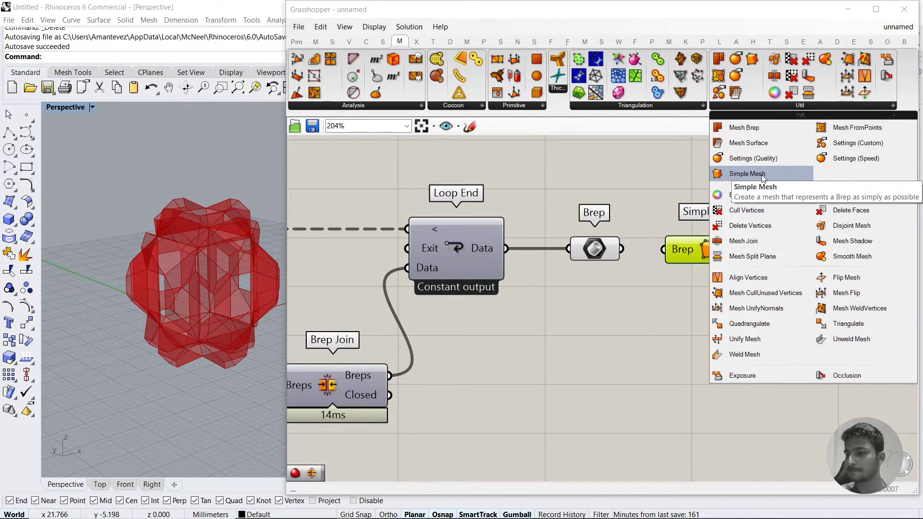
Review the whole definition from Simple Mesh back through Scale, Surface and Deconstruct Brep to Loop Start
left_click(573, 320)
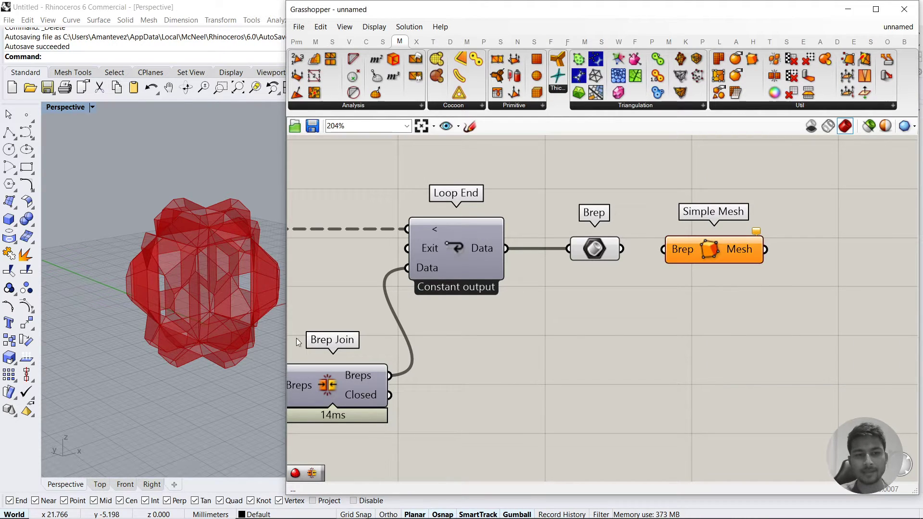
right_click_drag(262, 334, 202, 266)
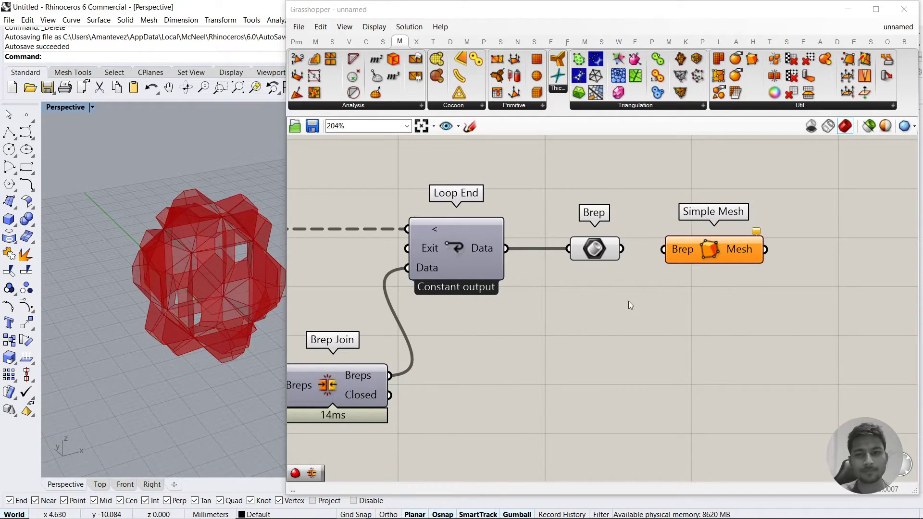
scroll(628, 301, "down", 2)
right_click_drag(342, 324, 606, 300)
right_click_drag(530, 313, 610, 300)
right_click_drag(436, 313, 550, 298)
right_click_drag(298, 308, 550, 298)
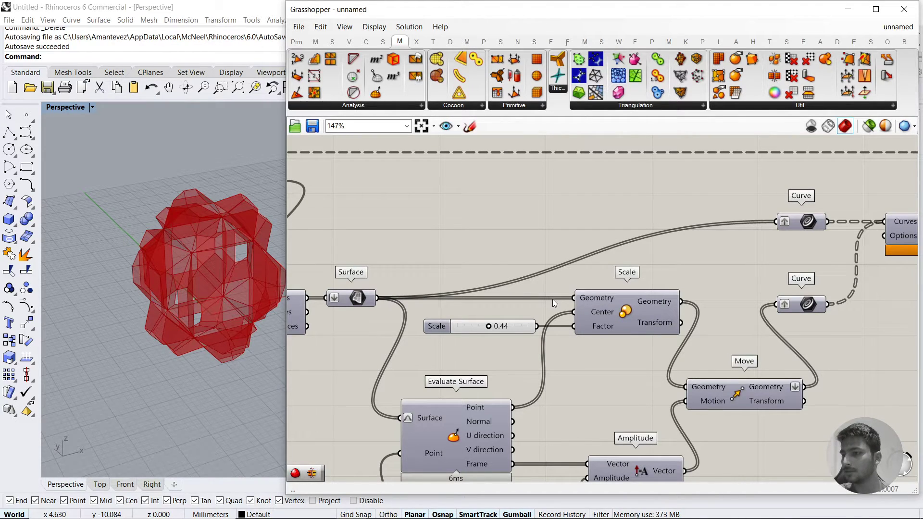
mouse_move(641, 308)
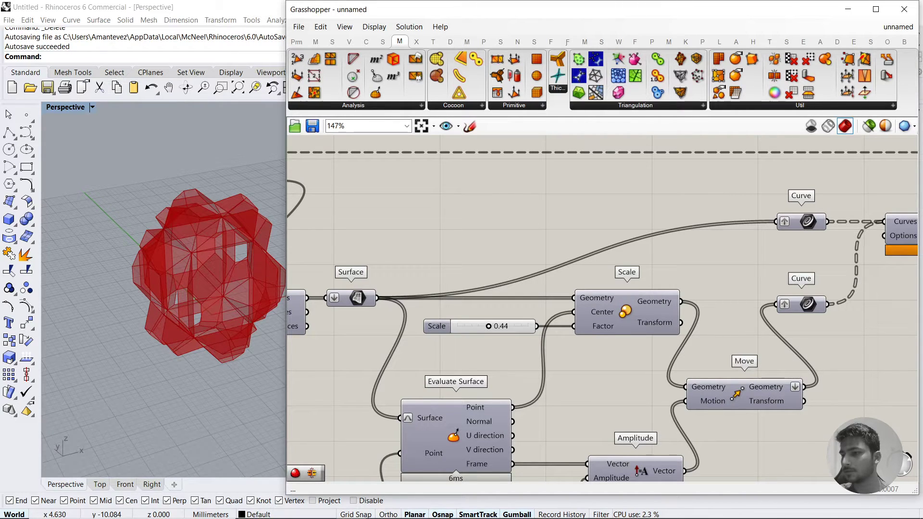
right_click_drag(517, 282, 738, 271)
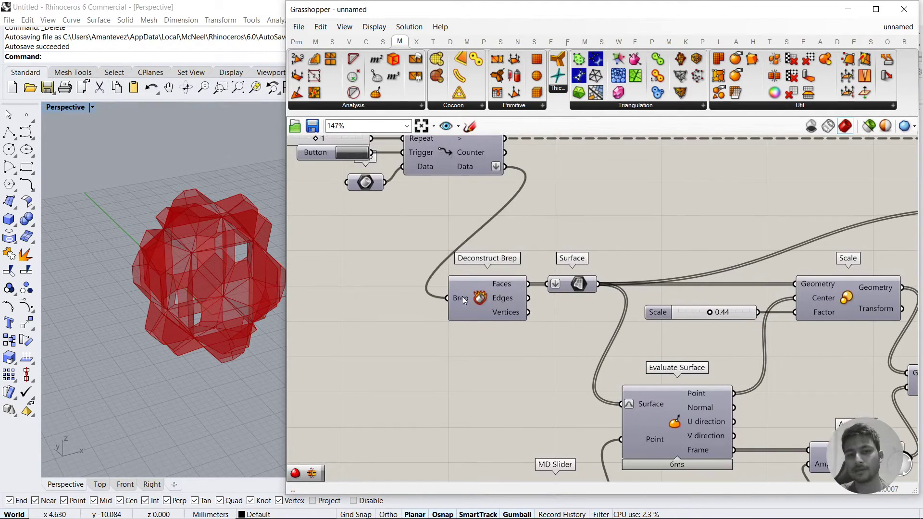
right_click_drag(342, 230, 405, 271)
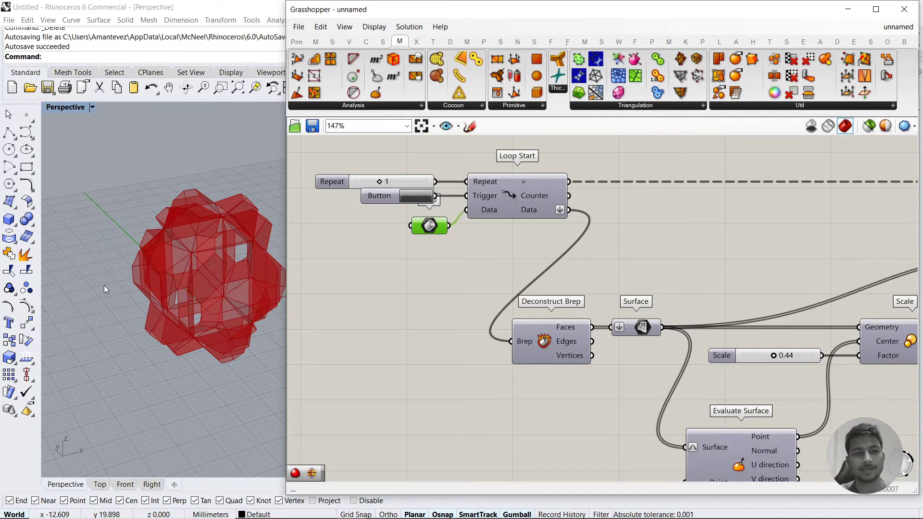
Draw a demonstration box beside the generated form, highlight Deconstruct Brep for comparison, and delete the box again
left_click(9, 219)
left_click(120, 356)
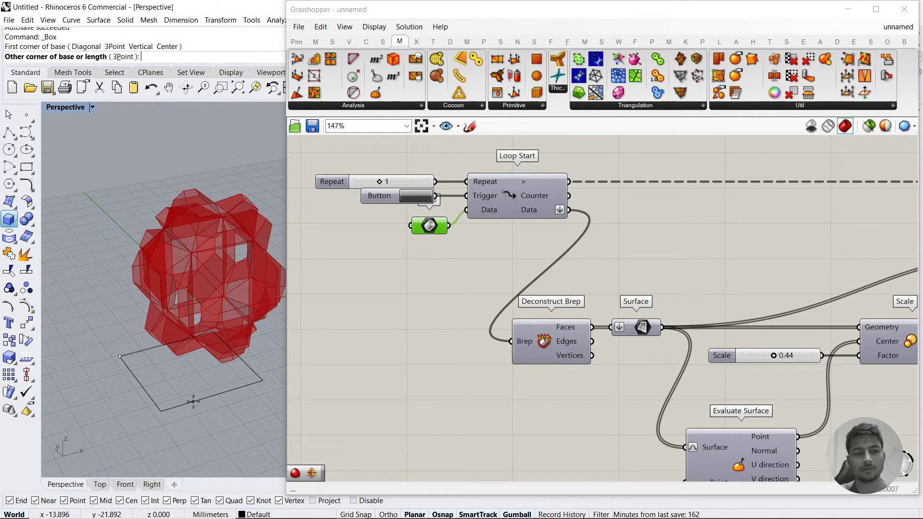
left_click(262, 381)
left_click(189, 360)
left_click(195, 356)
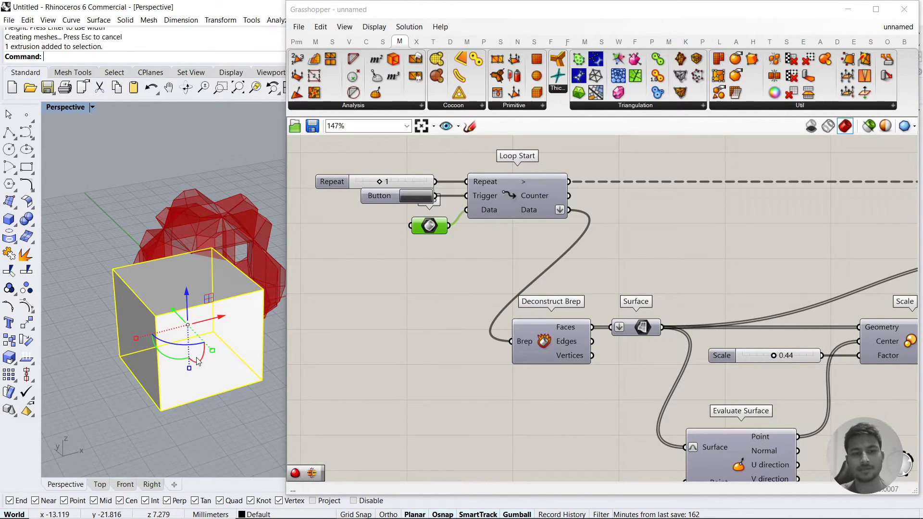
left_click(549, 344)
left_click_drag(490, 298, 633, 388)
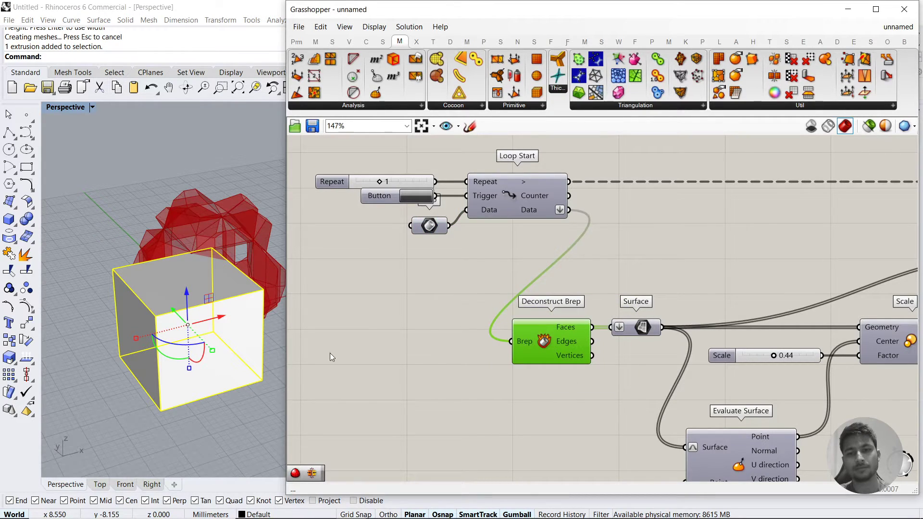
left_click(206, 355)
key("Delete")
Examine the chain from Loft through Brep Join and Loop End, and inspect the data held by the Brep parameter
right_click_drag(855, 269, 359, 323)
scroll(736, 307, "up", 5)
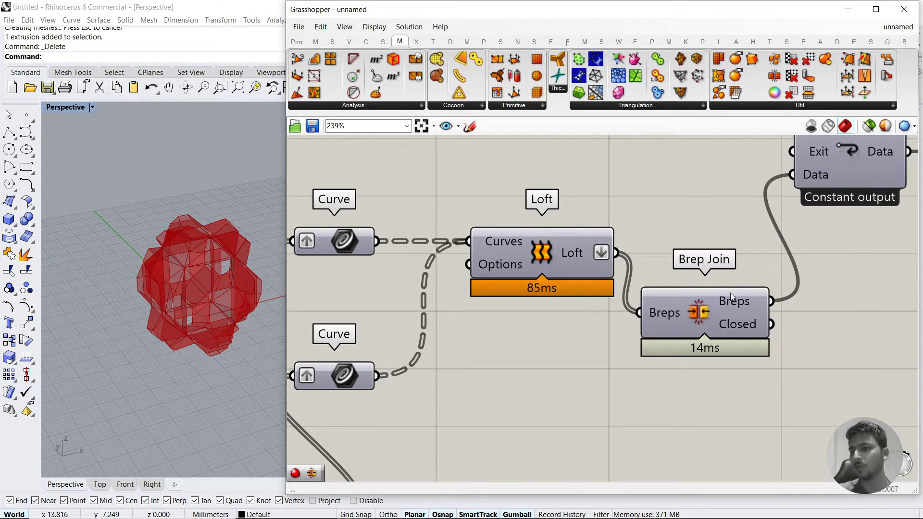
right_click_drag(755, 288, 658, 310)
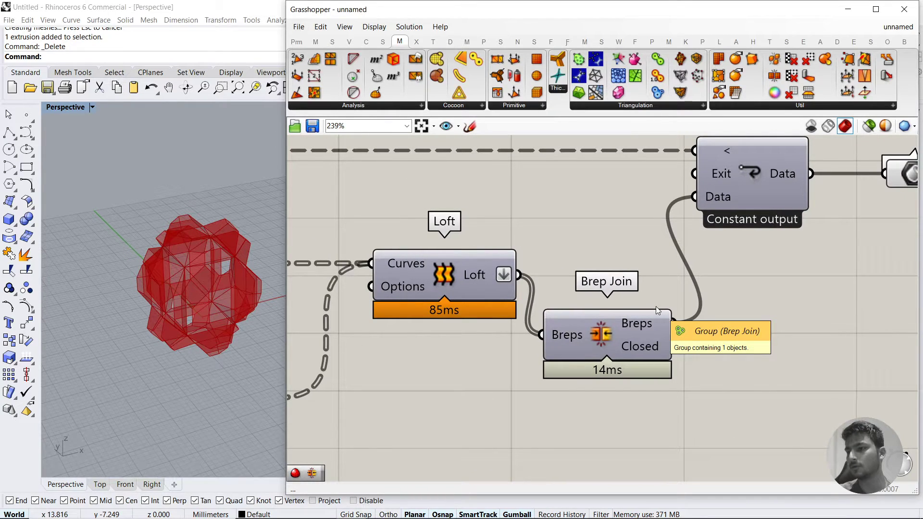
right_click_drag(805, 252, 642, 264)
left_click(633, 240)
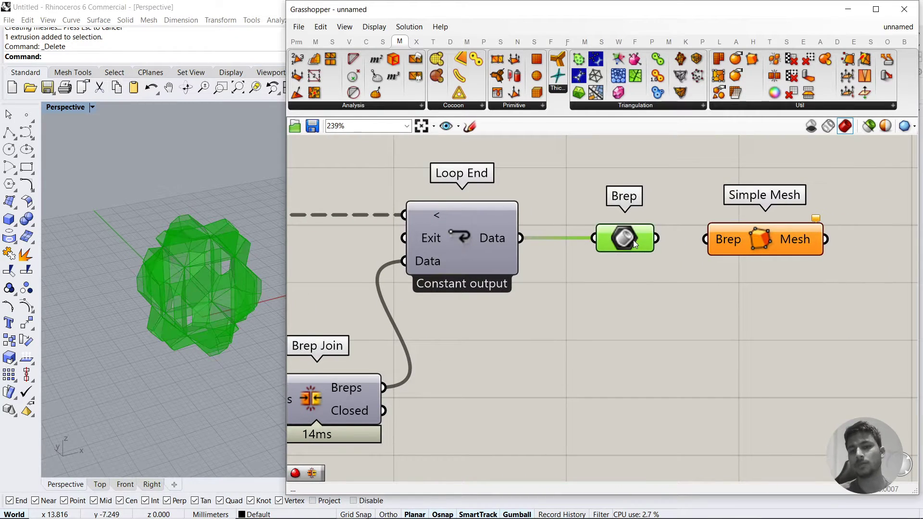
left_click(686, 330)
right_click_drag(684, 292, 609, 291)
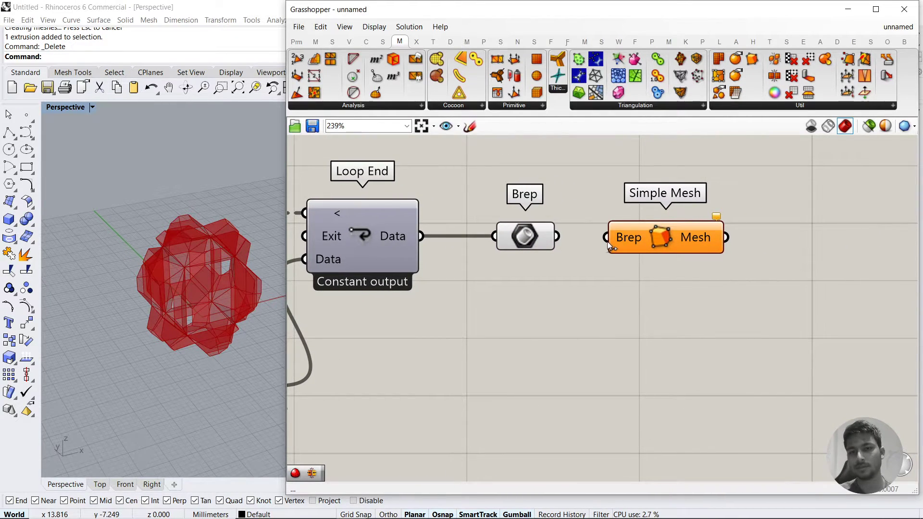
left_click(529, 237)
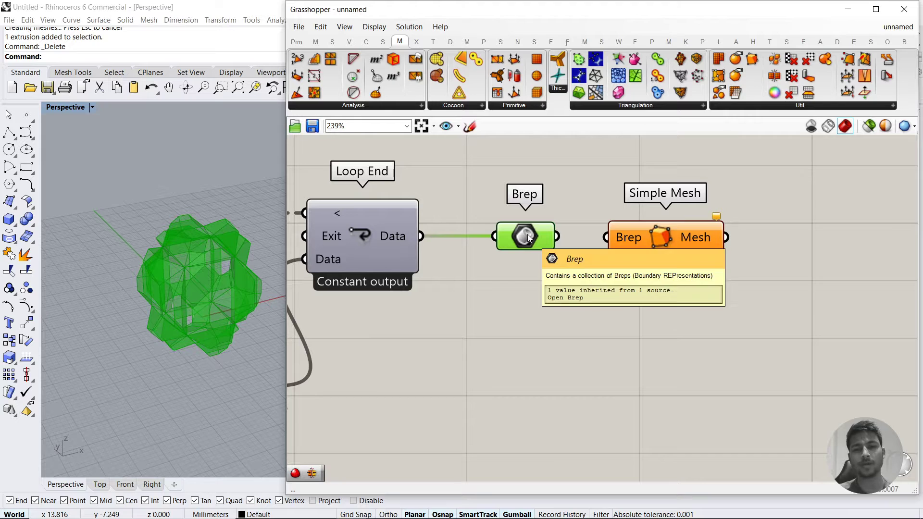
Connect the Brep parameter to Simple Mesh's Brep input and turn off the Brep parameter's geometry preview
left_click_drag(556, 236, 604, 243)
left_click_drag(546, 293, 495, 197)
middle_click(572, 197)
left_click(609, 161)
left_click(631, 208)
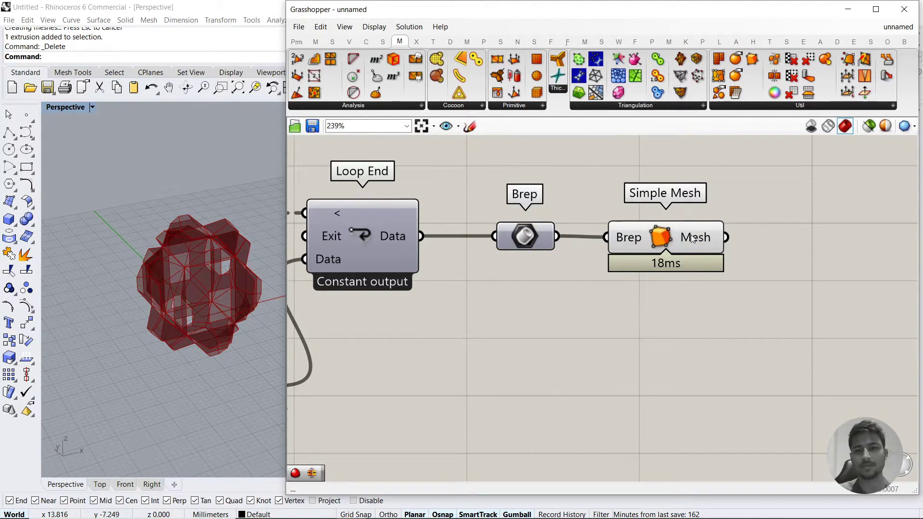
left_click(697, 239)
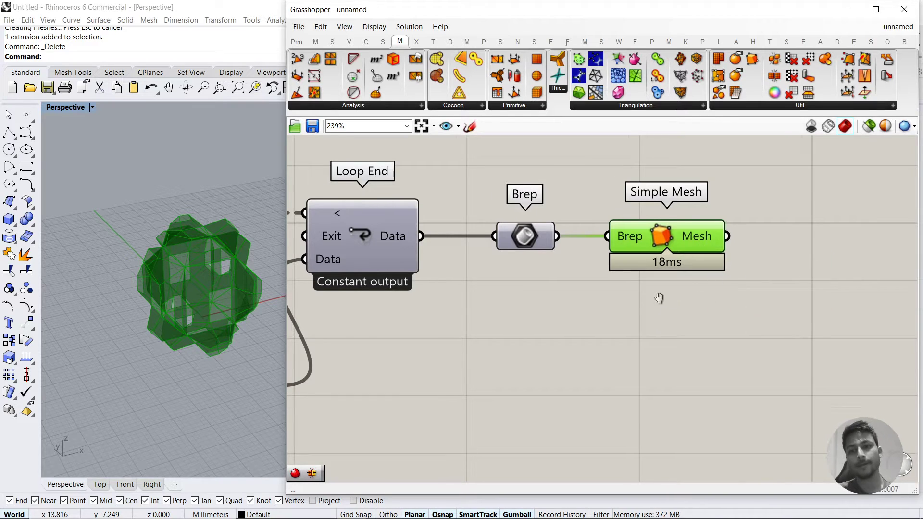
Add a Weaverbird's Mesh Thicken component and place it beside Simple Mesh
right_click_drag(657, 298, 529, 316)
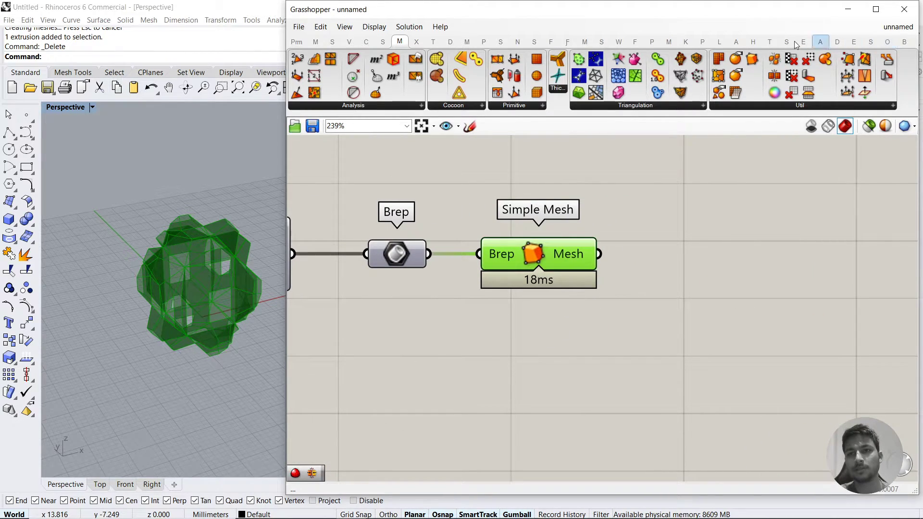
left_click(619, 41)
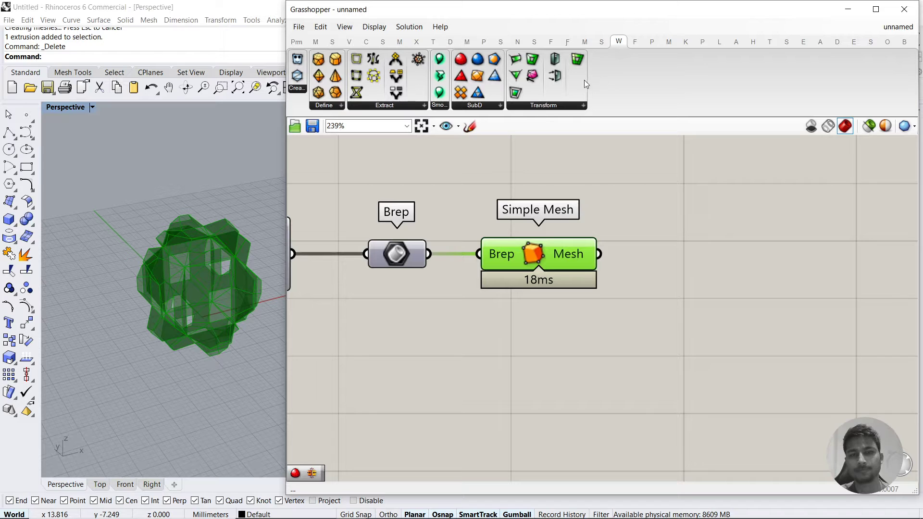
left_click(543, 106)
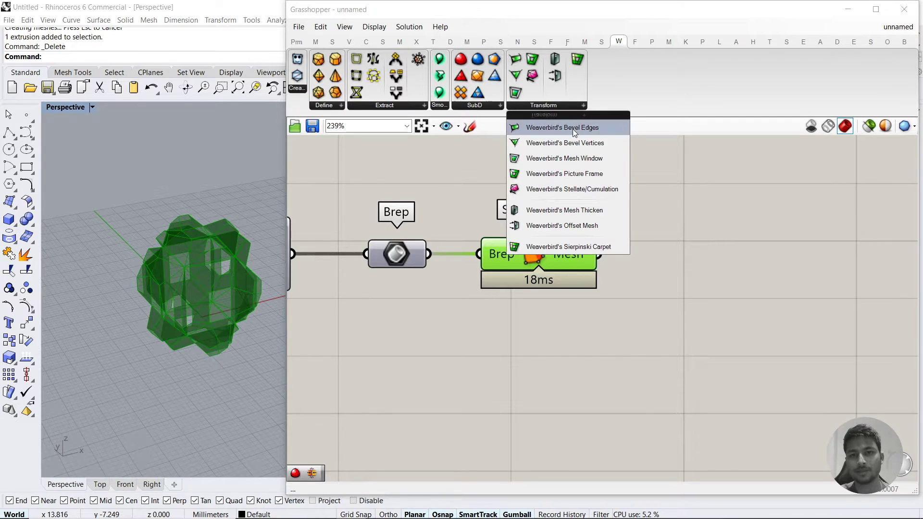
left_click(564, 210)
left_click(694, 269)
left_click_drag(677, 281, 750, 286)
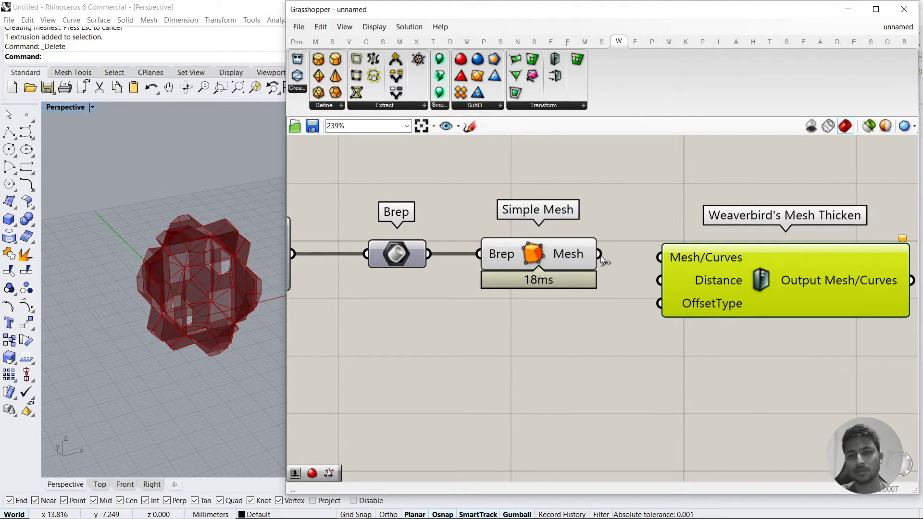
Connect Simple Mesh's output to Mesh Thicken's Mesh/Curves input and turn off the preview of Simple Mesh
left_click(580, 298)
left_click(551, 249)
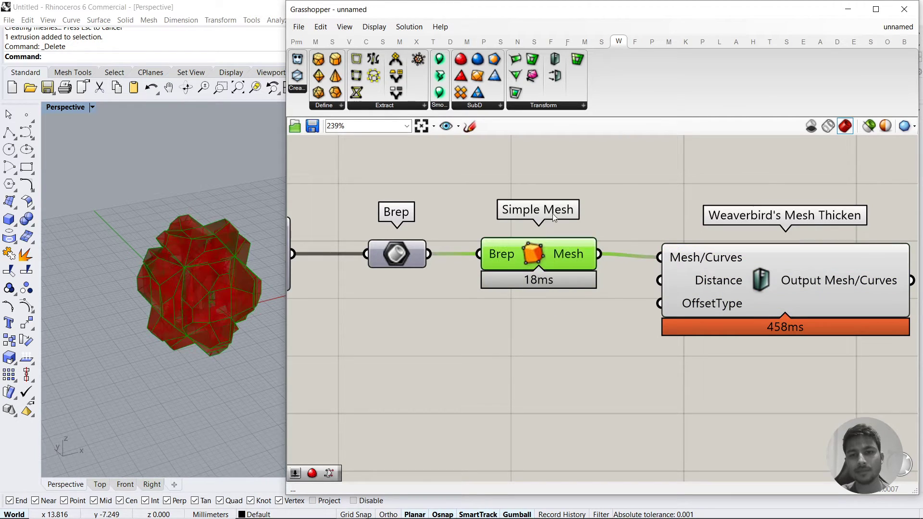
middle_click(551, 211)
left_click(594, 180)
Create a number slider from 0.00 to 2, connect it to Mesh Thicken's Distance input, and set it to 0.55
scroll(202, 214, "up", 5)
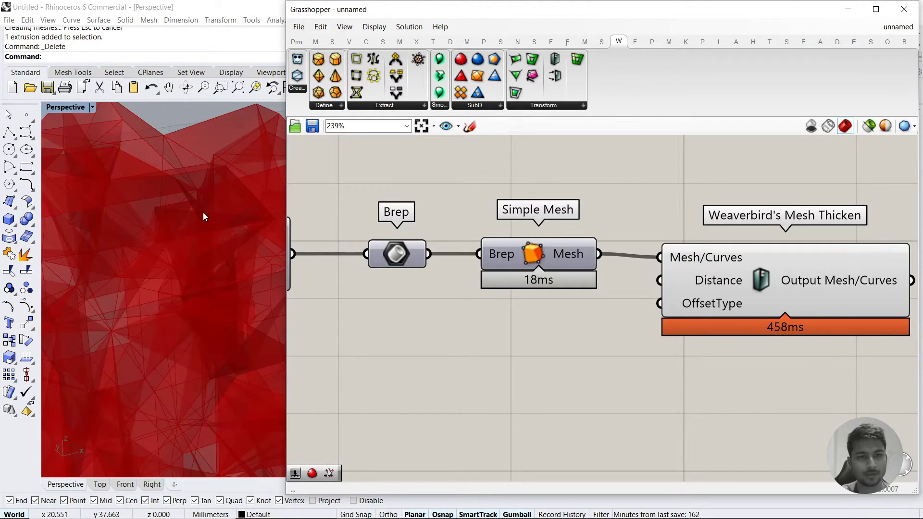
right_click_drag(201, 215, 185, 250)
scroll(255, 200, "up", 5)
scroll(231, 203, "up", 3)
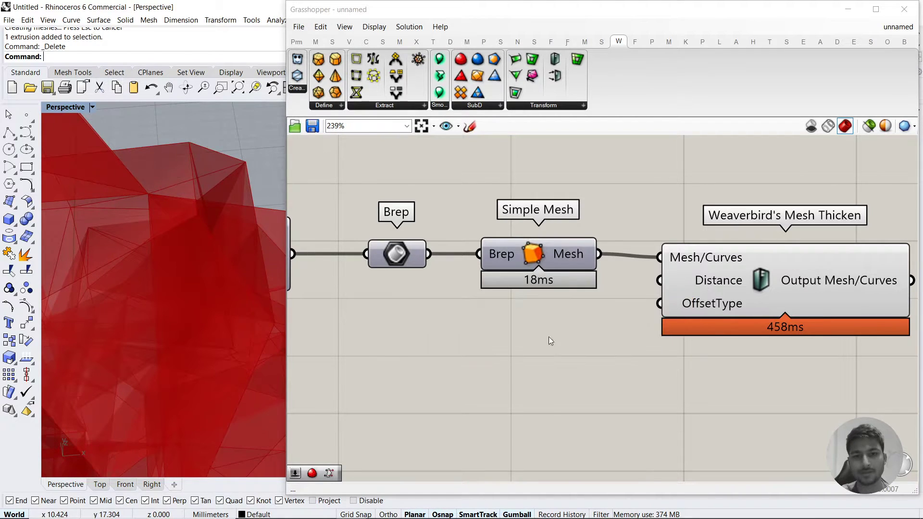
double_click(425, 397)
type("9")
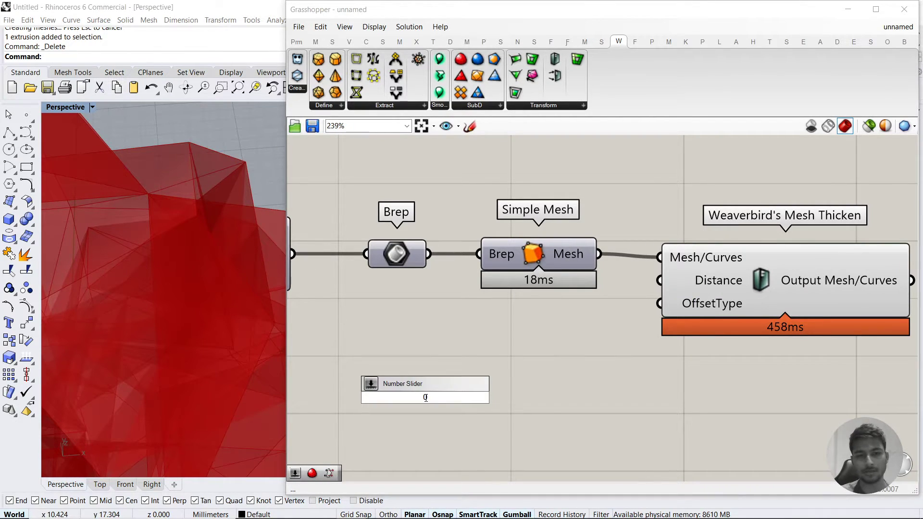
type(".00<")
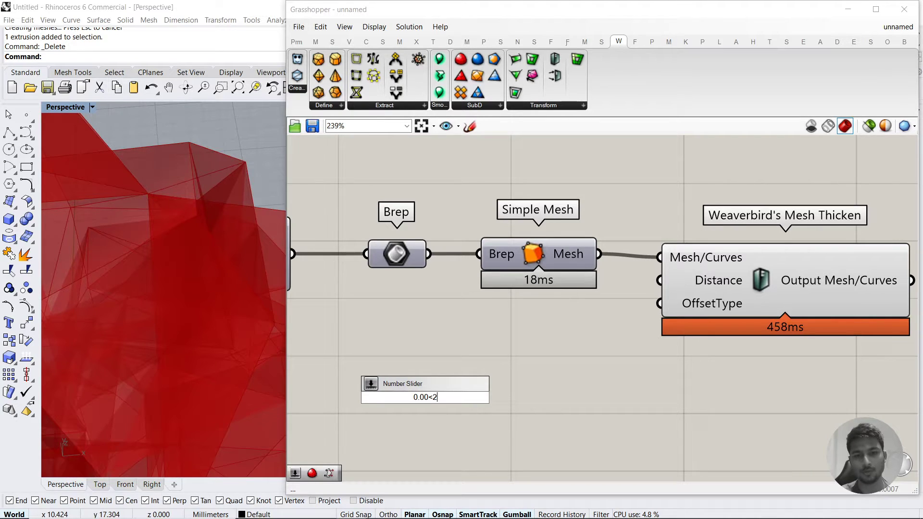
type("2")
key("Return")
left_click_drag(659, 280, 546, 399)
left_click_drag(416, 402, 446, 403)
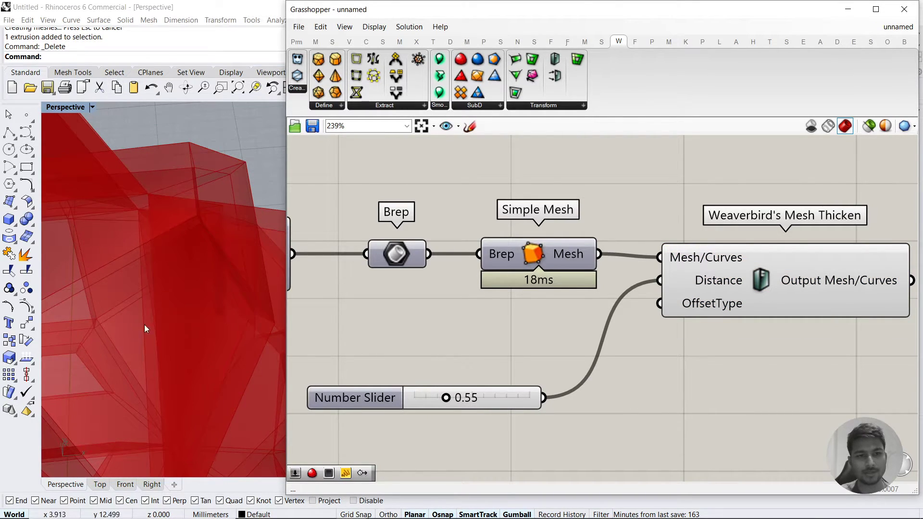
Try reversing the thickening direction by inserting a Negative component between the number slider and Mesh Thicken's Distance input
right_click_drag(144, 324, 121, 280)
right_click_drag(124, 284, 196, 312)
scroll(197, 312, "down", 4)
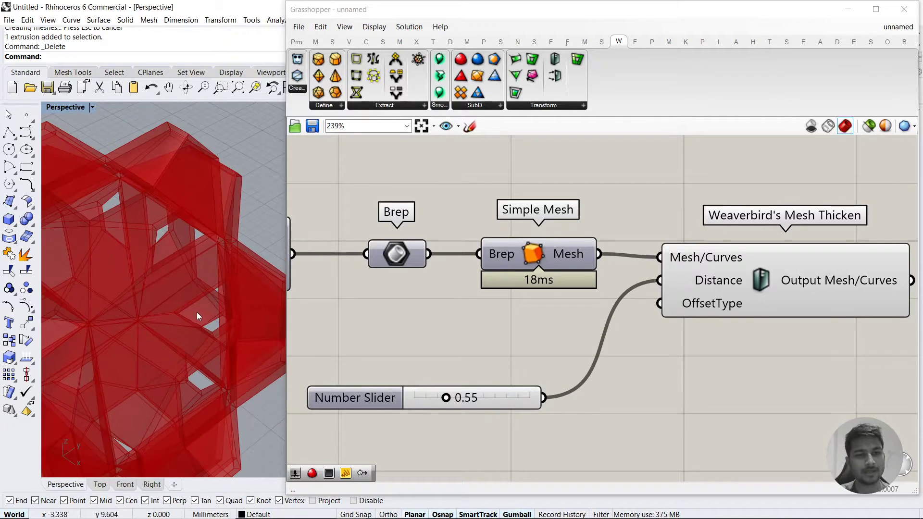
scroll(162, 243, "up", 6)
scroll(185, 248, "down", 5)
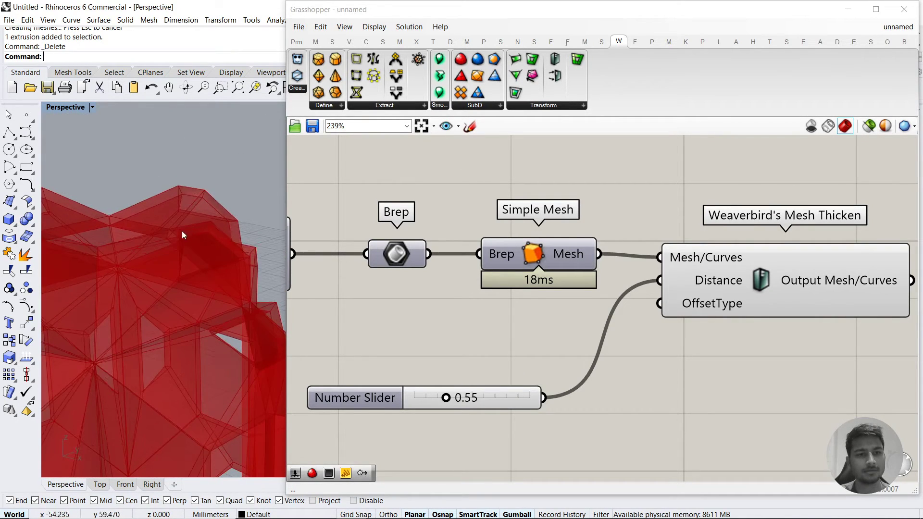
right_click_drag(244, 313, 174, 284)
double_click(579, 422)
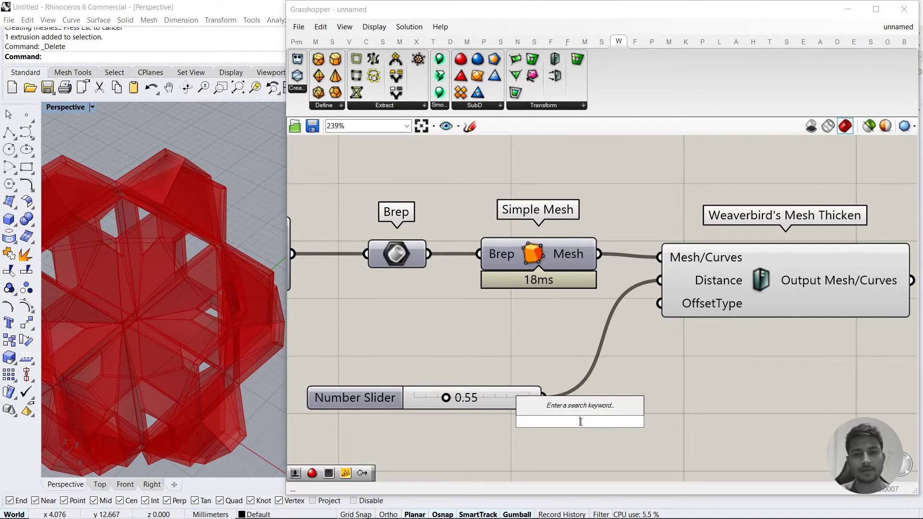
type("neg")
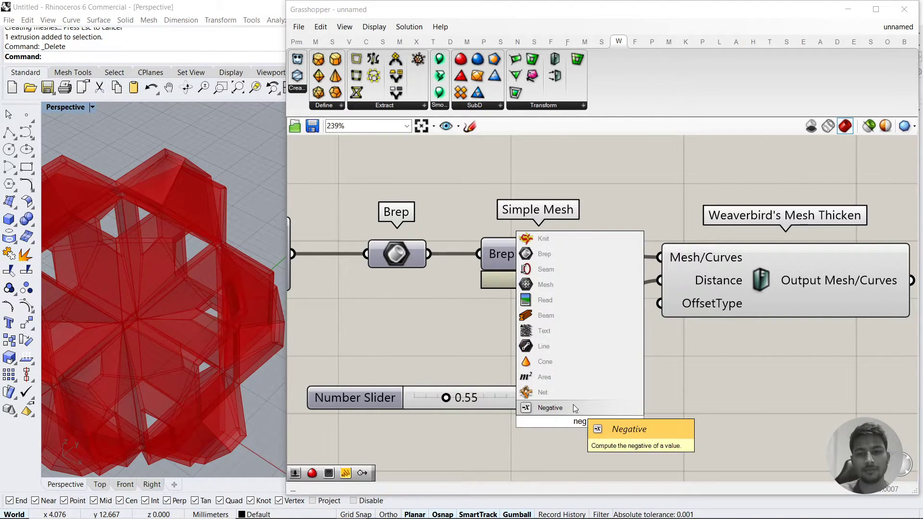
left_click(574, 408)
left_click_drag(542, 398, 587, 435)
left_click_drag(696, 434, 655, 284)
scroll(200, 149, "up", 3)
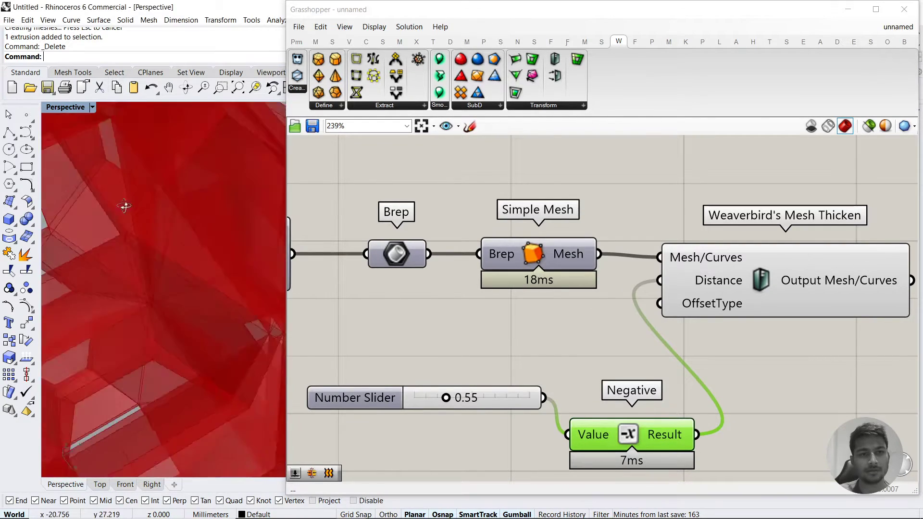
scroll(165, 243, "down", 6)
scroll(165, 243, "up", 3)
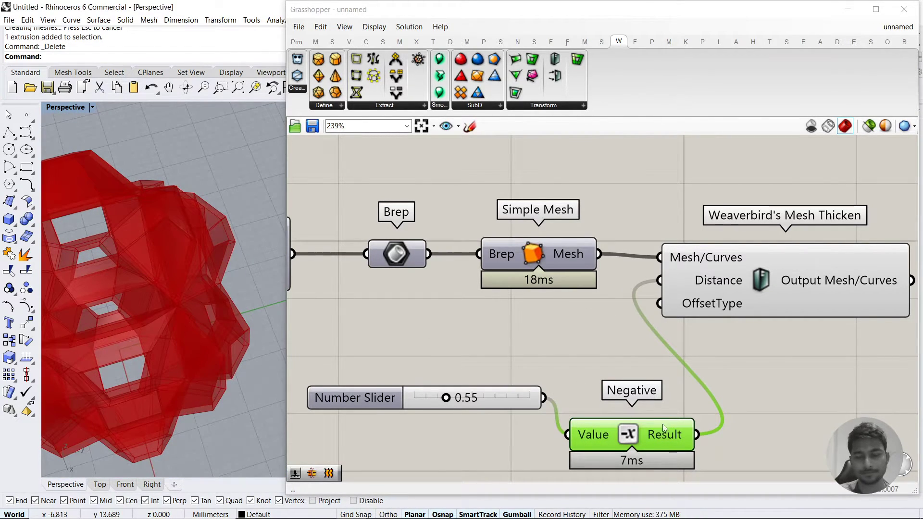
Reconnect the number slider directly to Mesh Thicken's Distance input and delete the Negative component
left_click_drag(543, 398, 655, 284, "shift")
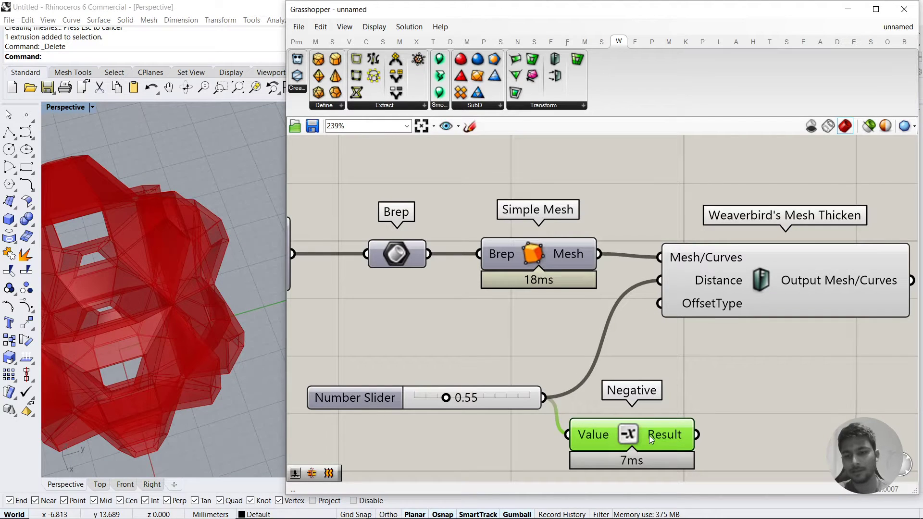
scroll(642, 386, "down", 1)
key("Delete")
Add a Weaverbird's Catmull-Clark Subdivision component and place it beside Mesh Thicken
right_click_drag(768, 375, 652, 379)
scroll(731, 370, "down", 1)
right_click_drag(731, 370, 649, 361)
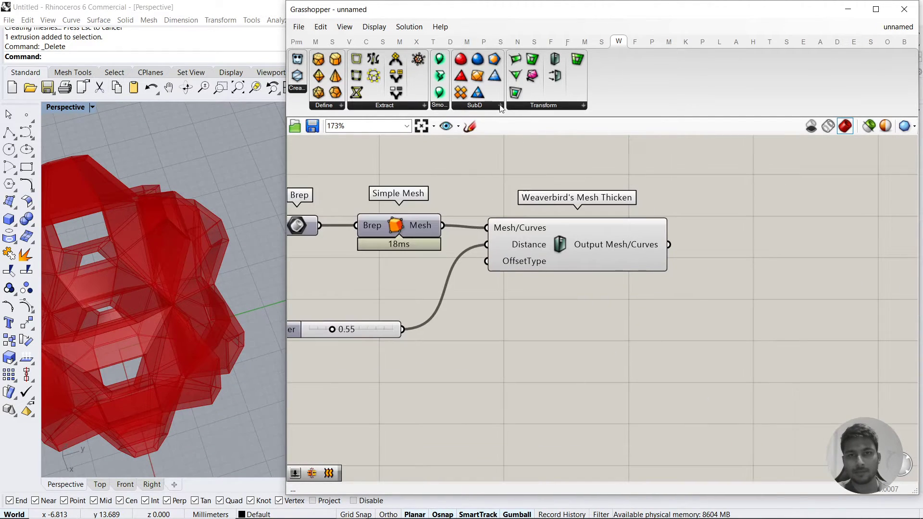
left_click_drag(460, 58, 784, 271)
left_click_drag(729, 273, 746, 273)
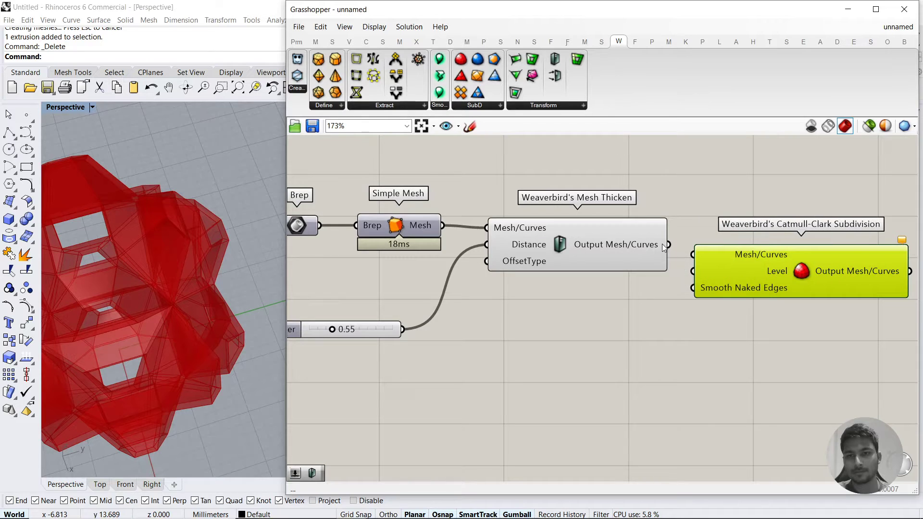
Connect Mesh Thicken's output to the Catmull-Clark Subdivision's Mesh/Curves input and turn off the previews of Simple Mesh and Mesh Thicken
left_click_drag(668, 244, 692, 255)
left_click_drag(616, 322, 345, 183)
middle_click(457, 259)
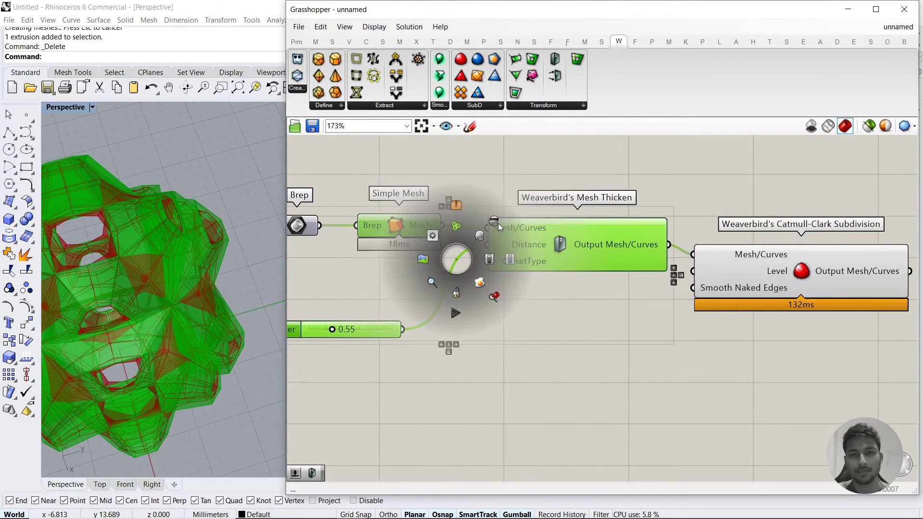
left_click(497, 223)
left_click(538, 280)
right_click_drag(256, 277, 200, 243)
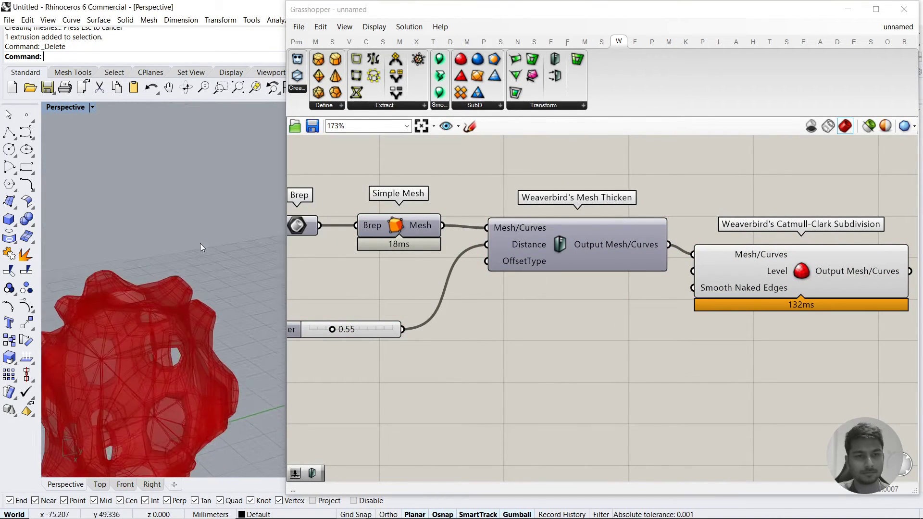
Create a number slider with value 2 and connect it to the Catmull-Clark Subdivision's Level input
double_click(594, 401)
type("2")
key("Return")
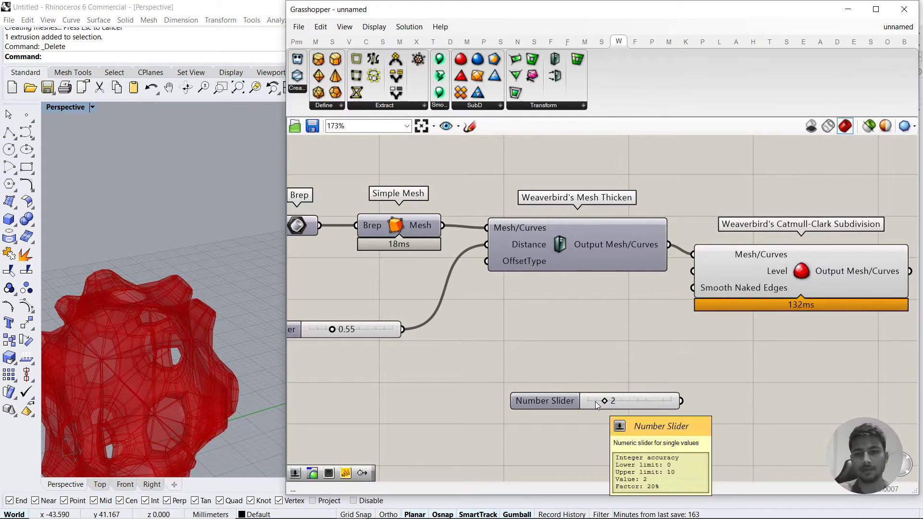
left_click_drag(692, 271, 680, 400)
scroll(644, 288, "down", 2)
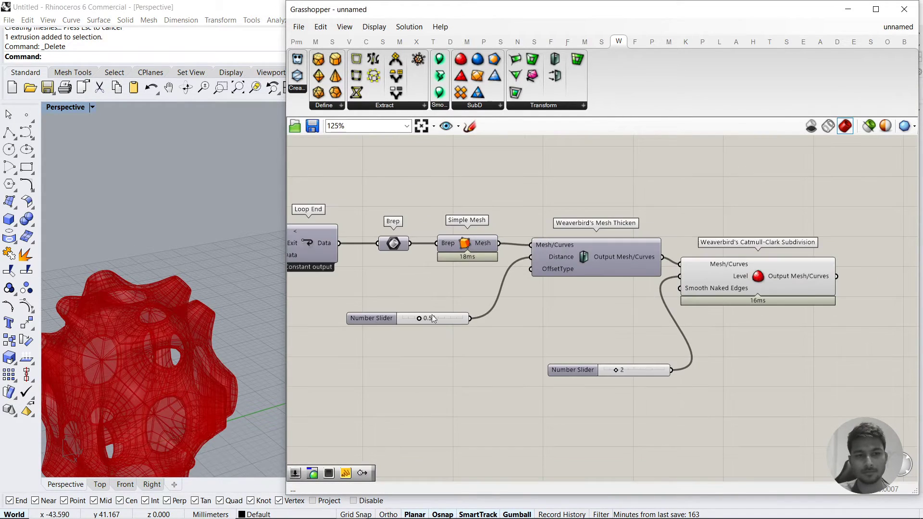
scroll(195, 290, "down", 3)
scroll(161, 338, "up", 5)
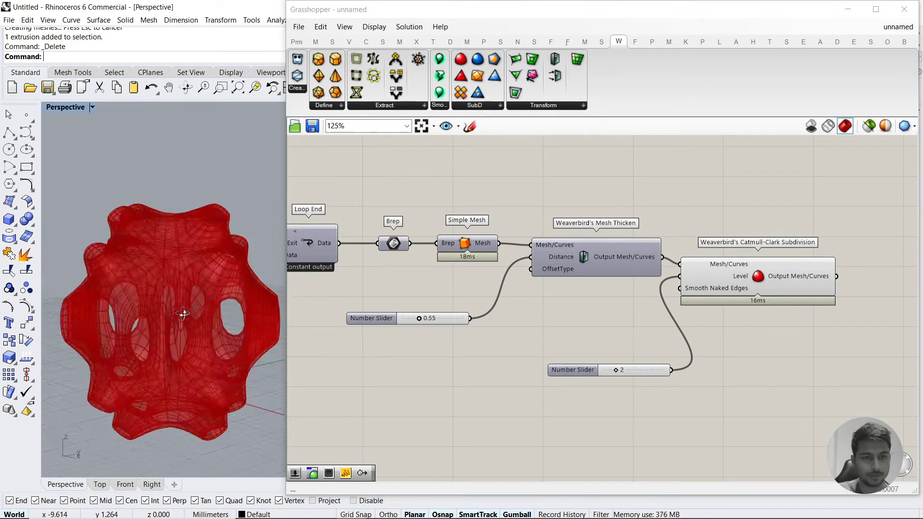
right_click_drag(532, 331, 578, 355)
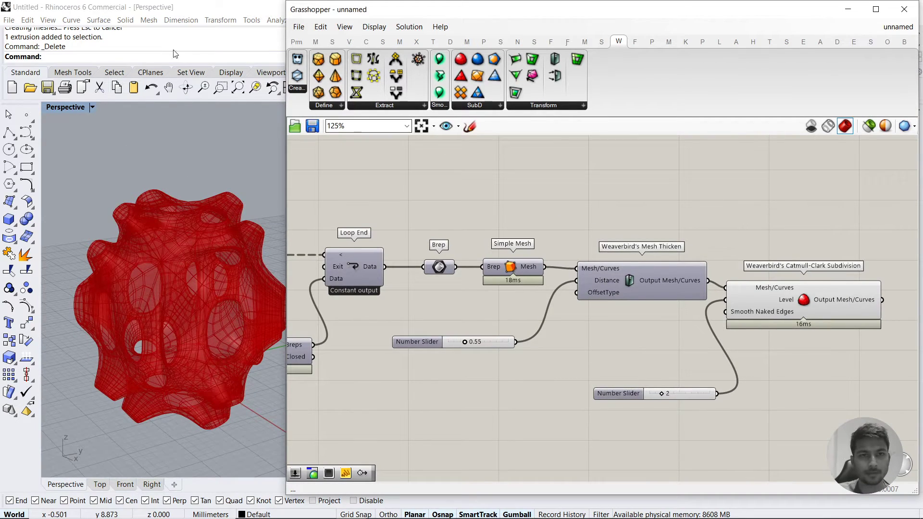
Switch the Rhino Perspective viewport to the Rendered display mode
left_click(71, 106)
left_click(125, 158)
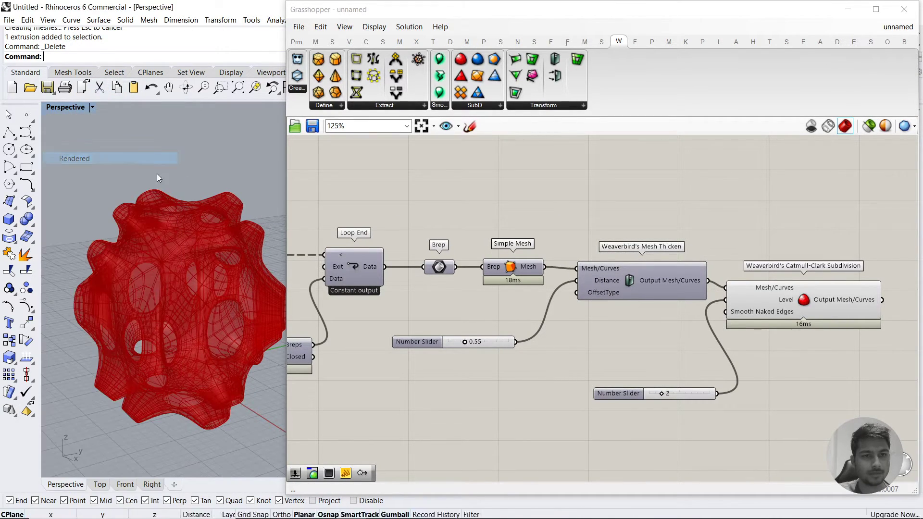
scroll(198, 237, "down", 3)
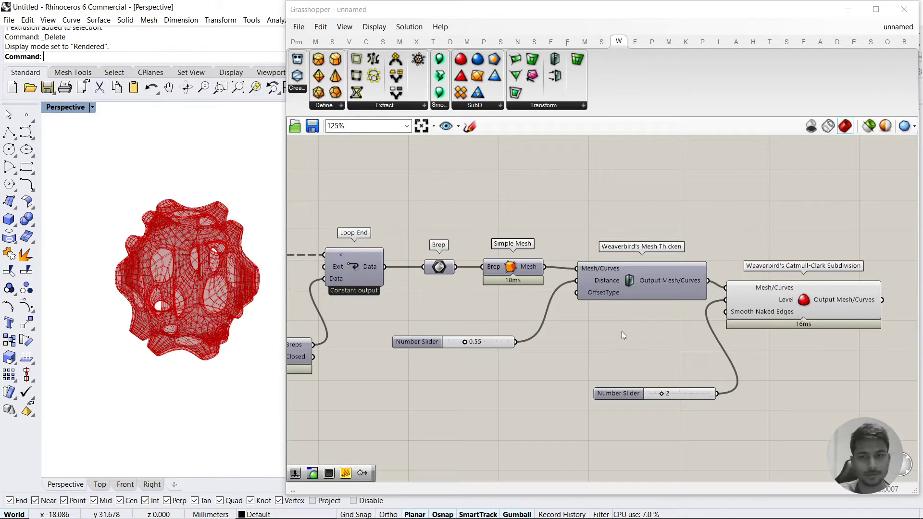
Add a Custom Preview component and feed its Geometry input from the Catmull-Clark Subdivision's Output Mesh/Curves
right_click_drag(804, 373, 668, 347)
double_click(753, 349)
type("custom pr")
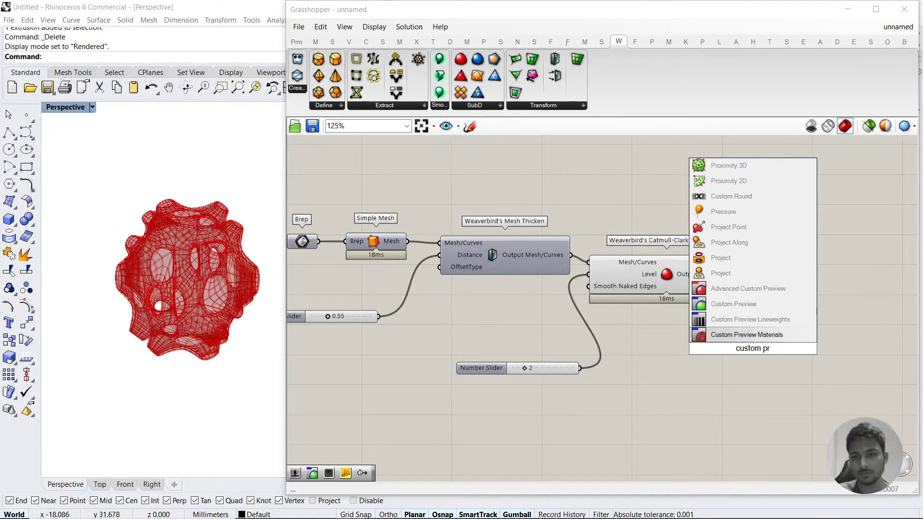
left_click(768, 302)
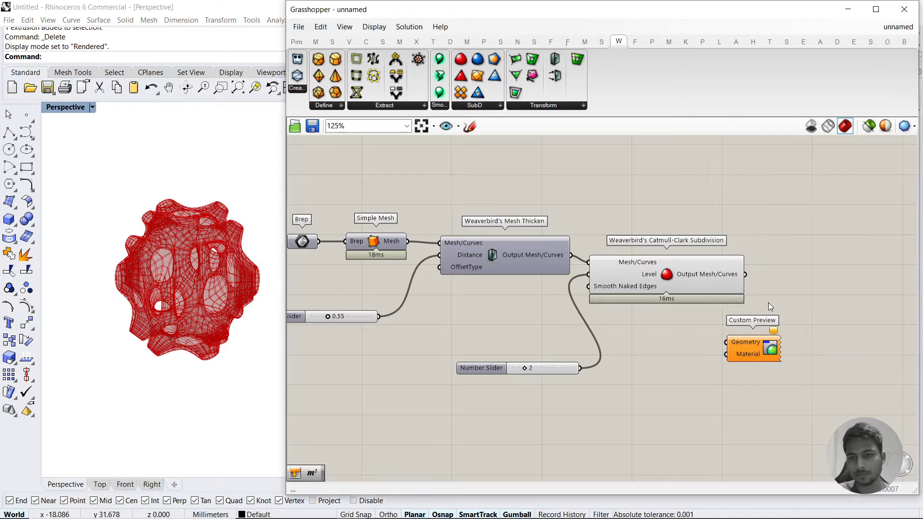
left_click_drag(745, 274, 765, 336)
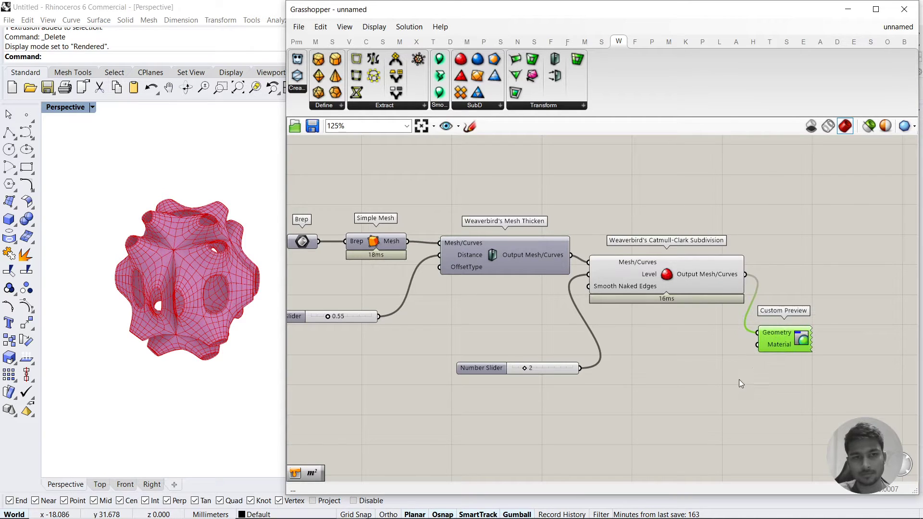
Add a Colour Swatch, wire it to Custom Preview's Material input, and set it to dark grey with saturation 0 and value 41
double_click(697, 382)
type("color swatc")
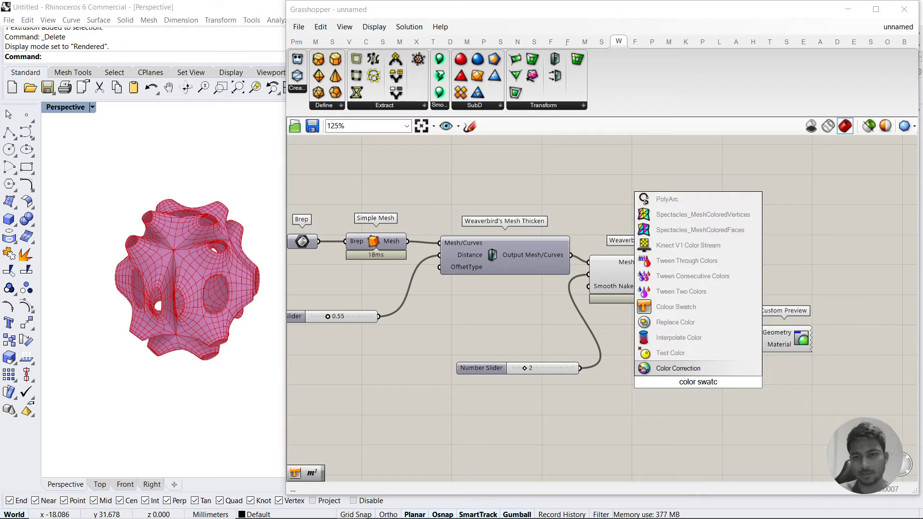
left_click(675, 306)
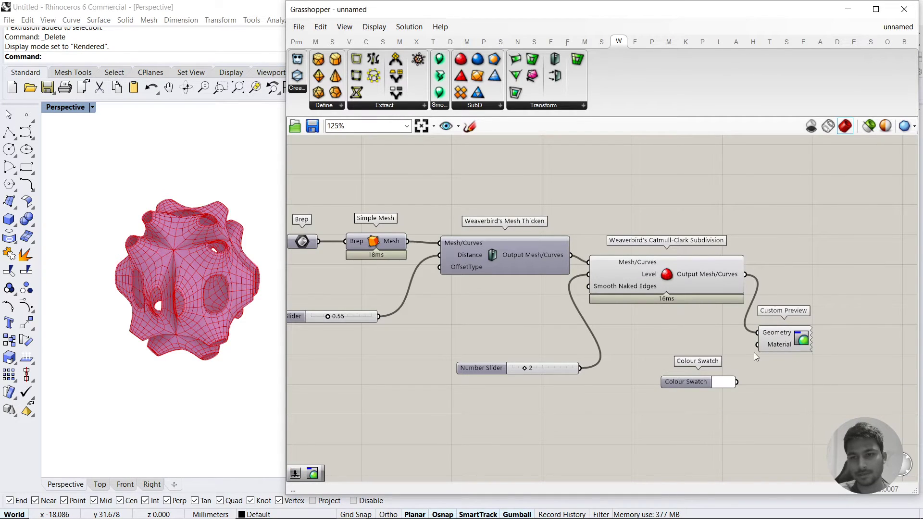
left_click(723, 381)
mouse_move(812, 366)
left_mouse_down()
mouse_move(814, 420)
mouse_move(814, 401)
left_mouse_up()
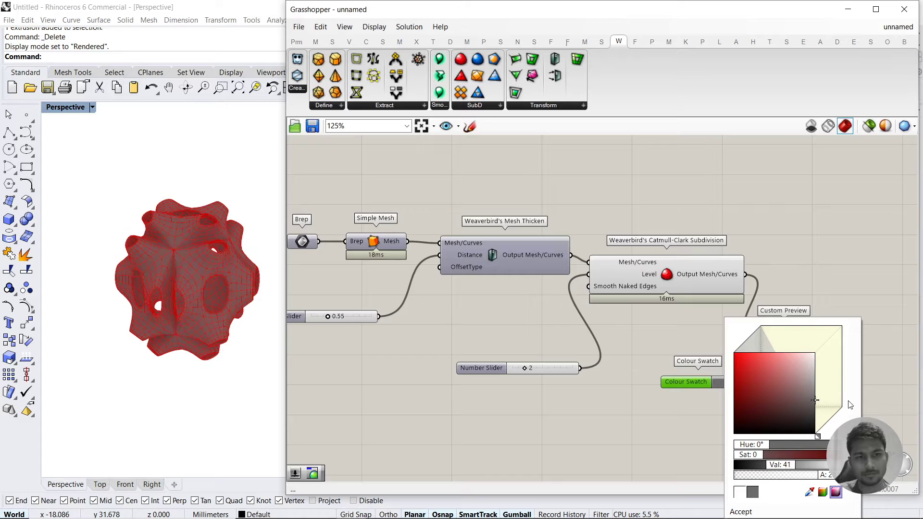
left_click(751, 512)
Turn off the Catmull-Clark Subdivision component's own preview and inspect the shaded model up close
left_click(667, 278)
key("space")
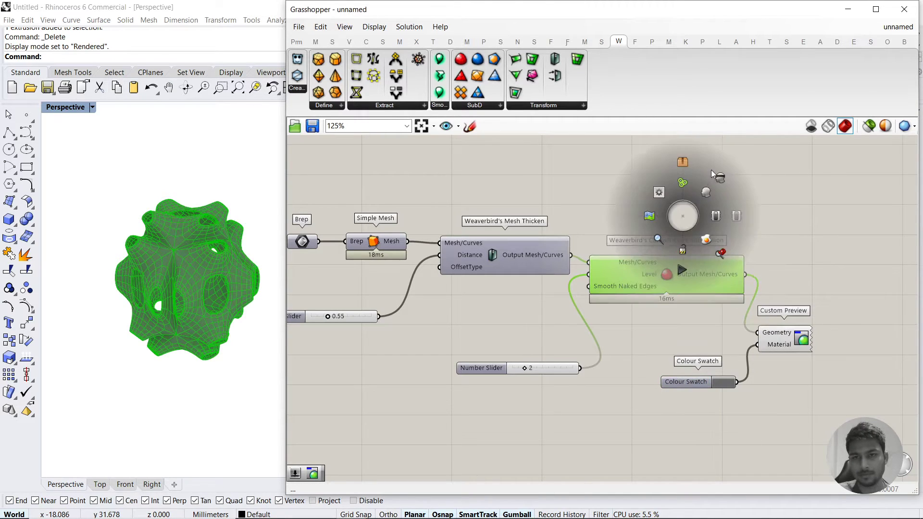
left_click(725, 181)
right_click_drag(230, 301, 255, 288)
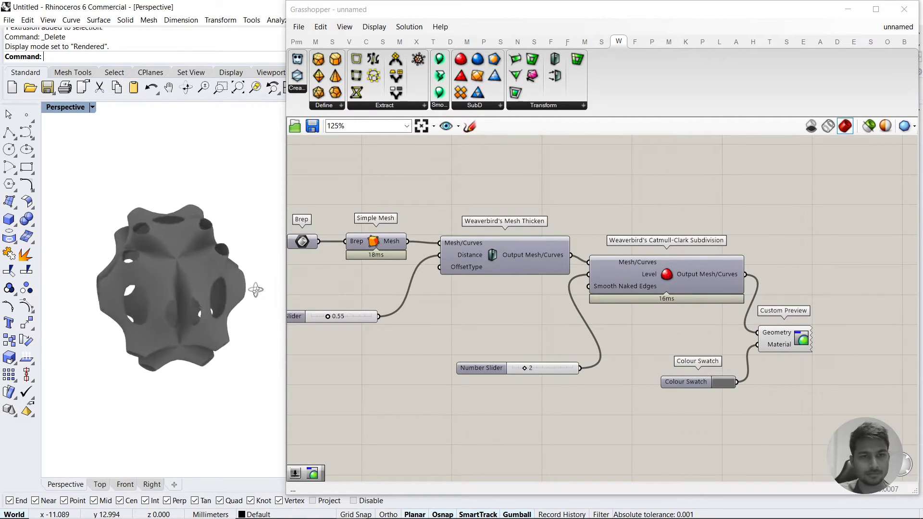
scroll(208, 299, "up", 5)
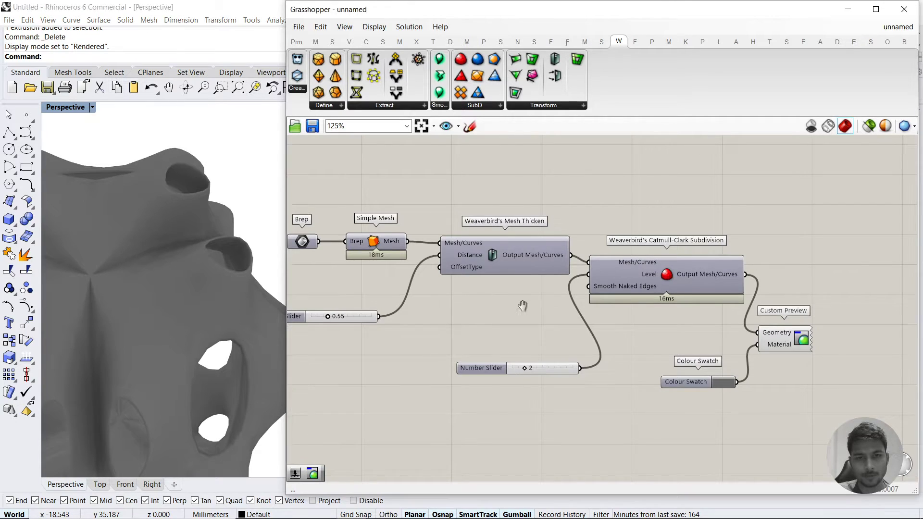
Set the number slider driving Mesh Thicken's Distance to 1.56
right_click_drag(316, 317, 402, 319)
left_click_drag(416, 319, 444, 322)
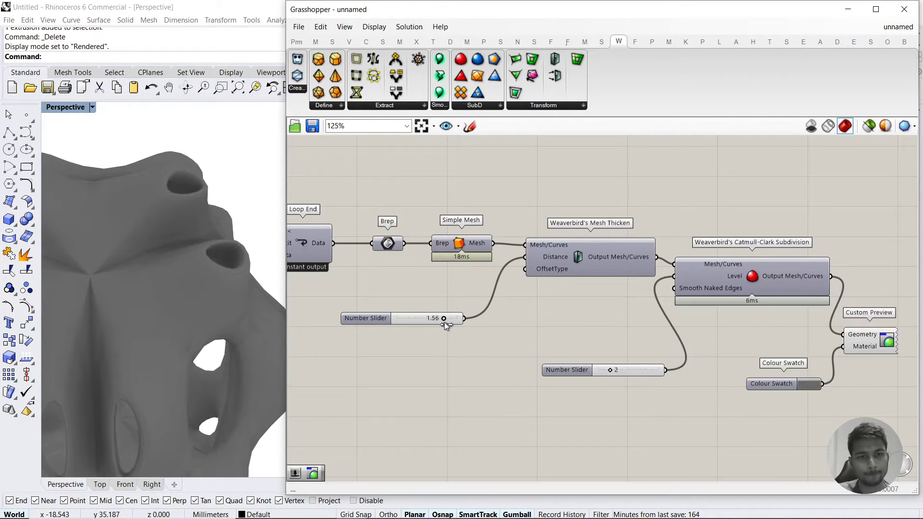
scroll(240, 275, "down", 5)
right_click_drag(231, 288, 187, 293)
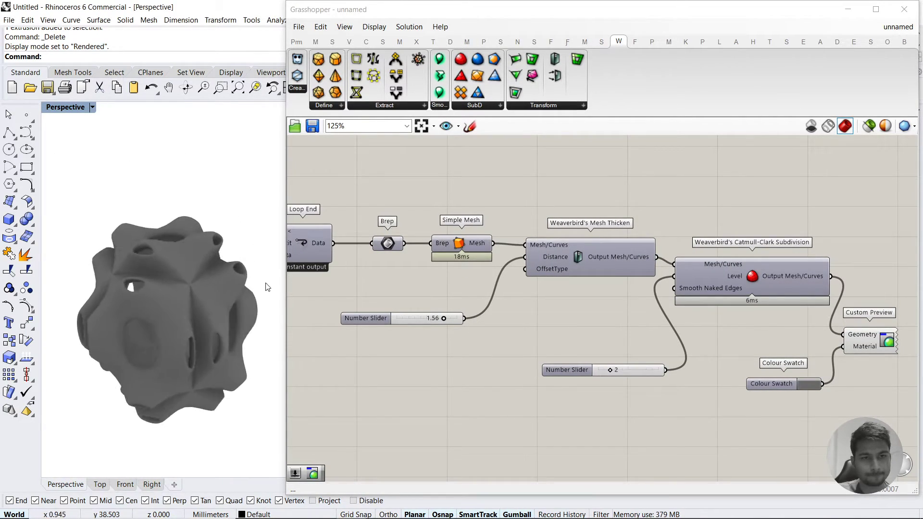
Examine how the Loft and Brep Join results feed the Data input of Loop End
right_click_drag(487, 337, 703, 352)
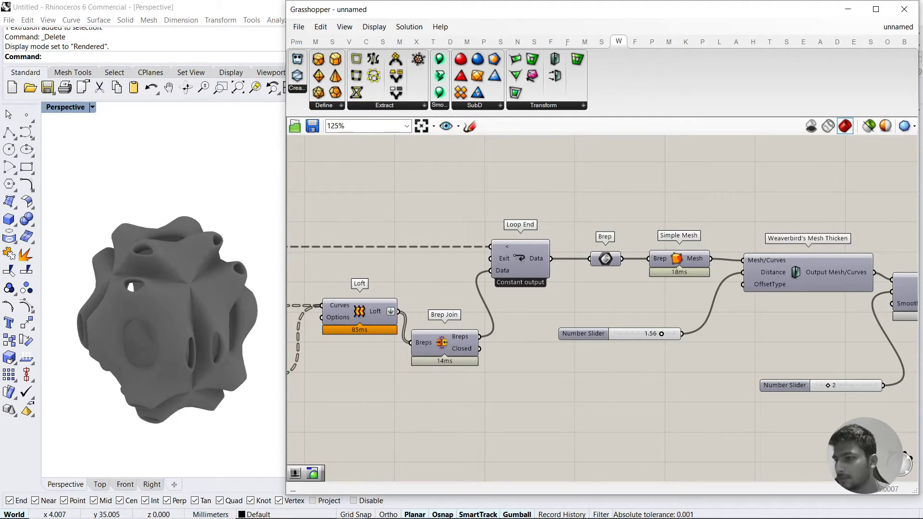
scroll(177, 269, "down", 3)
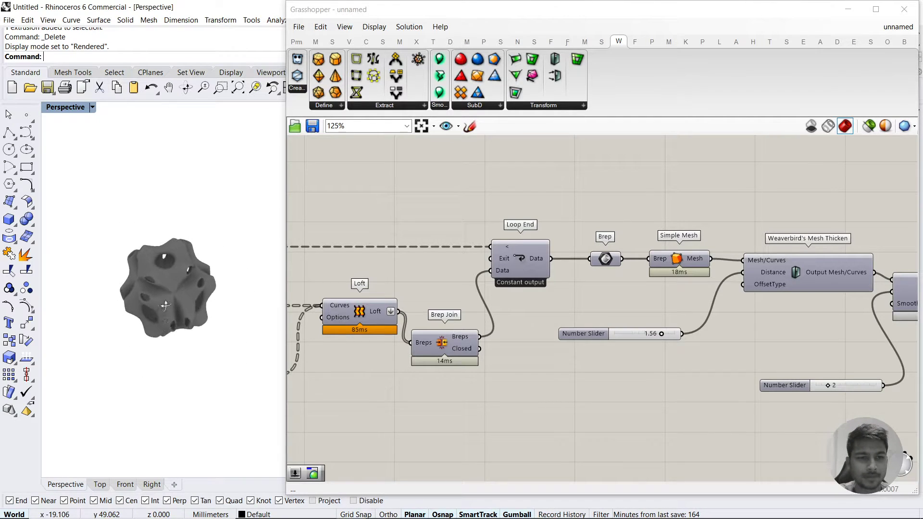
right_click_drag(177, 269, 152, 276)
right_click_drag(532, 312, 673, 304)
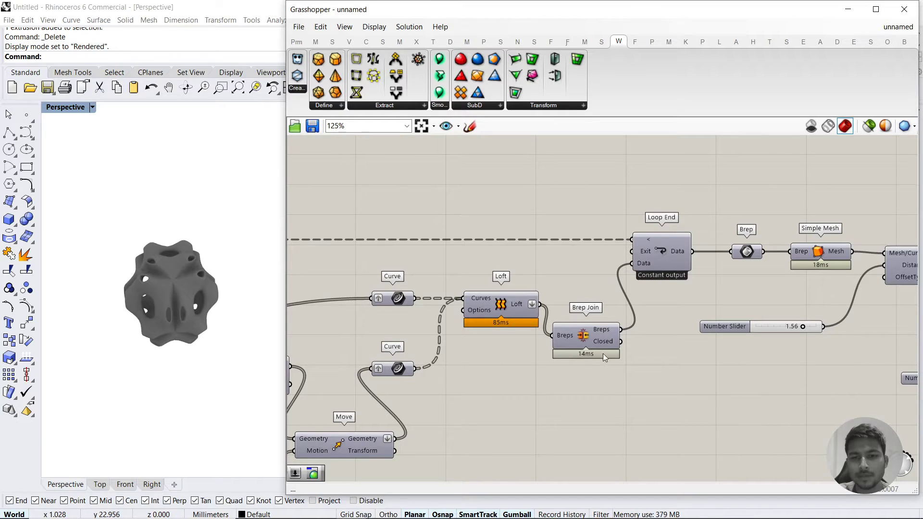
left_click_drag(605, 382, 563, 292)
left_click(627, 418)
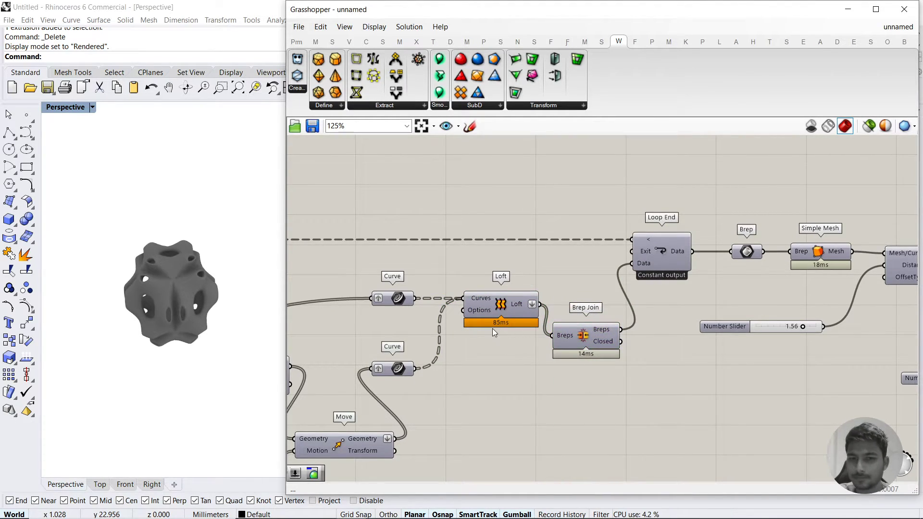
right_click_drag(492, 328, 635, 316)
left_click(731, 328)
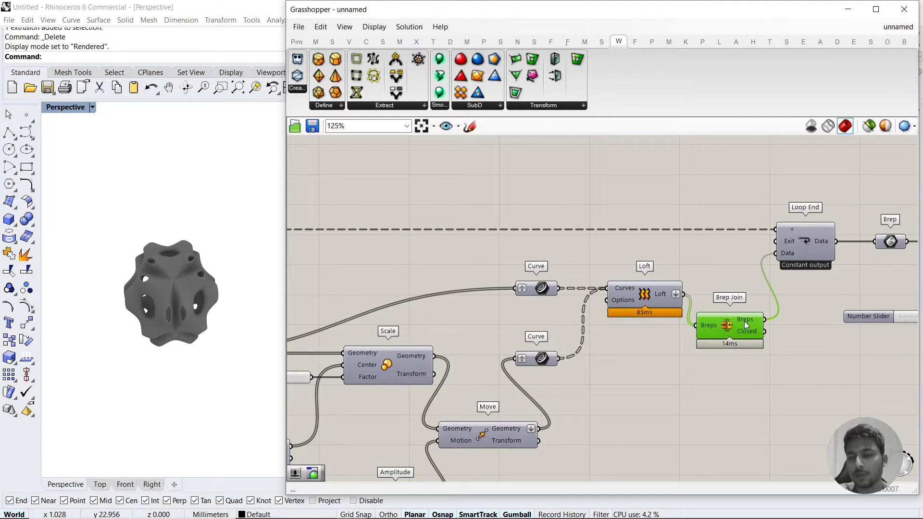
left_click(667, 292)
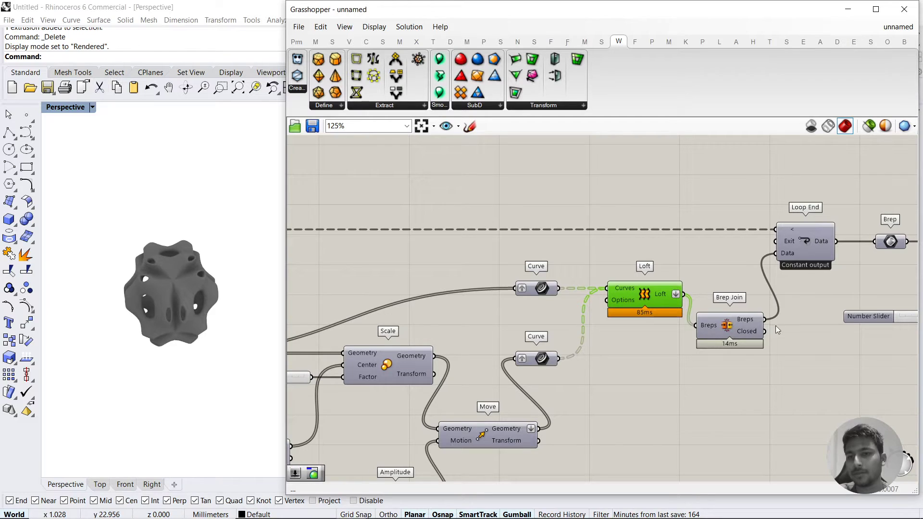
right_click(790, 254)
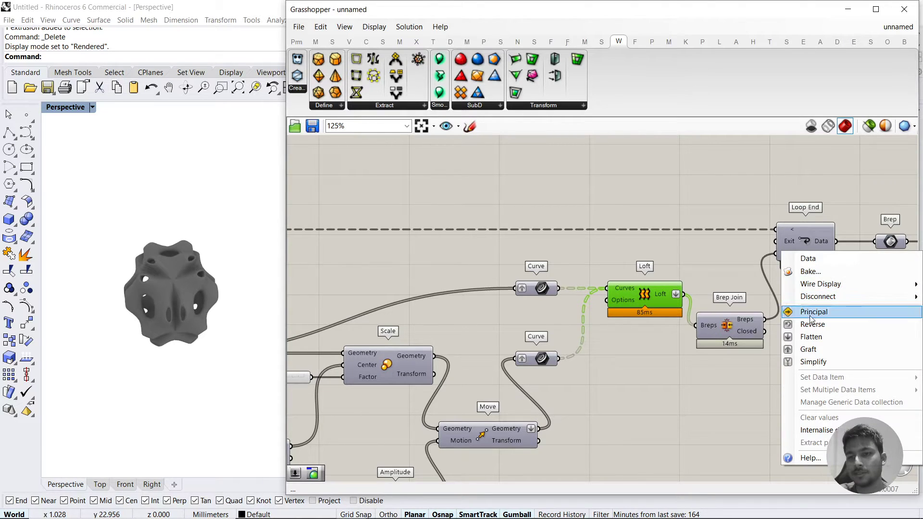
left_click(725, 264)
Set the Repeat slider feeding Loop Start to 2 and inspect the model from another angle
right_click_drag(740, 261, 463, 226)
scroll(460, 222, "up", 3)
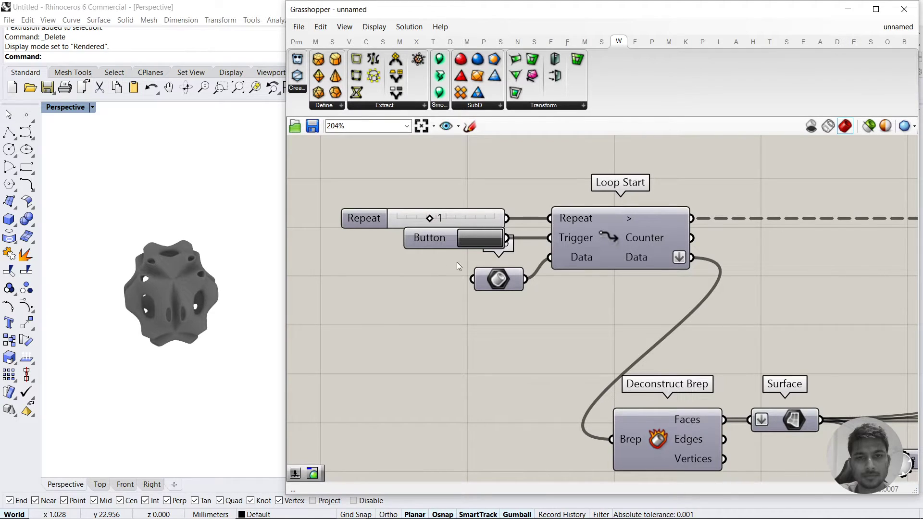
right_click_drag(458, 266, 446, 286)
left_click_drag(431, 243, 452, 240)
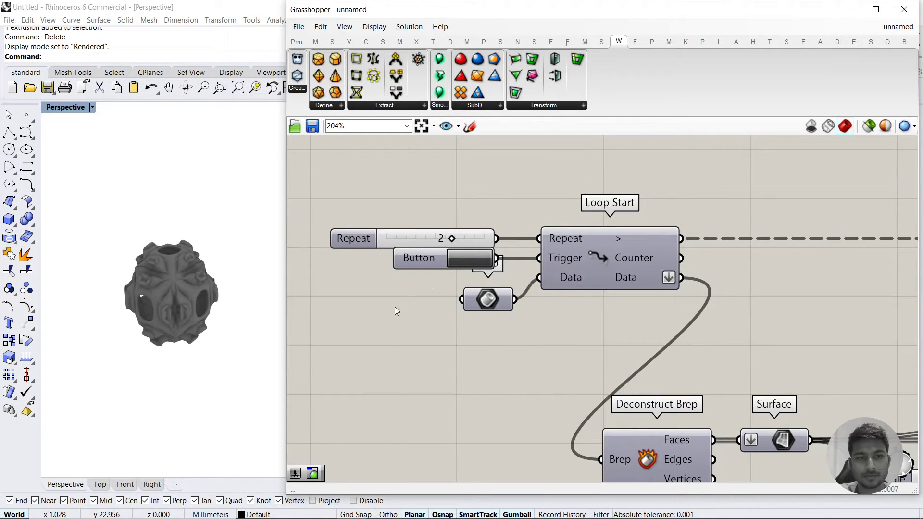
right_click_drag(148, 224, 145, 240)
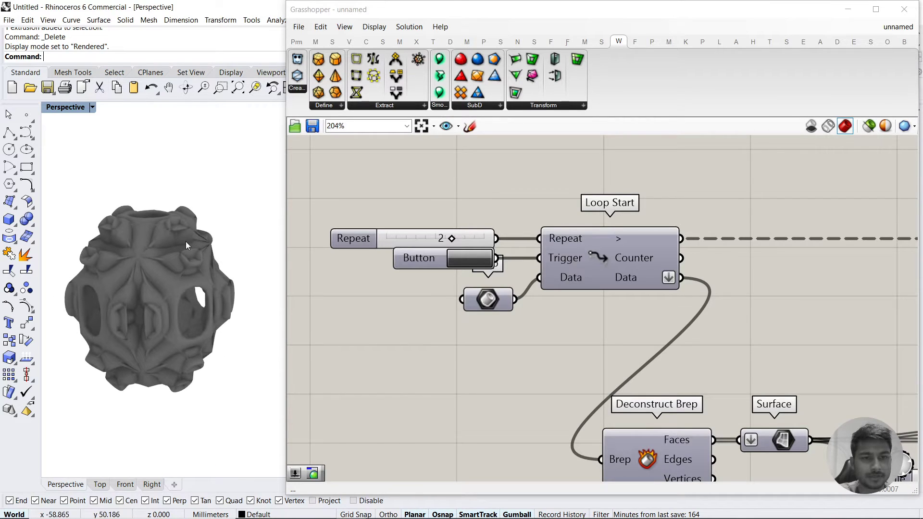
Set the number slider feeding the Amplitude component's Amplitude input to 0.8
scroll(733, 428, "down", 3)
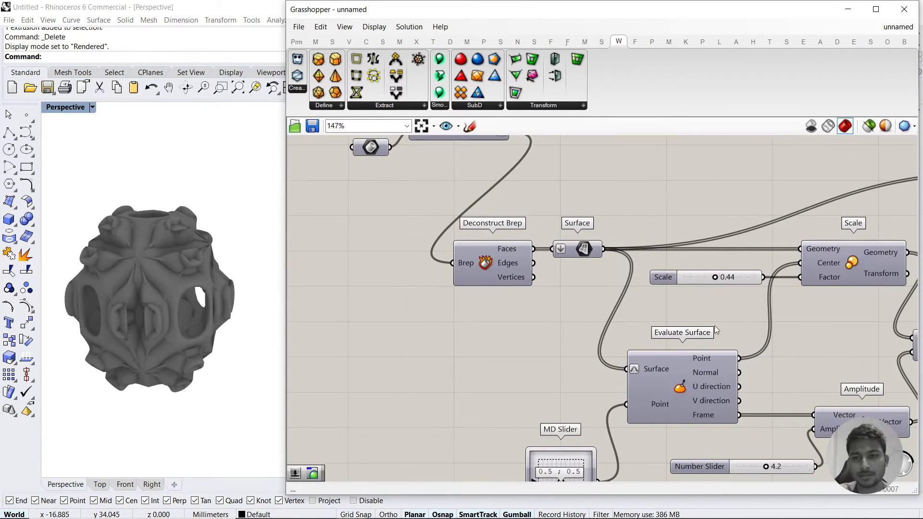
right_click_drag(728, 286, 674, 246)
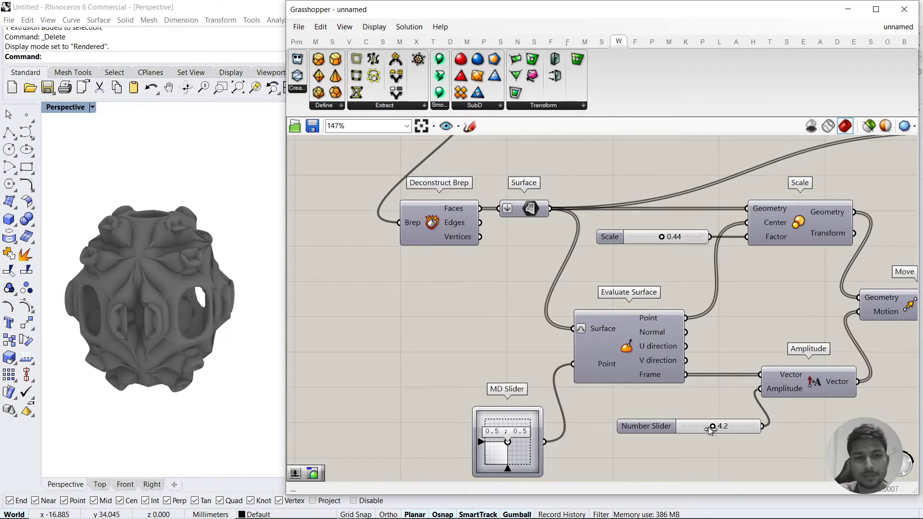
mouse_move(691, 430)
left_mouse_down()
mouse_move(679, 430)
mouse_move(688, 430)
left_mouse_up()
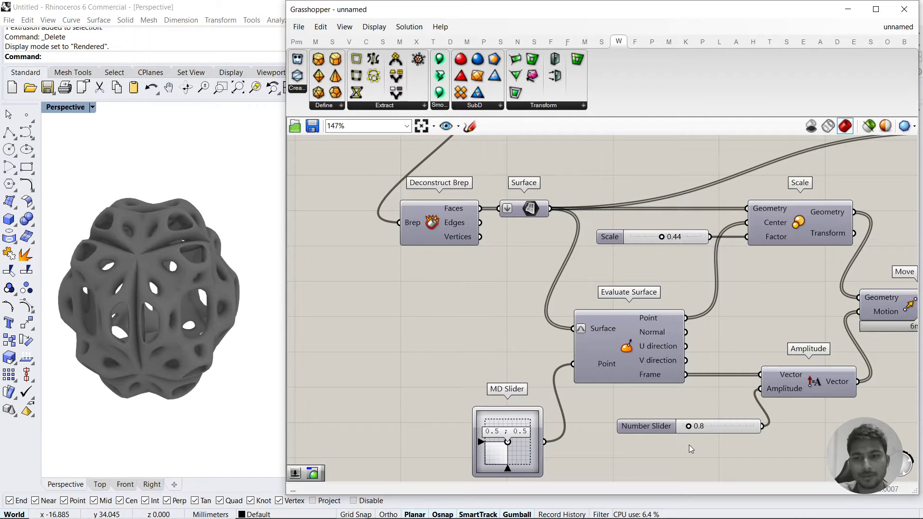
scroll(689, 445, "down", 2)
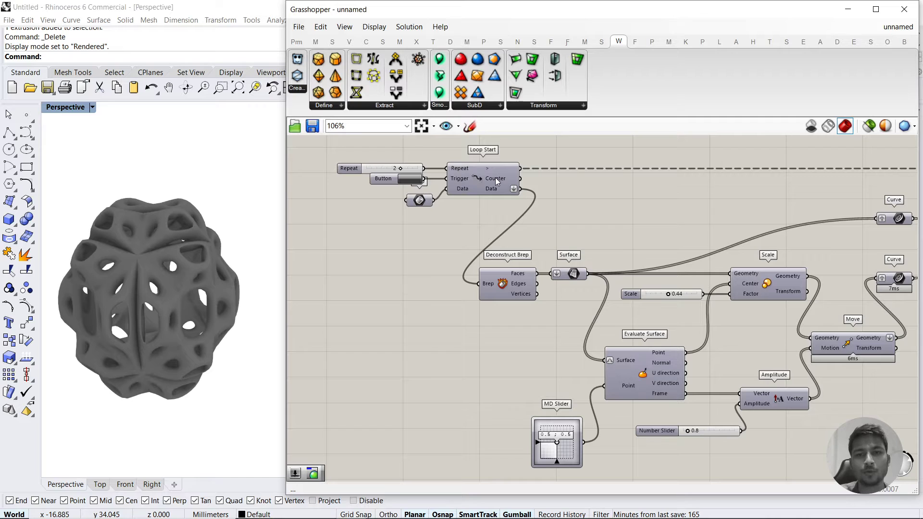
mouse_move(497, 180)
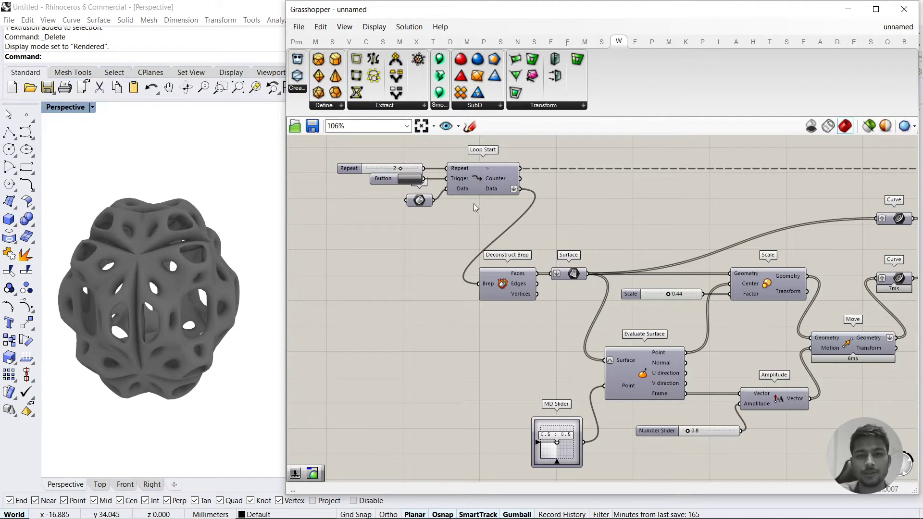
right_click_drag(404, 181, 455, 217)
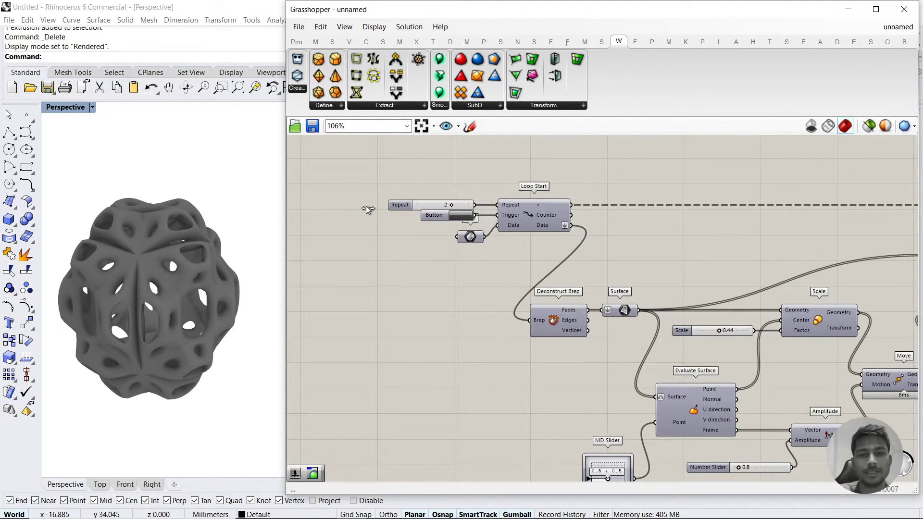
Set the Repeat slider to 0, rerun the loop, and raise the slider driving Amplitude to 10.0
left_click_drag(358, 204, 342, 201)
left_click(462, 216)
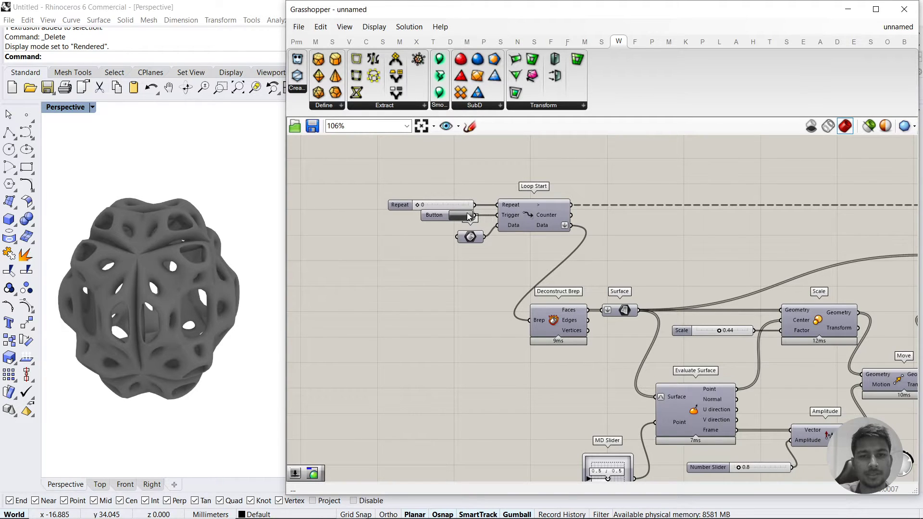
scroll(682, 398, "up", 2)
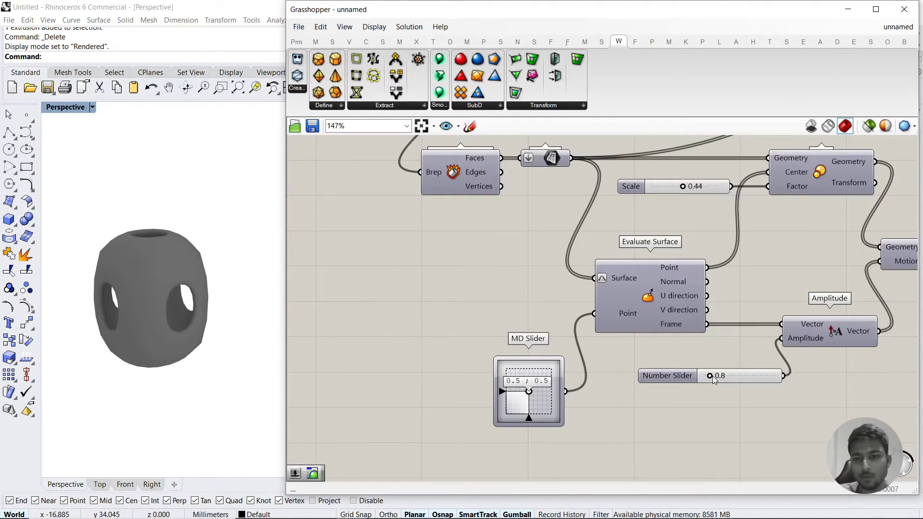
left_click_drag(708, 375, 774, 383)
scroll(705, 396, "down", 2)
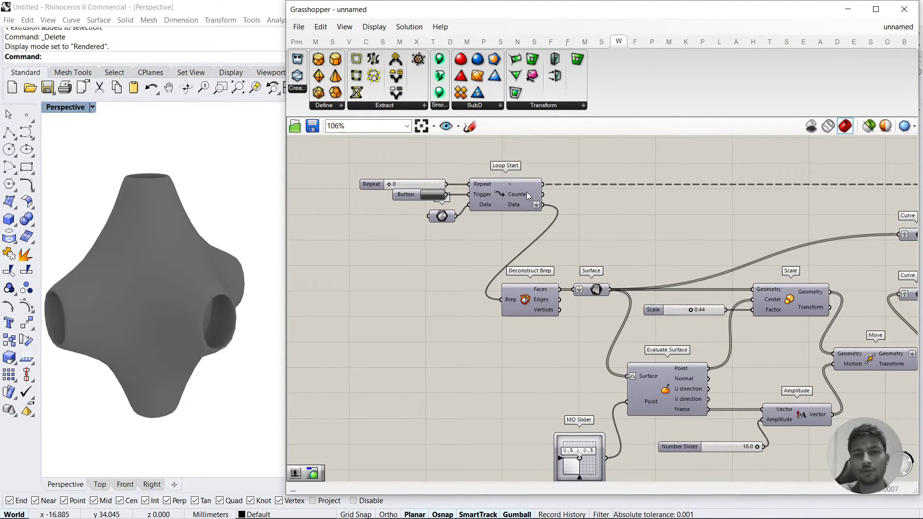
right_click_drag(716, 395, 693, 369)
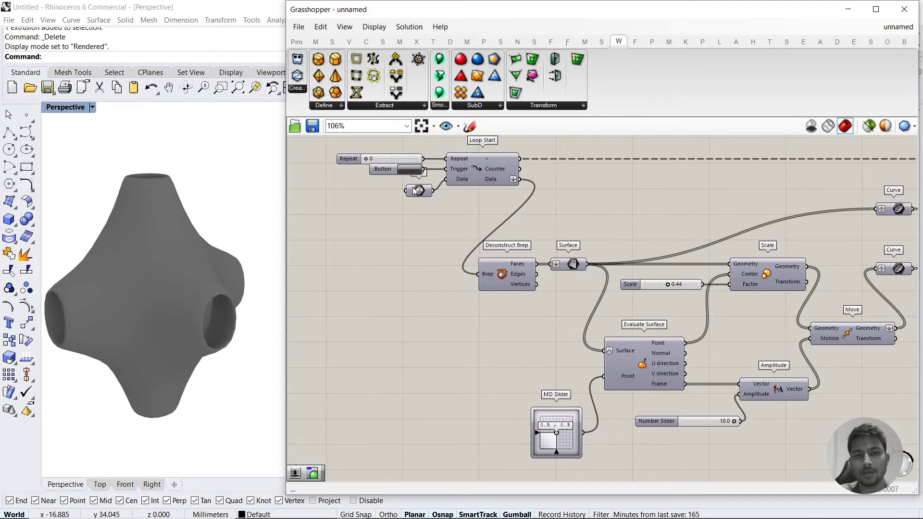
Increase the Repeat slider feeding Loop Start and set the slider driving Amplitude to 5.0
left_click(368, 160)
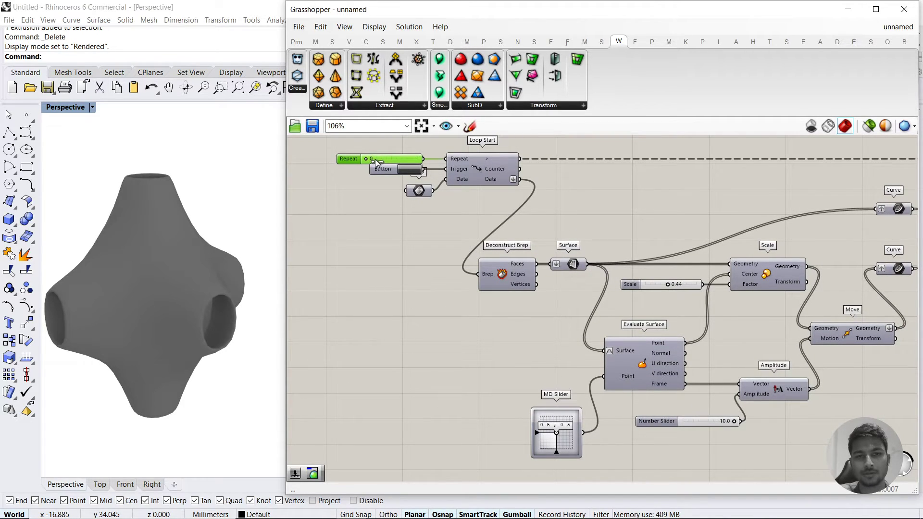
left_click_drag(375, 159, 383, 159)
scroll(726, 434, "up", 3)
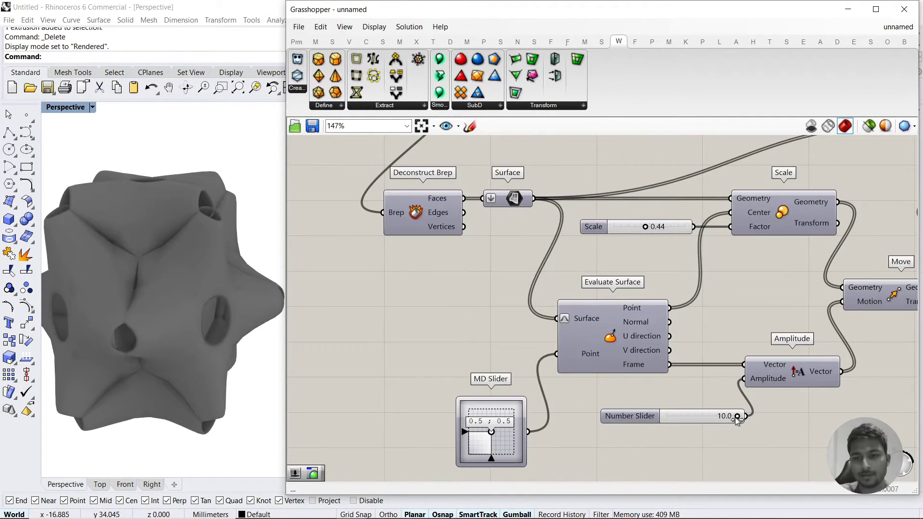
left_click_drag(736, 417, 700, 417)
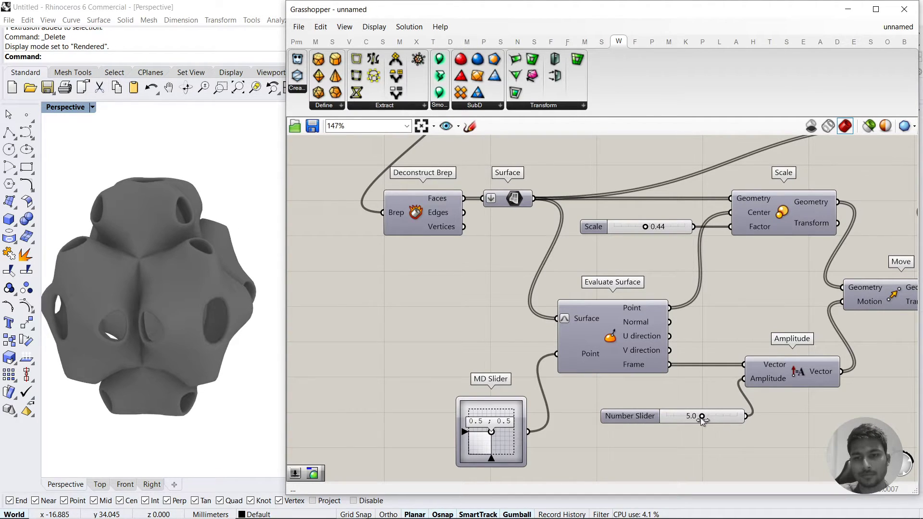
Set the Repeat slider to 2 and the slider driving Amplitude to 2.5
right_click_drag(603, 276, 696, 432)
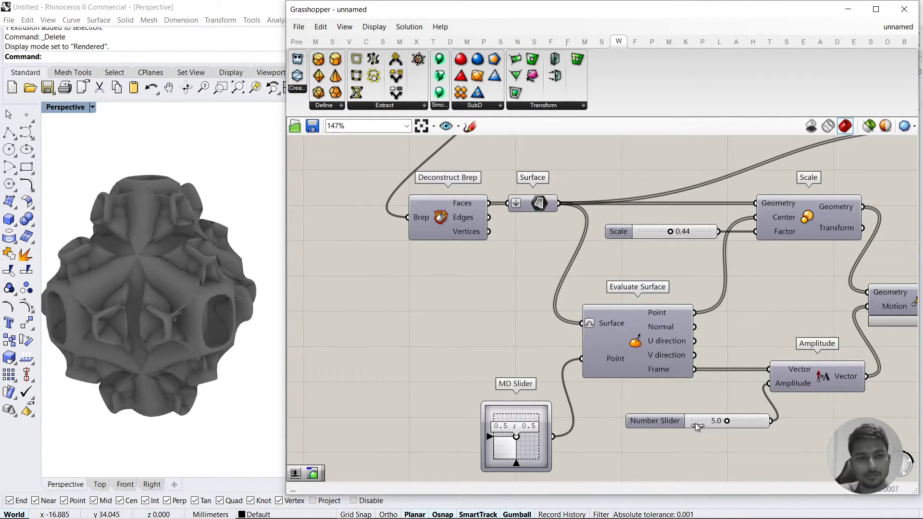
mouse_move(696, 425)
left_mouse_down()
mouse_move(687, 425)
mouse_move(710, 426)
left_mouse_up()
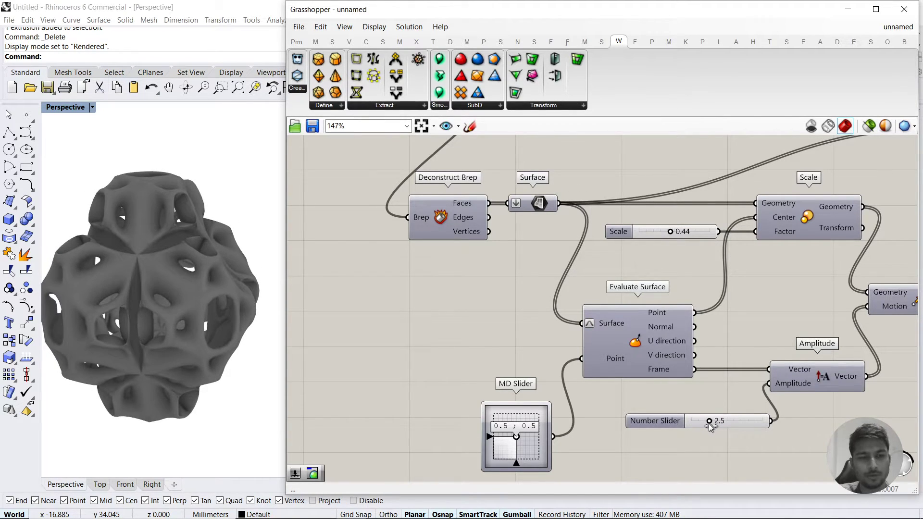
right_click_drag(173, 308, 192, 301)
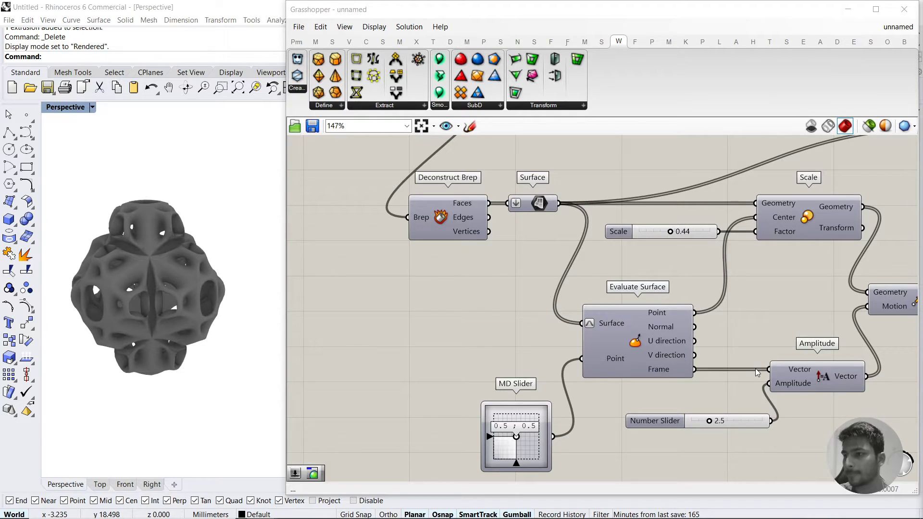
Add a Division component below the Amplitude slider and connect Loop Start's Counter output to its A input
right_click(647, 356)
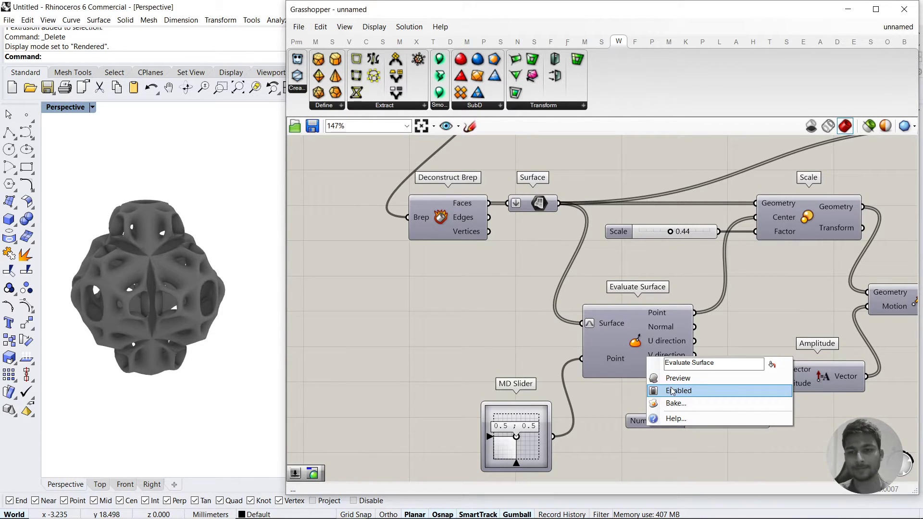
right_click_drag(692, 406, 638, 408)
scroll(638, 408, "down", 2)
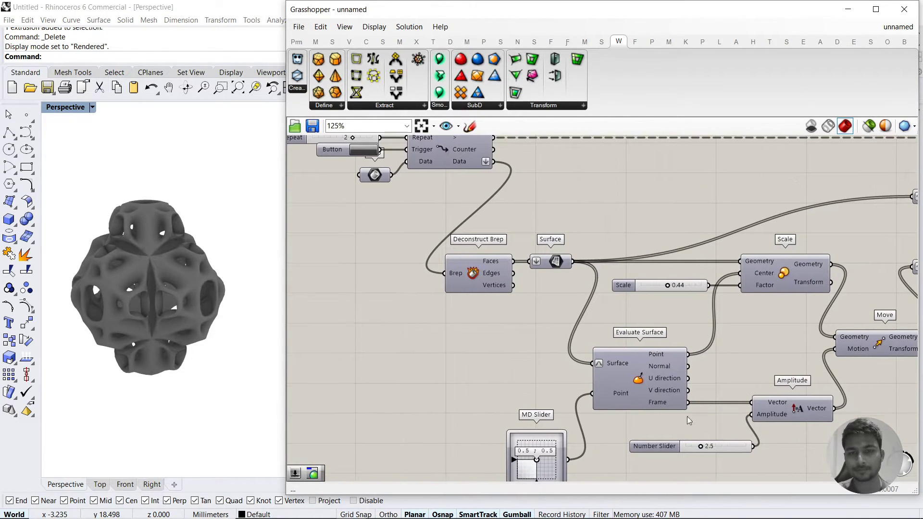
double_click(713, 455)
type("Division")
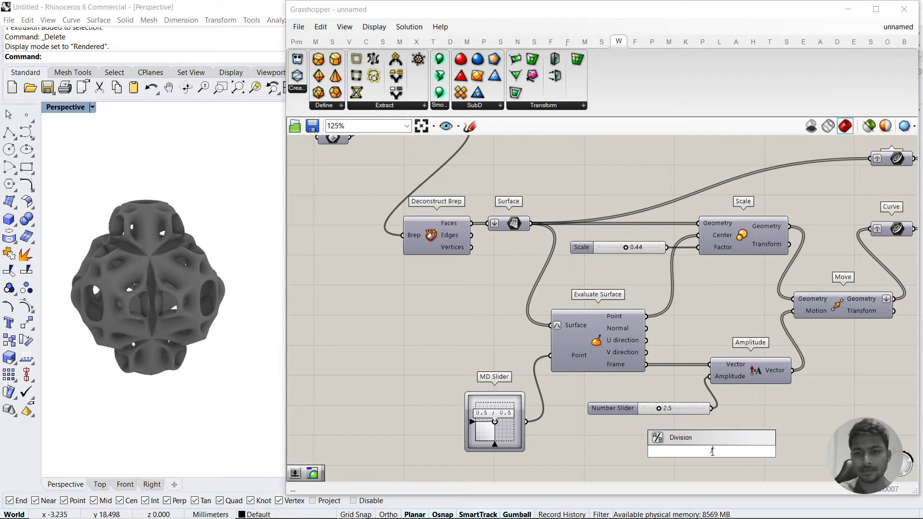
key("Return")
scroll(711, 444, "down", 2)
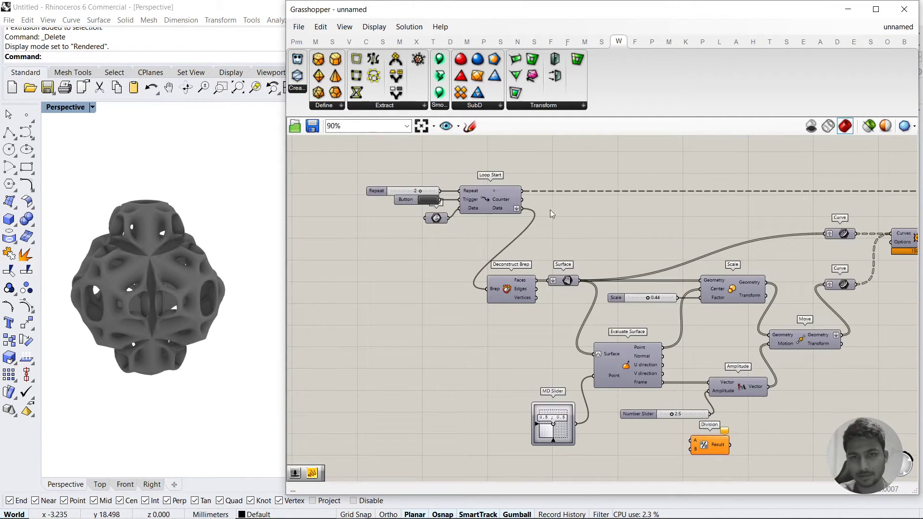
left_click_drag(522, 199, 691, 441)
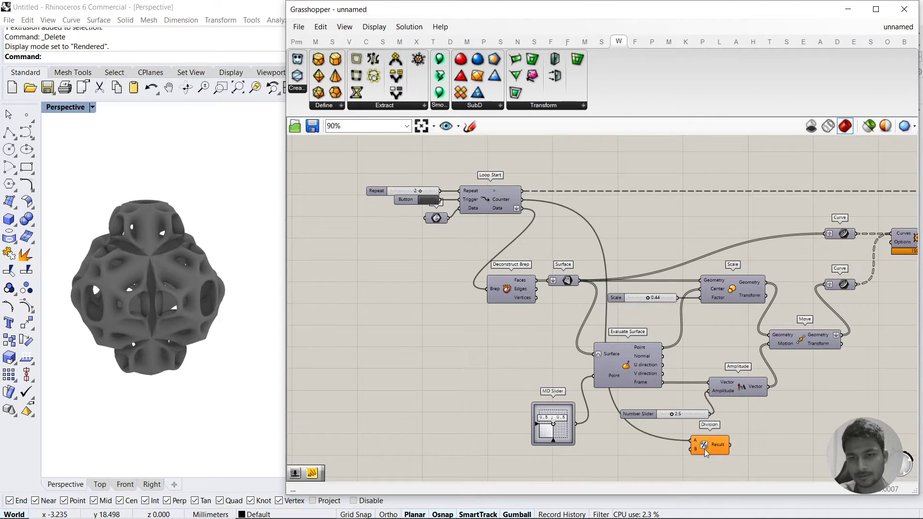
Add a Panel beside the Division component and connect the Division Result to it
scroll(692, 442, "up", 3)
double_click(825, 437)
type("Panel")
key("Return")
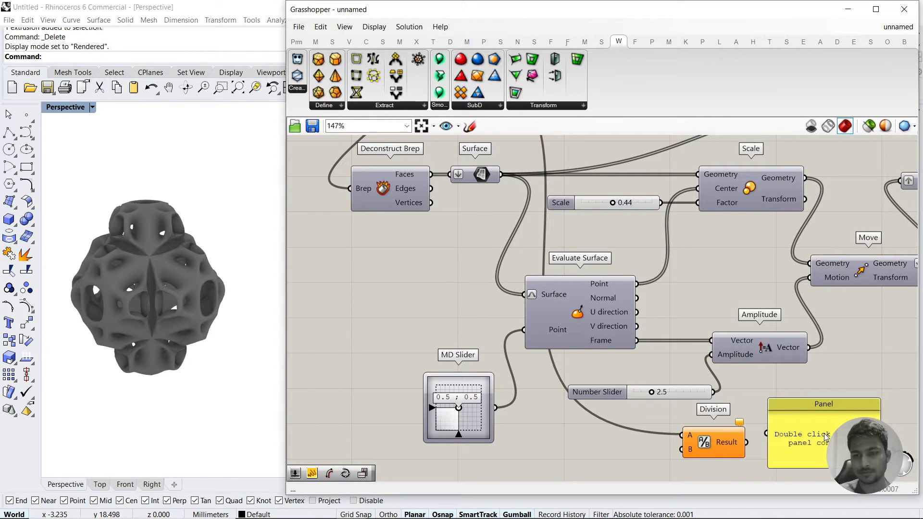
left_click_drag(753, 451, 777, 451)
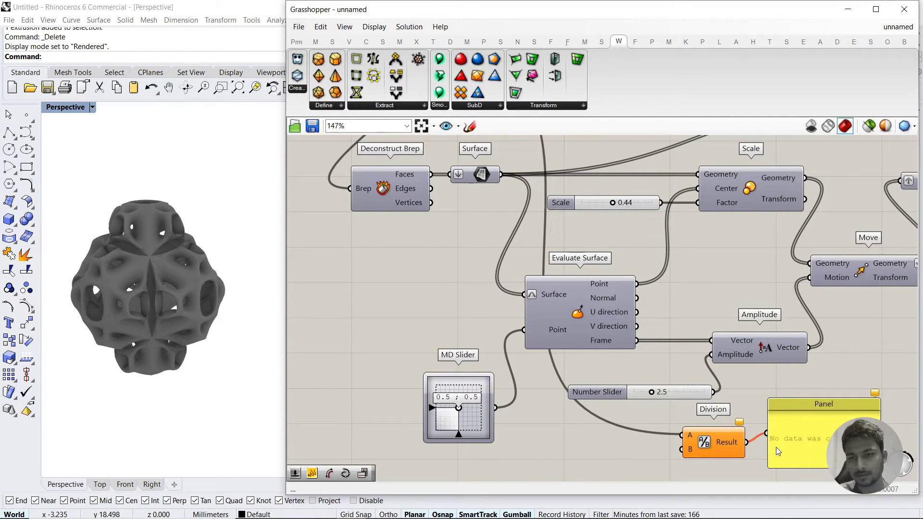
Add a number slider with value 10 and connect it to the Division component's B input
double_click(639, 469)
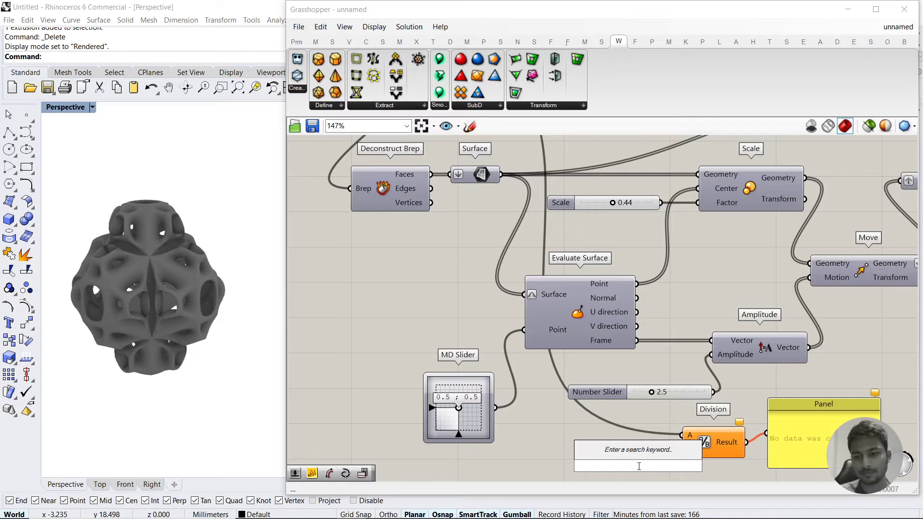
type("10")
key("Return")
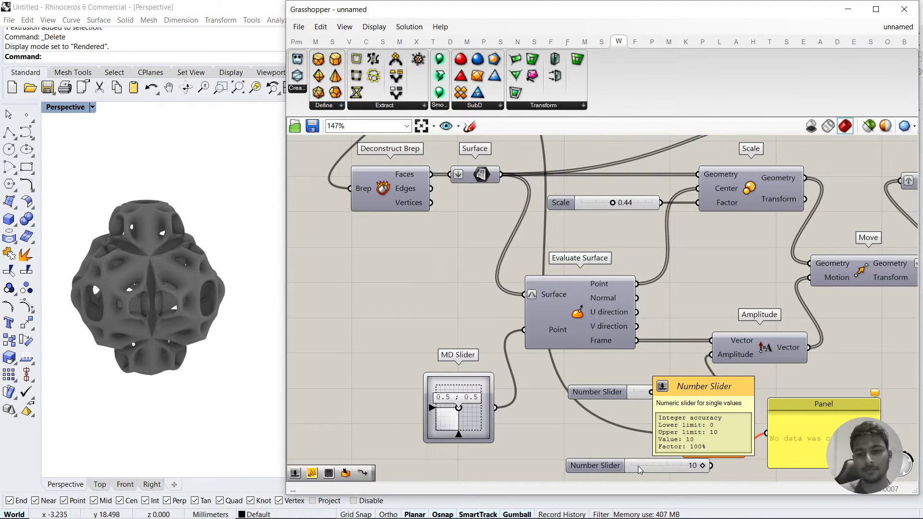
left_click_drag(599, 465, 556, 461)
left_click_drag(668, 461, 681, 449)
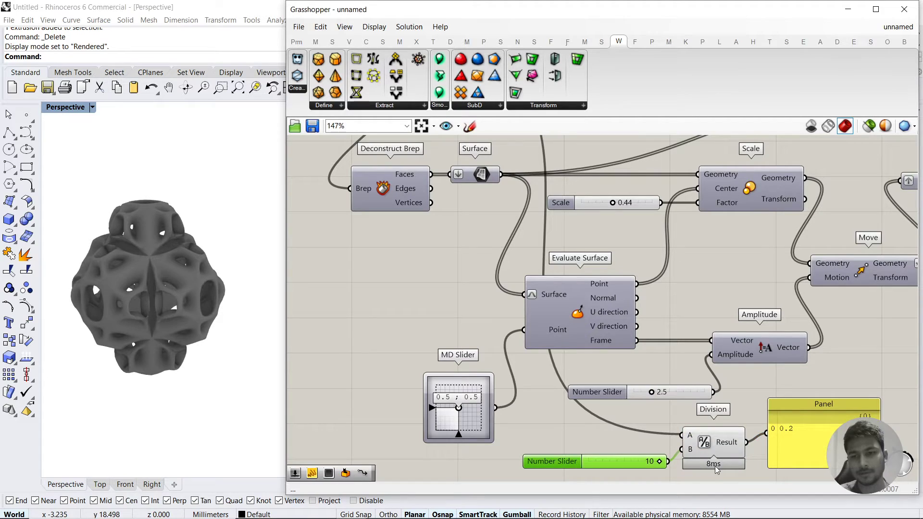
left_click(716, 463)
left_click(675, 473)
scroll(661, 462, "down", 1)
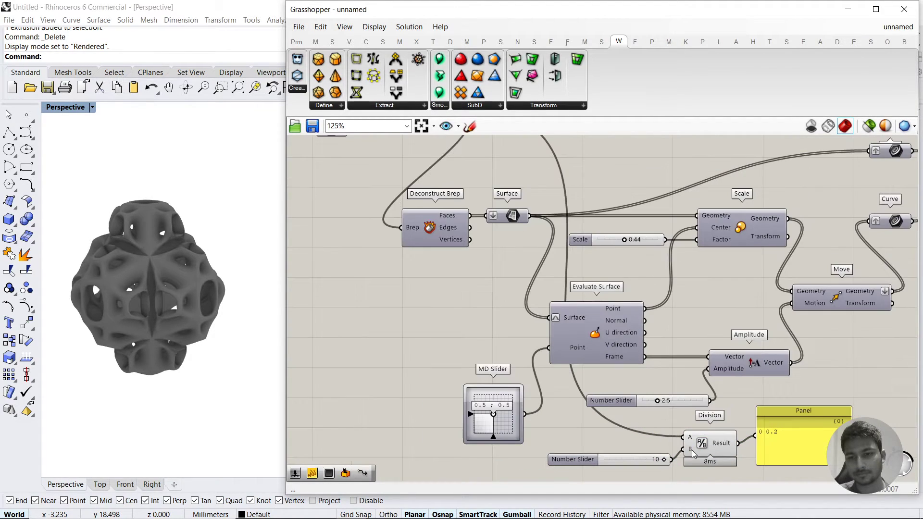
Delete the slider feeding Division's B input and disconnect the loop Counter from its A input
left_click(659, 463)
key("Delete")
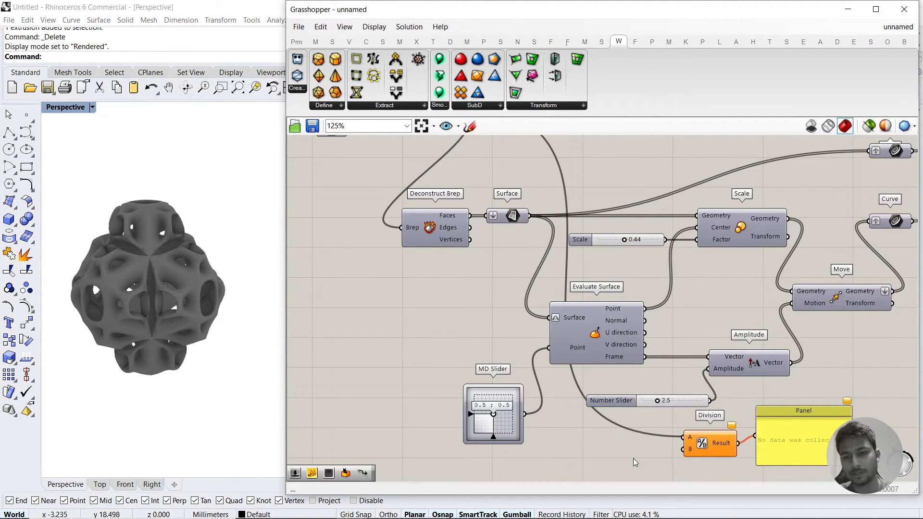
double_click(636, 460)
left_click(633, 471)
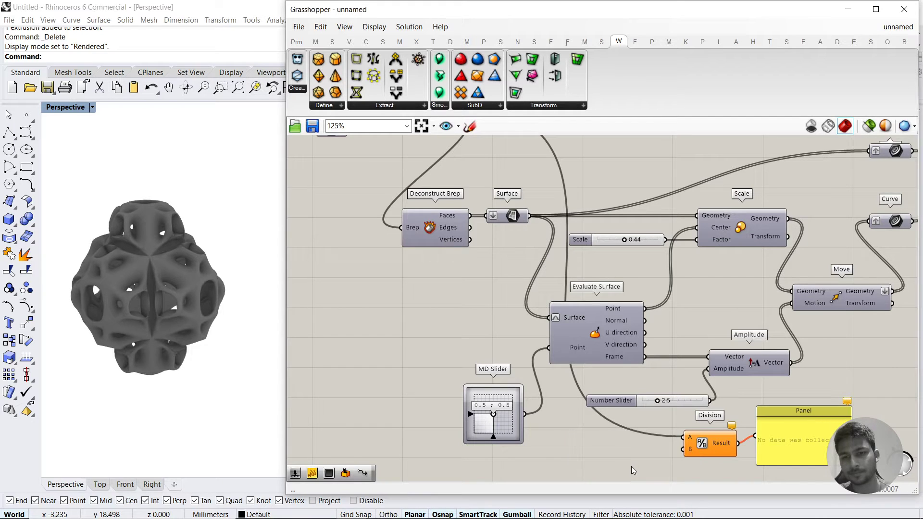
scroll(633, 471, "down", 2)
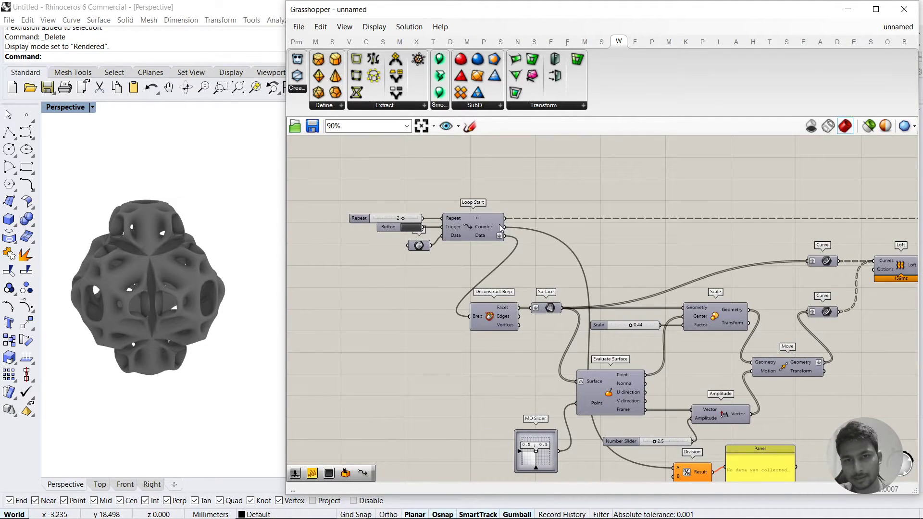
right_click_drag(665, 451, 671, 374)
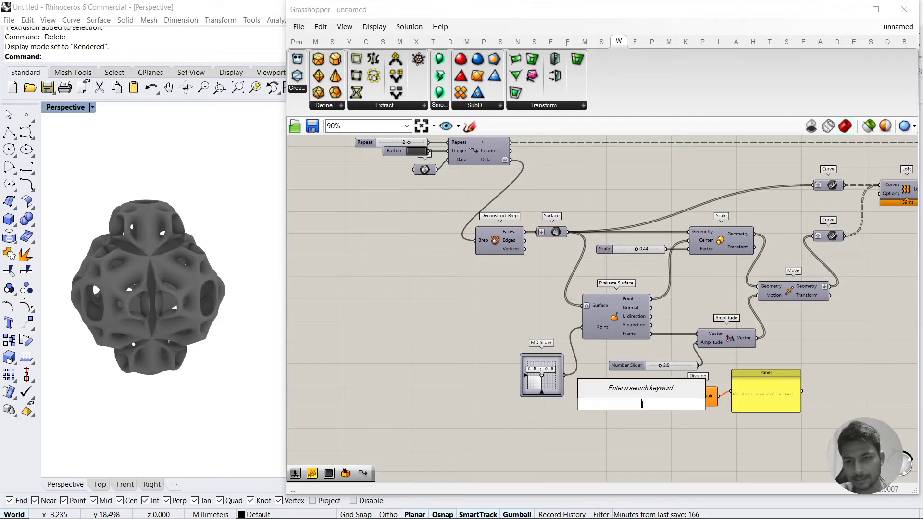
Add a number slider with value 10 for Division's A input and connect the loop Counter to its B input
double_click(641, 403)
type("10")
key("Return")
scroll(642, 403, "up", 3)
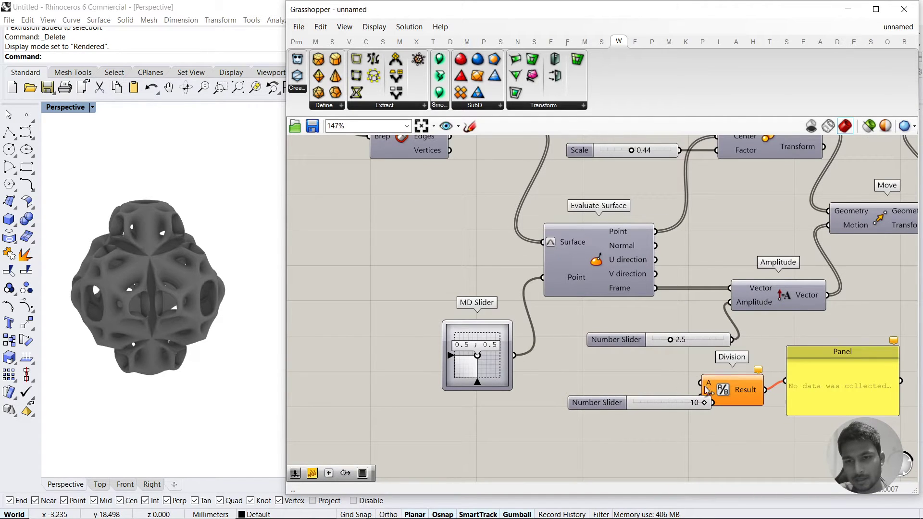
left_click_drag(657, 400, 676, 404)
scroll(638, 413, "down", 3)
scroll(675, 394, "up", 3)
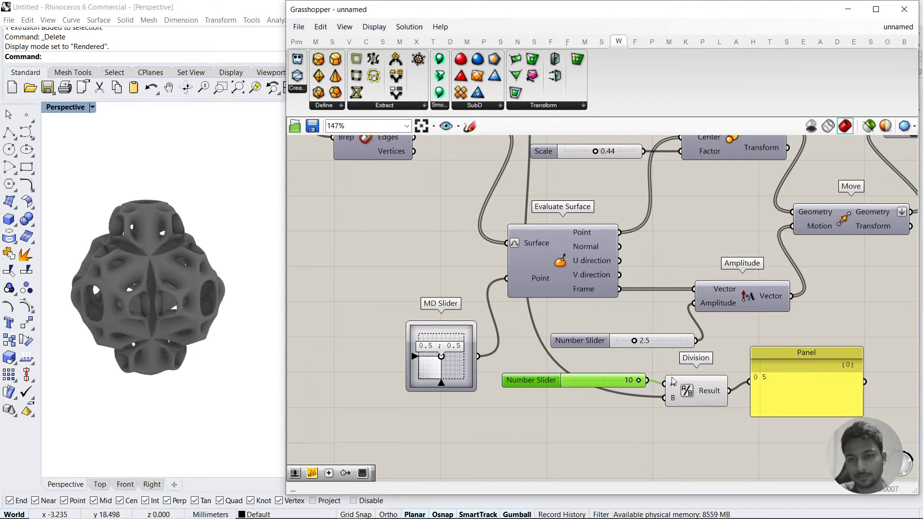
left_click_drag(619, 383, 621, 385)
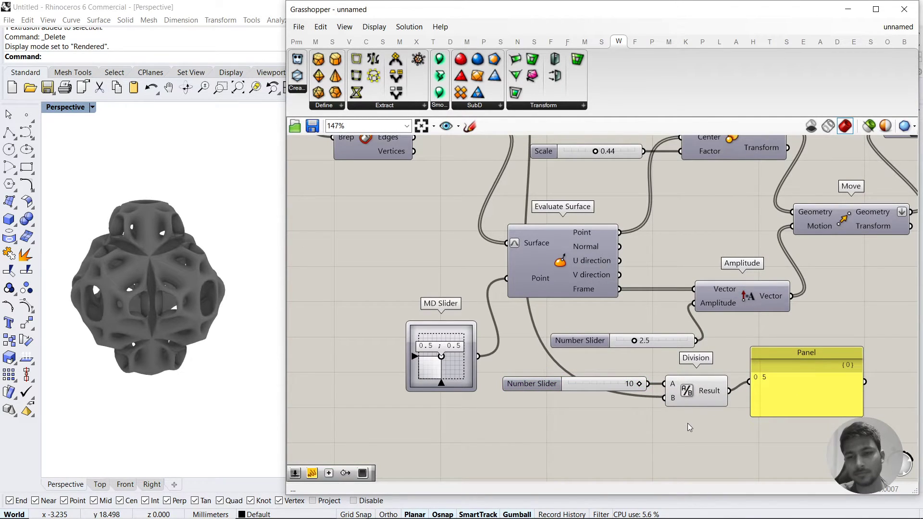
Set the number slider feeding Division's A input to 5
right_click_drag(695, 415, 727, 491)
scroll(714, 459, "down", 2)
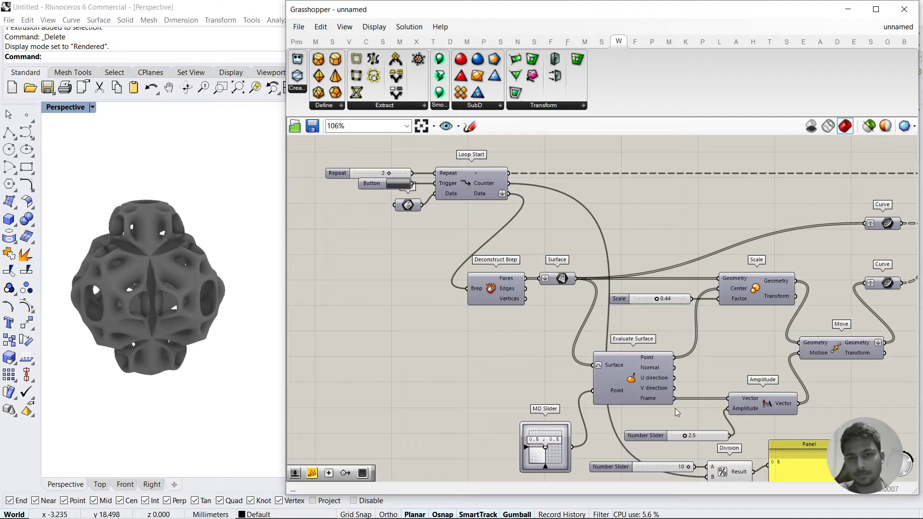
right_click_drag(676, 412, 670, 383)
scroll(706, 441, "up", 2)
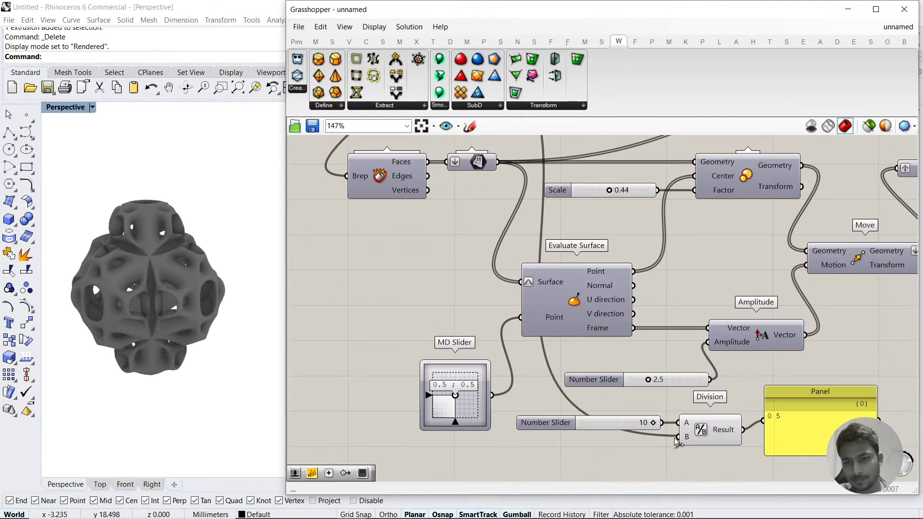
left_click_drag(649, 426, 620, 431)
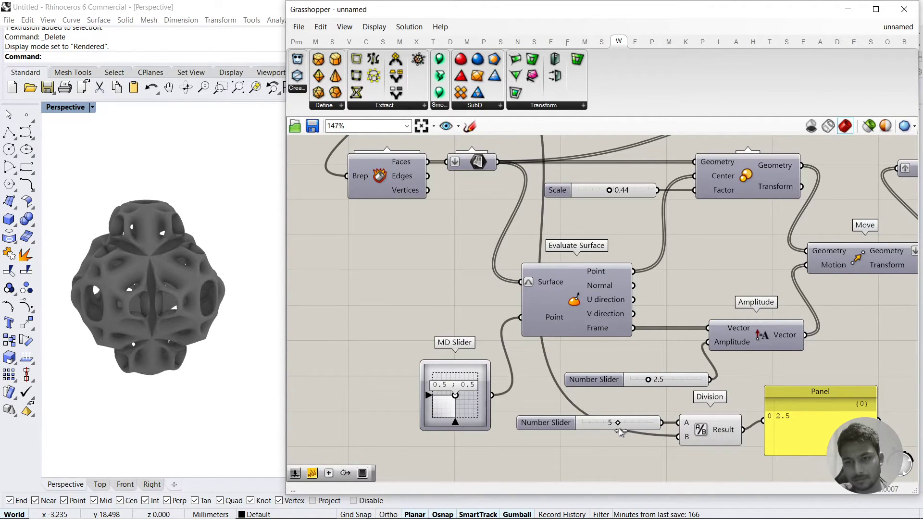
scroll(626, 451, "down", 3)
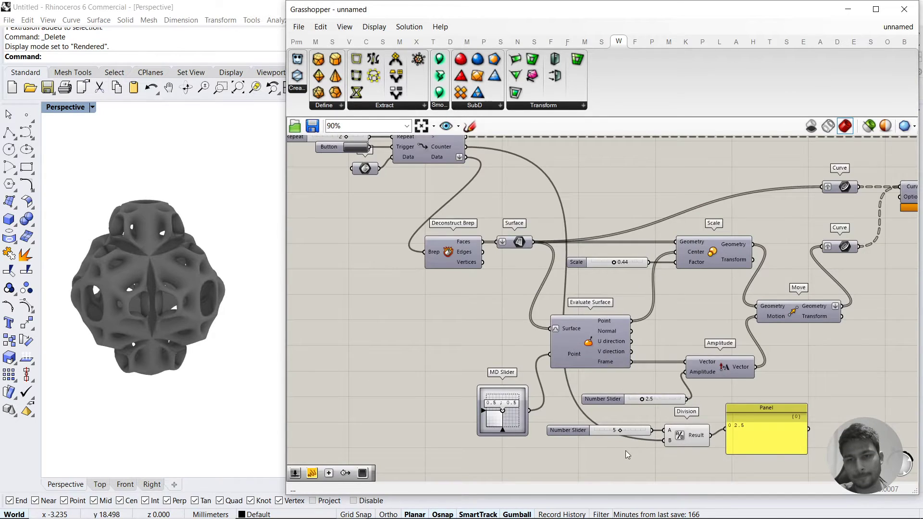
Set the number slider feeding Division's A input to 7
scroll(626, 443, "up", 2)
left_click_drag(622, 433, 640, 437)
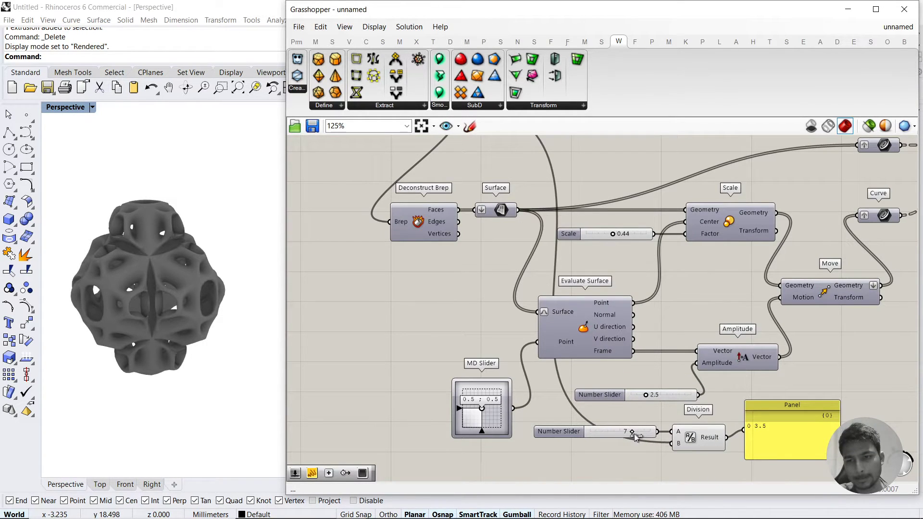
scroll(634, 446, "down", 1)
scroll(723, 407, "down", 1)
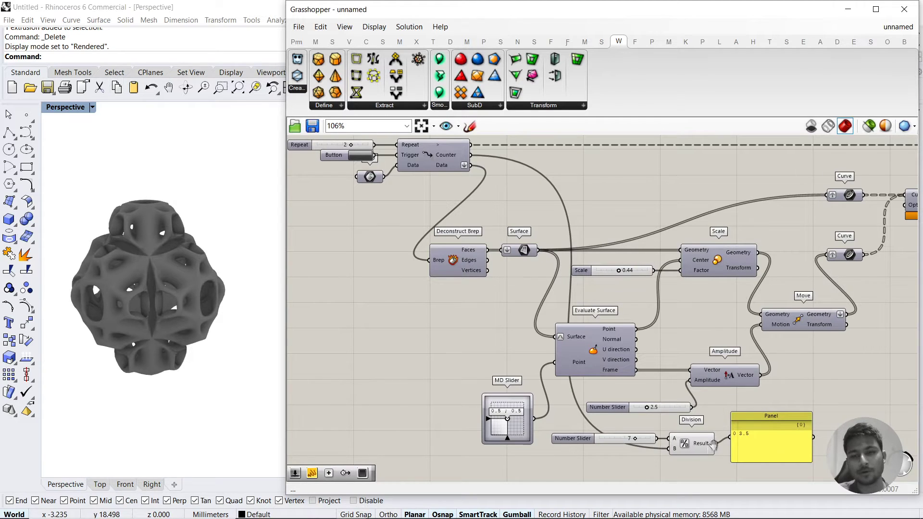
Set the Repeat slider feeding Loop Start to 0 and rerun the loop
right_click_drag(709, 441, 731, 440)
left_click_drag(374, 149, 288, 146)
left_click(376, 153)
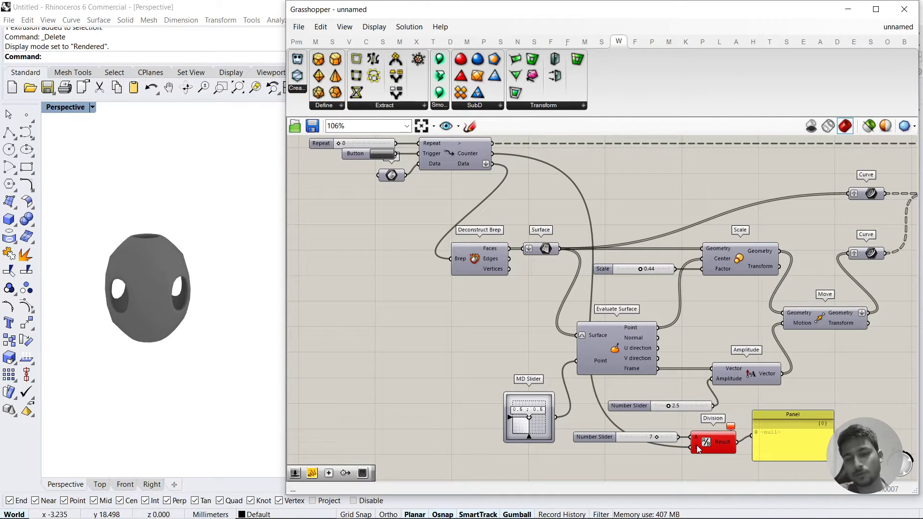
left_click(780, 439)
right_click_drag(700, 457, 690, 394)
left_click(689, 431)
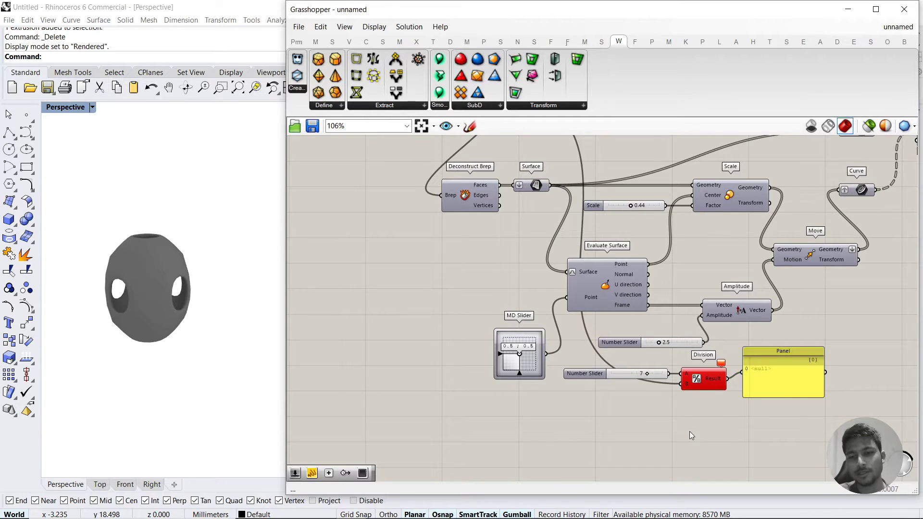
Delete the Panel, the Division component and the number slider that feeds it
right_click_drag(689, 431, 699, 454)
left_click_drag(728, 437, 569, 385)
left_click(803, 405)
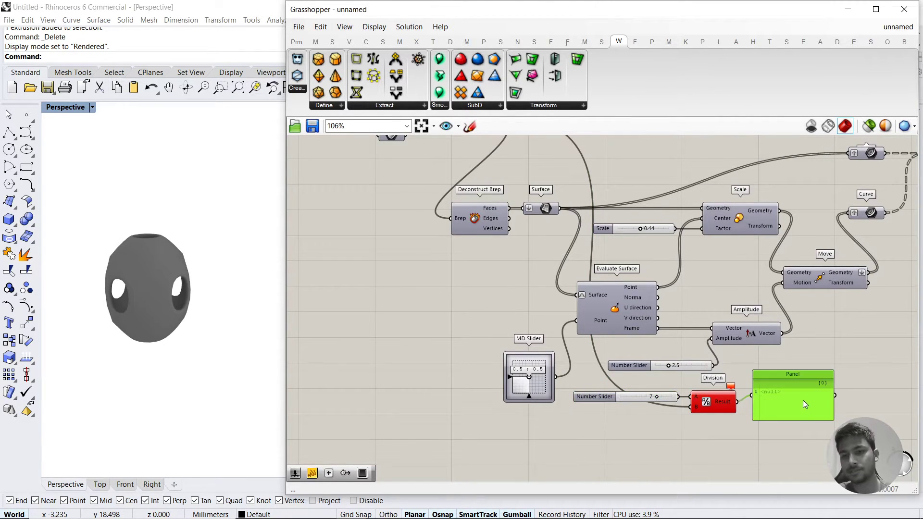
key("Delete")
left_click_drag(750, 423, 653, 393)
key("Delete")
Add an Addition component beside Loop Start
right_click_drag(632, 307, 644, 436)
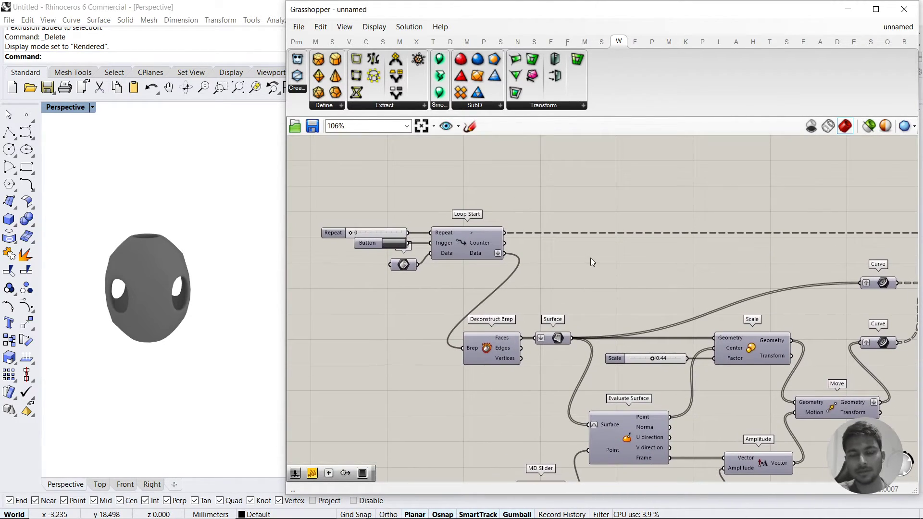
double_click(590, 258)
type("+")
key("Return")
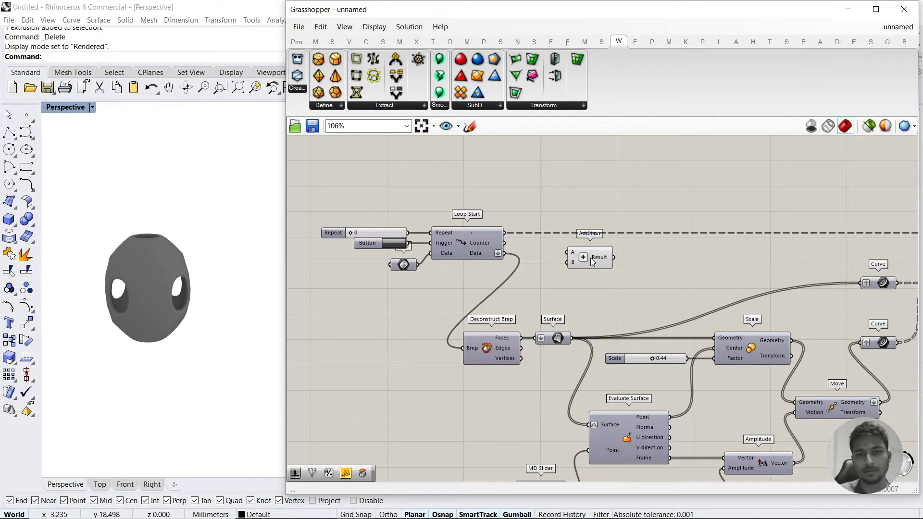
Wire the Loop Start Counter output into Addition input A and feed a new panel containing 1 into input B
scroll(564, 255, "up", 3)
left_click_drag(465, 236, 639, 246)
double_click(569, 292)
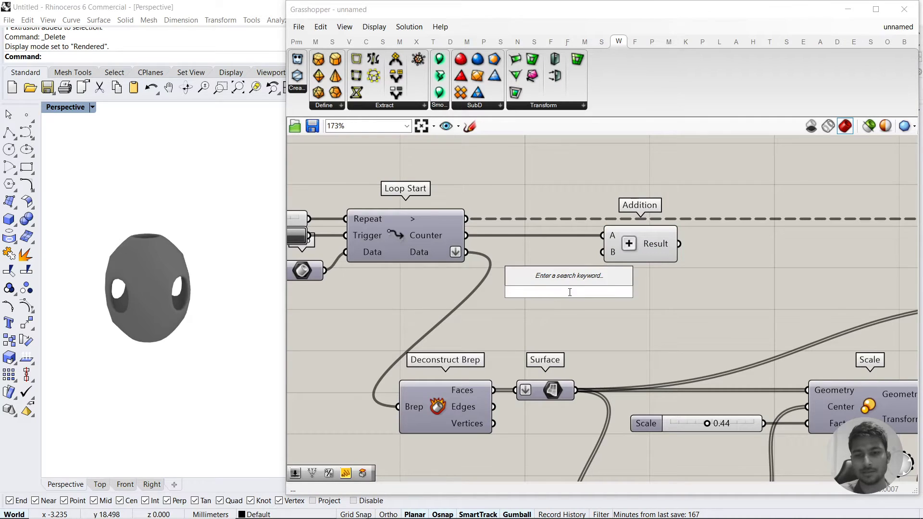
type("number slider")
key("Return")
double_click(568, 292)
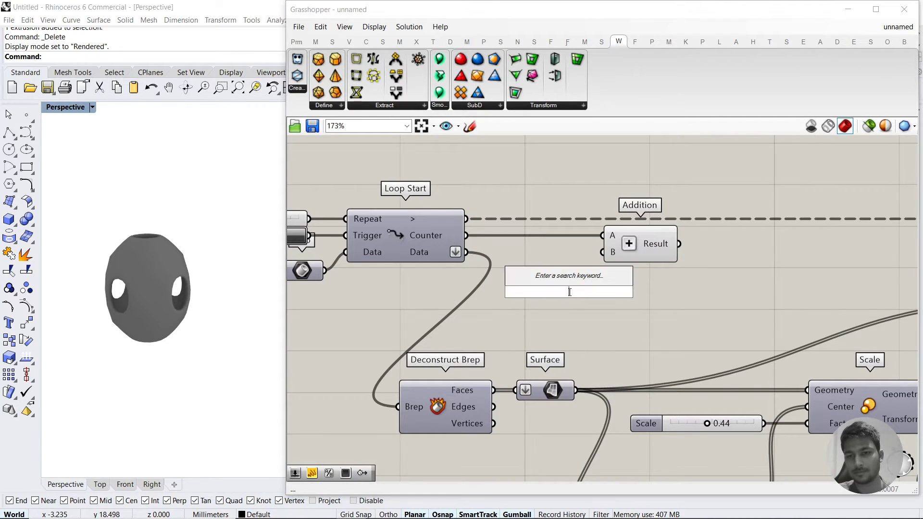
type("//1")
key("Return")
left_click_drag(583, 292, 602, 252)
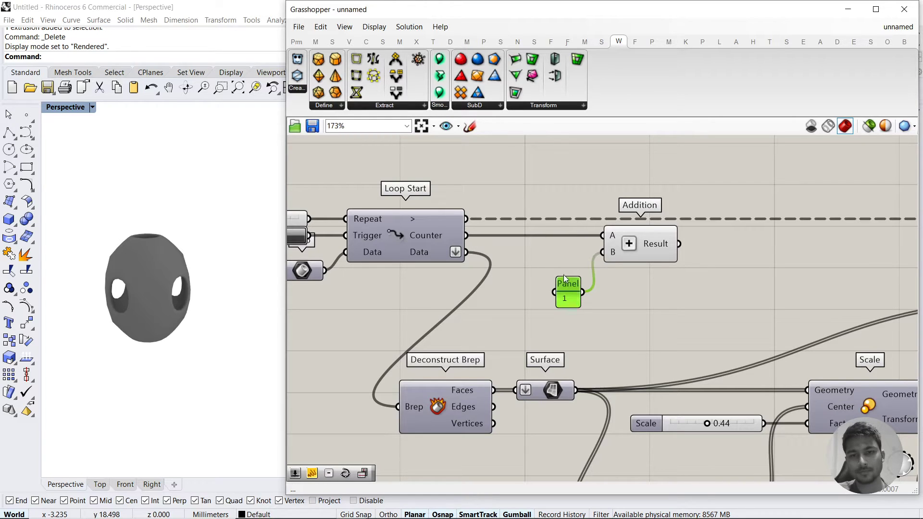
Check the loop counter and the Addition result in a temporary panel above the Addition component, and delete that panel
double_click(755, 283)
type("panel")
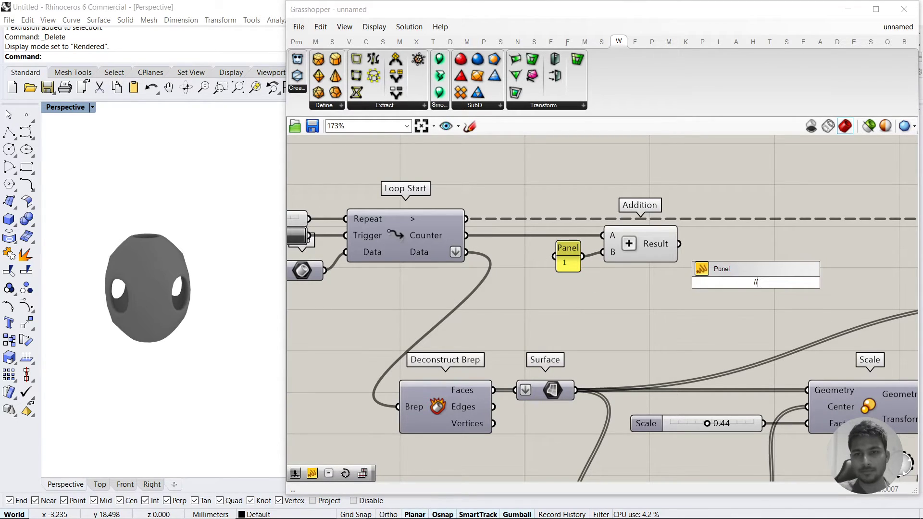
key("Return")
left_click_drag(757, 287, 746, 171)
right_click_drag(505, 180, 503, 310)
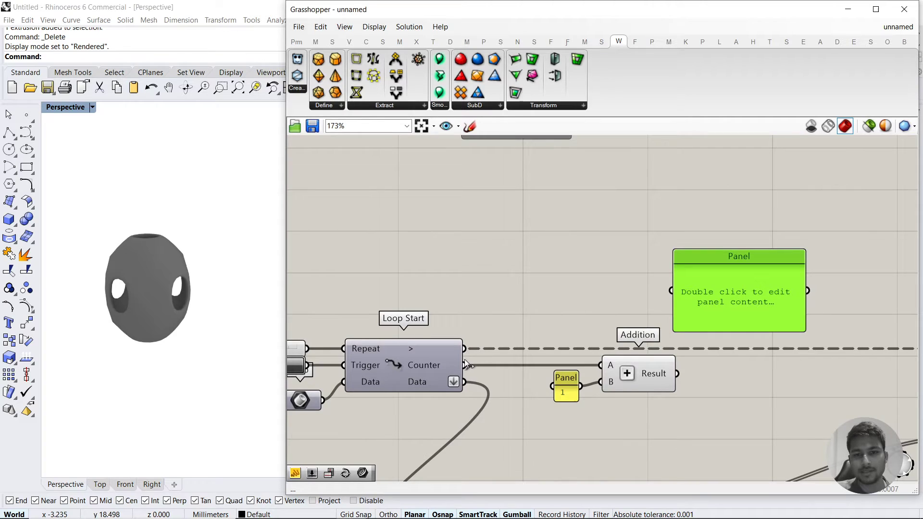
left_click_drag(465, 365, 671, 291)
left_click_drag(677, 373, 676, 304)
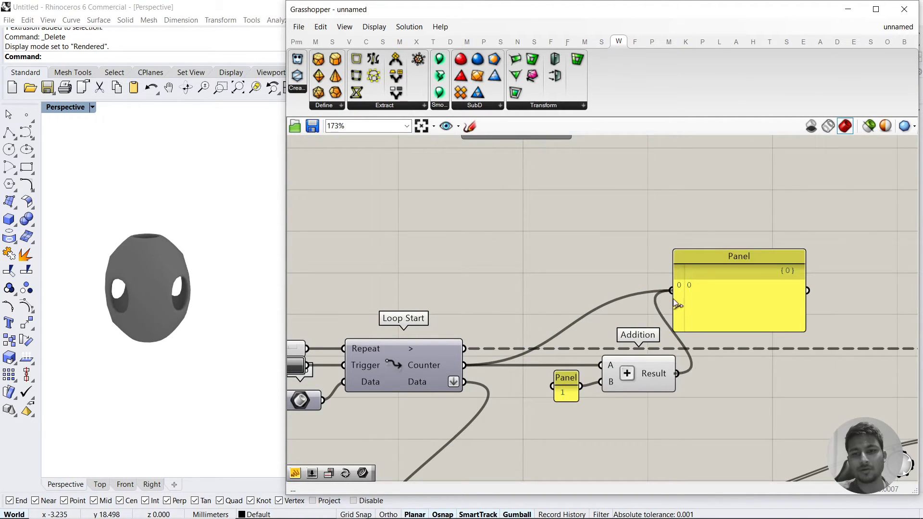
scroll(619, 280, "down", 2)
mouse_move(619, 278)
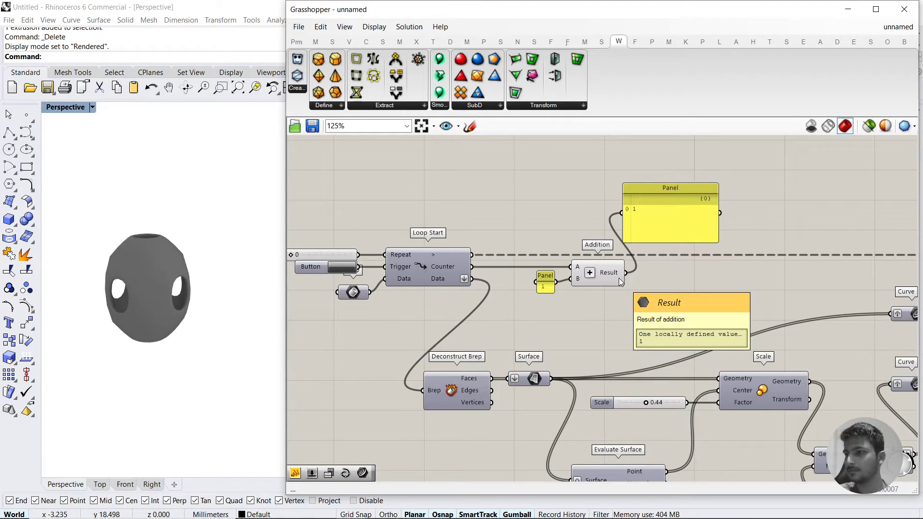
scroll(700, 274, "down", 1)
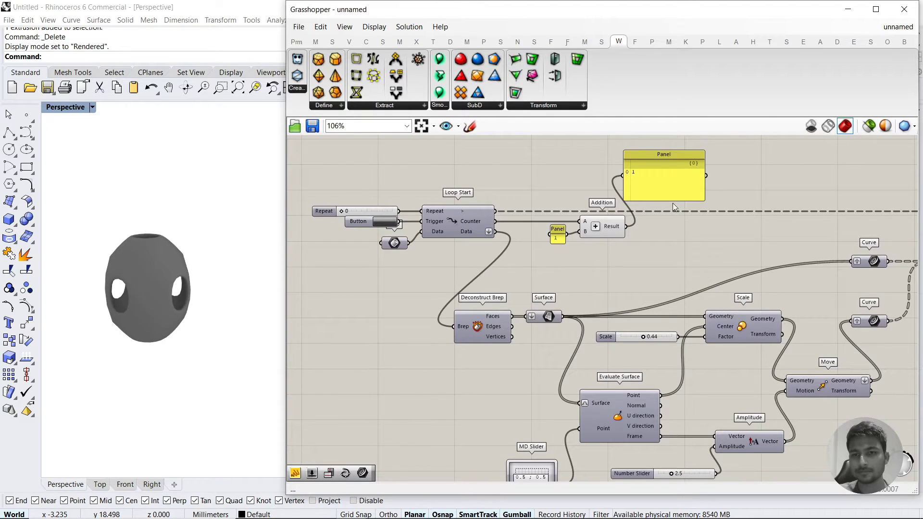
left_click(667, 177)
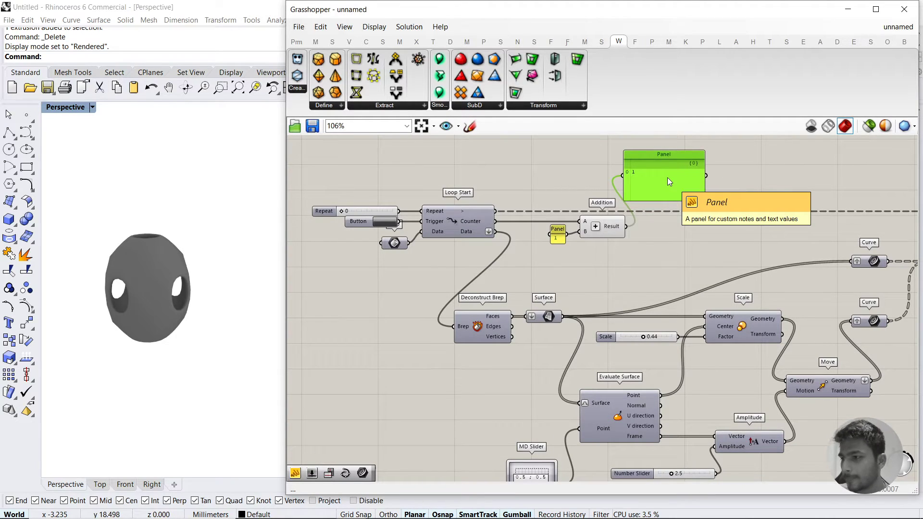
key("Delete")
Add a Division component beside the Addition component
right_click_drag(643, 257, 638, 224)
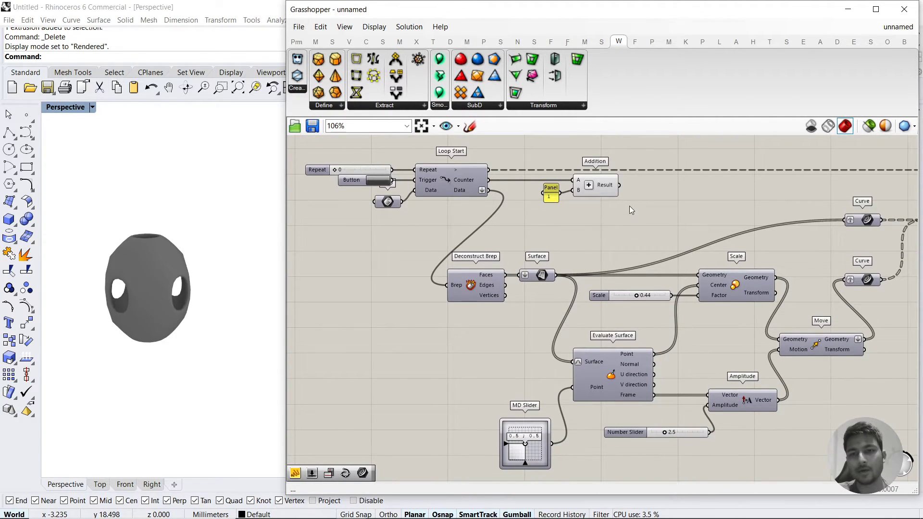
double_click(629, 206)
type("/")
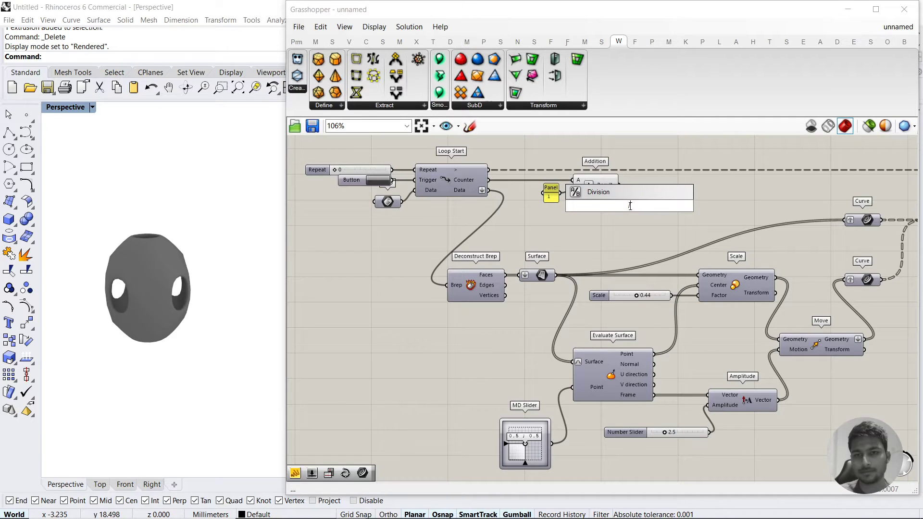
key("Return")
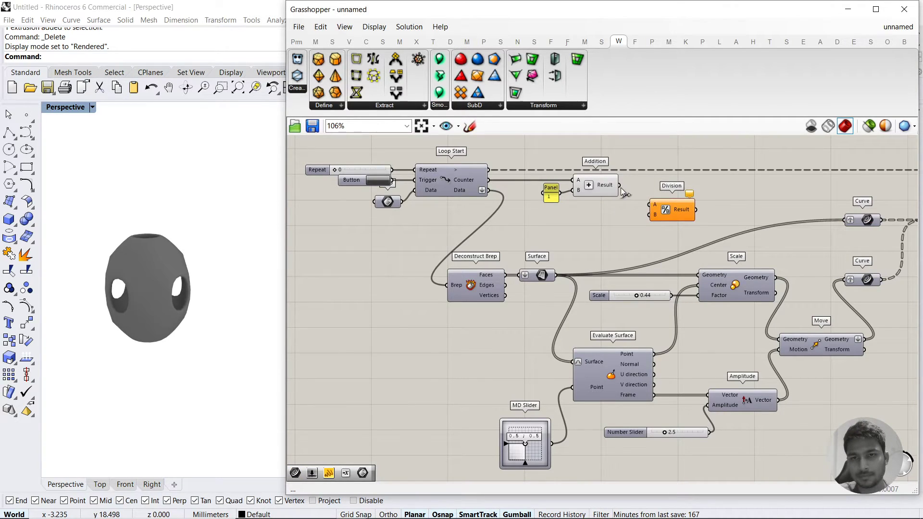
Feed a new panel containing 10 into Division input A and the Addition result into input B
double_click(589, 232)
type("//1")
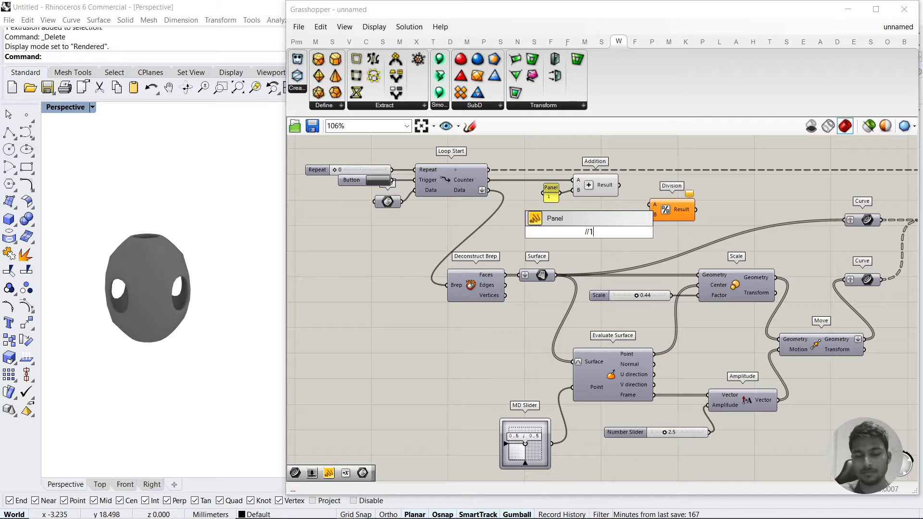
type("0")
key("Return")
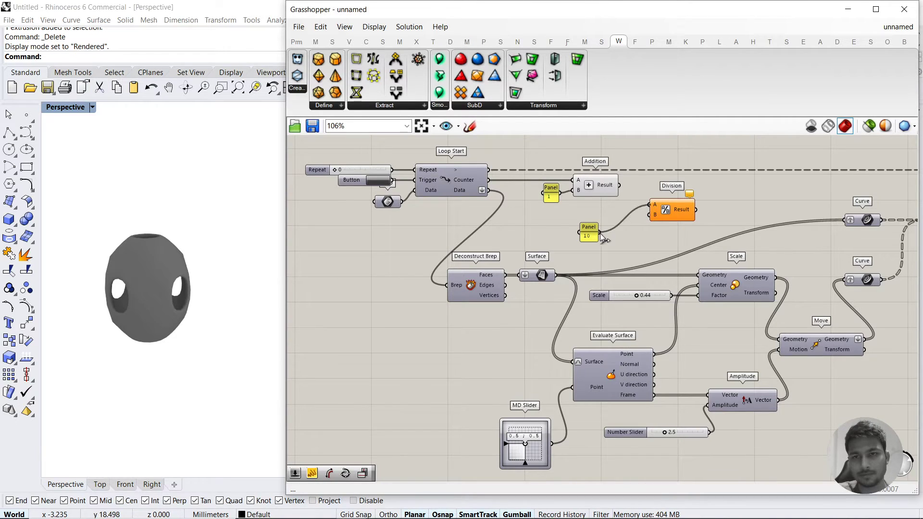
left_click_drag(593, 234, 645, 221)
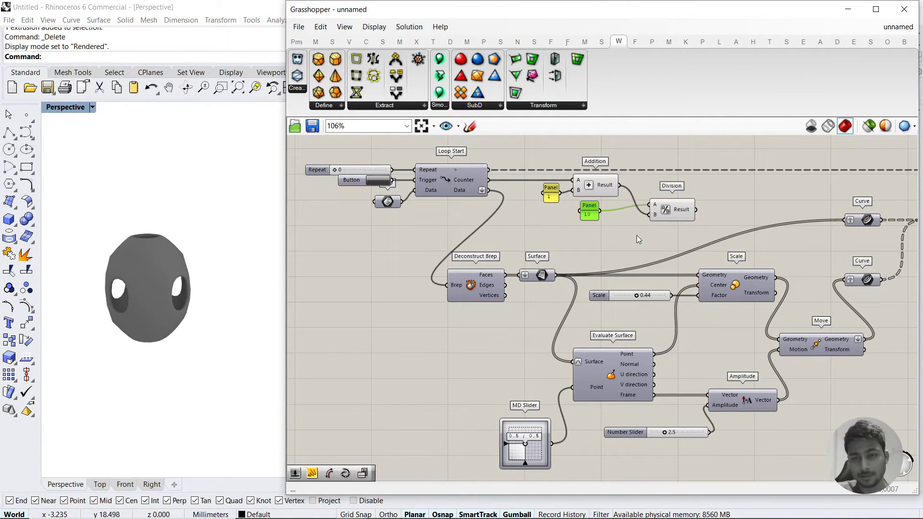
left_click(636, 235)
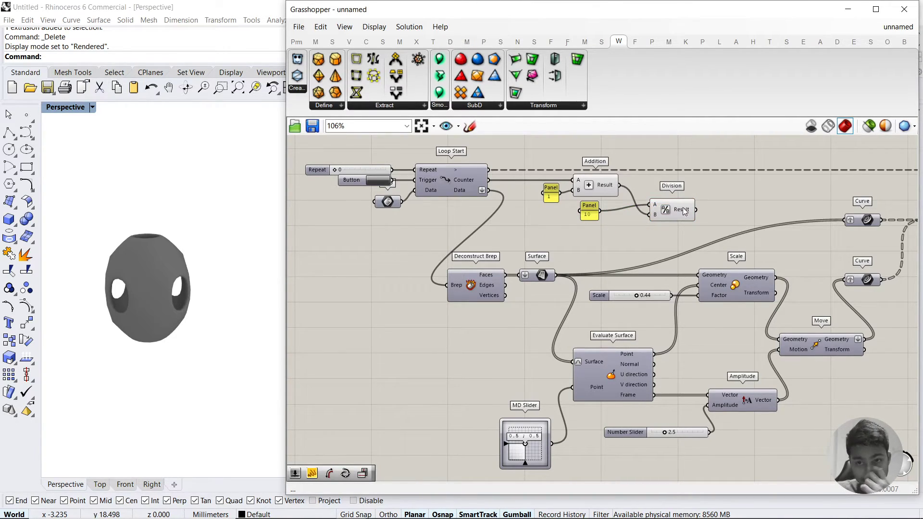
Display the Division result in a new panel
double_click(746, 204)
type("panel")
key("Return")
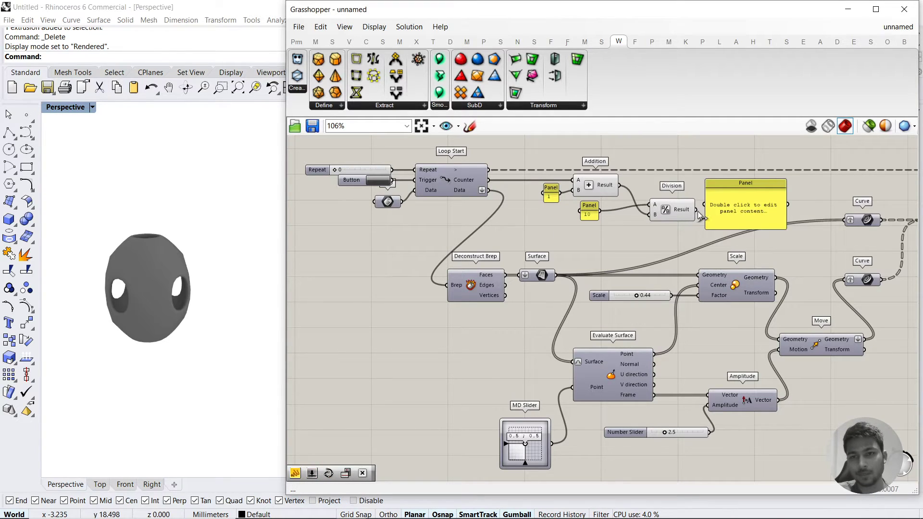
left_click_drag(696, 210, 704, 204)
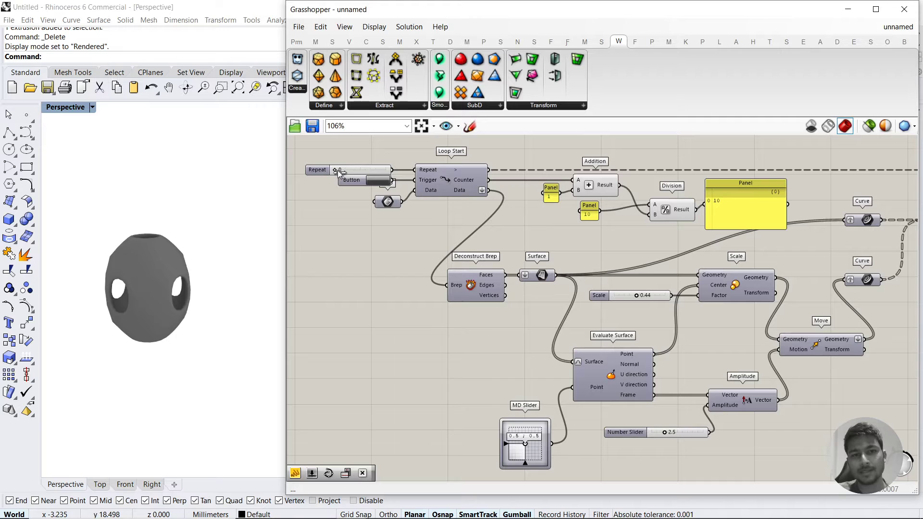
Set the loop's Repeat slider to 2
left_click_drag(345, 173, 373, 169)
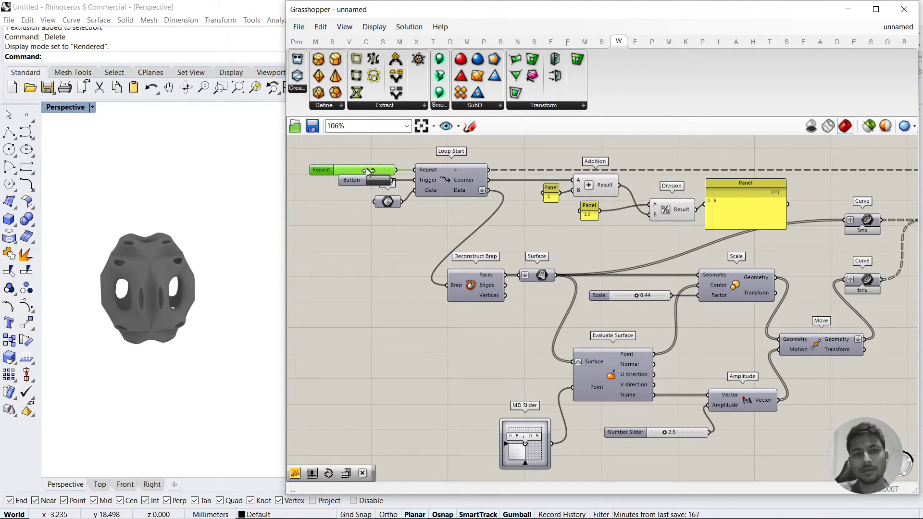
left_click(683, 244)
right_click_drag(714, 236, 714, 226)
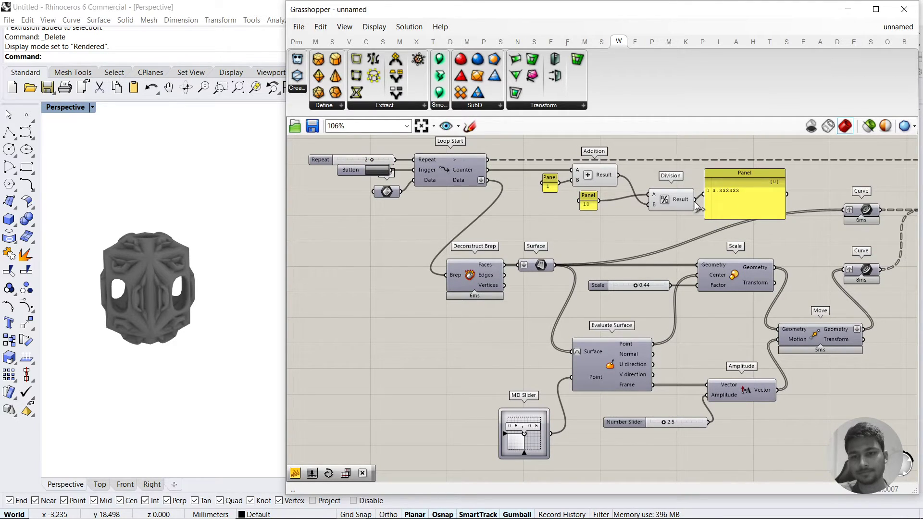
Drive the vector's Amplitude input with the Division result, deleting the 2.5 number slider and the panel showing the Division result
left_click_drag(696, 206, 705, 400)
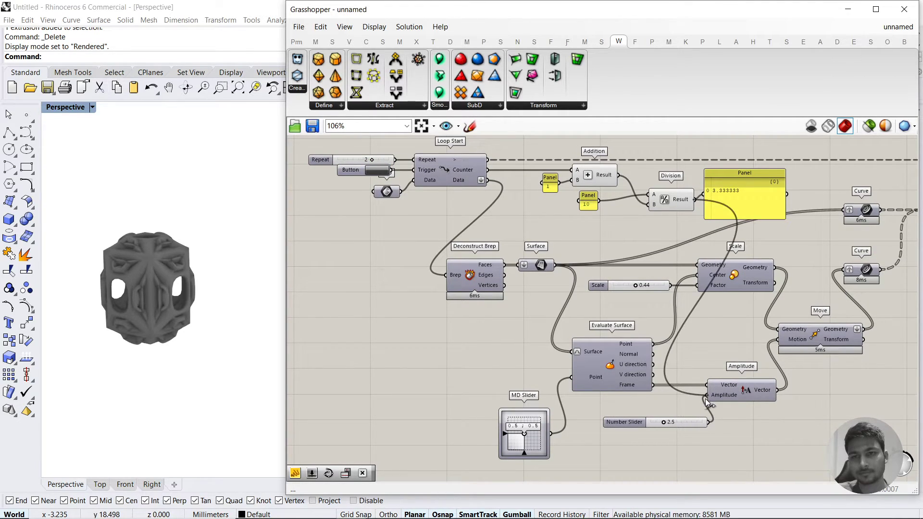
left_click(693, 422)
key("Delete")
left_click(736, 200)
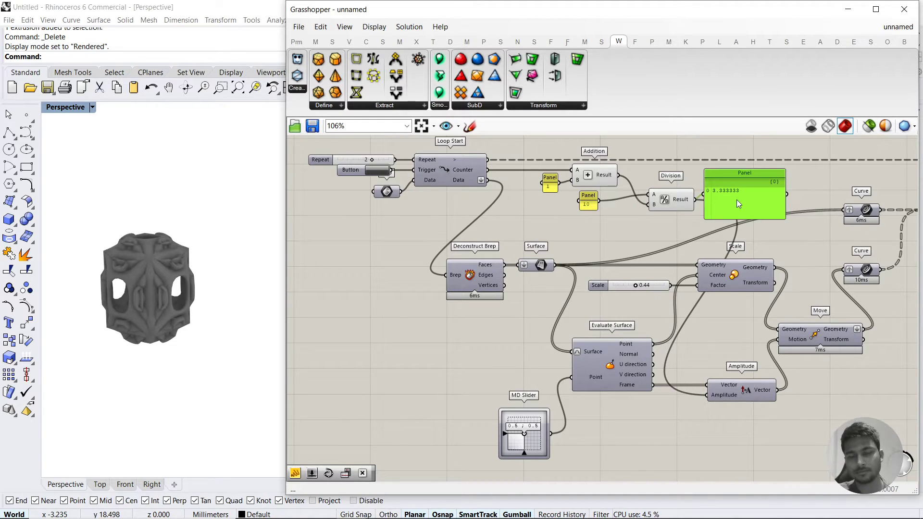
key("Delete")
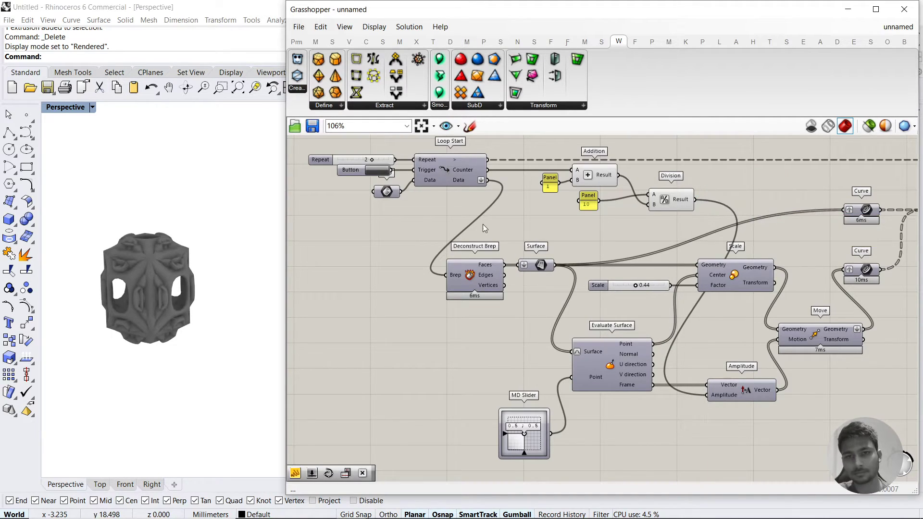
Trigger the loop again and inspect the regenerated form in the Rhino perspective view
left_click(378, 169)
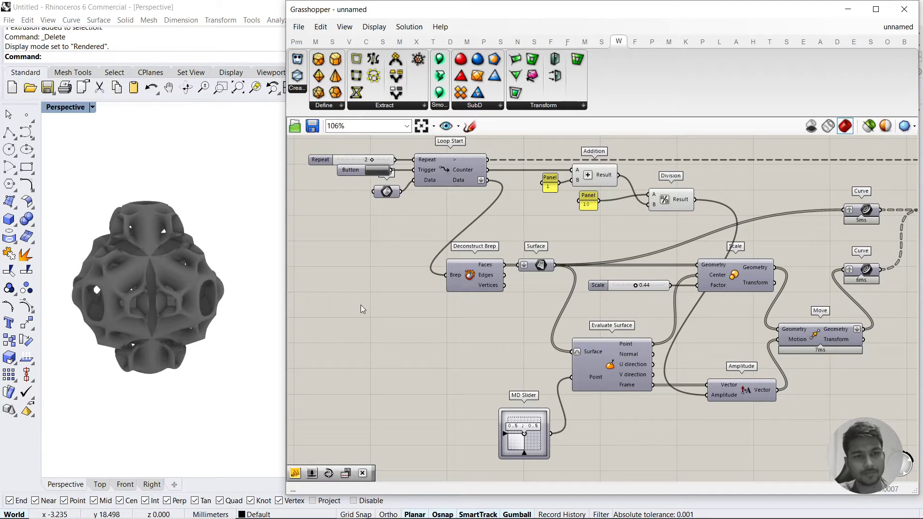
right_click_drag(158, 288, 179, 268)
scroll(178, 272, "down", 1)
Replace the panel containing 10 on Division input A with a number slider set to 8
scroll(591, 226, "up", 2)
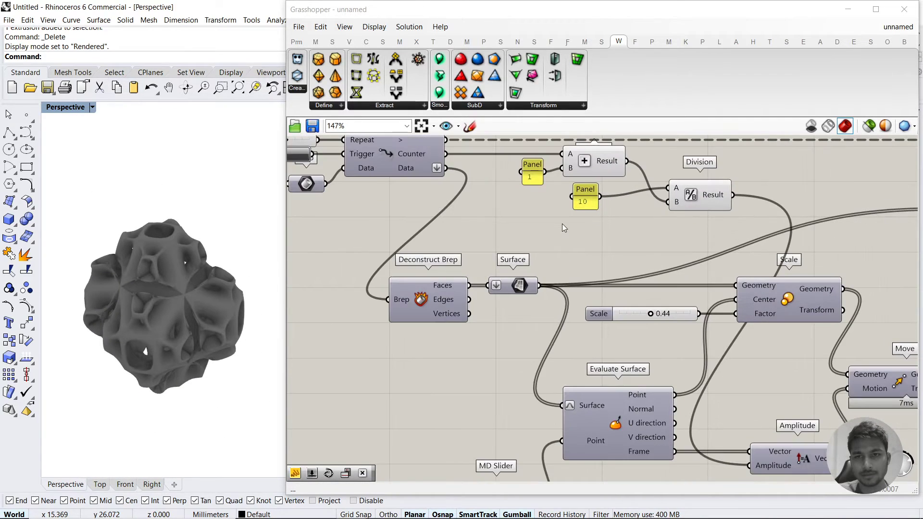
double_click(548, 218)
type("8")
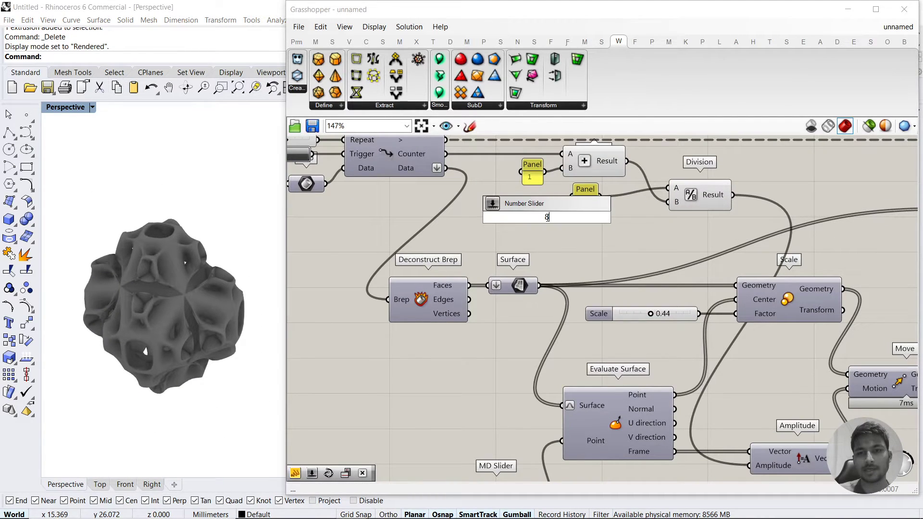
key("Return")
left_click_drag(620, 217, 666, 189)
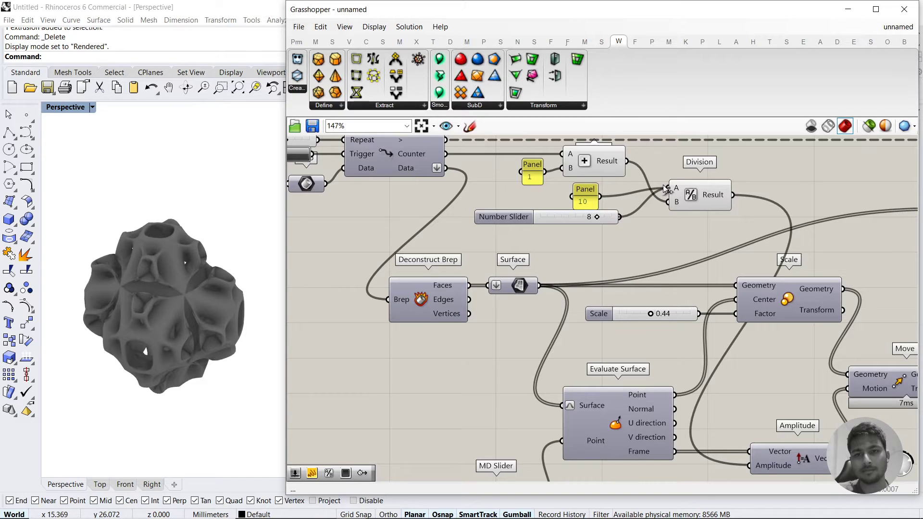
left_click(584, 196)
key("Delete")
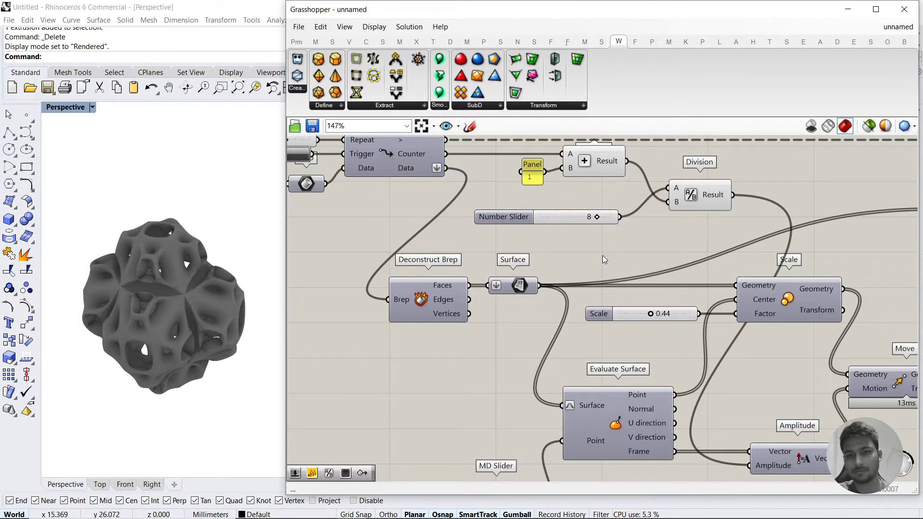
Set the Division number slider to 7, rerun the loop and inspect the form
mouse_move(596, 219)
left_mouse_down()
mouse_move(574, 219)
mouse_move(586, 219)
left_mouse_up()
left_click(295, 155)
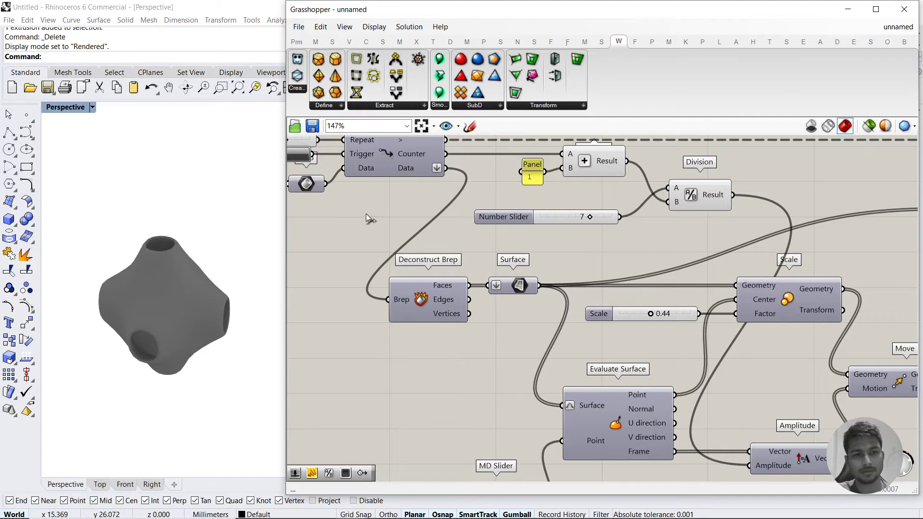
right_click_drag(175, 291, 128, 279)
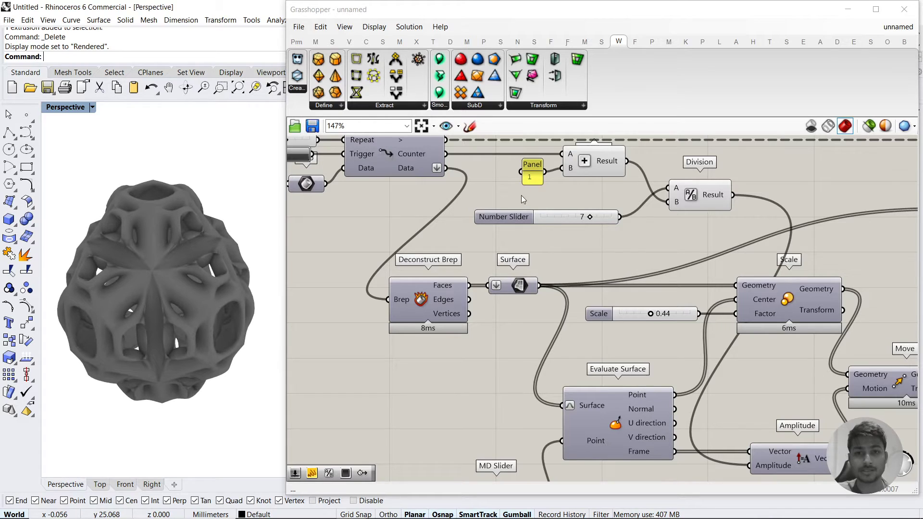
Set the Division number slider to 10, rerun the loop and inspect the form from another angle
left_click_drag(590, 219, 643, 224)
scroll(625, 280, "down", 1)
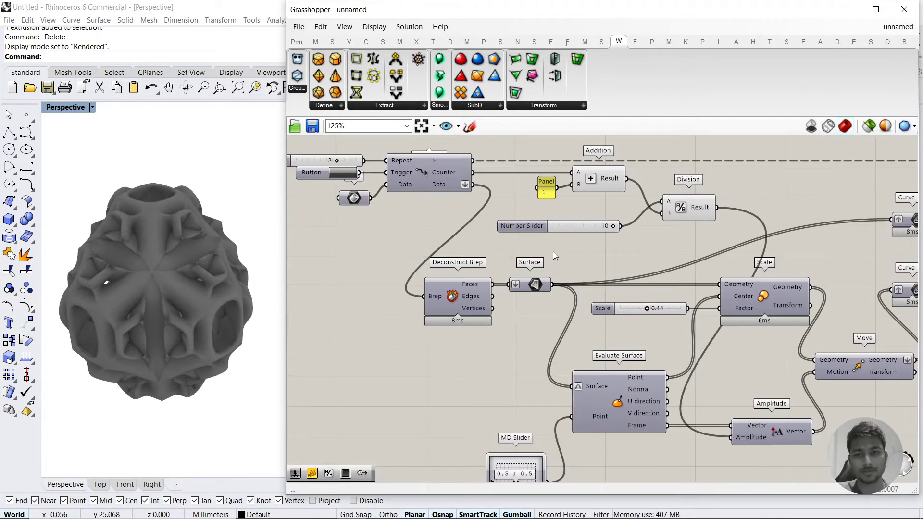
right_click_drag(549, 250, 581, 260)
left_click(385, 188)
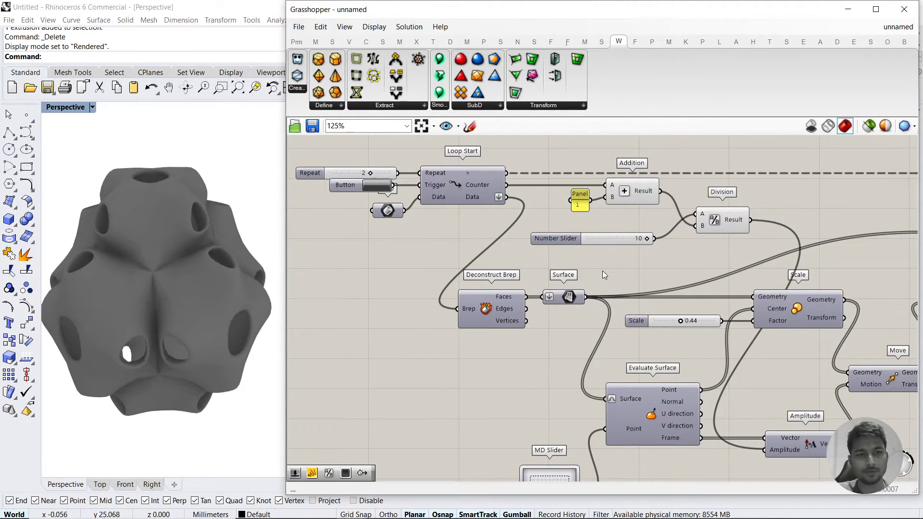
right_click_drag(201, 292, 173, 272)
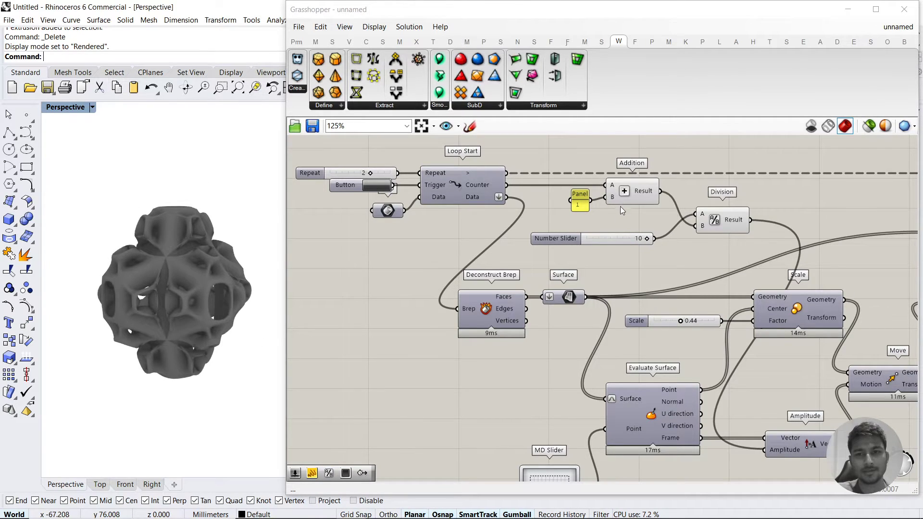
Change the value of the panel feeding Addition input B to 1.5
double_click(579, 206)
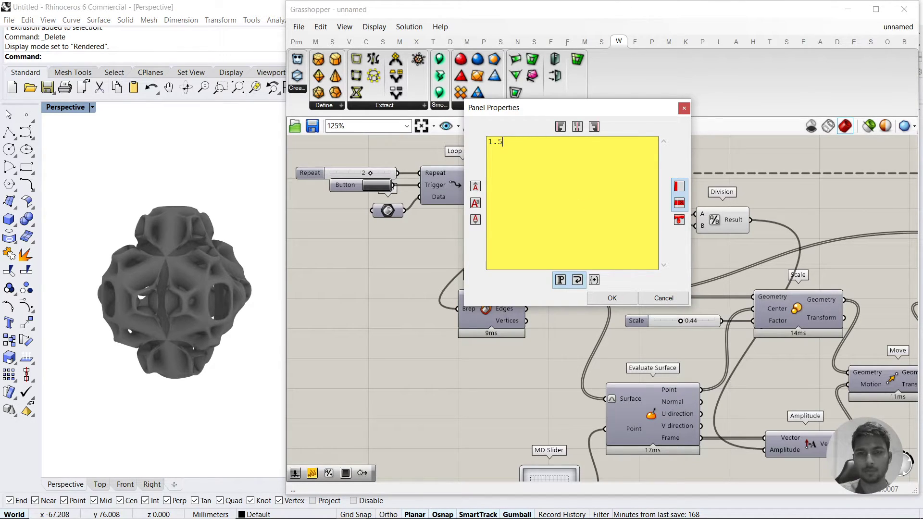
left_click(611, 298)
right_click_drag(384, 189, 418, 193)
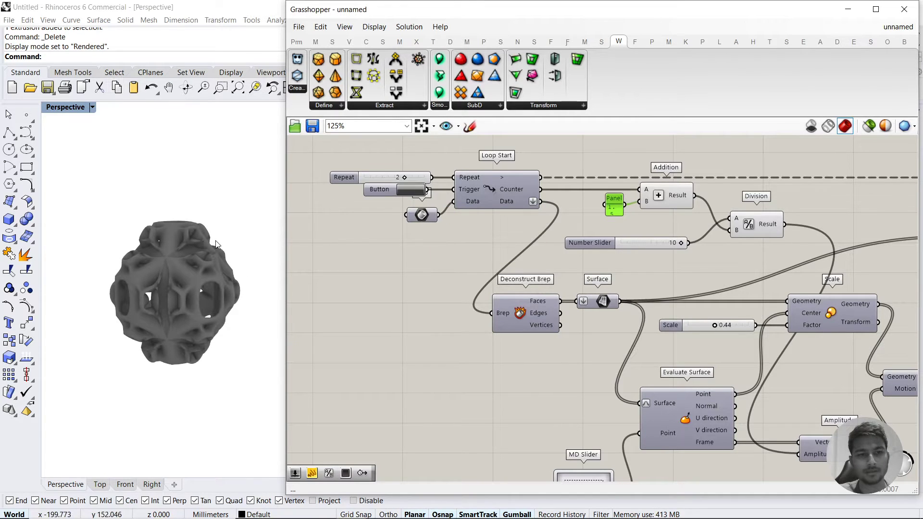
Set the Loop Start Repeat slider to 1 and inspect the resulting form from another angle
scroll(673, 337, "down", 3)
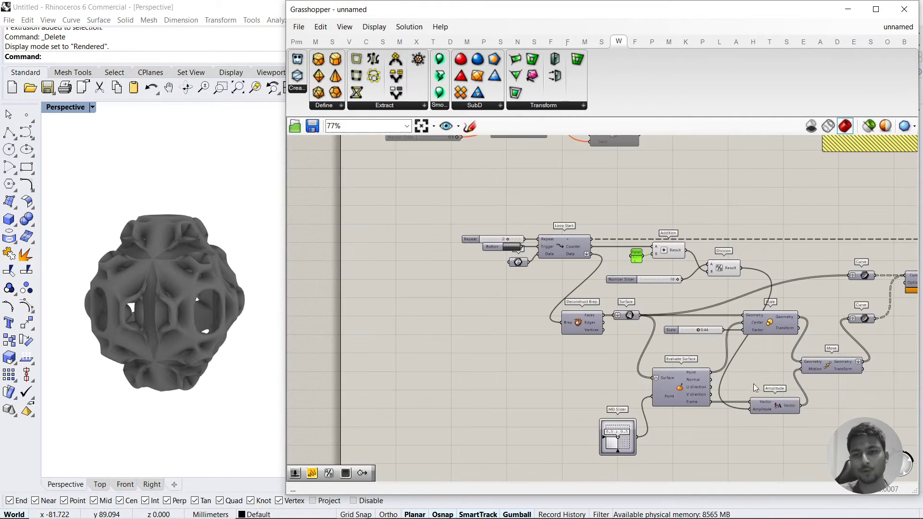
right_click_drag(814, 394, 696, 345)
scroll(697, 345, "up", 2)
right_click_drag(668, 319, 700, 346)
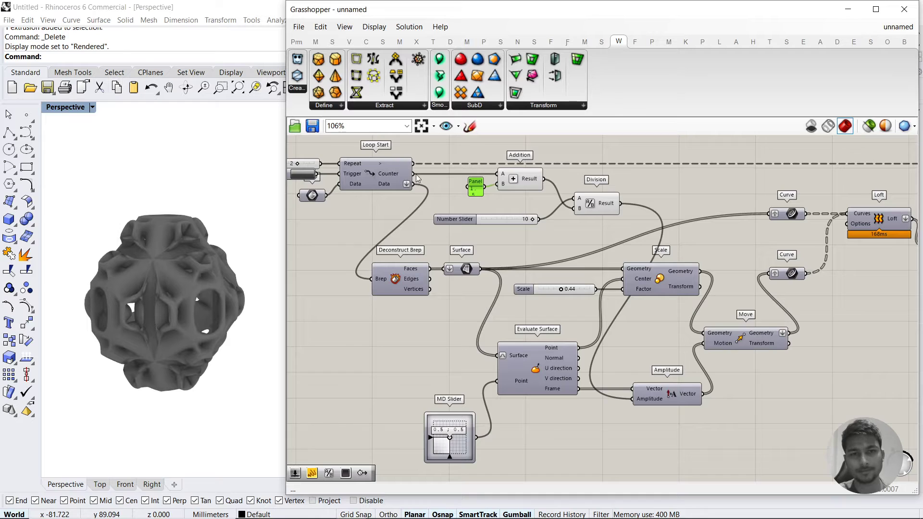
right_click_drag(304, 174, 384, 177)
left_click(384, 177)
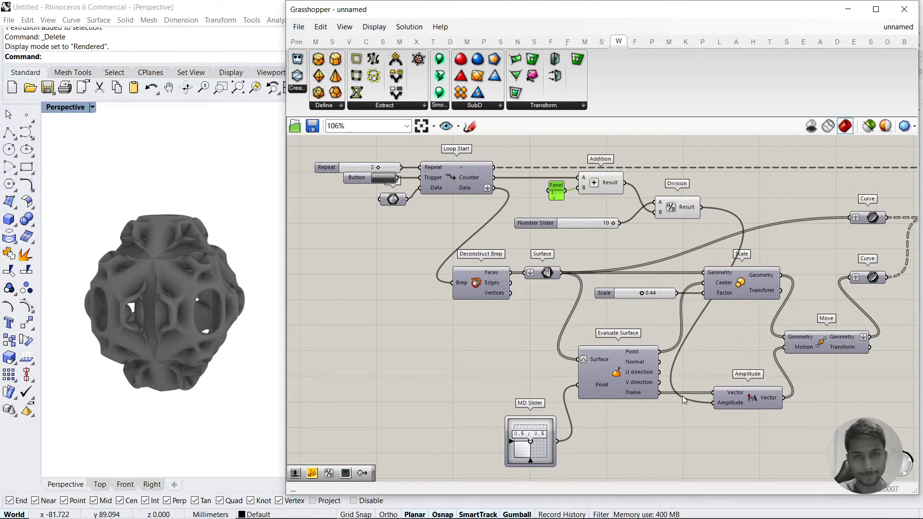
right_click_drag(401, 281, 413, 295)
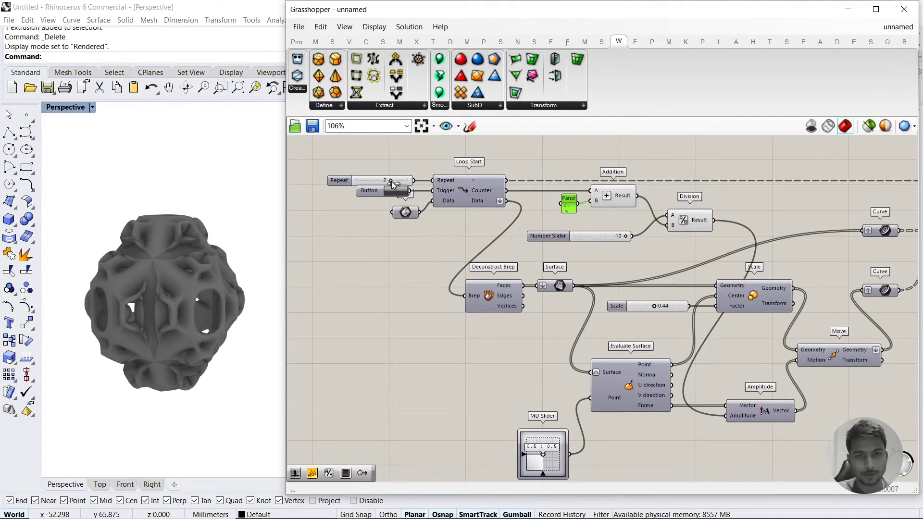
left_click_drag(390, 181, 373, 181)
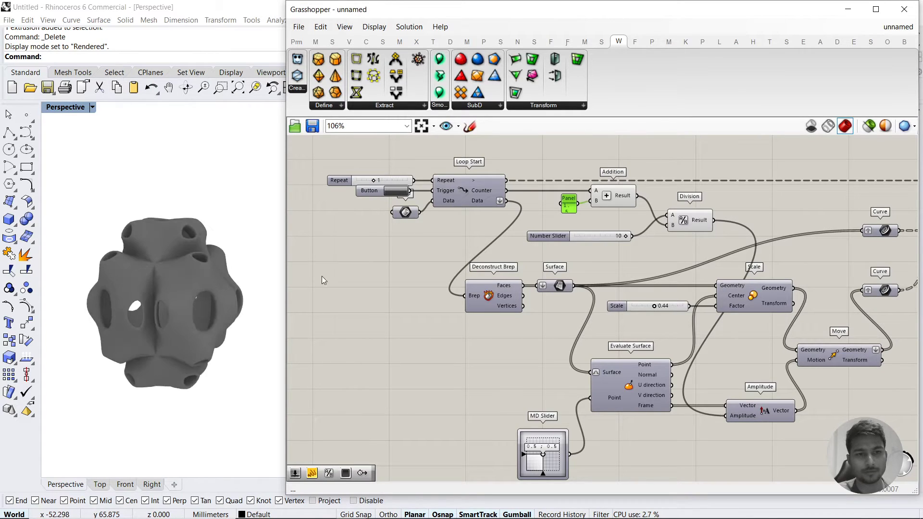
right_click_drag(207, 281, 186, 307)
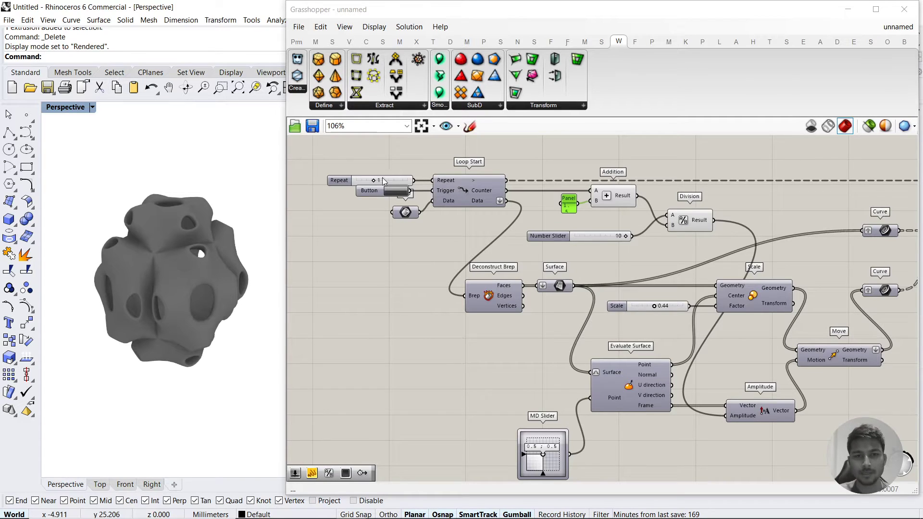
Set the Loop Start Repeat slider to 0 and the Mesh Thicken Distance slider to 2.00
left_click_drag(373, 180, 321, 182)
right_click_drag(590, 243, 519, 247)
left_click(353, 200)
right_click_drag(899, 248, 625, 249)
scroll(690, 268, "up", 2)
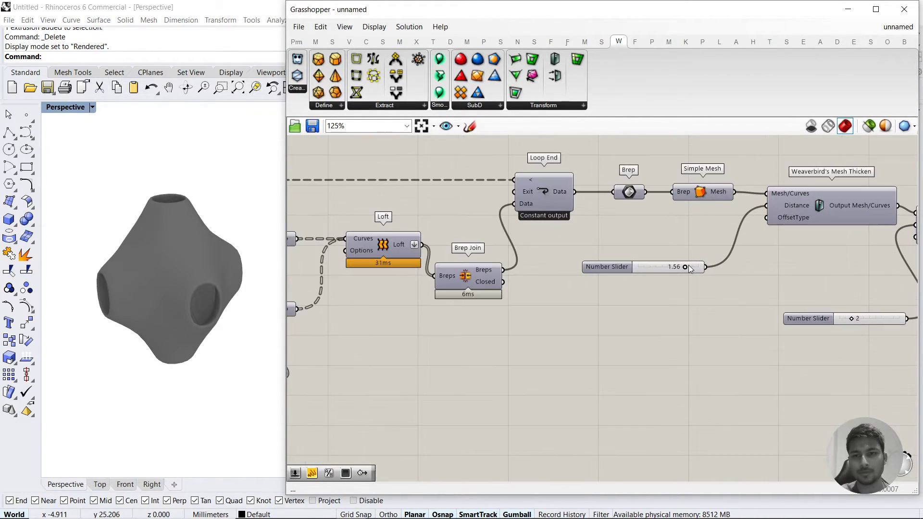
left_click_drag(684, 267, 699, 267)
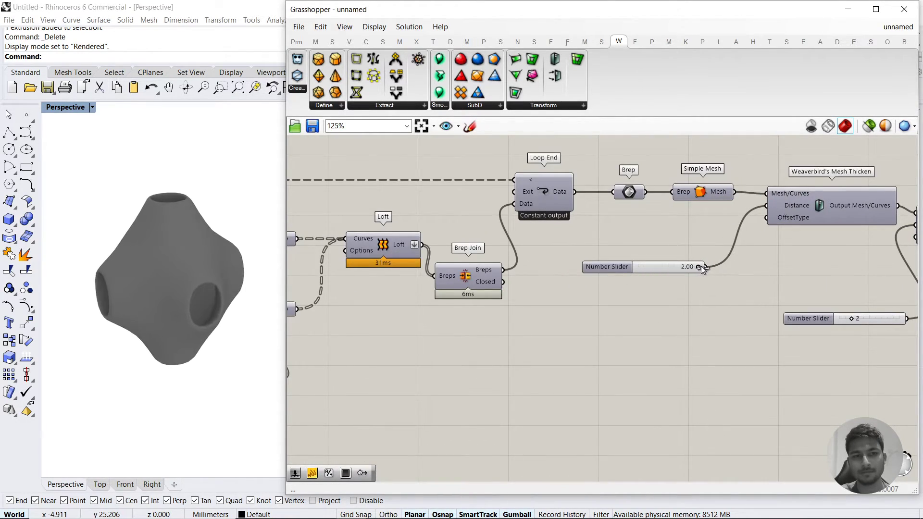
Wire the initial Brep that feeds Loop Start into the Brep parameter ahead of Simple Mesh
scroll(704, 269, "down", 3)
right_click_drag(700, 280, 373, 261)
scroll(751, 268, "down", 2)
left_click_drag(400, 241, 574, 255)
scroll(572, 279, "up", 3)
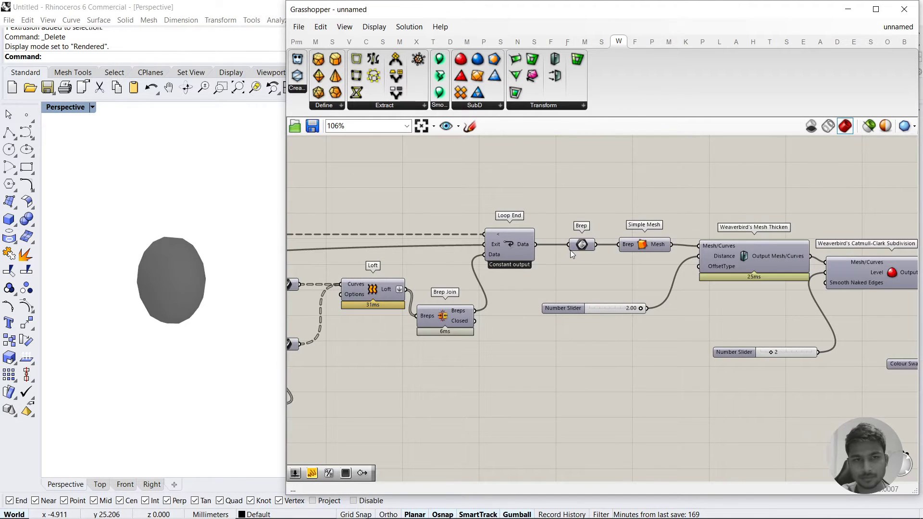
Set the Catmull-Clark Level slider to 3, bake the output mesh of the undivided shape and select it
right_click_drag(720, 278, 562, 266)
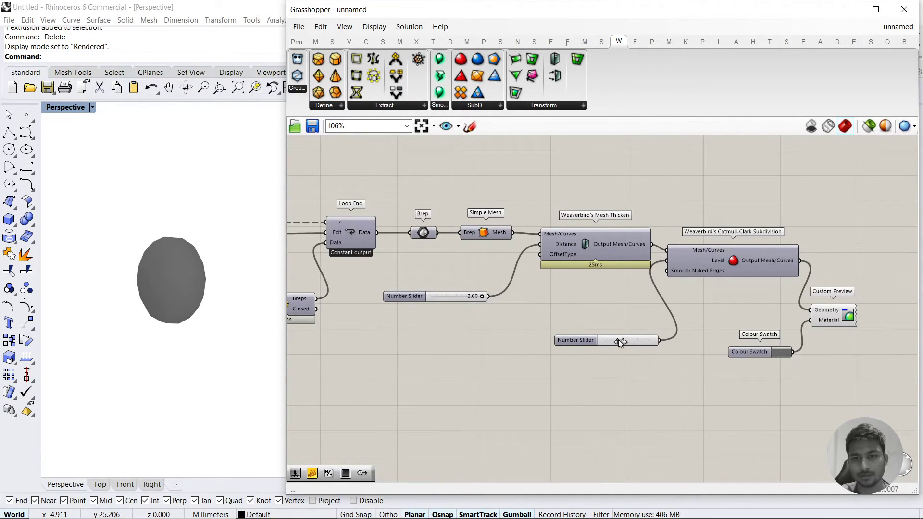
left_click_drag(618, 339, 619, 339)
left_click(739, 262)
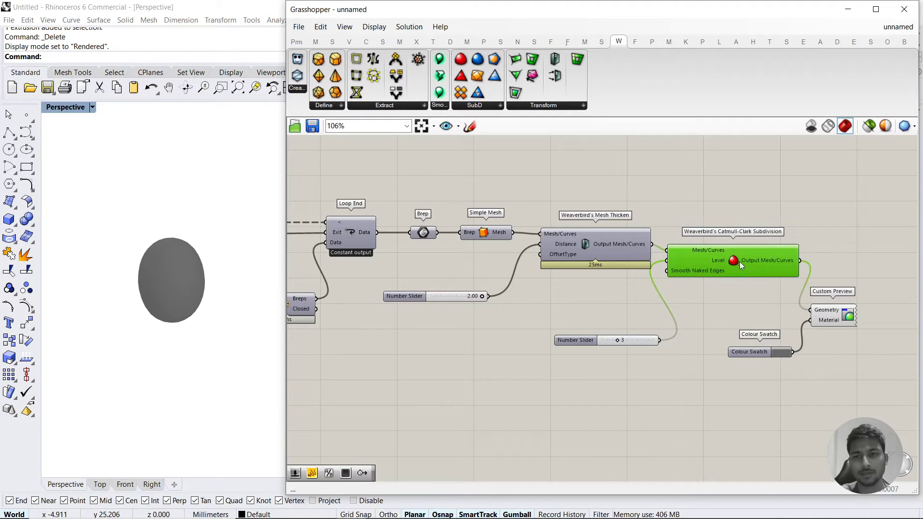
right_click(780, 260)
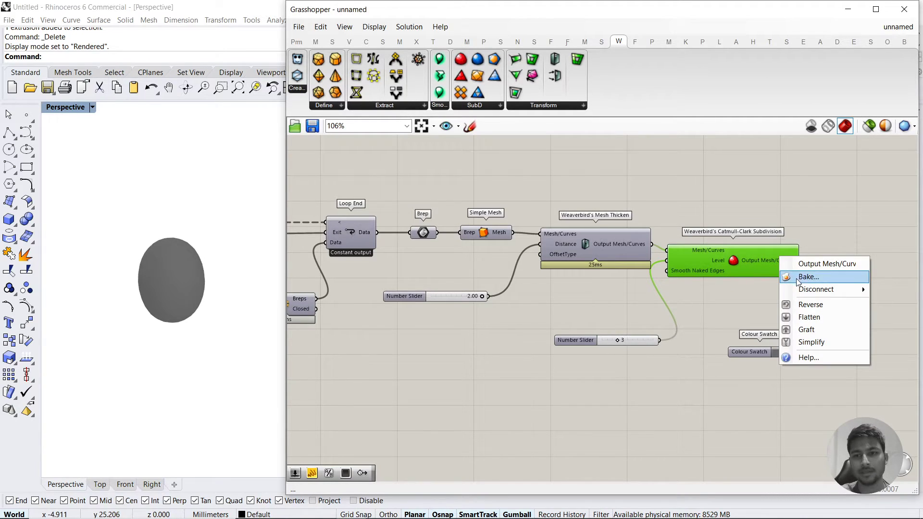
left_click(861, 286)
left_click(823, 390)
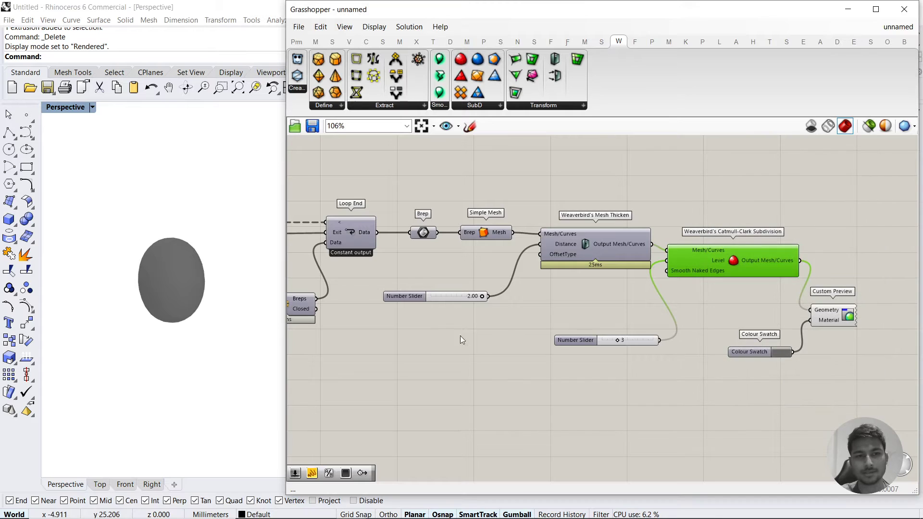
left_click(178, 277)
Disconnect the initial Brep from the Brep parameter ahead of Simple Mesh and feed that parameter from Loop End's Data output
right_click_drag(365, 297, 552, 288)
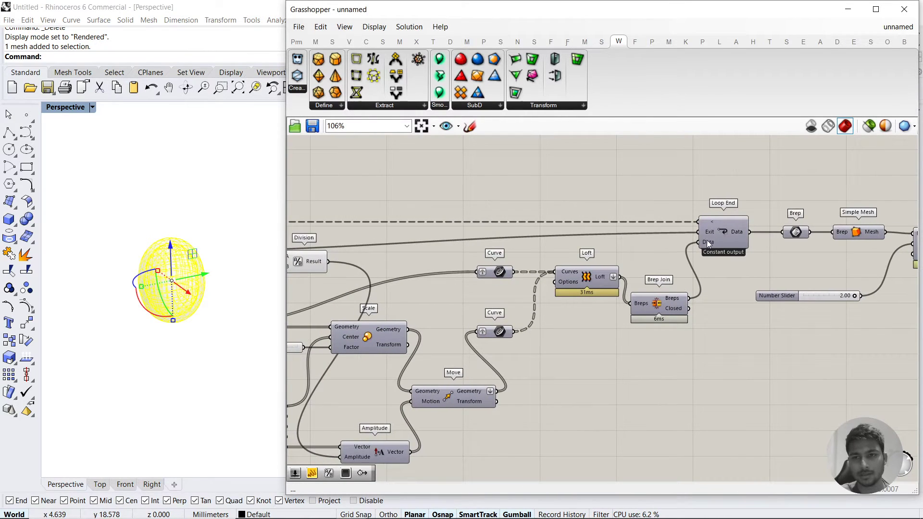
right_click_drag(308, 289, 726, 274)
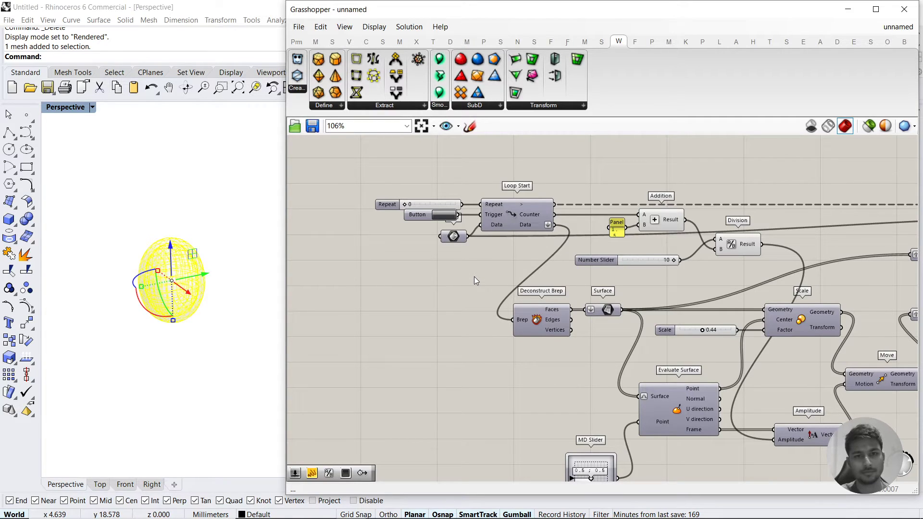
right_click_drag(491, 244, 355, 264)
right_click_drag(528, 245, 375, 286)
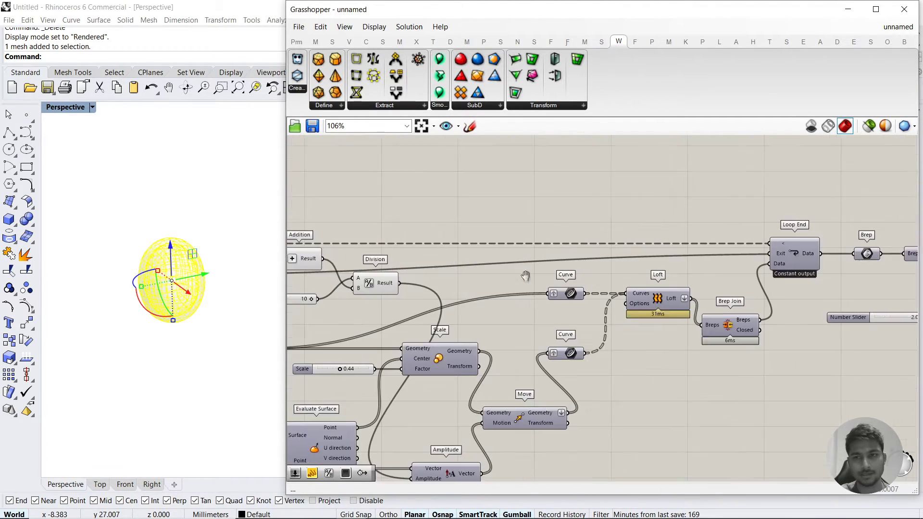
right_click_drag(865, 260, 646, 262)
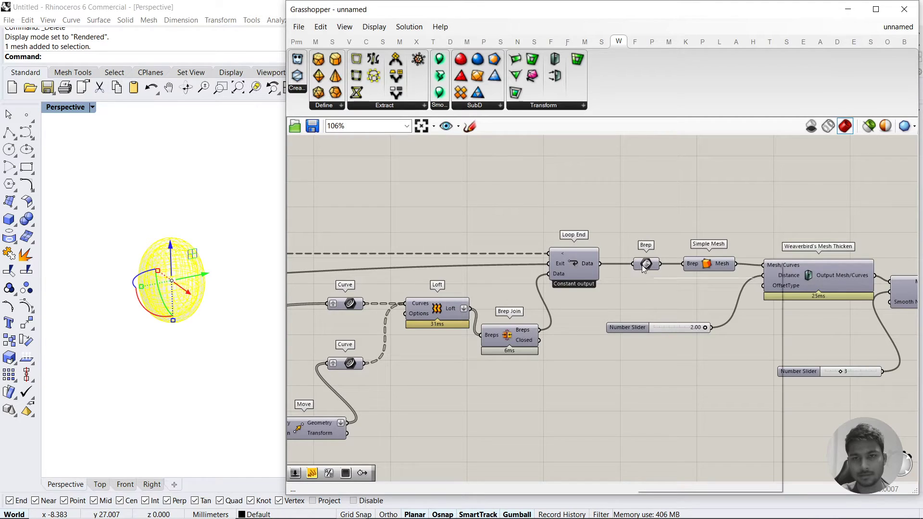
right_click(635, 264)
mouse_move(673, 335)
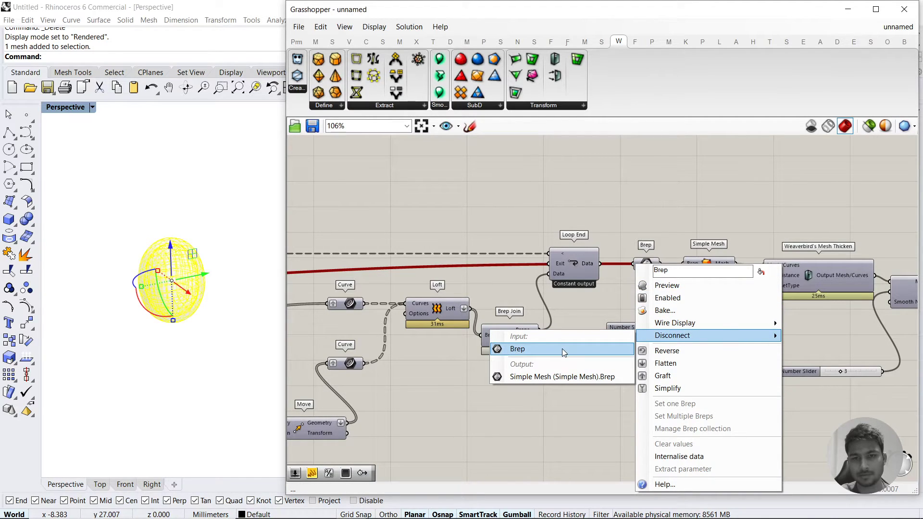
left_click(561, 348)
left_click_drag(602, 269, 632, 264)
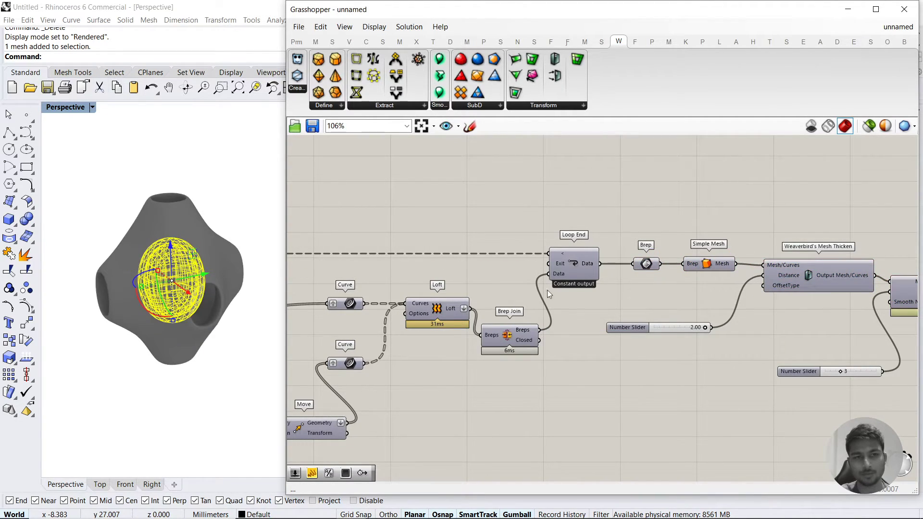
Bake the Catmull-Clark output mesh of the form with Repeat at 0
right_click_drag(768, 365, 580, 336)
right_click(800, 263)
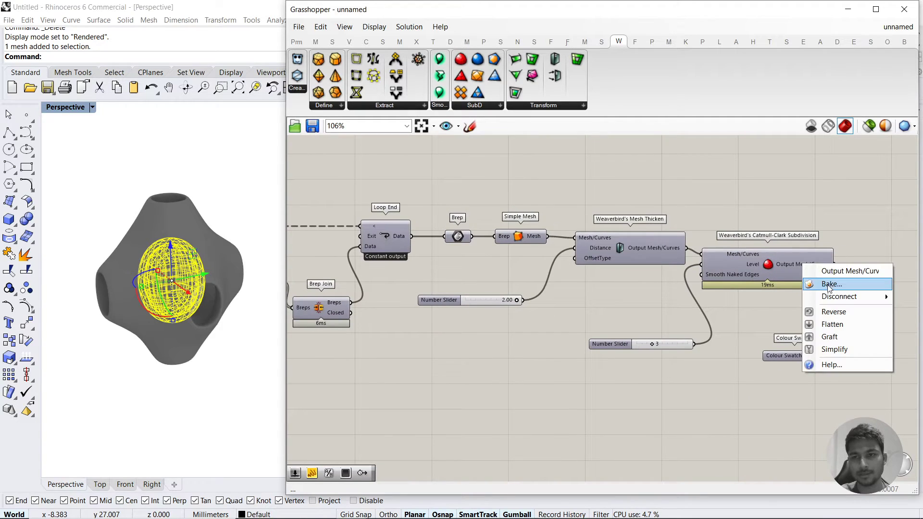
left_click(831, 288)
left_click(839, 397)
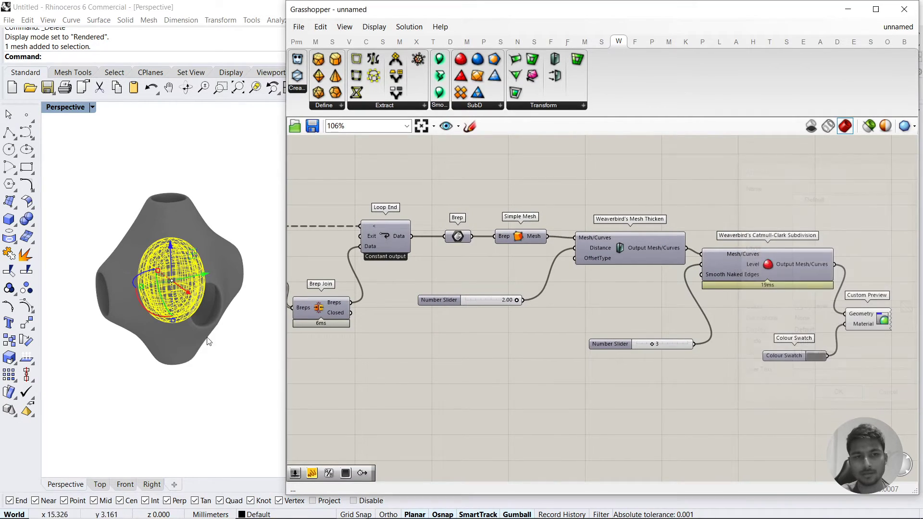
Move the baked mesh 45 mm along the X axis, away from the Grasshopper preview
scroll(191, 237, "down", 3)
left_click(191, 237)
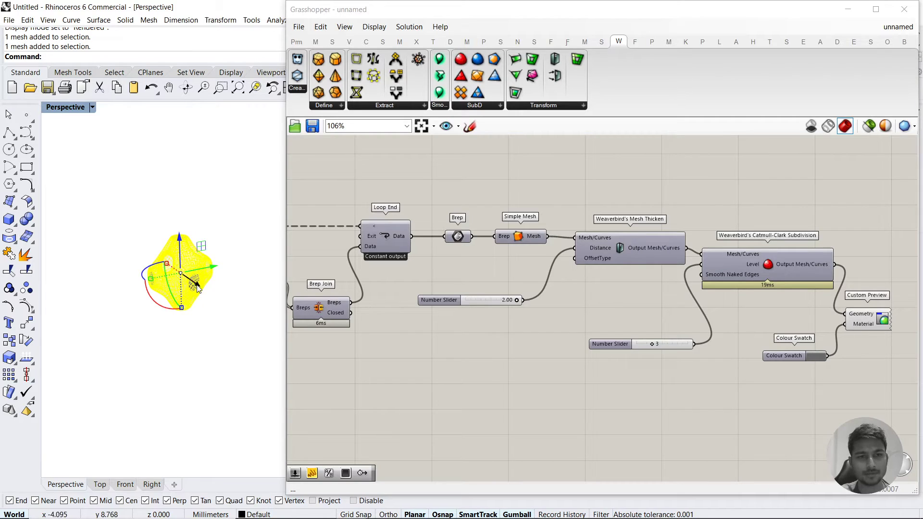
left_click(197, 287)
type("5")
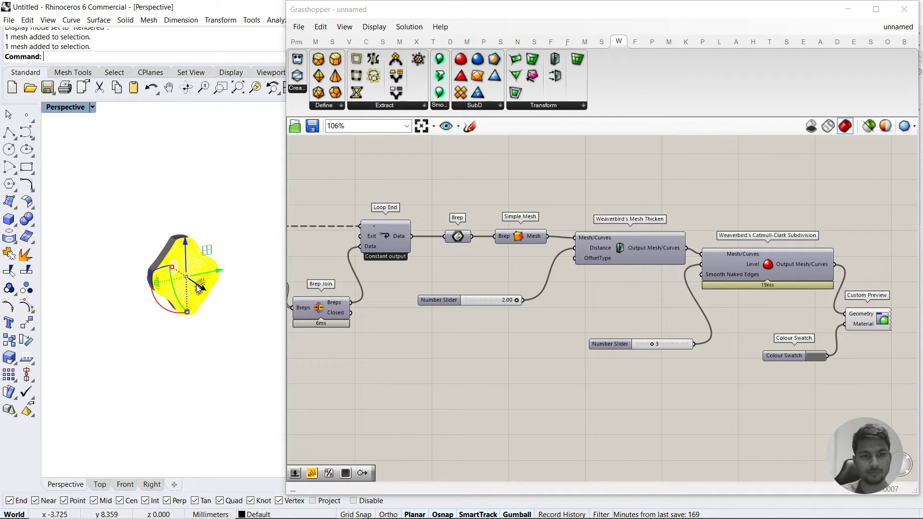
key("Return")
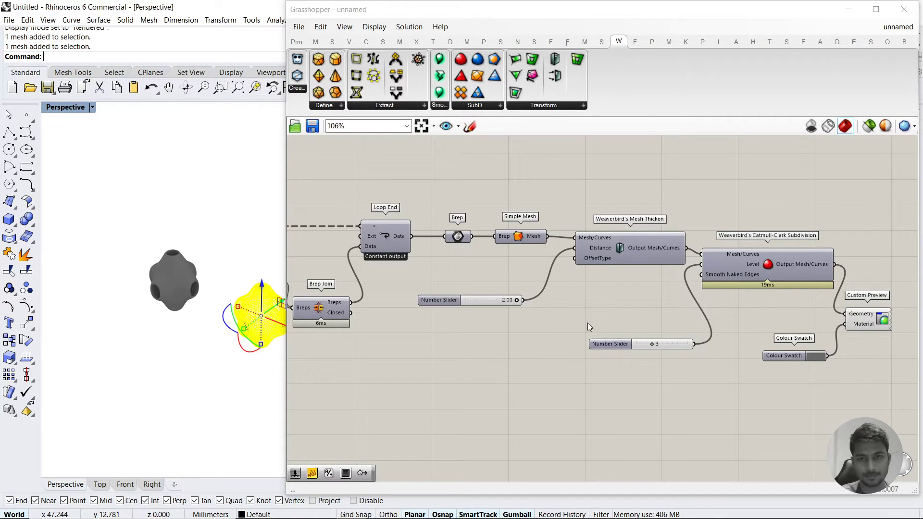
Set the Loop Start Repeat slider to 1 and bake the Catmull-Clark output mesh
right_click_drag(587, 322, 462, 292)
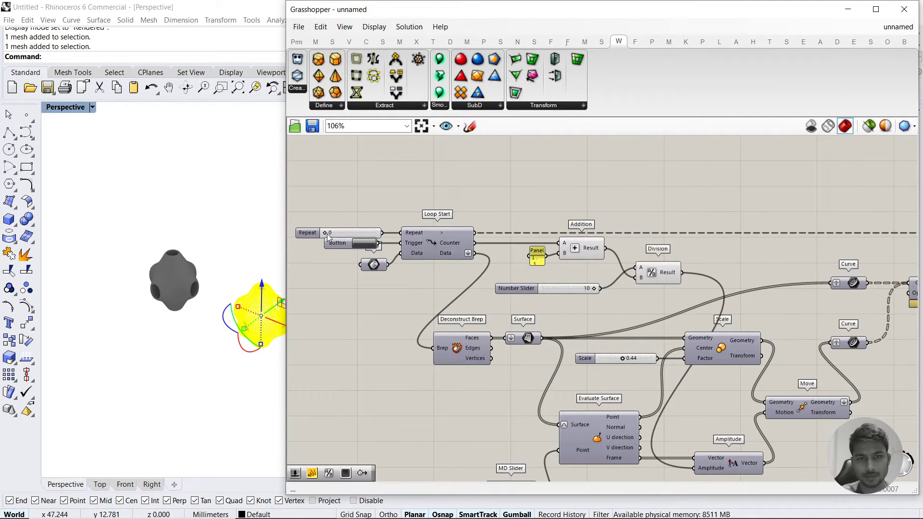
left_click_drag(329, 233, 335, 236)
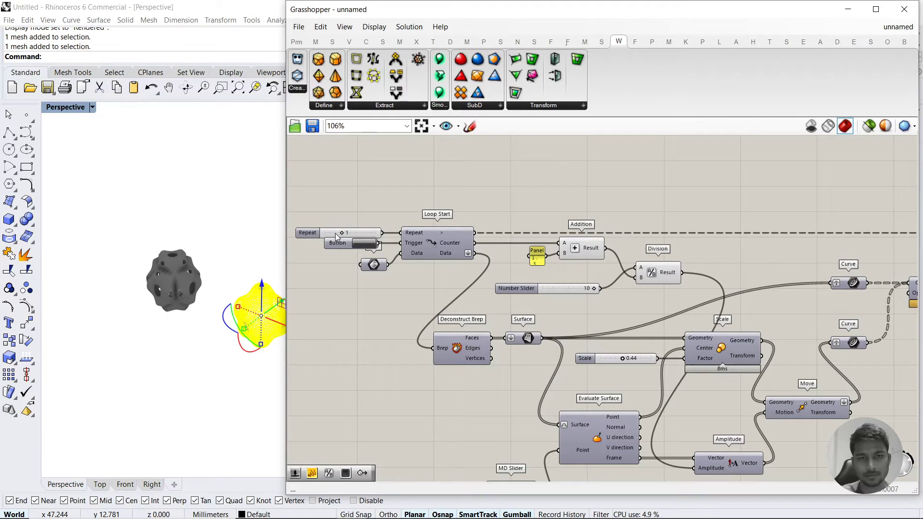
right_click_drag(730, 309, 267, 288)
right_click_drag(880, 259, 694, 267)
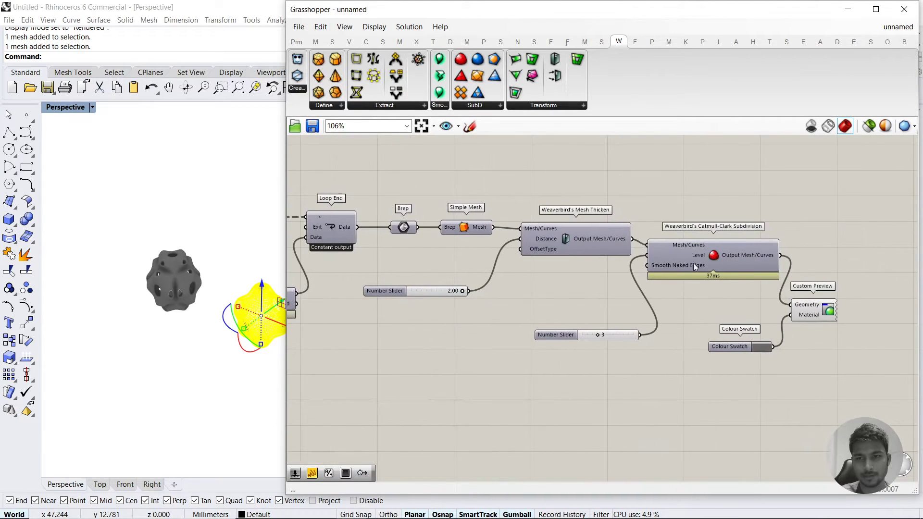
right_click(744, 258)
left_click(764, 243)
left_click(799, 388)
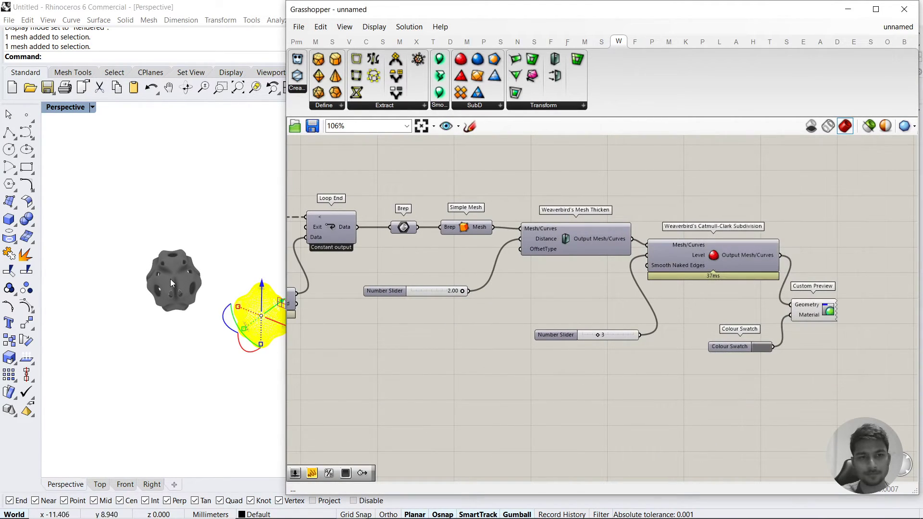
Move the newly baked mesh 90 mm along the X axis, past the first baked form
left_click(170, 283)
left_click(202, 294)
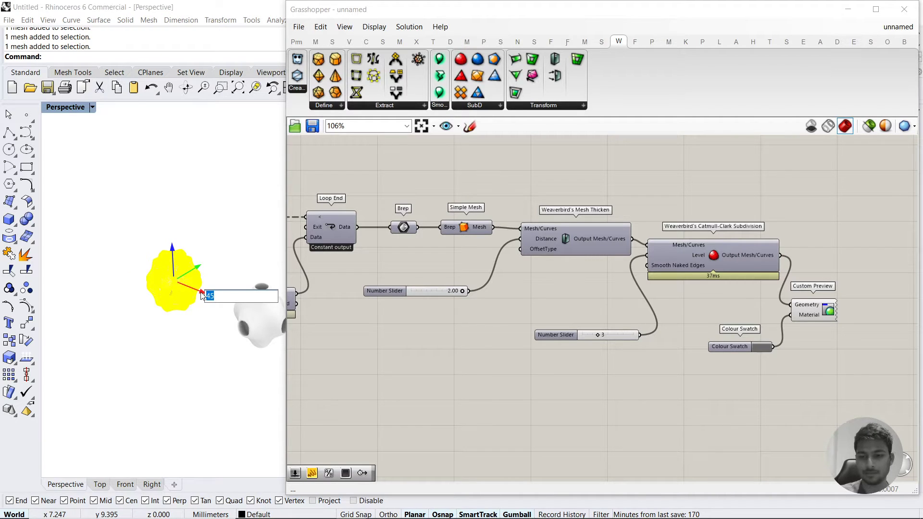
type("90")
key("Return")
scroll(200, 294, "down", 8)
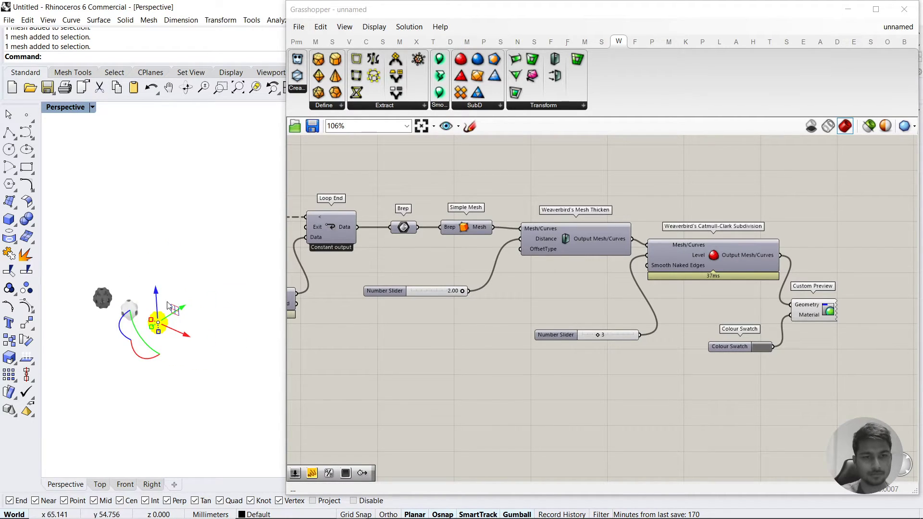
scroll(246, 276, "down", 3)
scroll(245, 276, "up", 3)
Increase the Loop Start Repeat slider further and bake the resulting Catmull-Clark output mesh
right_click_drag(483, 331, 594, 281)
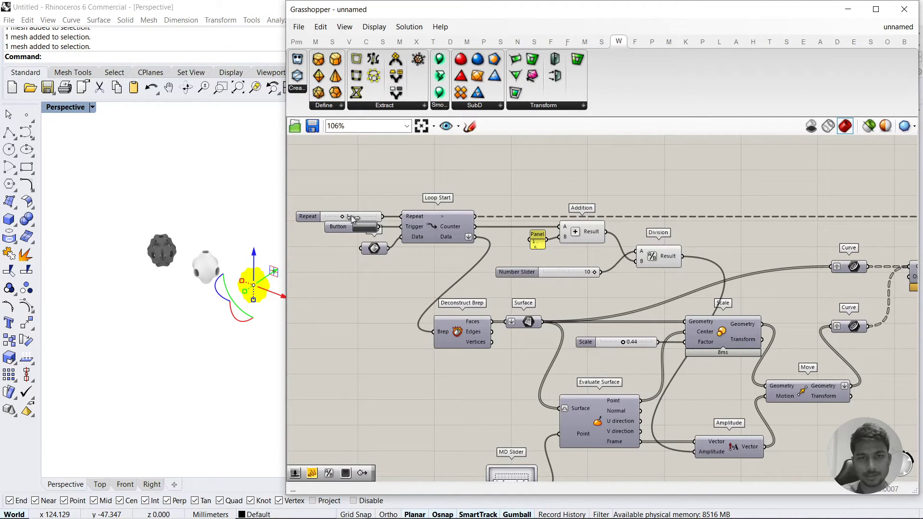
right_click_drag(817, 288, 529, 283)
right_click_drag(899, 307, 656, 301)
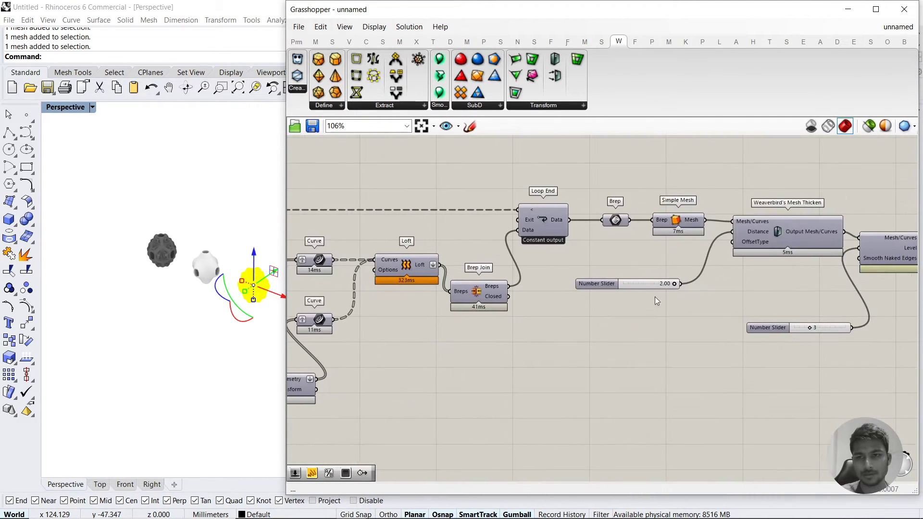
right_click_drag(913, 270, 730, 266)
right_click(778, 246)
left_click(798, 264)
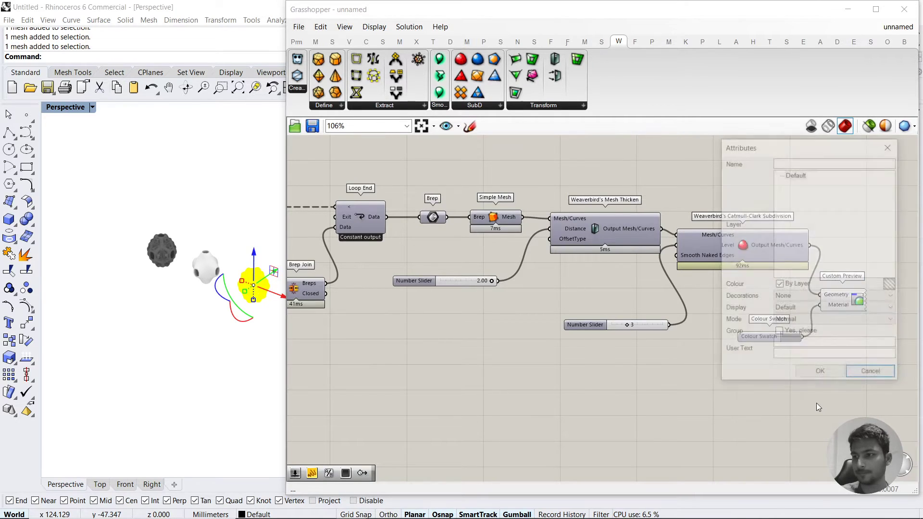
left_click(820, 374)
Move the newly baked mesh along the X axis, past the second baked form
left_click(161, 250)
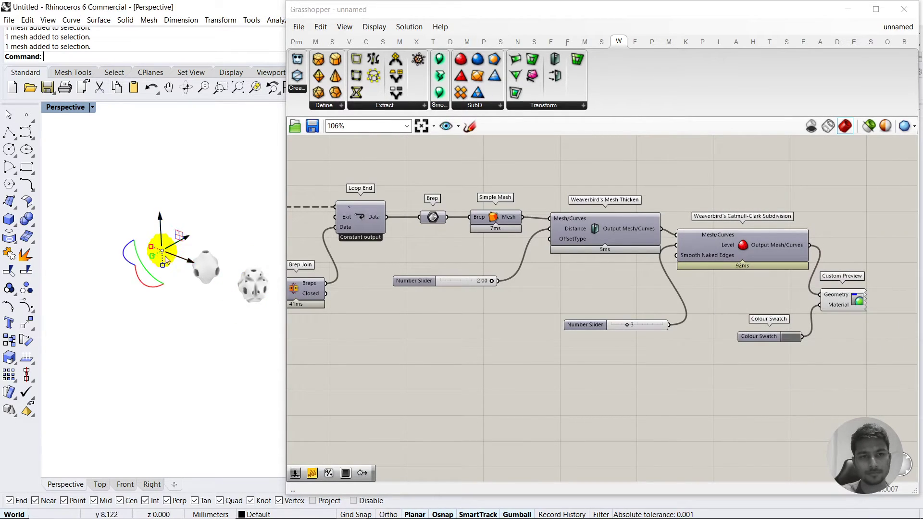
left_click(193, 262)
key("Return")
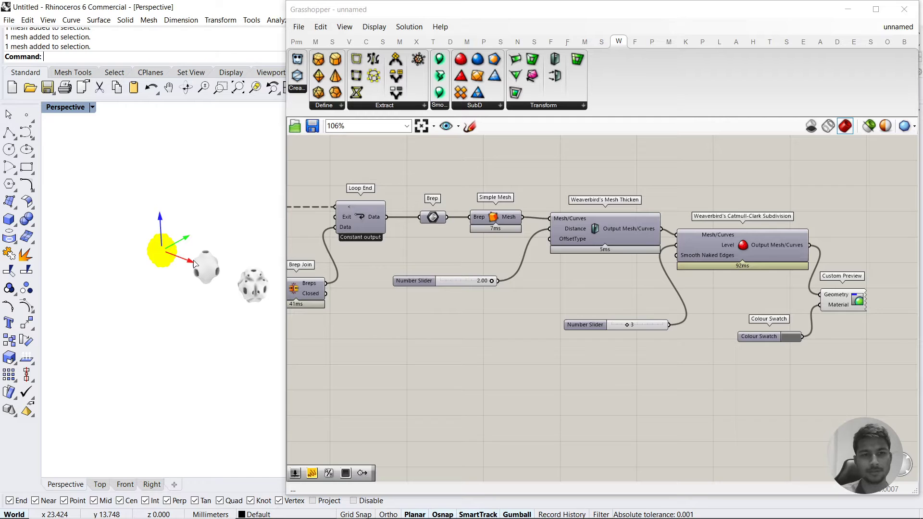
left_click(144, 340)
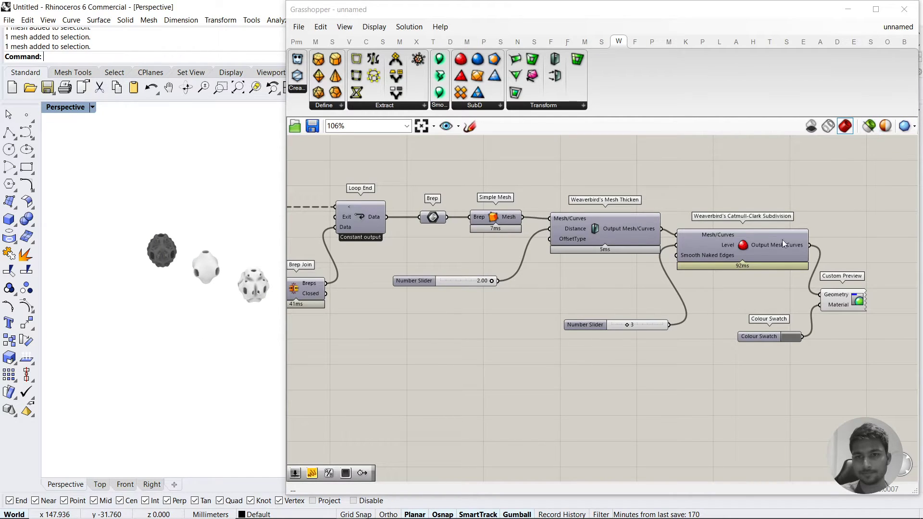
Disable the Custom Preview component so that only the baked meshes show in the viewport
left_click(844, 312)
middle_click(844, 312)
left_click(860, 288)
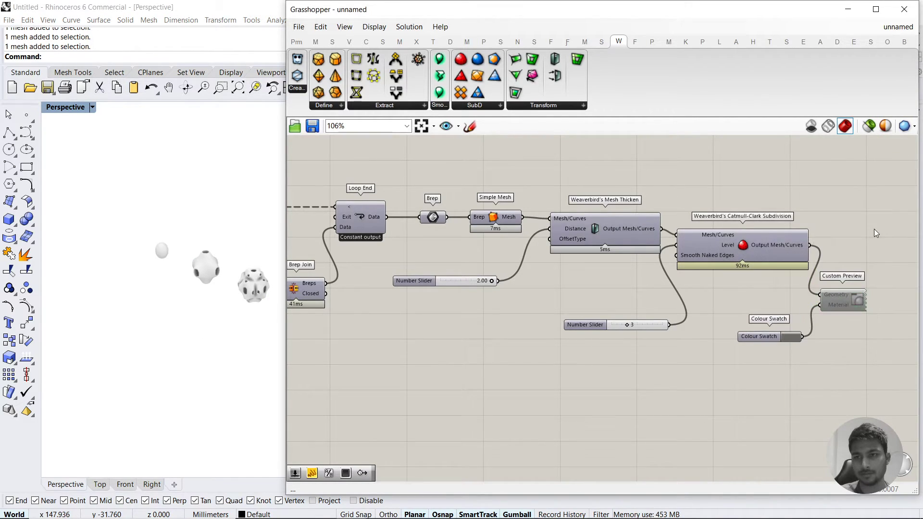
Minimize Grasshopper and widen the Perspective viewport to frame the row of baked forms
left_click(848, 9)
scroll(341, 308, "up", 3)
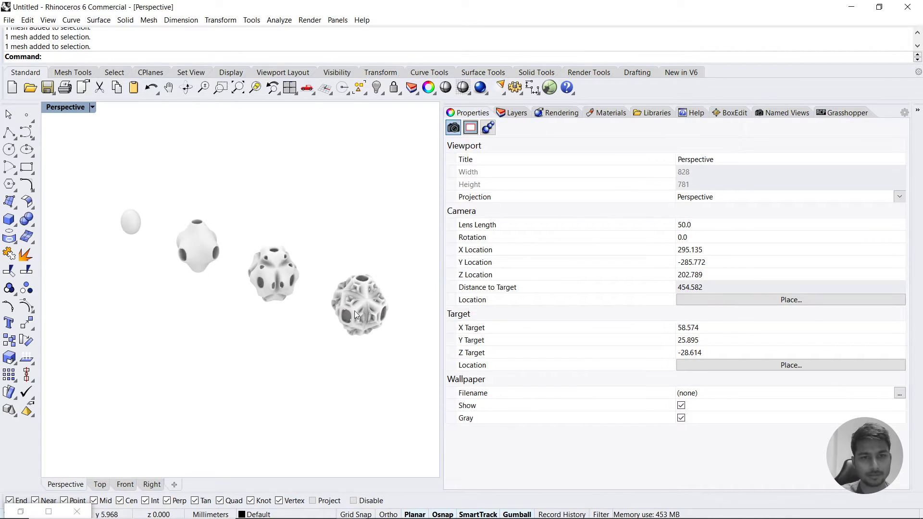
left_click_drag(441, 234, 607, 234)
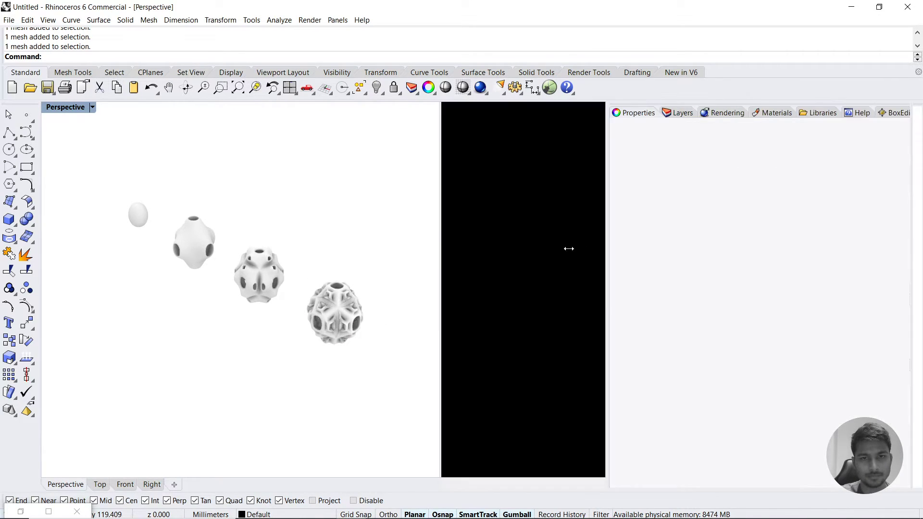
right_click_drag(431, 315, 403, 352, "shift")
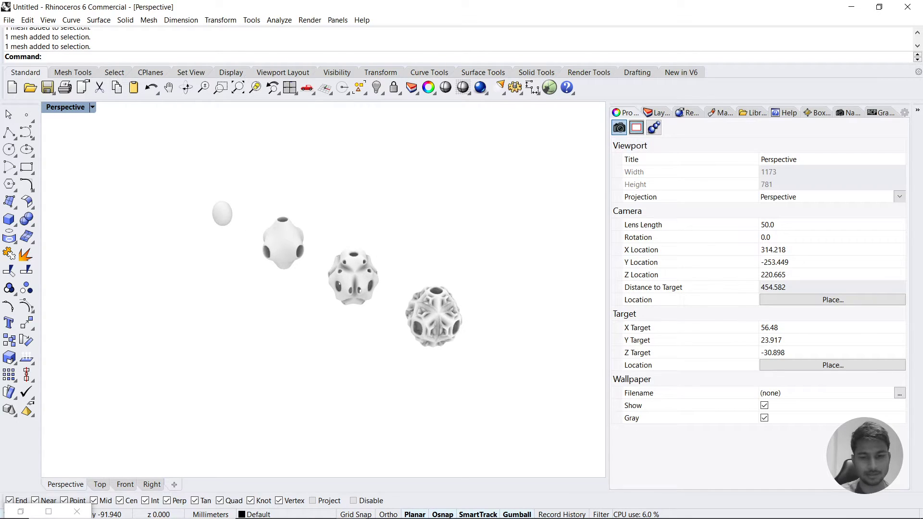
Draw a horizontal rectangular clipping plane beside the row of baked forms to section them
type("Clipp")
key("Return")
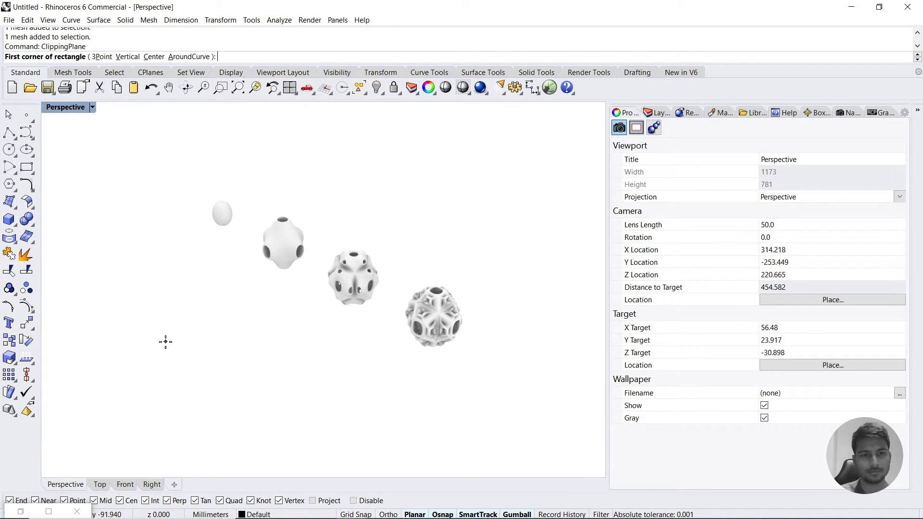
left_click(165, 341)
left_click(199, 324)
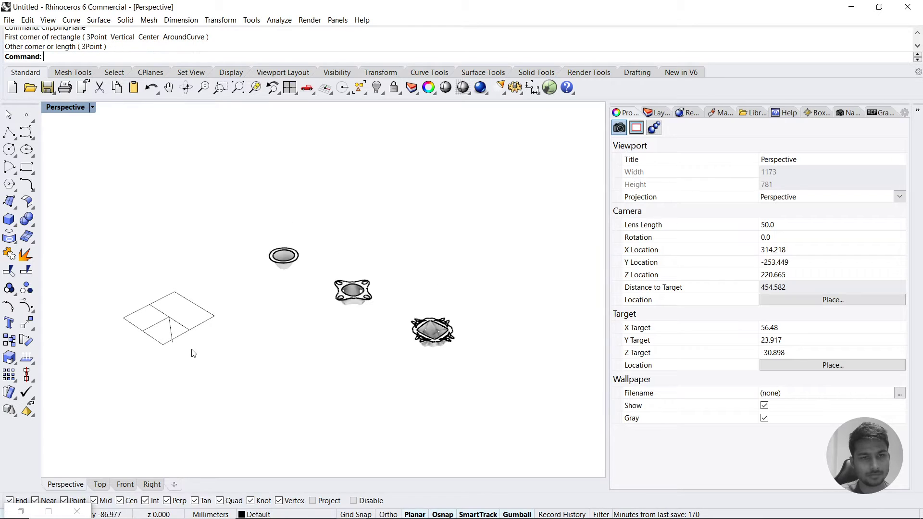
Raise the clipping plane through the baked forms to above their tops and delete it
left_click(141, 310)
left_click_drag(164, 289, 163, 259)
scroll(165, 262, "up", 2)
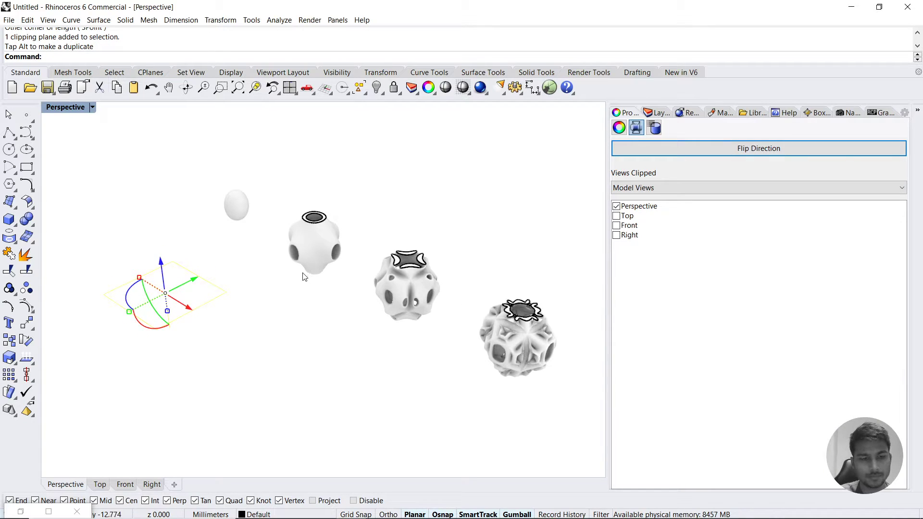
right_click_drag(303, 276, 259, 279, "shift")
mouse_move(103, 265)
left_mouse_down()
mouse_move(110, 327)
mouse_move(105, 255)
left_mouse_up()
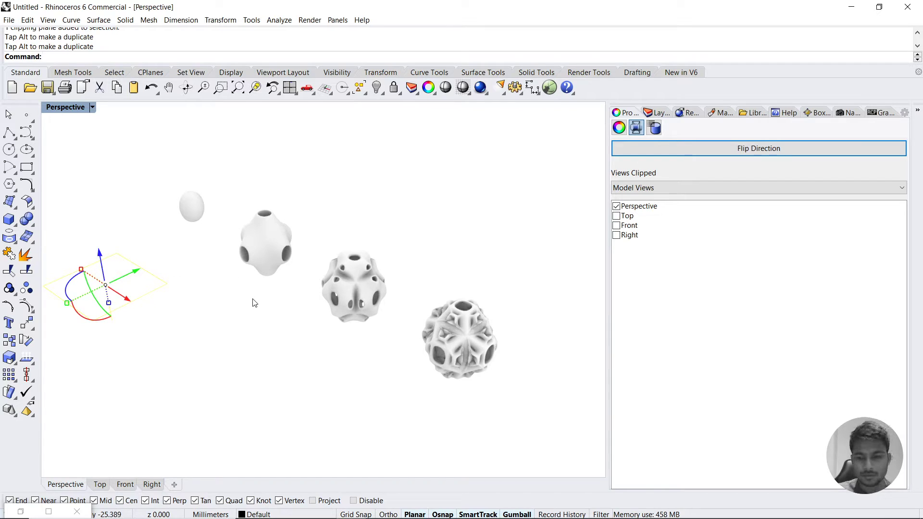
key("Delete")
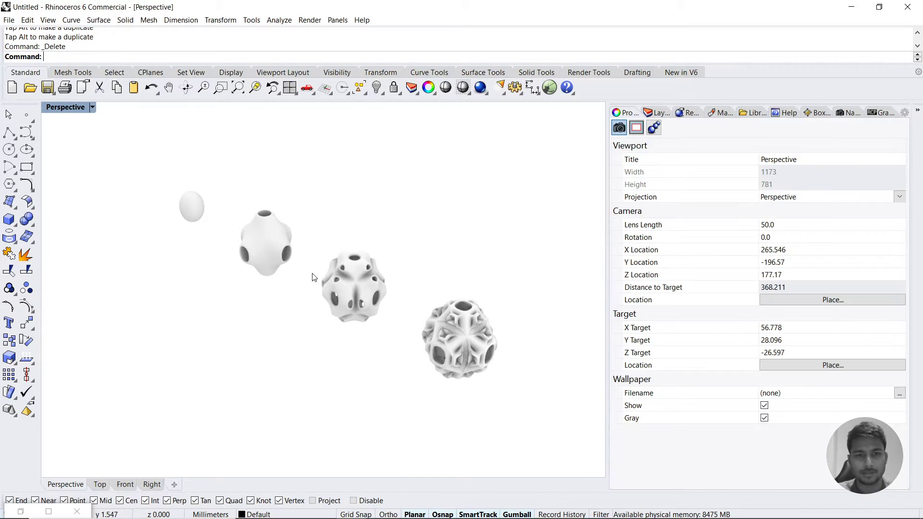
Restore the Grasshopper window and turn the Custom Preview component back on
left_click(24, 508)
scroll(584, 322, "down", 2)
right_click_drag(505, 321, 662, 290)
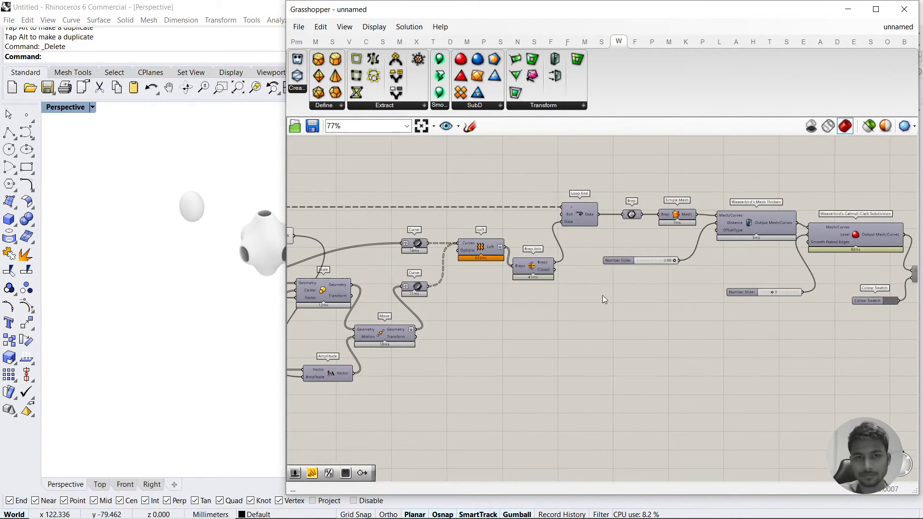
right_click_drag(602, 295, 408, 303)
middle_click(756, 284)
left_click(789, 285)
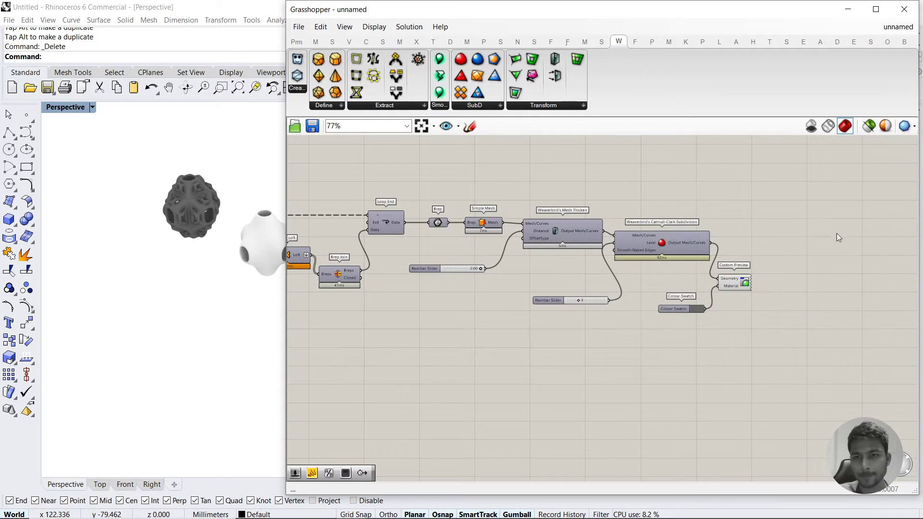
Try 5 on the Number Slider feeding the Division component, return it to 10, and rerun the loop after each change
right_click_drag(494, 276, 693, 286)
right_click_drag(447, 255, 699, 279)
scroll(450, 268, "up", 3)
right_click_drag(474, 289, 592, 247)
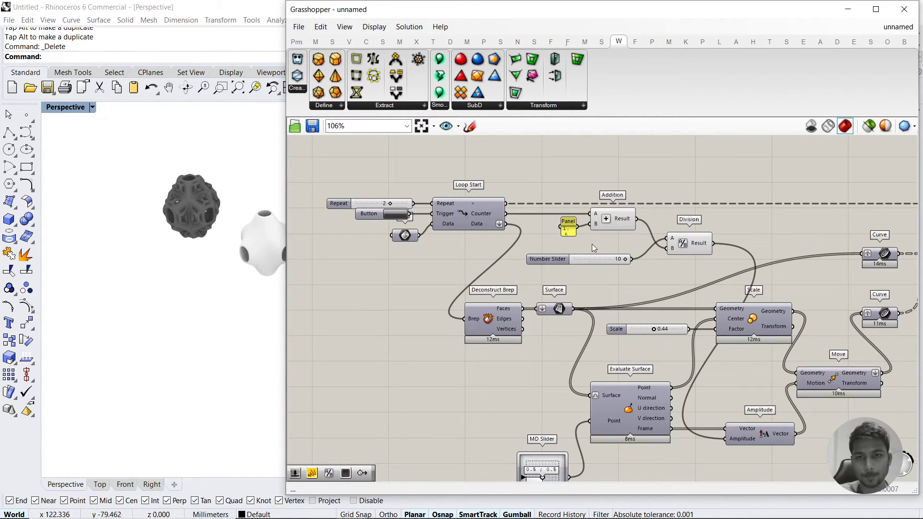
left_click_drag(623, 258, 567, 264)
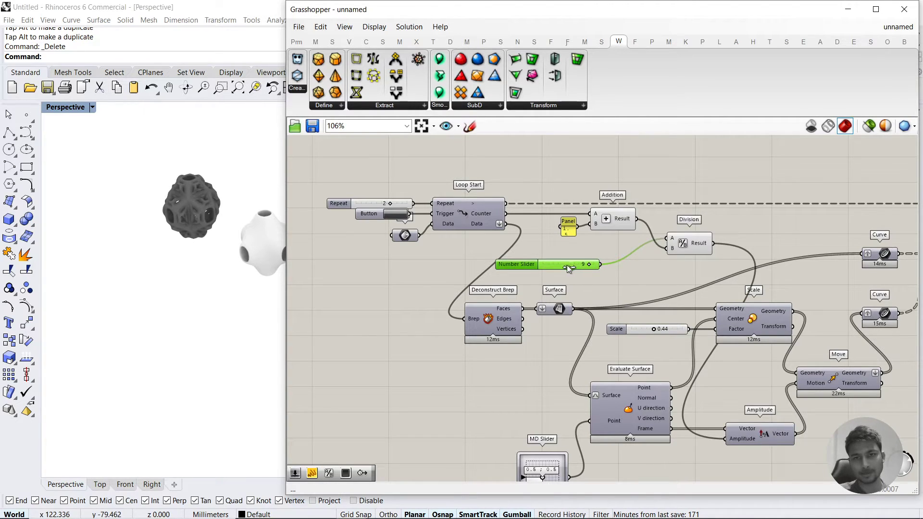
left_click(392, 215)
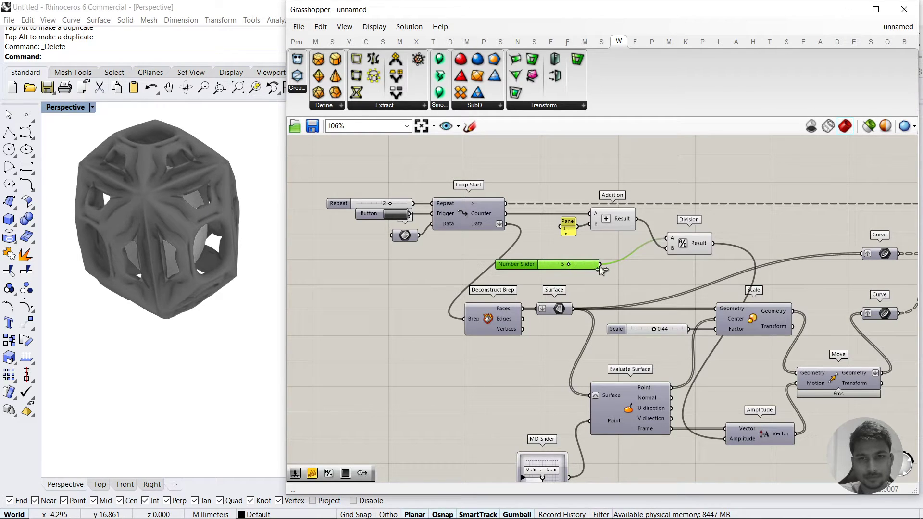
left_click_drag(568, 264, 594, 264)
left_click(400, 212)
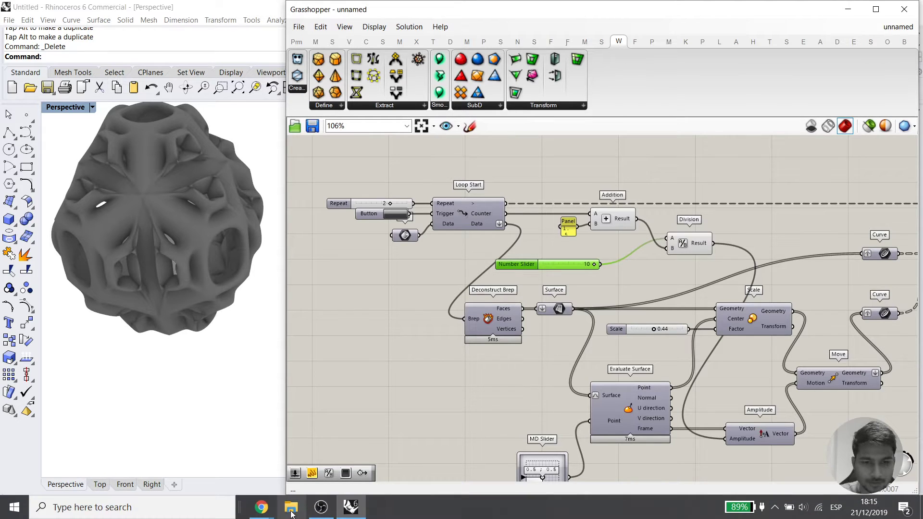
left_click(262, 508)
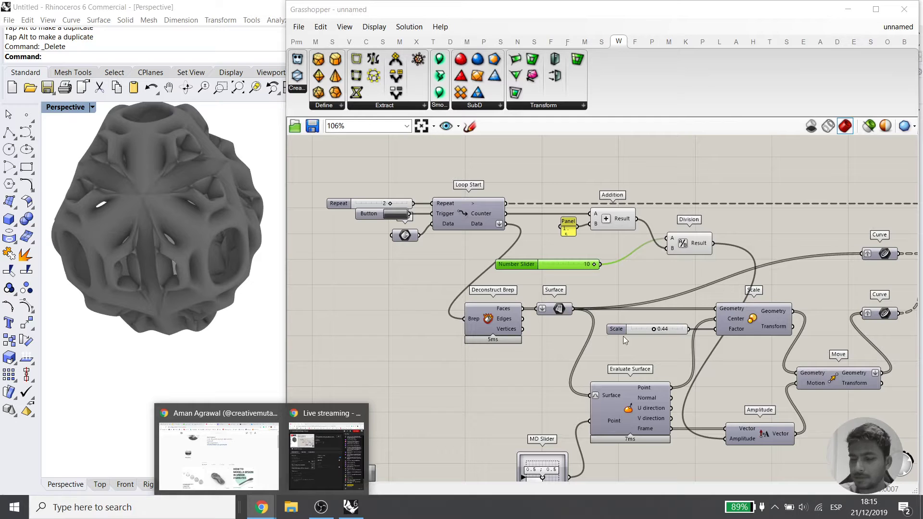
left_click(847, 9)
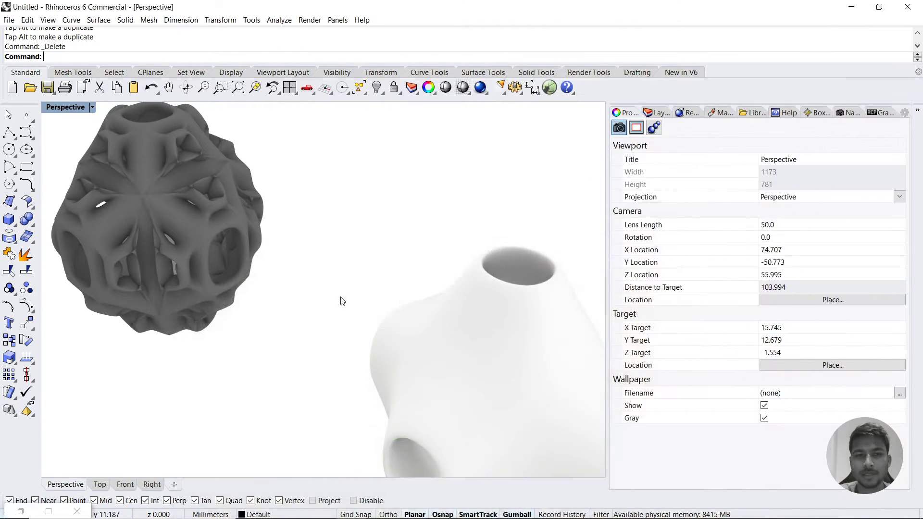
scroll(335, 276, "down", 4)
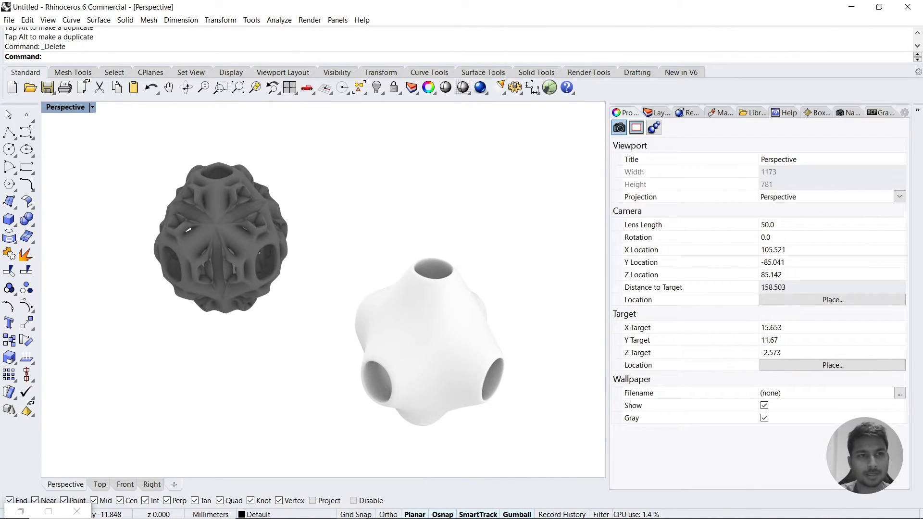
type("Clip")
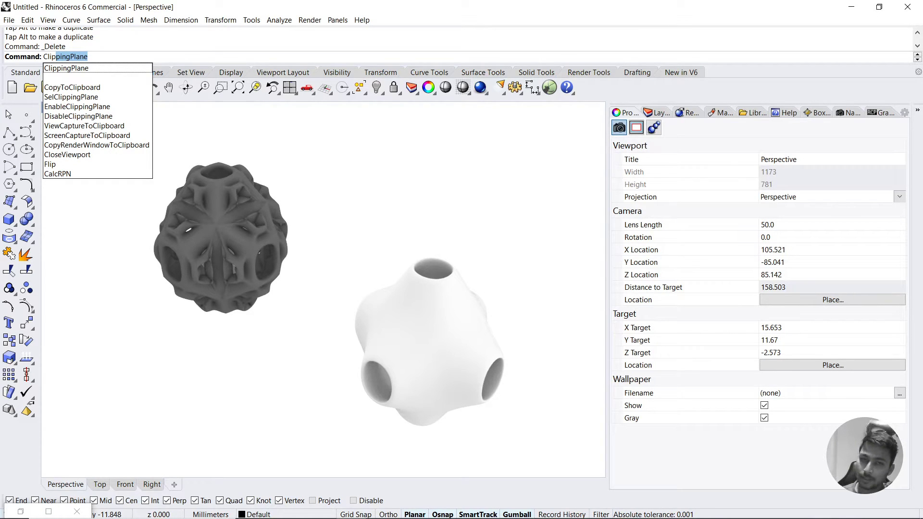
key("Escape")
key("Escape")
left_click(549, 88)
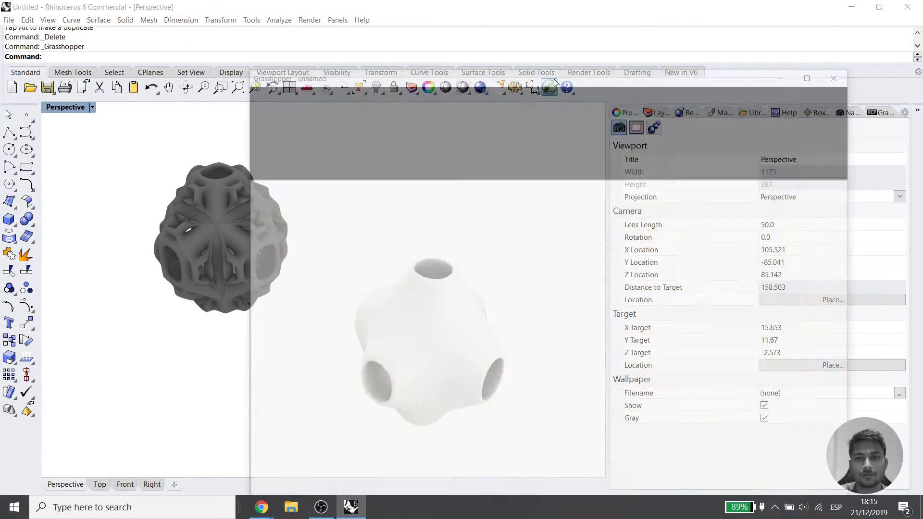
Try 0.00 on the Scale factor slider, return it to 0.44 and rerun the loop
scroll(561, 302, "up", 3)
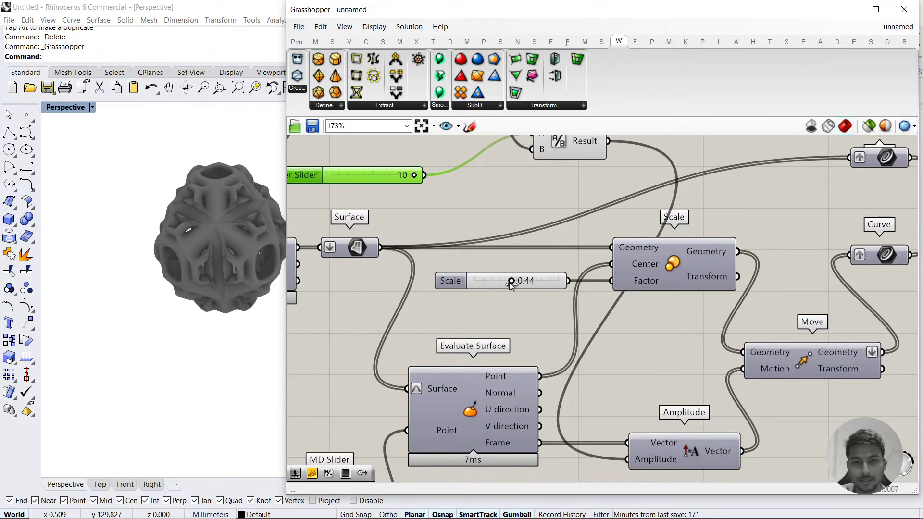
right_click_drag(596, 353, 865, 480)
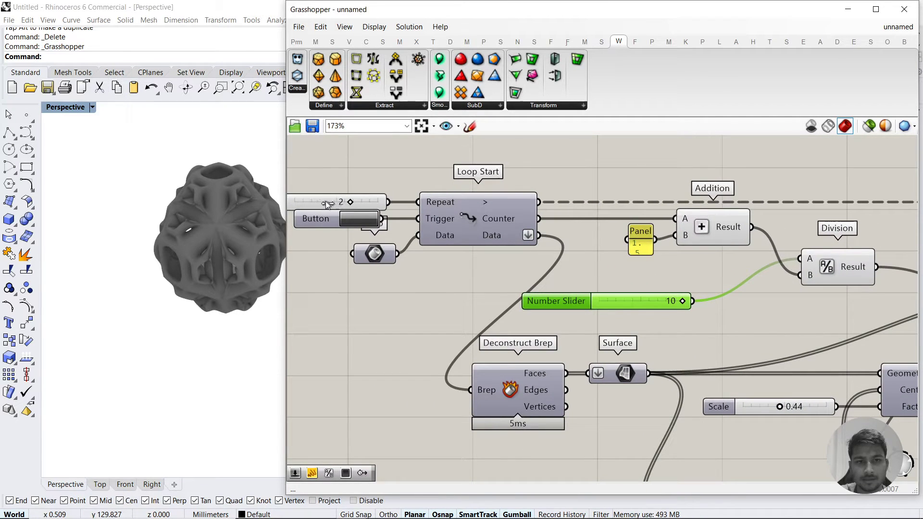
right_click_drag(685, 339, 553, 279)
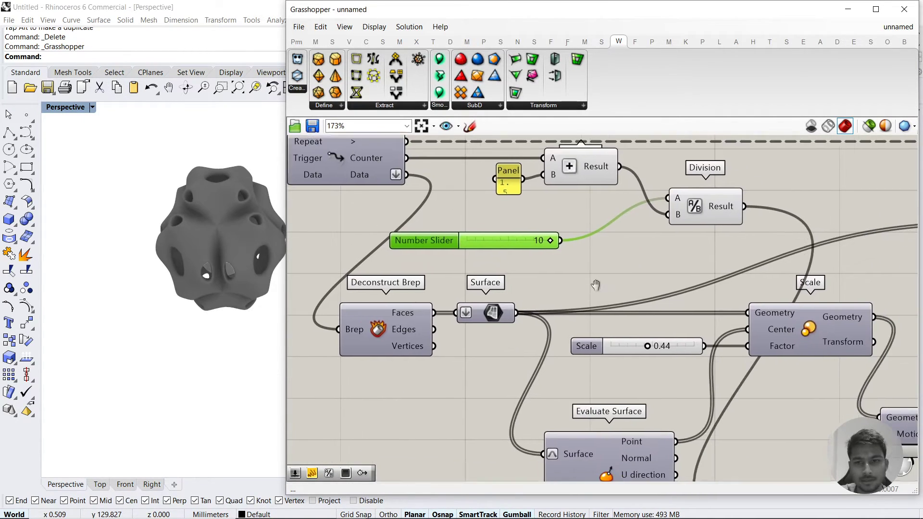
scroll(601, 344, "up", 2)
left_click_drag(601, 345, 520, 347)
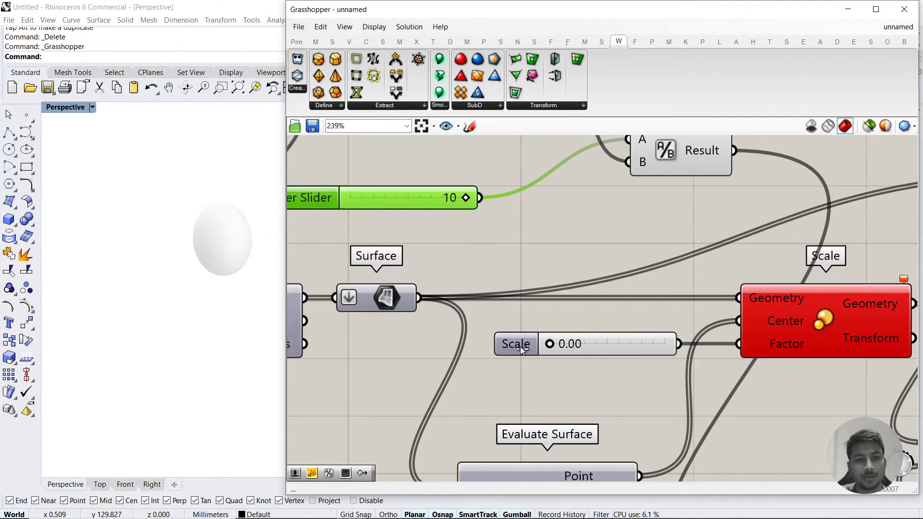
left_click_drag(576, 349, 597, 350)
right_click_drag(433, 192, 581, 390)
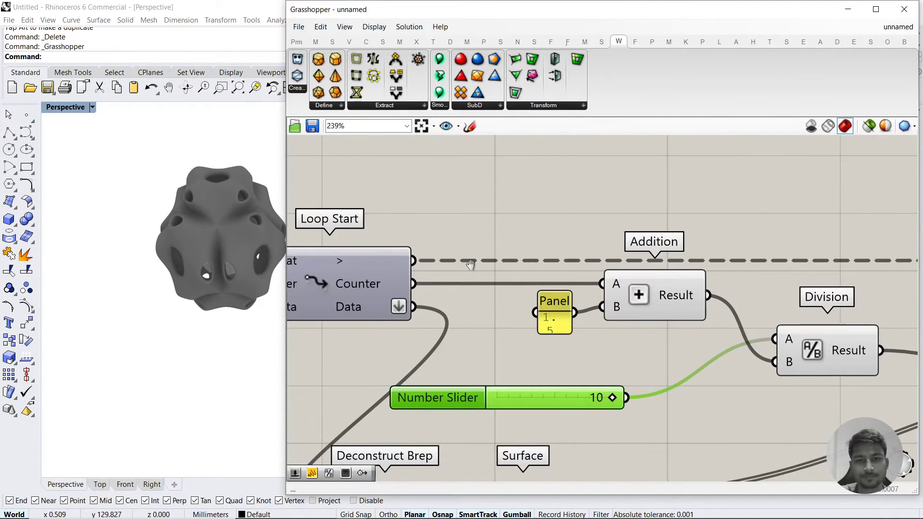
right_click_drag(481, 289, 732, 288)
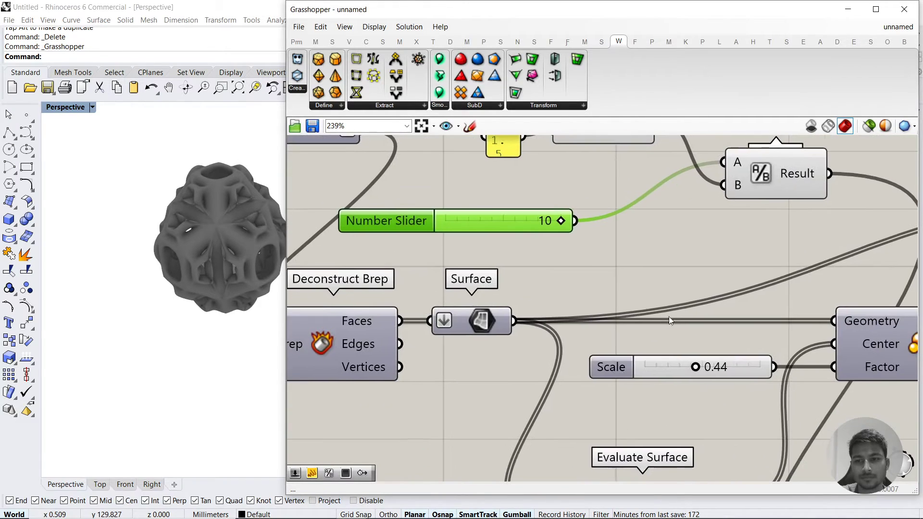
Try 0.71 on the Scale factor slider and undo the change
left_click_drag(696, 366, 732, 366)
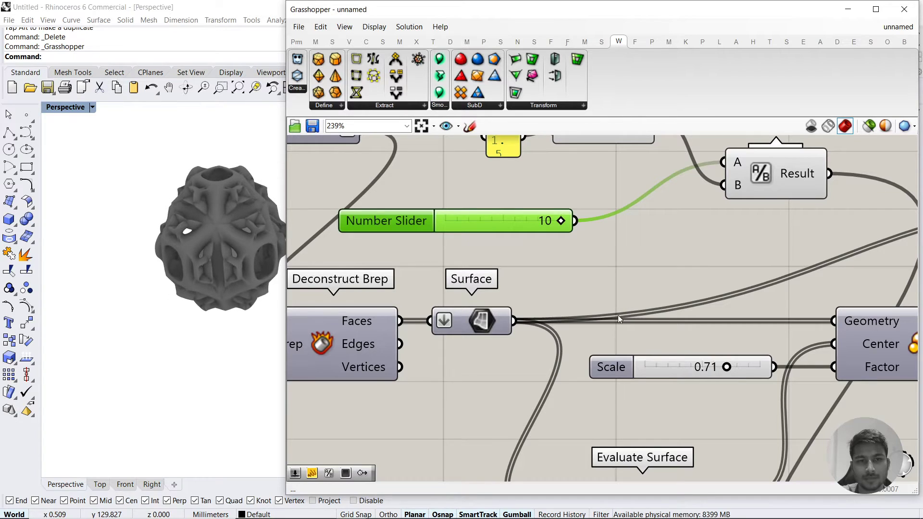
right_click_drag(439, 184, 506, 174)
left_click(663, 244)
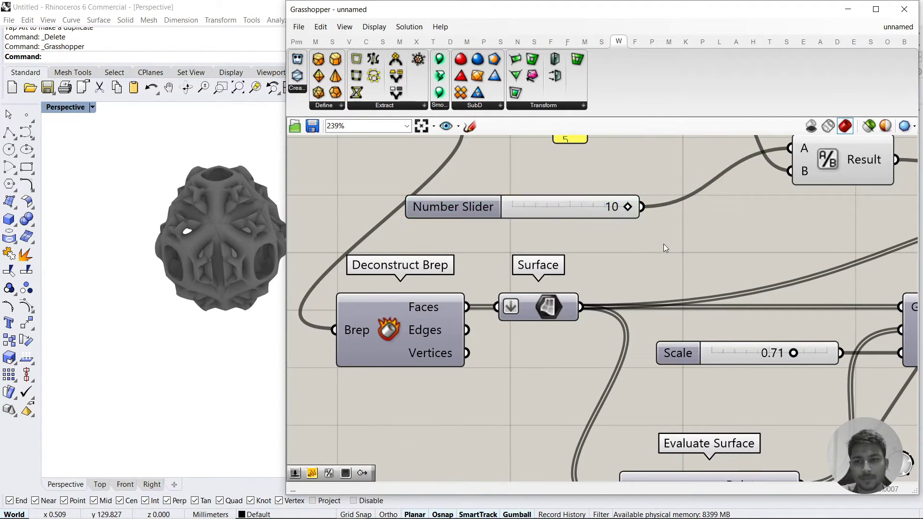
key("ctrl+z")
Retrigger the loop at Loop Start and view the regenerated porous form up close
right_click_drag(569, 254, 671, 317)
right_click_drag(471, 232, 605, 275)
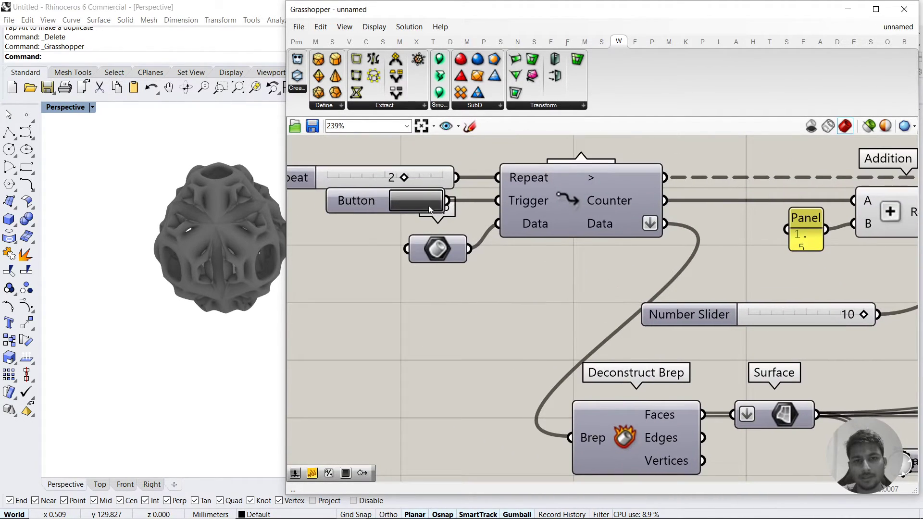
left_click(425, 198)
right_click_drag(220, 243, 185, 272, "shift")
scroll(183, 285, "up", 2)
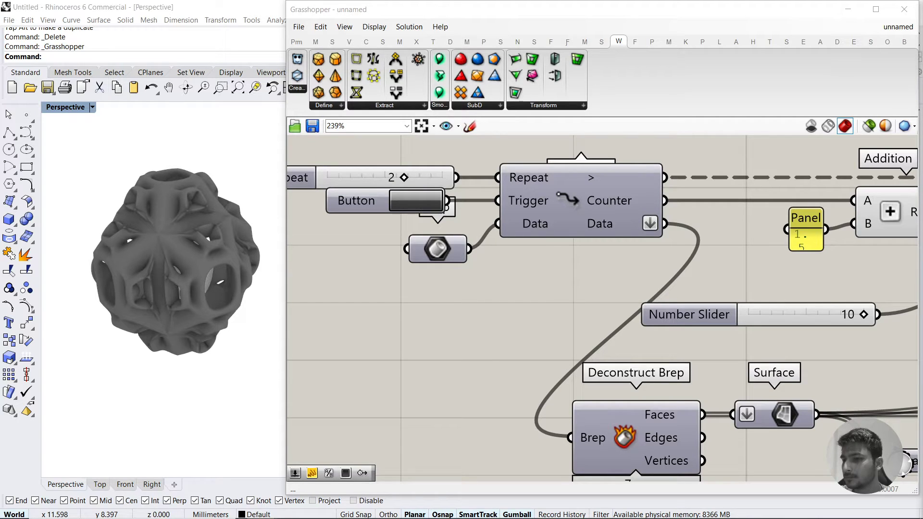
scroll(691, 279, "down", 5)
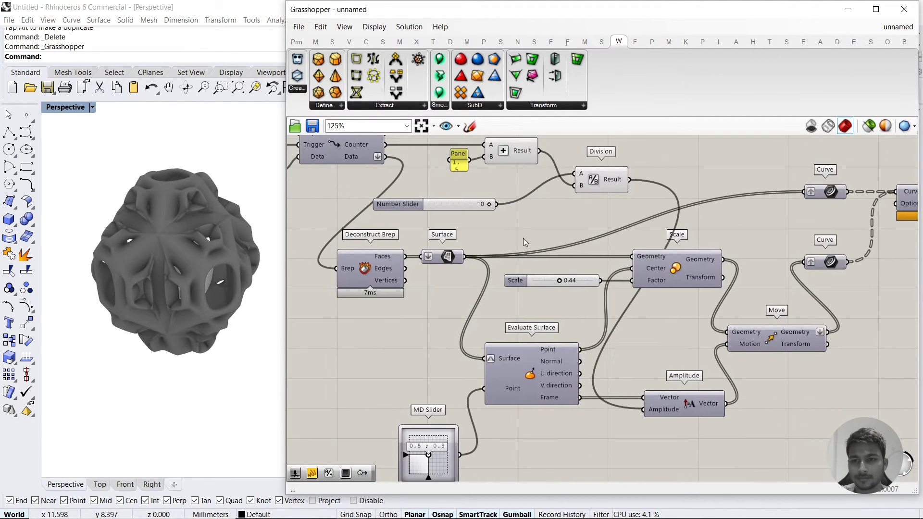
right_click_drag(751, 313, 566, 317)
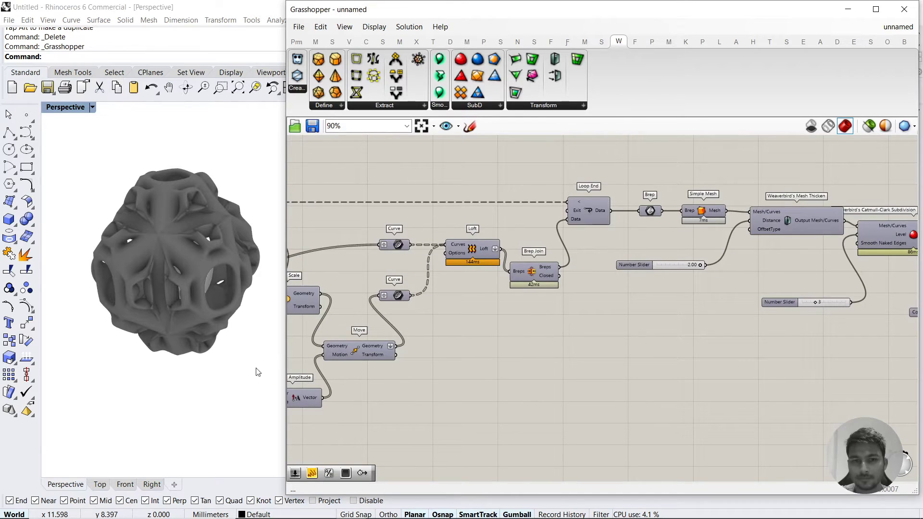
Switch to the browser and start presenting the 2 COmputational DEsign WEBINAR slides from slide 8
mouse_move(261, 507)
left_click(226, 452)
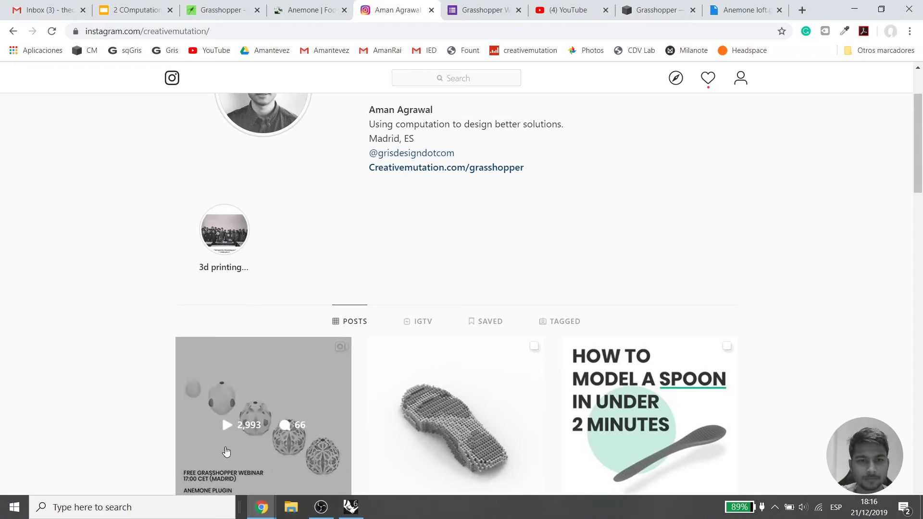
left_click(103, 5)
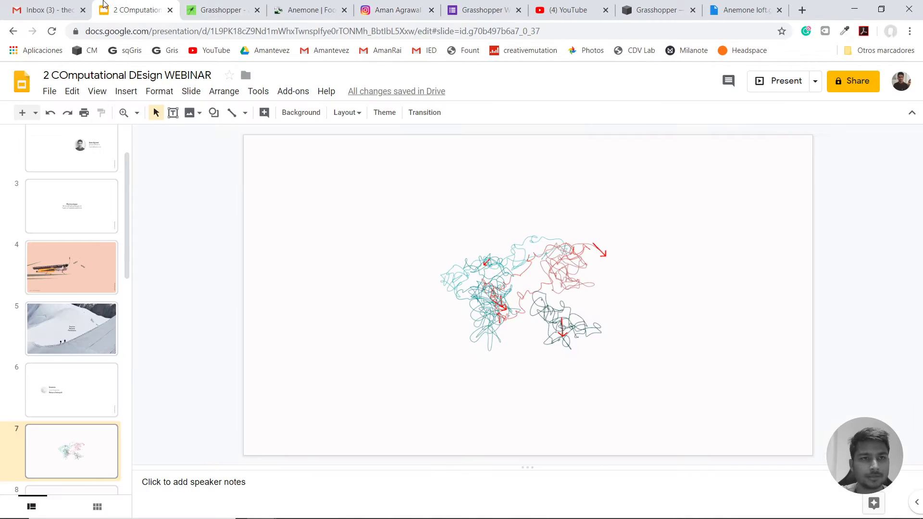
scroll(107, 319, "down", 2)
left_click(85, 426)
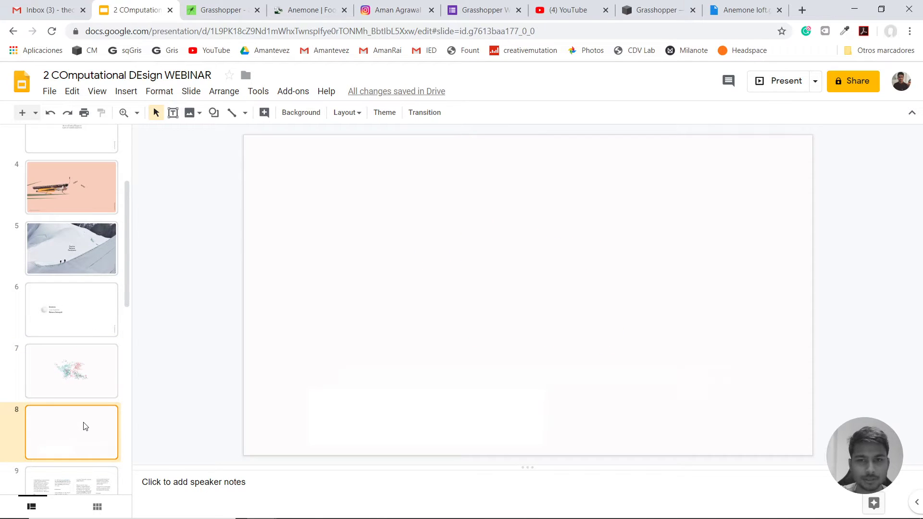
left_click(788, 79)
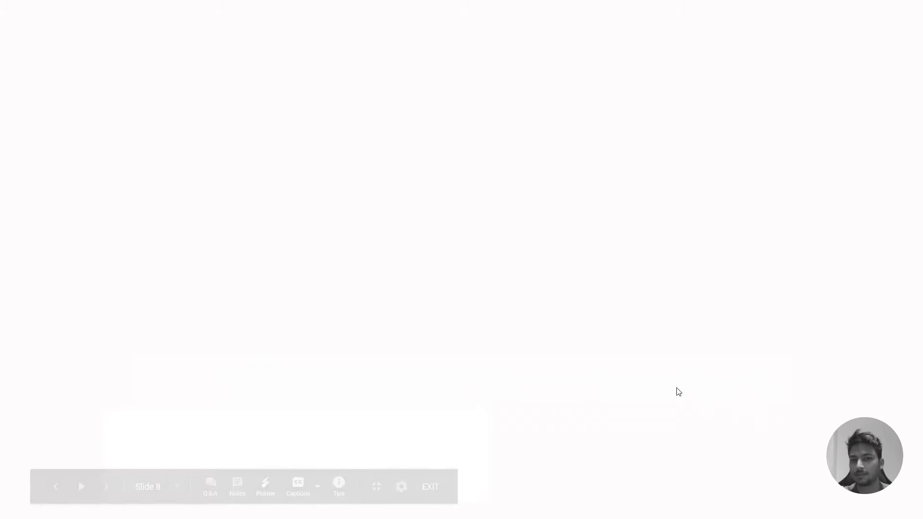
Advance the presentation to slide 9 with the audience questions
key("Right")
key("Left")
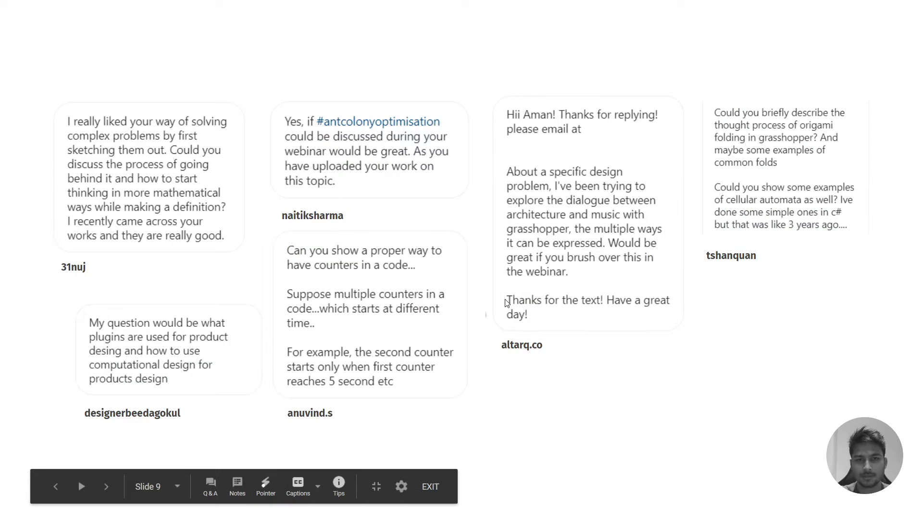
key("Left")
key("Right")
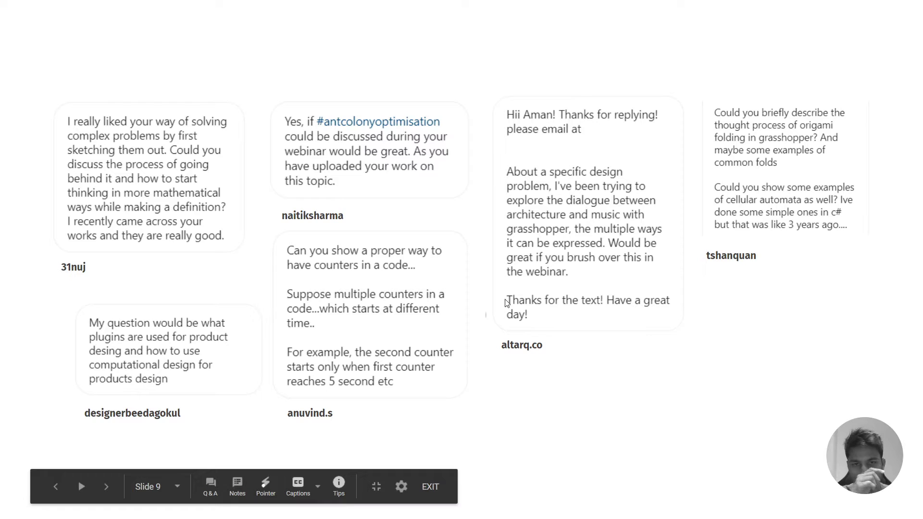
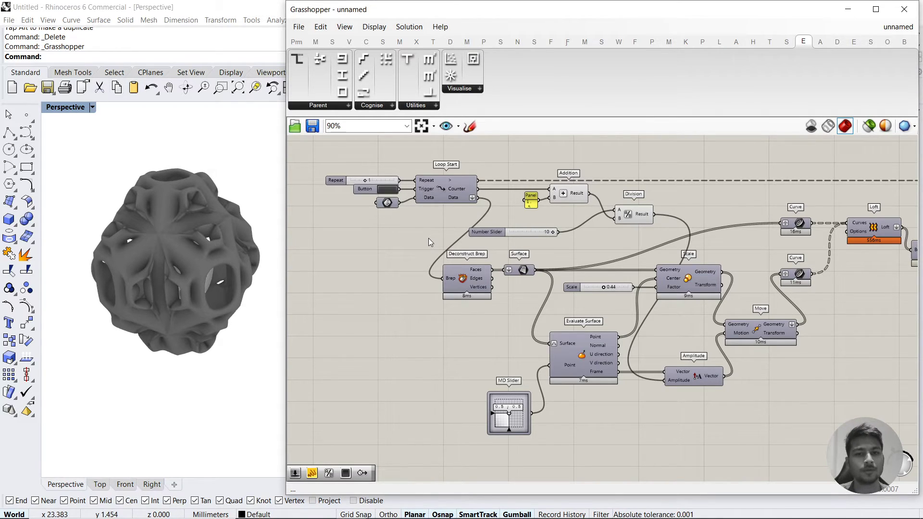
Add a Biomorpher component on the empty canvas area below the Amplitude component in Grasshopper
right_click_drag(745, 438, 594, 328)
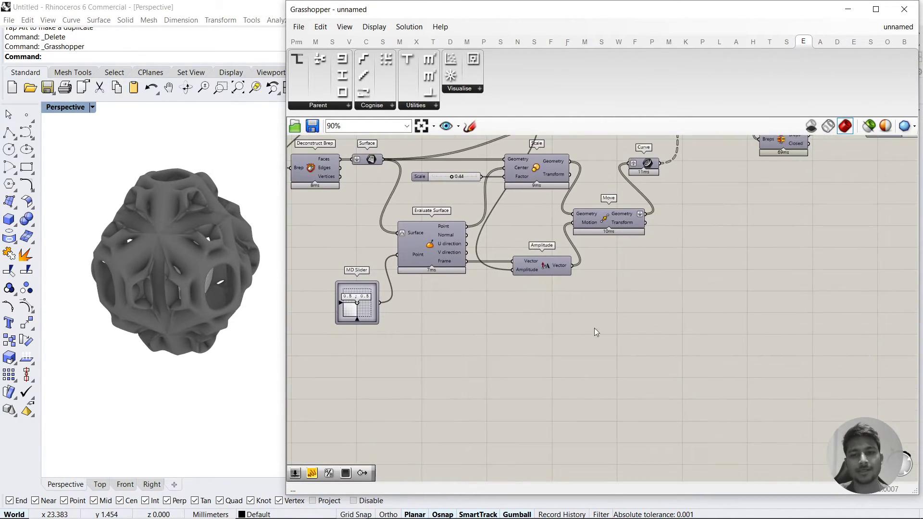
double_click(586, 341)
type("bio")
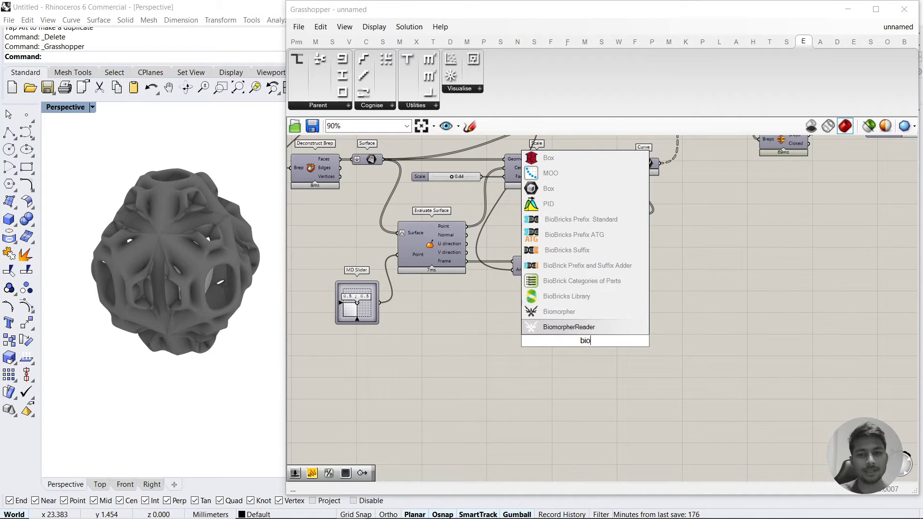
key("Up")
key("Return")
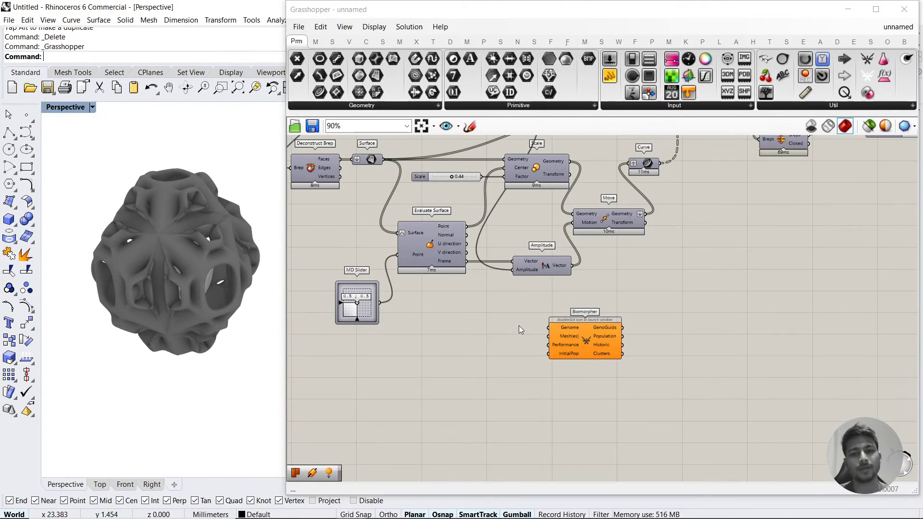
Examine the Biomorpher component's inputs and outputs up close and delete the component
left_click_drag(507, 310, 665, 384)
scroll(571, 339, "up", 3)
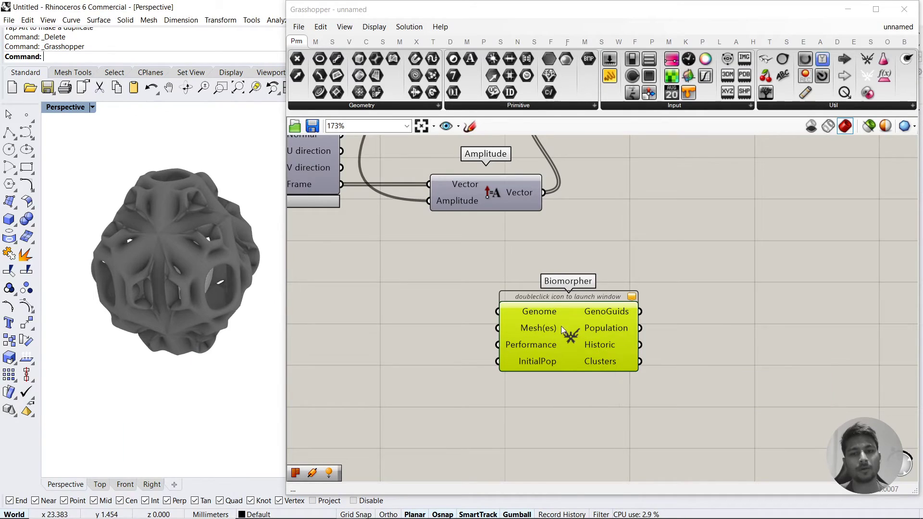
left_click(543, 270)
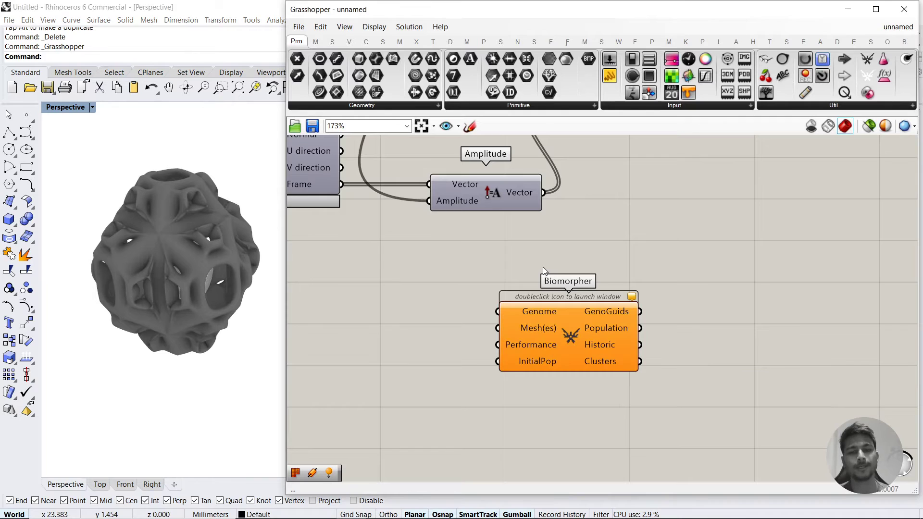
left_click(562, 331)
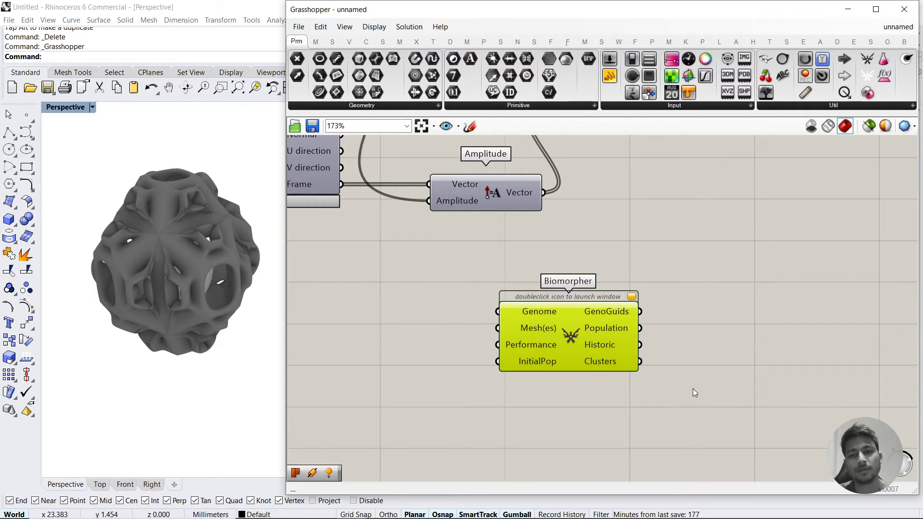
key("Delete")
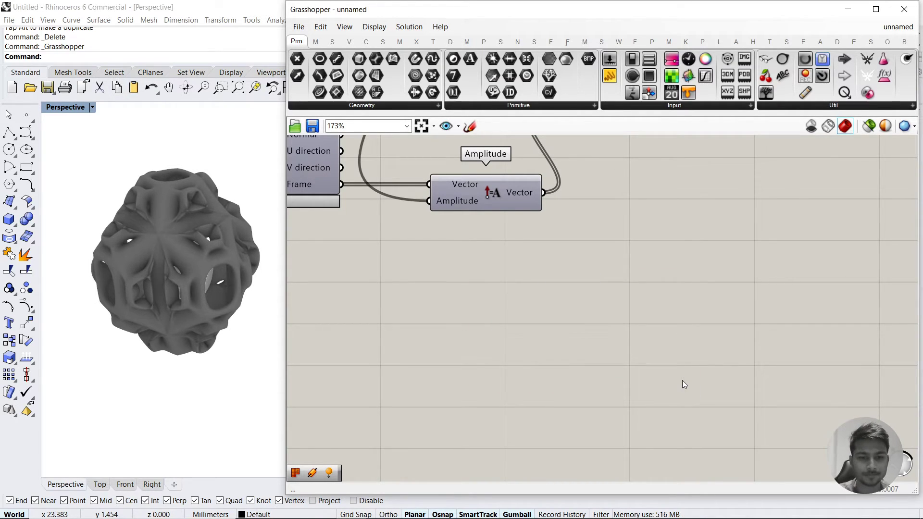
Switch to the browser and find the embedded Vimeo video on the creativemutation.com/ant page
mouse_move(261, 515)
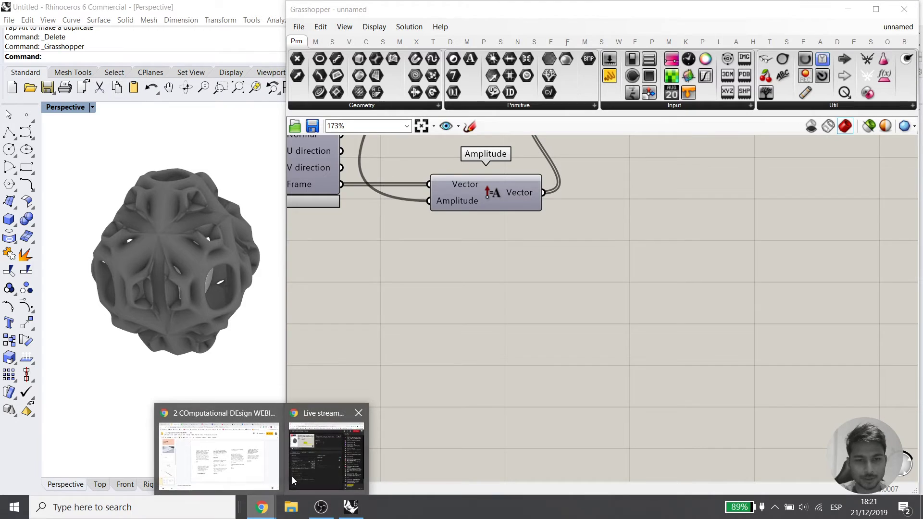
left_click(220, 437)
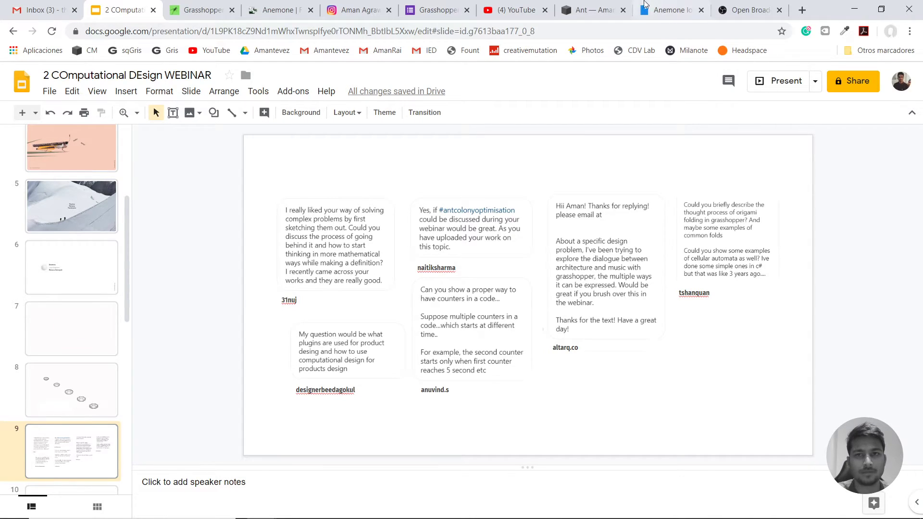
left_click(594, 9)
scroll(423, 330, "down", 5)
scroll(422, 336, "down", 7)
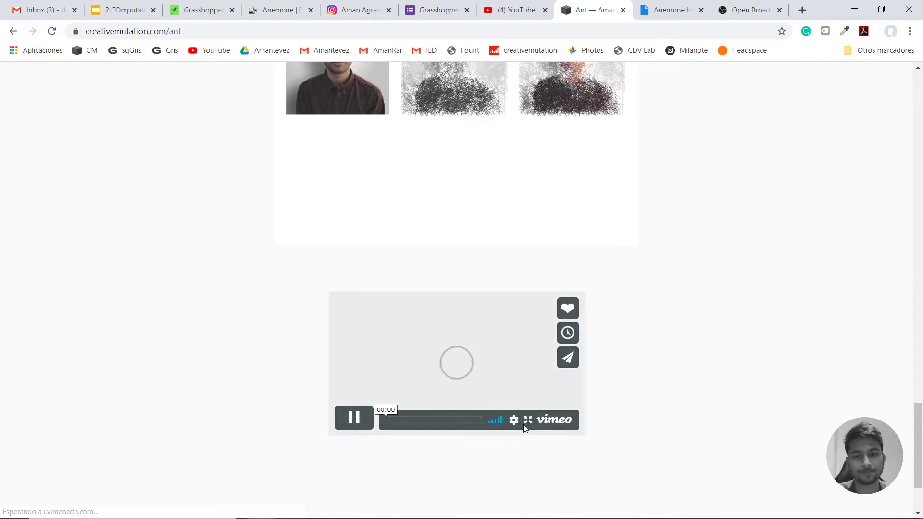
Watch the ant video in full screen, exit full screen and view the three portrait images above it
left_click(527, 421)
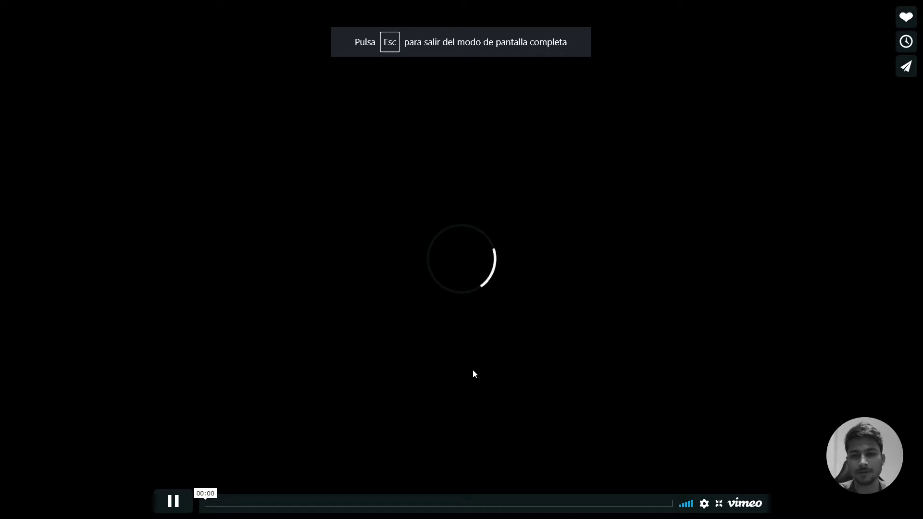
left_click(718, 504)
left_click(527, 420)
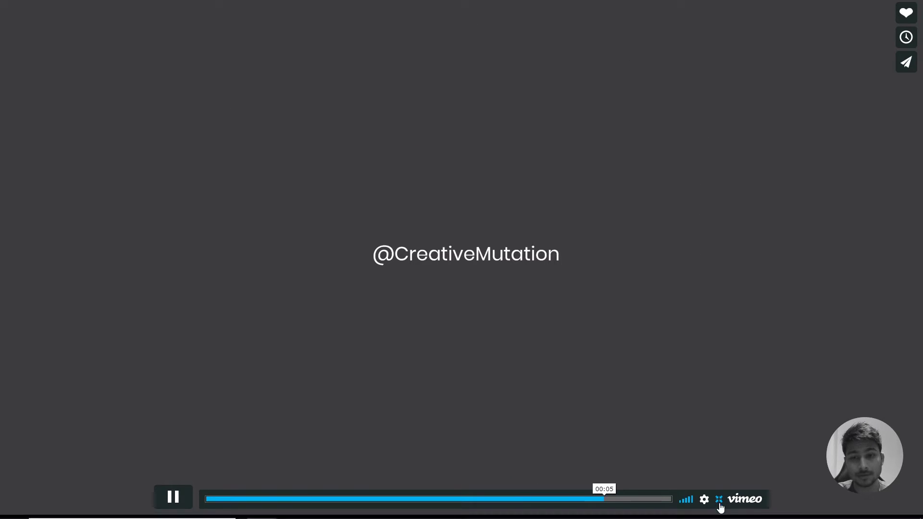
left_click(718, 503)
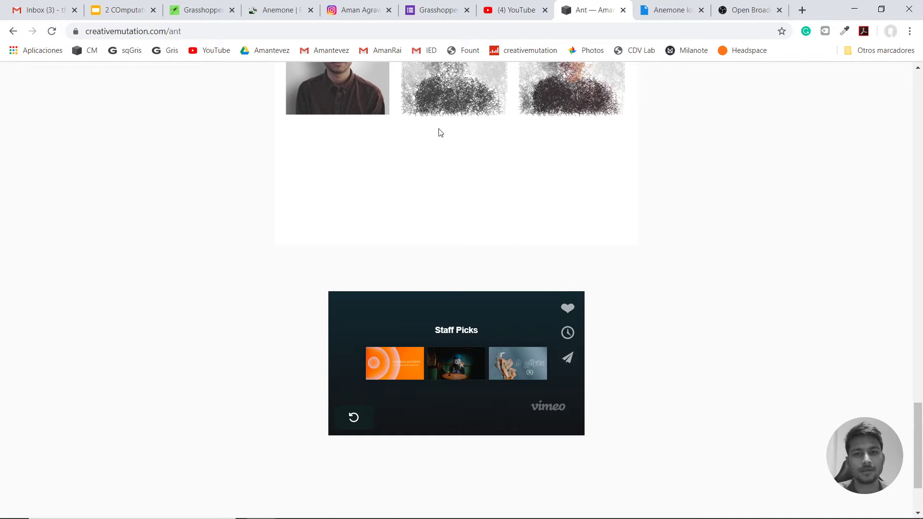
scroll(461, 183, "up", 3)
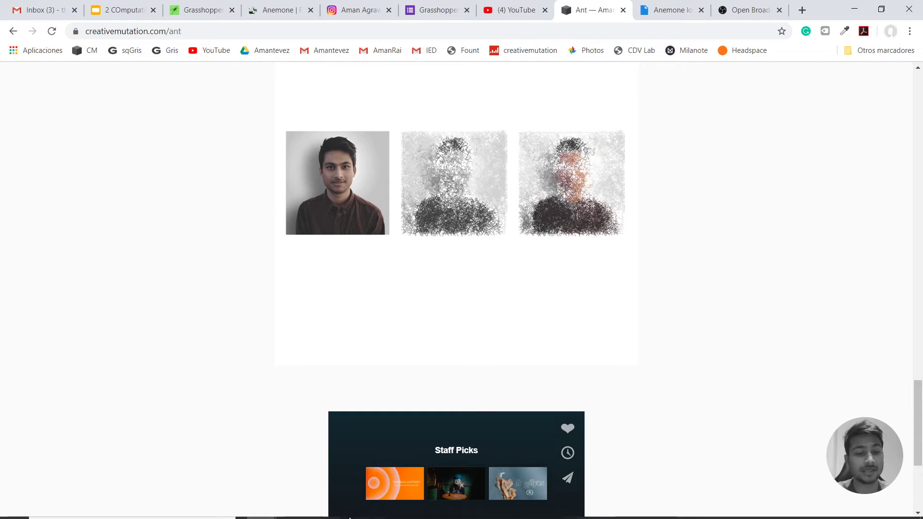
Switch to Grasshopper to view the disabled random-walk loop definition, and return to the portraits on the ant page
left_click(351, 507)
scroll(489, 294, "down", 3)
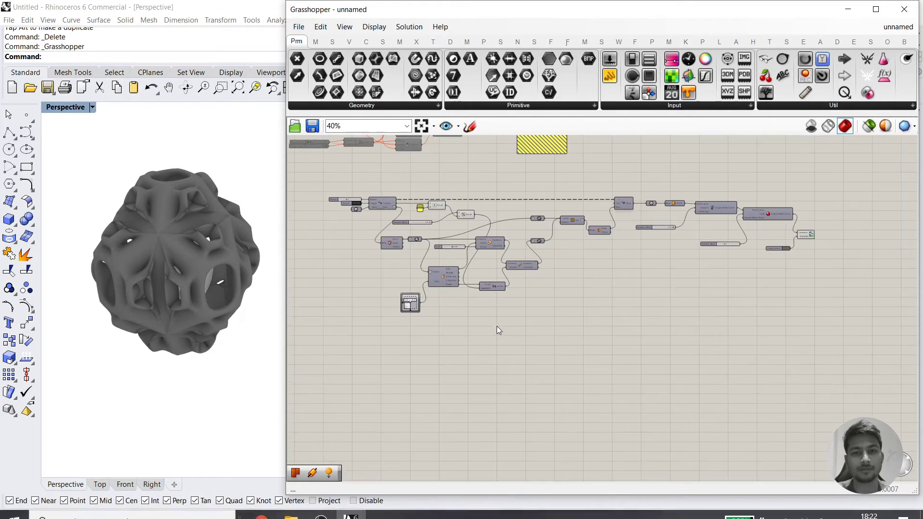
right_click_drag(474, 249, 570, 333)
scroll(571, 333, "up", 2)
mouse_move(273, 512)
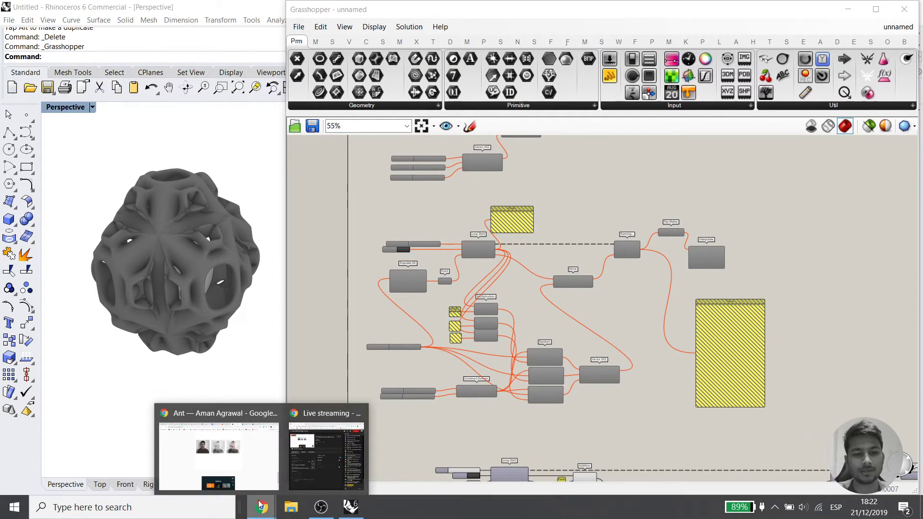
left_click(240, 461)
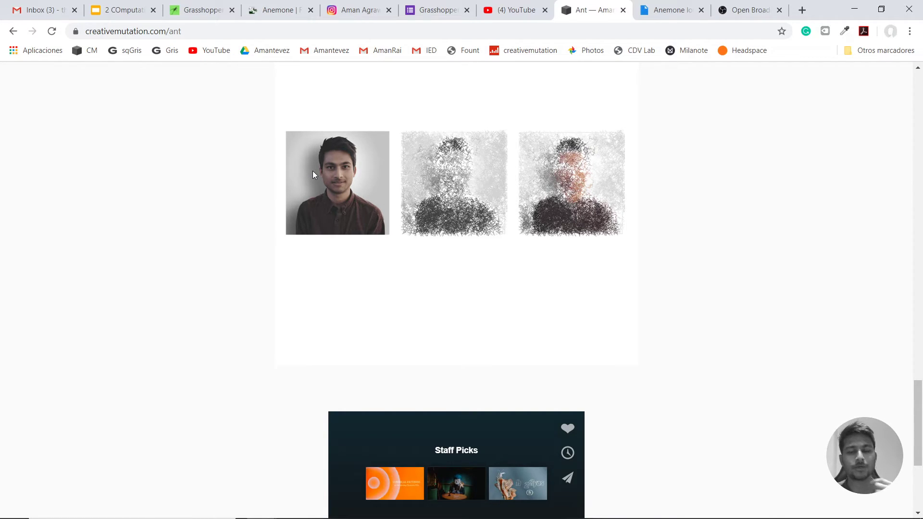
Switch to Grasshopper and examine the Exit and Data inputs of the porous form's Loop End component
left_click(353, 512)
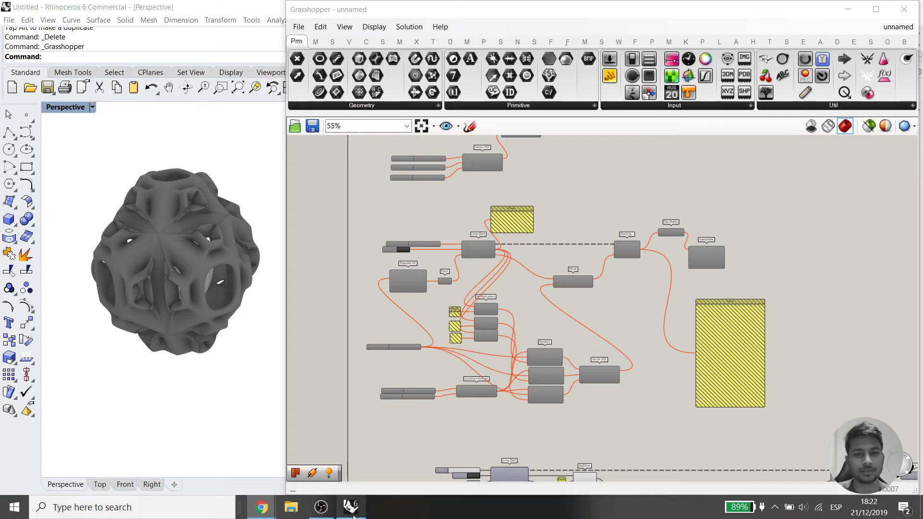
scroll(601, 313, "up", 2)
right_click_drag(601, 312, 533, 325)
scroll(683, 298, "up", 5)
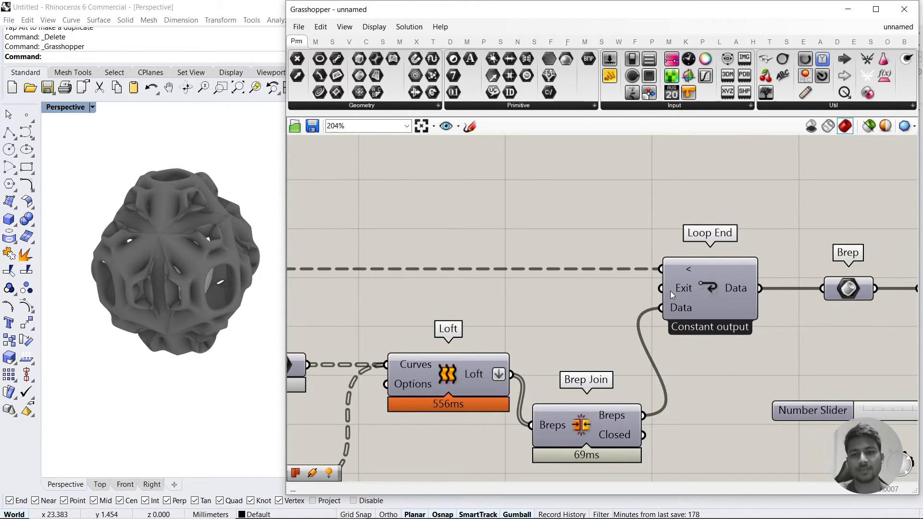
double_click(557, 220)
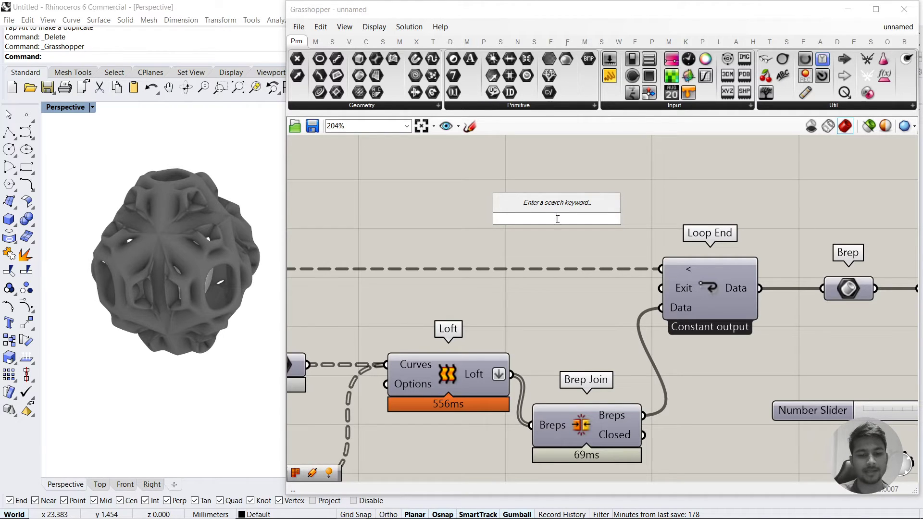
type("re")
key("Escape")
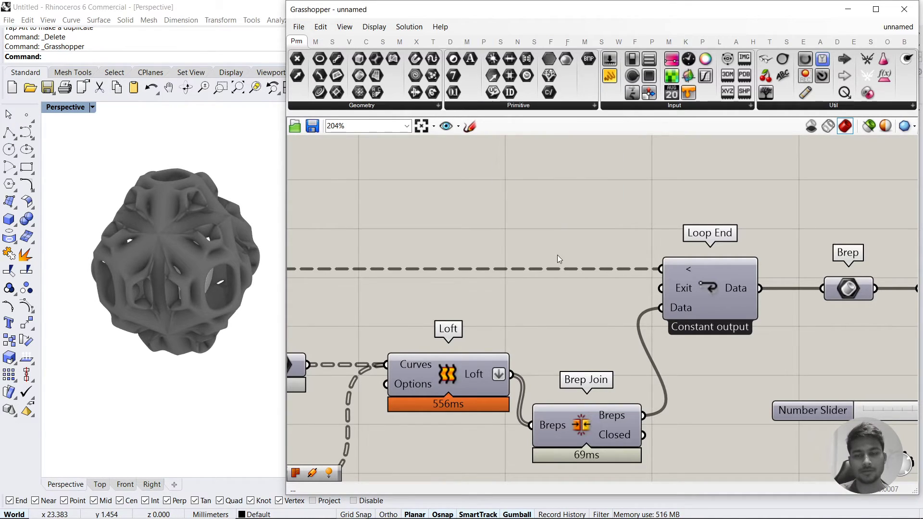
Disable all components of the porous form's loop definition
scroll(679, 335, "down", 3)
scroll(647, 319, "down", 7)
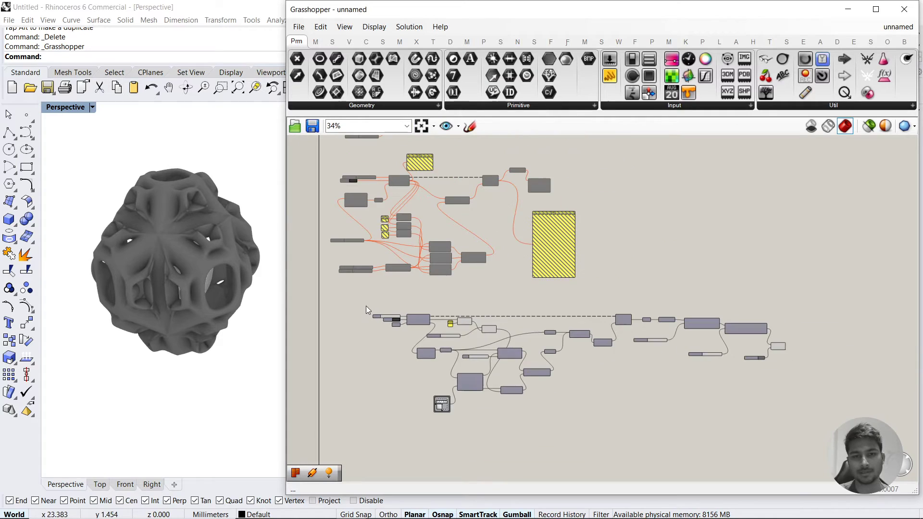
left_click_drag(358, 305, 758, 417)
middle_click(613, 370)
left_click(668, 374)
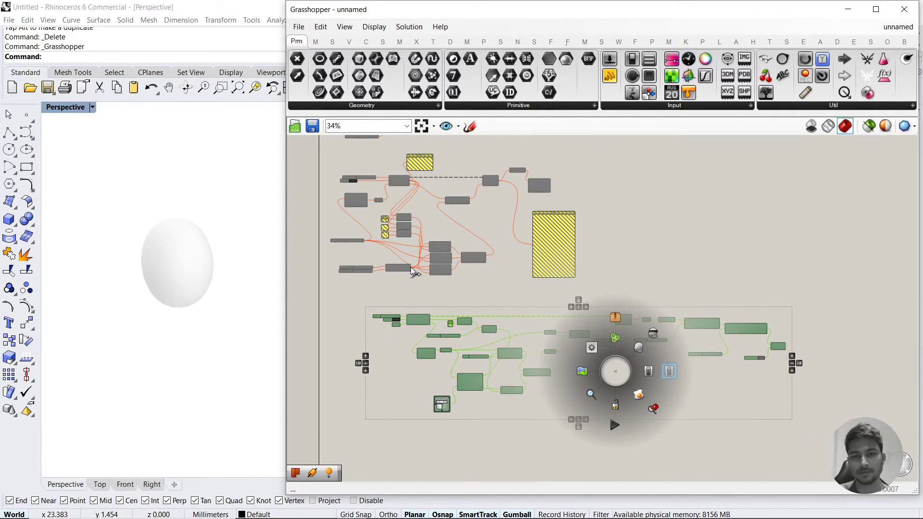
Enable all components of the random-walk loop definition above the porous form's definition
right_click_drag(629, 284, 748, 343)
left_click_drag(747, 342, 381, 224)
middle_click(509, 244)
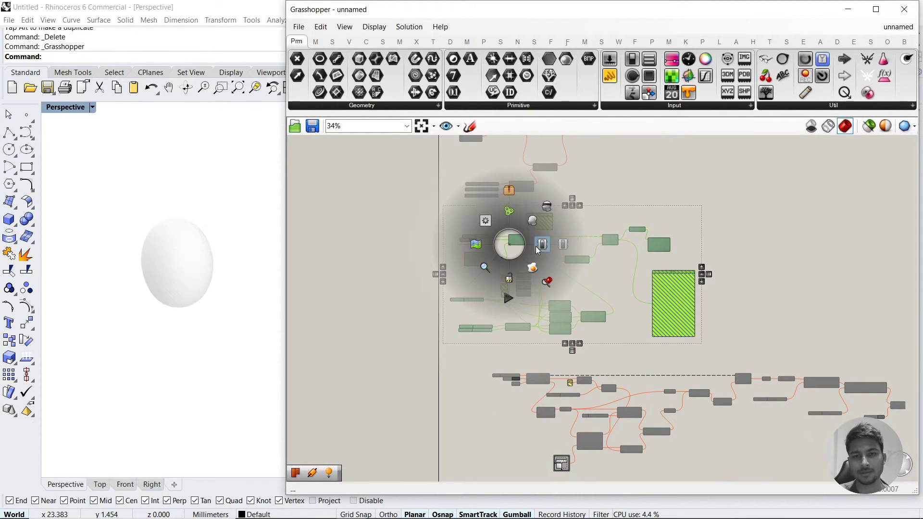
left_click(550, 244)
Delete the baked egg-shaped mesh from the Rhino Perspective viewport
left_click(199, 262)
left_click(199, 261)
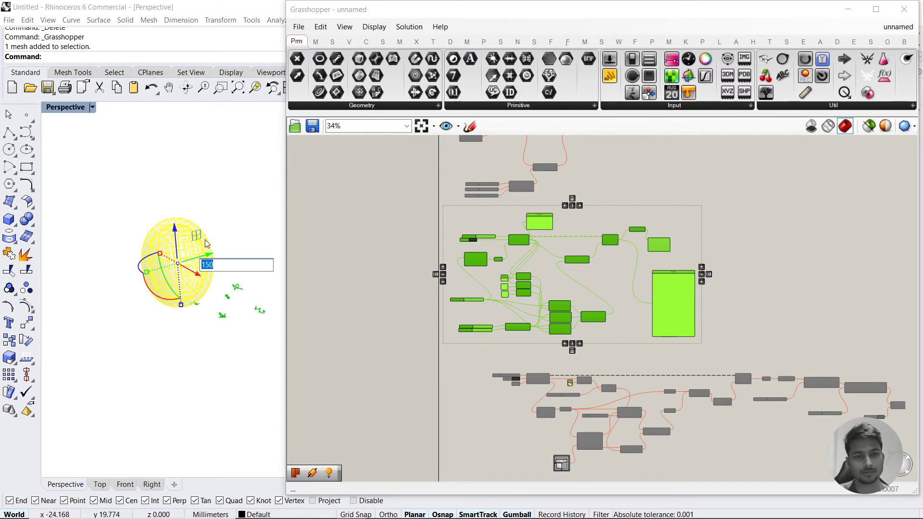
key("Escape")
key("Delete")
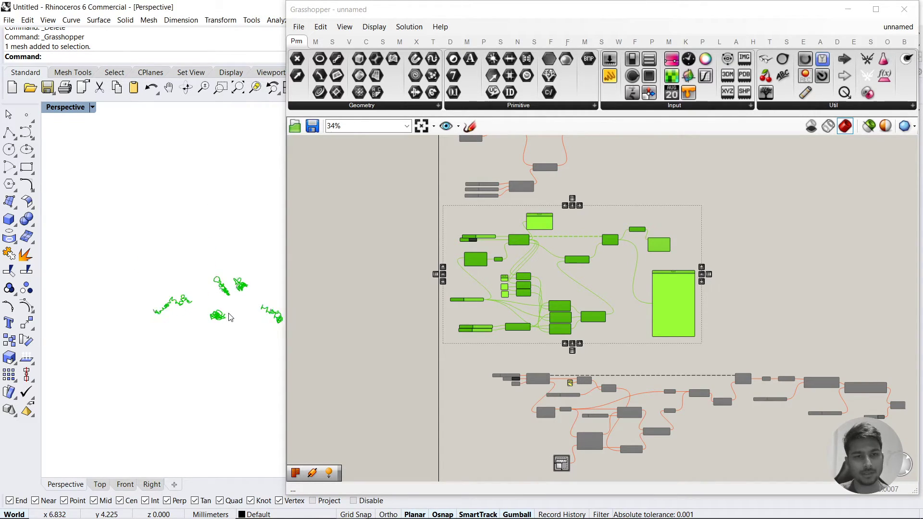
Deselect the random-walk definition and examine its Loop Start component and counter Panel while the loop runs
left_click(379, 303)
scroll(495, 226, "up", 5)
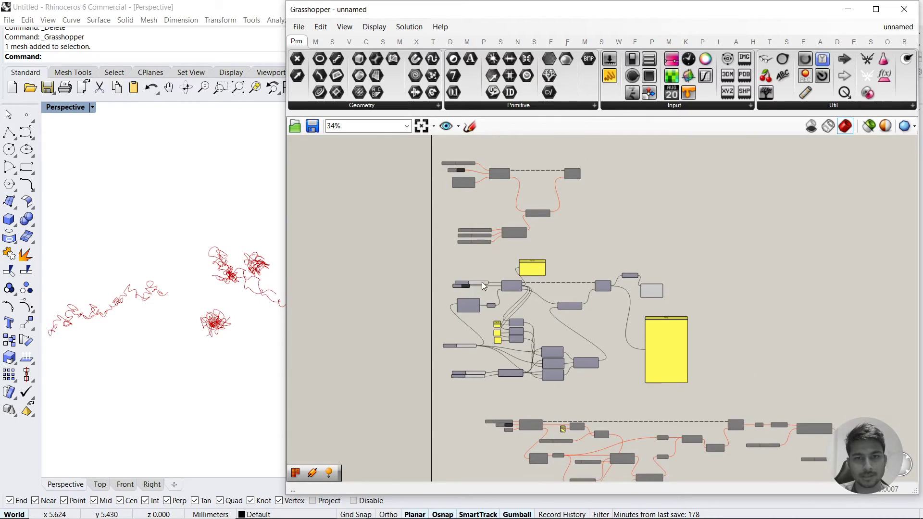
right_click_drag(624, 227, 581, 226)
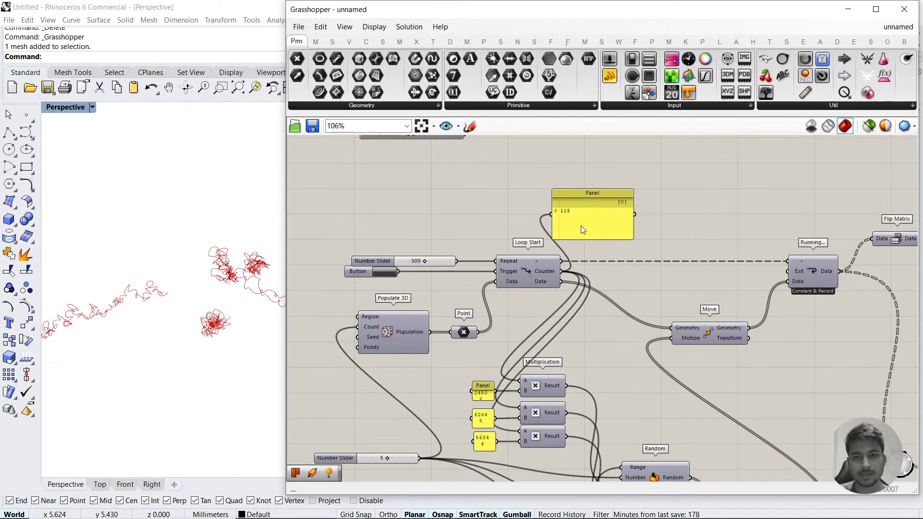
Add a Boolean Toggle, connect it to the loop end component's Exit input, and set it to True to stop the random-walk loop
double_click(721, 226)
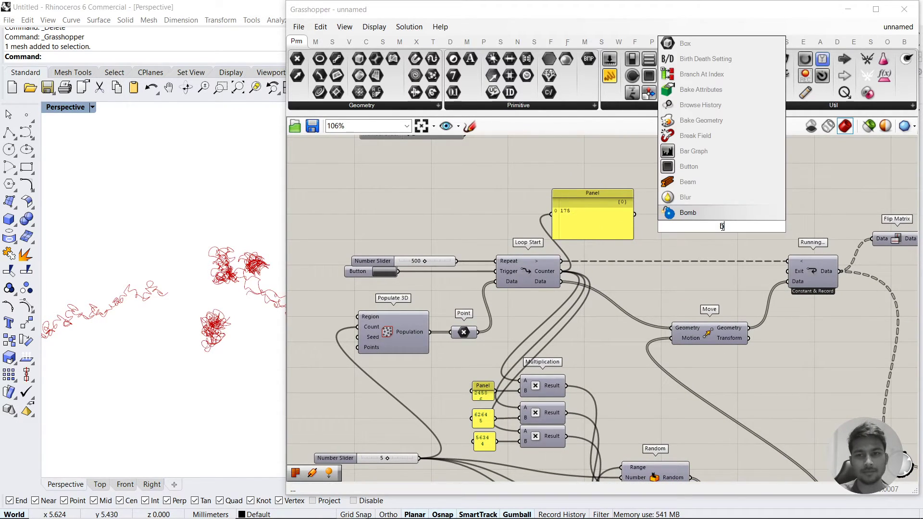
type("bool")
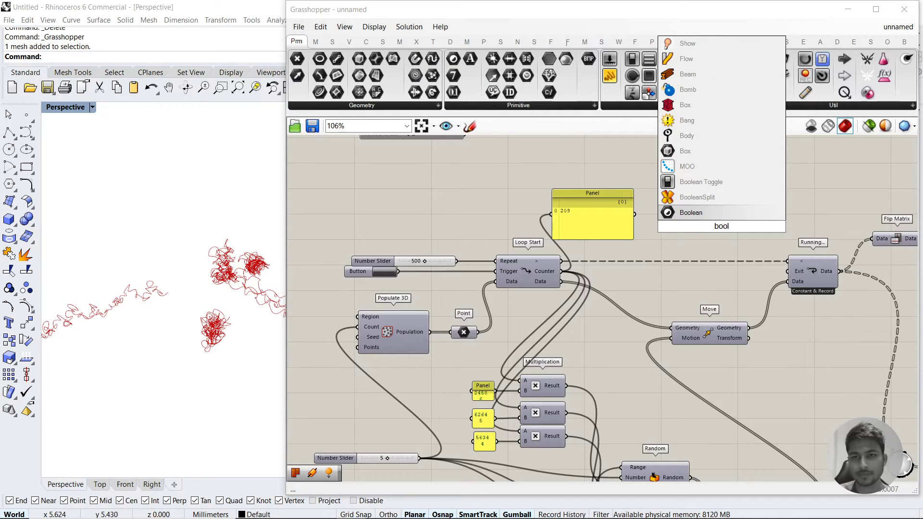
left_click(713, 183)
left_click_drag(759, 226, 786, 271)
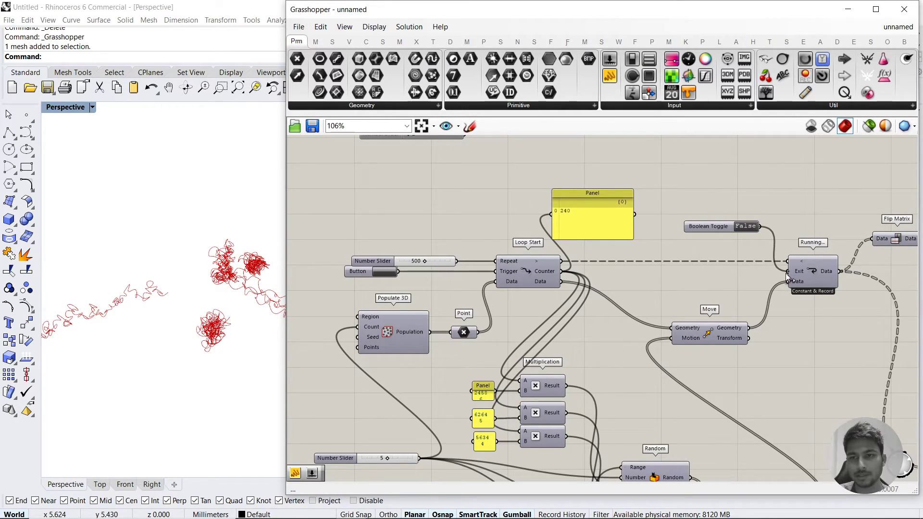
double_click(746, 226)
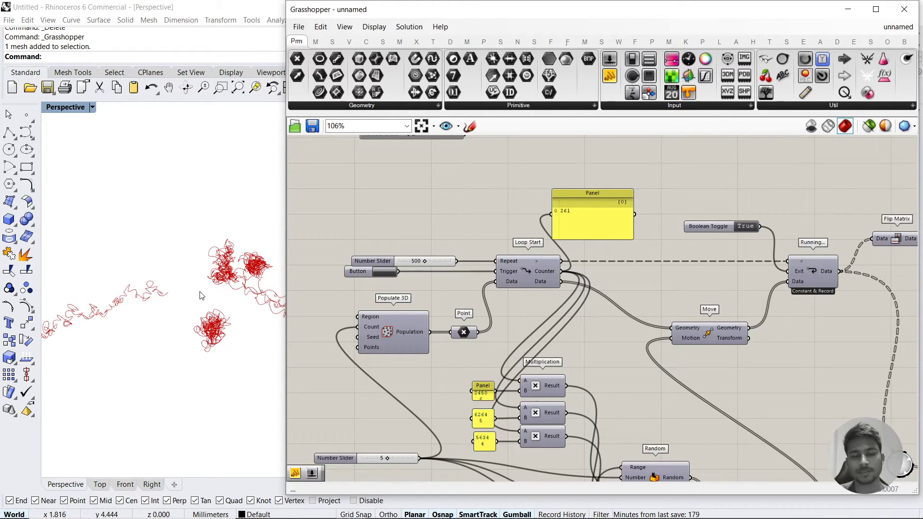
Switch to Chrome and examine the Ant project's portrait images and loop definition enlarged, restoring the page zoom to 100%
mouse_move(262, 507)
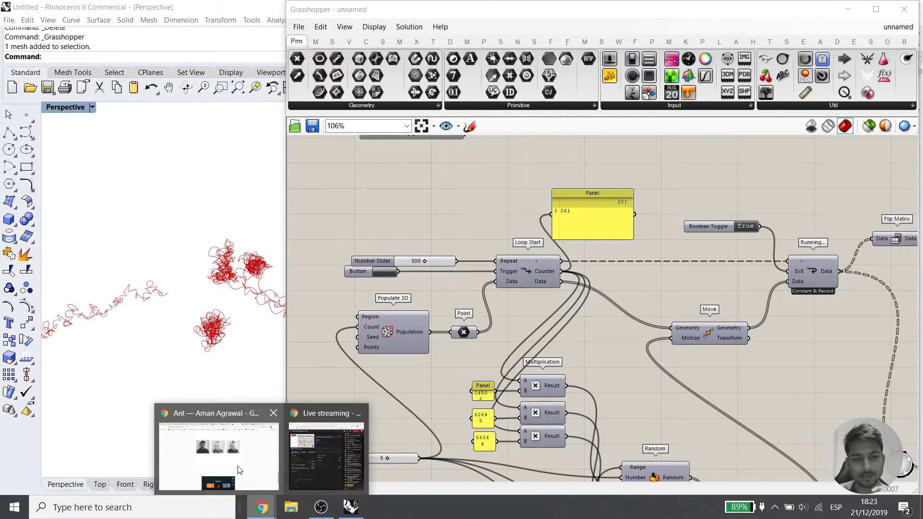
left_click(303, 403)
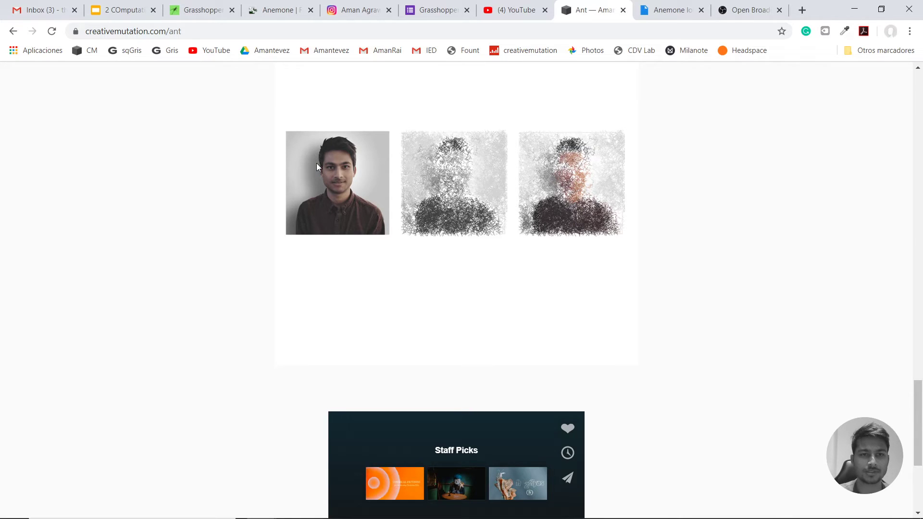
scroll(316, 168, "up", 2, "ctrl")
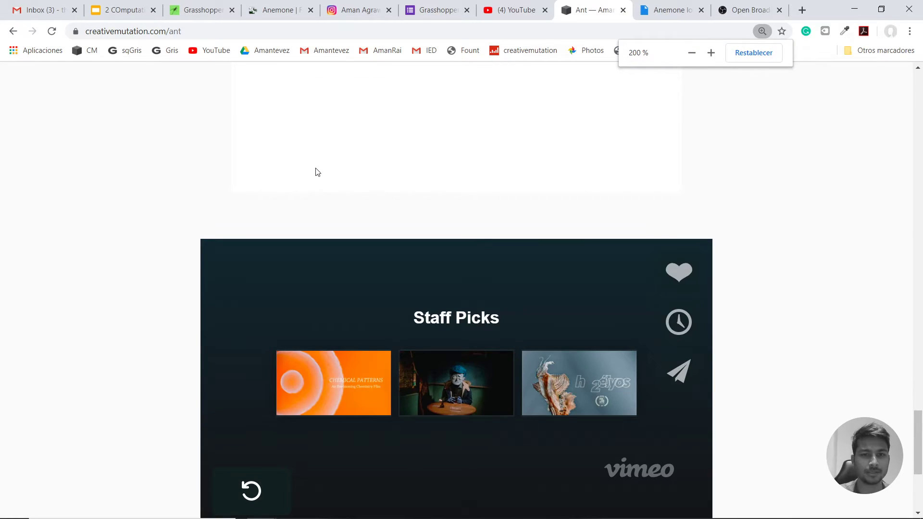
scroll(307, 208, "up", 4)
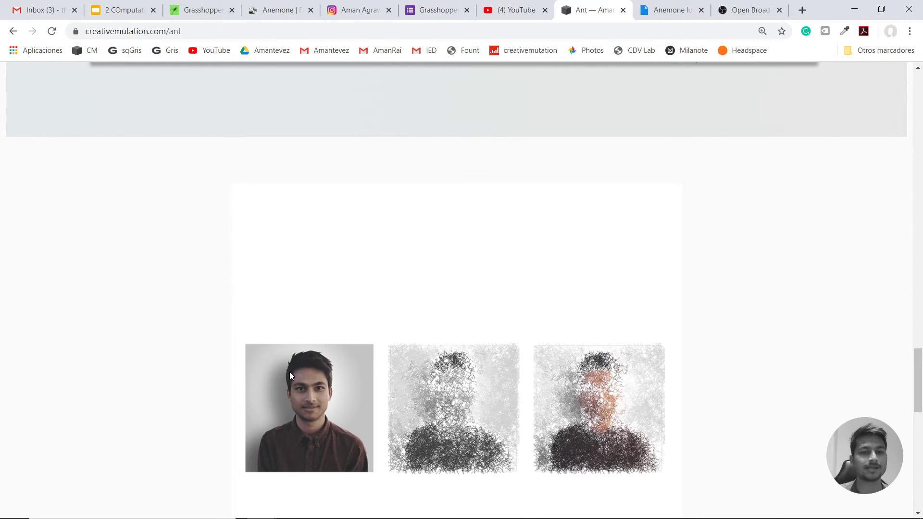
scroll(280, 360, "down", 1, "ctrl")
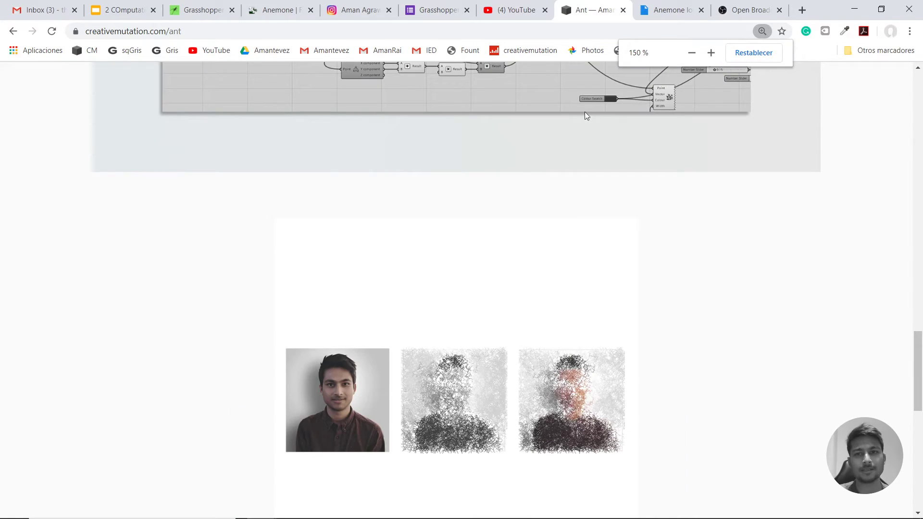
left_click(748, 54)
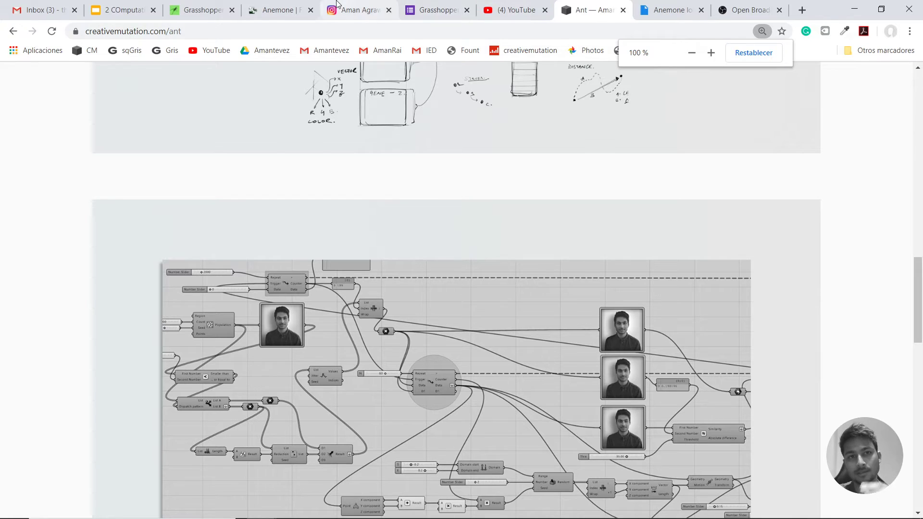
Open the webinar presentation and read the audience question about multiple counters starting at different times
left_click(124, 9)
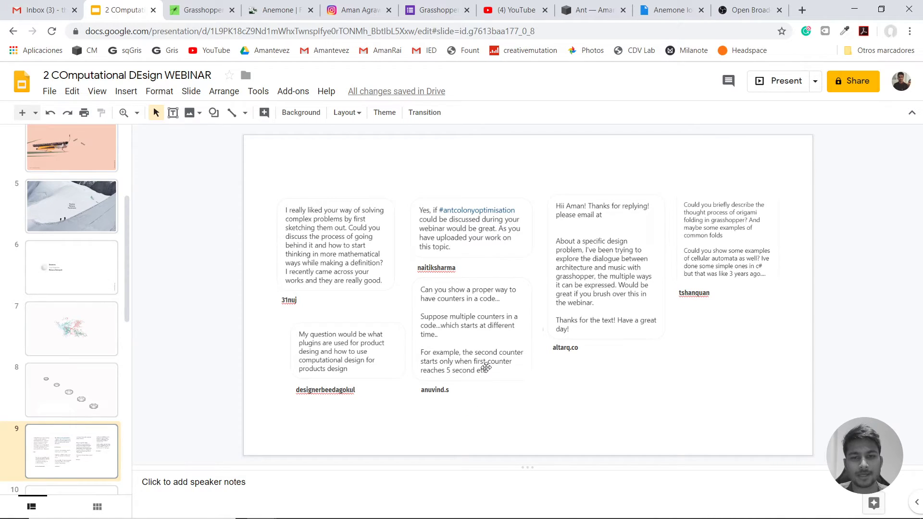
left_click(486, 368)
left_click(532, 422)
Return to Grasshopper and place a Counter component on the empty canvas below the porous form's definition
left_click(349, 508)
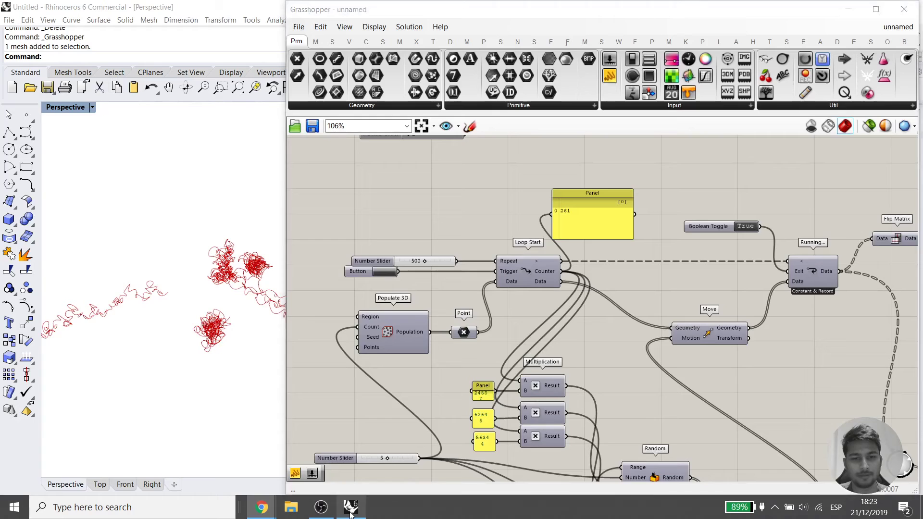
scroll(639, 336, "down", 2)
right_click_drag(684, 381, 625, 221)
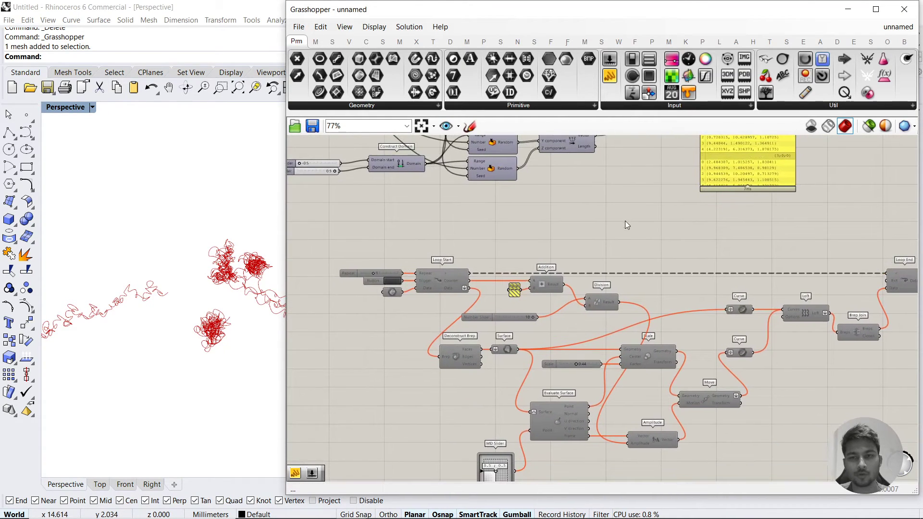
double_click(559, 272)
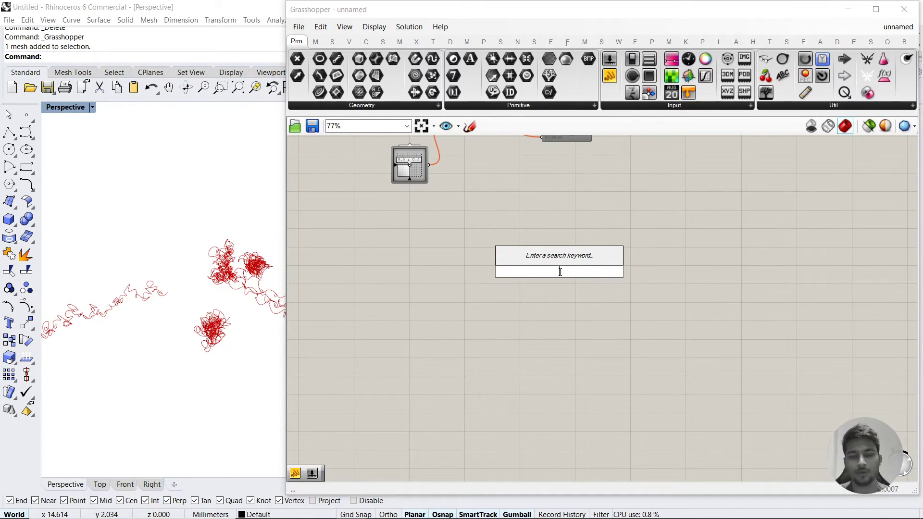
type("timer")
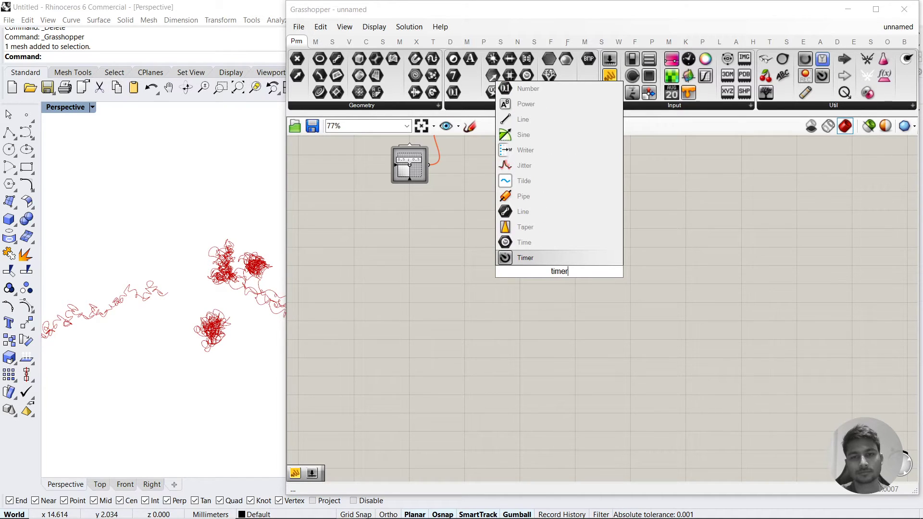
key("BackSpace")
key("BackSpace")
key("BackSpace")
key("BackSpace")
key("BackSpace")
type("co")
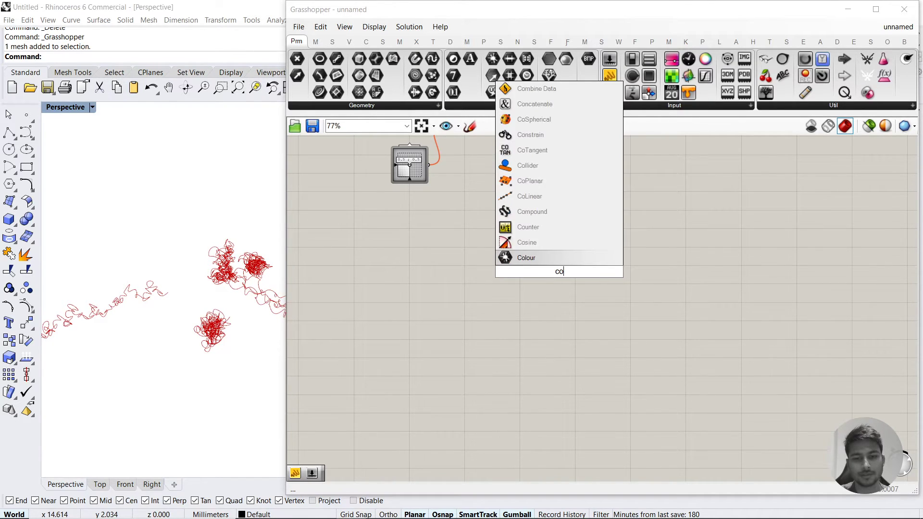
type("un")
left_click(549, 258)
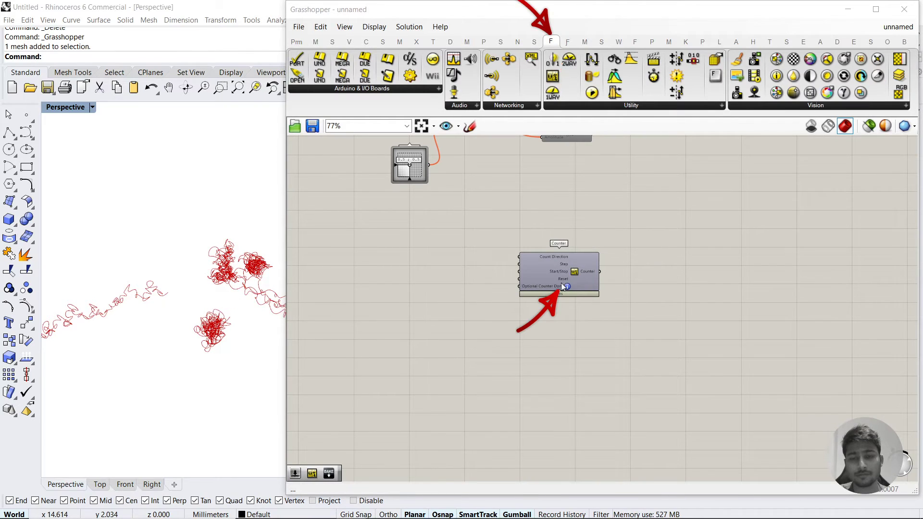
Add a Panel beside the Counter component and connect the Counter output to it
scroll(561, 283, "up", 5)
left_click(576, 284)
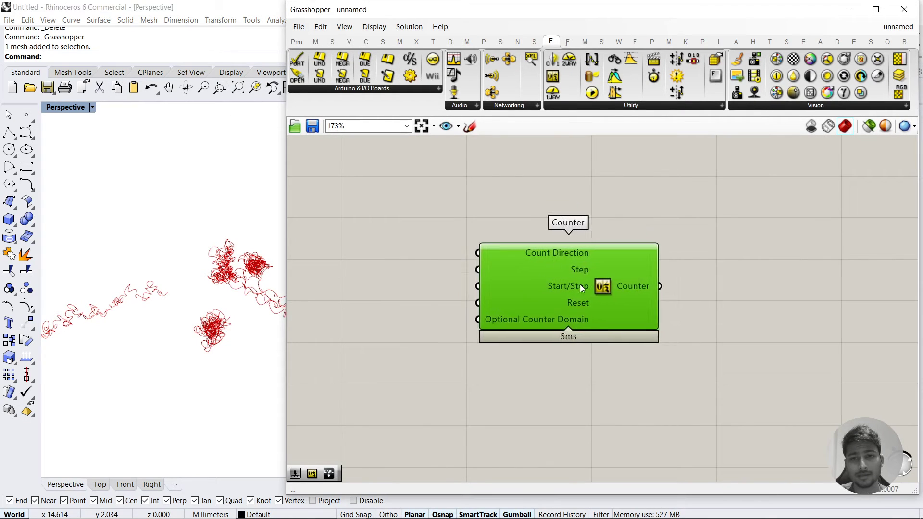
scroll(635, 283, "down", 1)
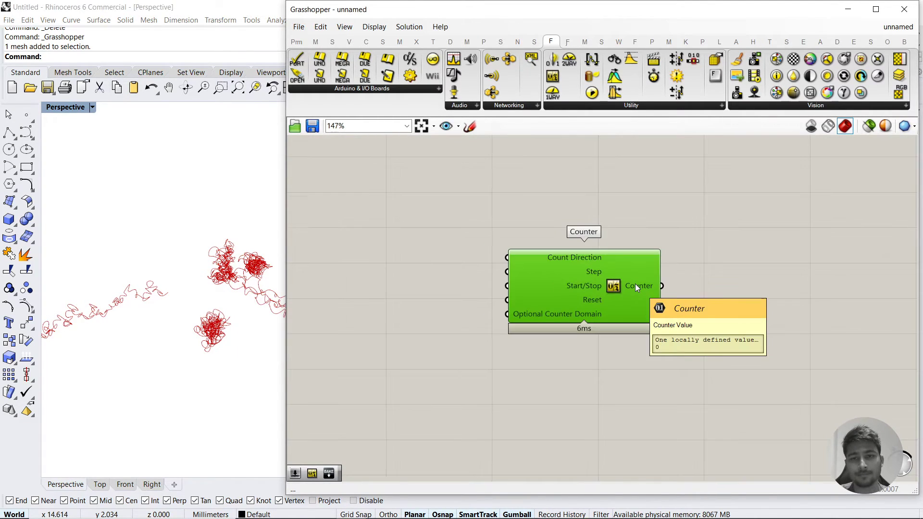
double_click(787, 317)
type("panel")
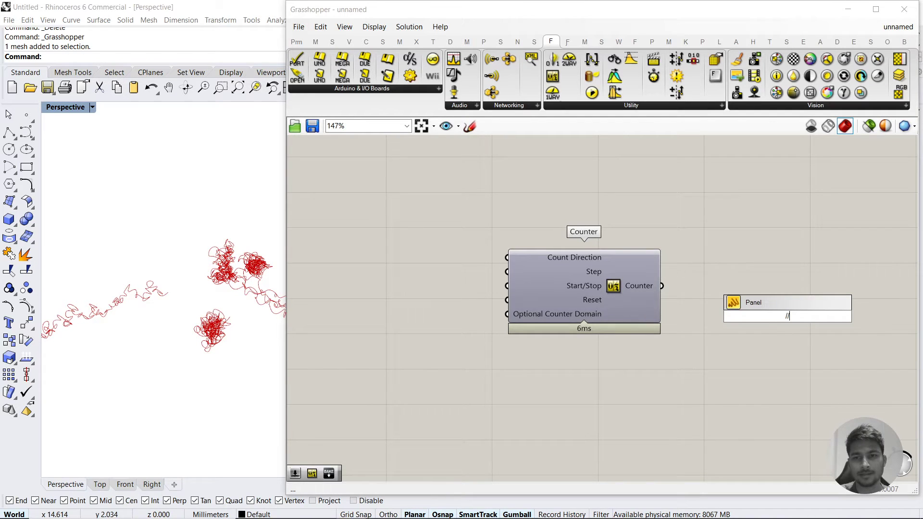
key("Return")
left_click_drag(661, 286, 740, 288)
Create a Number Slider with value 5 and connect it to the Counter's Step input
double_click(384, 266)
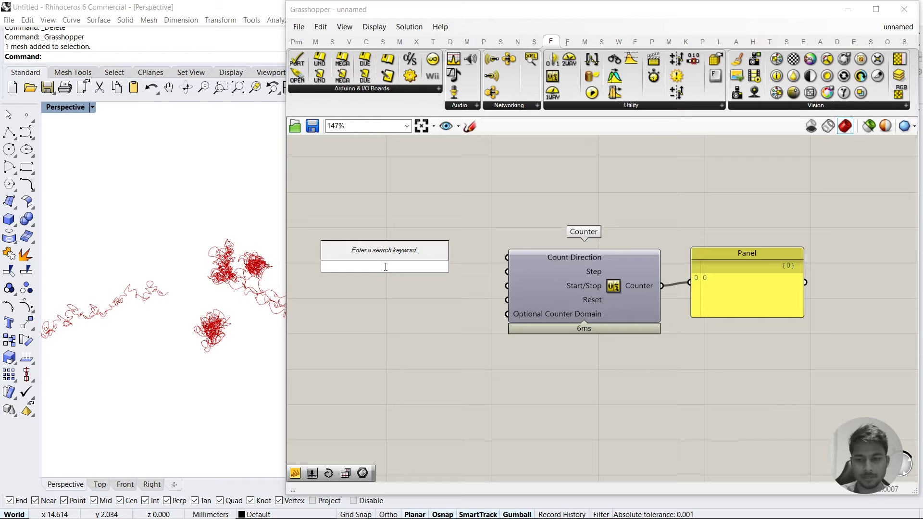
type("5")
key("Return")
left_click_drag(506, 271, 471, 273)
Attach a 1-second Timer to the Counter component and set the Step slider to 1
double_click(447, 369)
type("timer")
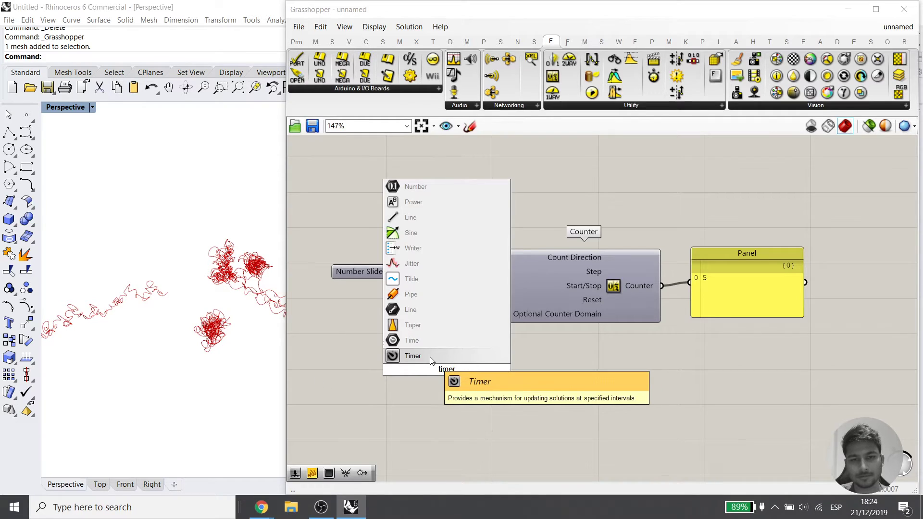
left_click(429, 356)
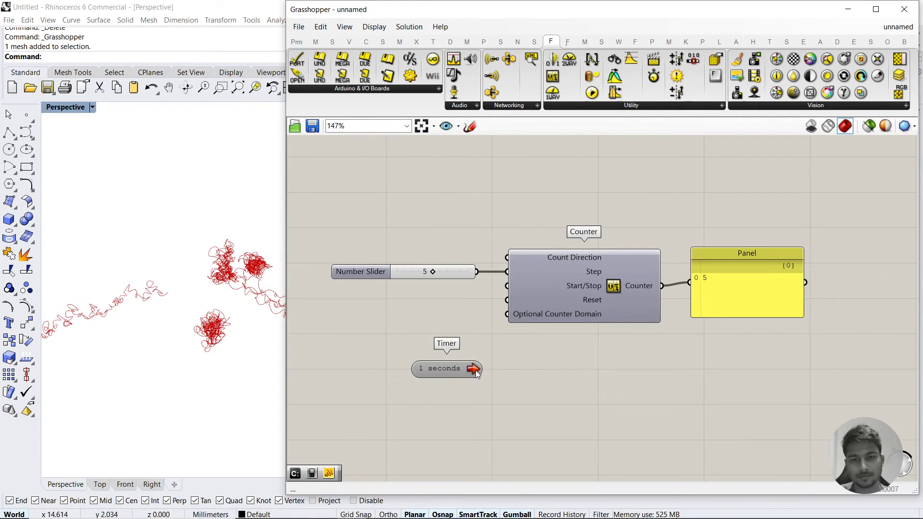
left_click_drag(475, 370, 627, 316)
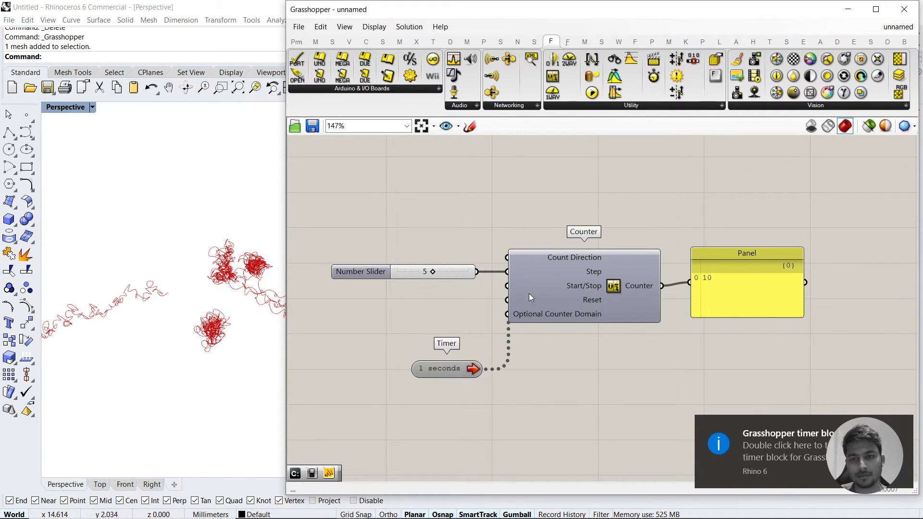
left_click_drag(427, 272, 390, 275)
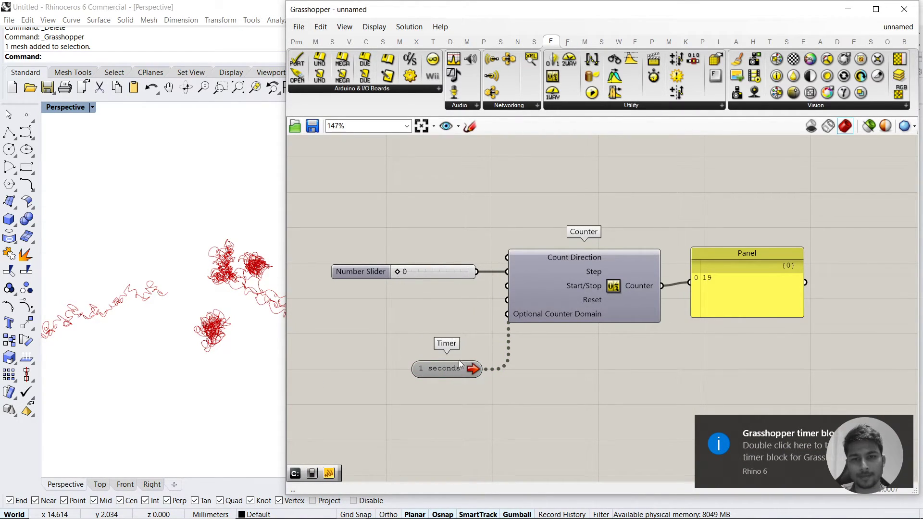
left_click_drag(396, 272, 406, 276)
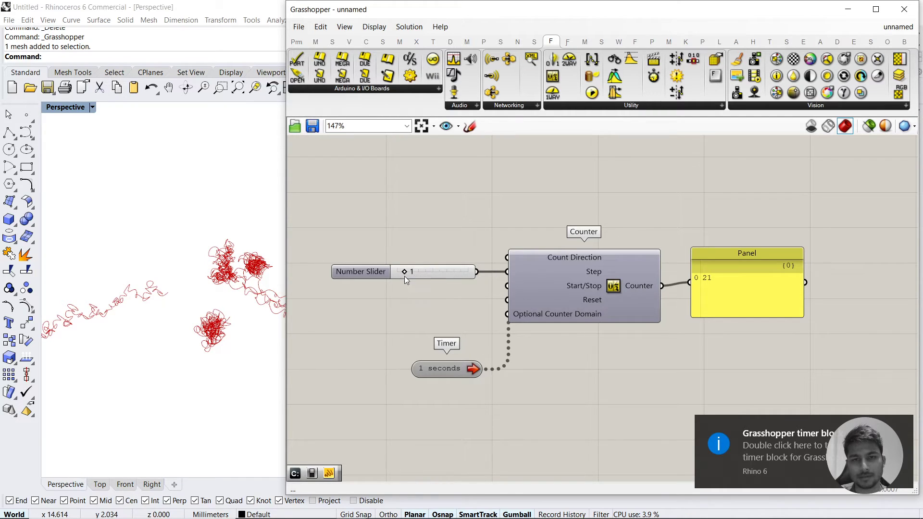
Add a Button, connect it to the Counter's Reset input, and trigger it to restart the count
double_click(384, 330)
type("butto")
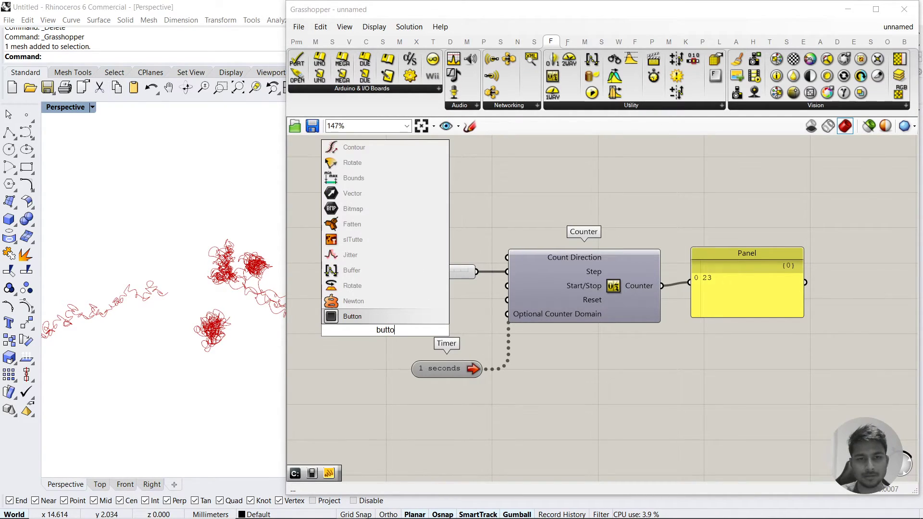
key("Return")
left_click_drag(507, 300, 422, 333)
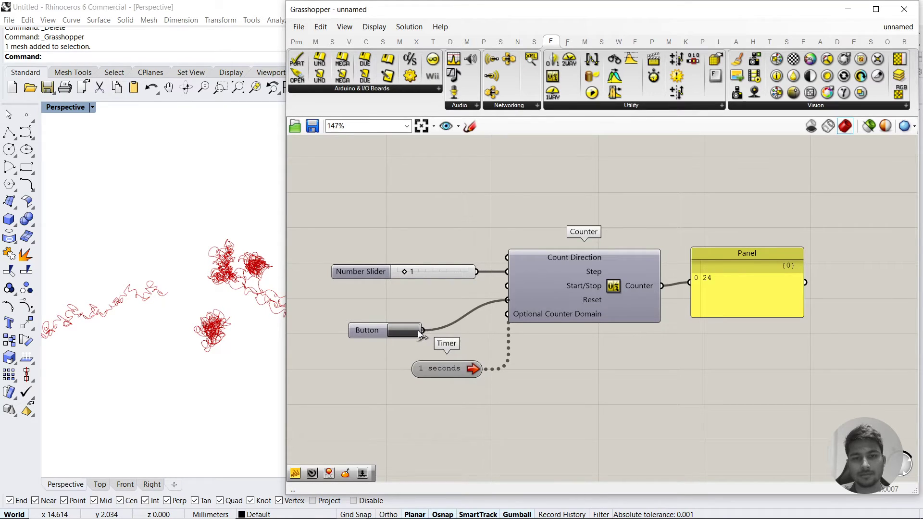
left_click(409, 333)
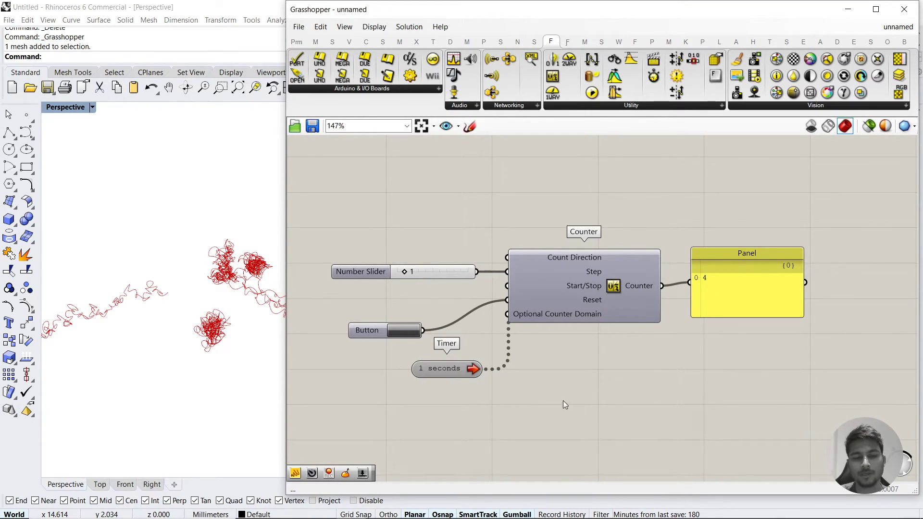
Reread the counter question in the Chrome presentation and return to Grasshopper to examine the Counter's output Panel
mouse_move(269, 514)
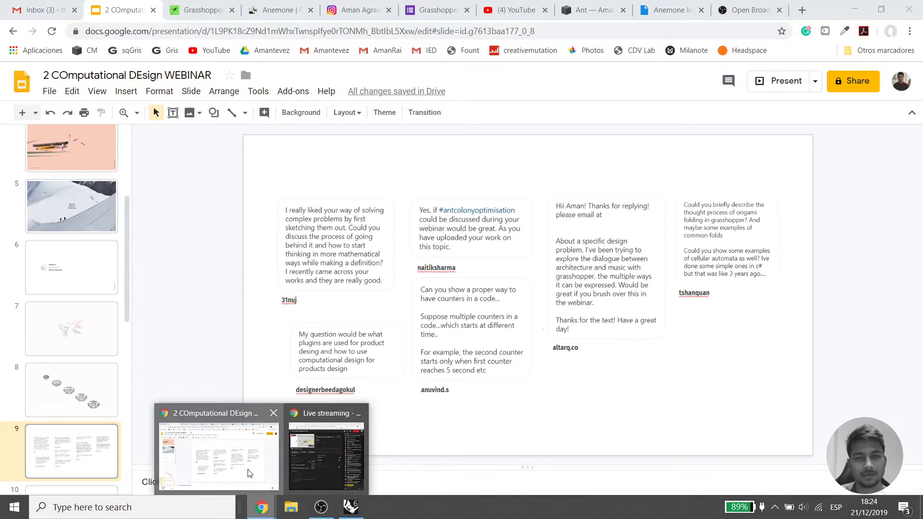
left_click(217, 442)
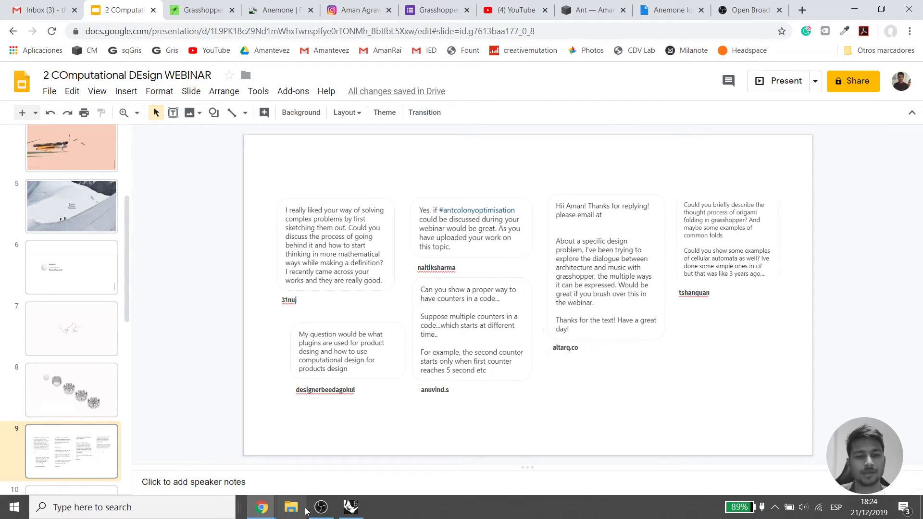
key("alt+Tab")
left_click(696, 287)
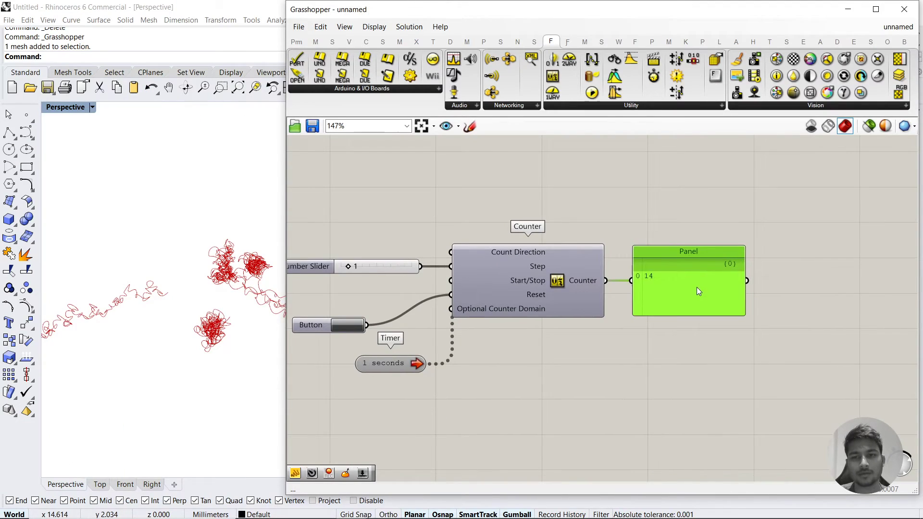
left_click(697, 333)
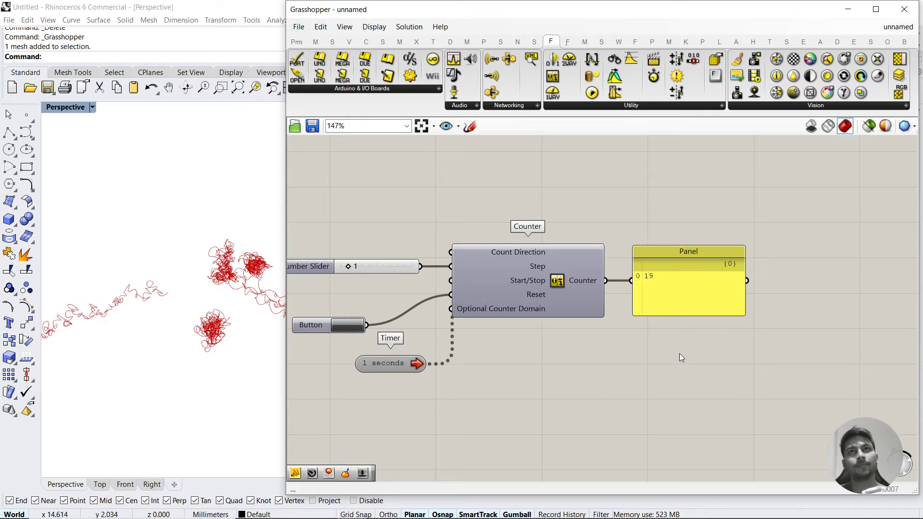
Add a Division component beside the Counter's output Panel and connect the Panel to its A input
right_click_drag(711, 351, 655, 340)
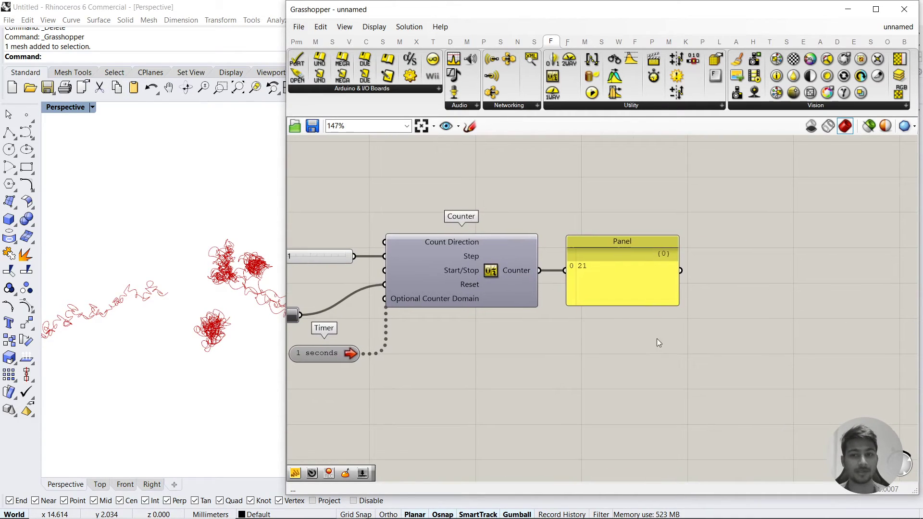
double_click(696, 339)
type("//")
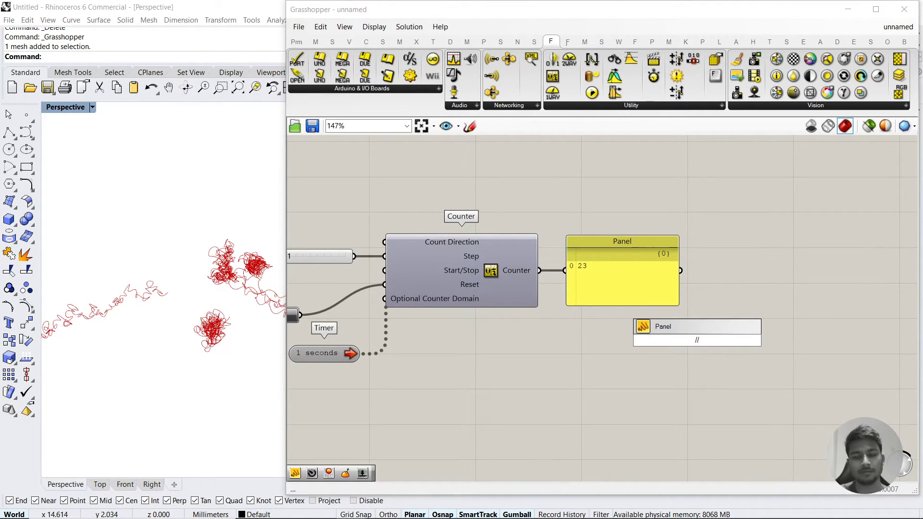
key("BackSpace")
key("BackSpace")
type("/")
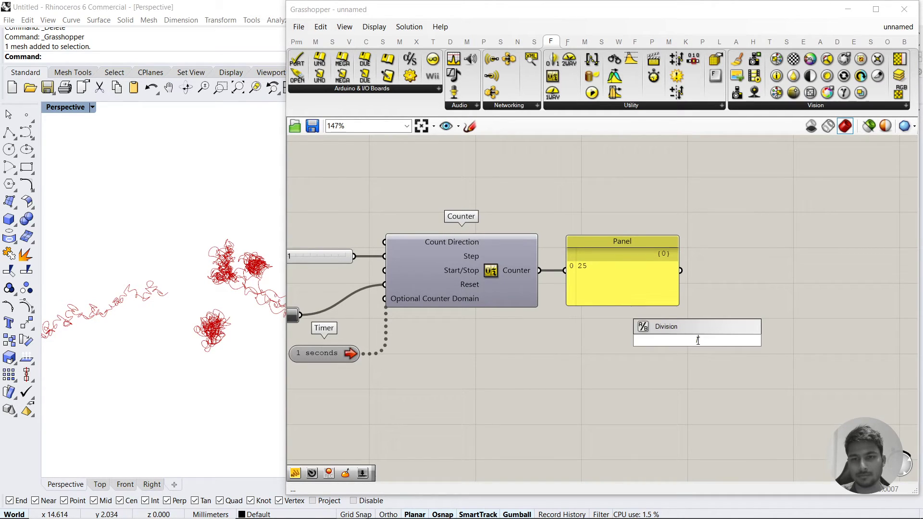
key("Return")
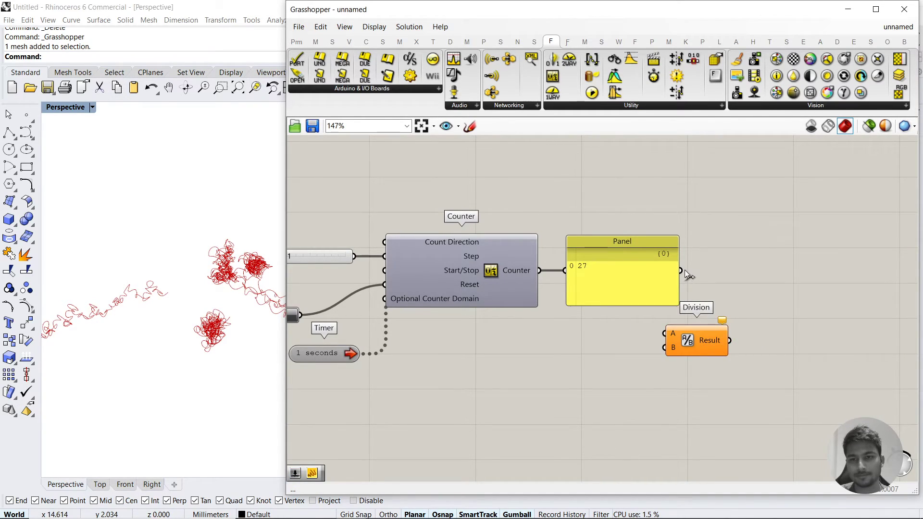
left_click_drag(681, 271, 664, 333)
Create a Number Slider with value 5 and connect it to the Division's B input
double_click(616, 379)
type("5")
key("Return")
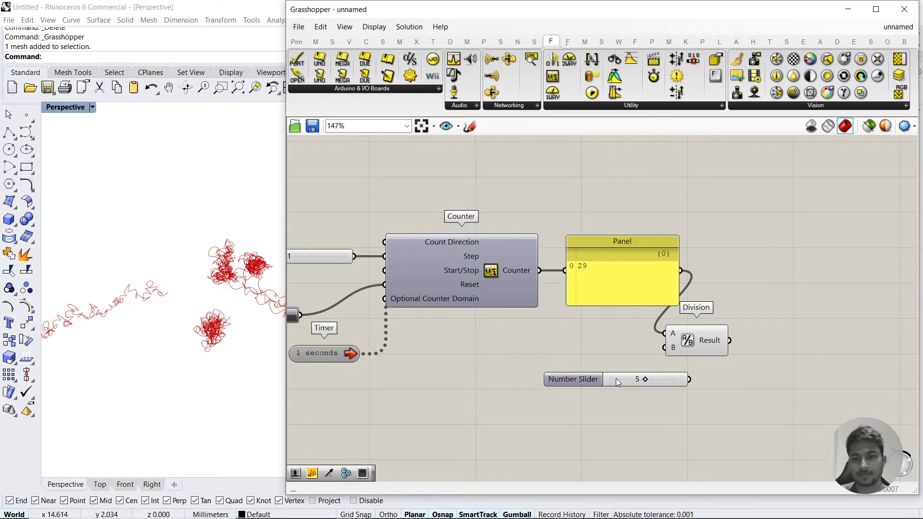
left_click_drag(664, 347, 688, 379)
Add a Panel connected to the Division's Result output and reposition the divisor slider beside the B input
double_click(831, 360)
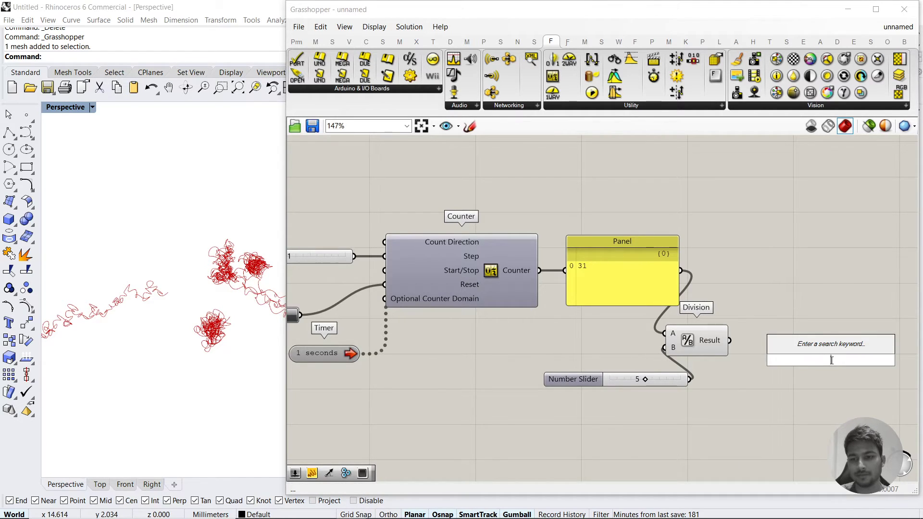
type("panel")
key("Return")
left_click_drag(729, 340, 787, 349)
left_click(741, 399)
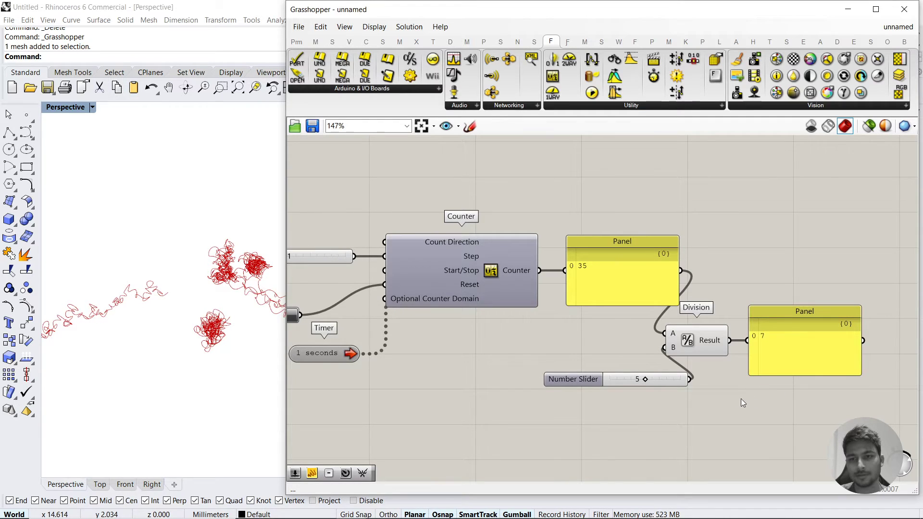
left_click_drag(660, 384, 618, 367)
left_click(702, 365)
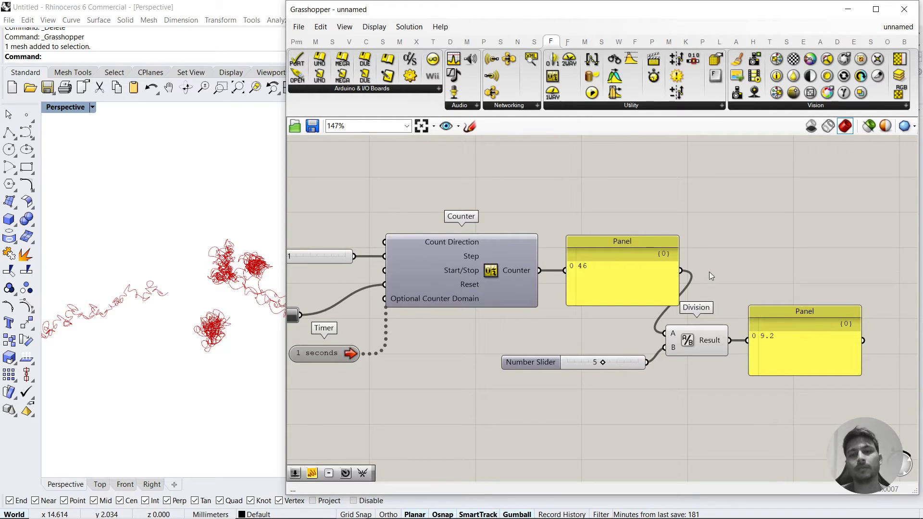
Find the Similarity component among the math operators and place it below the divisor slider
double_click(677, 394)
left_click(690, 434)
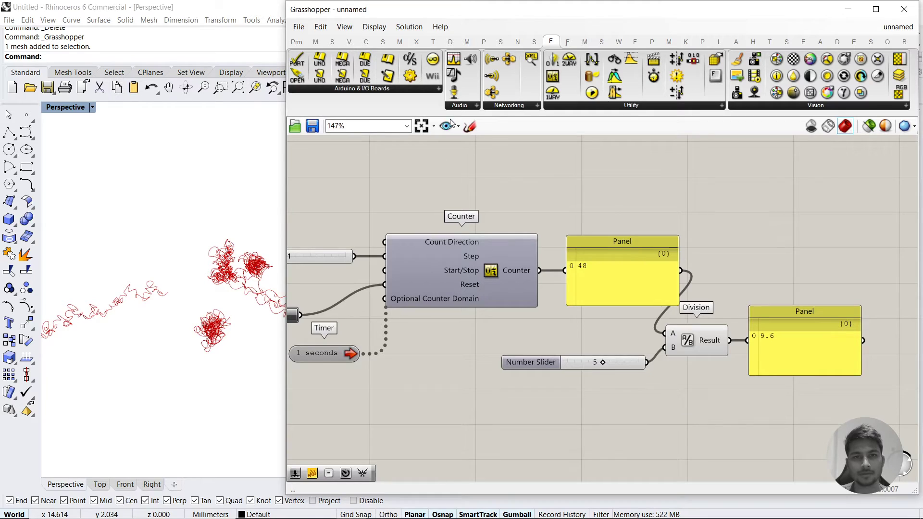
left_click(383, 42)
left_click(399, 42)
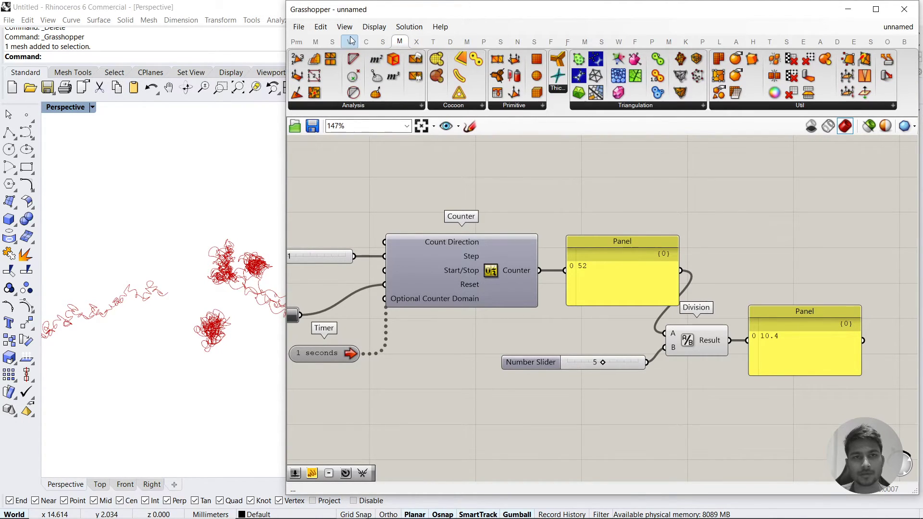
left_click(332, 42)
left_click(357, 105)
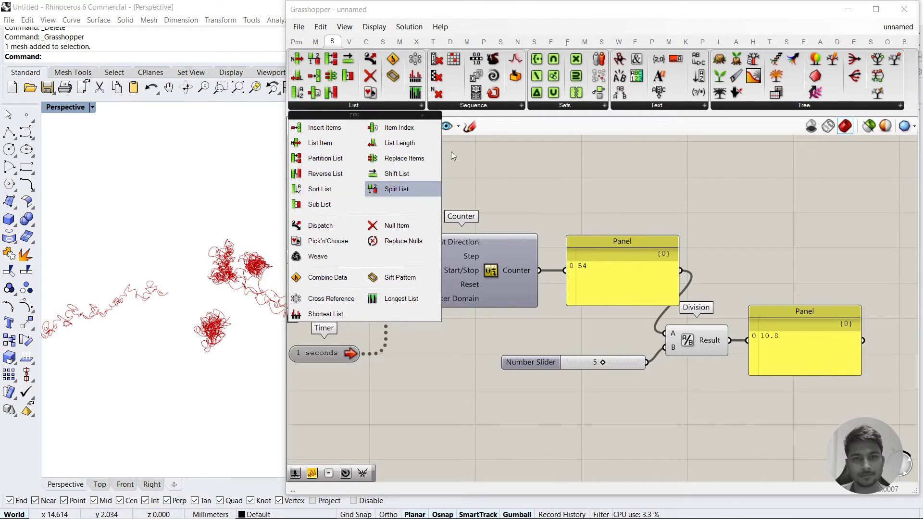
left_click(400, 41)
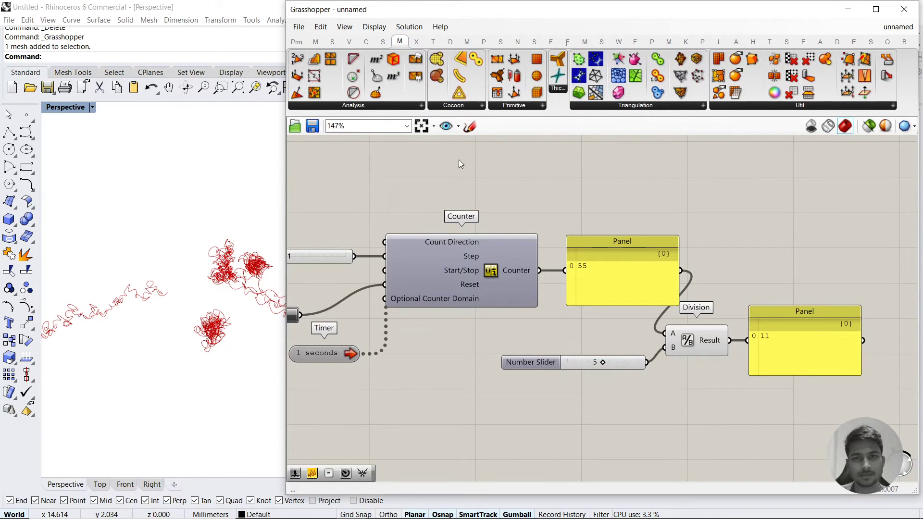
left_click(315, 42)
left_click(514, 106)
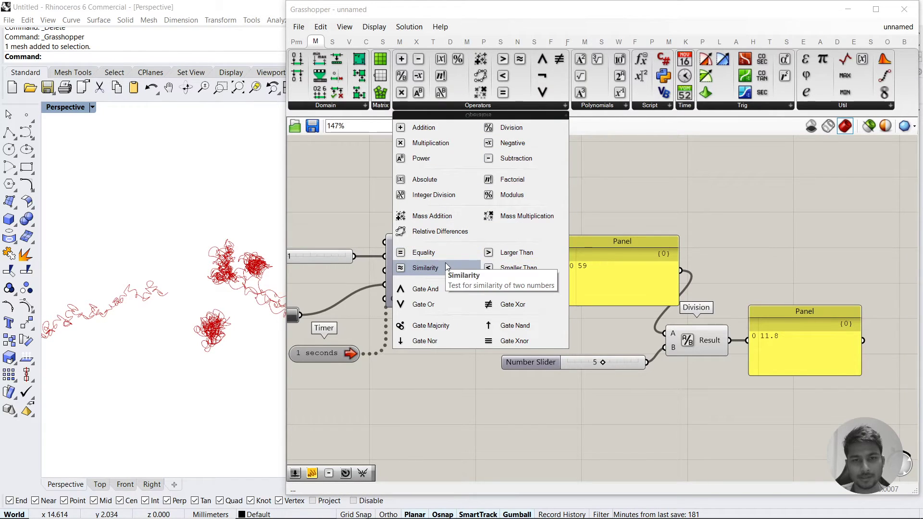
left_click_drag(445, 262, 618, 437)
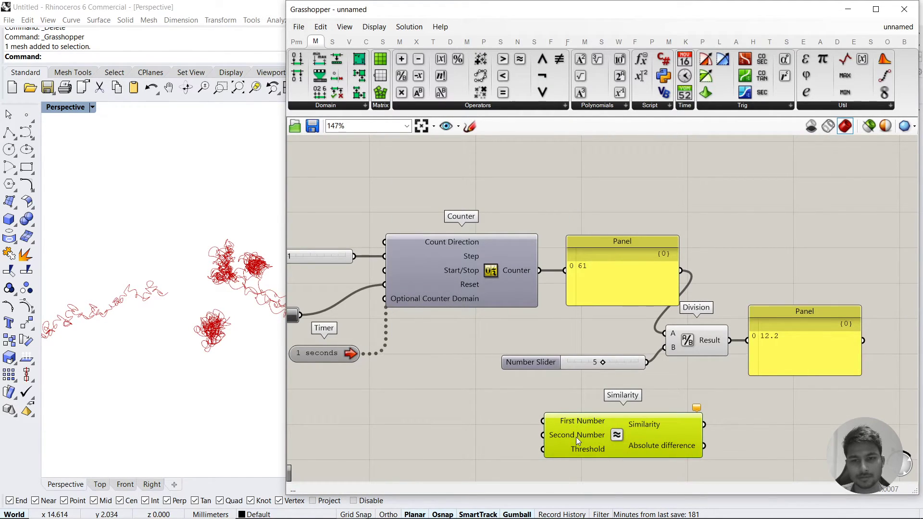
Review the Similarity component's inputs and outputs, and delete it from the canvas
left_click_drag(539, 270, 572, 319)
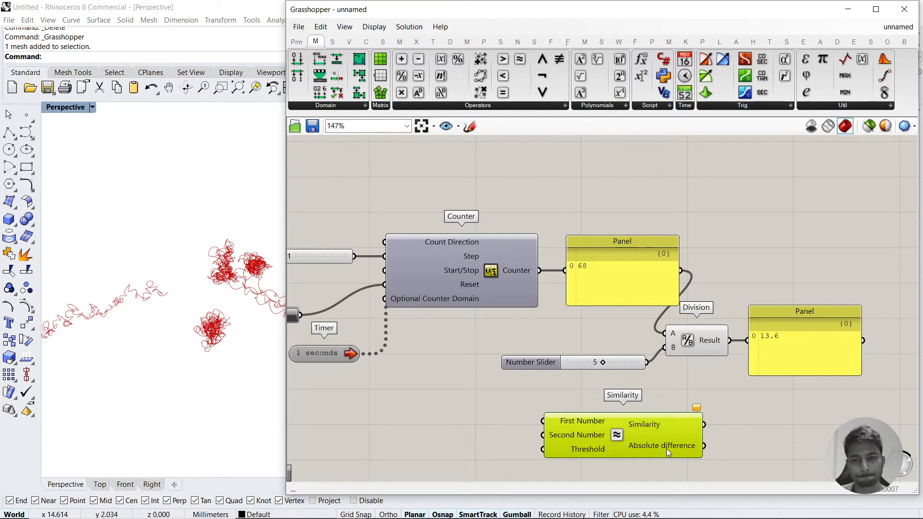
right_click_drag(666, 448, 655, 362)
left_click_drag(692, 342, 634, 416)
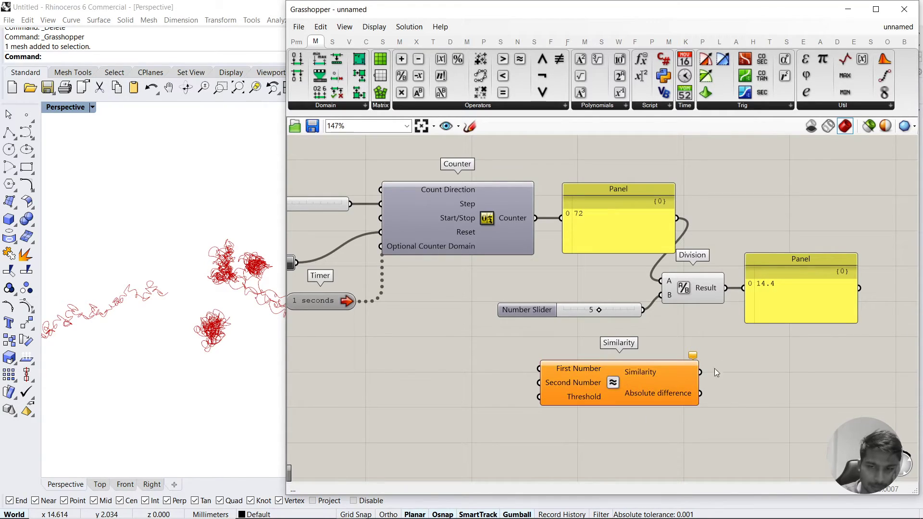
left_click_drag(730, 356, 508, 434)
left_click_drag(752, 329, 504, 421)
left_click_drag(753, 349, 505, 429)
right_click_drag(640, 352, 616, 376)
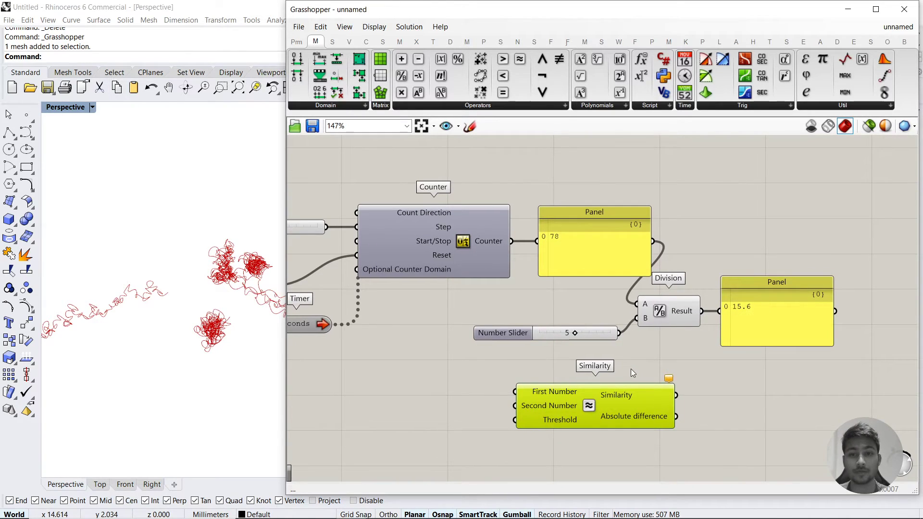
key("Delete")
Line up the Division component and its result Panel with the Counter's output Panel
left_click(695, 248)
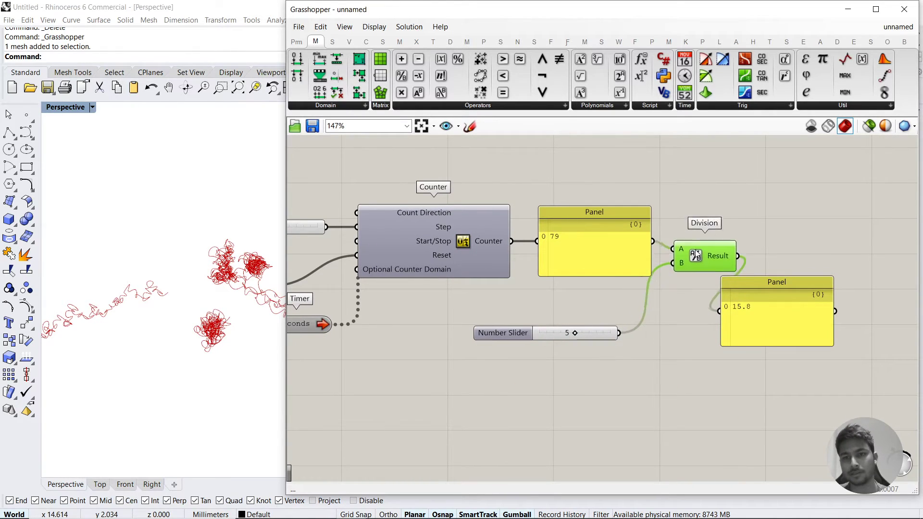
left_click_drag(763, 301, 785, 246)
left_click(753, 305)
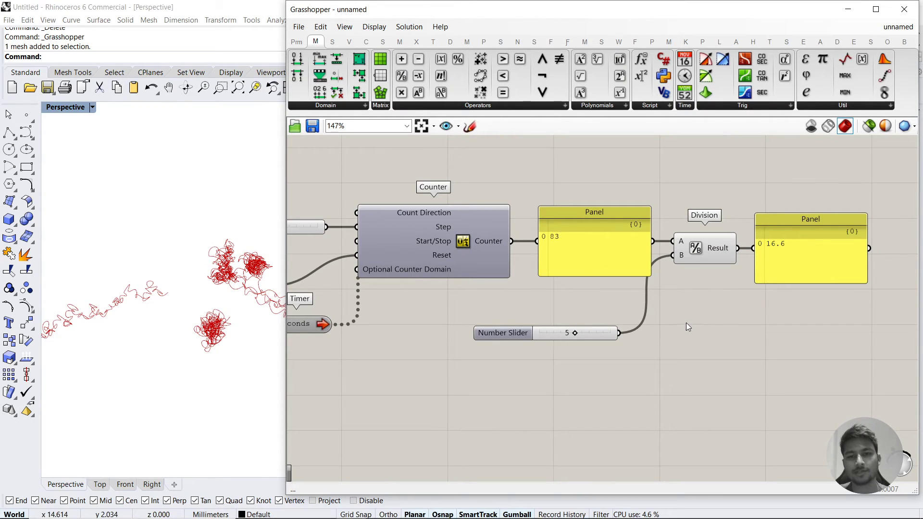
Switch to the Chrome presentation and reread the slide of audience questions
right_click_drag(595, 317, 540, 240)
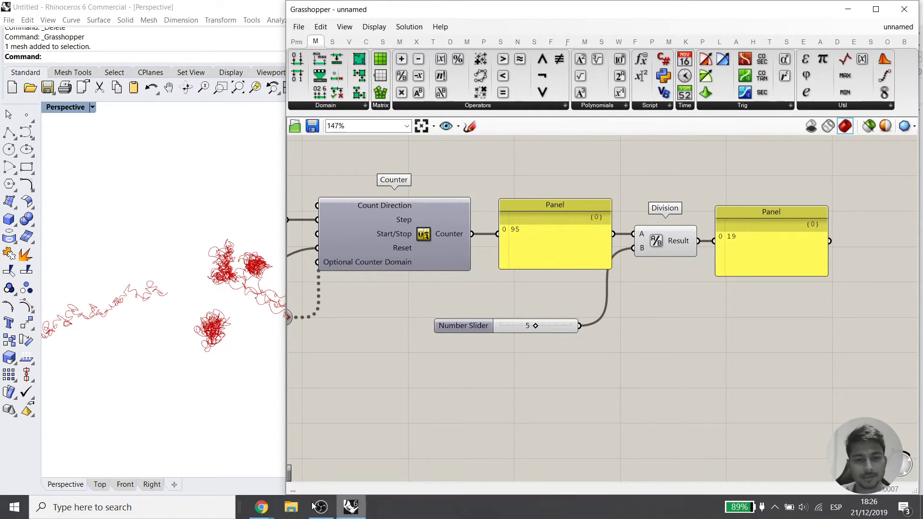
left_click(262, 507)
left_click(266, 481)
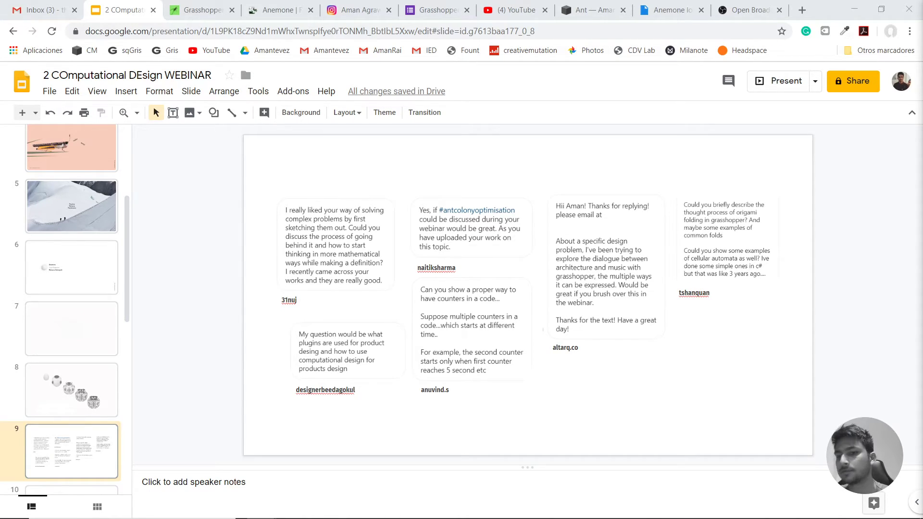
left_click(700, 370)
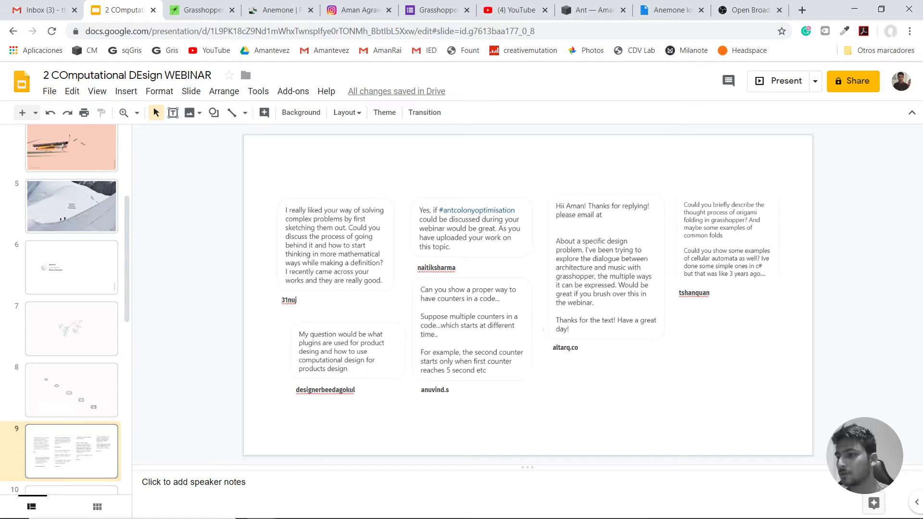
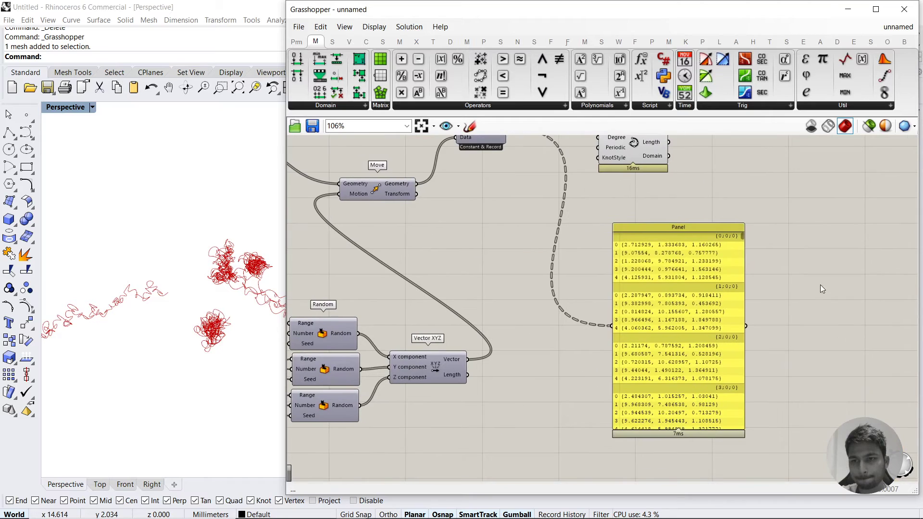
Examine the recorded point branches in the random-walk loop's output Panel through to the last iteration
left_click_drag(742, 235, 737, 427)
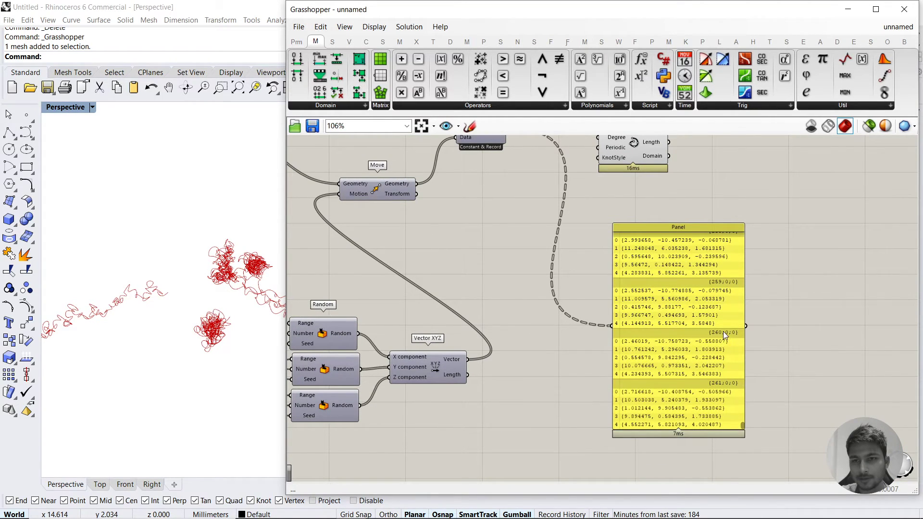
scroll(720, 337, "up", 3)
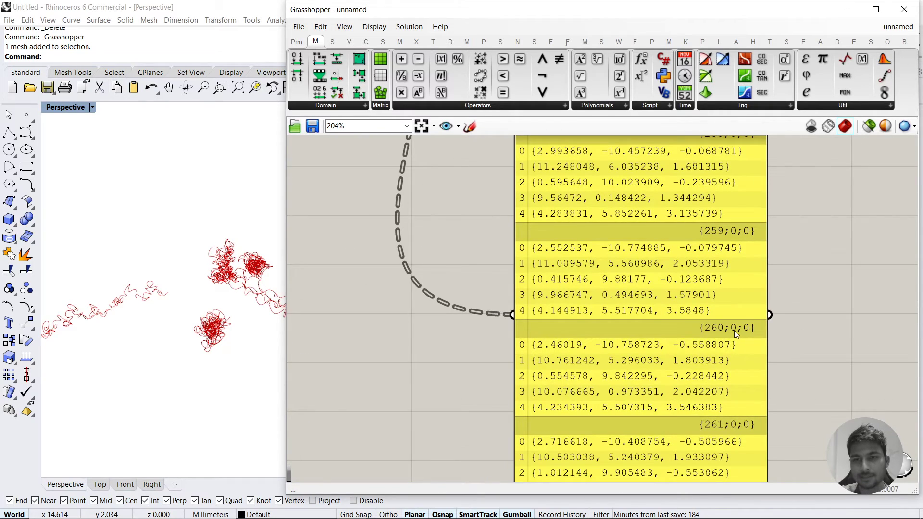
right_click_drag(721, 415, 703, 298)
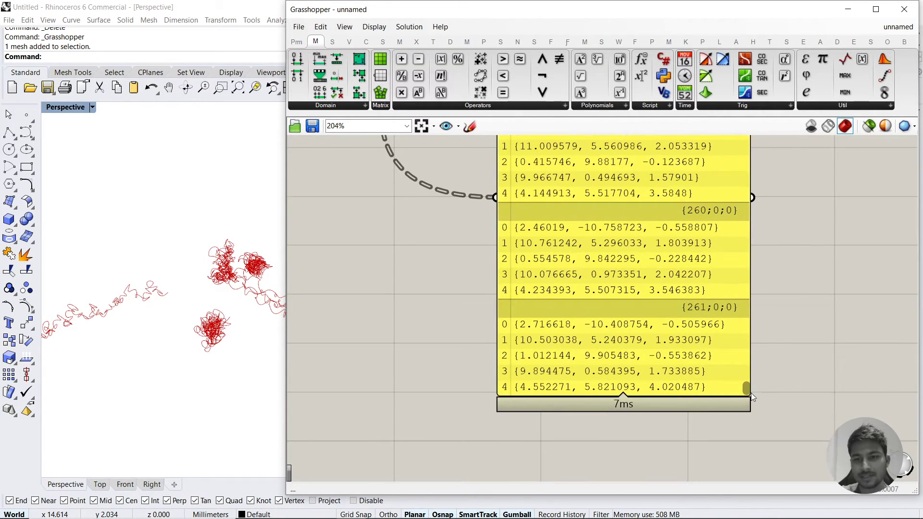
scroll(662, 339, "down", 3)
scroll(734, 328, "down", 1)
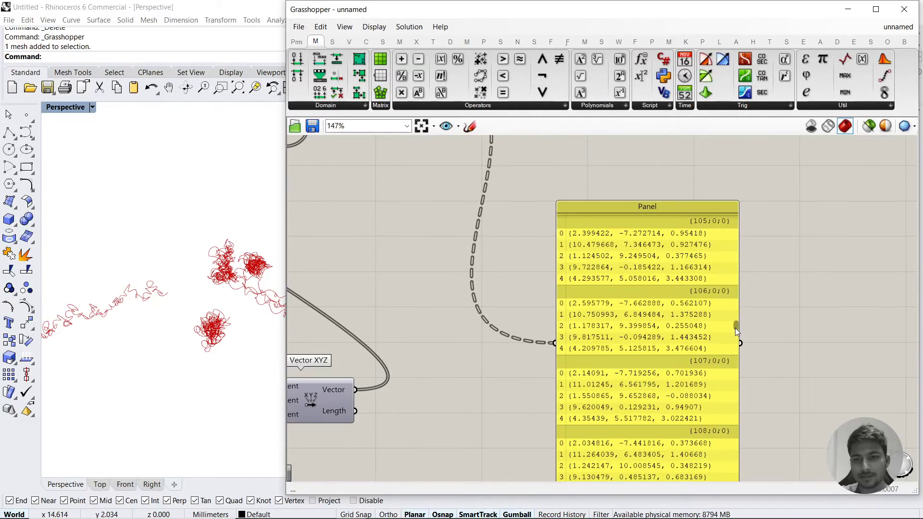
scroll(636, 304, "down", 1)
right_click_drag(636, 304, 663, 361)
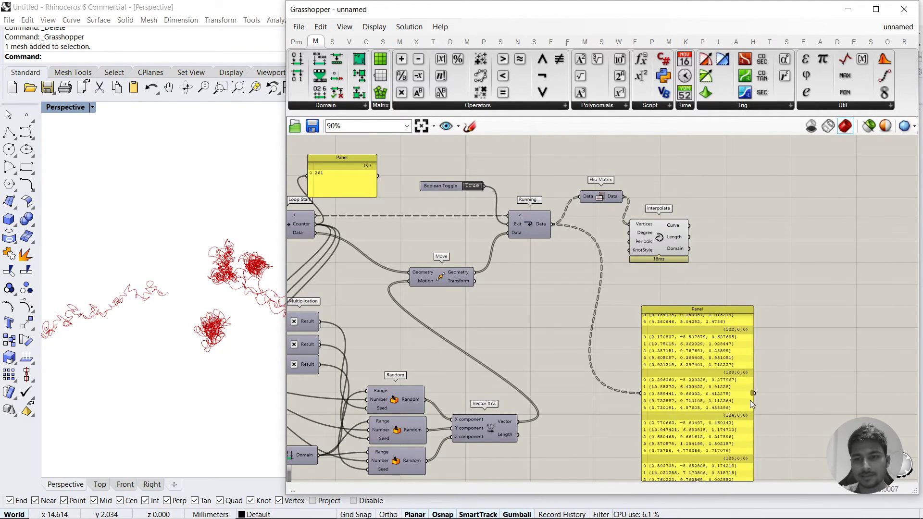
right_click_drag(791, 443, 778, 297)
scroll(740, 351, "up", 2)
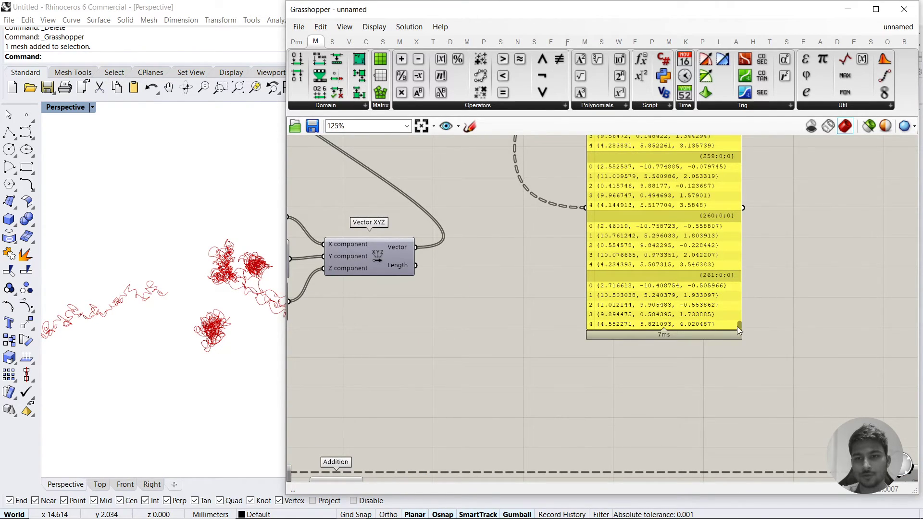
Add an empty Panel below the Simple Mesh component in the Loft loop definition
scroll(690, 337, "down", 3)
right_click_drag(660, 293, 780, 351)
scroll(778, 346, "up", 3)
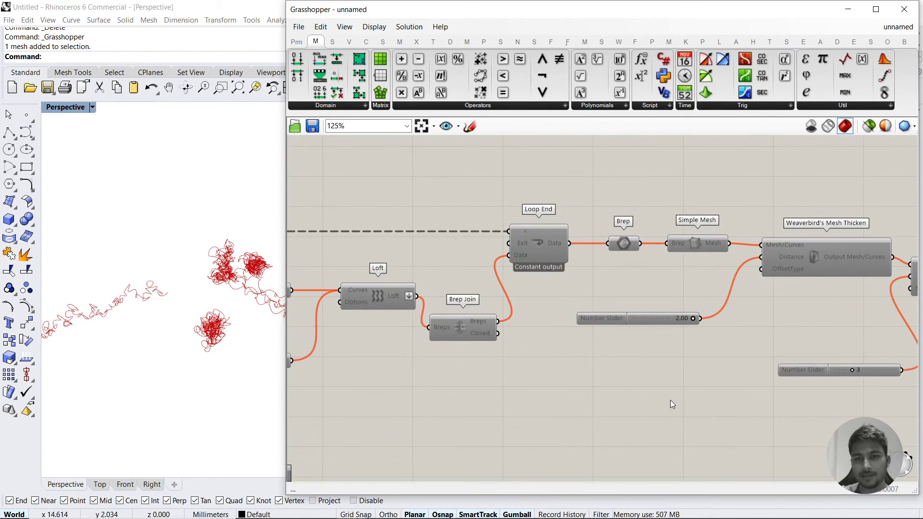
double_click(670, 400)
type("Panel")
key("Return")
scroll(672, 403, "down", 5)
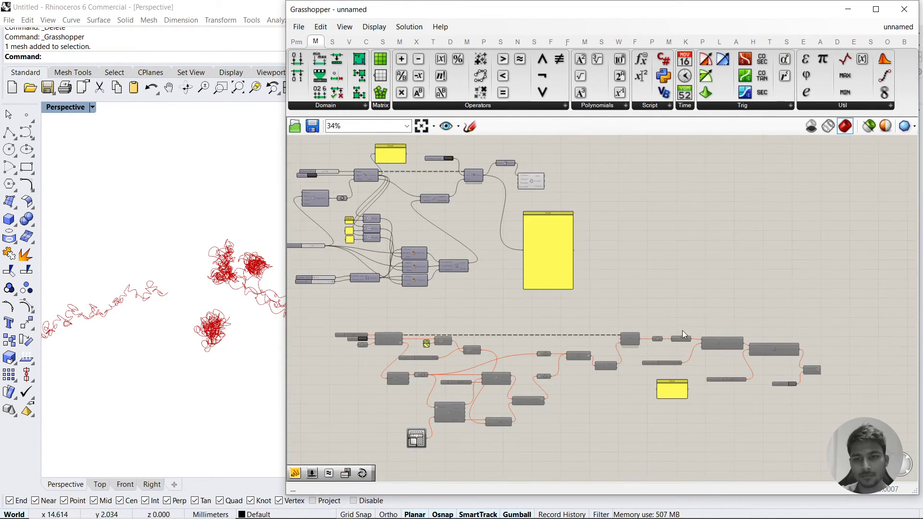
Enable all the disabled components of the Loft loop definition
left_click_drag(403, 320, 802, 416)
middle_click(686, 373)
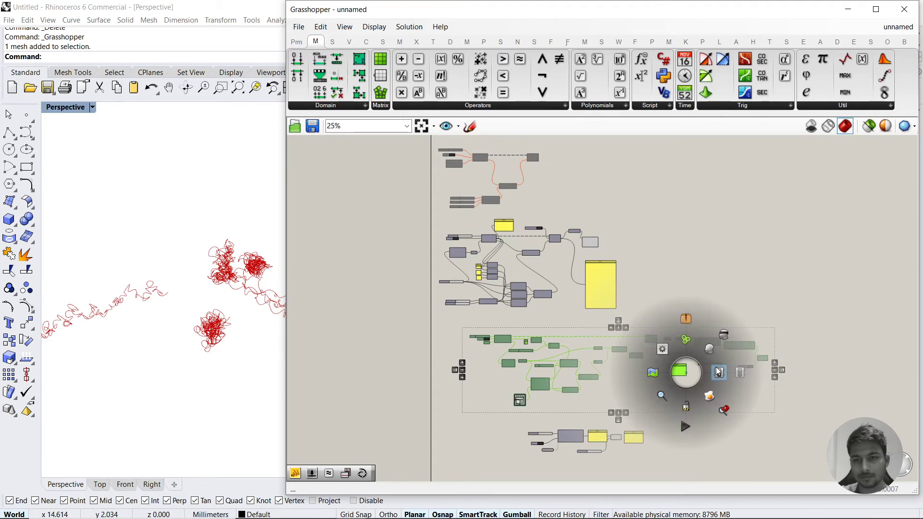
left_click(718, 372)
left_click(702, 386)
scroll(711, 370, "up", 5)
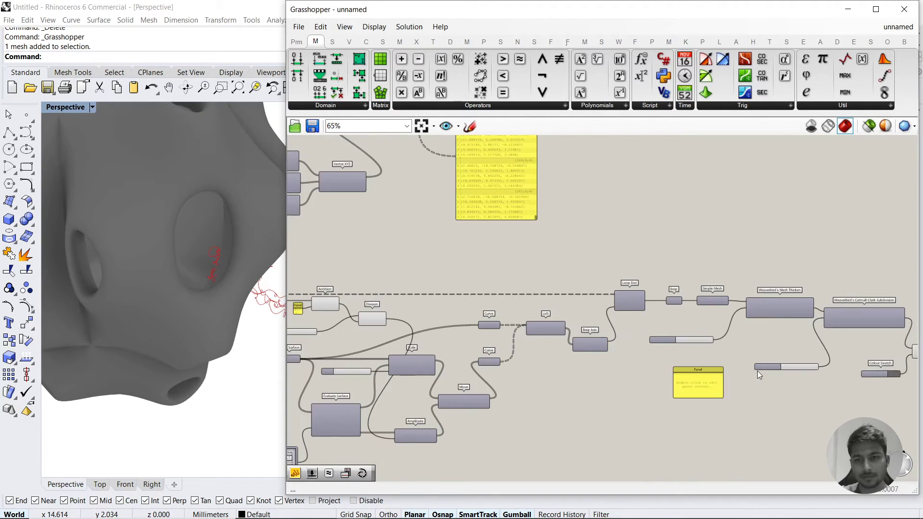
Connect the Loop End's Data output to the new Panel and examine its contents
right_click_drag(757, 371, 667, 356)
scroll(586, 331, "up", 2)
right_click_drag(512, 310, 572, 235)
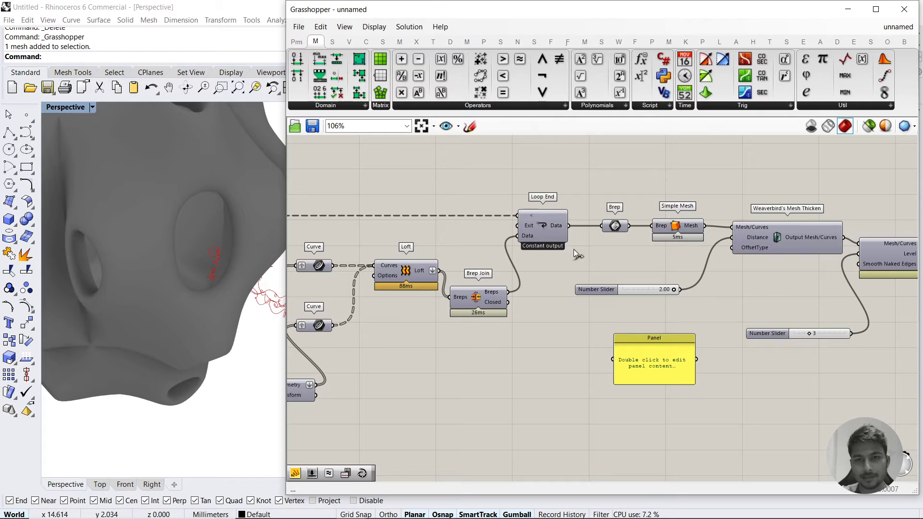
left_click_drag(507, 301, 612, 359)
scroll(678, 344, "up", 4)
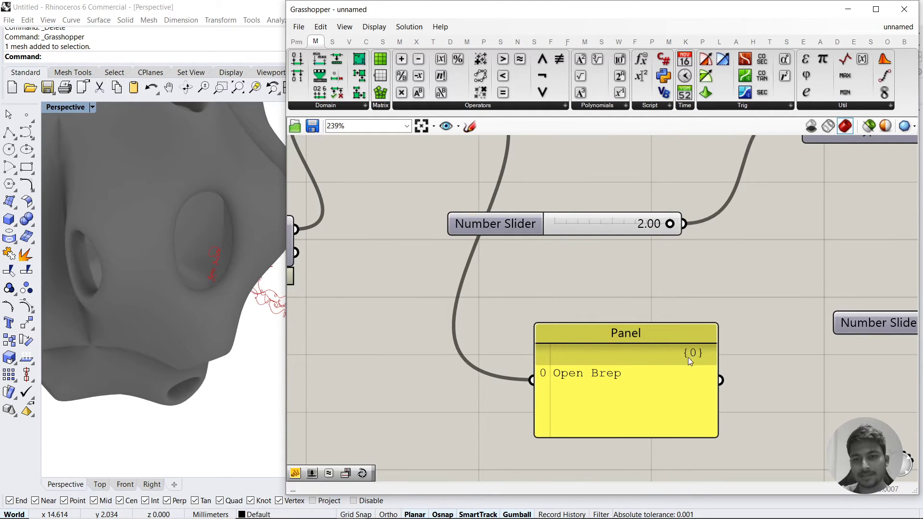
Connect the Brep Join's Breps output to the Panel and examine its branch path and contents
scroll(689, 356, "down", 3)
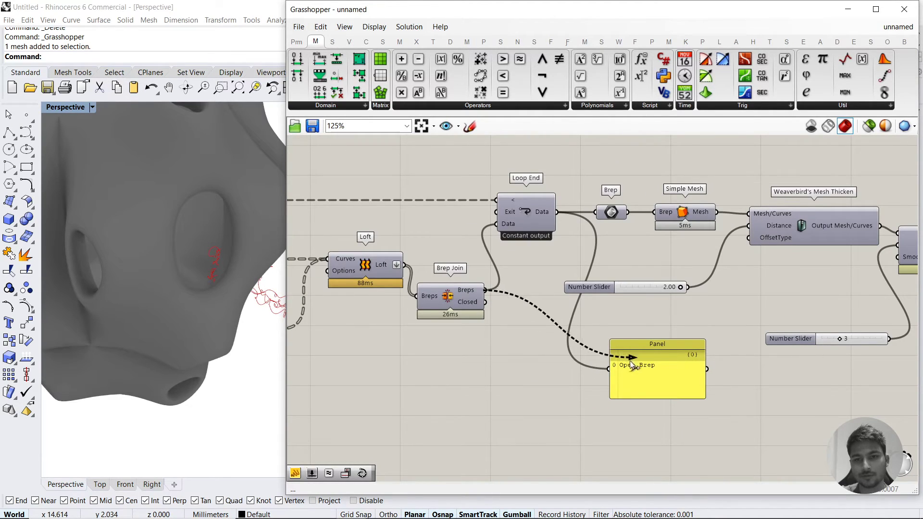
scroll(692, 356, "up", 3)
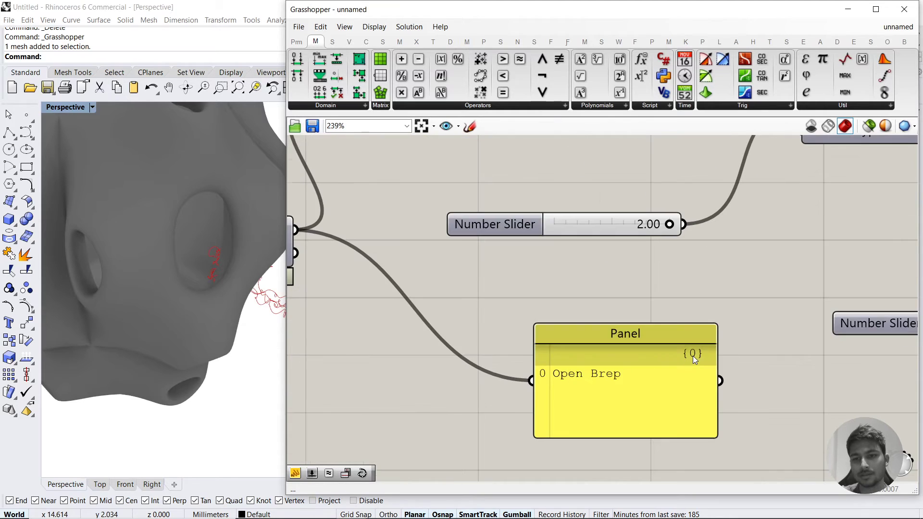
Delete the Panel that displays the Brep output from the Loft loop definition
scroll(693, 355, "down", 6)
left_click_drag(688, 356, 399, 320)
scroll(399, 320, "up", 4)
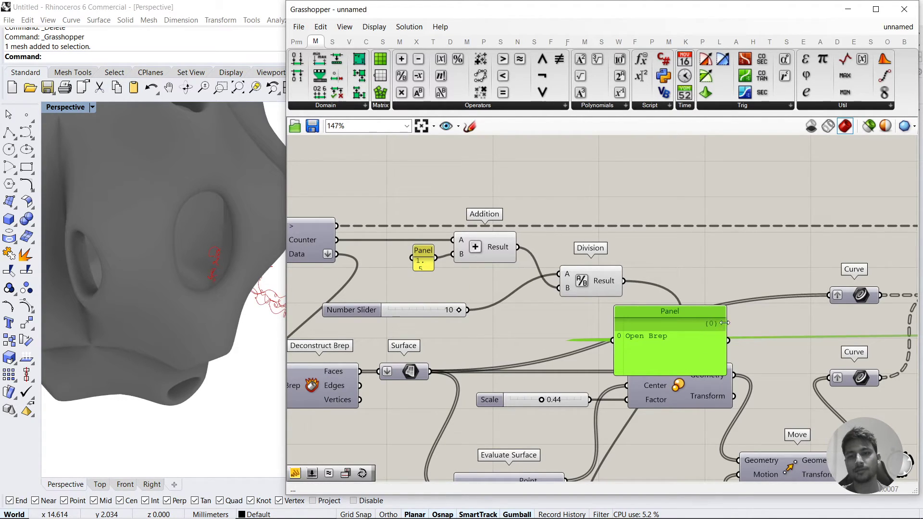
key("Delete")
scroll(796, 336, "down", 1)
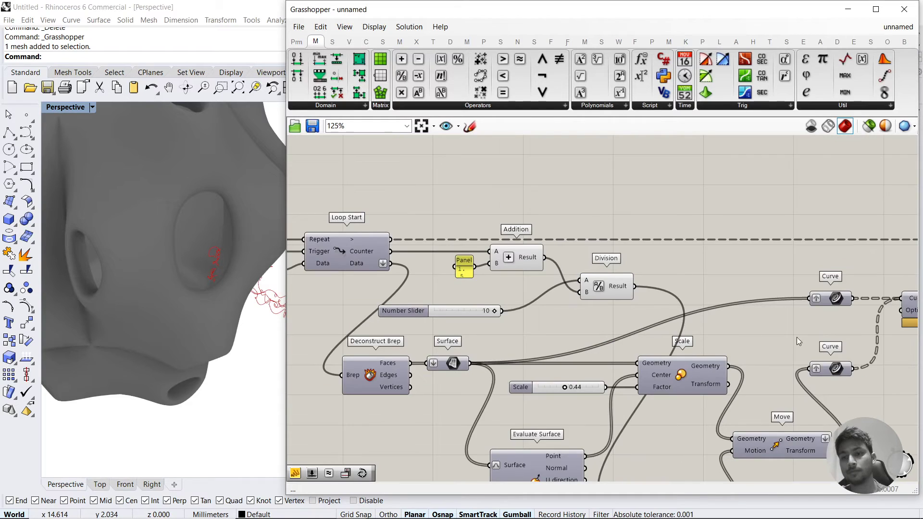
left_click_drag(765, 333, 706, 220)
right_click_drag(812, 285, 658, 285)
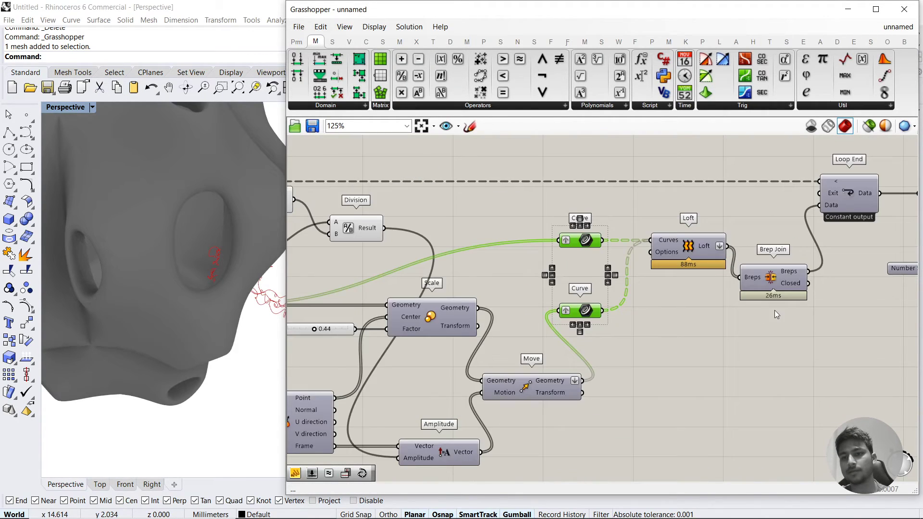
left_click_drag(709, 302, 569, 206)
left_click_drag(707, 353, 568, 219)
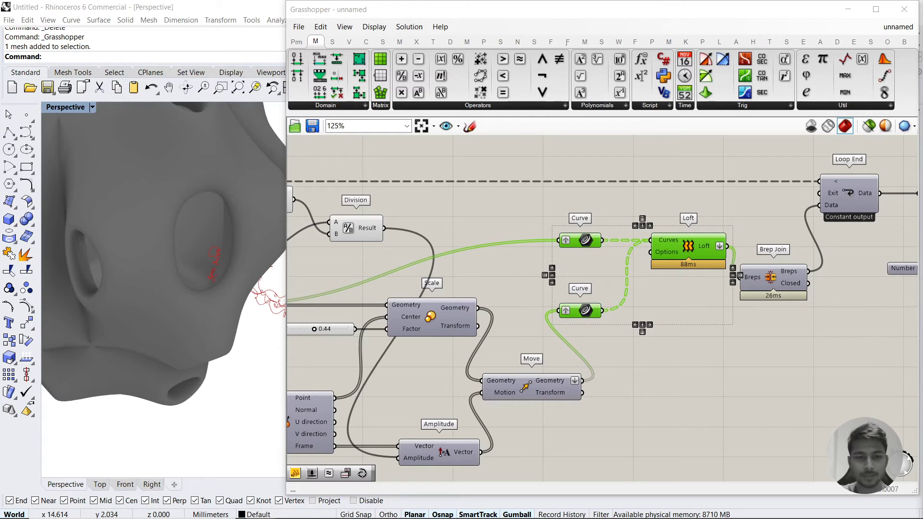
Switch to the webinar slides in the browser and read the audience question about architecture and music with Grasshopper
mouse_move(262, 512)
left_click(238, 437)
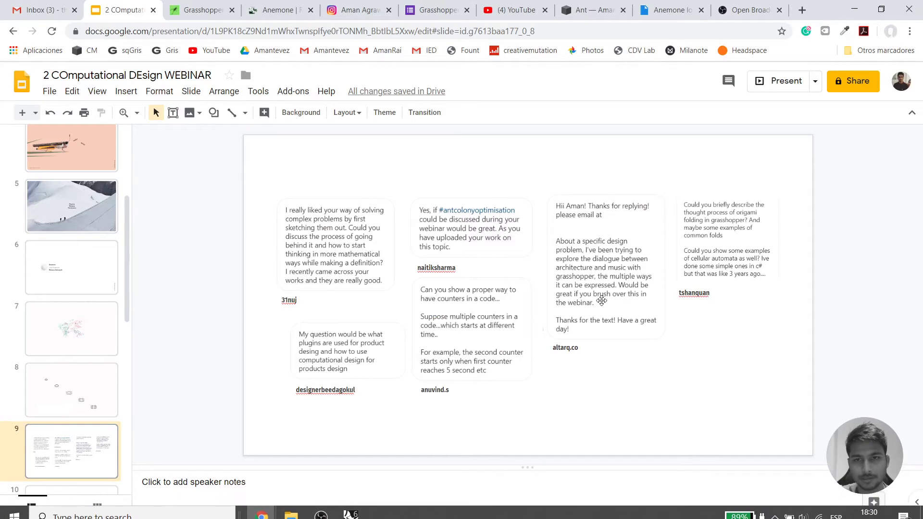
left_click(601, 301)
left_click(603, 393)
left_click(603, 228)
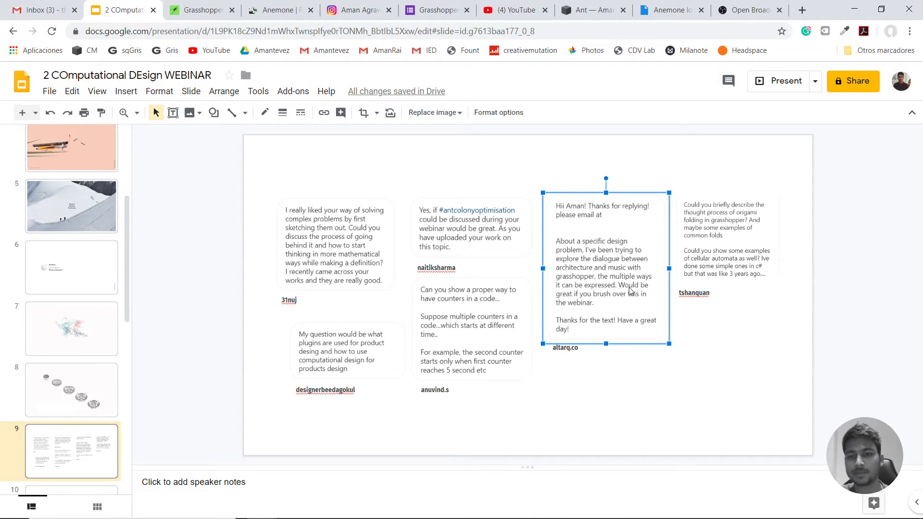
left_click(607, 384)
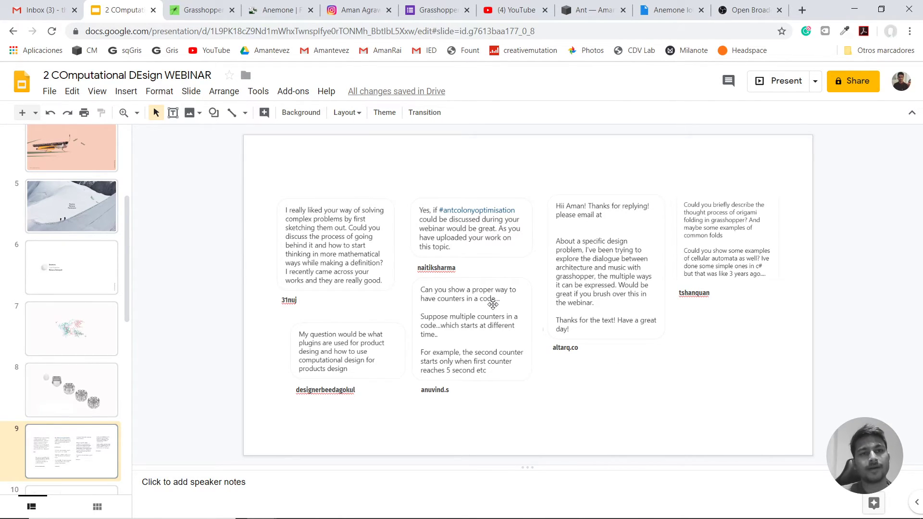
Return to Grasshopper and place a Sound Capture component above the Loft loop
left_click(358, 515)
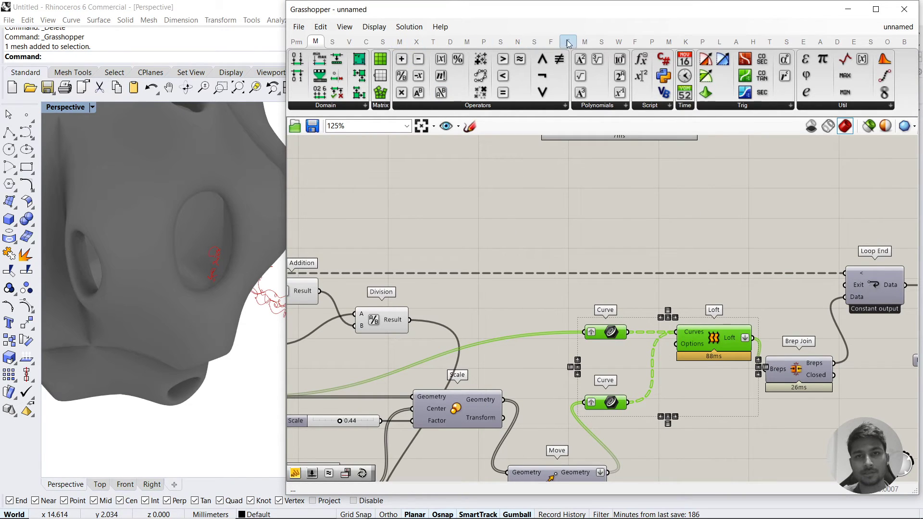
double_click(517, 203)
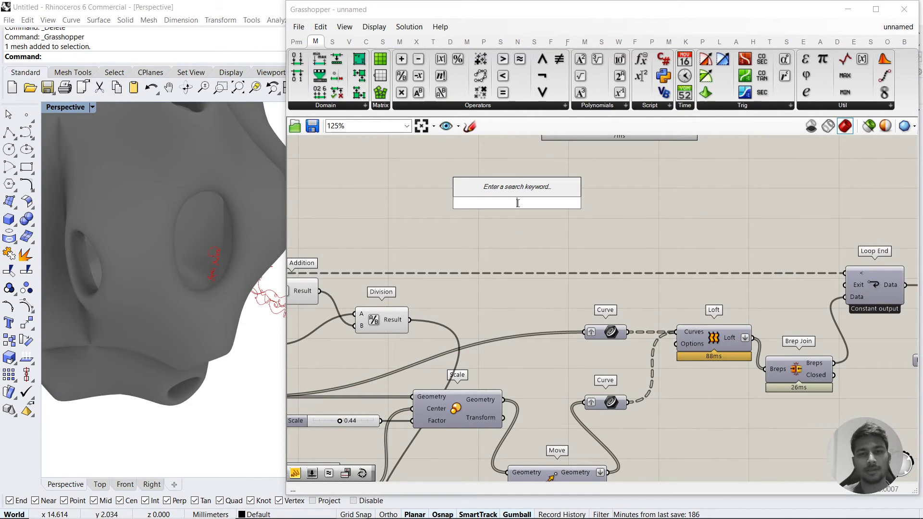
left_click(558, 42)
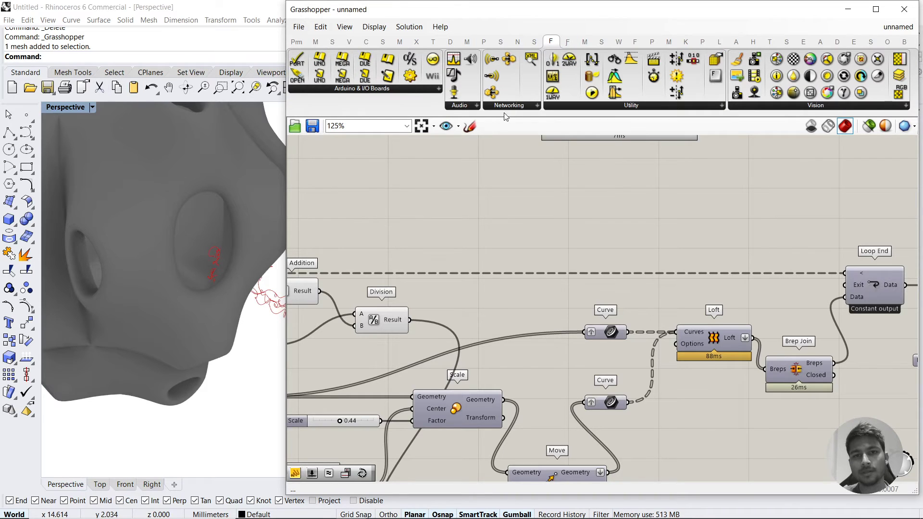
left_click(460, 105)
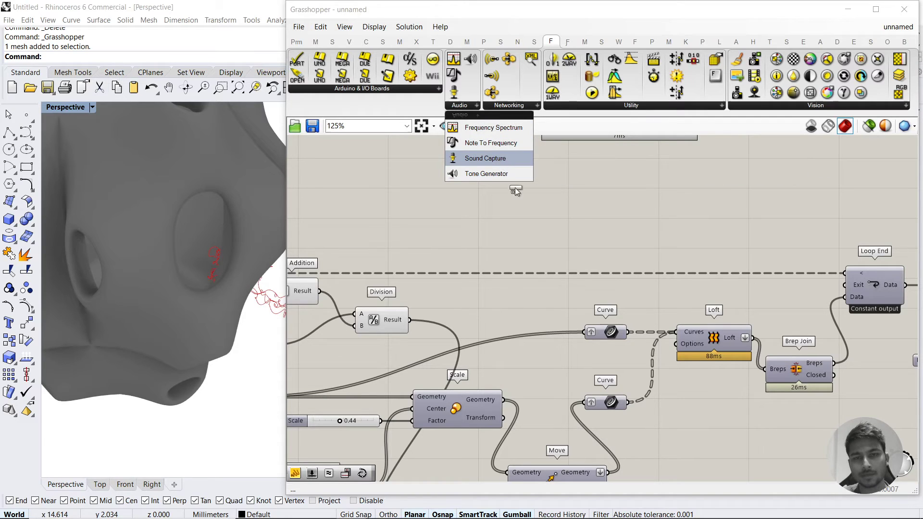
left_click(485, 158)
left_click(518, 212)
Add a Panel beside the Sound Capture component and connect it to the Volume output
double_click(695, 198)
type("//")
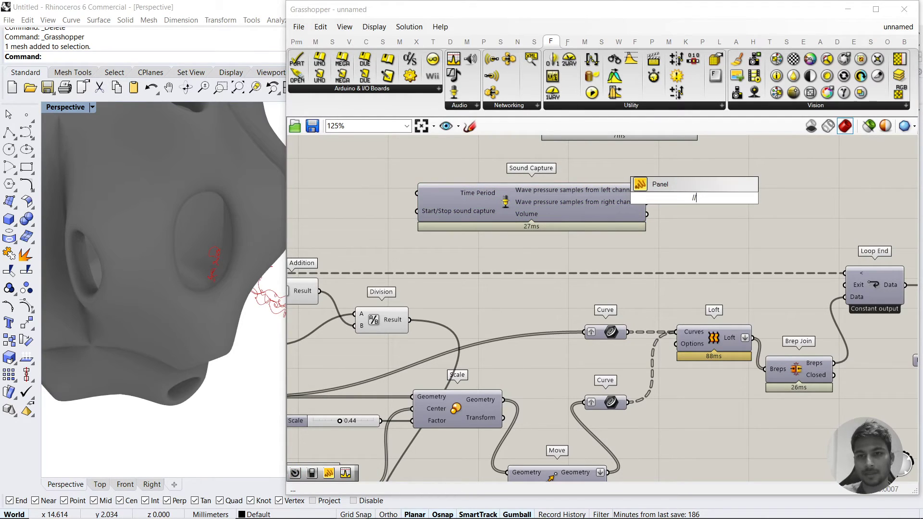
key("Return")
mouse_move(665, 212)
left_mouse_down()
mouse_move(687, 213)
mouse_move(669, 203)
left_mouse_up()
Add a Boolean Toggle wired to the Start/Stop sound capture input and set it to True
right_click_drag(578, 247, 641, 239)
double_click(438, 208)
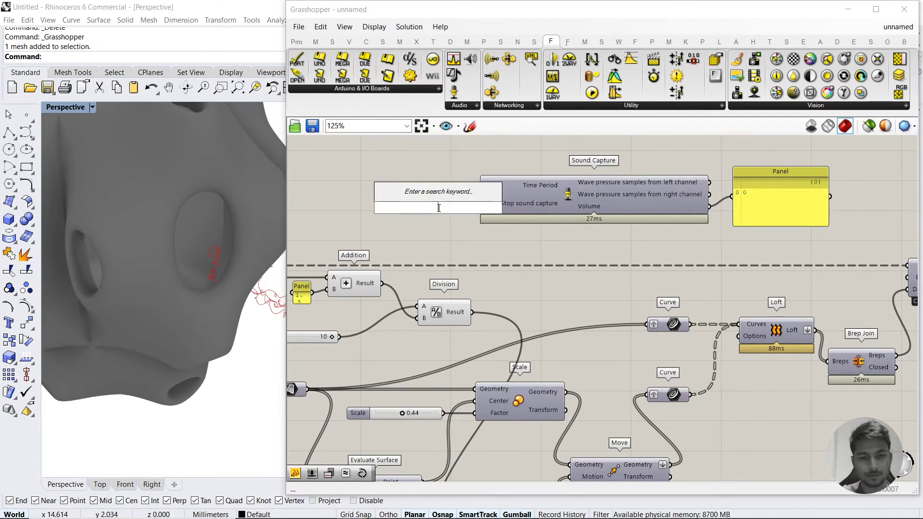
type("t")
key("BackSpace")
type("bool")
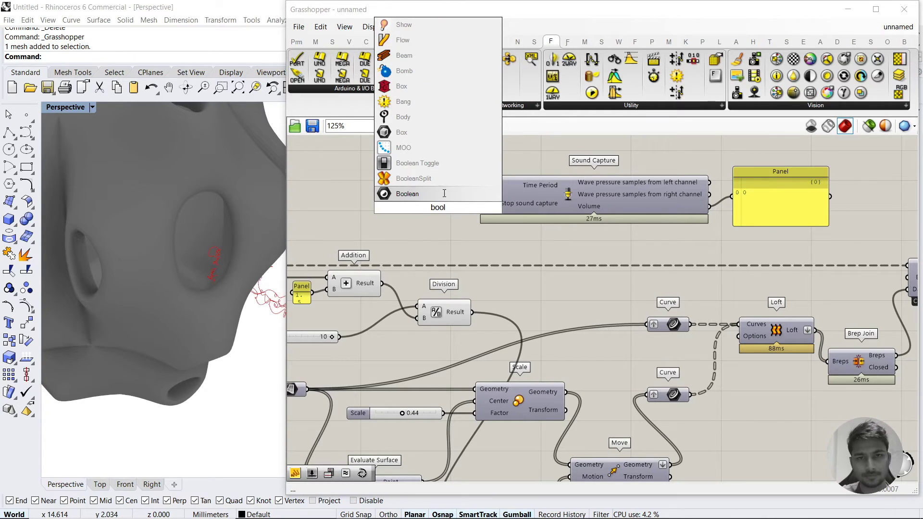
left_click(439, 166)
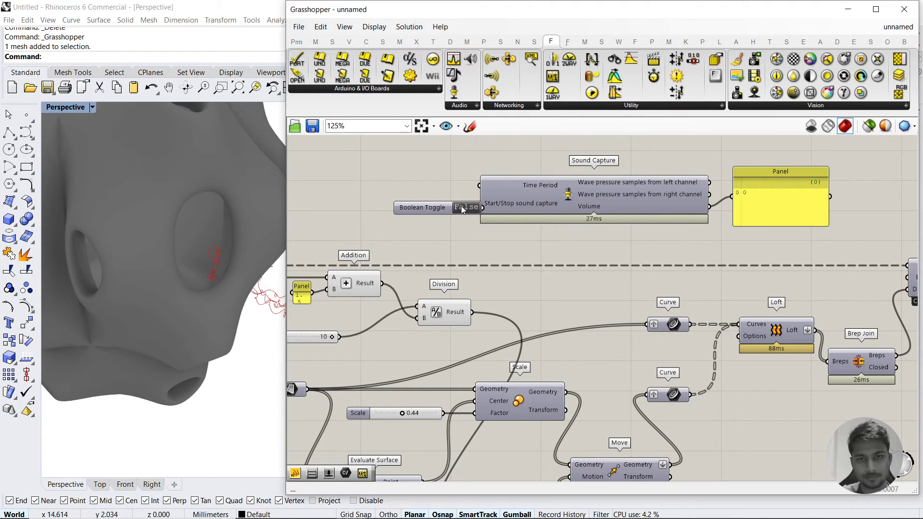
double_click(443, 204)
Add a Timer below the Sound Capture component and attach it to that component
double_click(600, 260)
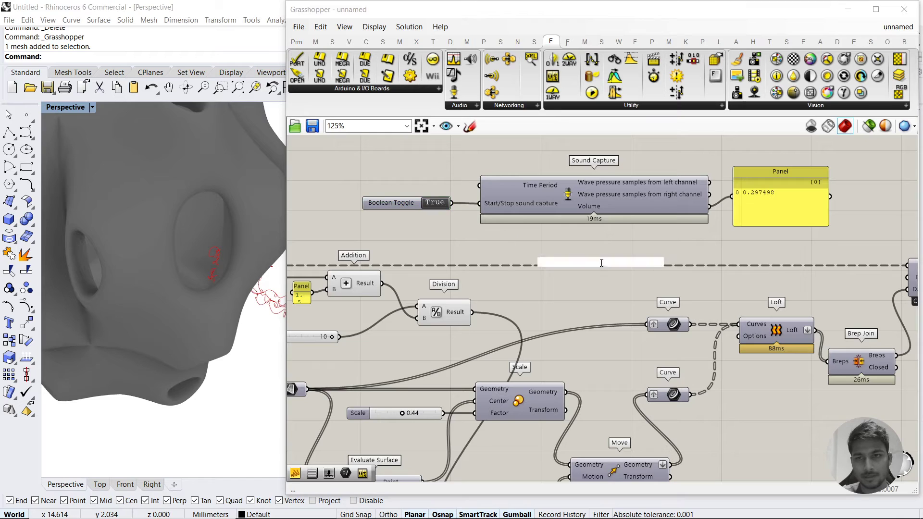
type("timer")
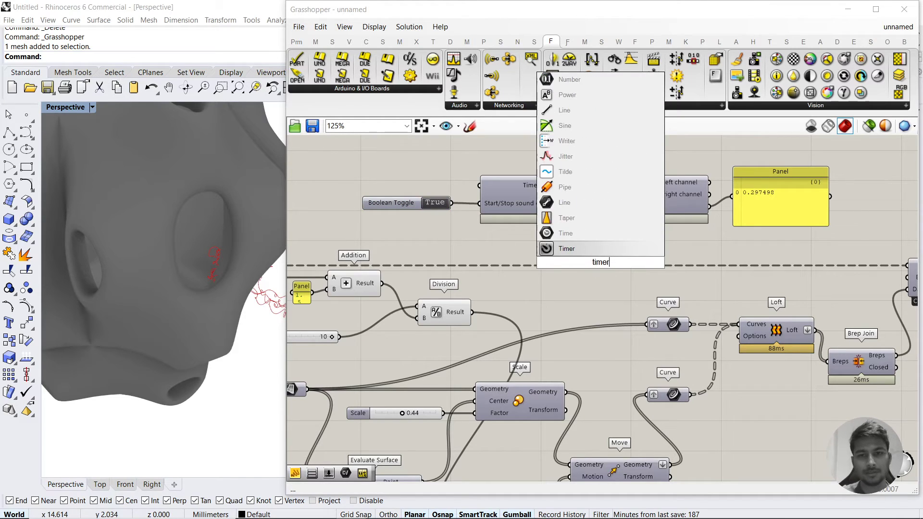
left_click(599, 254)
left_click_drag(629, 262, 642, 222)
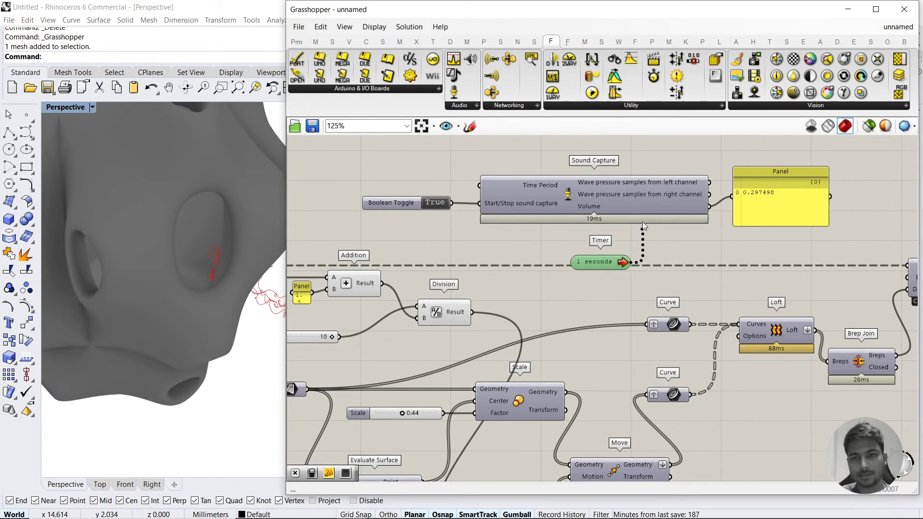
Set the Timer's interval to 20 ms and examine the live volume reading in the Panel
right_click(607, 265)
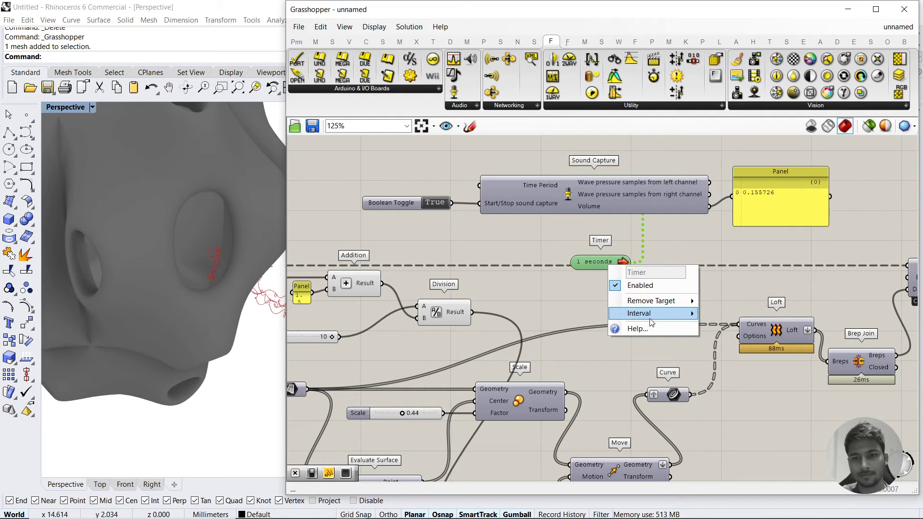
mouse_move(672, 313)
left_click(722, 315)
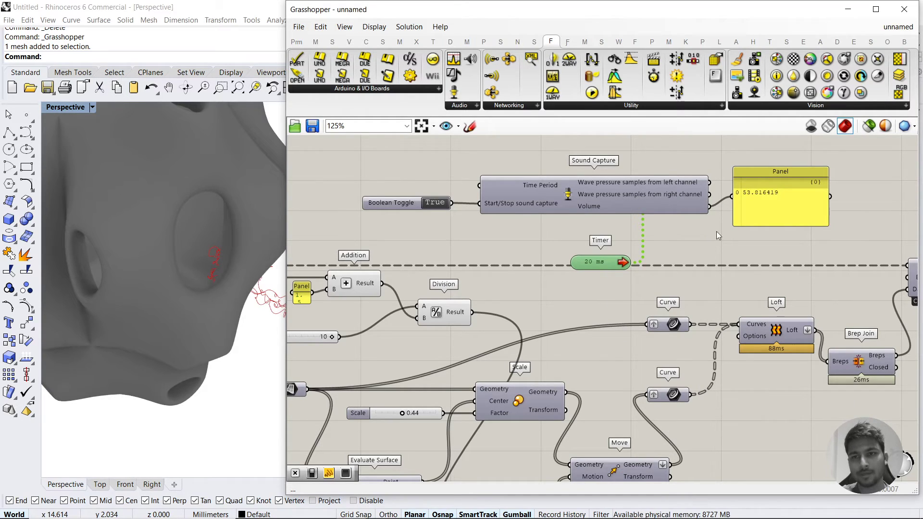
scroll(747, 200, "up", 6)
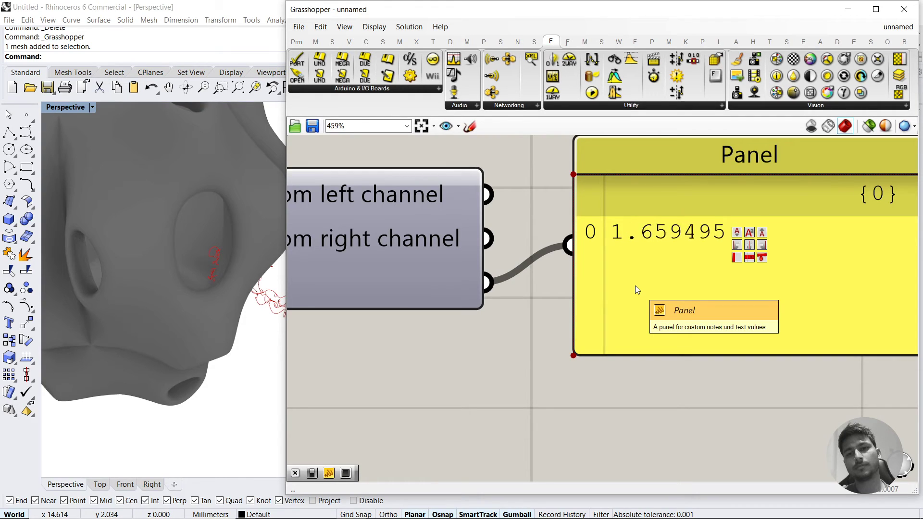
scroll(578, 335, "down", 5)
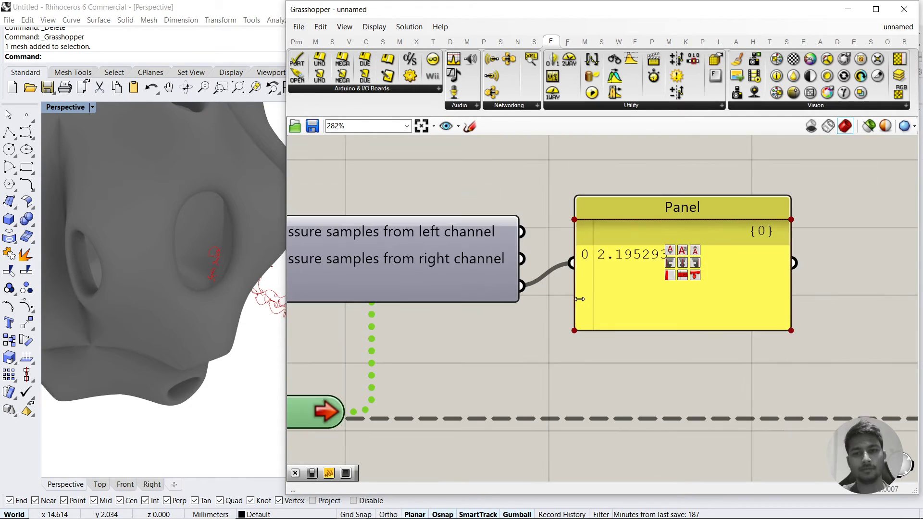
Delete the Sound Capture component with its Timer and Panel, as well as the Boolean Toggle
scroll(648, 324, "down", 1)
left_click_drag(717, 354, 485, 261)
key("Delete")
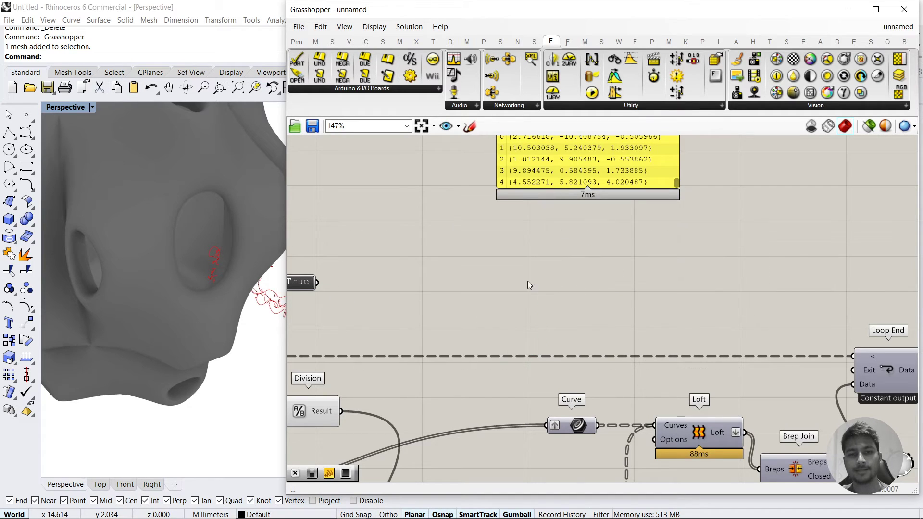
right_click_drag(376, 265, 480, 261)
left_click_drag(480, 261, 374, 304)
key("Delete")
scroll(506, 245, "down", 3)
right_click_drag(621, 332, 581, 262)
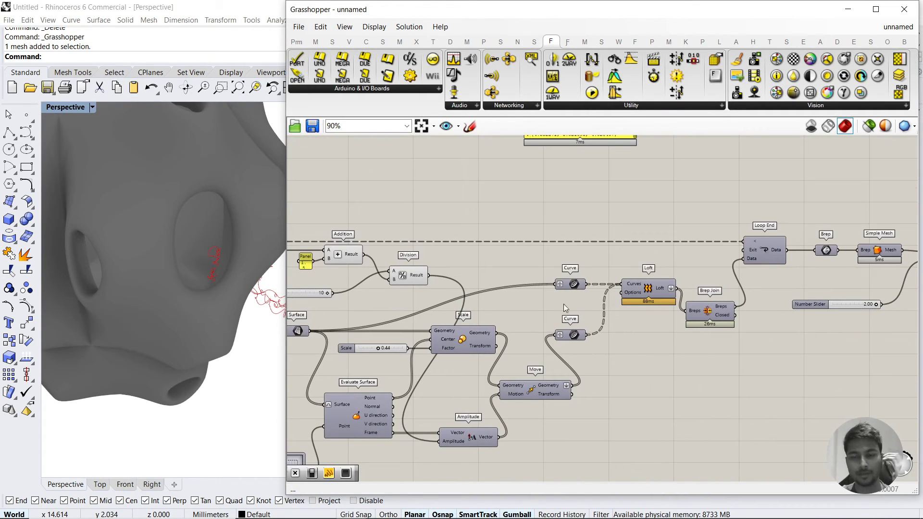
right_click_drag(497, 319, 638, 303)
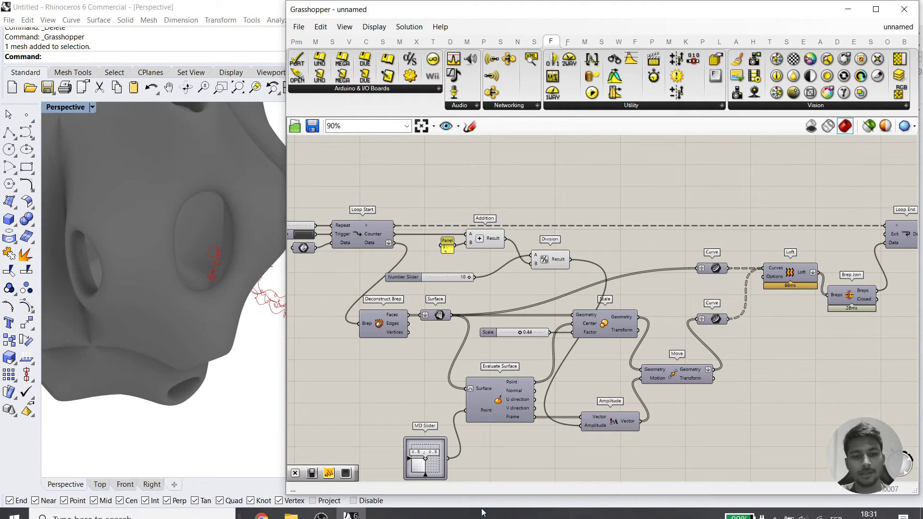
Switch to the creativemutation Instagram profile in the browser, open the red-and-black wireframe grid post and go to its music animation
left_click(261, 507)
left_click(254, 467)
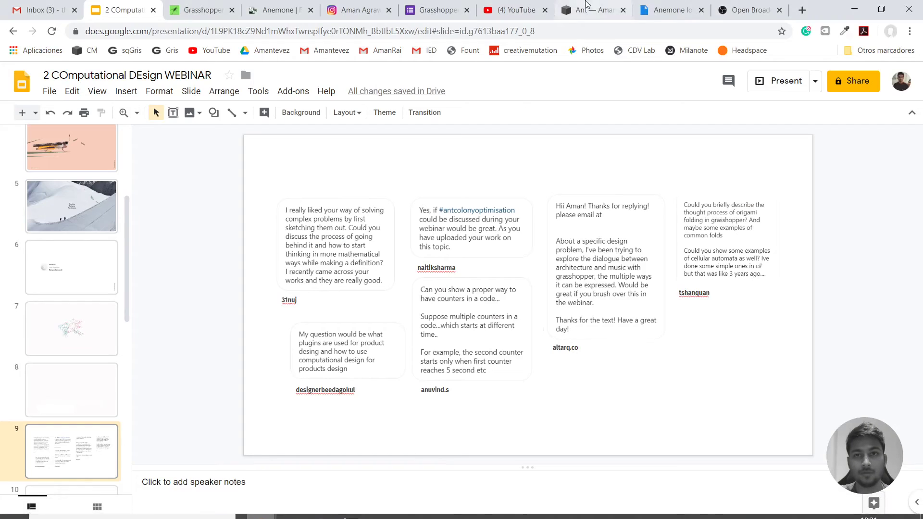
left_click(332, 12)
scroll(316, 255, "down", 14)
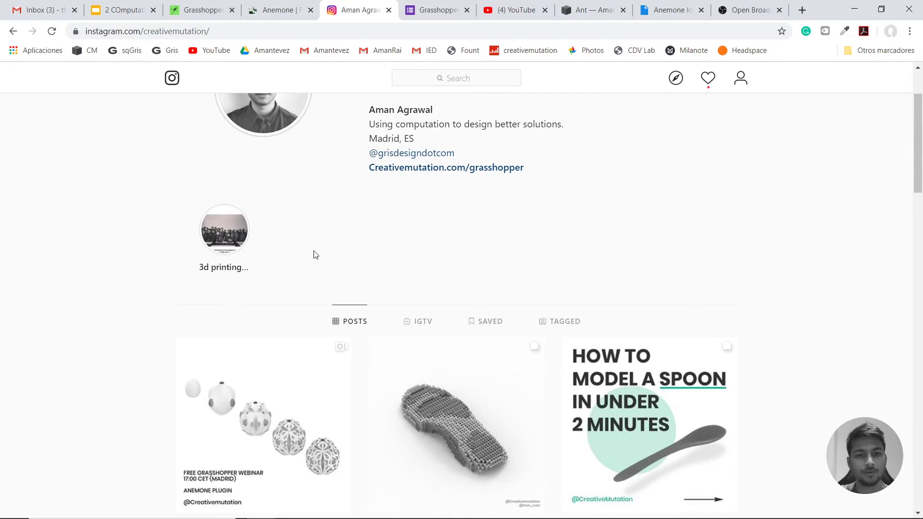
scroll(342, 280, "down", 20)
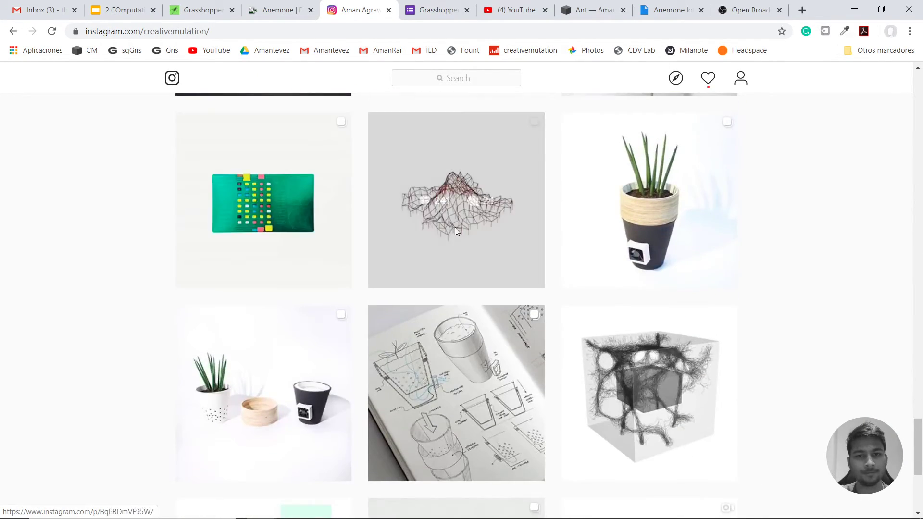
left_click(455, 227)
left_click(374, 280)
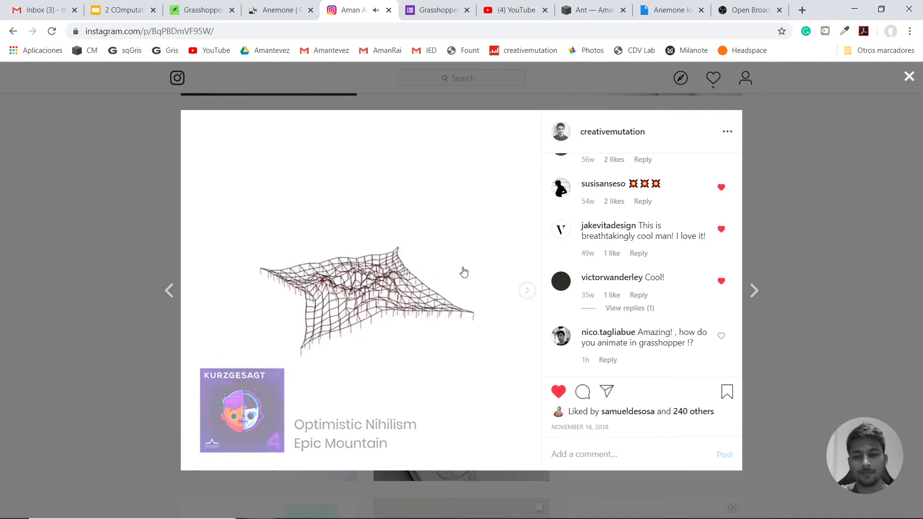
Lower the system volume to 14 while the wireframe animation plays
key("XF86AudioLowerVolume")
key("XF86AudioLowerVolume")
key("XF86AudioLowerVolume")
key("XF86AudioLowerVolume")
key("XF86AudioLowerVolume")
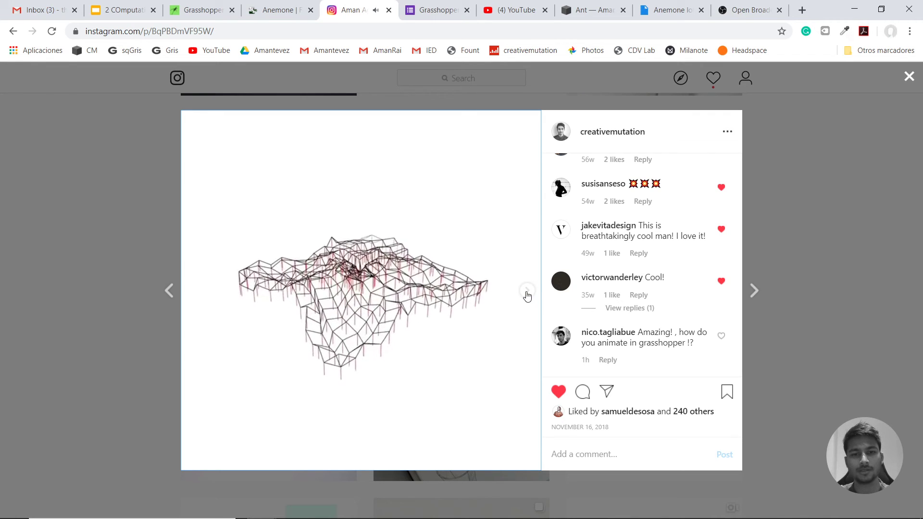
key("XF86AudioLowerVolume")
key("XF86AudioLowerVolume")
key("XF86AudioLowerVolume")
key("XF86AudioLowerVolume")
key("XF86AudioLowerVolume")
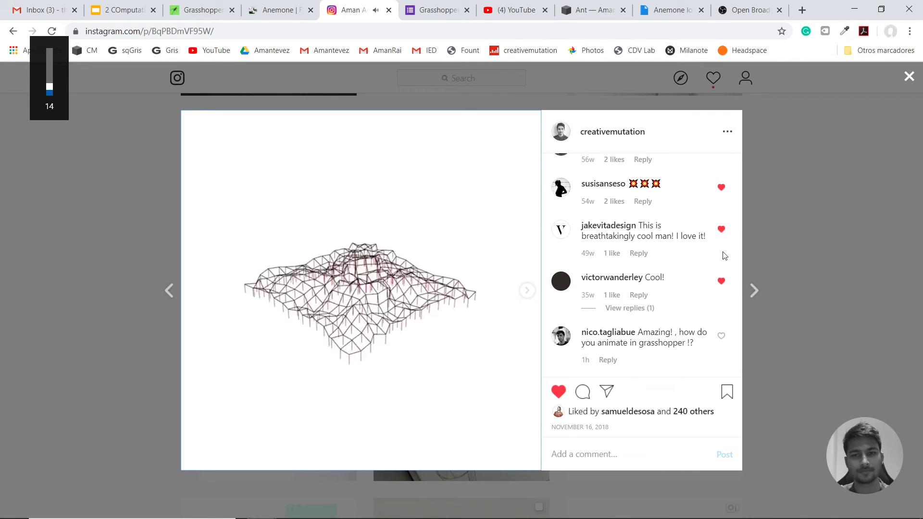
Close the wireframe animation post and look through the creativemutation profile's post grid
left_click(753, 247)
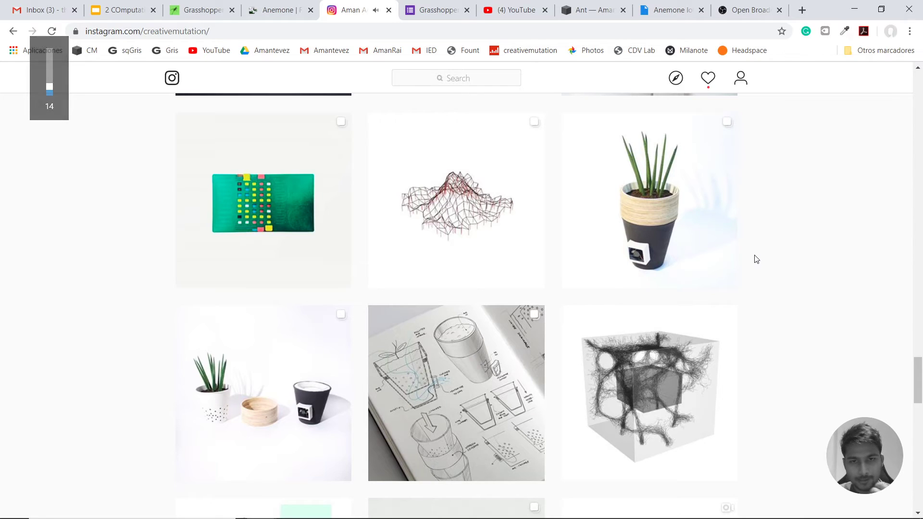
scroll(730, 281, "down", 5)
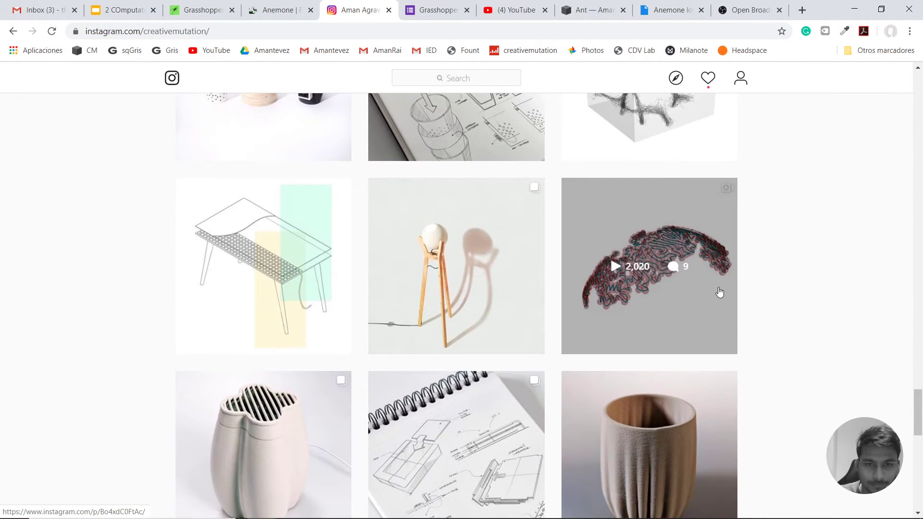
scroll(691, 301, "up", 20)
scroll(682, 302, "up", 15)
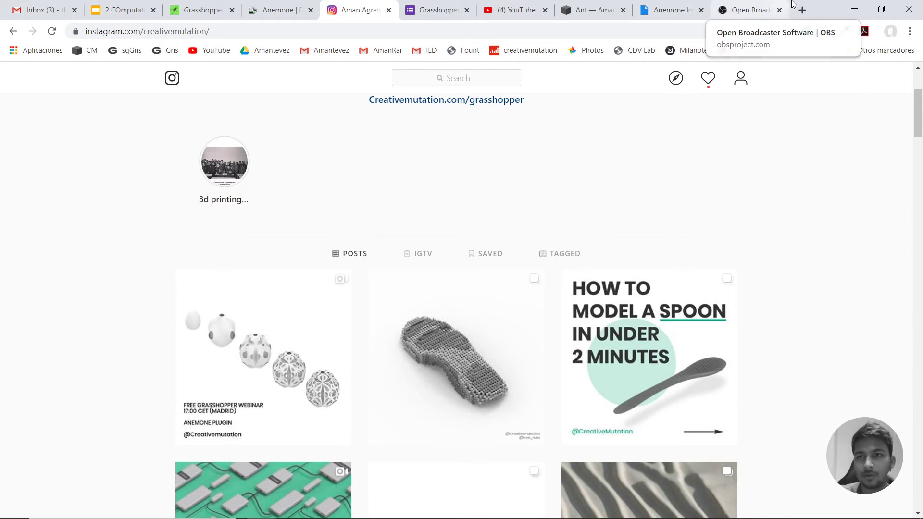
Search Google for "mosquito food4rhino" in a new browser tab and open the Mosquito - Media 4 Grasshopper page
left_click(799, 9)
type("mosquito")
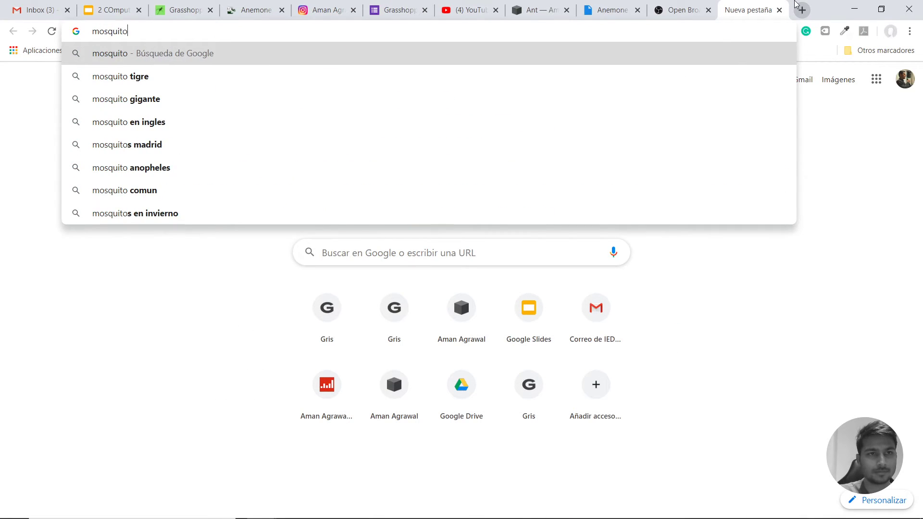
key("Return")
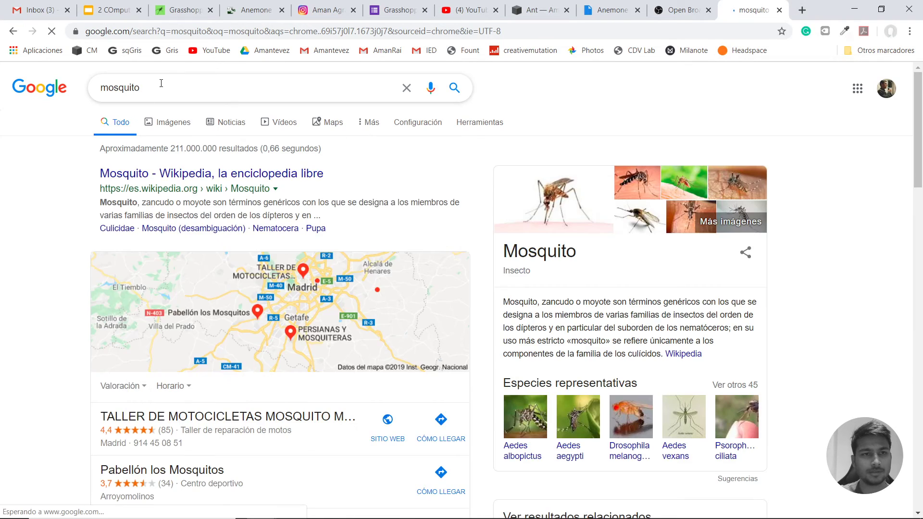
left_click(162, 84)
type("foo")
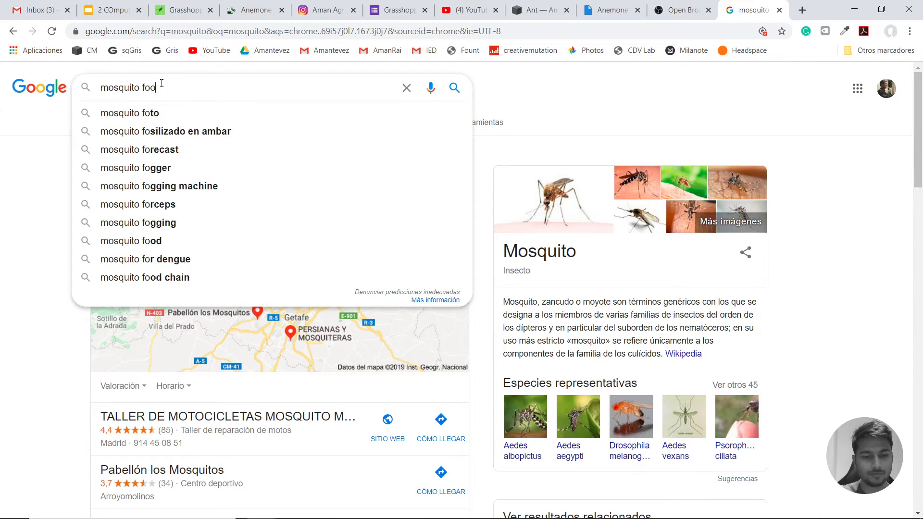
type("d4")
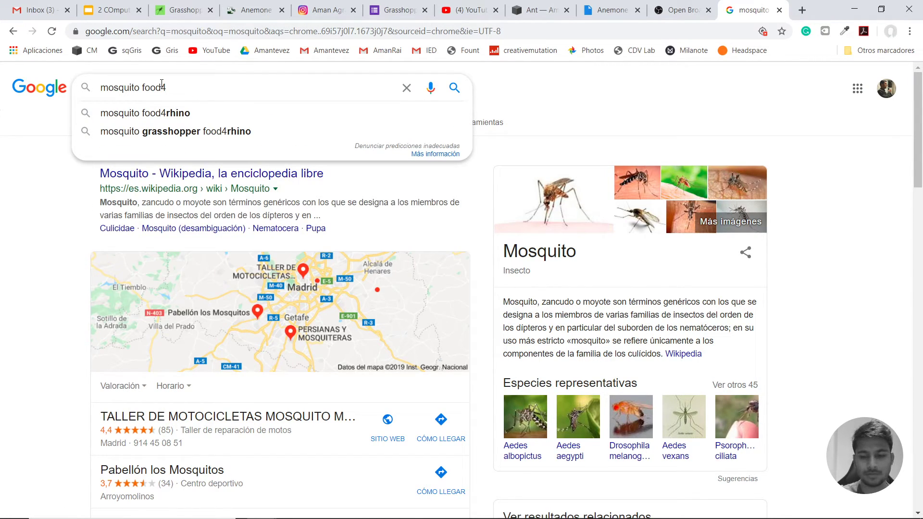
left_click(162, 112)
left_click(149, 174)
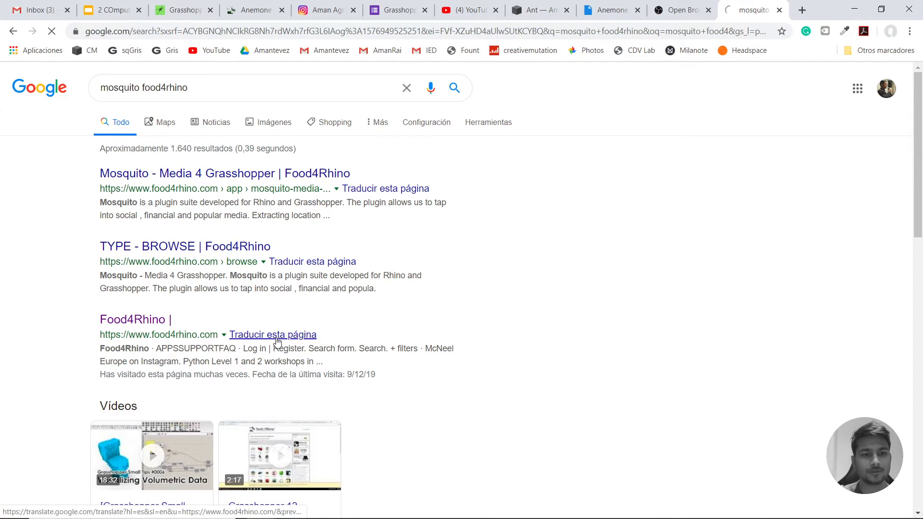
Examine the Mosquito plugin's description, image gallery and downloads on Food4Rhino
scroll(327, 321, "down", 8)
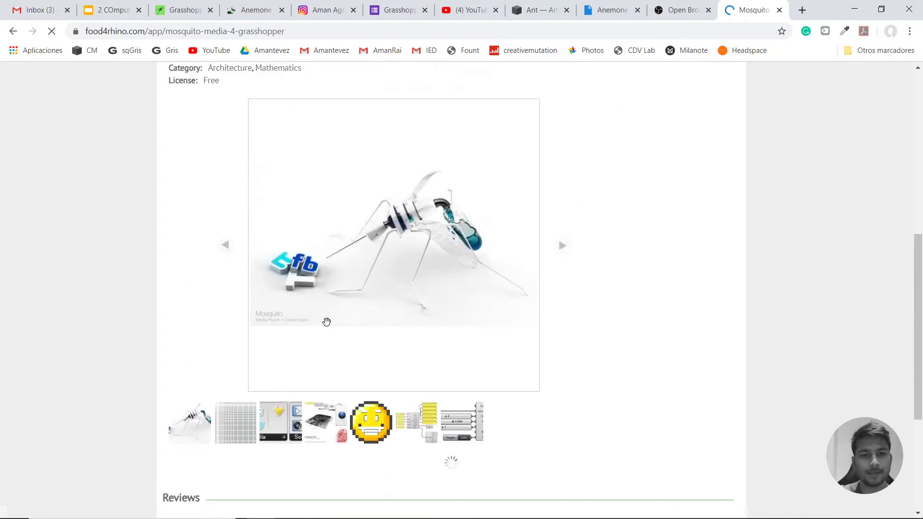
scroll(326, 321, "down", 5)
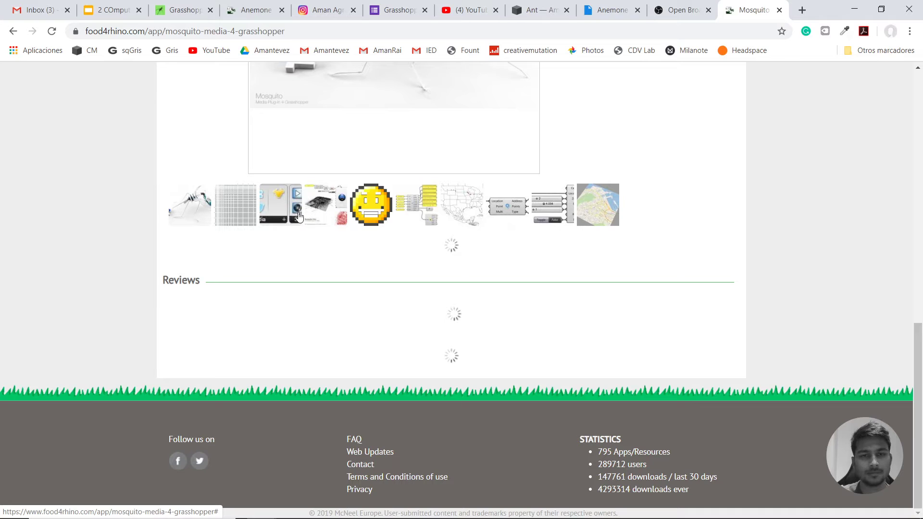
scroll(299, 216, "up", 10)
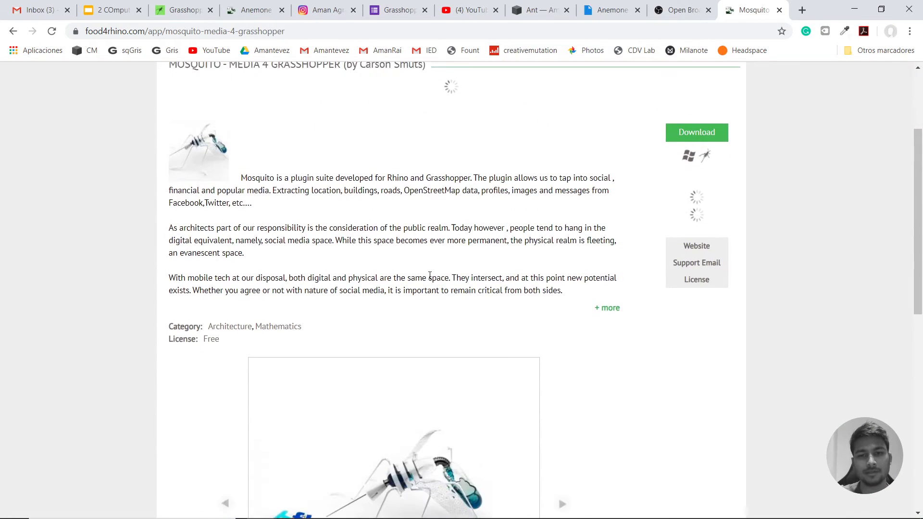
scroll(430, 275, "down", 4)
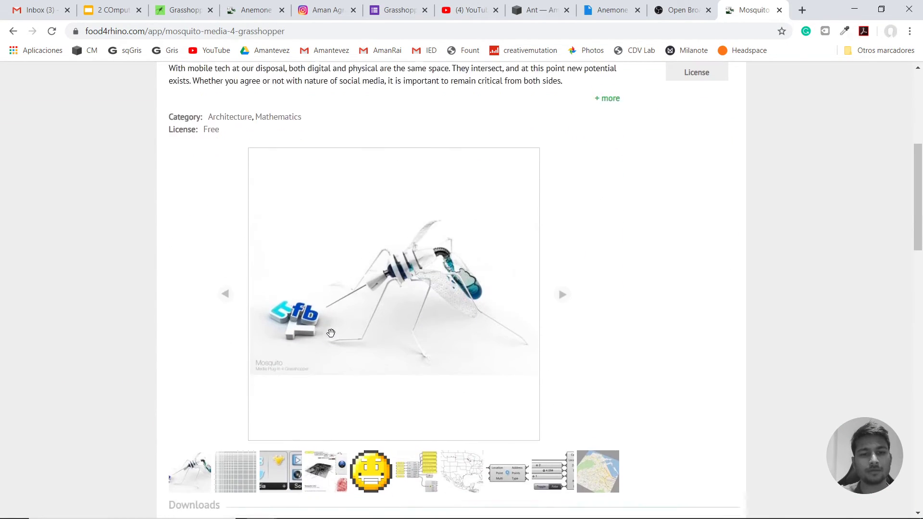
scroll(478, 347, "down", 2)
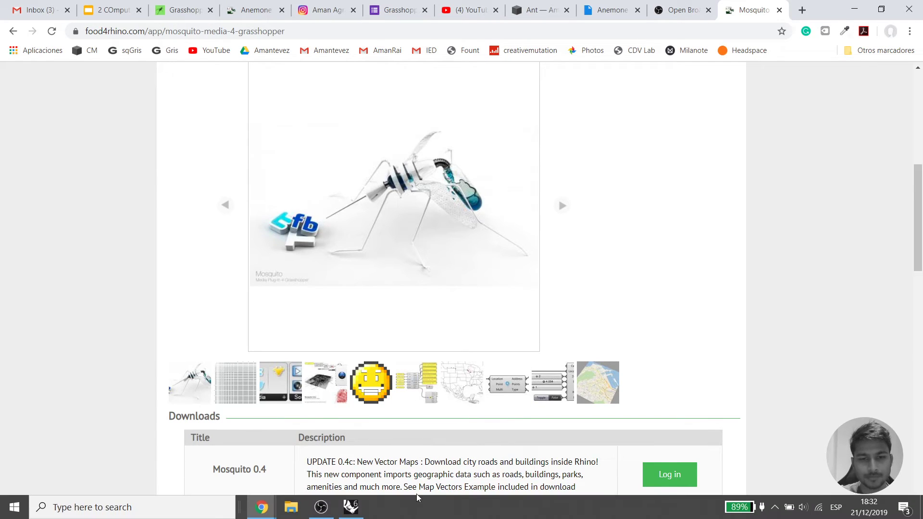
Bring up the Grasshopper definition briefly, then return to the audience-question slide in the webinar presentation
left_click(351, 507)
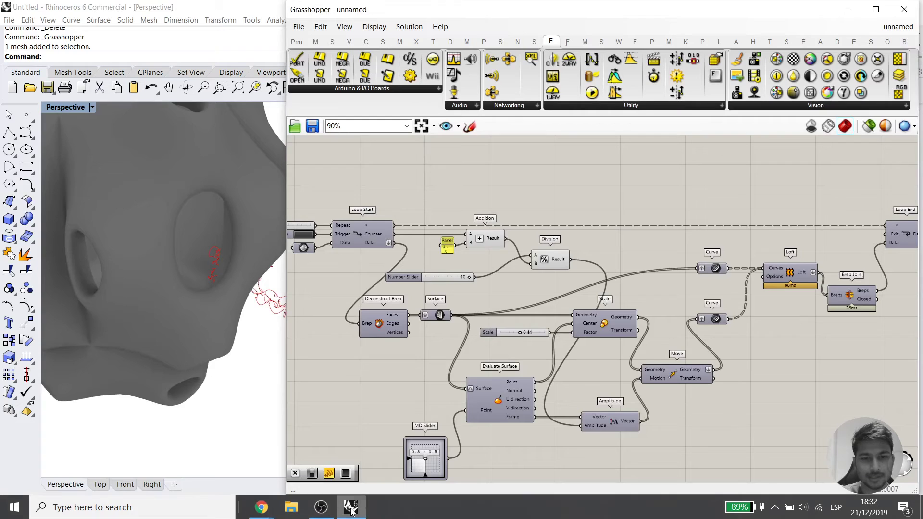
mouse_move(256, 510)
left_click(217, 447)
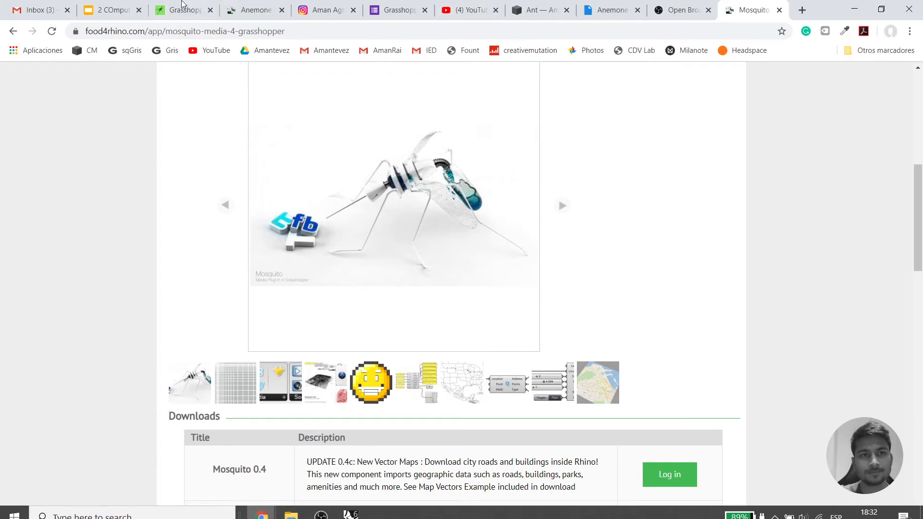
left_click(113, 9)
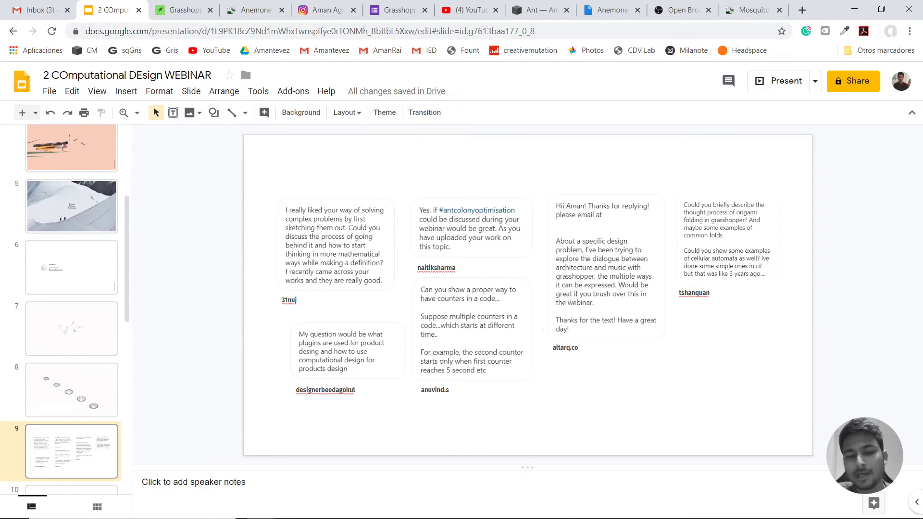
Switch to Grasshopper, place Kangaroo's Hinge mesh goal on an empty canvas area and inspect its inputs
left_click(353, 508)
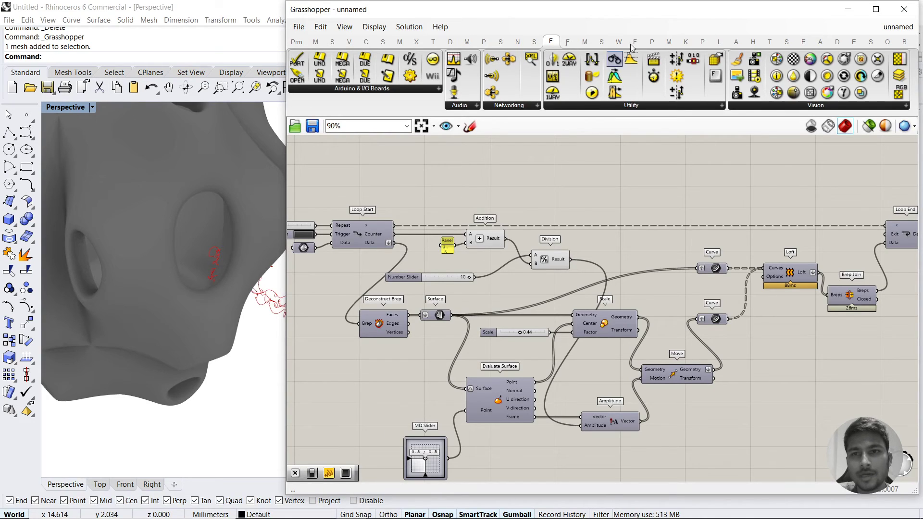
left_click(685, 42)
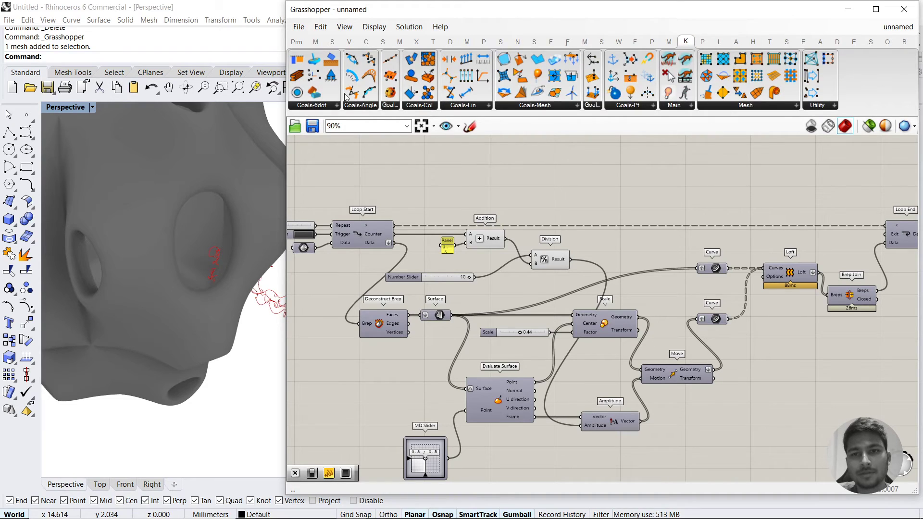
left_click(559, 104)
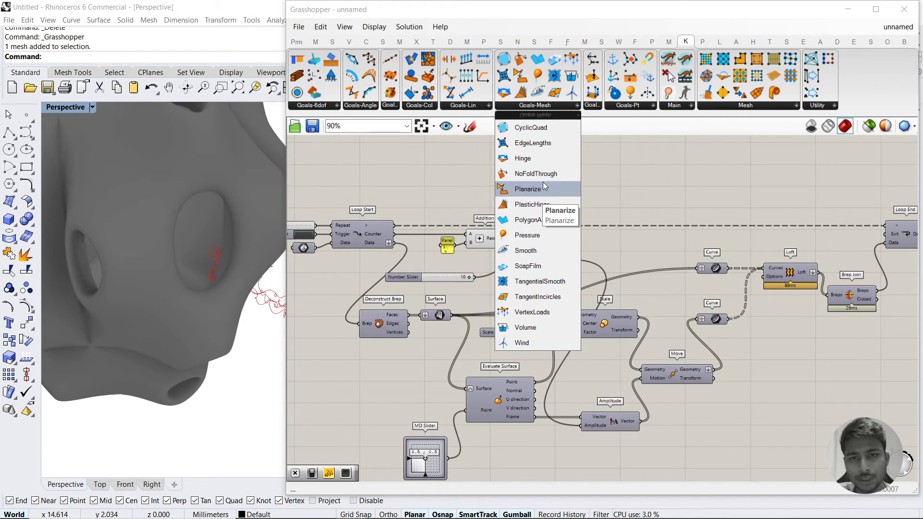
left_click(545, 158)
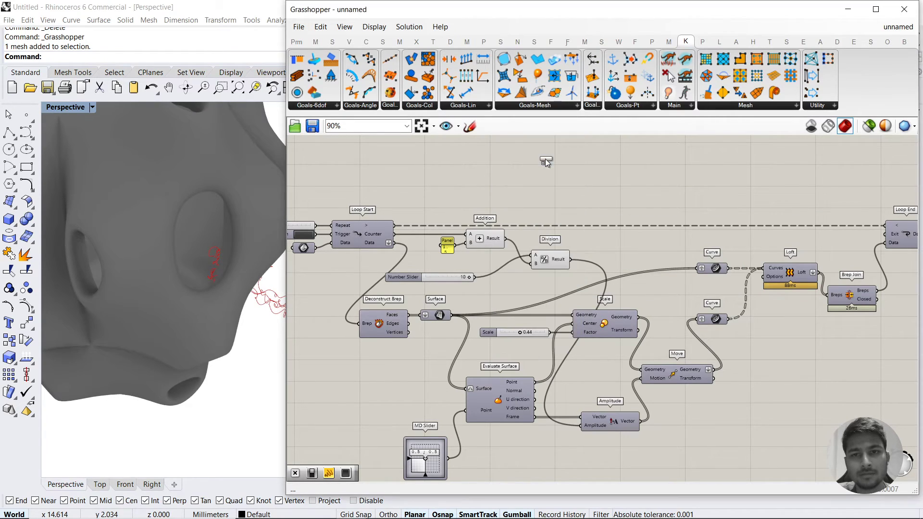
scroll(545, 158, "down", 3)
left_click(833, 323)
right_click_drag(867, 344, 699, 330)
scroll(672, 307, "up", 4)
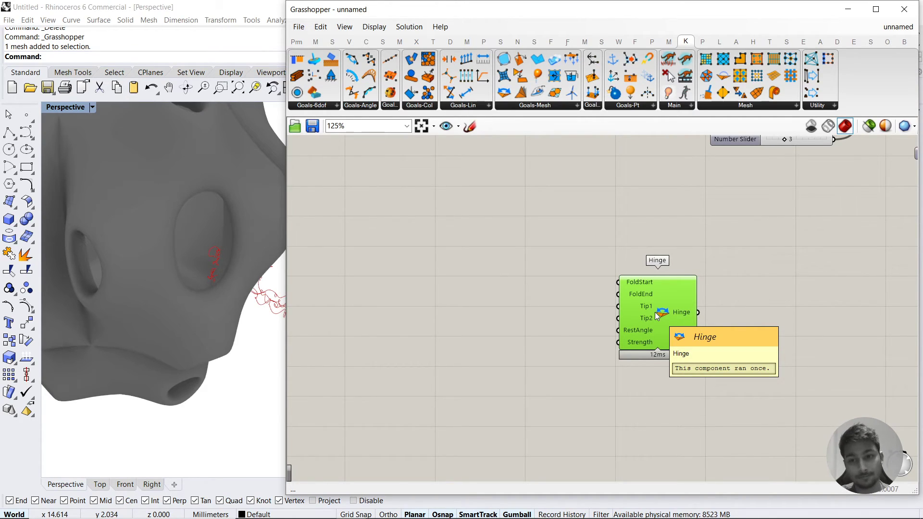
Delete the Hinge component and switch back to the audience-question slide in the browser
left_click_drag(712, 259, 592, 365)
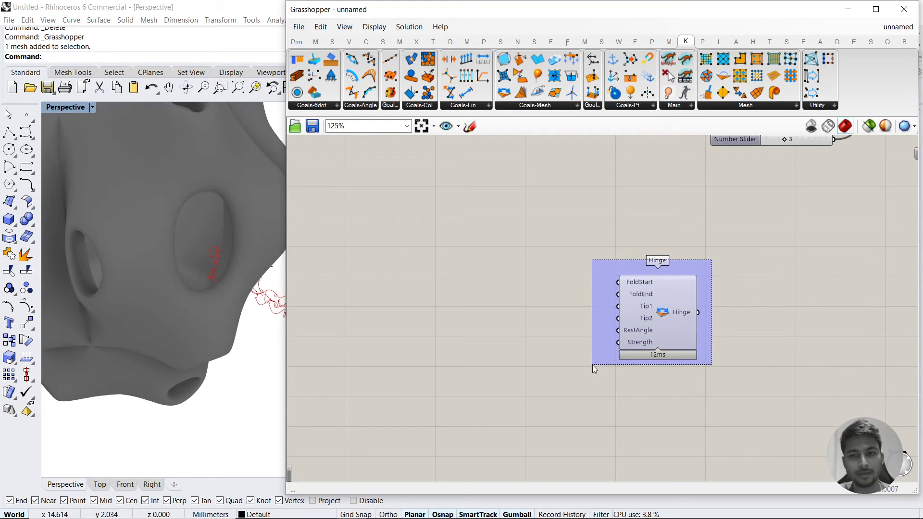
key("Delete")
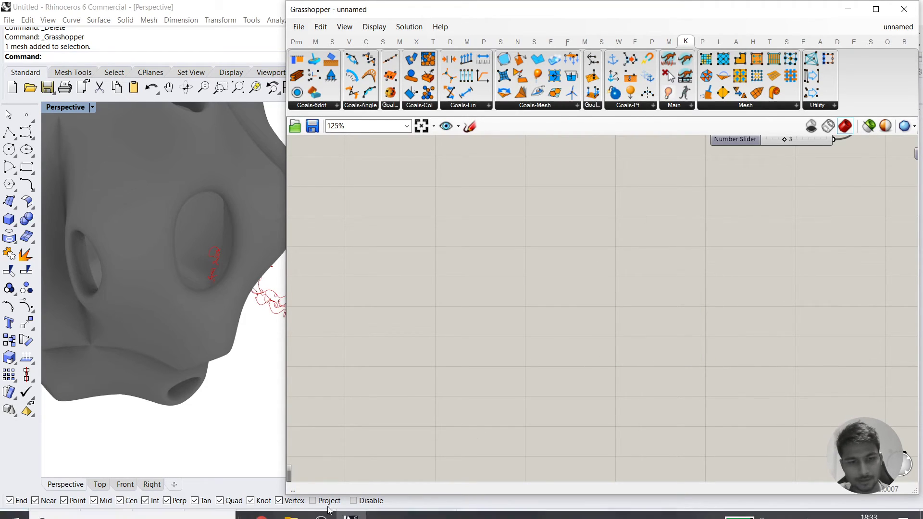
mouse_move(261, 507)
left_click(220, 444)
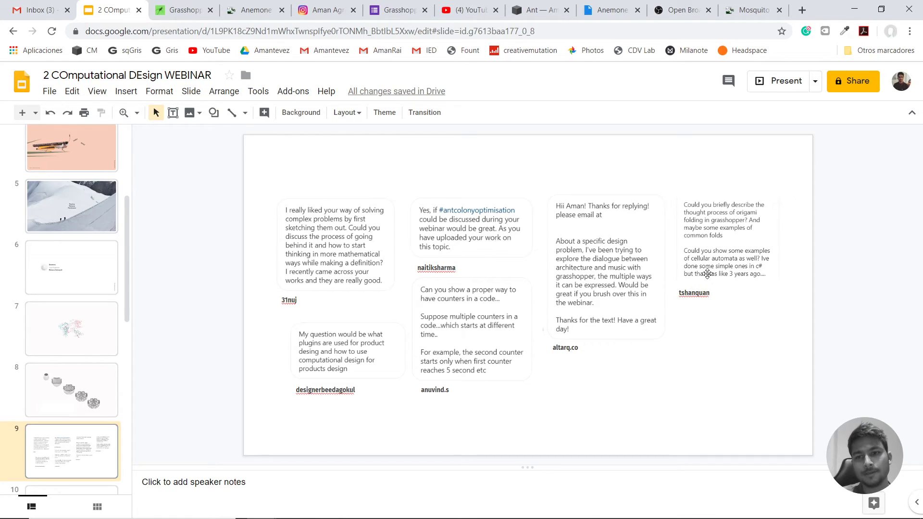
Search Google for "nasa origami solar panels" in a new browser tab and examine the image results
left_click(802, 10)
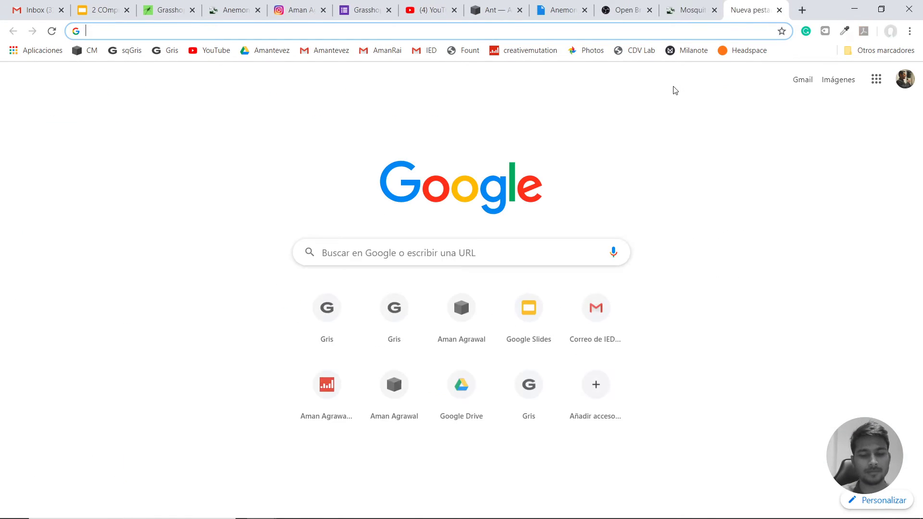
type("nasa origami")
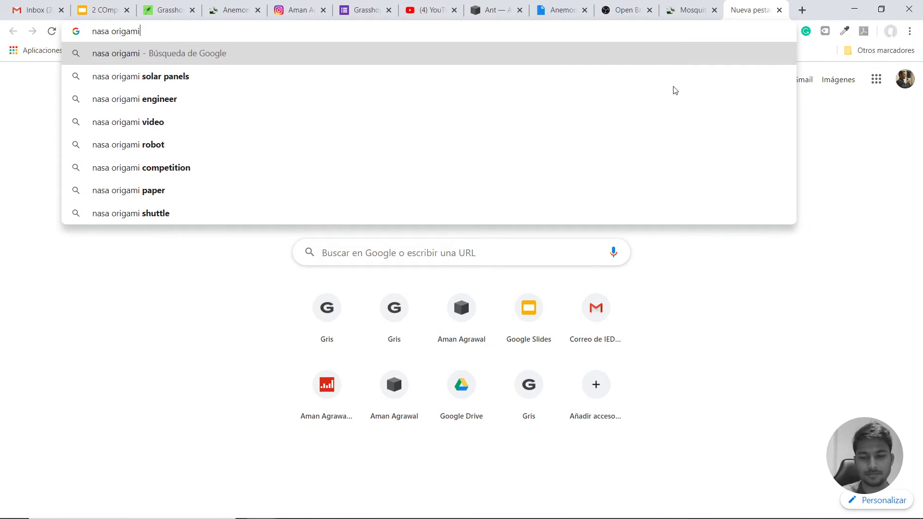
key("Down")
key("Return")
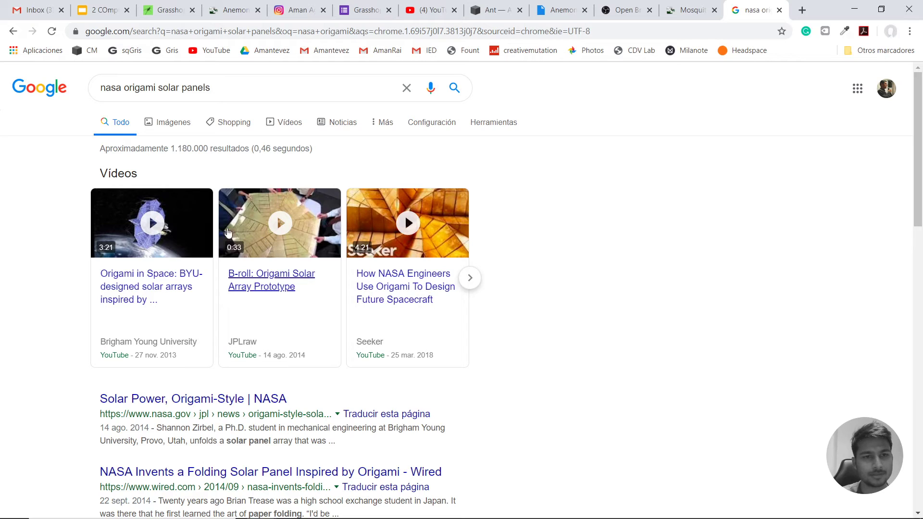
left_click(172, 122)
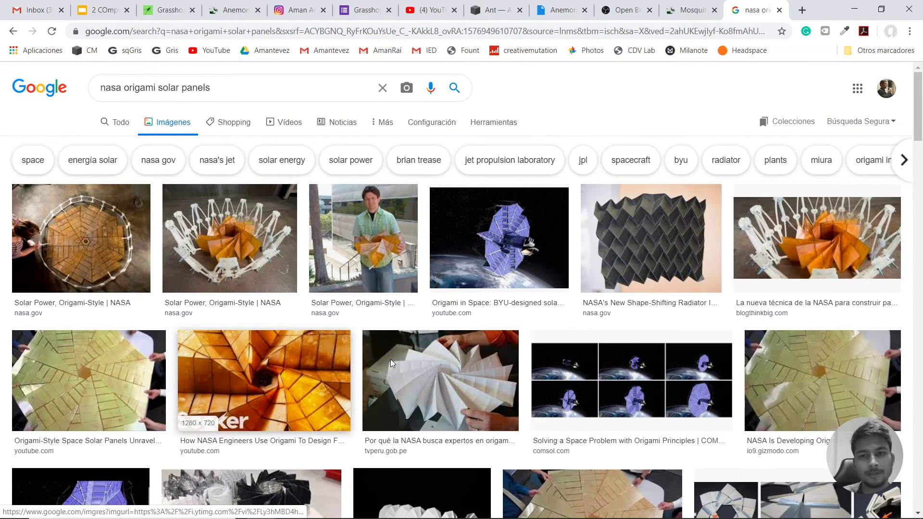
scroll(576, 436, "down", 1)
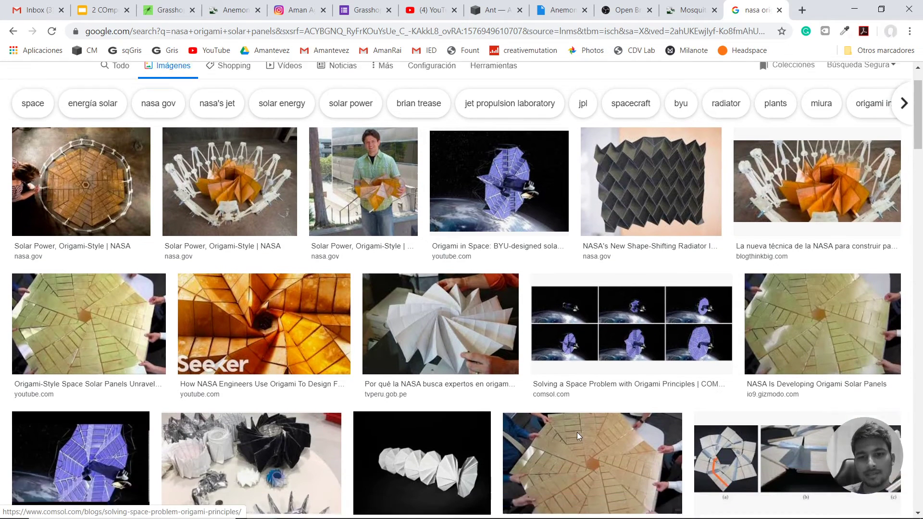
scroll(576, 436, "down", 4)
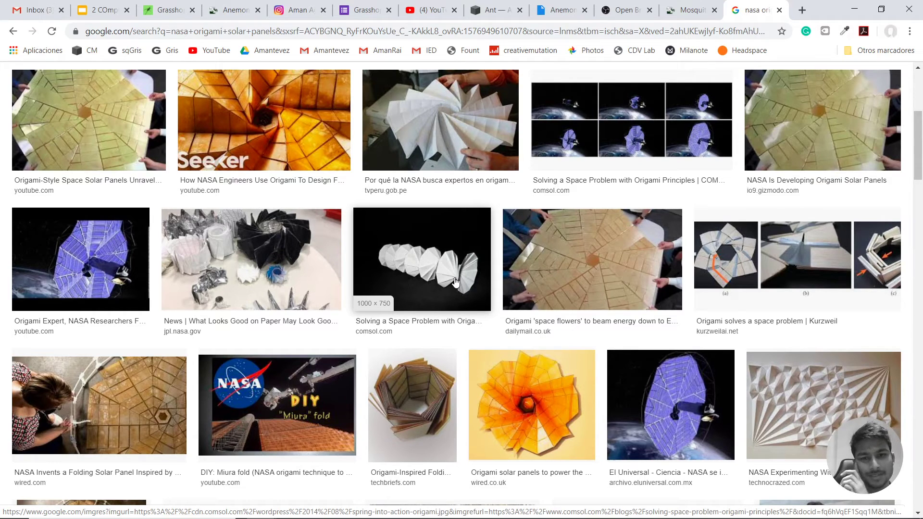
scroll(452, 272, "down", 5)
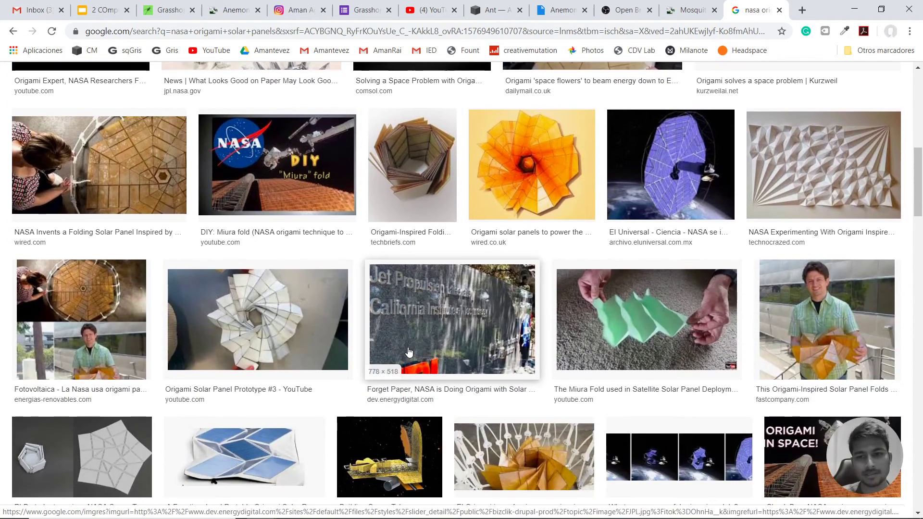
scroll(408, 352, "down", 3)
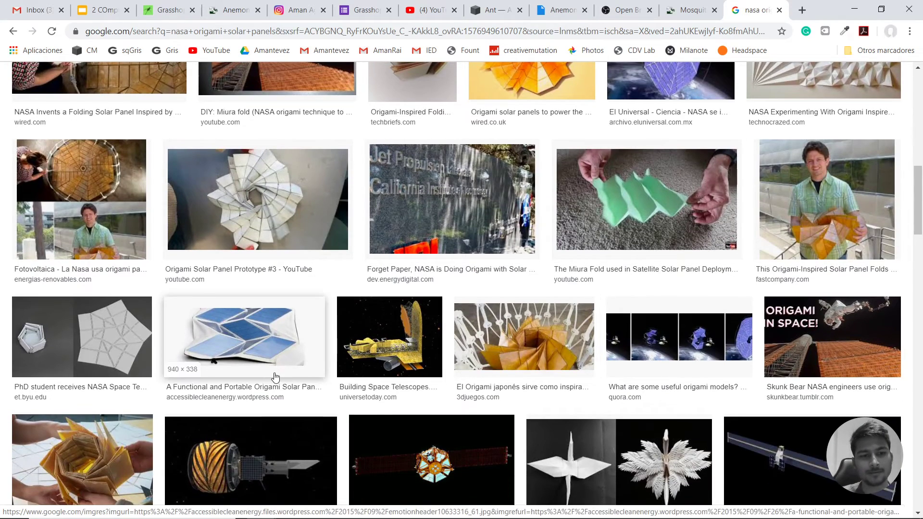
scroll(289, 365, "up", 10)
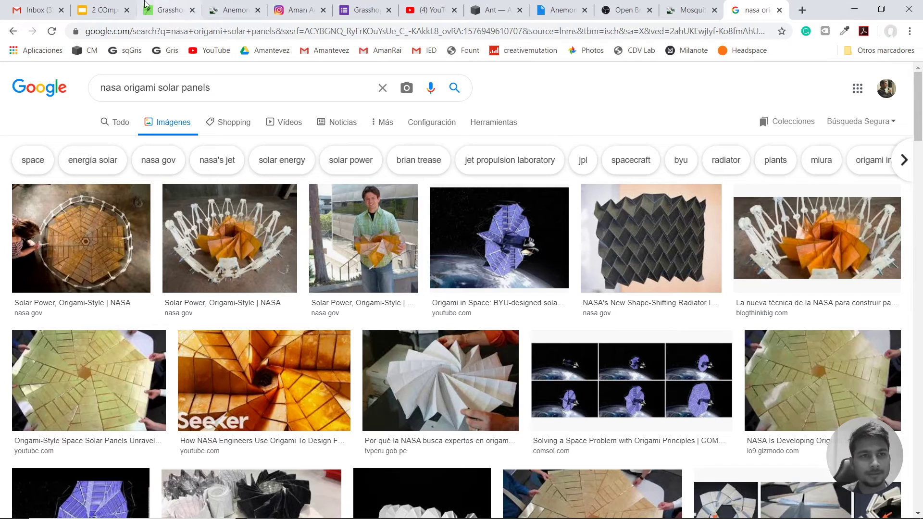
Check the audience-question slide, search Google for "cellular automata" in a new browser tab and examine the results
left_click(98, 10)
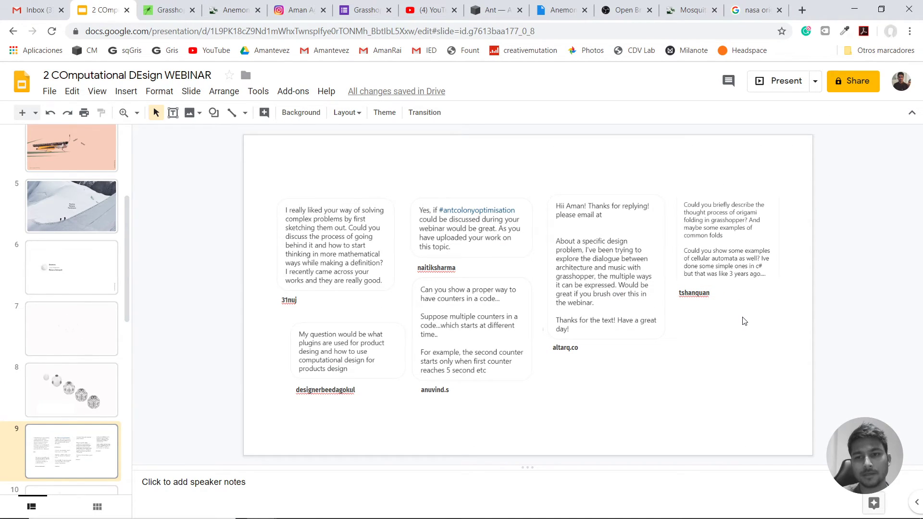
left_click(799, 8)
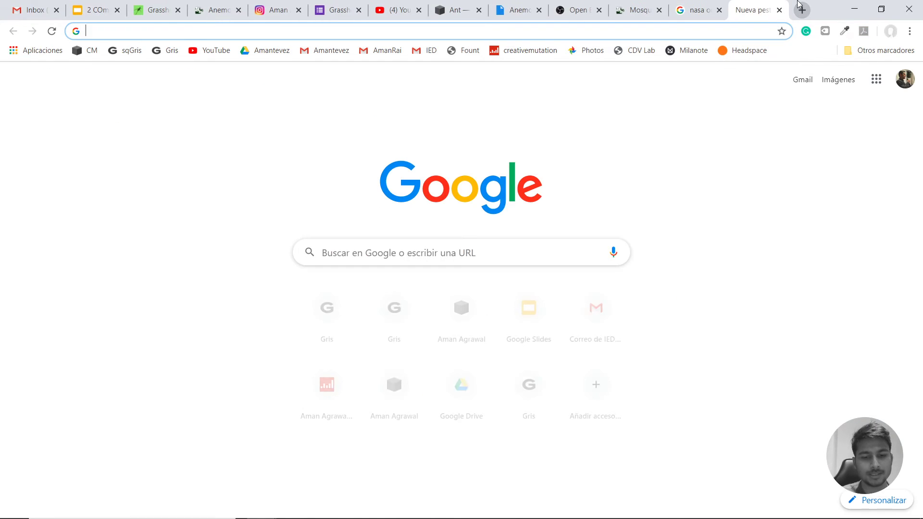
type("culla")
key("BackSpace")
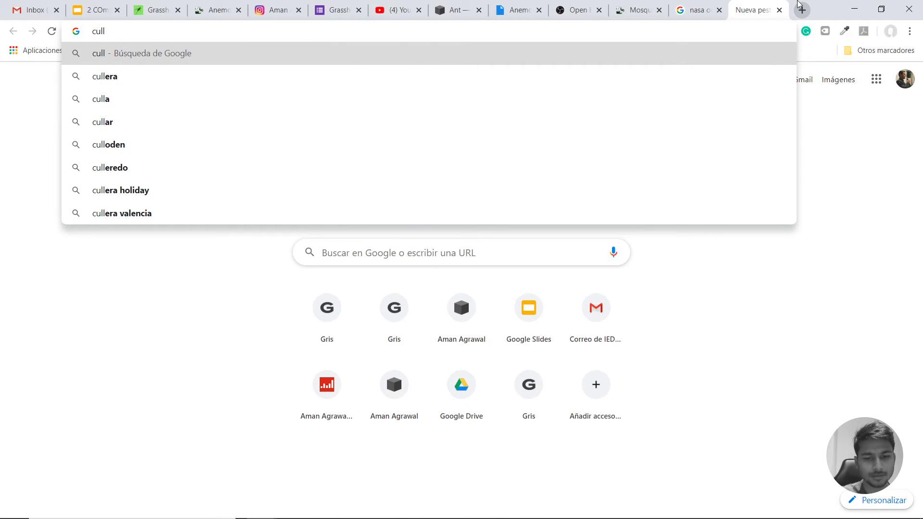
type("ular ")
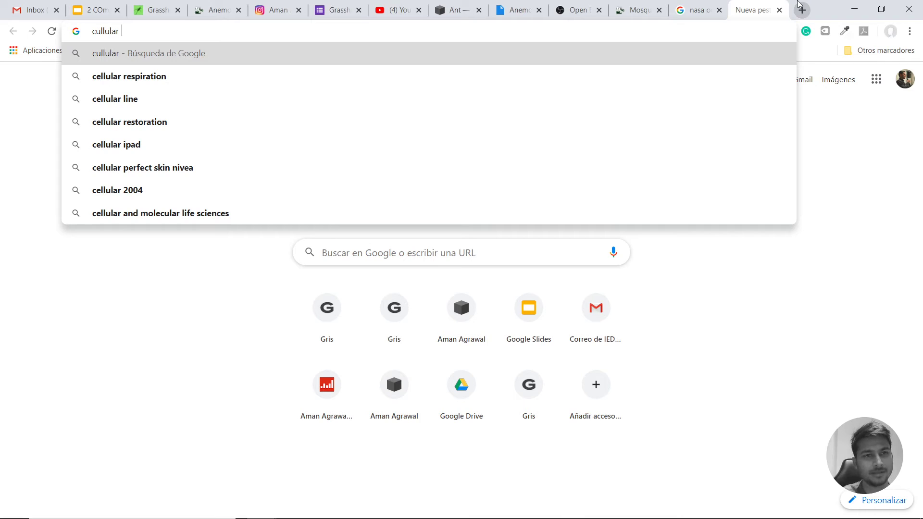
type("auto")
key("Down")
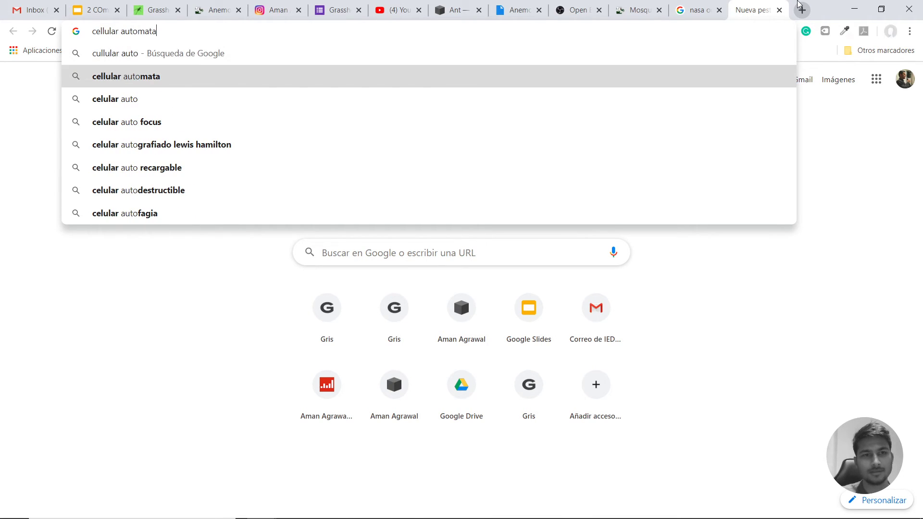
key("Return")
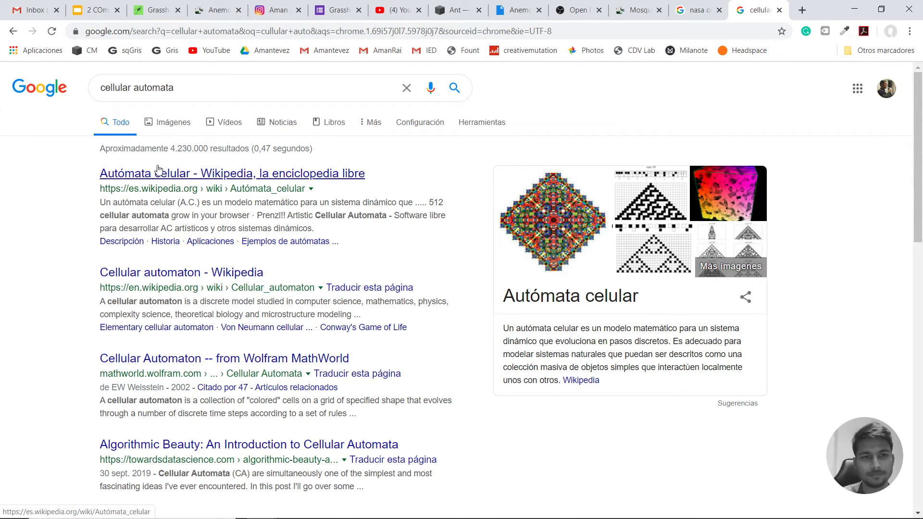
scroll(274, 342, "down", 3)
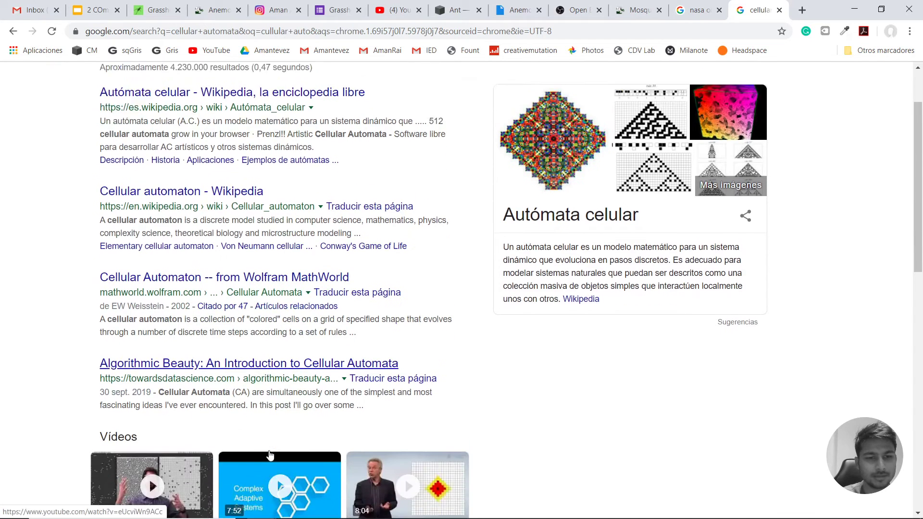
scroll(274, 342, "down", 2)
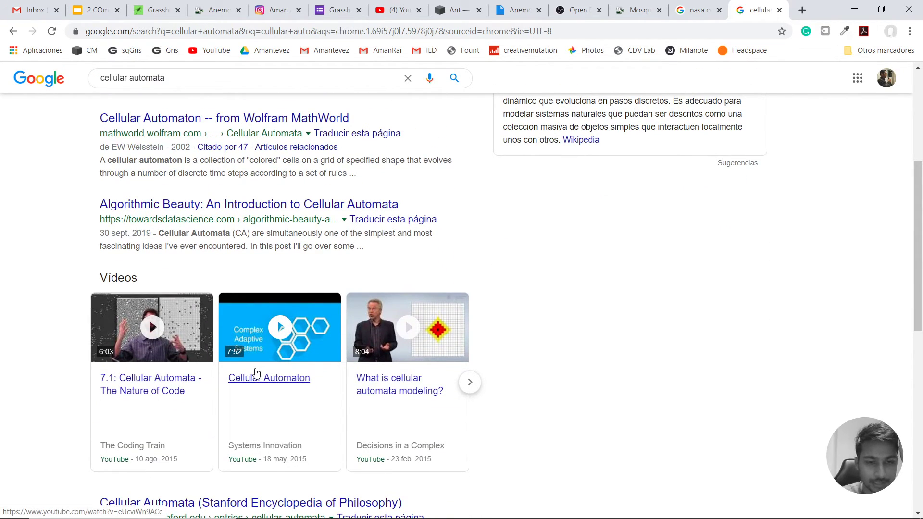
scroll(247, 382, "down", 4)
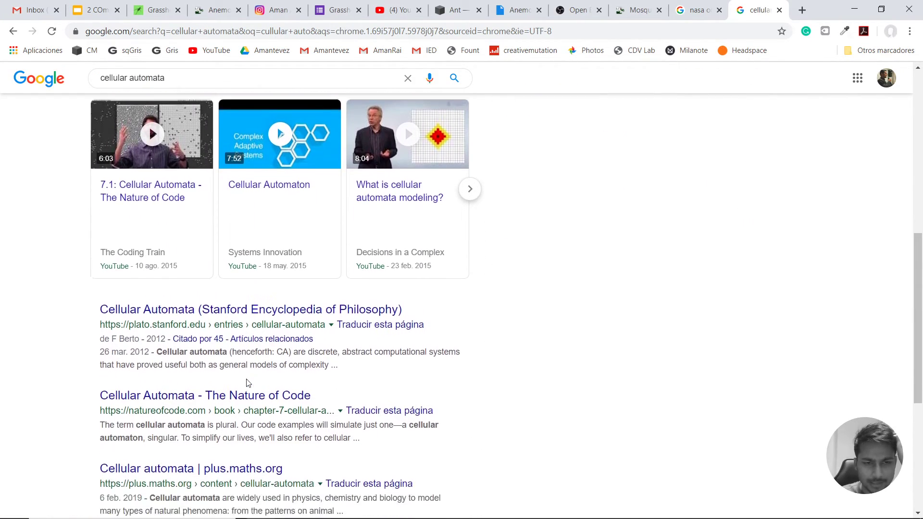
scroll(248, 382, "down", 1)
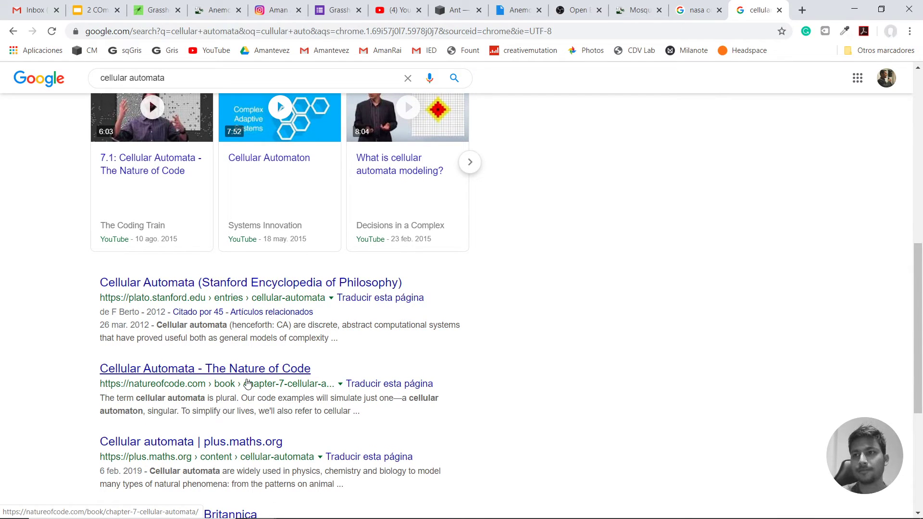
scroll(248, 383, "up", 7)
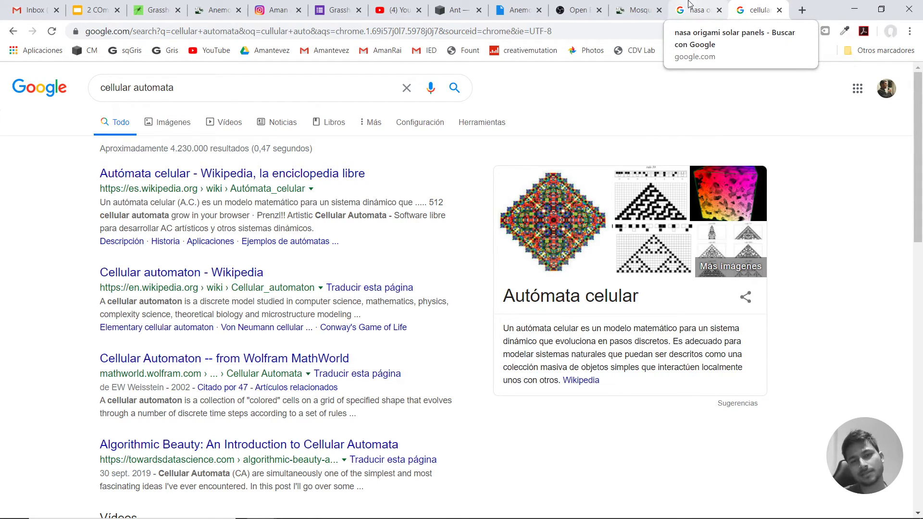
Search Google for "voxels" in a new browser tab and return to the audience-question slide
left_click(801, 6)
type("voxels")
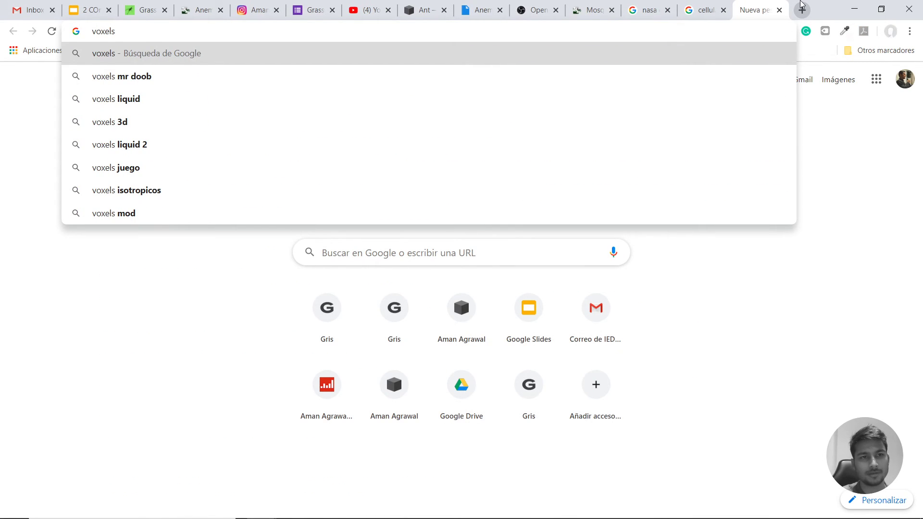
key("Return")
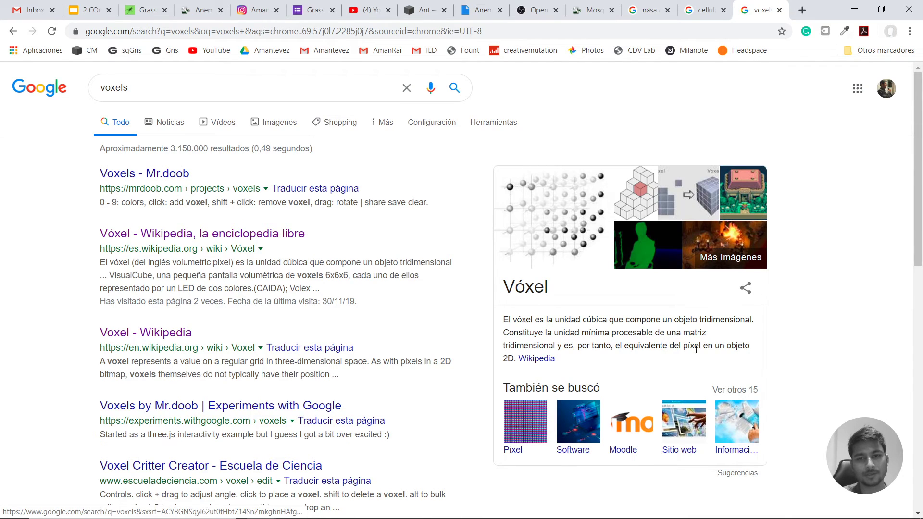
left_click(88, 10)
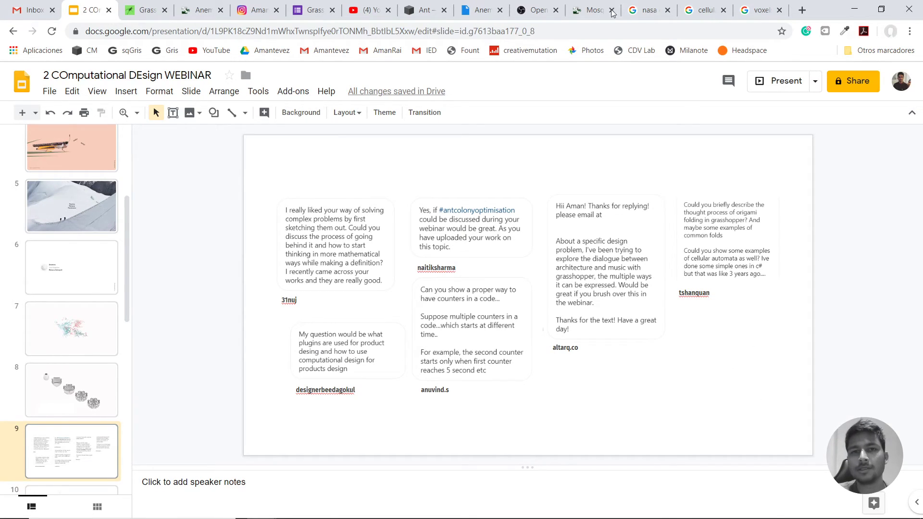
On the creativemutation Instagram profile, open the red cell-cluster post, play its growth animation and close the post
left_click(258, 4)
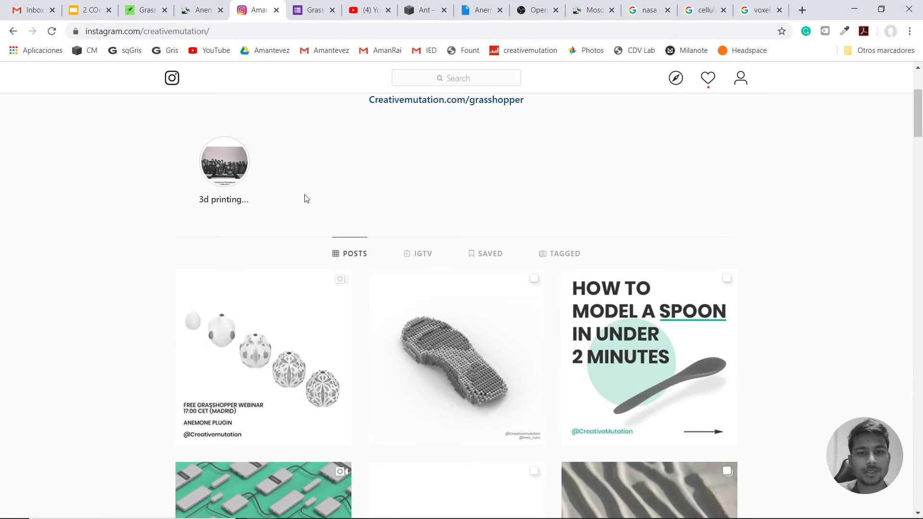
scroll(475, 326, "down", 10)
scroll(474, 326, "down", 20)
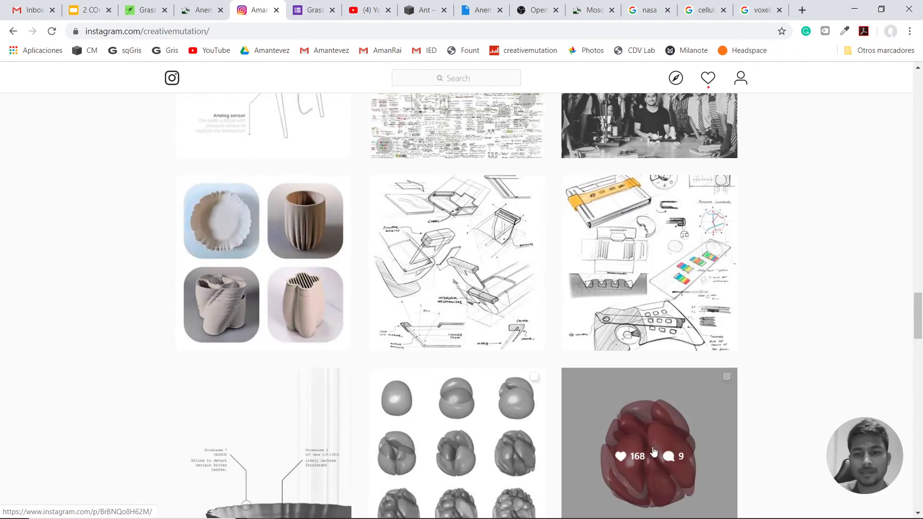
left_click(653, 451)
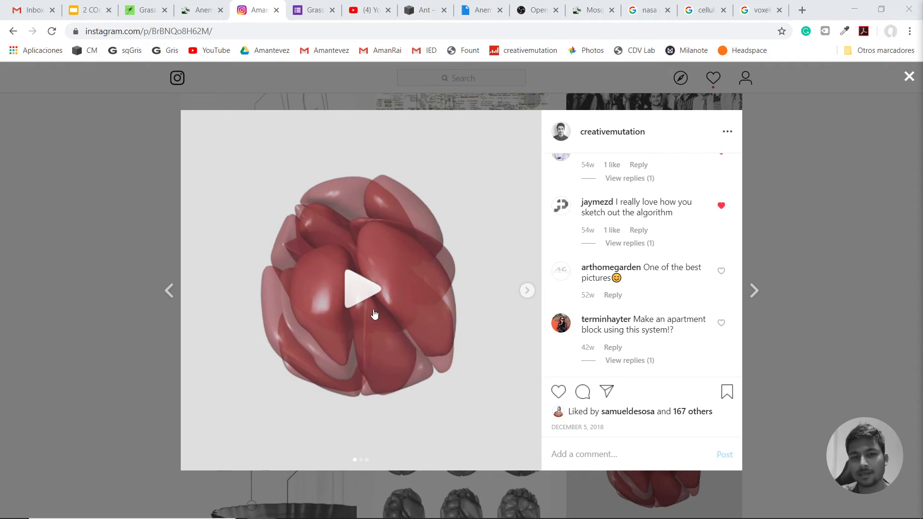
left_click(354, 309)
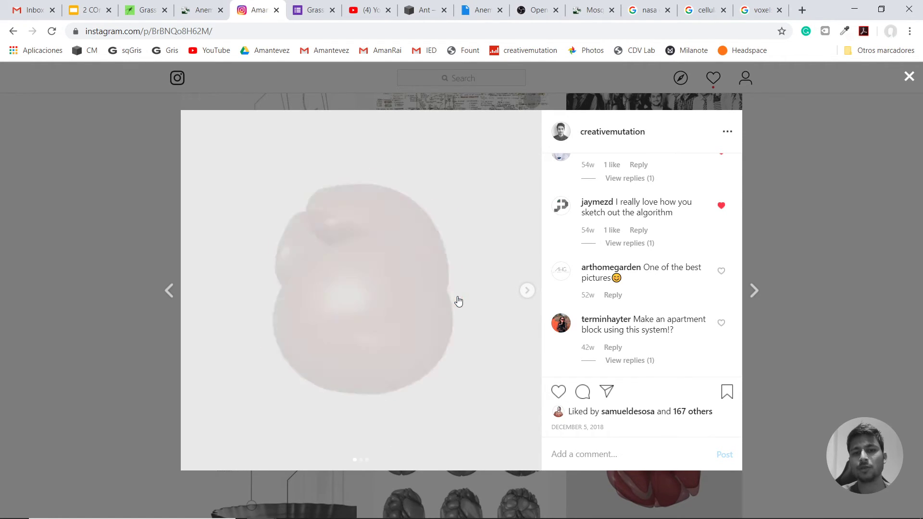
left_click(869, 200)
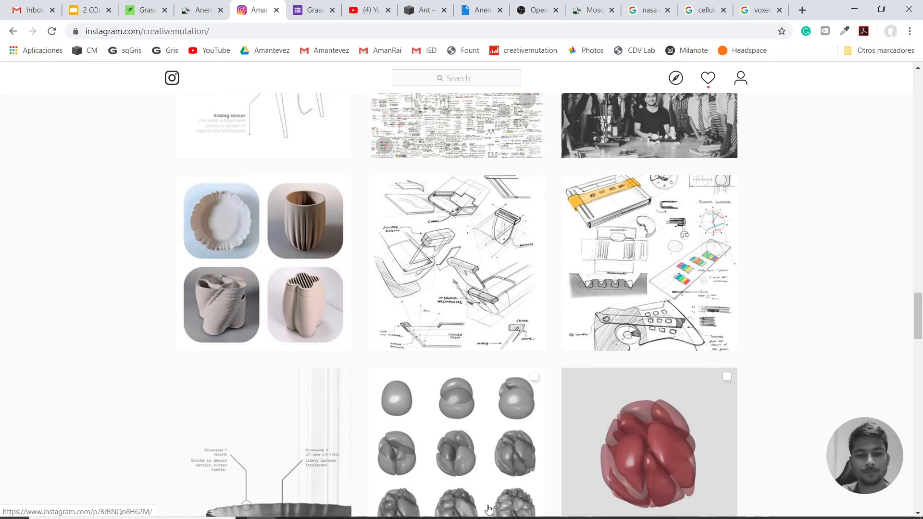
Switch to Grasshopper and place a Capture View component on an empty area of the canvas
left_click(350, 510)
double_click(513, 284)
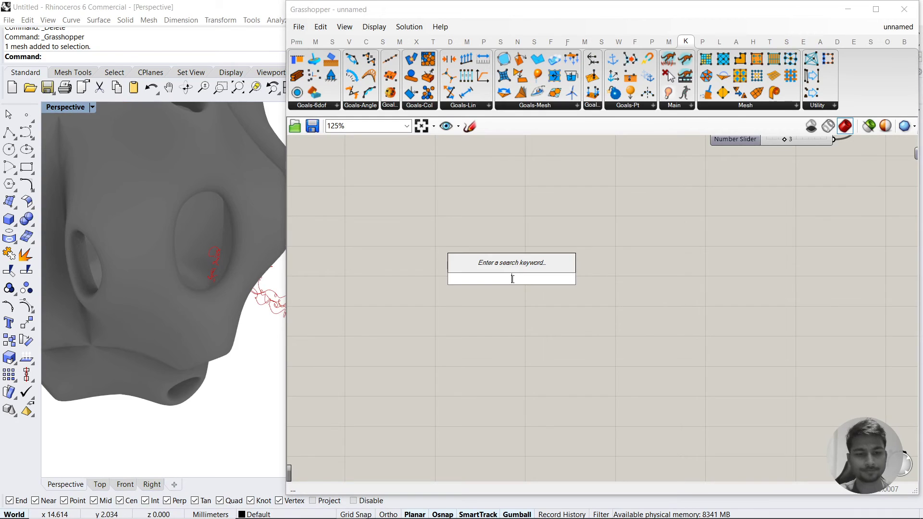
type("scree")
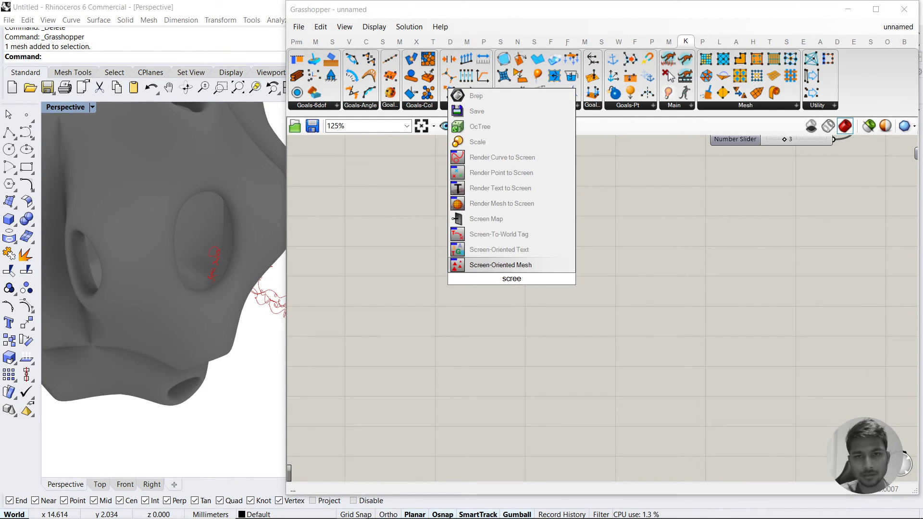
double_click(531, 318)
type("capt")
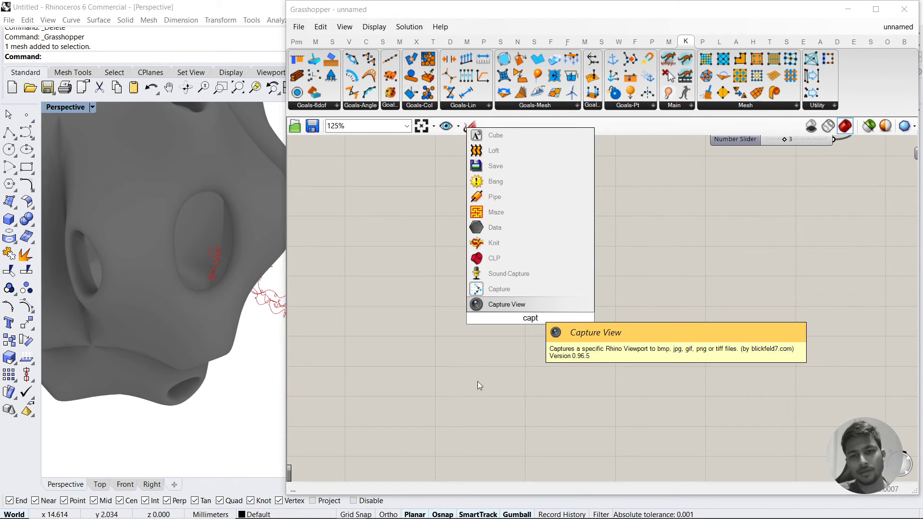
key("Return")
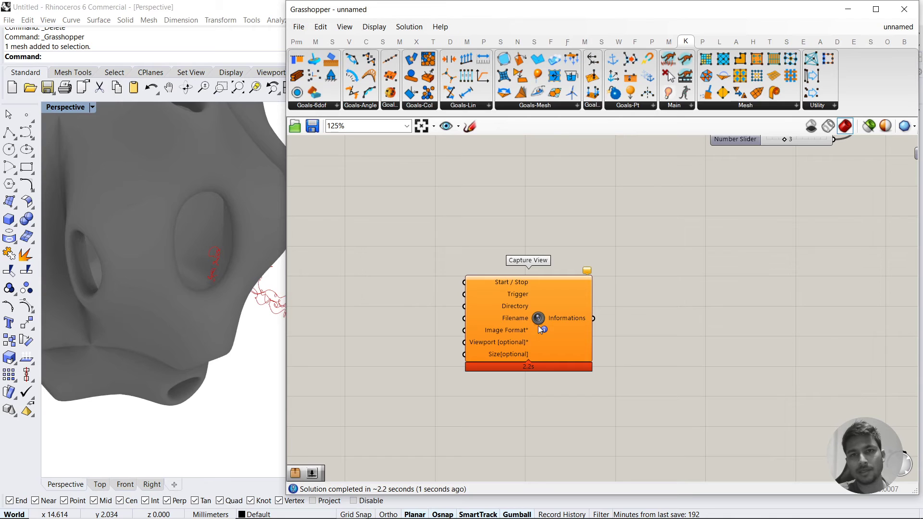
left_click_drag(538, 328, 593, 315)
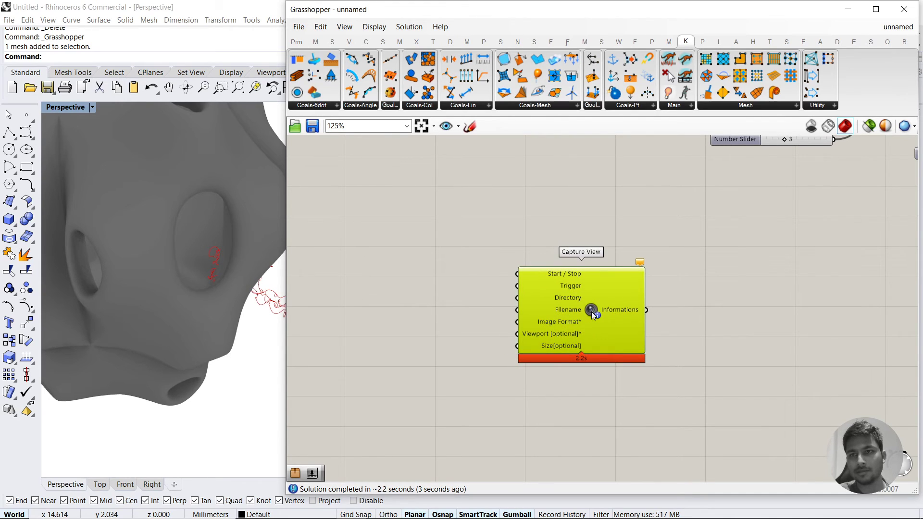
Place a TT Sweep component above Capture View and bring up the TT Toolbox components
double_click(657, 212)
type("tt")
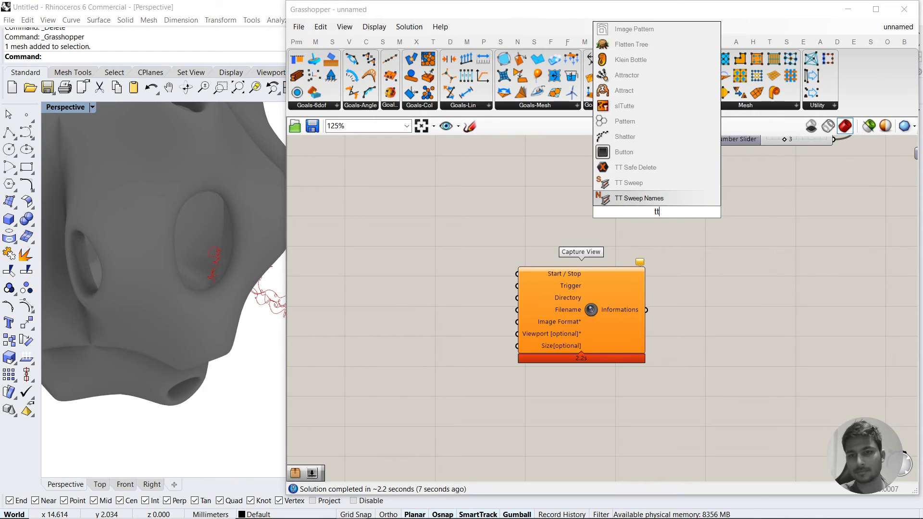
key("Up")
key("Return")
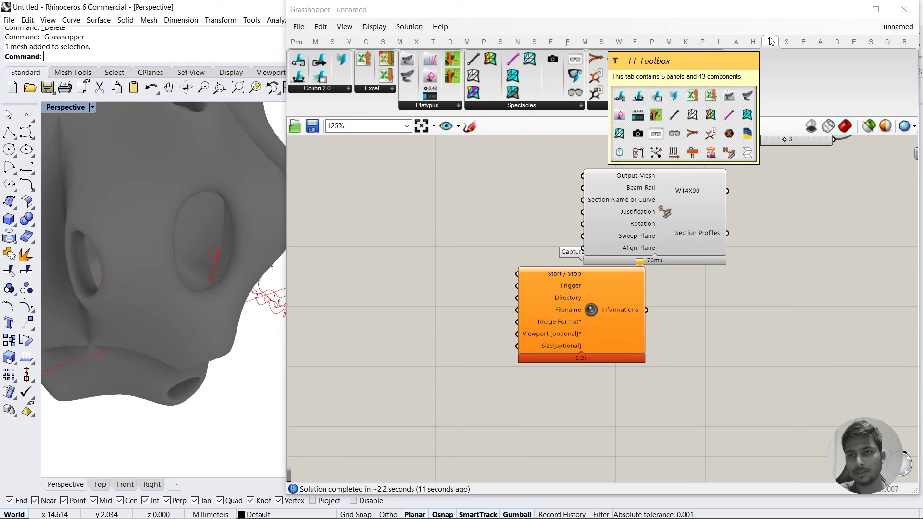
Move Capture View clear of the overlapping TT Sweep component and delete TT Sweep
left_click(571, 301)
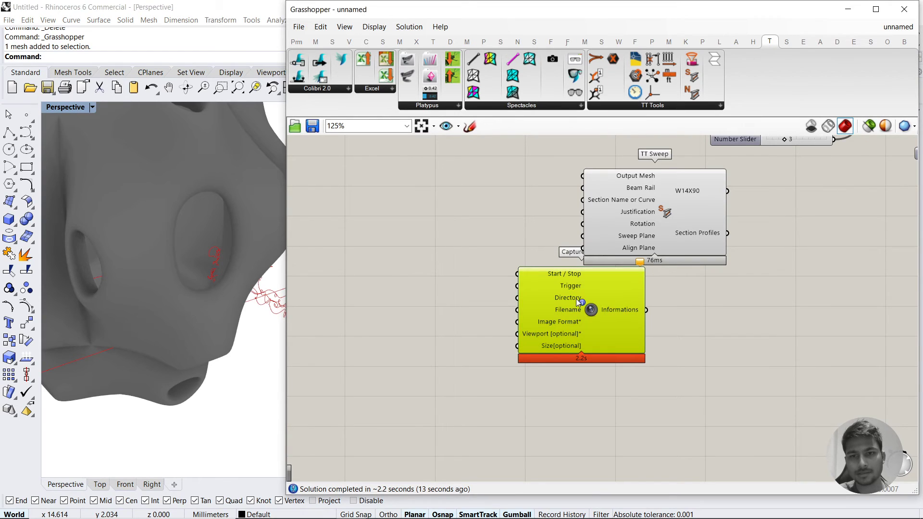
left_click_drag(603, 302, 575, 320)
mouse_move(615, 284)
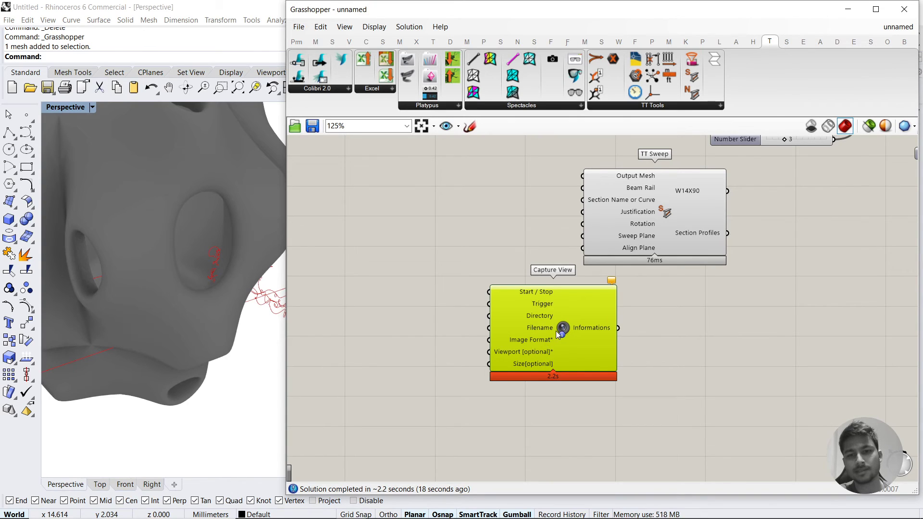
left_click(656, 226)
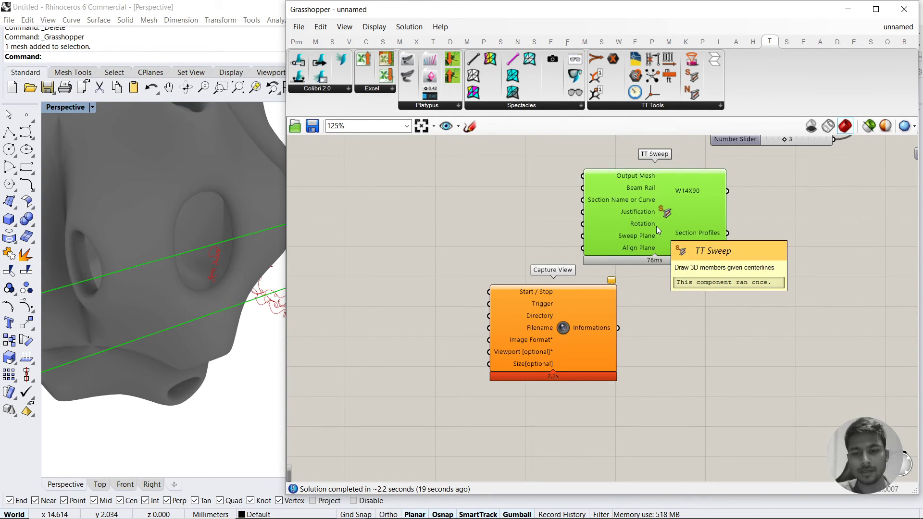
key("Delete")
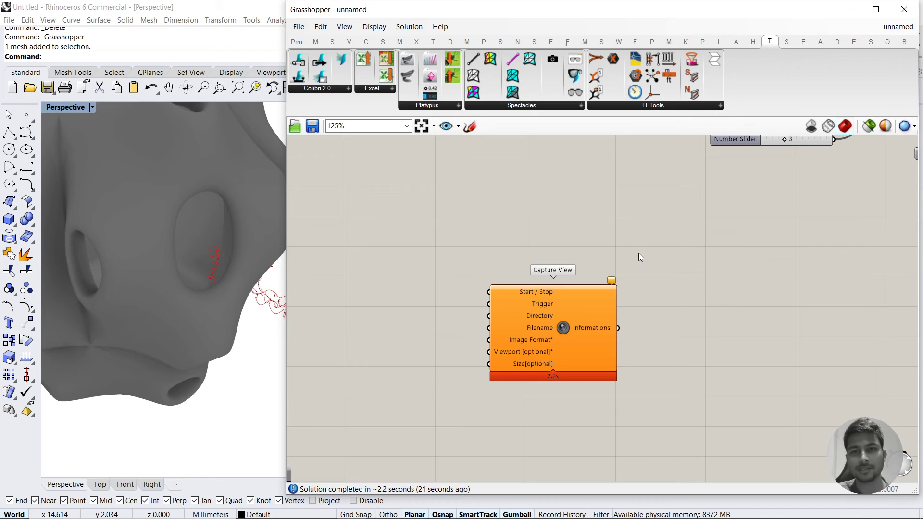
Search the component library with the keywords capt, scree and image, and read the description of the placed Capture View component
double_click(735, 300)
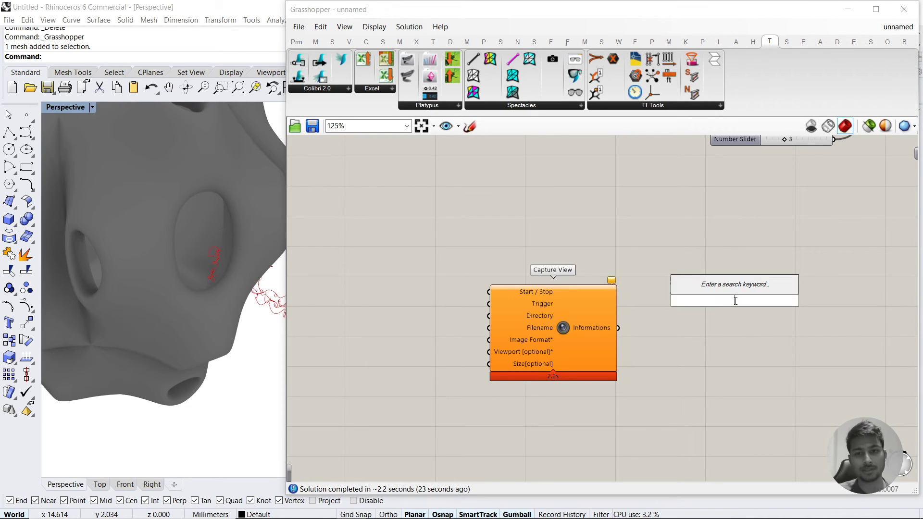
type("capt")
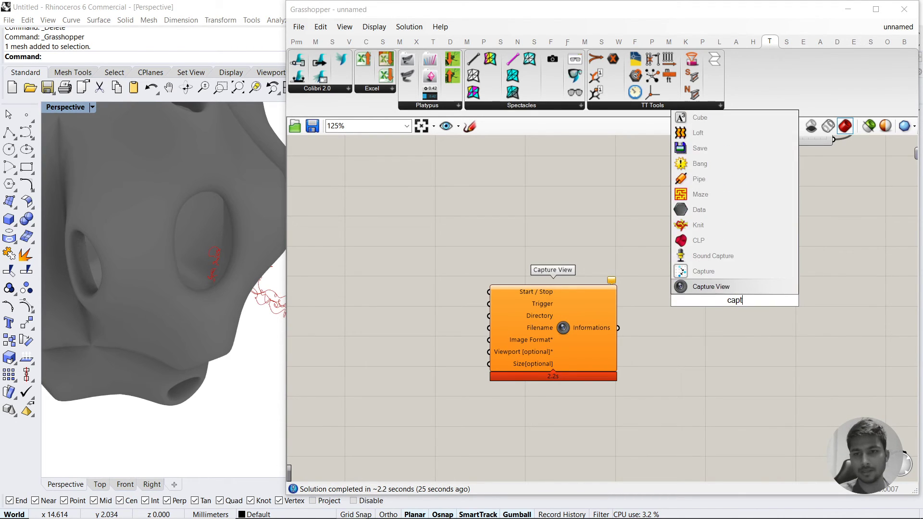
double_click(685, 325)
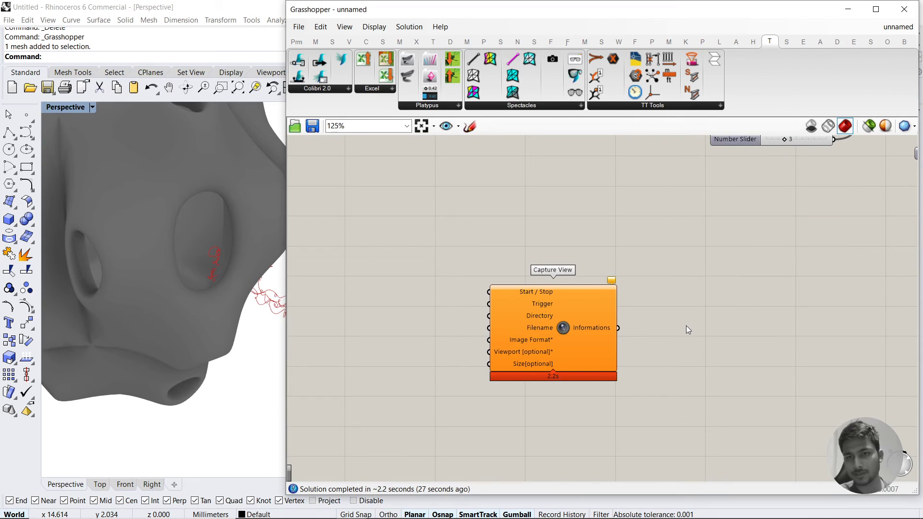
type("scree")
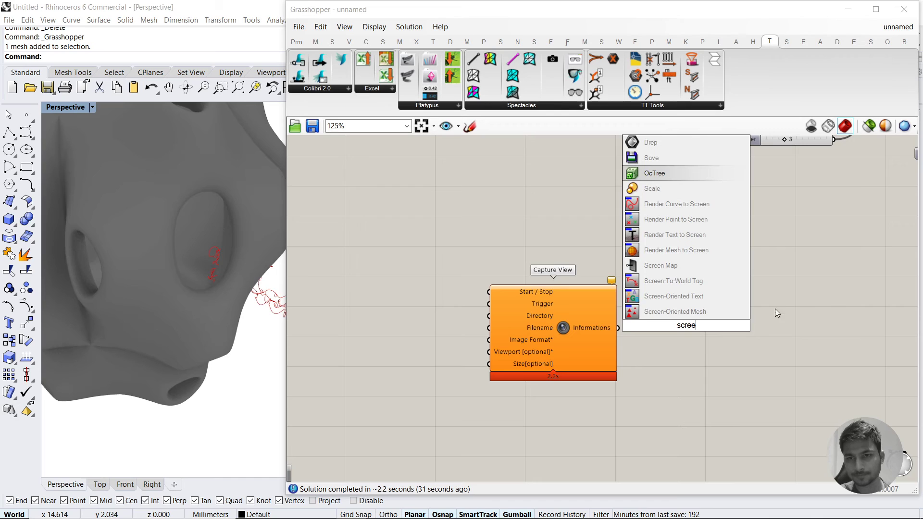
left_click(752, 366)
double_click(751, 365)
type("image")
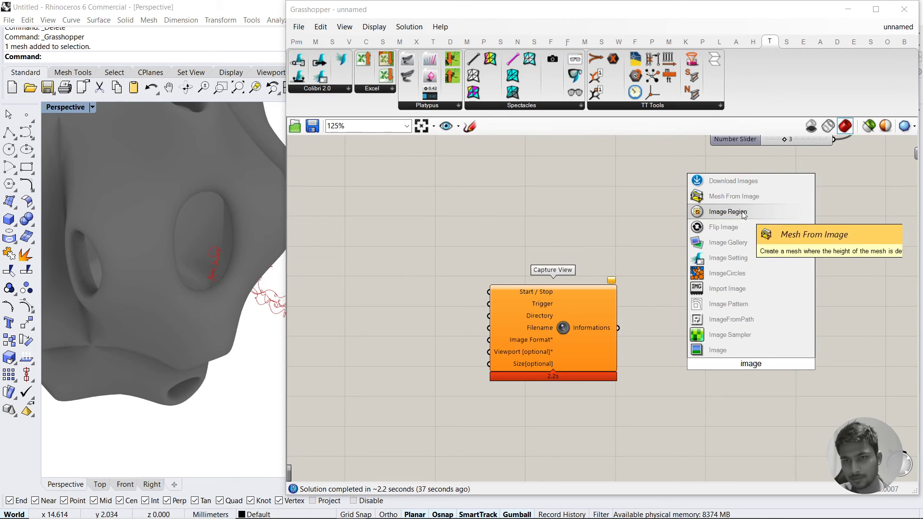
mouse_move(558, 331)
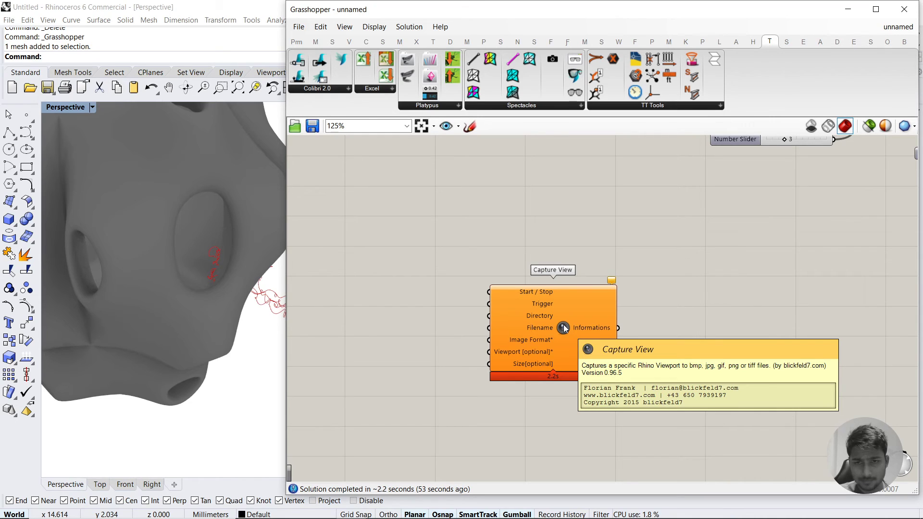
Shift the Capture View component on the empty canvas area and delete it
left_click_drag(671, 231, 555, 336)
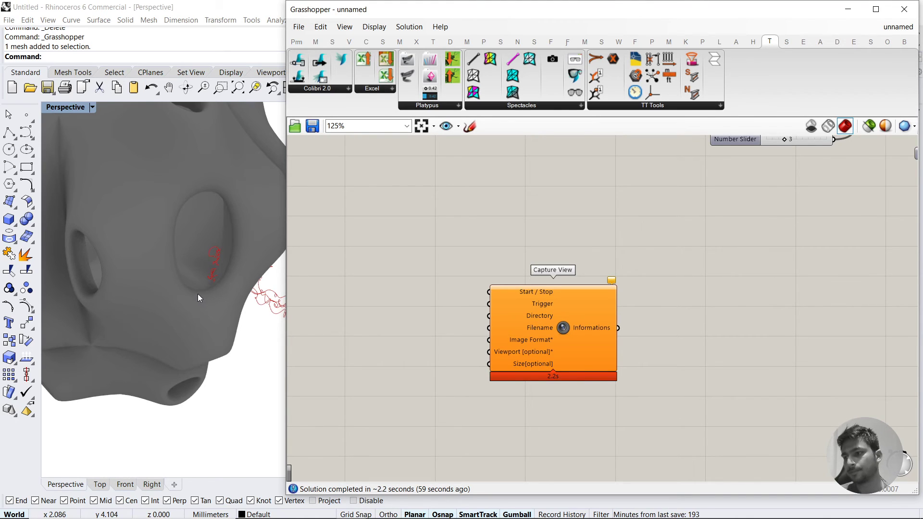
left_click_drag(559, 327, 603, 278)
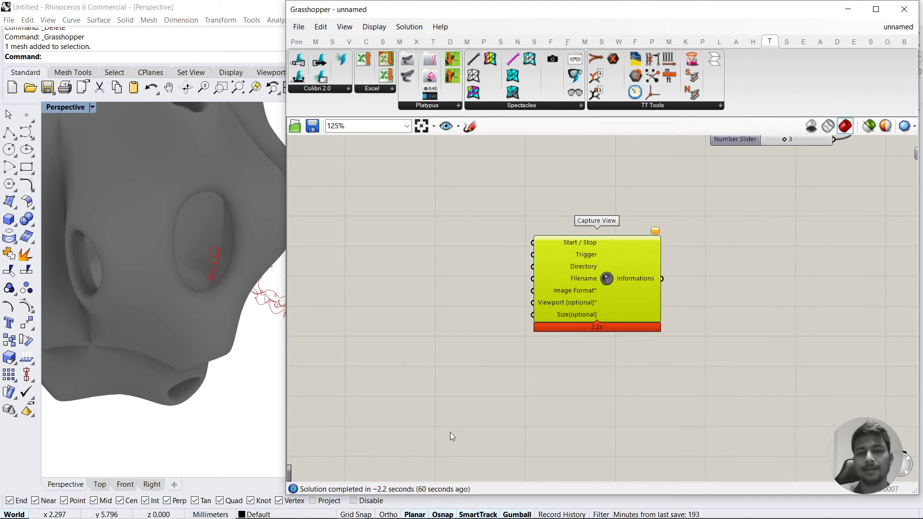
left_click(475, 341)
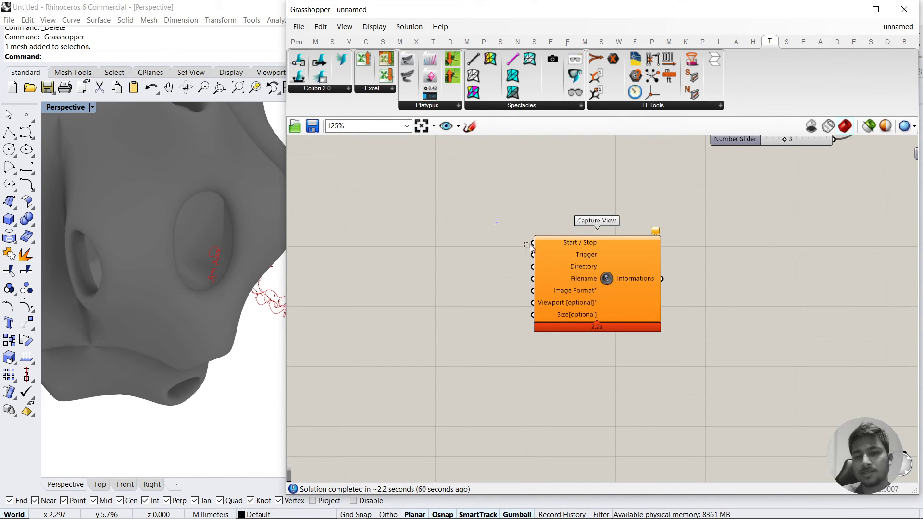
left_click_drag(494, 222, 698, 337)
key("Delete")
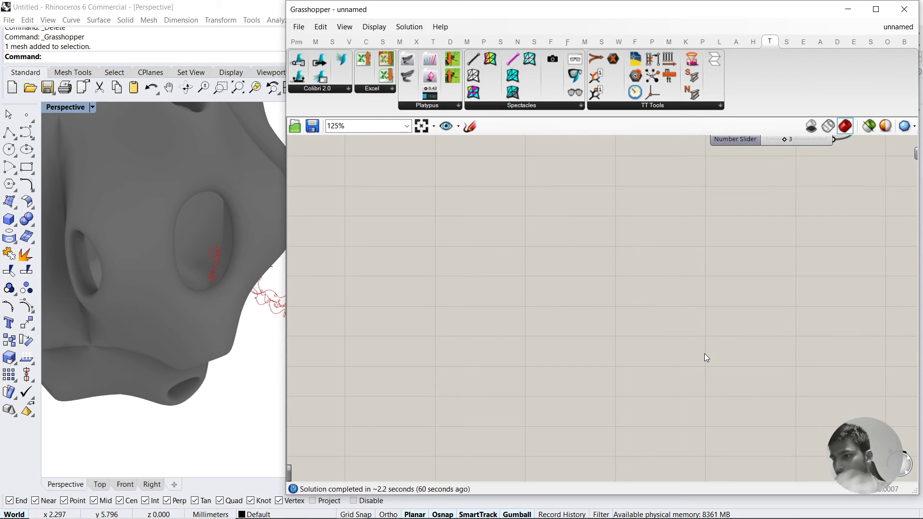
right_click_drag(700, 259, 682, 457)
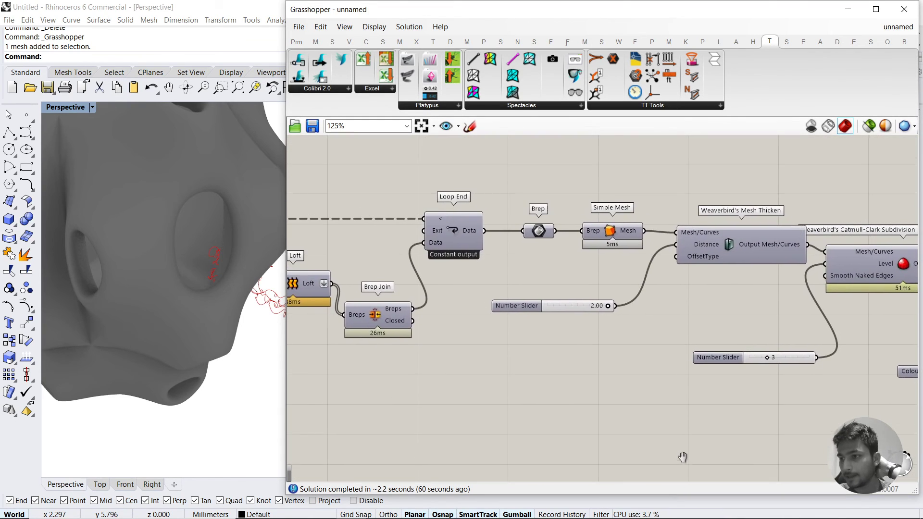
right_click_drag(677, 320, 627, 385)
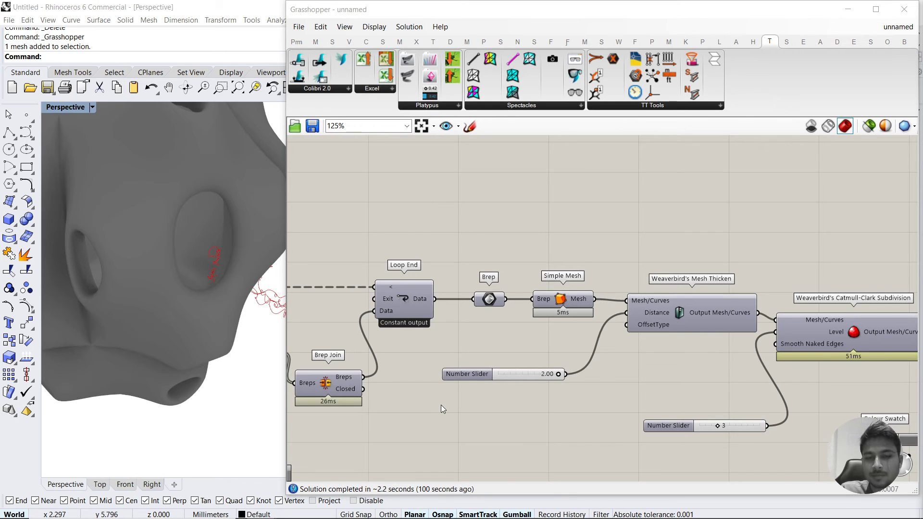
scroll(440, 405, "down", 2)
right_click_drag(443, 412, 532, 326)
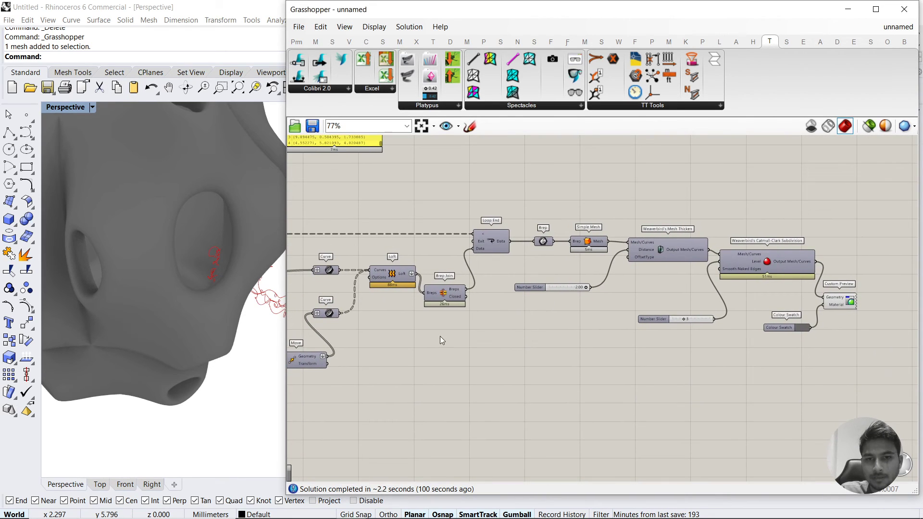
right_click_drag(440, 336, 563, 290)
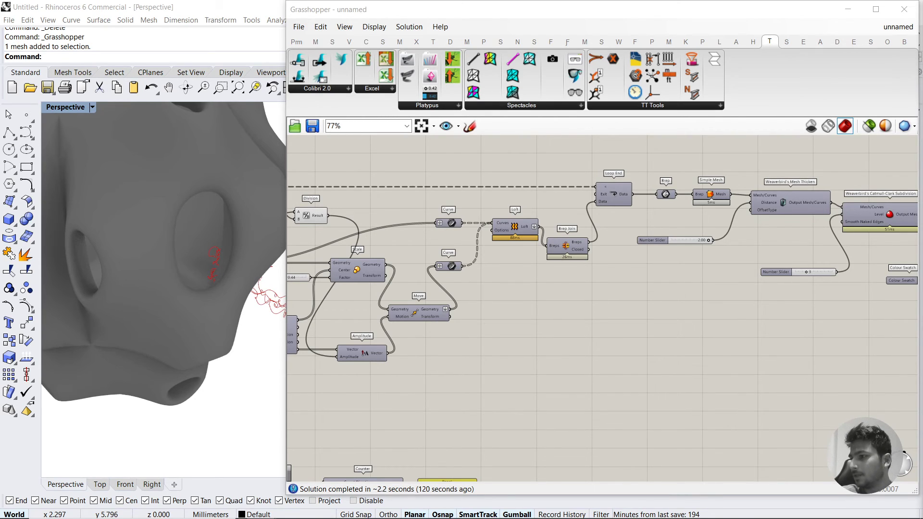
Switch to the webinar deck in Google Slides in Chrome and start presenting from slide 10, Digital Biology
mouse_move(273, 507)
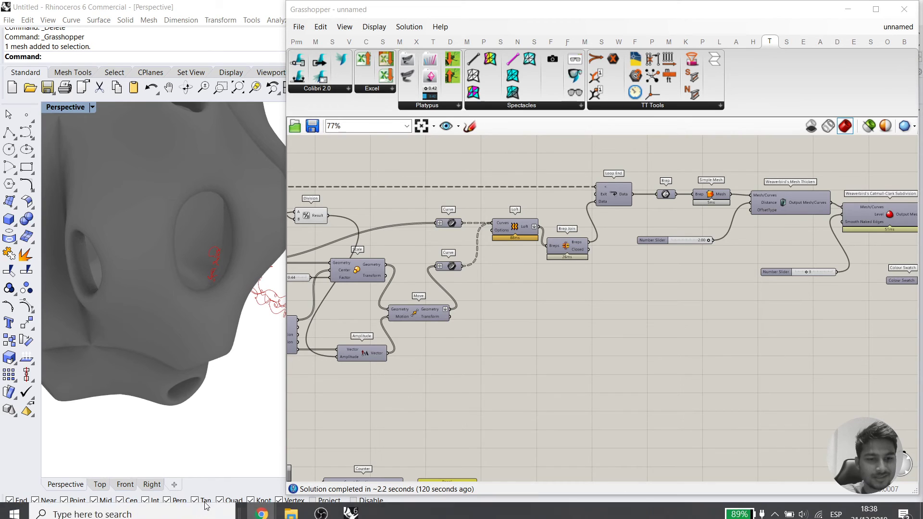
left_click(222, 470)
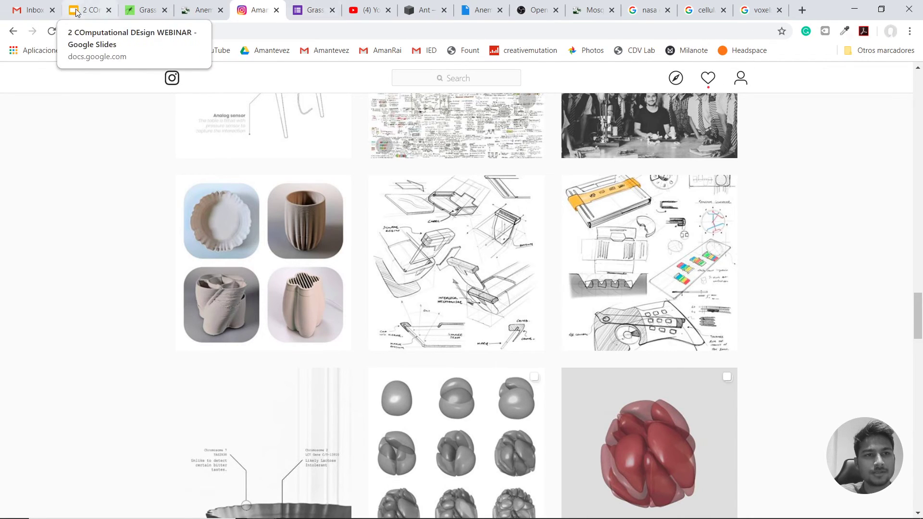
left_click(102, 3)
scroll(92, 146, "down", 6)
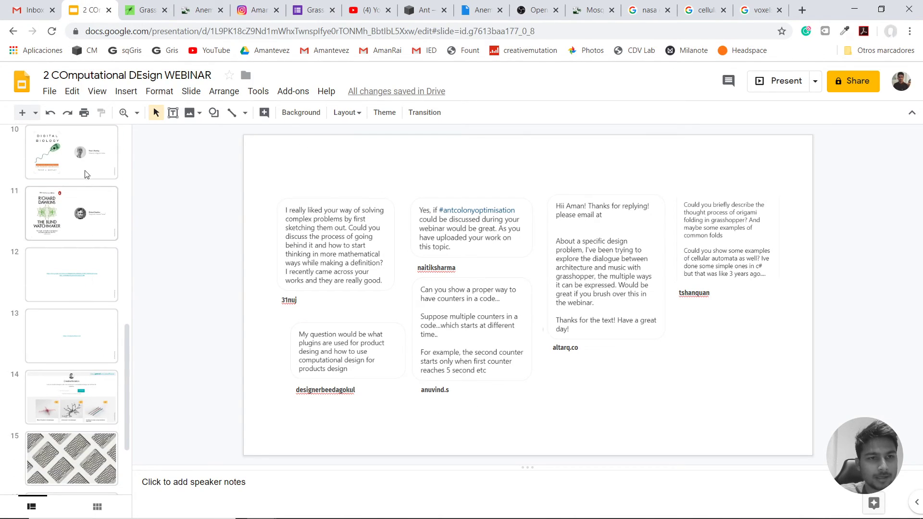
left_click(92, 147)
left_click(773, 88)
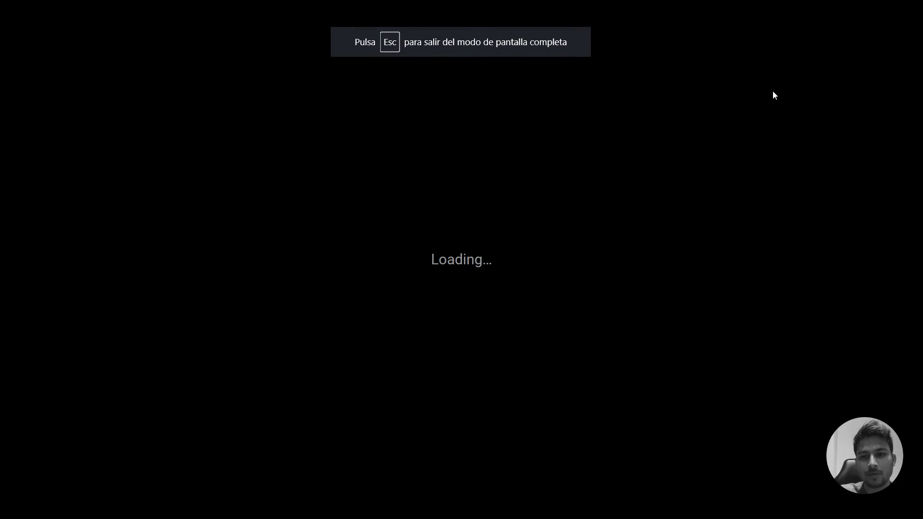